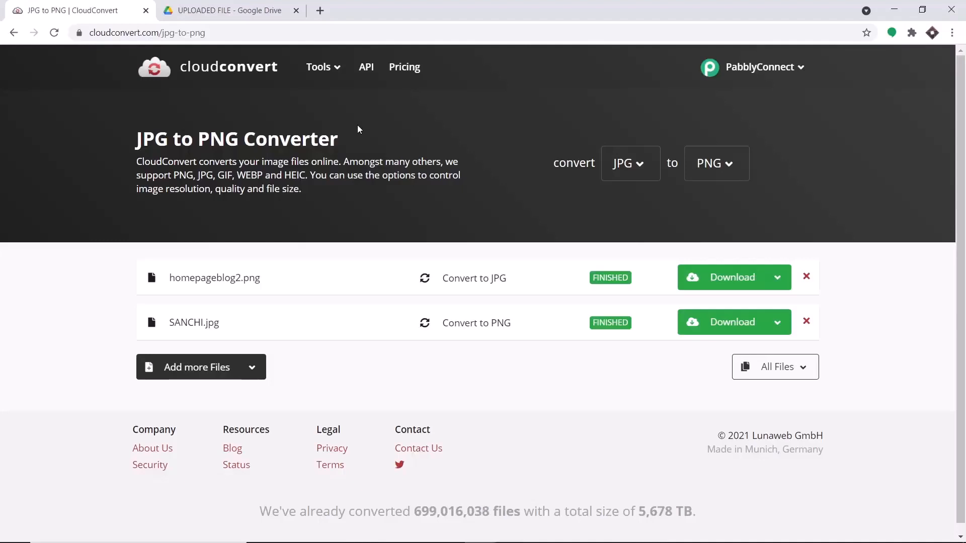
Add the Castle image to the conversion list, convert it to PNG and dismiss the preview of the result.
click(210, 366)
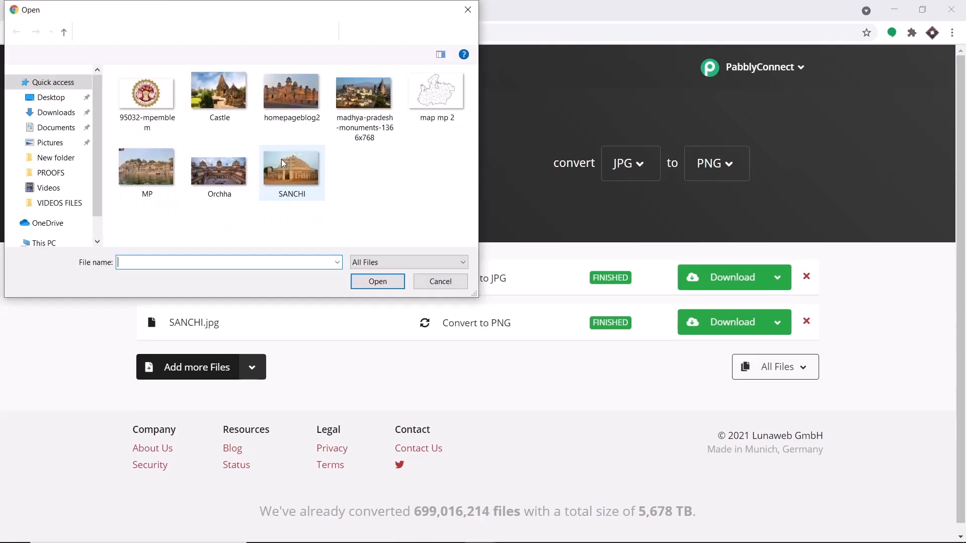
click(232, 101)
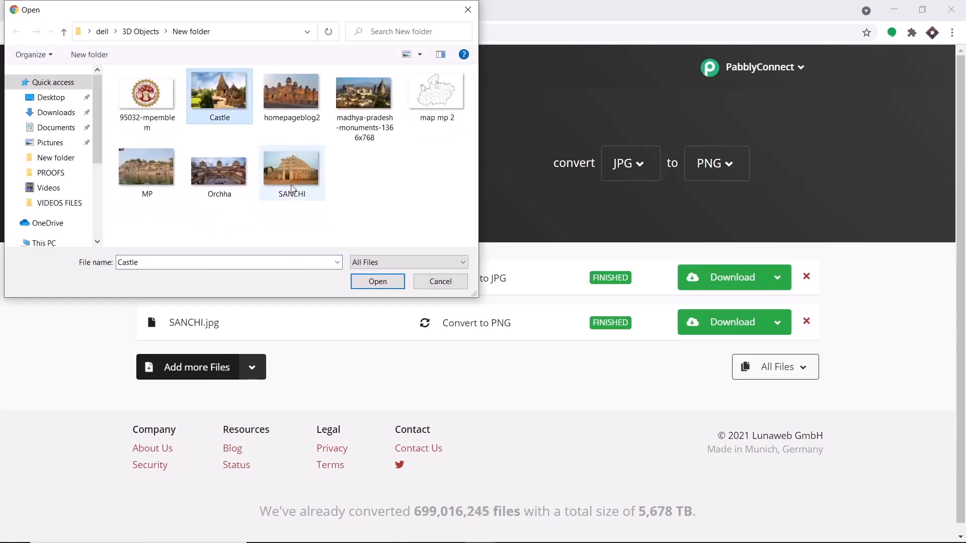
click(370, 282)
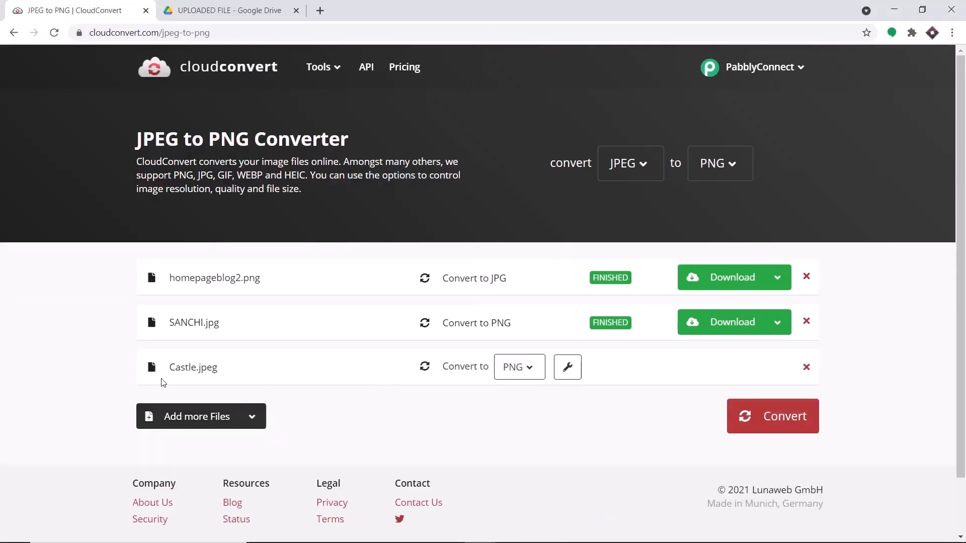
click(527, 377)
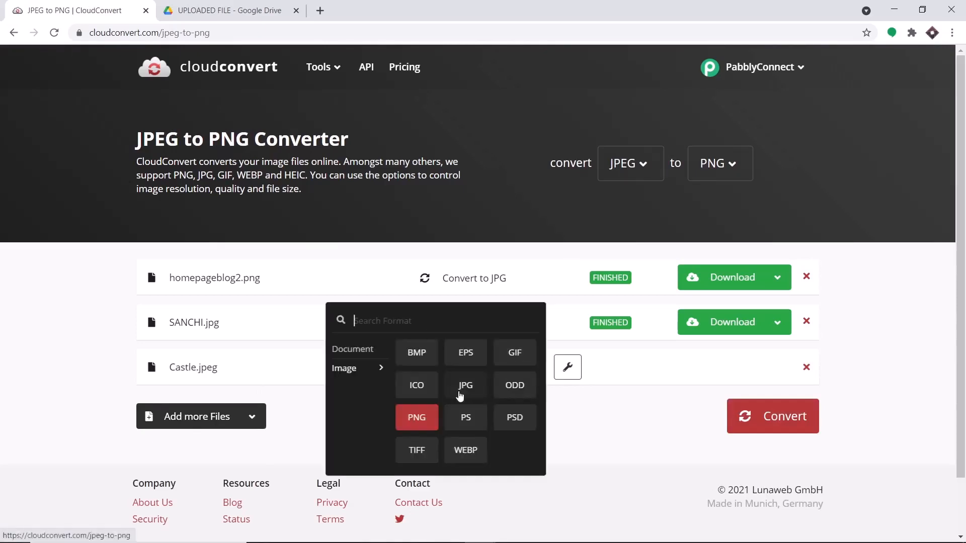
click(409, 423)
click(768, 424)
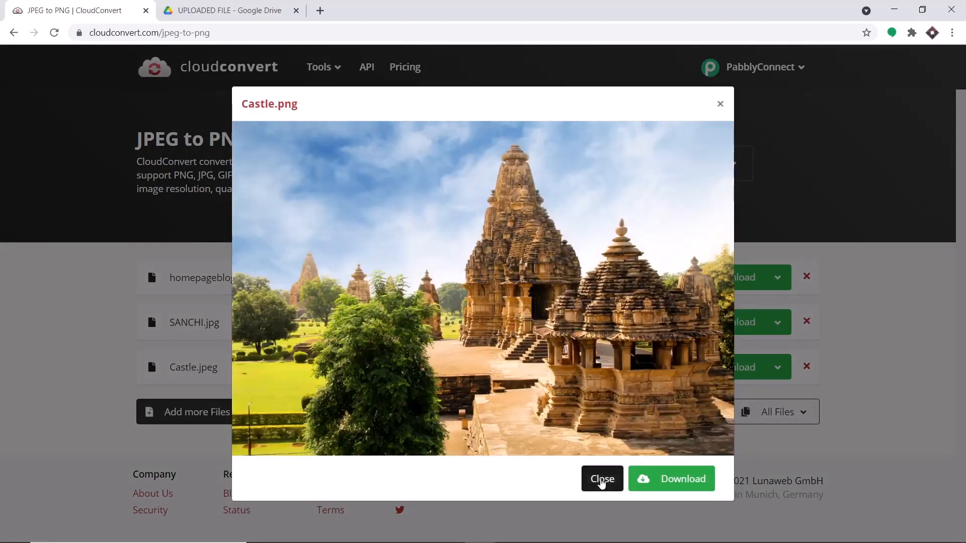
click(602, 481)
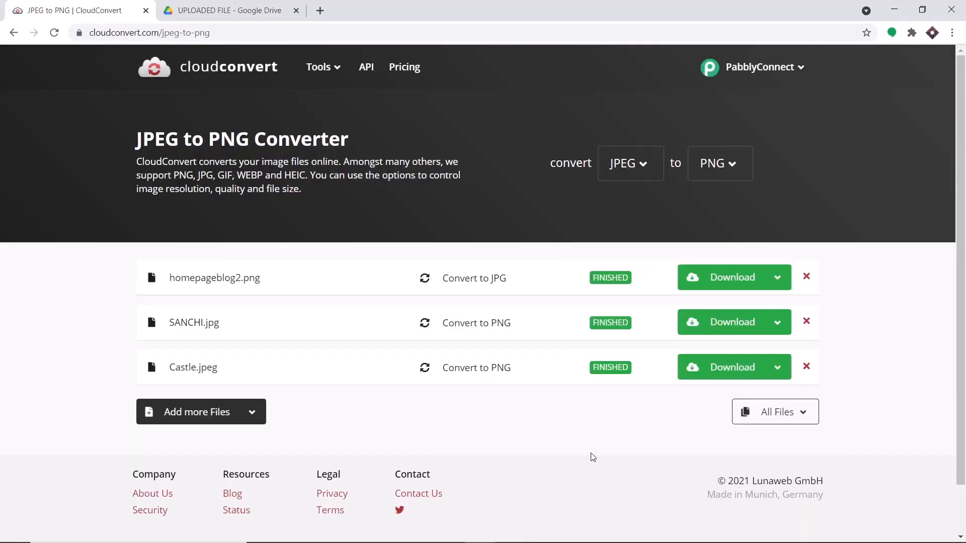
Switch to Google Drive and reload the UPLOADED FILE folder to check for the converted Castle image.
click(275, 4)
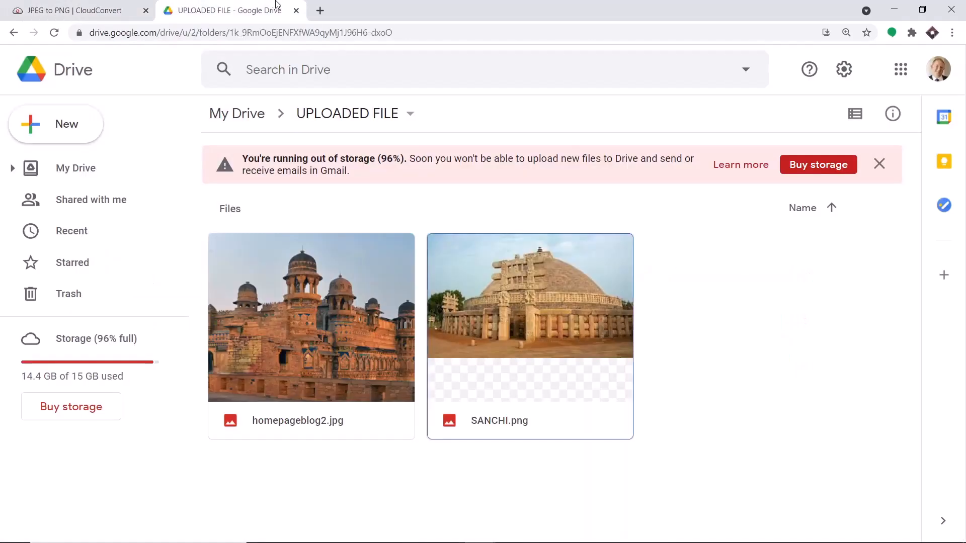
click(54, 33)
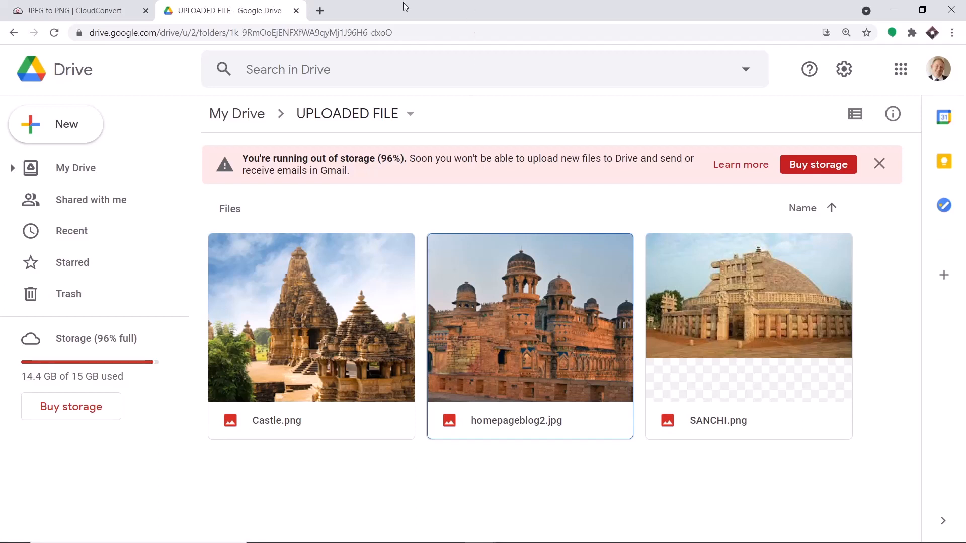
Open pabbly.com in a new browser tab, sign in and access the Connect application.
click(320, 11)
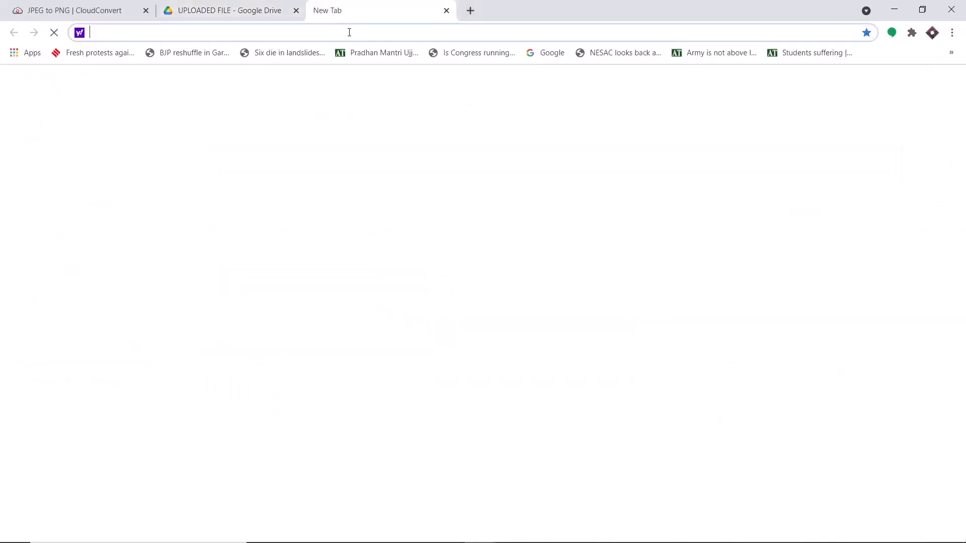
text(pabbly.com)
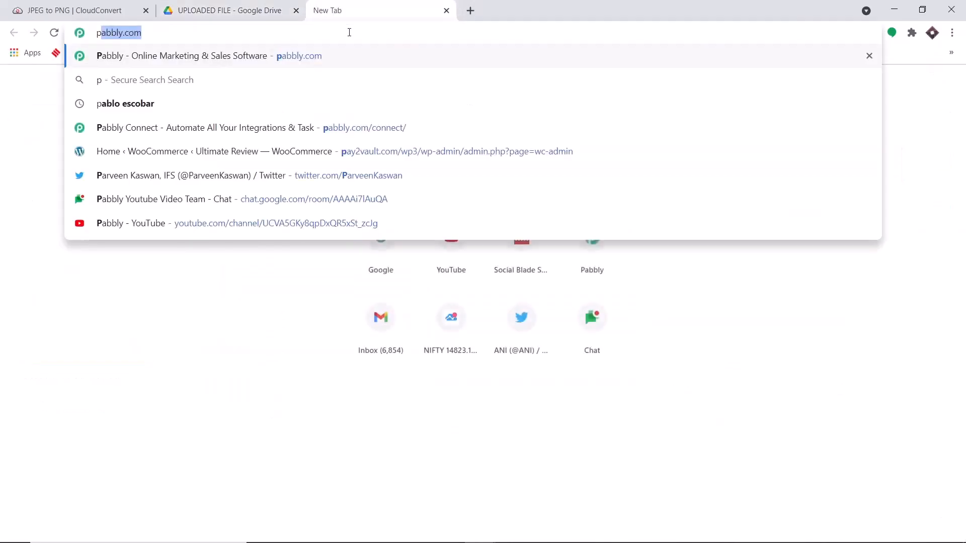
key(Return)
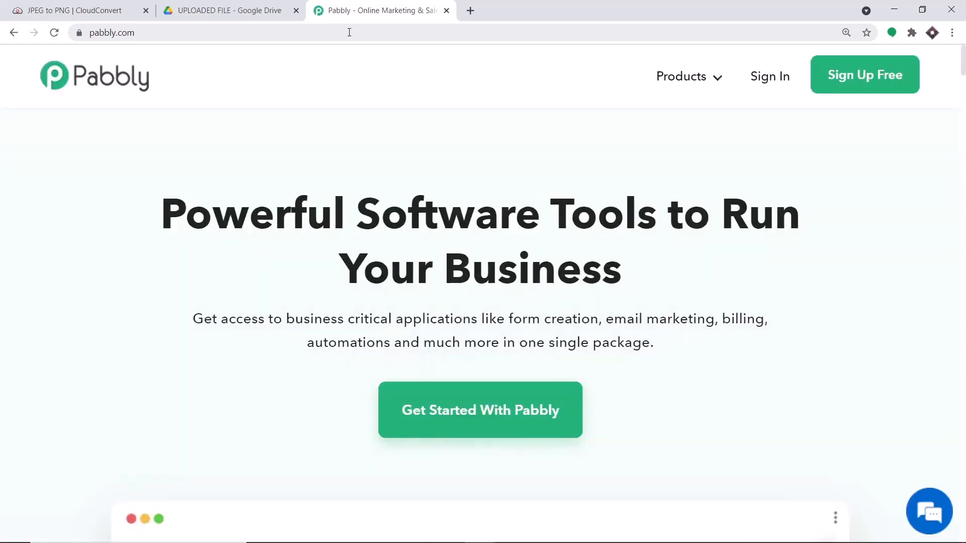
click(763, 93)
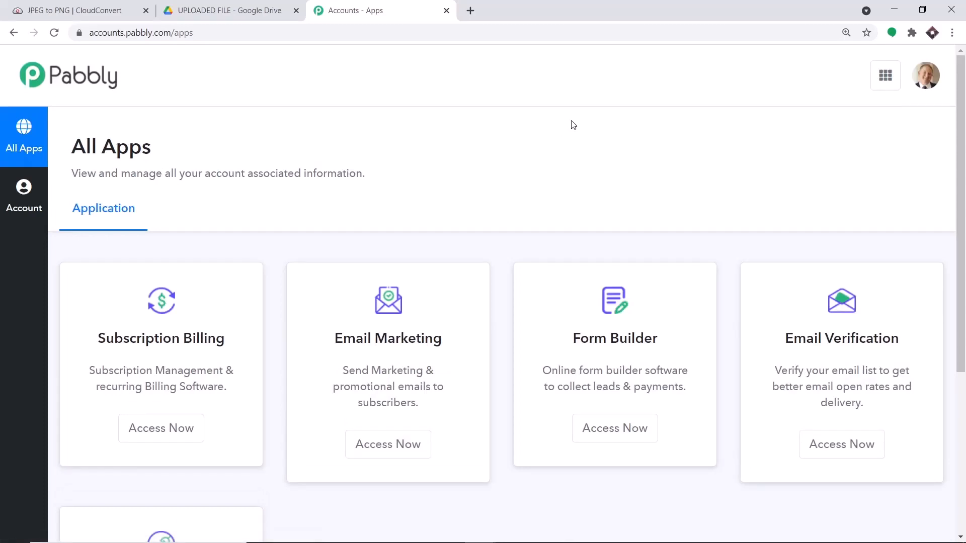
scroll(566, 124, down, 5)
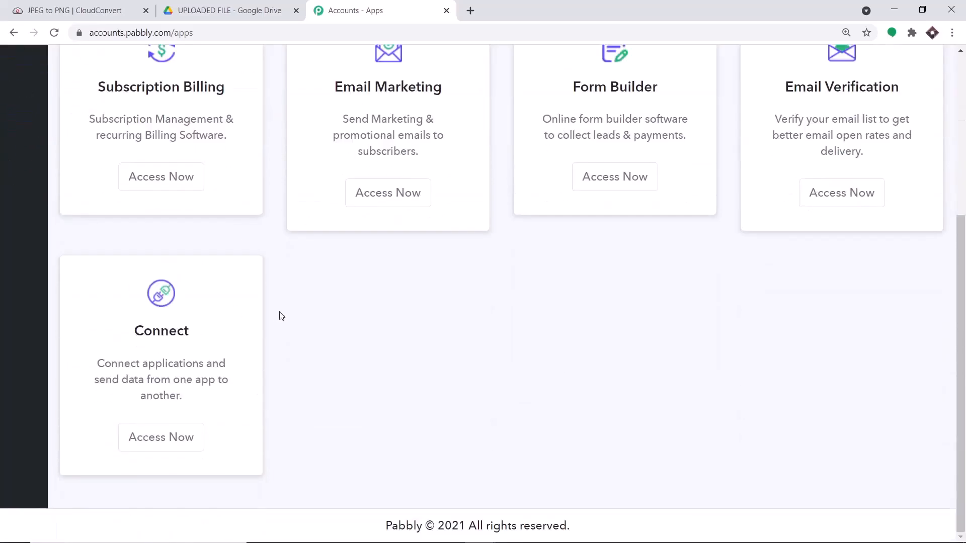
click(178, 442)
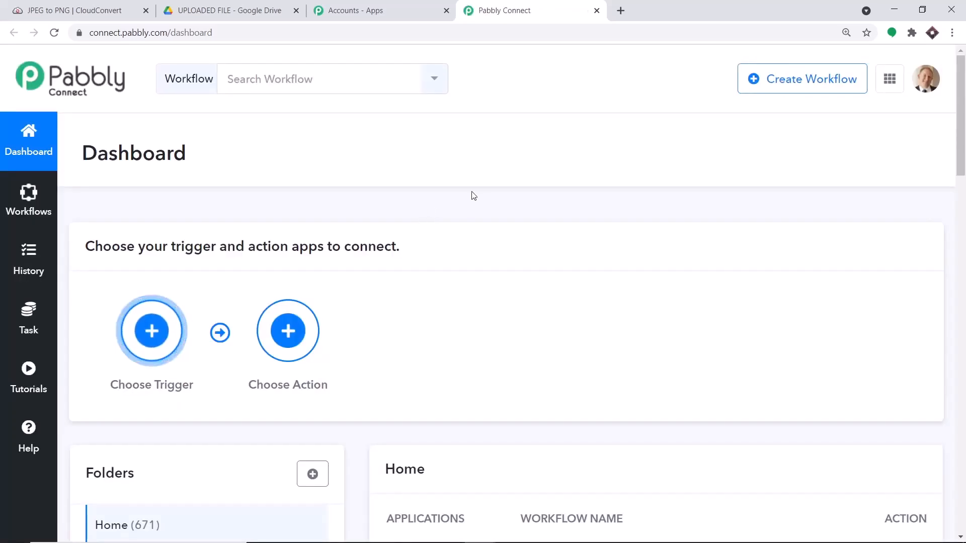
Turn off the existing CloudConvert workflow in the Home folder of the dashboard.
scroll(476, 196, down, 5)
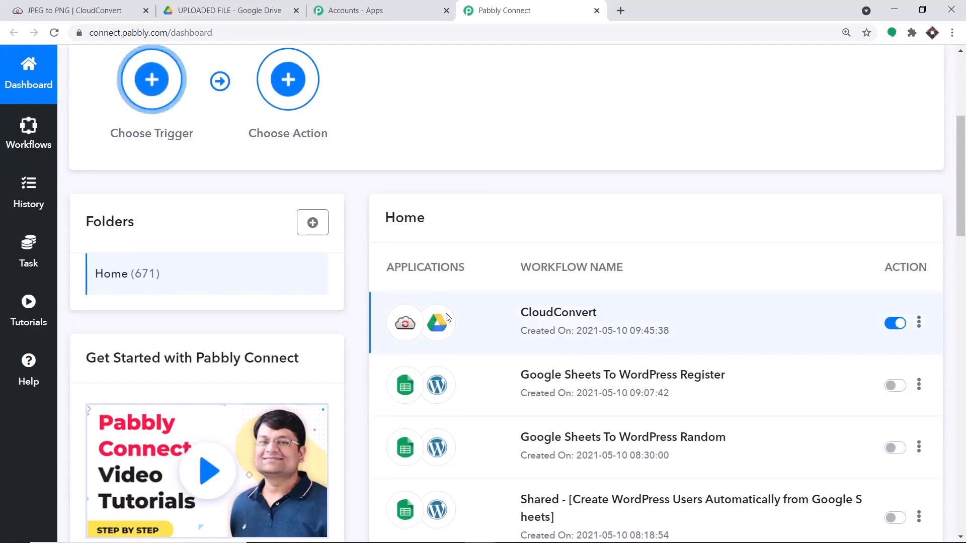
click(895, 325)
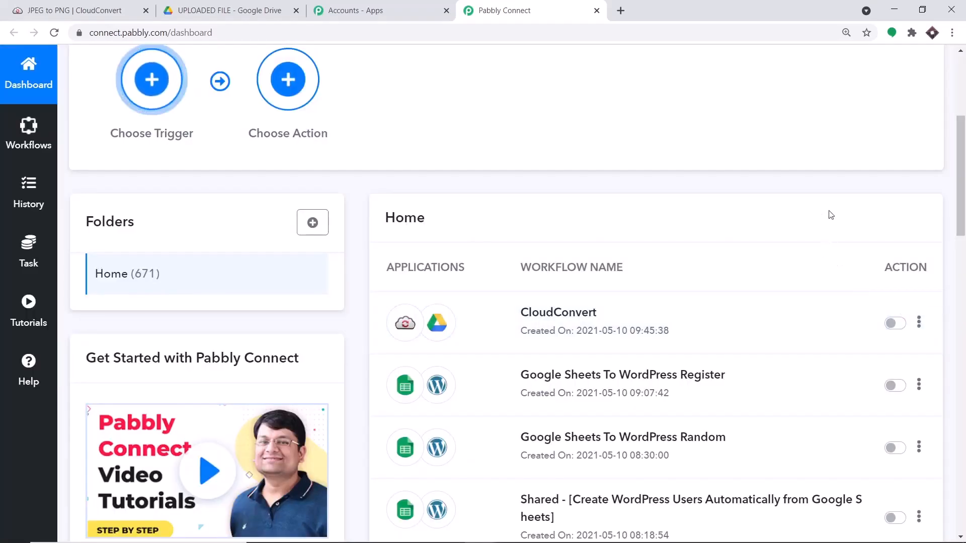
scroll(831, 215, up, 5)
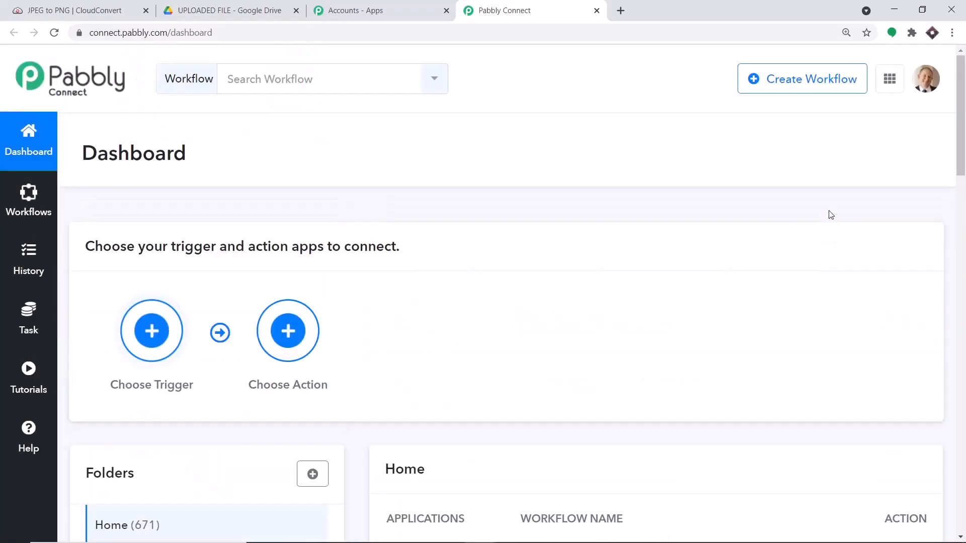
scroll(800, 143, down, 3)
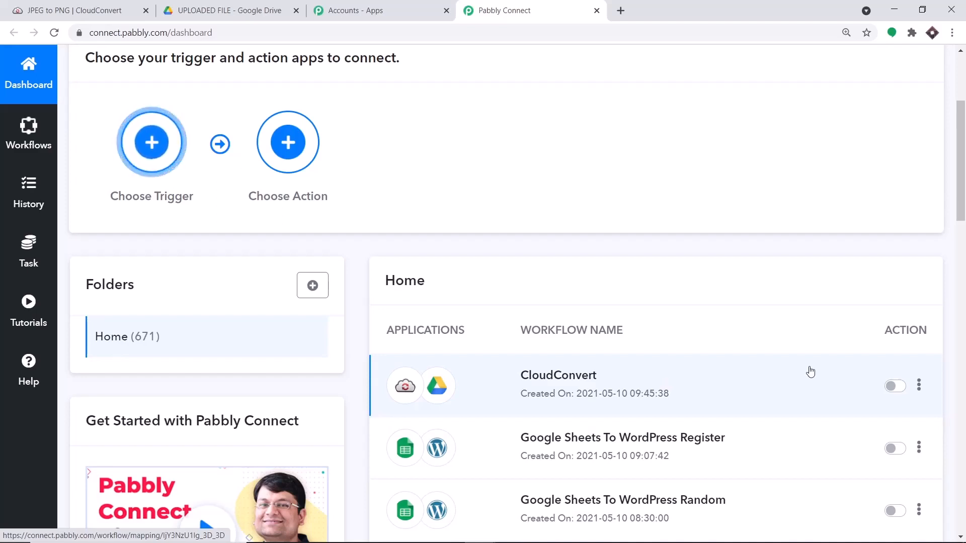
scroll(668, 366, up, 3)
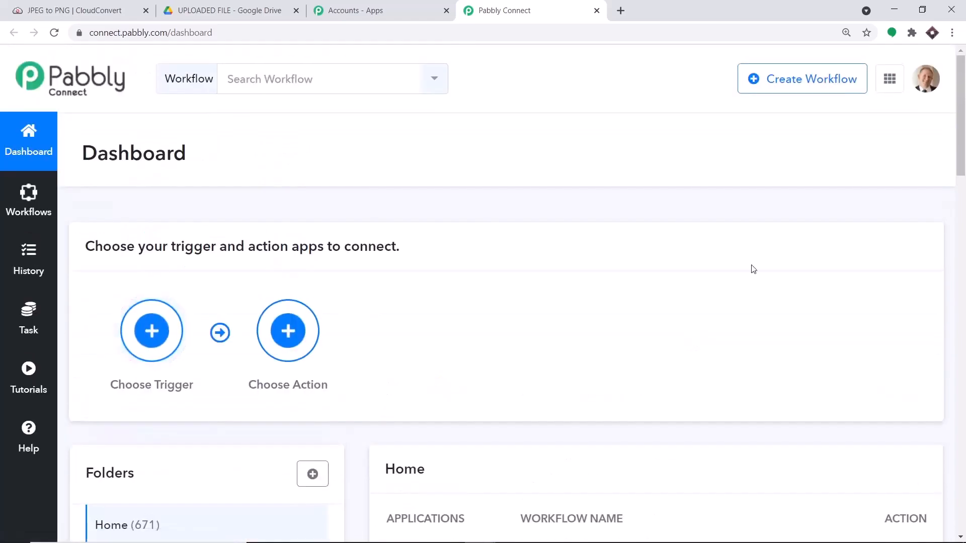
Create a new workflow named "CloudConvert to Google Drive".
click(791, 84)
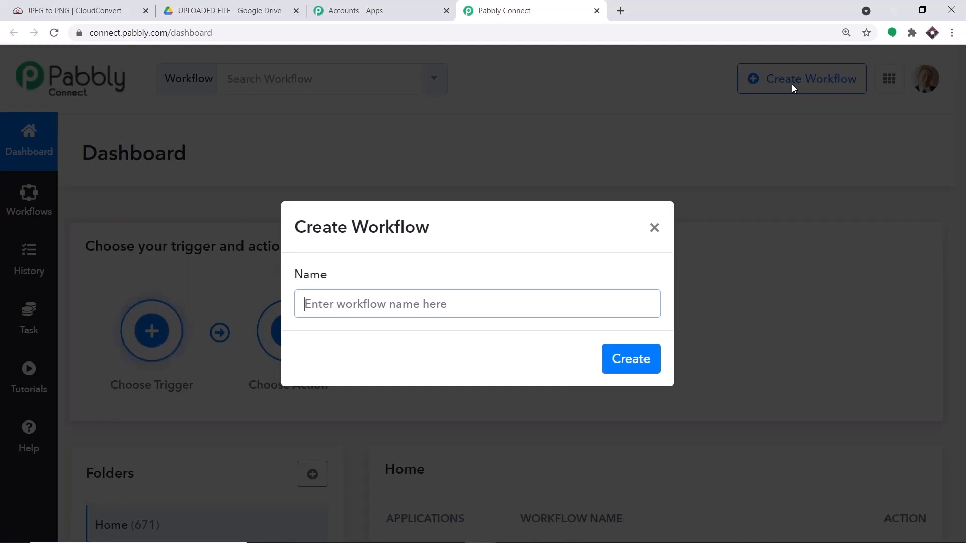
text(C)
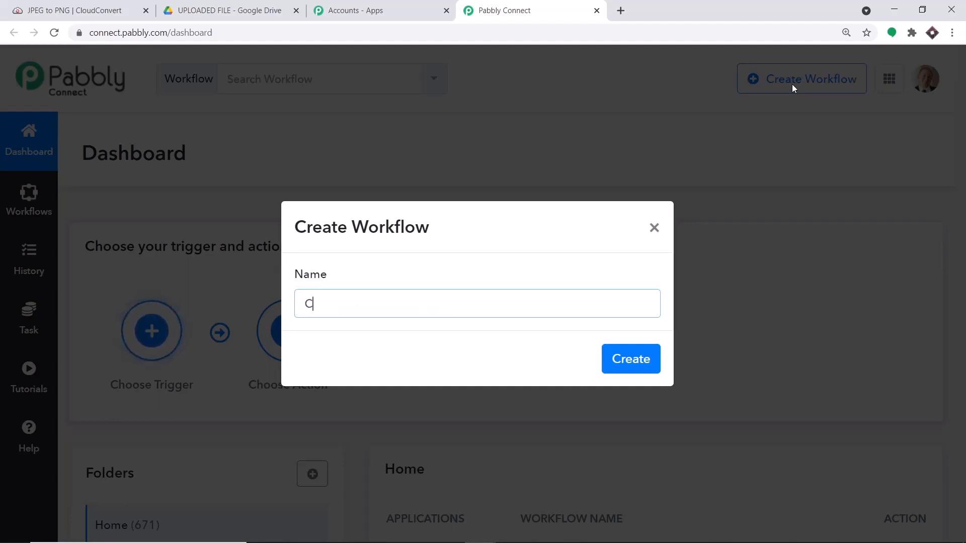
text(loudCo)
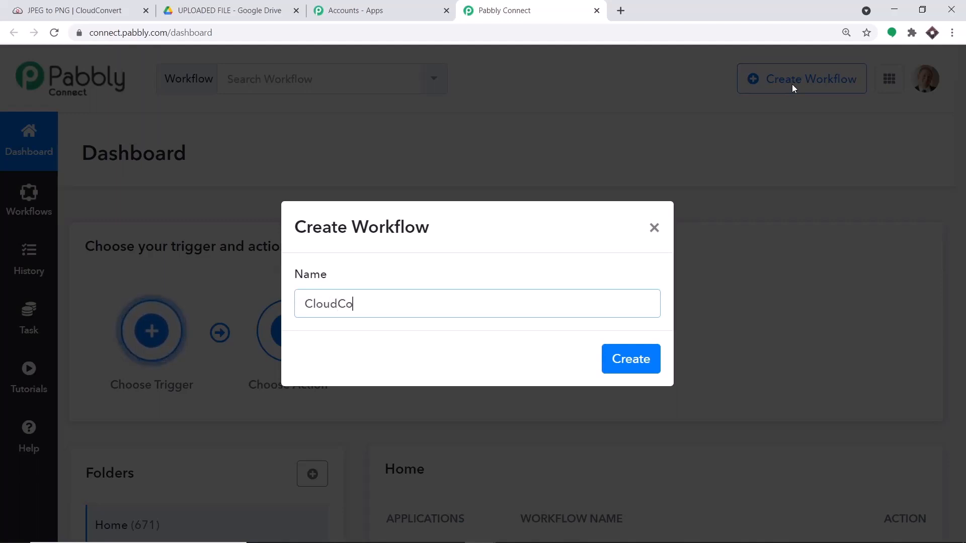
text(nvert to Google Drive)
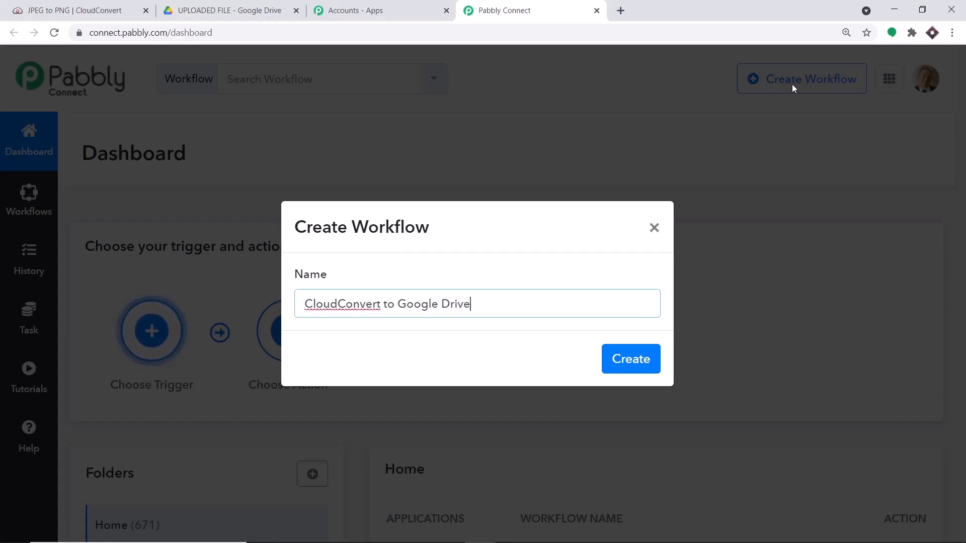
click(645, 363)
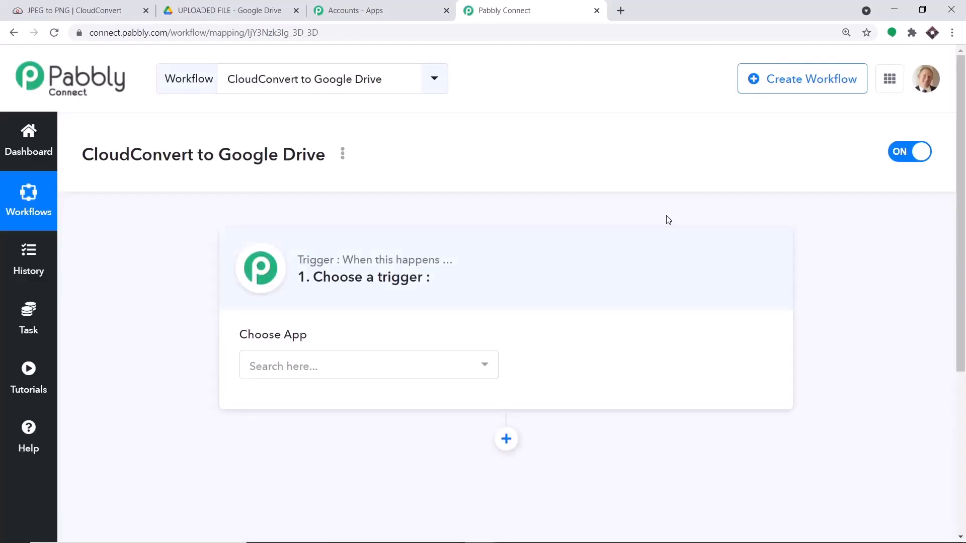
Set the workflow's trigger app to CloudConvert with the trigger event Job is Finished.
click(353, 370)
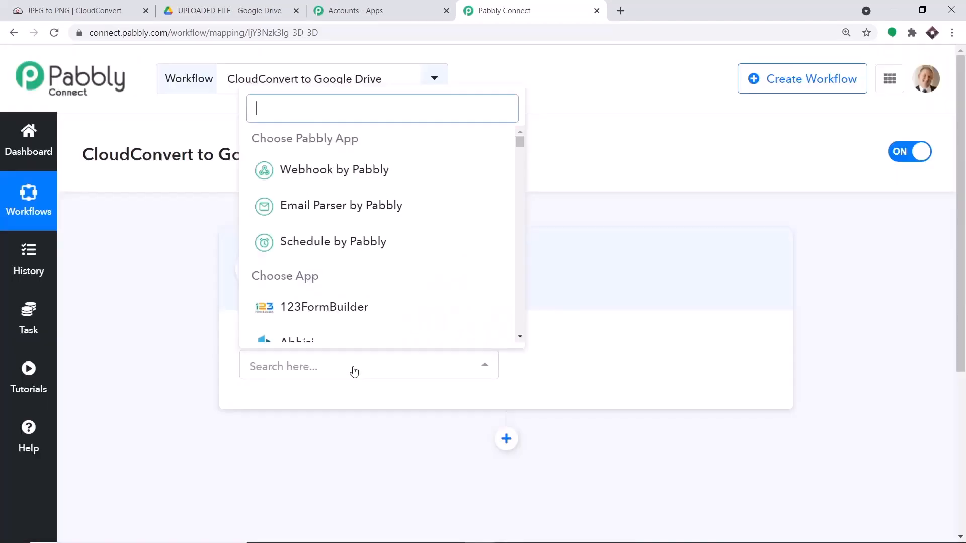
text(cloud)
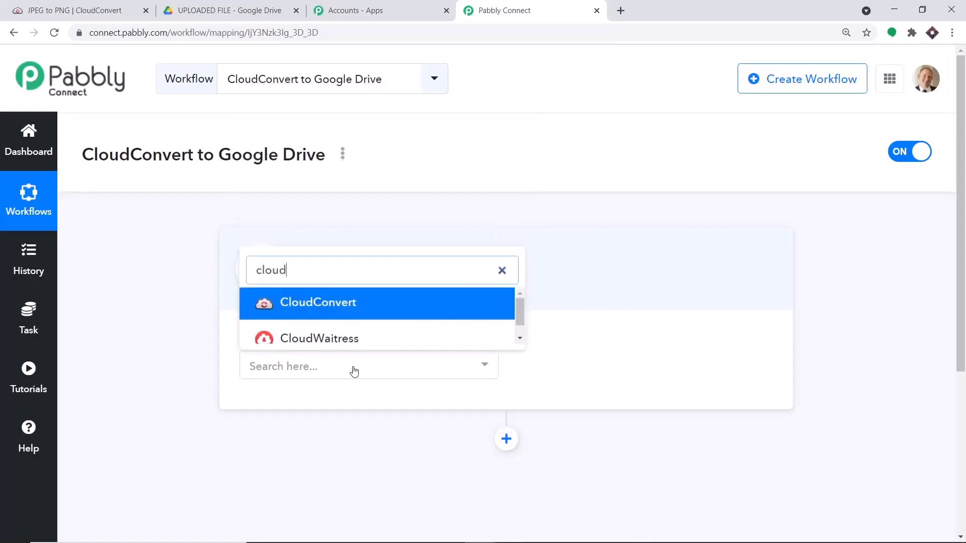
click(353, 302)
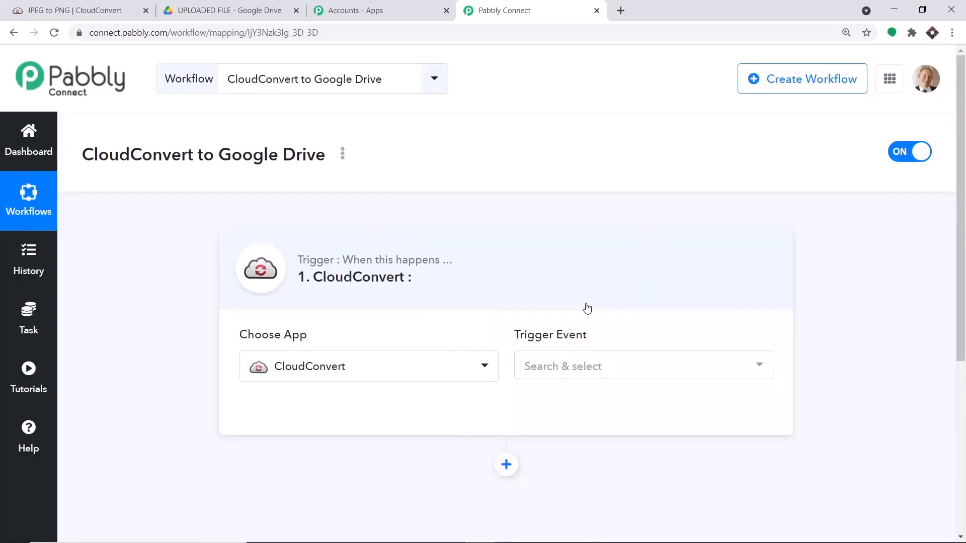
click(573, 362)
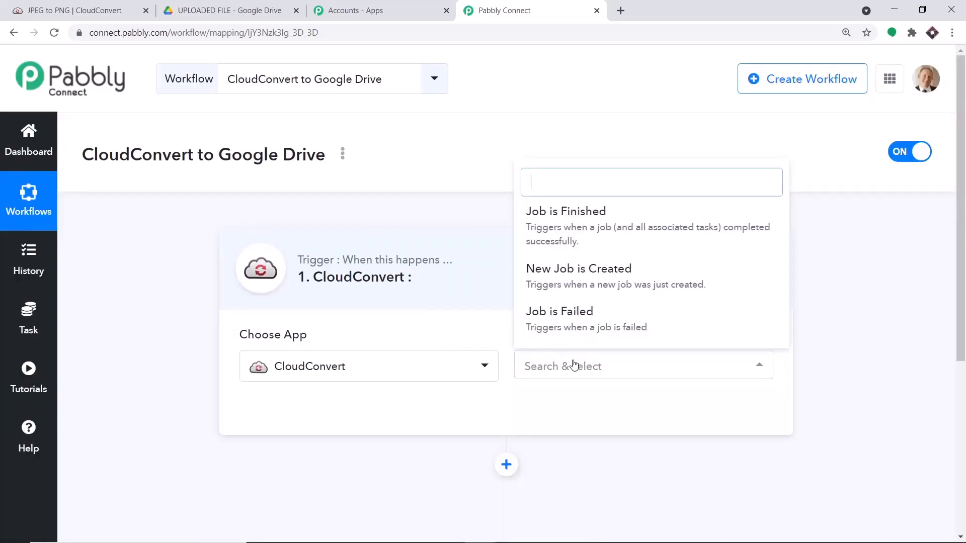
click(582, 232)
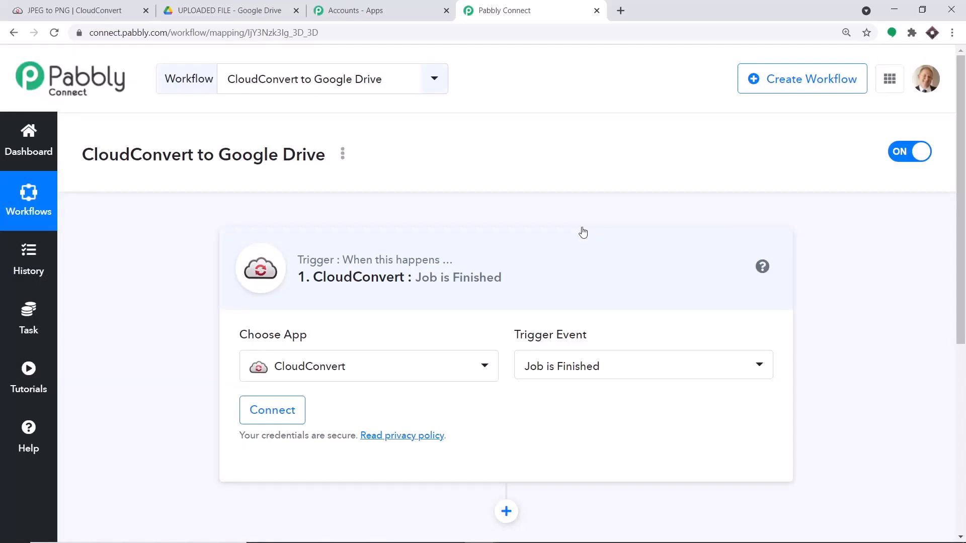
Review the CloudConvert trigger events and look at the Pabbly Forum from Help, returning to the workflow.
click(587, 376)
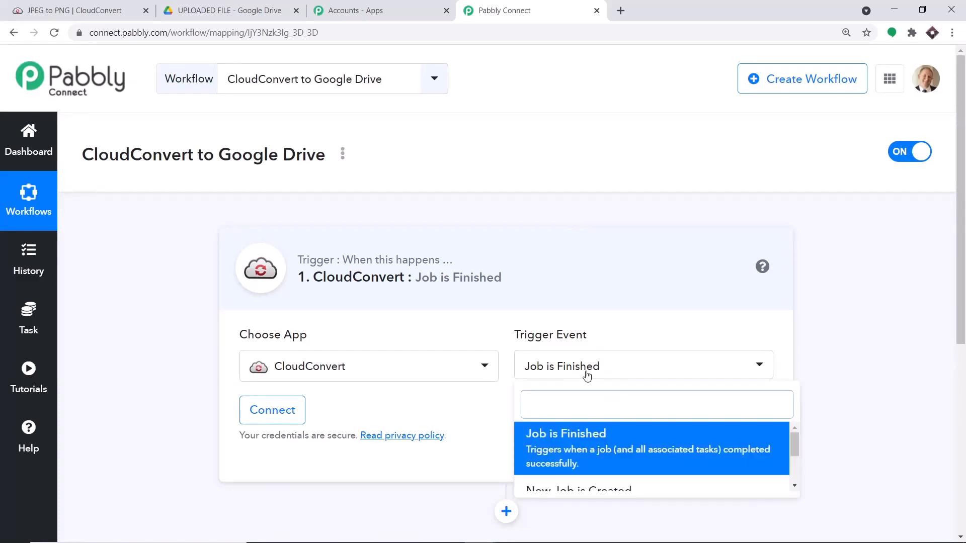
scroll(587, 377, down, 4)
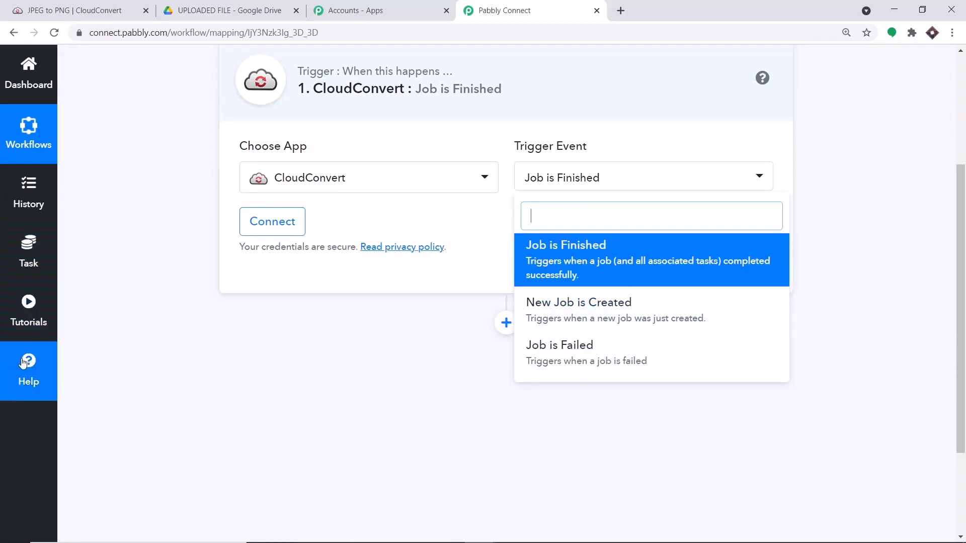
click(28, 368)
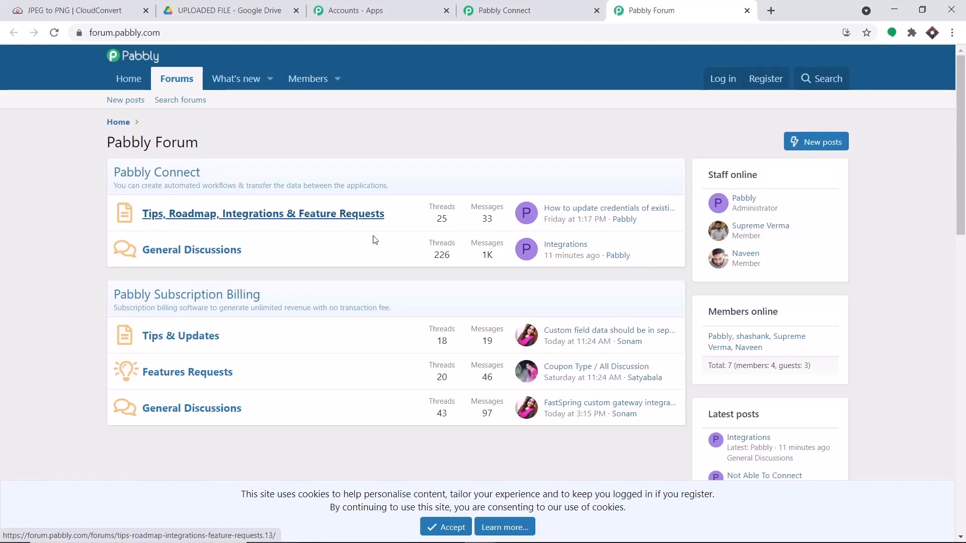
click(525, 9)
Connect the trigger to CloudConvert through a new connection and authorize account access.
scroll(514, 221, up, 1)
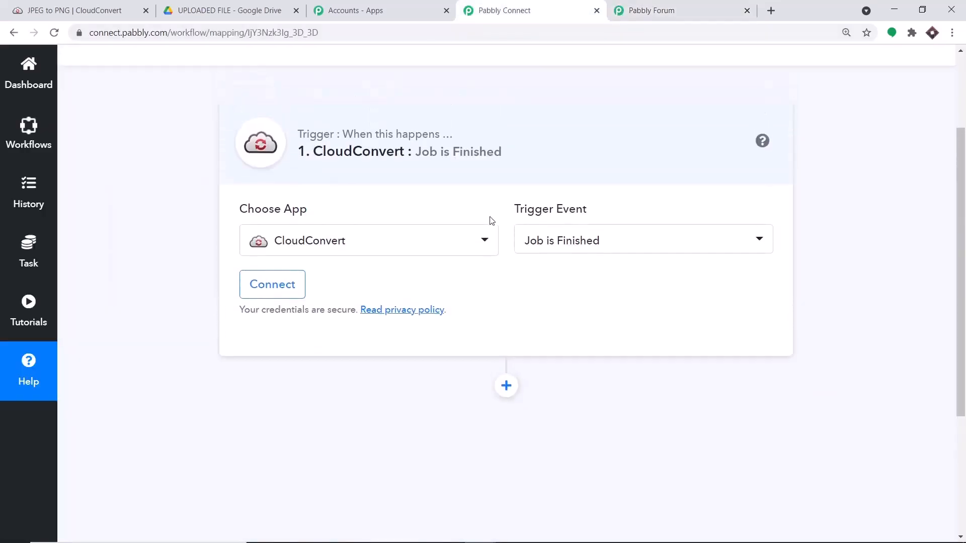
click(292, 283)
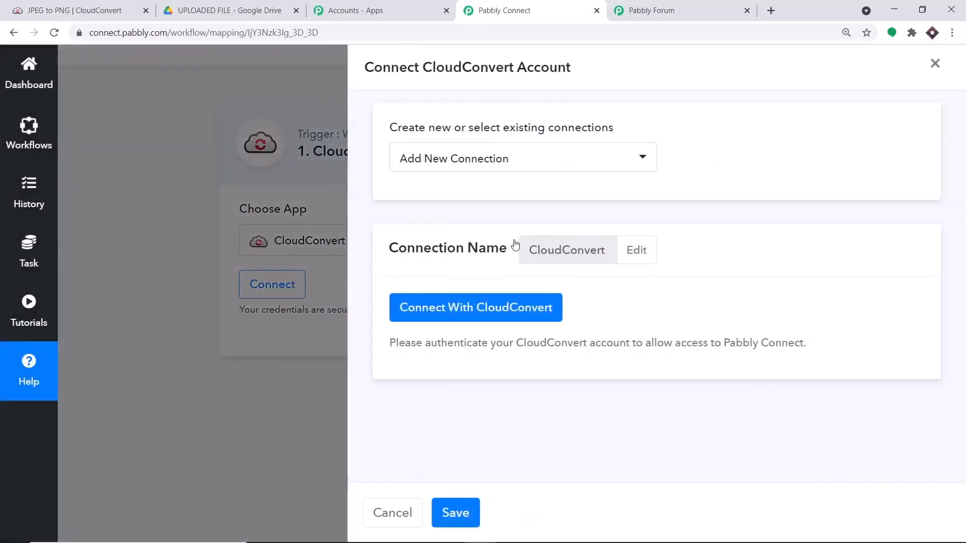
click(466, 319)
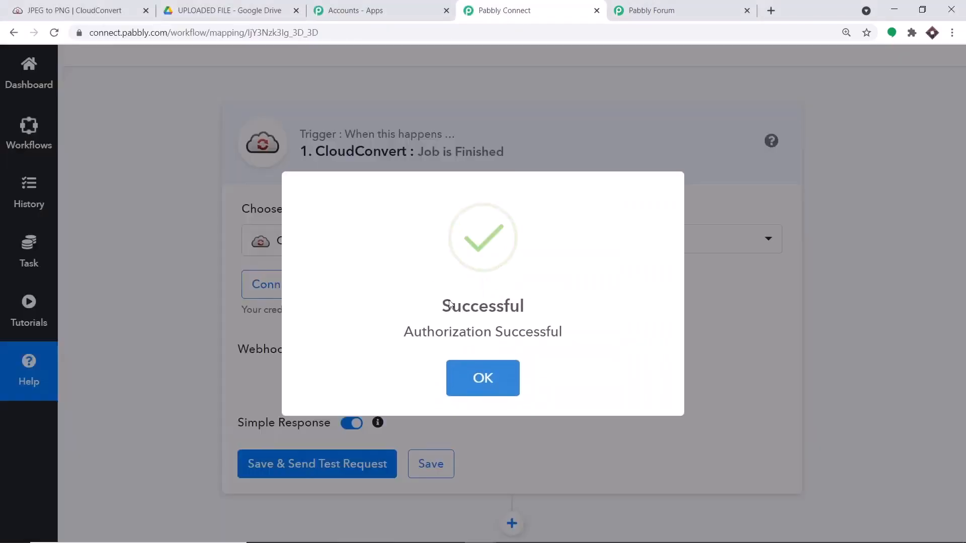
Acknowledge the CloudConvert authorization, then save the trigger and send a test request.
click(494, 379)
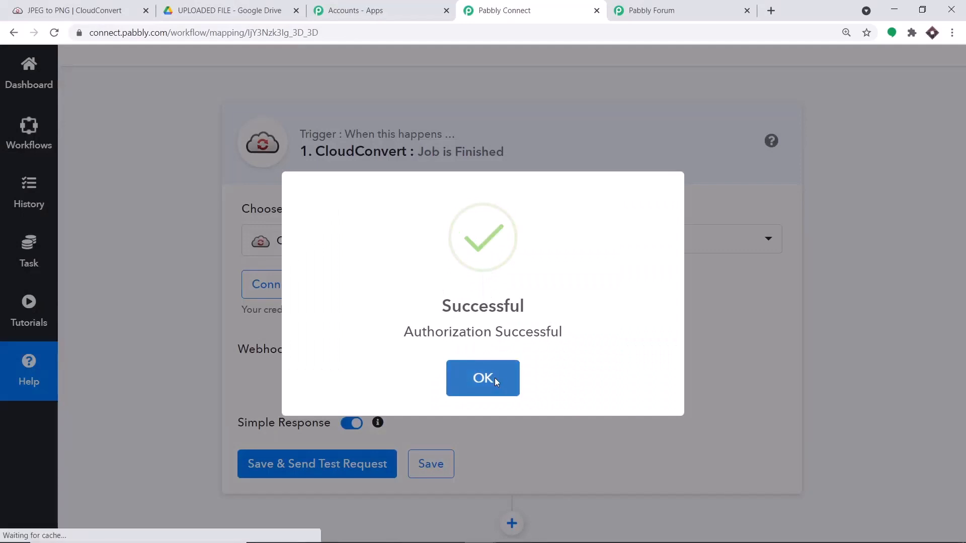
scroll(483, 267, down, 3)
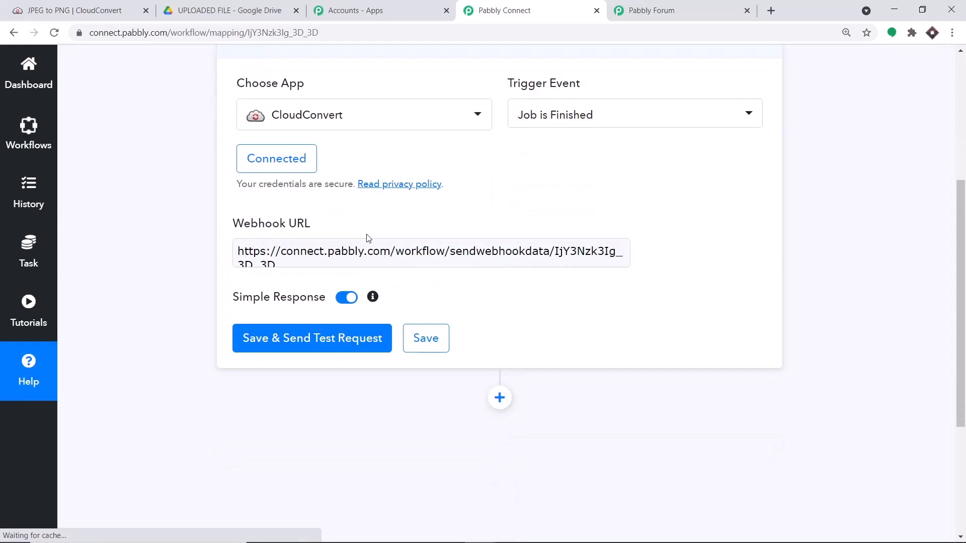
drag(316, 262, 216, 258)
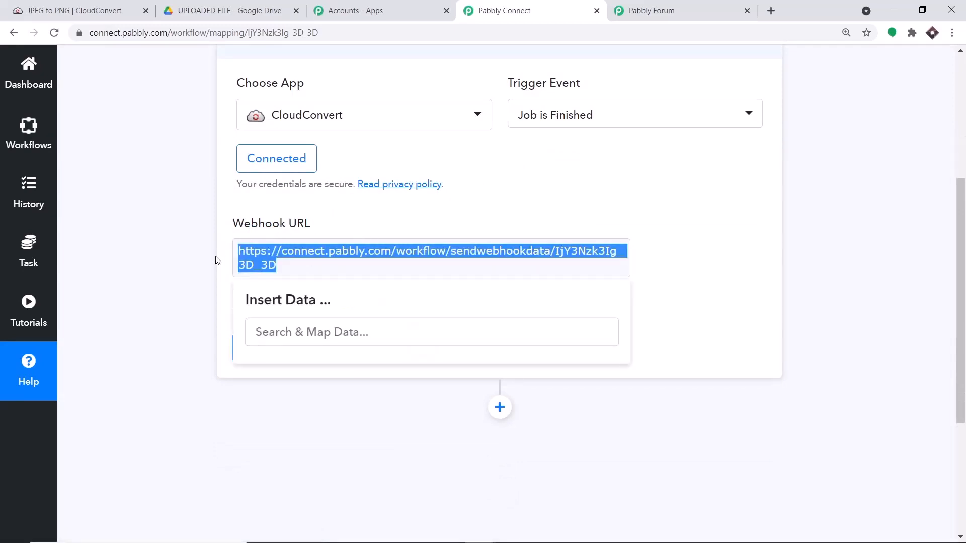
click(569, 178)
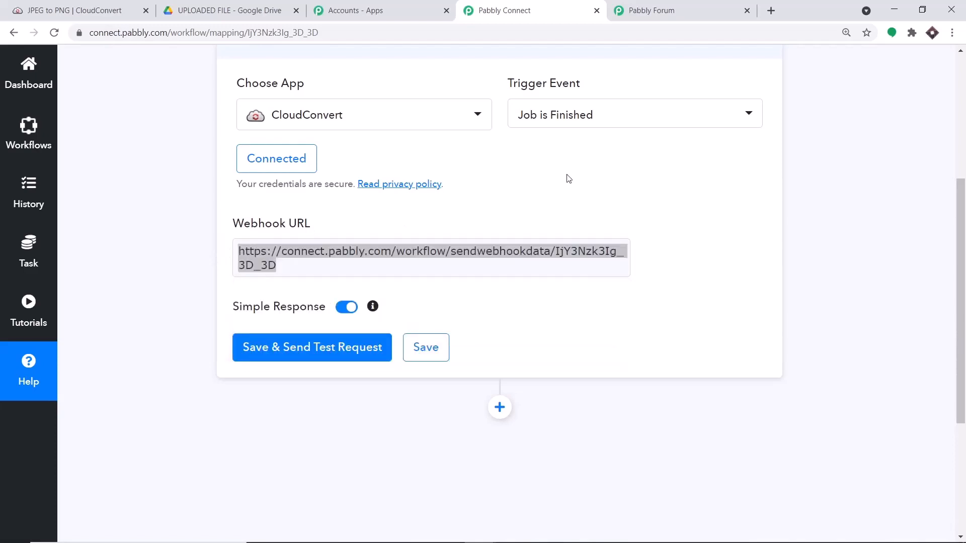
click(282, 354)
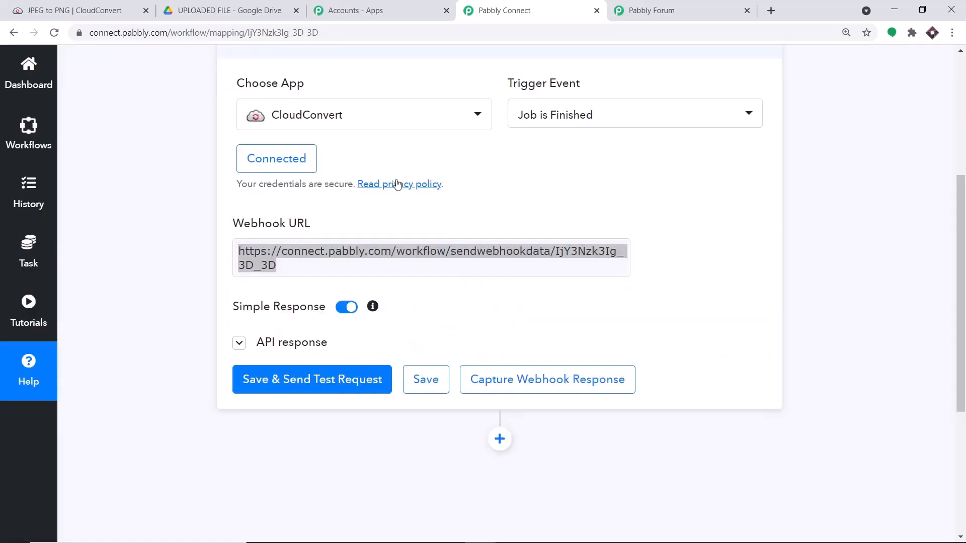
Look over the trigger's test response and start capturing the webhook response.
scroll(506, 236, down, 2)
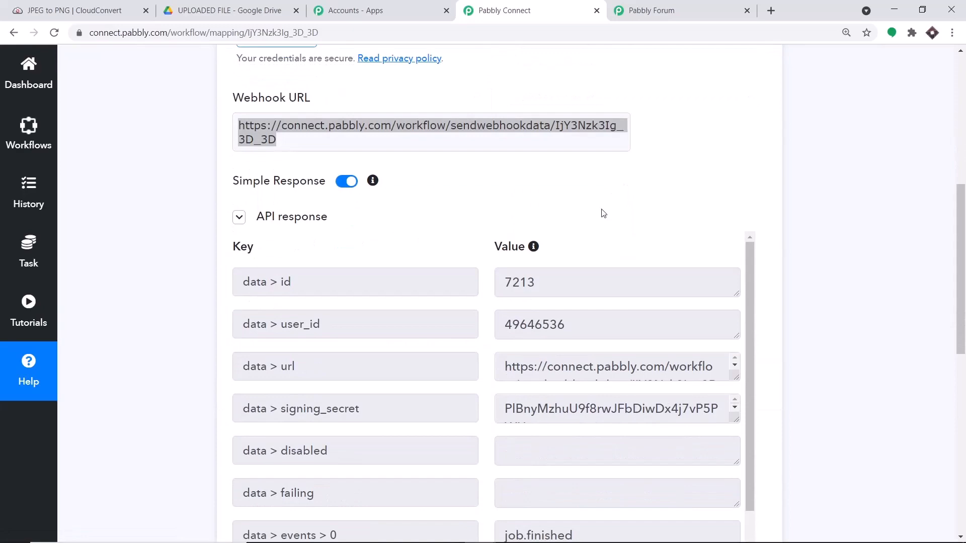
scroll(608, 207, up, 3)
scroll(597, 223, down, 10)
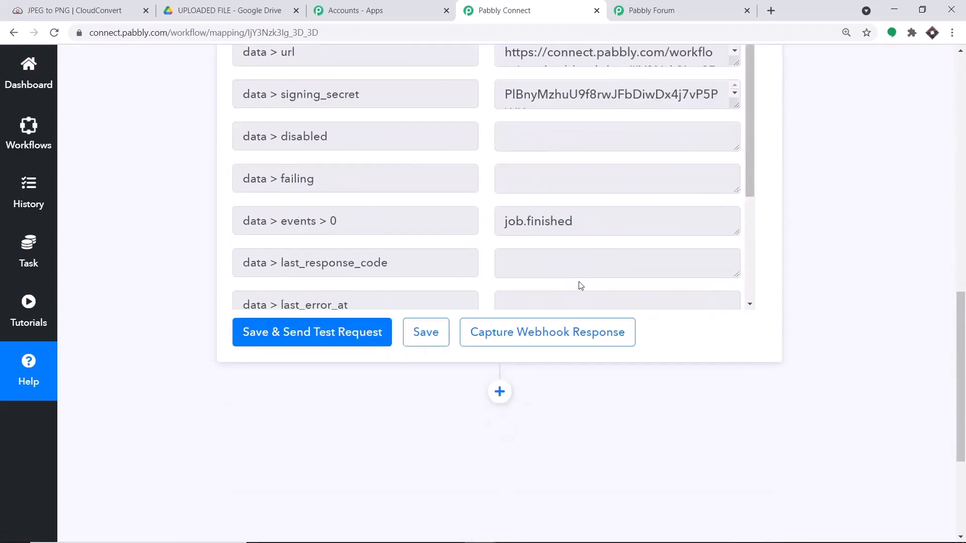
click(528, 344)
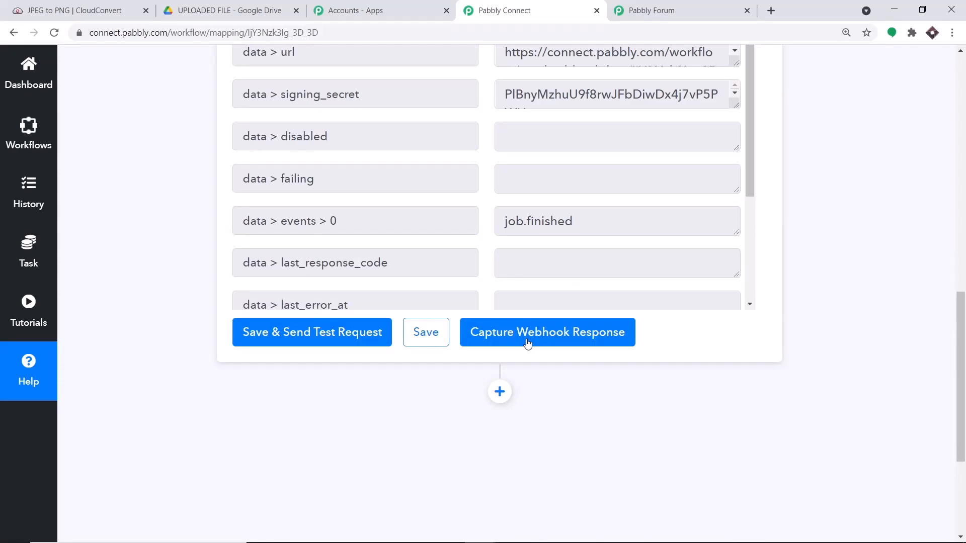
click(527, 340)
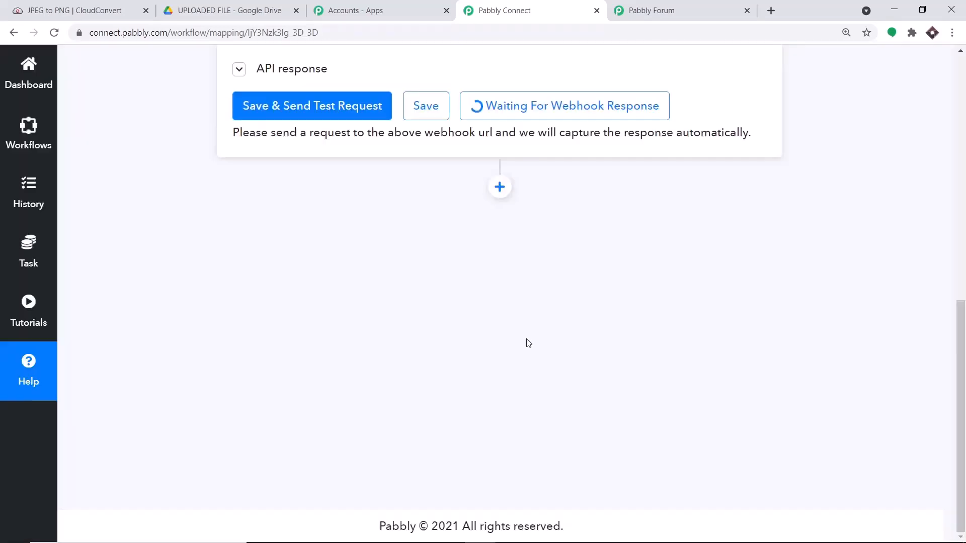
scroll(565, 275, up, 1)
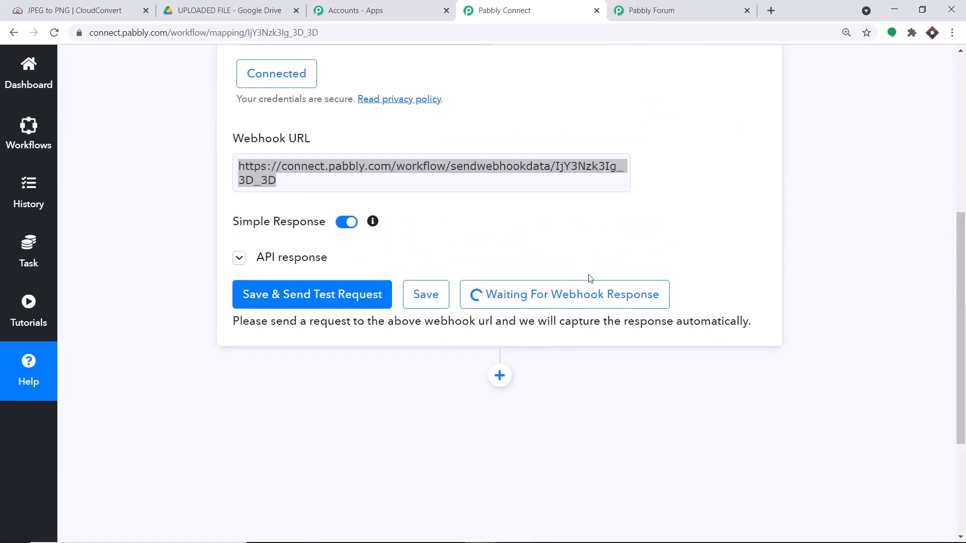
Switch to CloudConvert, add the Orchha image file, convert it to PNG and close the converted file's preview.
click(105, 5)
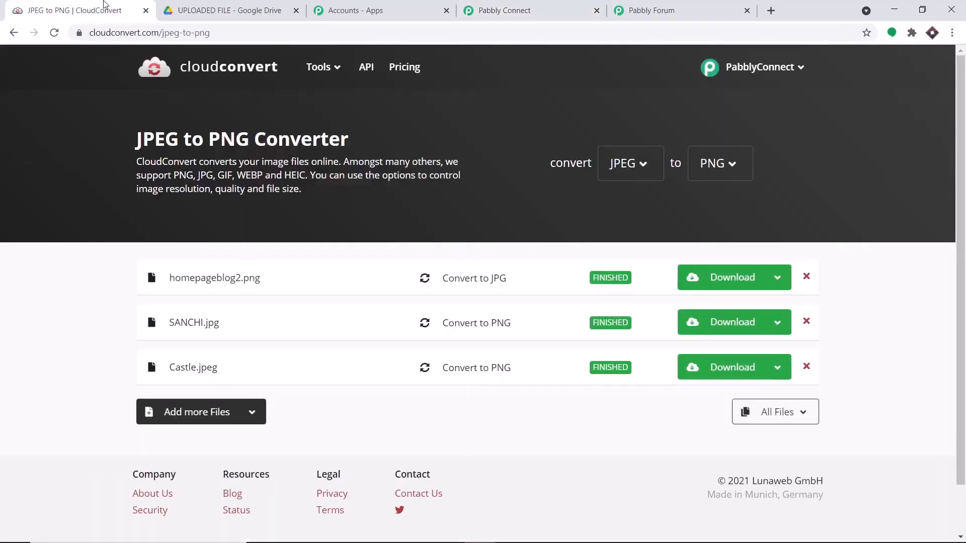
click(221, 413)
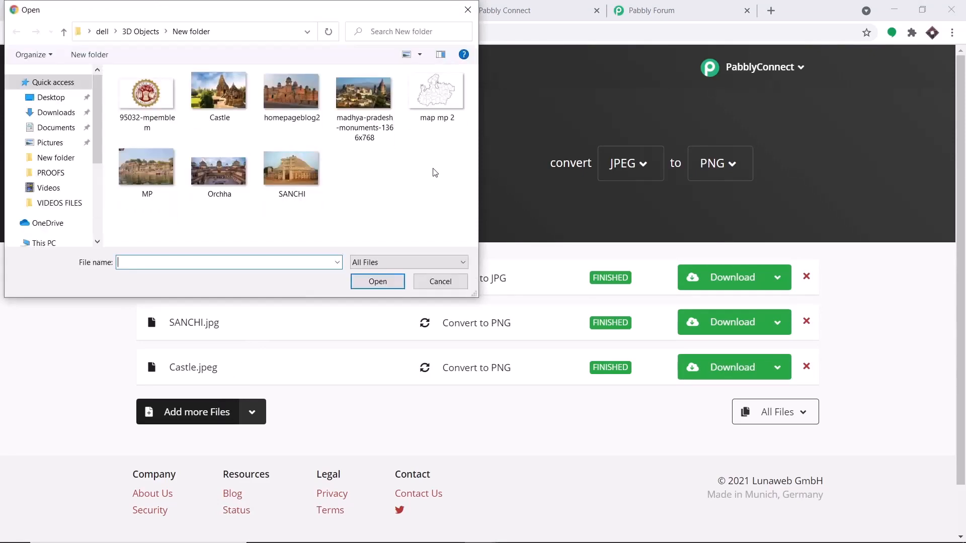
click(222, 159)
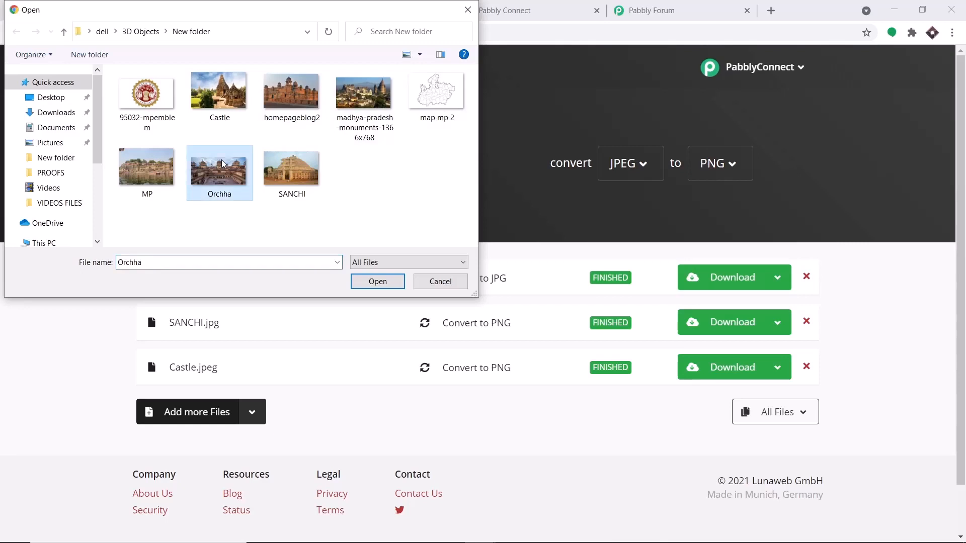
click(377, 281)
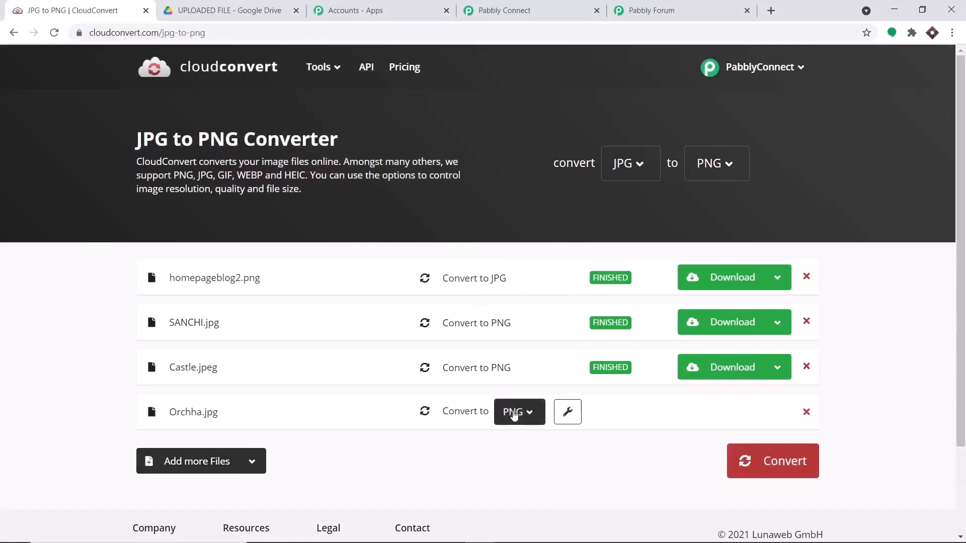
click(784, 464)
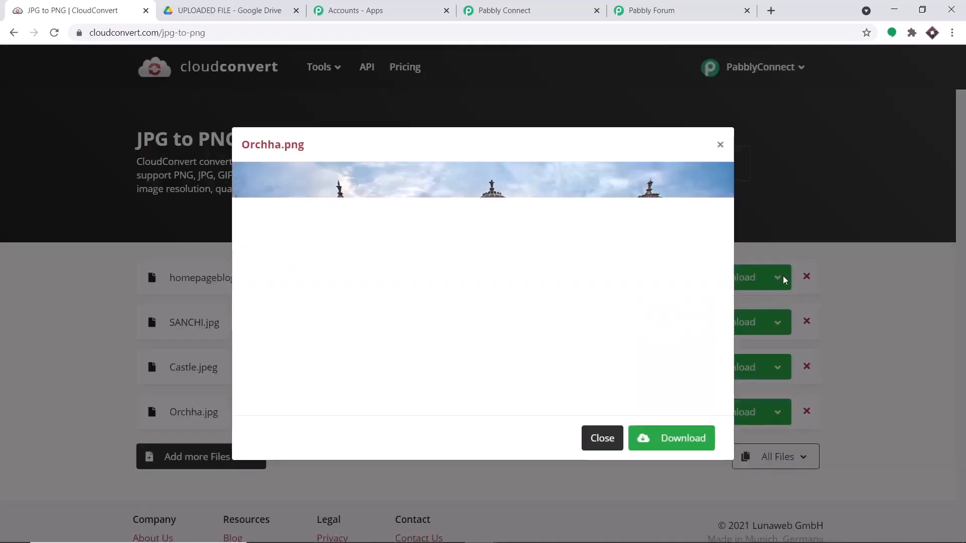
click(612, 433)
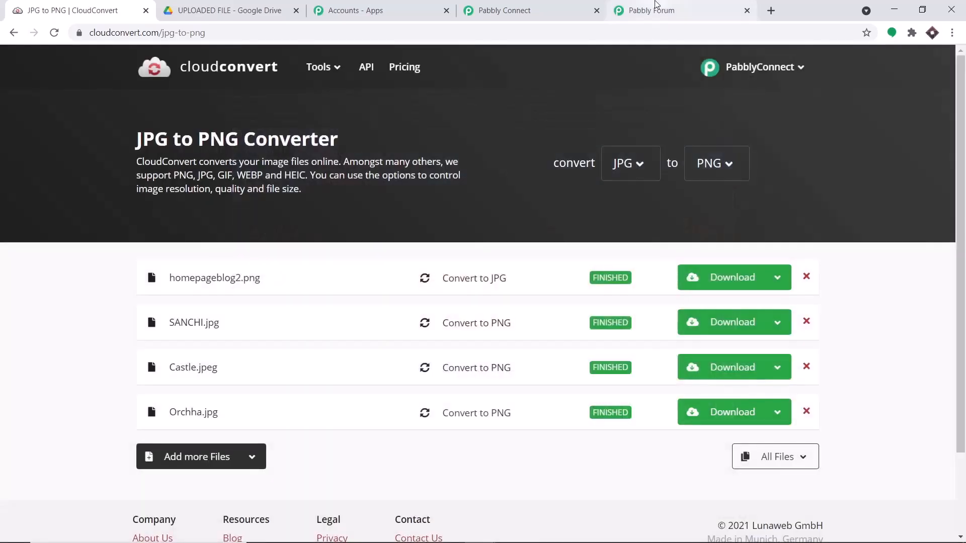
Return to the Pabbly Connect workflow and examine the captured response for the converted file's name and full download URL.
click(538, 4)
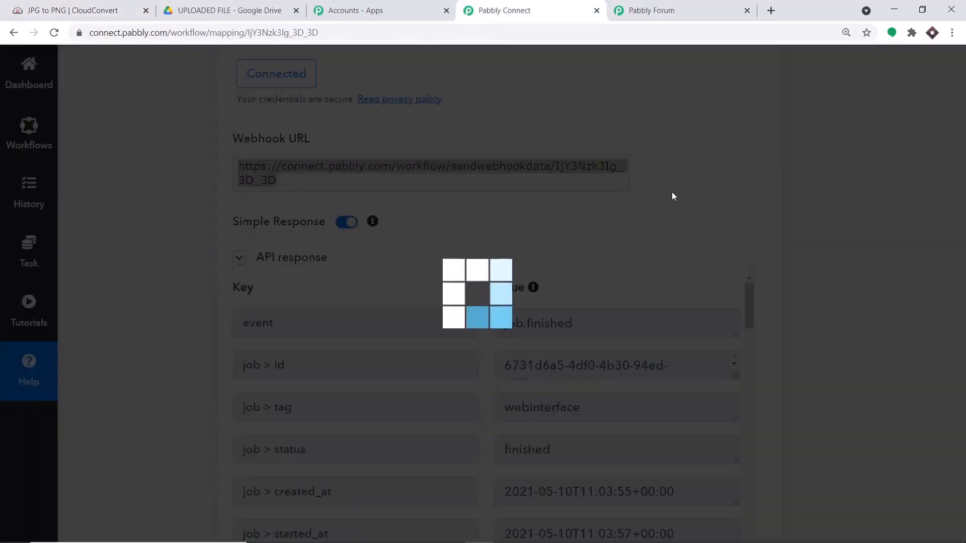
scroll(688, 289, down, 6)
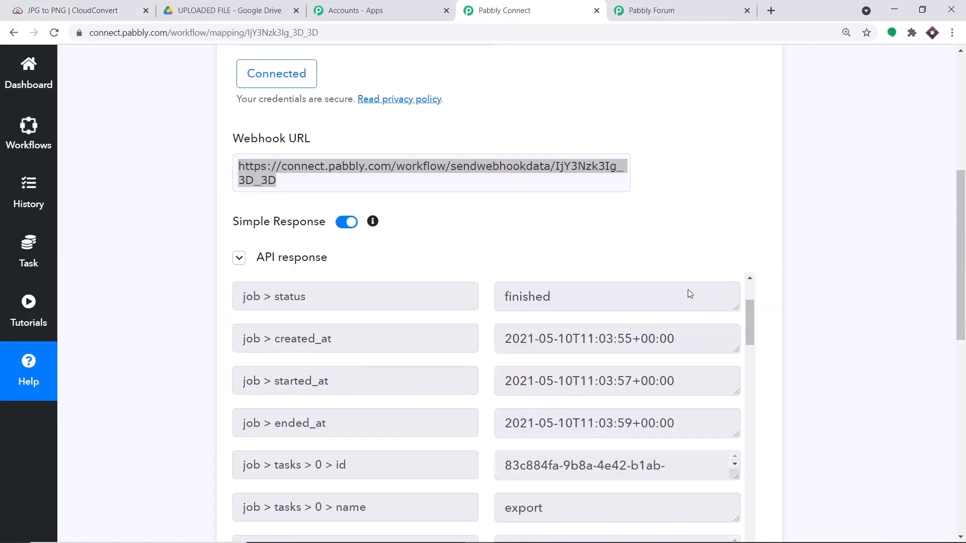
scroll(697, 304, down, 6)
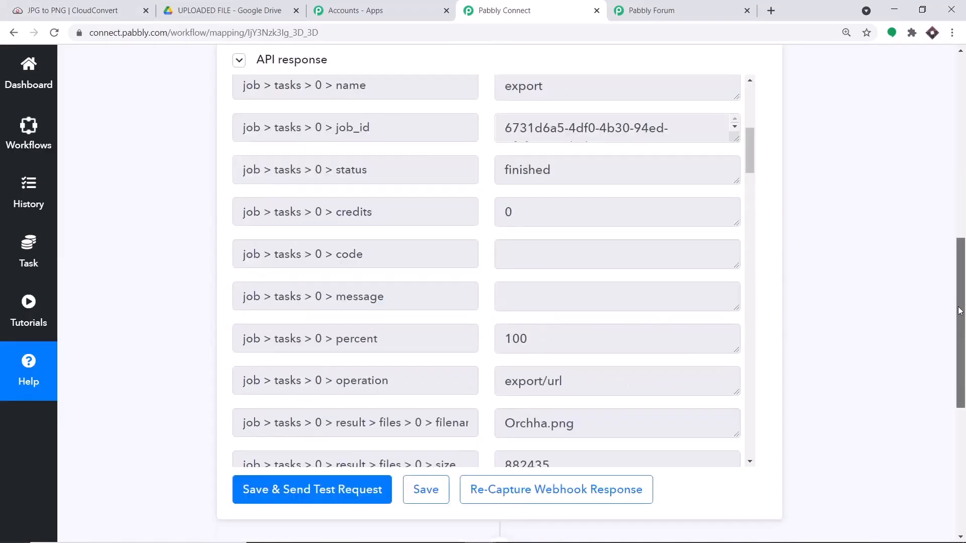
scroll(578, 217, down, 1)
drag(587, 293, 508, 287)
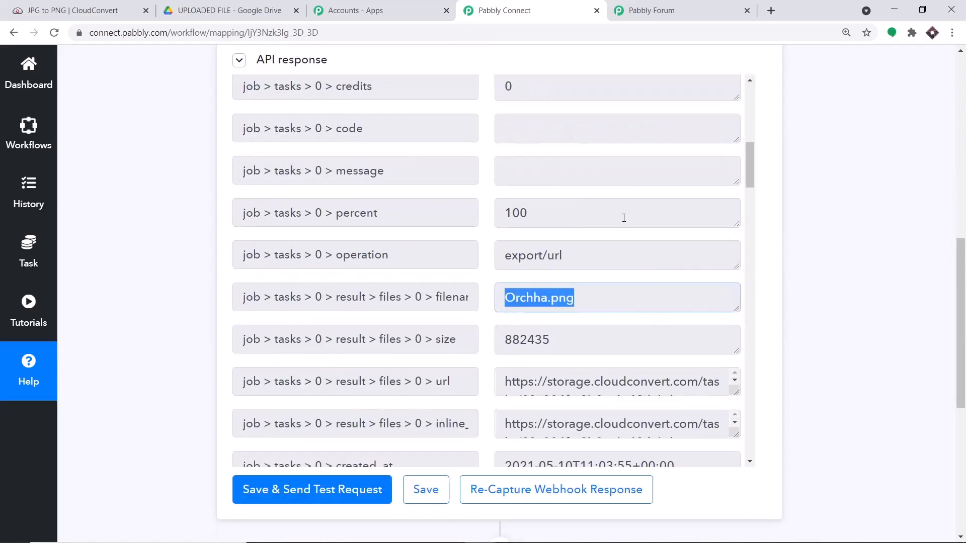
scroll(624, 218, down, 3)
scroll(622, 214, up, 3)
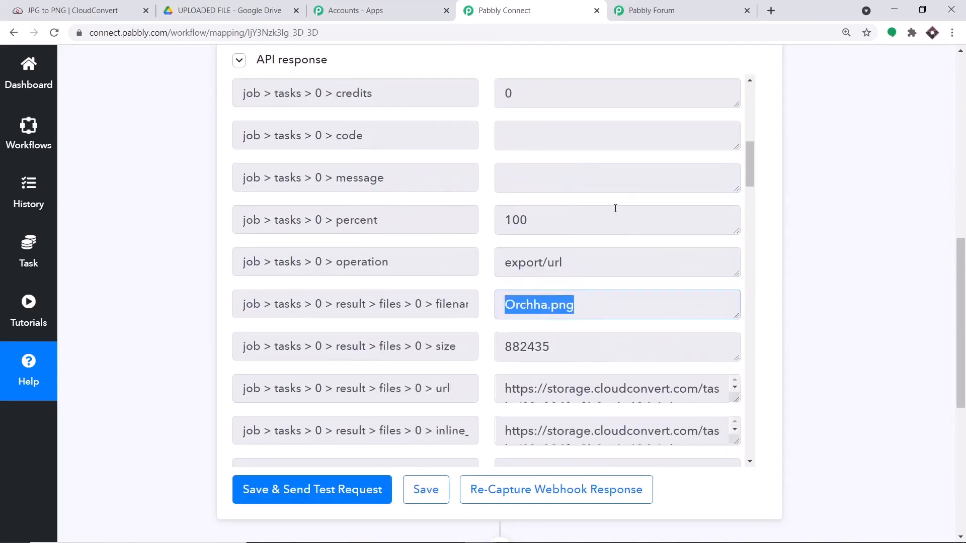
scroll(612, 204, up, 6)
scroll(594, 200, up, 4)
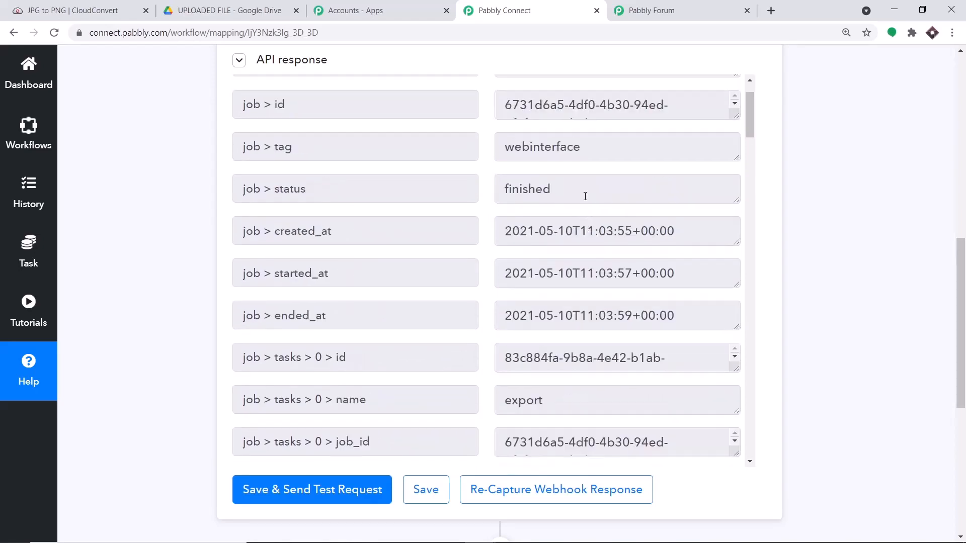
scroll(596, 211, down, 7)
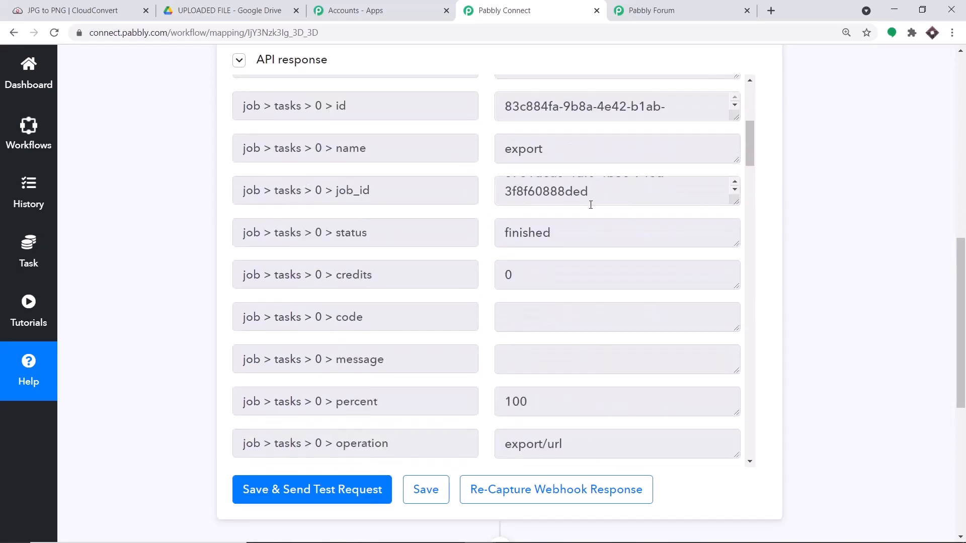
scroll(601, 231, down, 6)
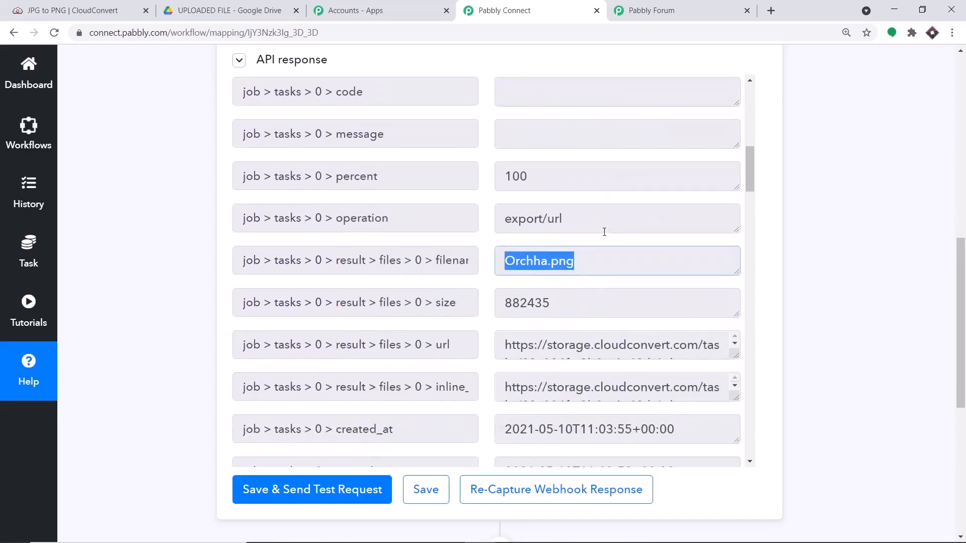
scroll(604, 232, down, 2)
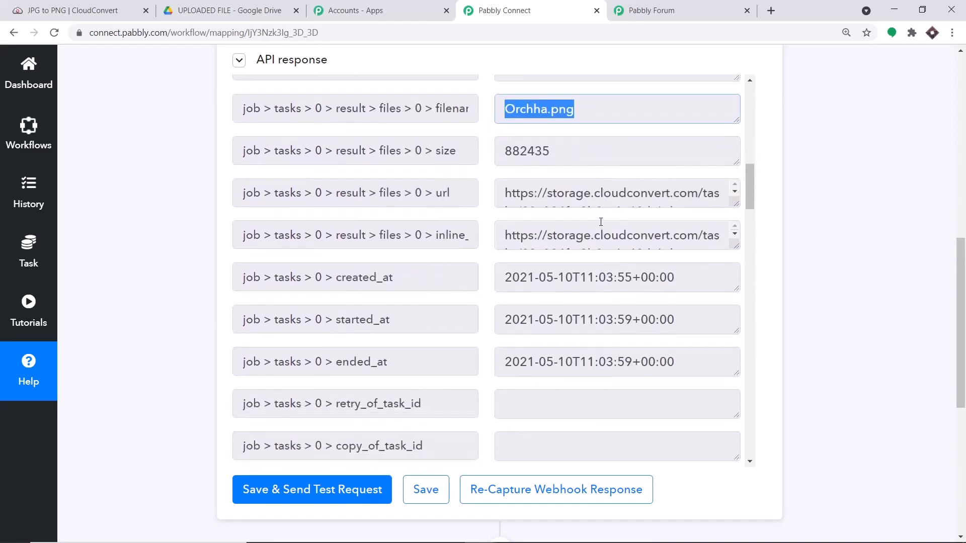
drag(735, 206, 729, 398)
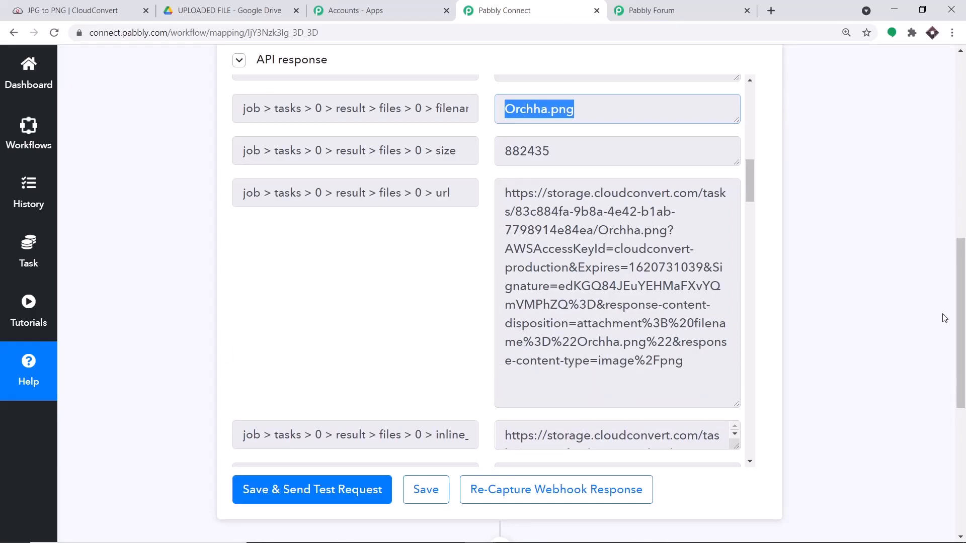
Add an action step below the CloudConvert trigger with Google Drive as its app.
scroll(960, 302, down, 7)
click(508, 206)
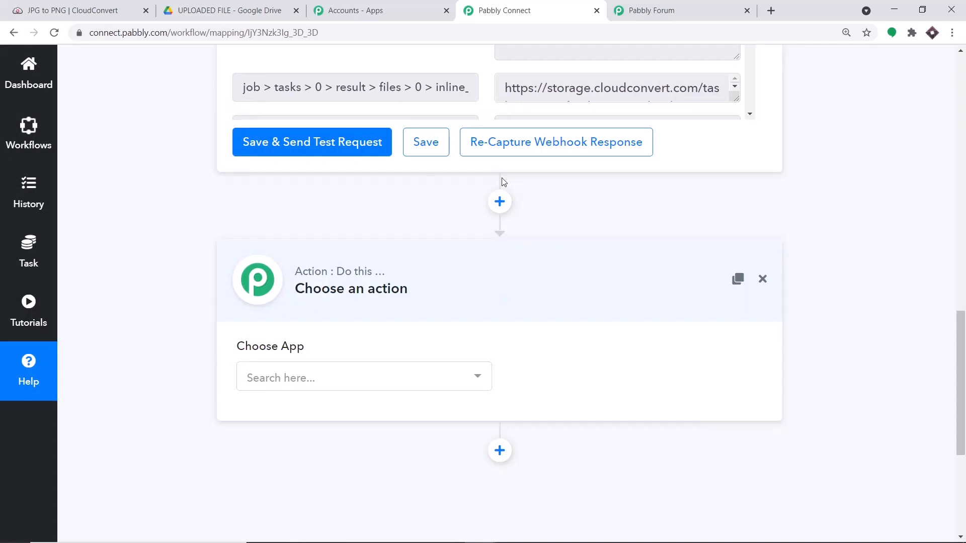
click(338, 381)
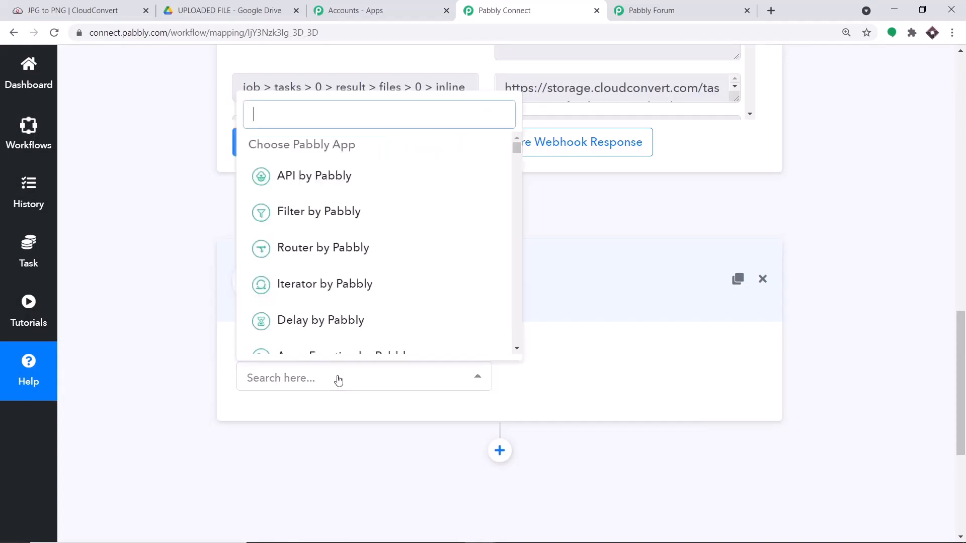
text(googl)
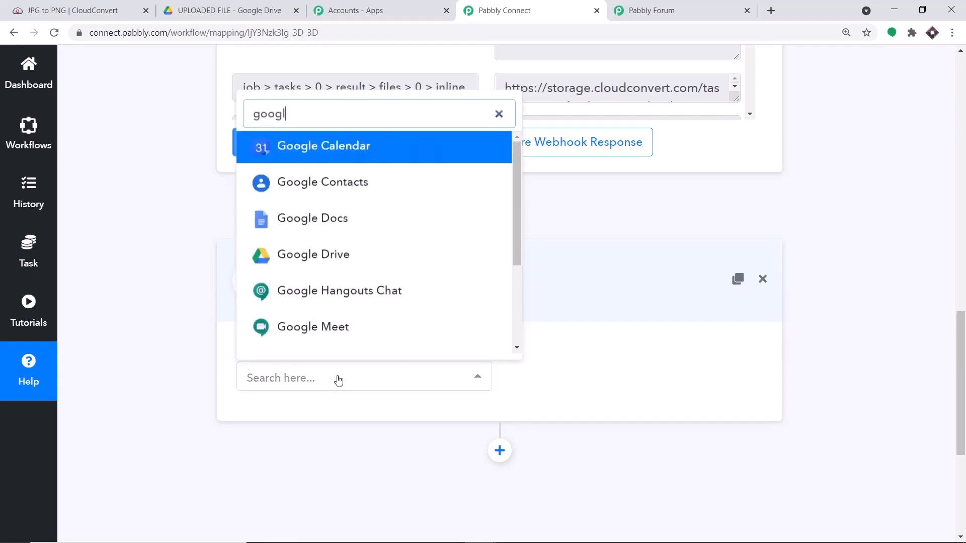
text(e drive)
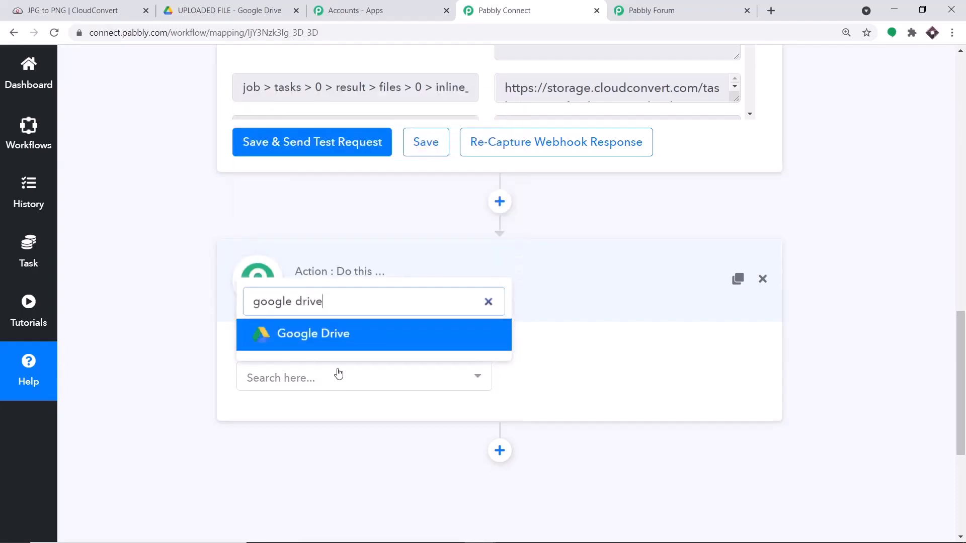
click(344, 336)
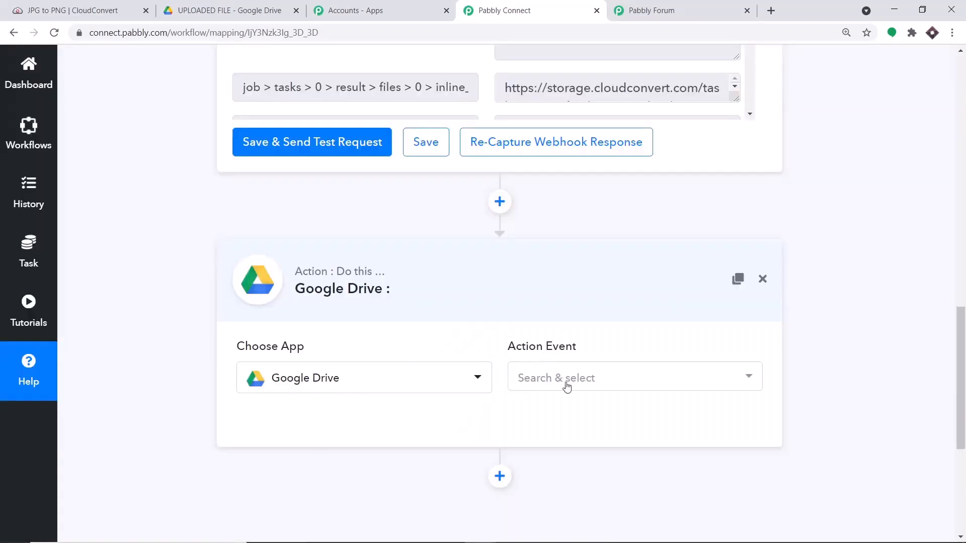
Set the Google Drive action event to Upload a File.
click(567, 386)
scroll(621, 360, down, 3)
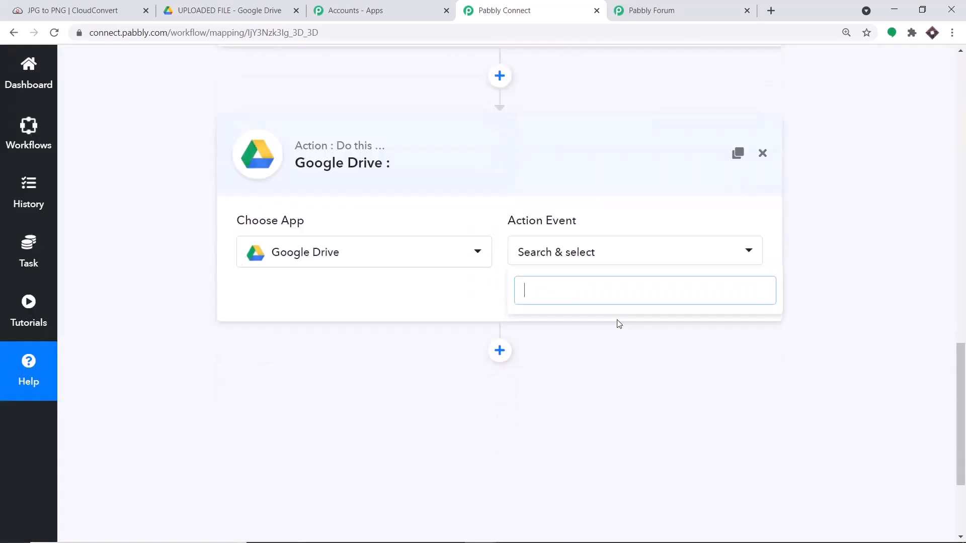
click(584, 256)
click(583, 255)
scroll(598, 368, down, 4)
scroll(604, 373, down, 7)
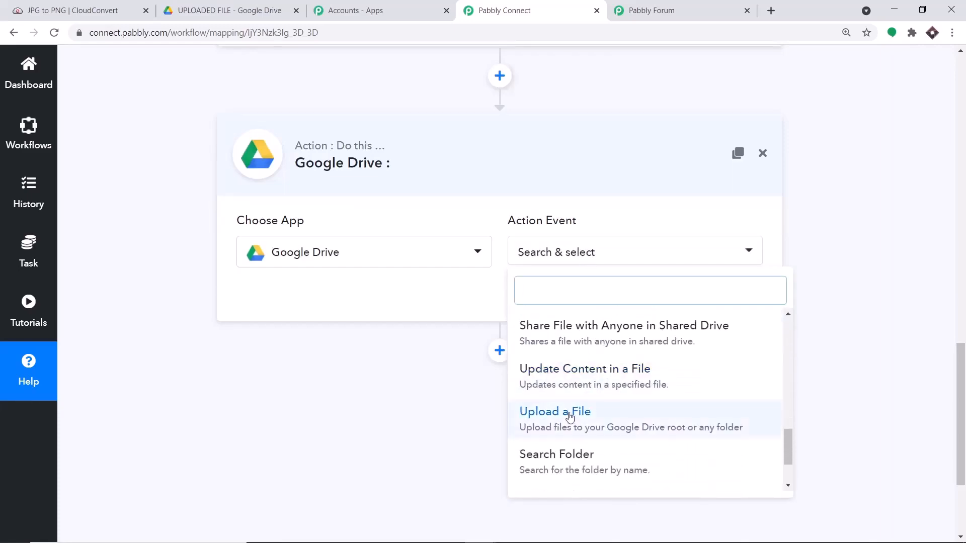
click(569, 416)
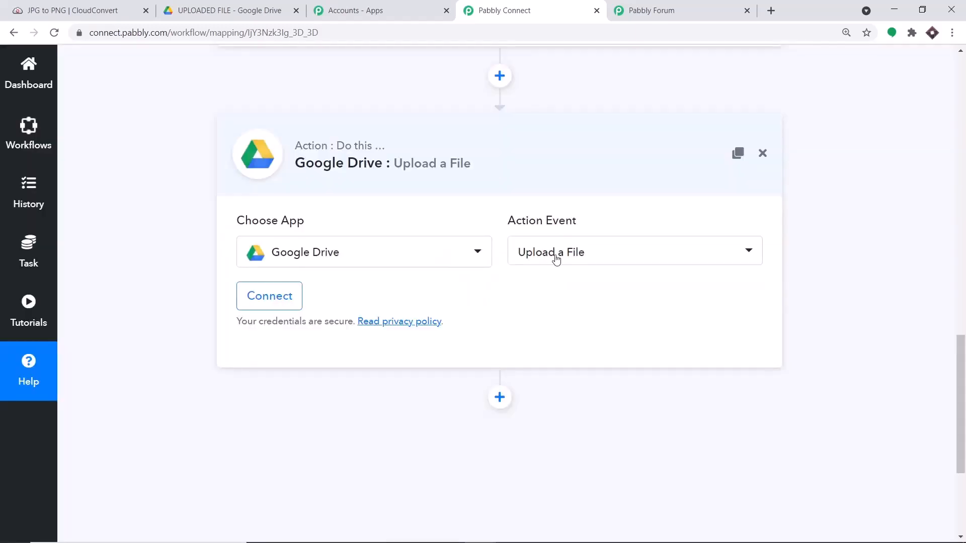
Examine the available Google Drive action events, keeping Upload a File, and look at the Pabbly Forum before returning to the workflow.
click(557, 254)
scroll(594, 352, down, 1)
scroll(601, 368, down, 4)
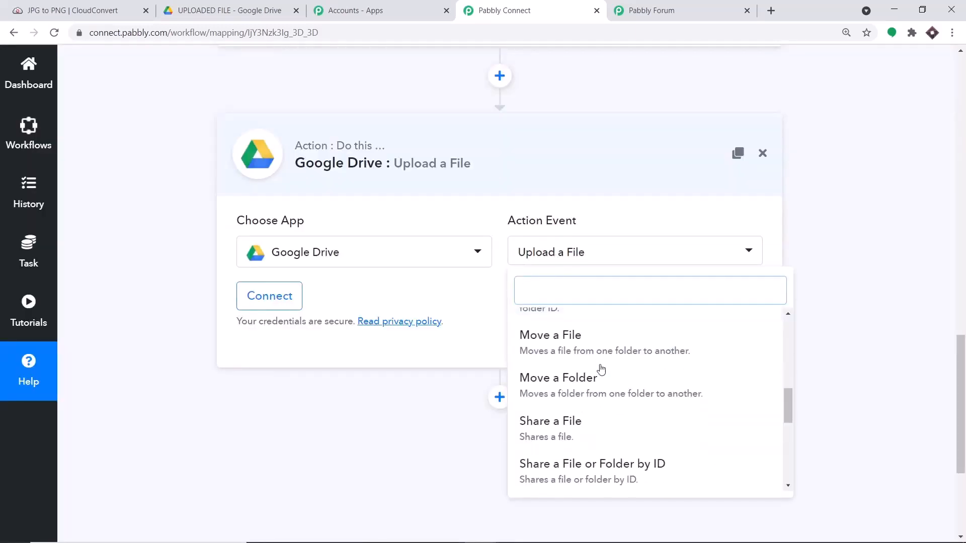
scroll(608, 396, down, 2)
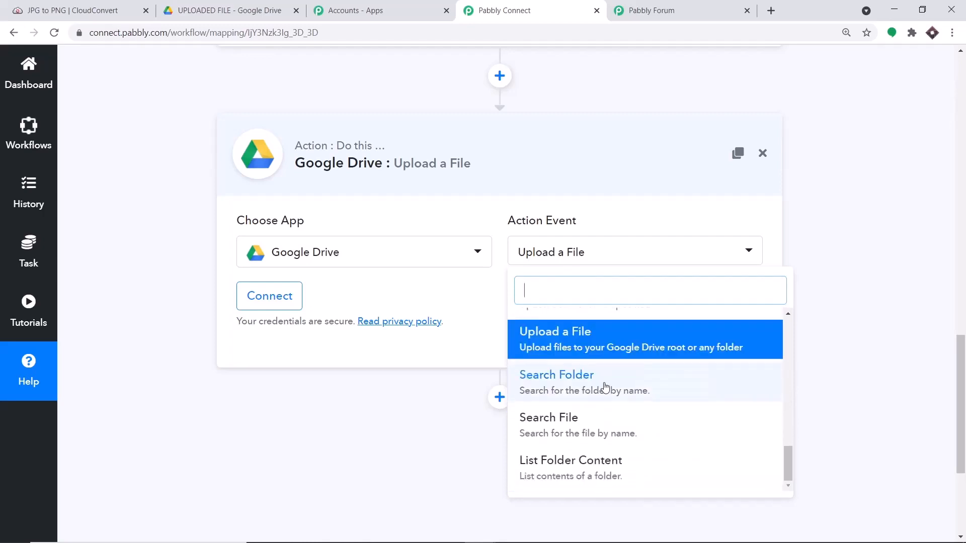
click(472, 229)
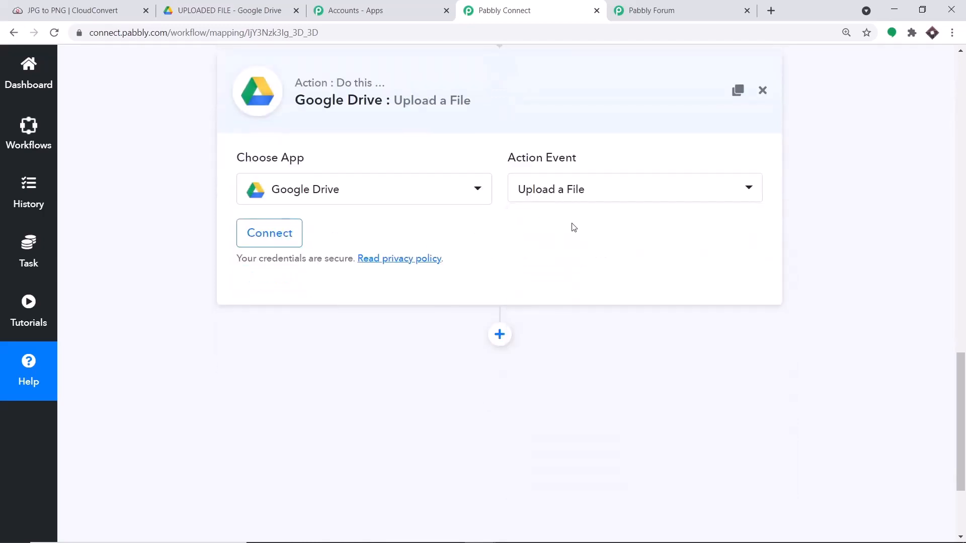
click(674, 10)
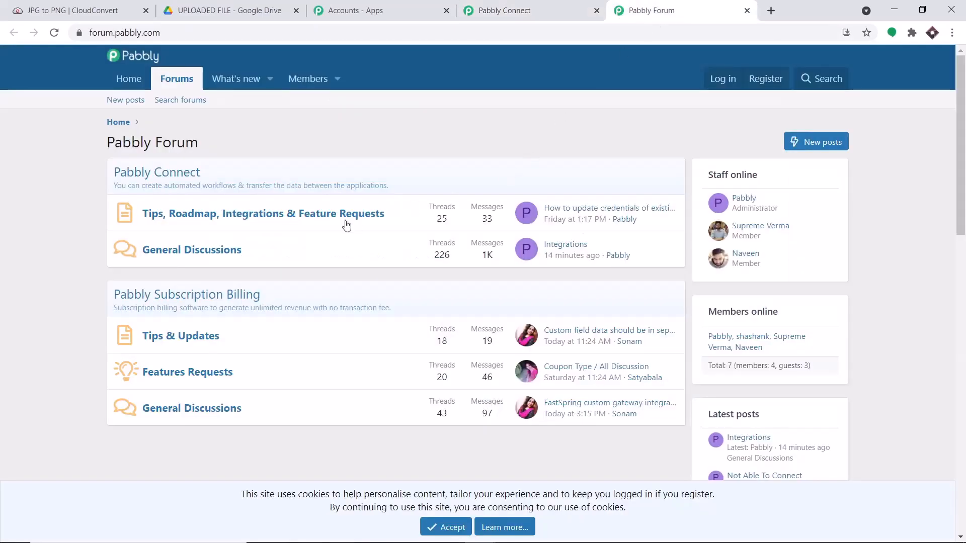
click(541, 8)
Start a new Google Drive connection for the action and choose the Google account to sign in with.
click(277, 233)
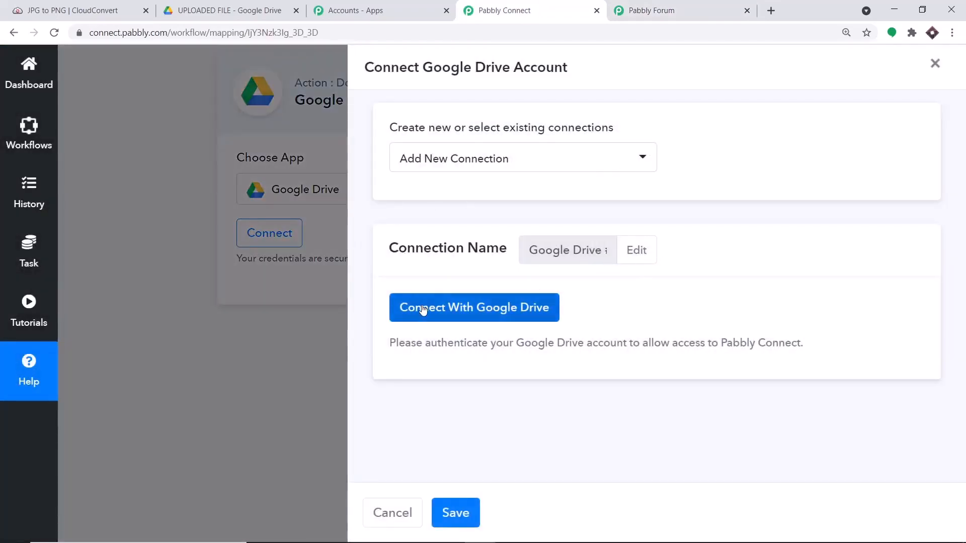
click(423, 308)
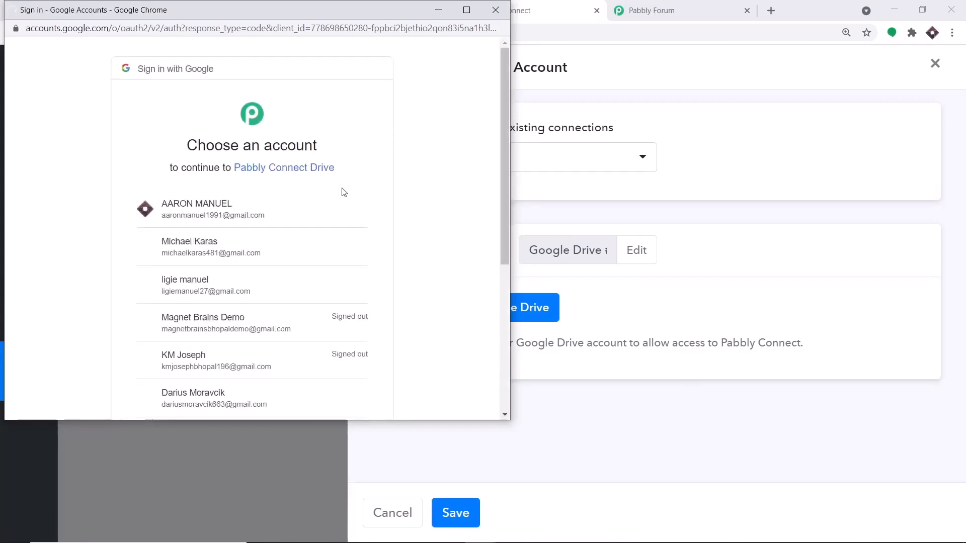
scroll(360, 216, down, 4)
scroll(360, 216, up, 5)
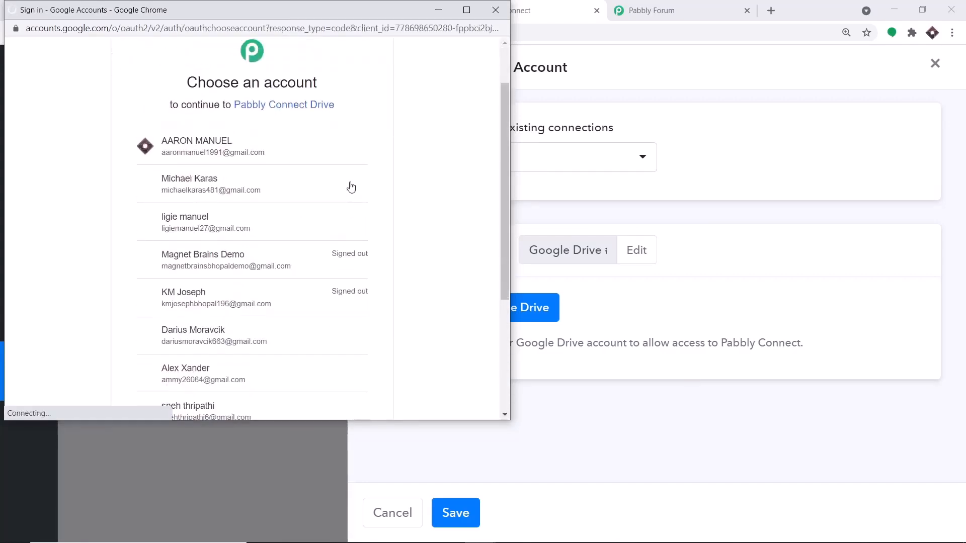
drag(339, 15, 847, 34)
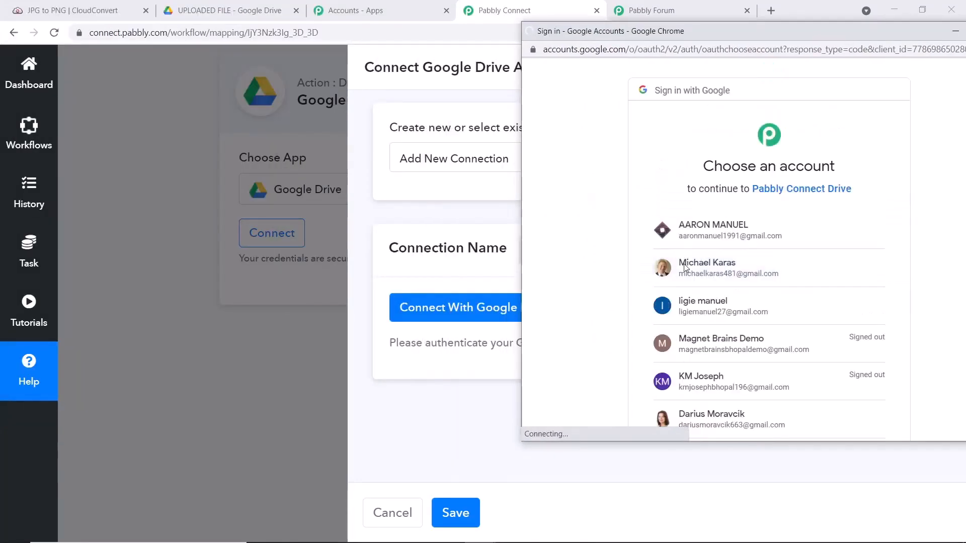
click(719, 270)
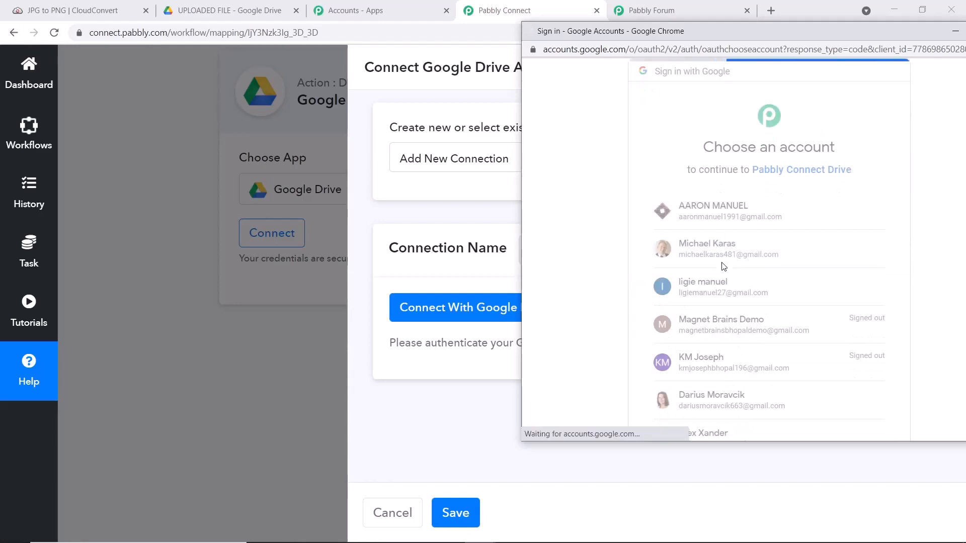
Switch to Google Drive, view the My Drive overview of the account, and return to the Pabbly Connect workflow.
click(229, 10)
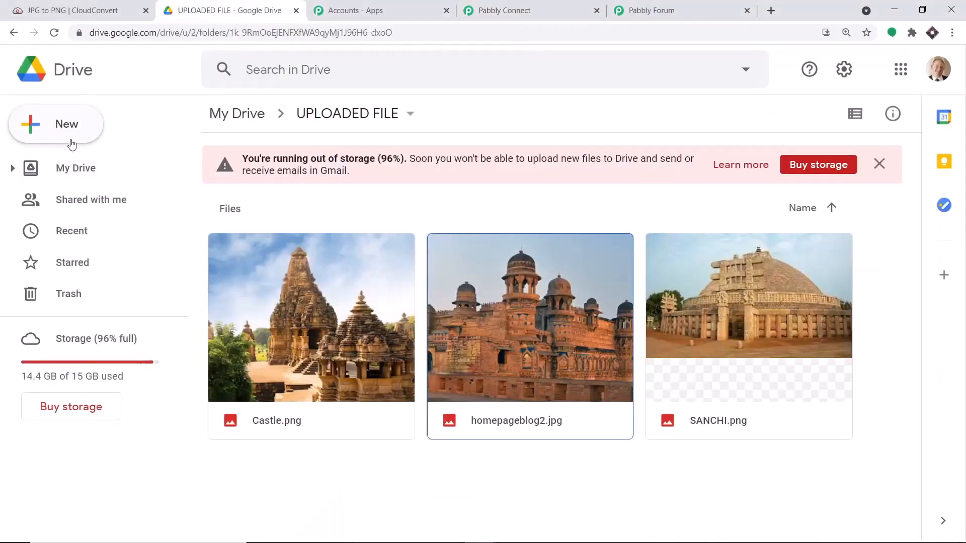
click(73, 75)
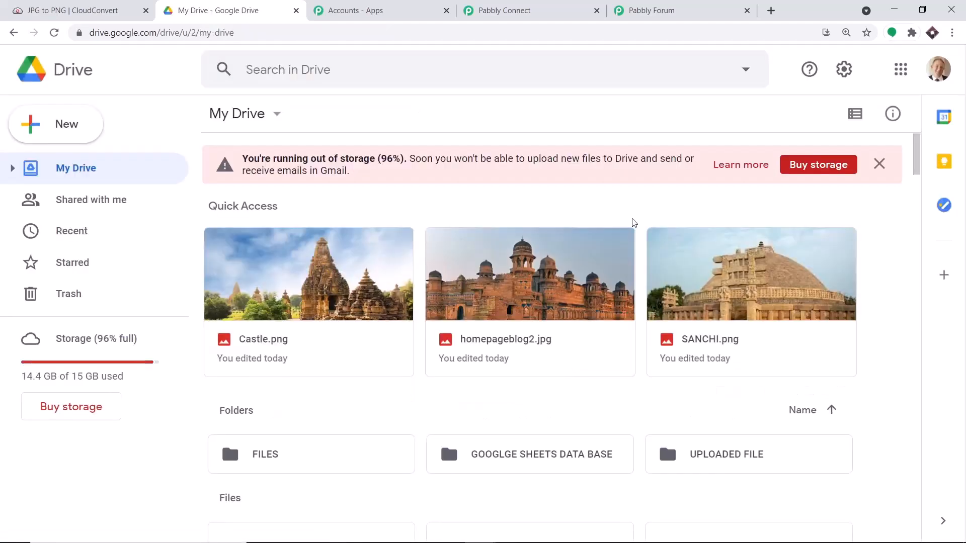
click(536, 7)
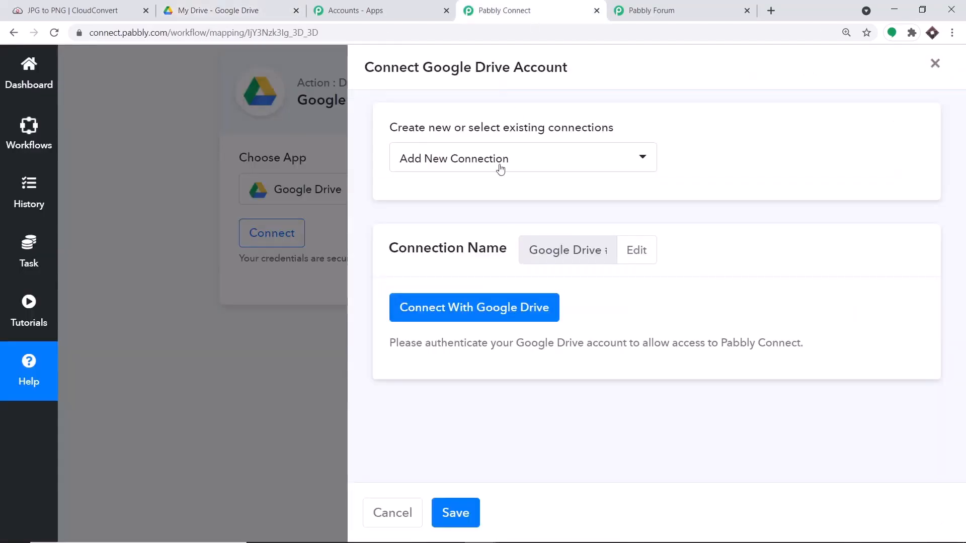
Bring the Google sign-in window back up and allow Pabbly Connect Drive access to the account.
mouse_move(480, 531)
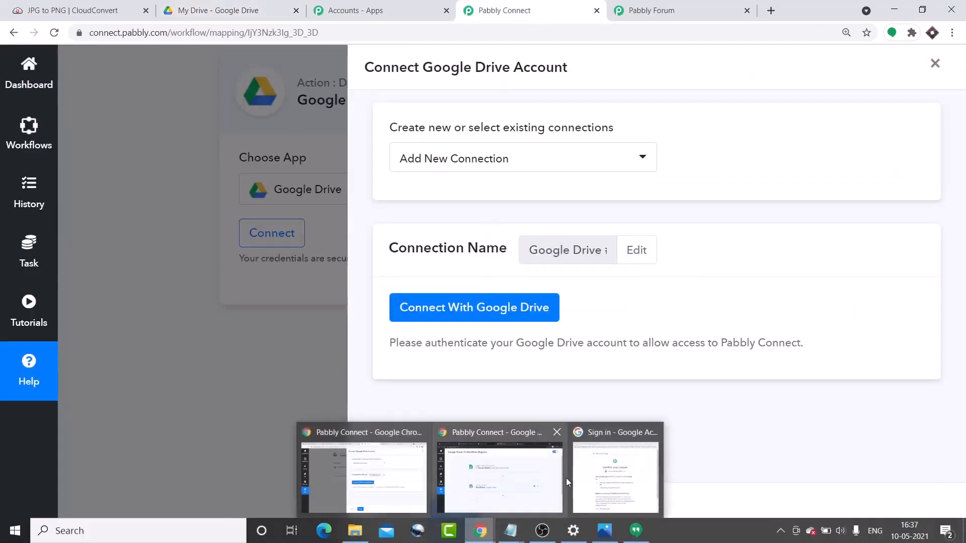
click(616, 476)
scroll(659, 363, down, 2)
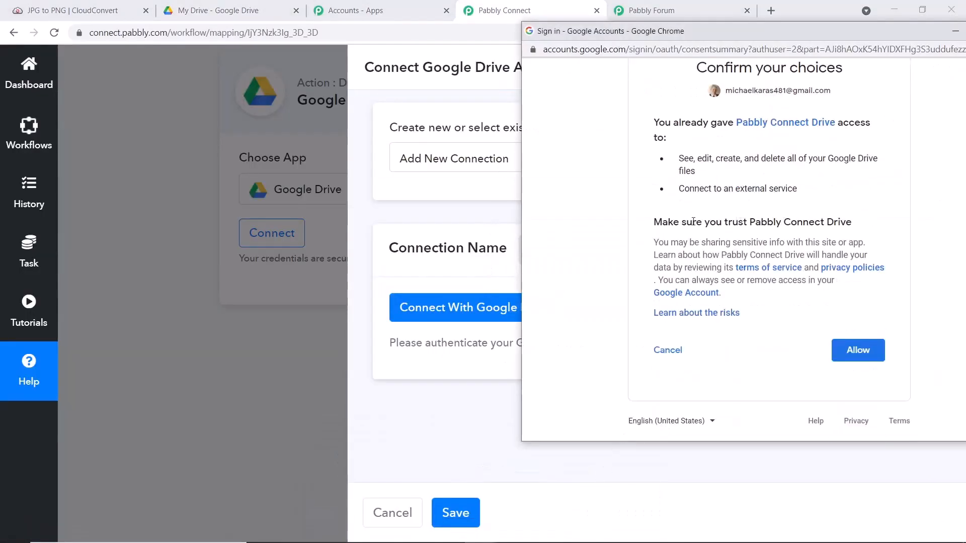
drag(782, 39, 624, 40)
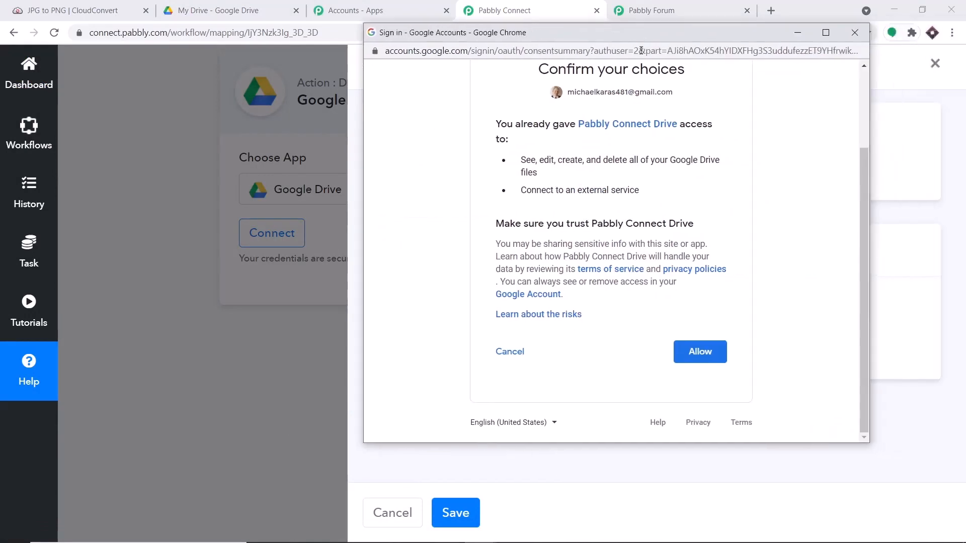
click(709, 358)
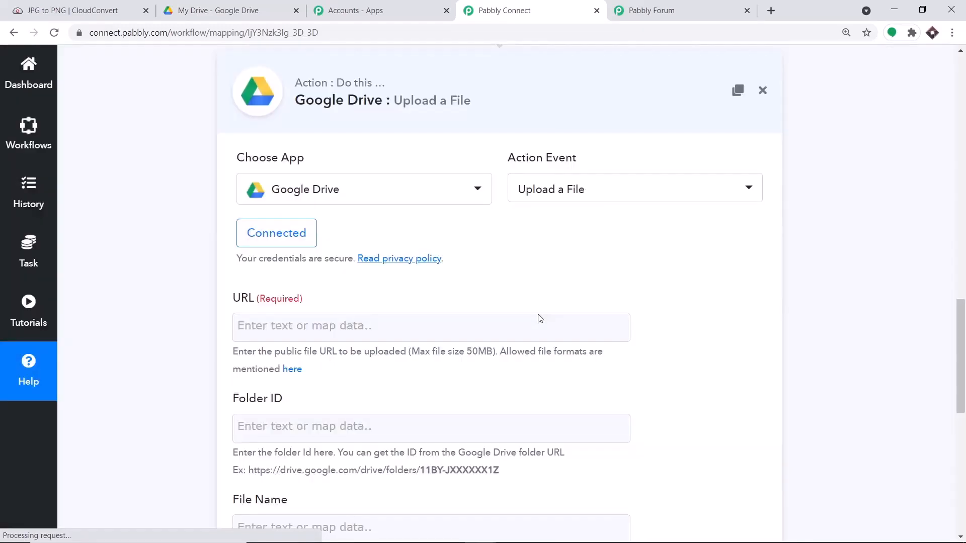
Examine the upload action's URL, Folder ID and File Name fields and the file URL in the captured CloudConvert response.
scroll(543, 321, down, 2)
scroll(544, 320, down, 1)
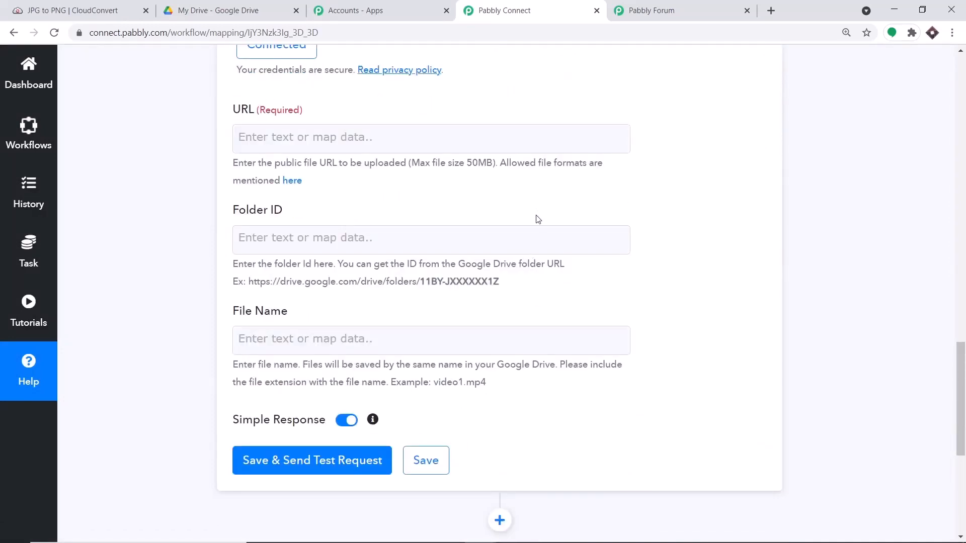
scroll(541, 222, up, 1)
scroll(569, 255, up, 1)
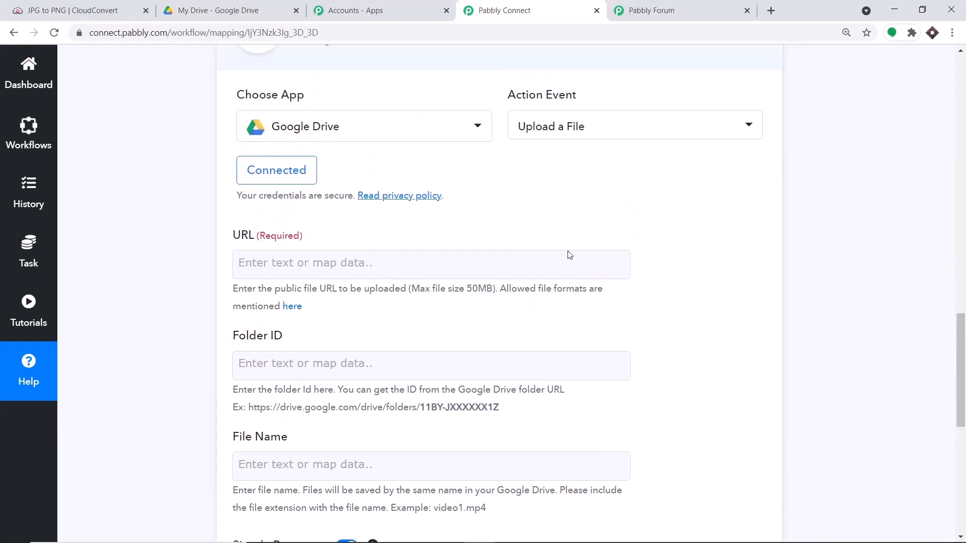
scroll(570, 255, down, 1)
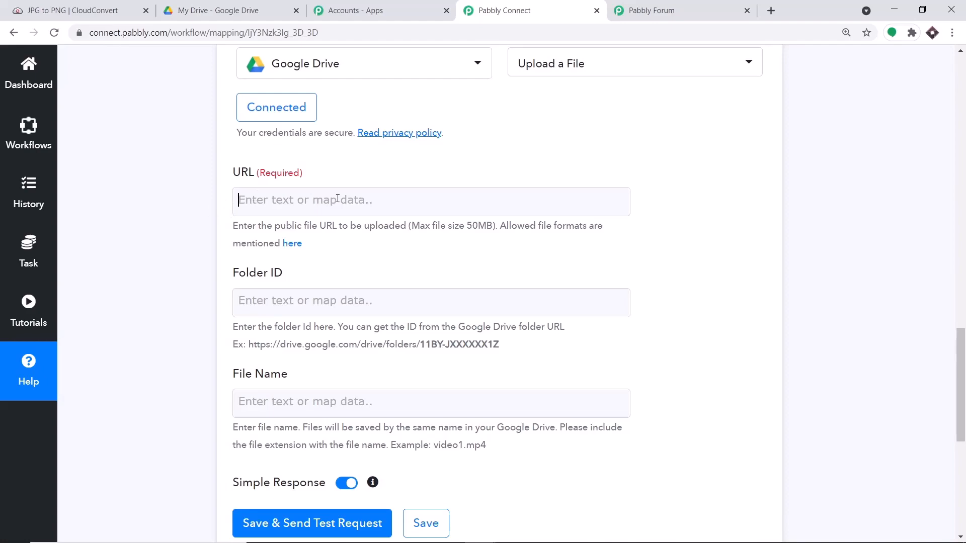
scroll(865, 189, up, 10)
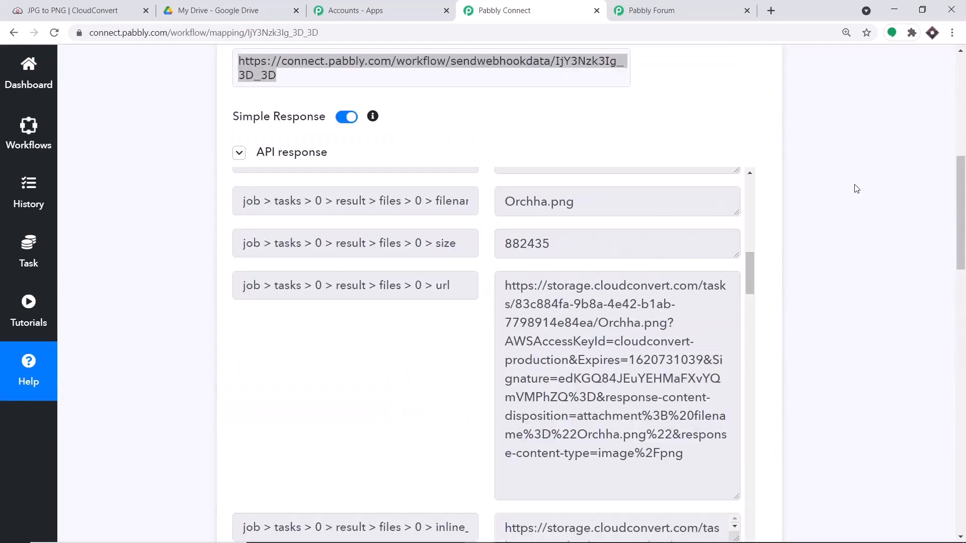
scroll(587, 337, down, 10)
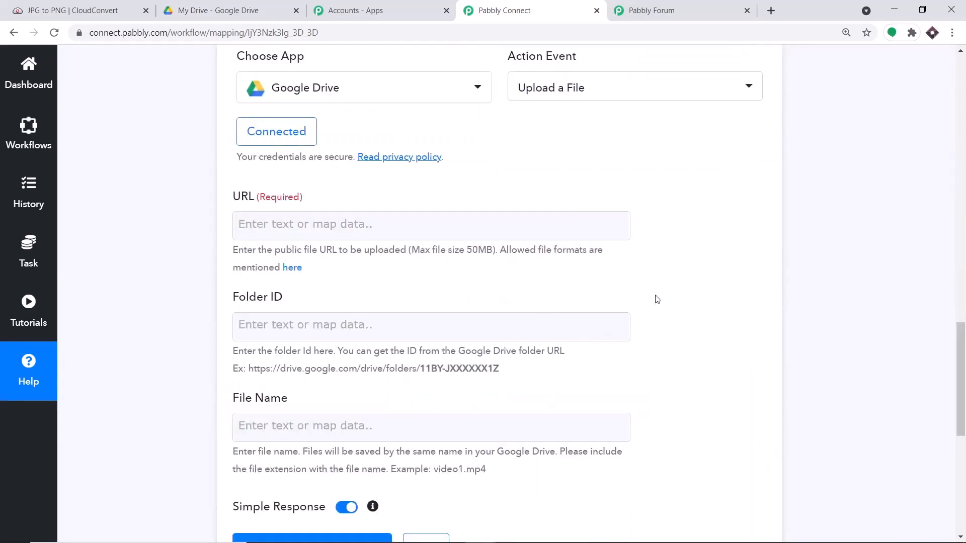
Map the upload action's URL to the job > tasks > 0 > result > files > 0 > url value from CloudConvert: Job is Finished.
click(319, 226)
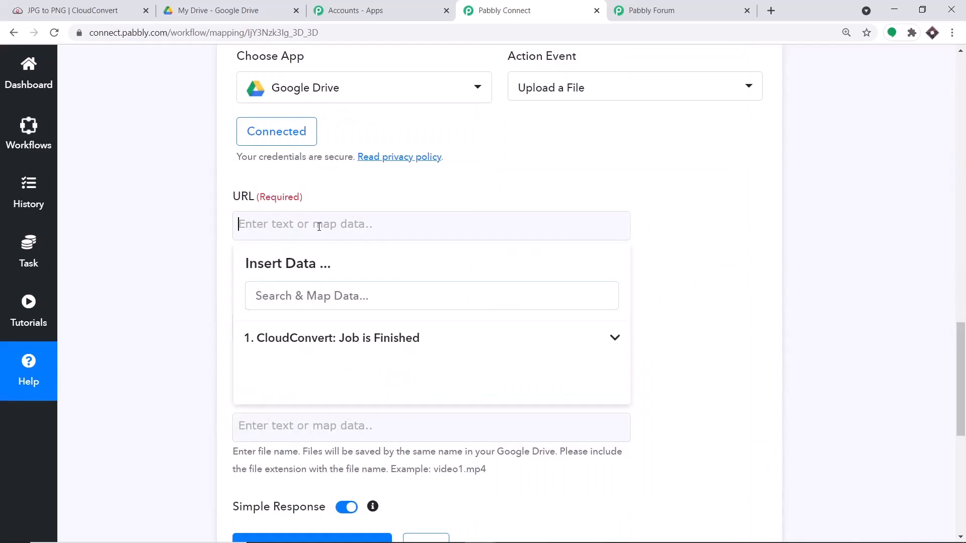
click(360, 343)
scroll(433, 397, down, 5)
scroll(456, 402, down, 6)
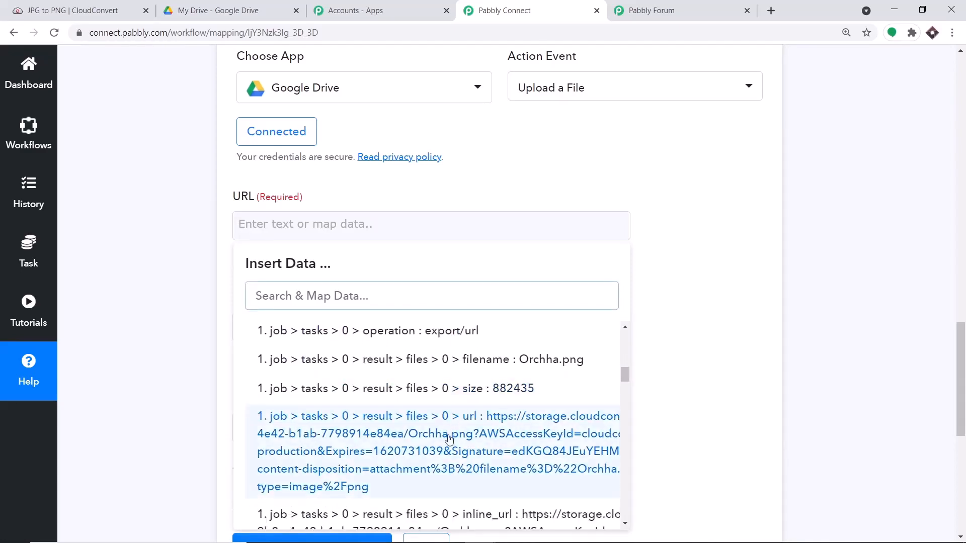
click(449, 438)
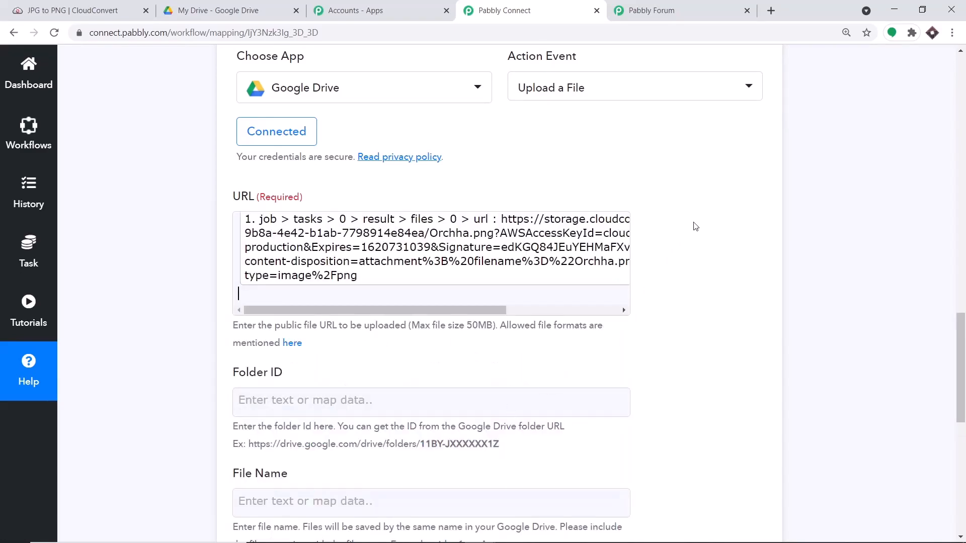
Switch to Google Drive and create a folder named CLOUDCONVERT FILES in My Drive.
scroll(699, 217, down, 1)
scroll(698, 217, down, 2)
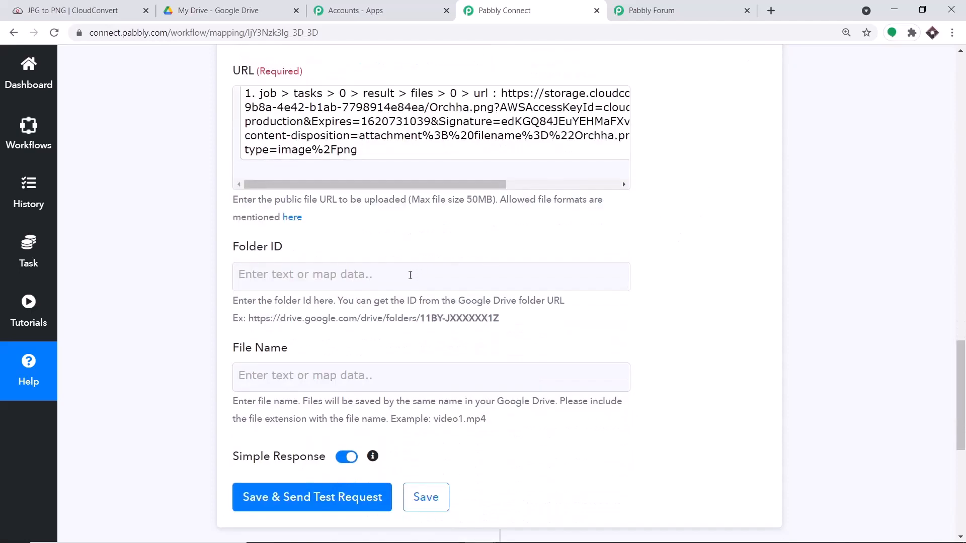
click(245, 5)
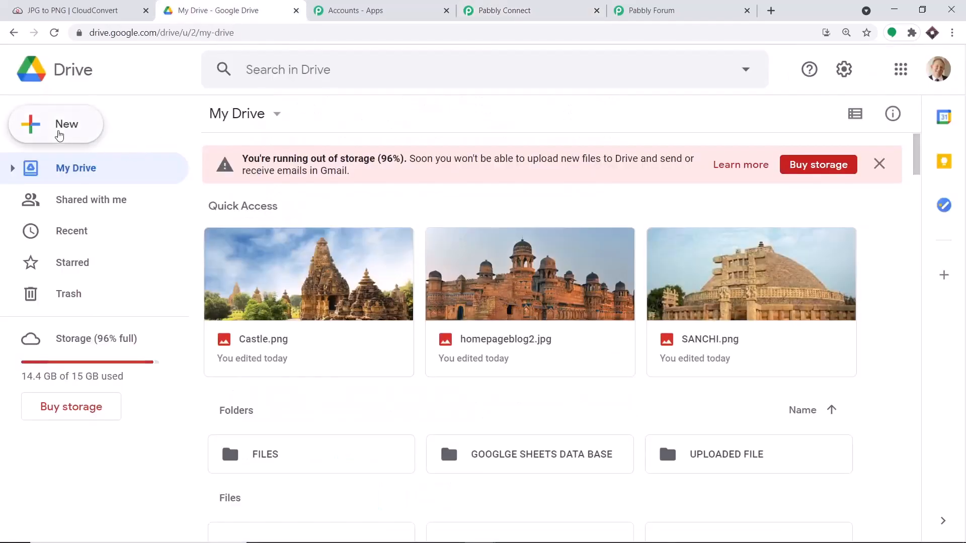
click(60, 135)
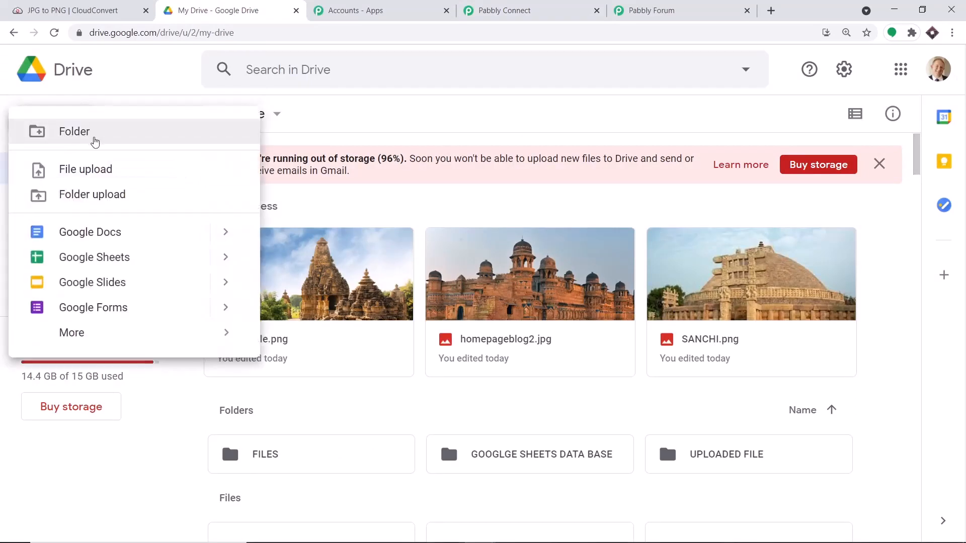
click(98, 137)
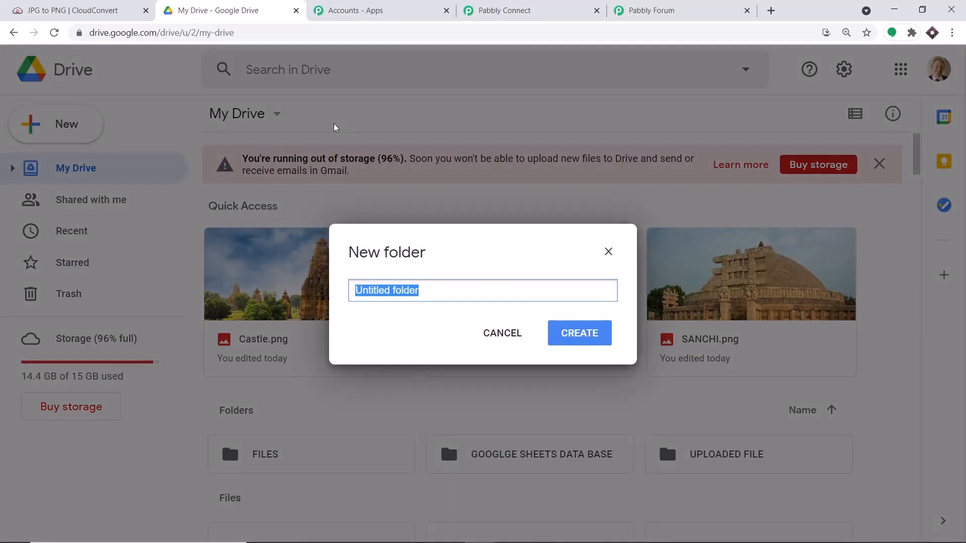
key(BackSpace)
text(CLOUDC)
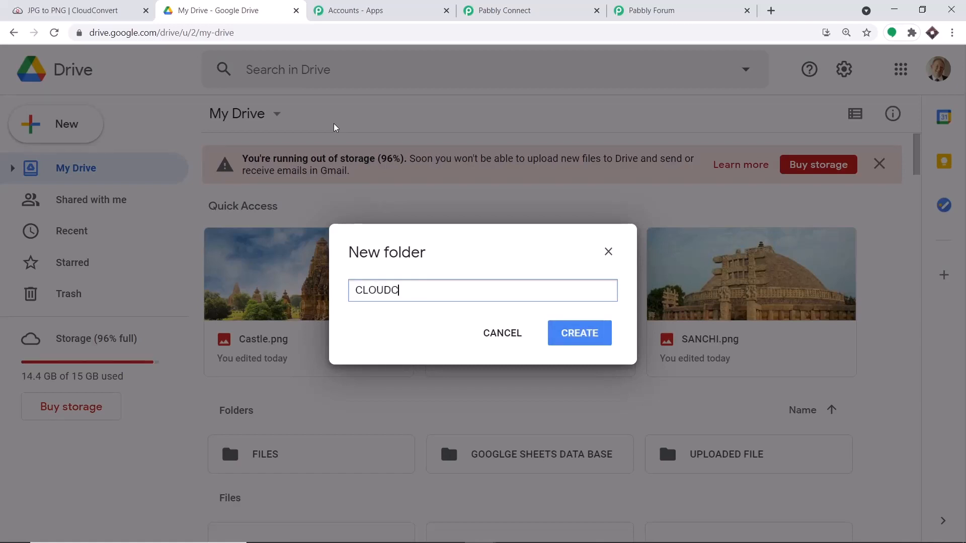
text(ONVERT FILES)
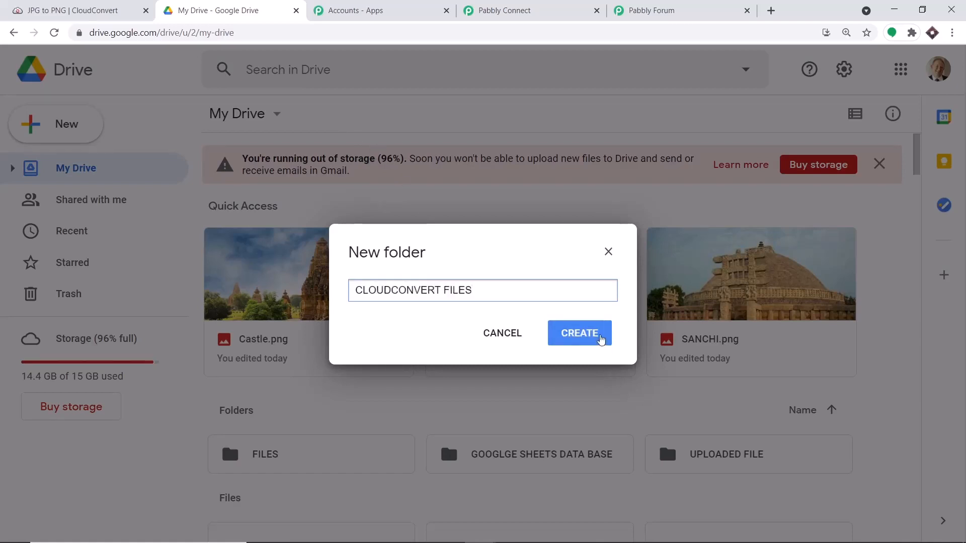
click(601, 339)
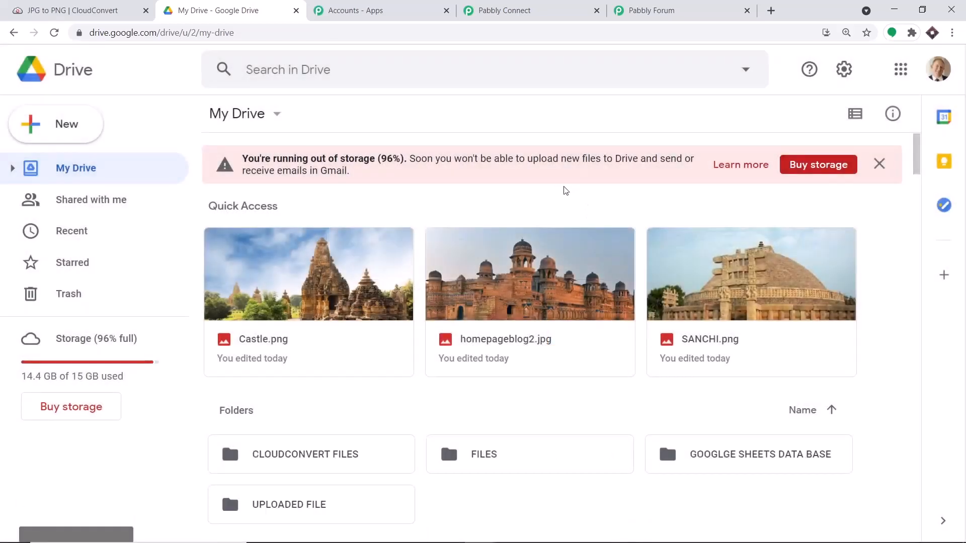
Open the CLOUDCONVERT FILES folder in My Drive and copy the folder ID from its URL.
scroll(674, 292, down, 1)
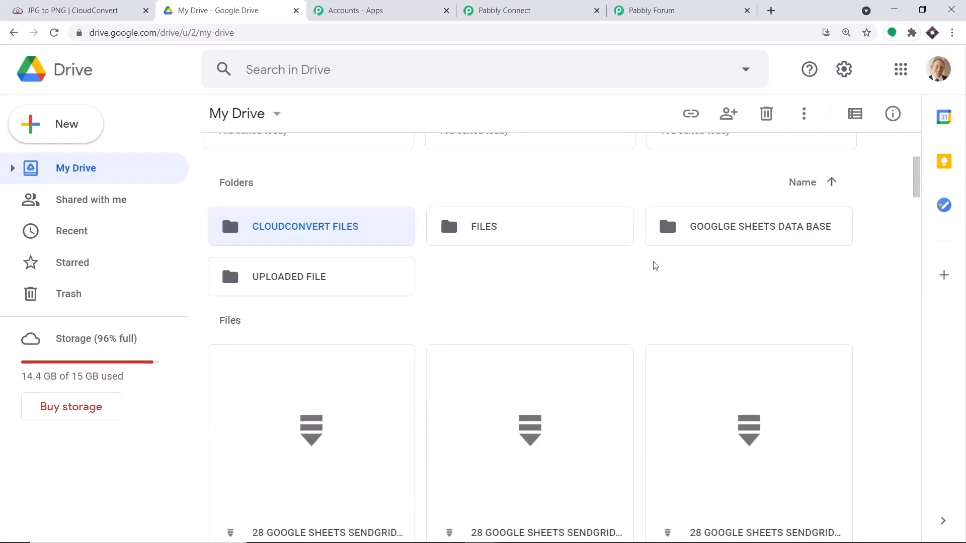
scroll(337, 241, up, 1)
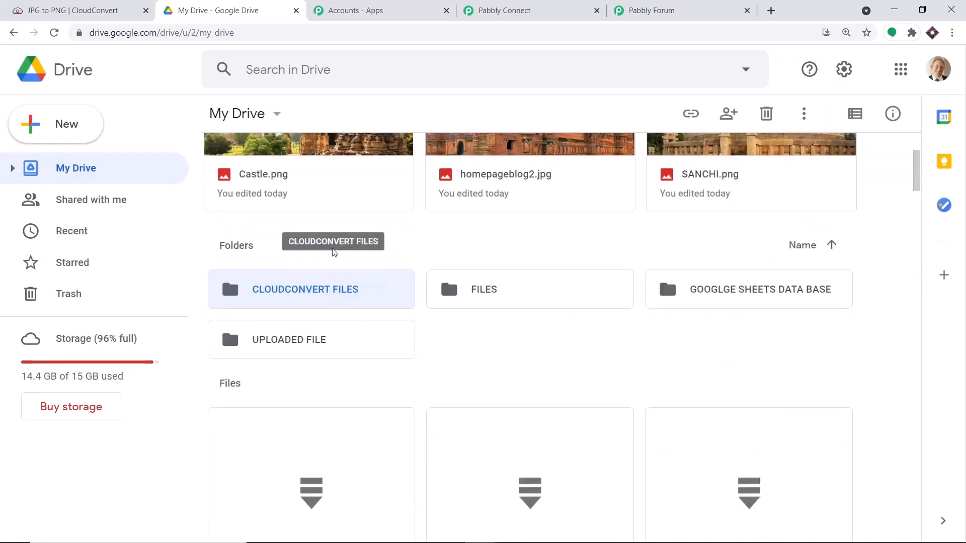
double_click(332, 290)
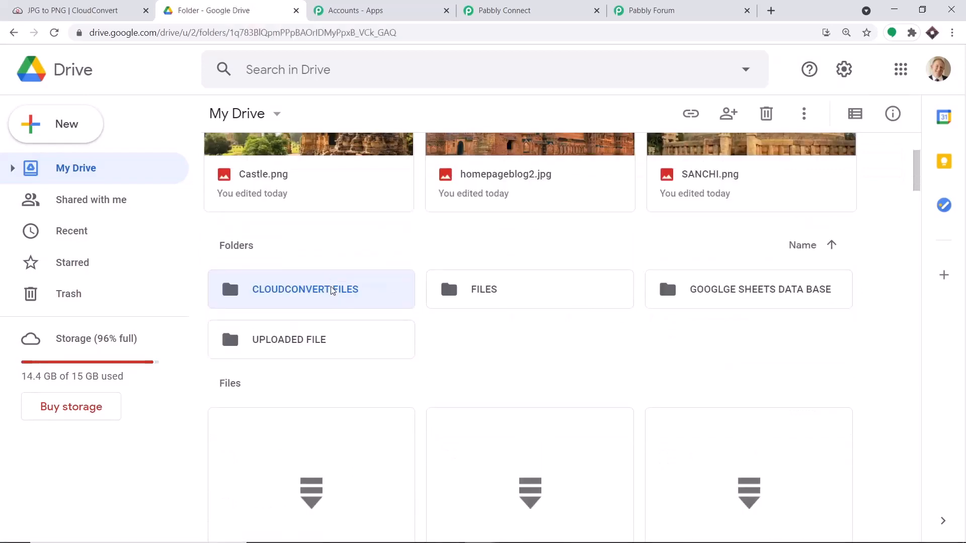
drag(397, 32, 233, 34)
right_click(280, 32)
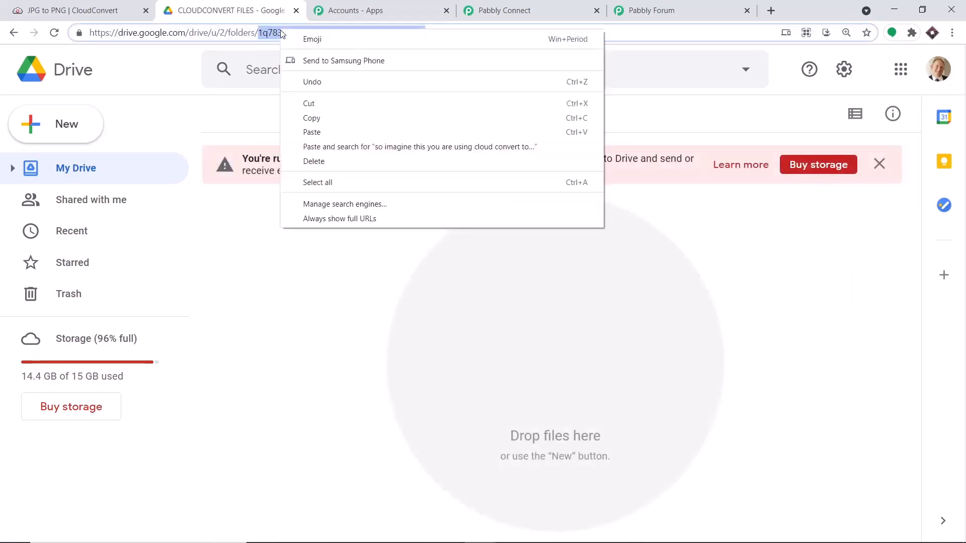
click(330, 117)
Switch back to Pabbly Connect and paste the copied CLOUDCONVERT FILES folder ID as the upload action's Folder ID.
click(550, 6)
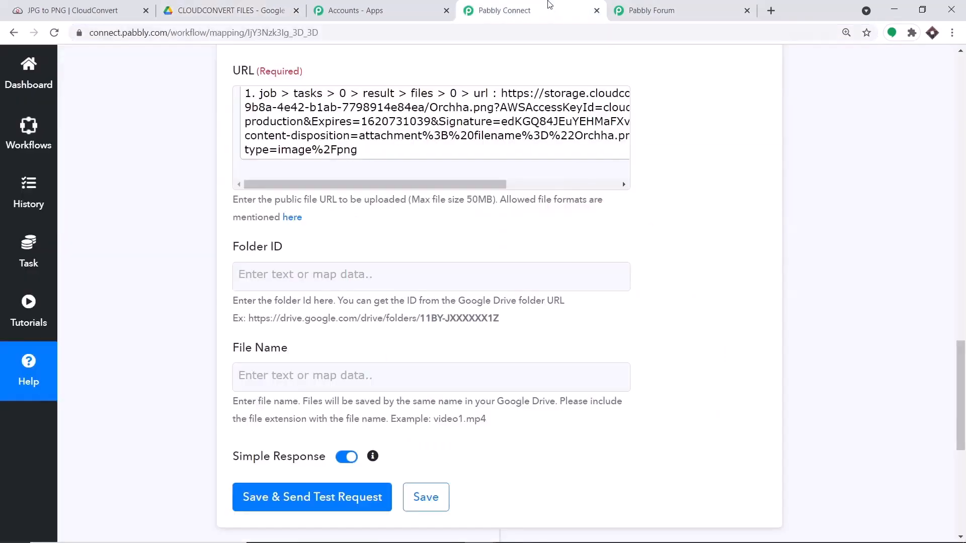
click(324, 274)
key(ctrl+v)
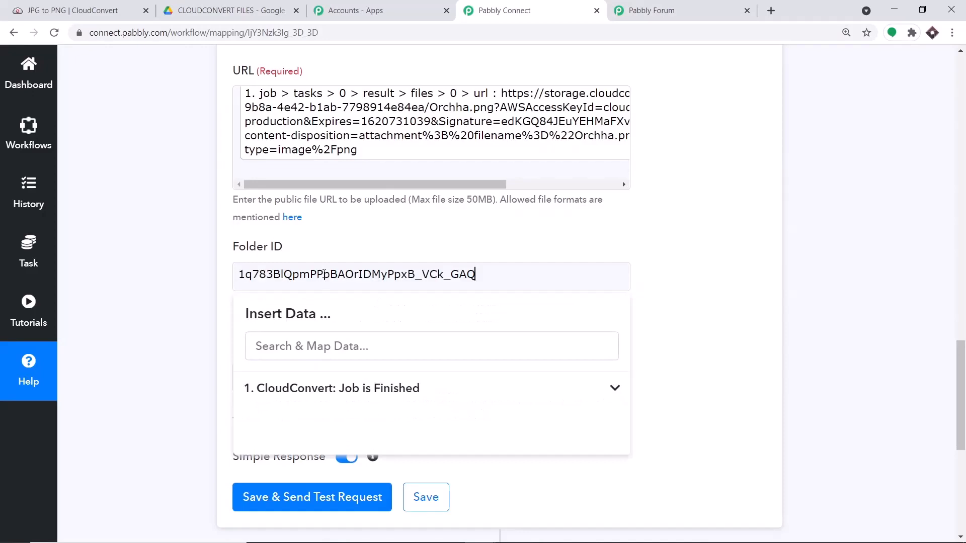
click(567, 253)
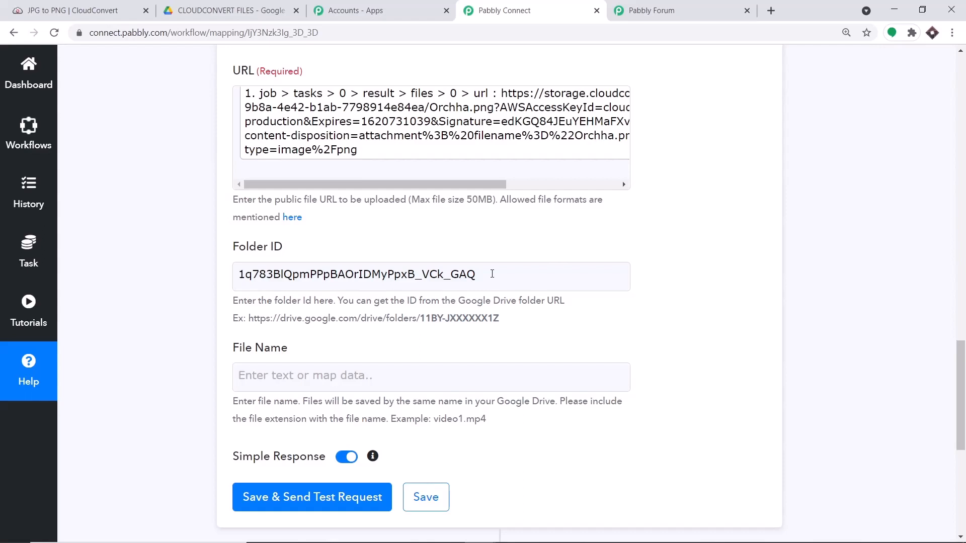
Map the upload action's File Name to the job > tasks > 0 > result > files > 0 > filename value from CloudConvert: Job is Finished.
scroll(492, 274, down, 1)
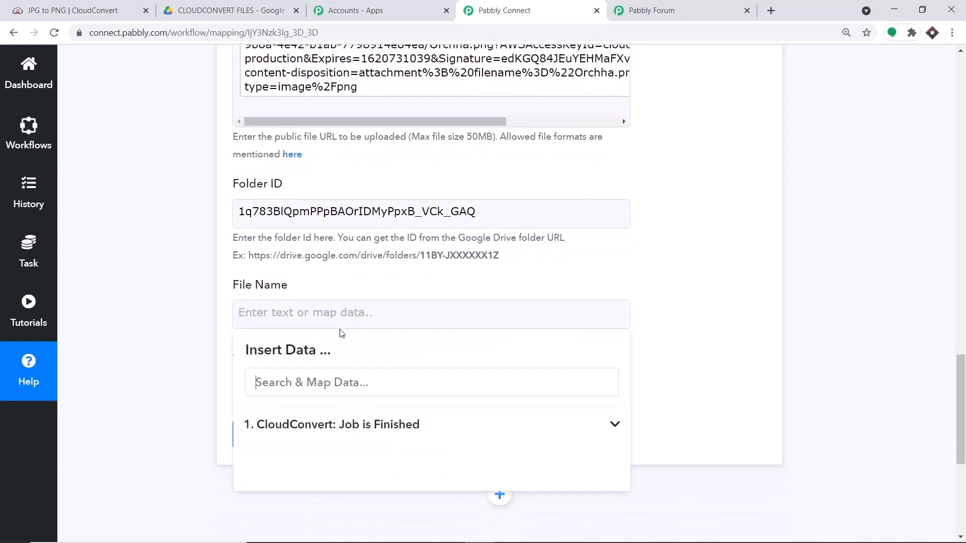
scroll(448, 431, down, 1)
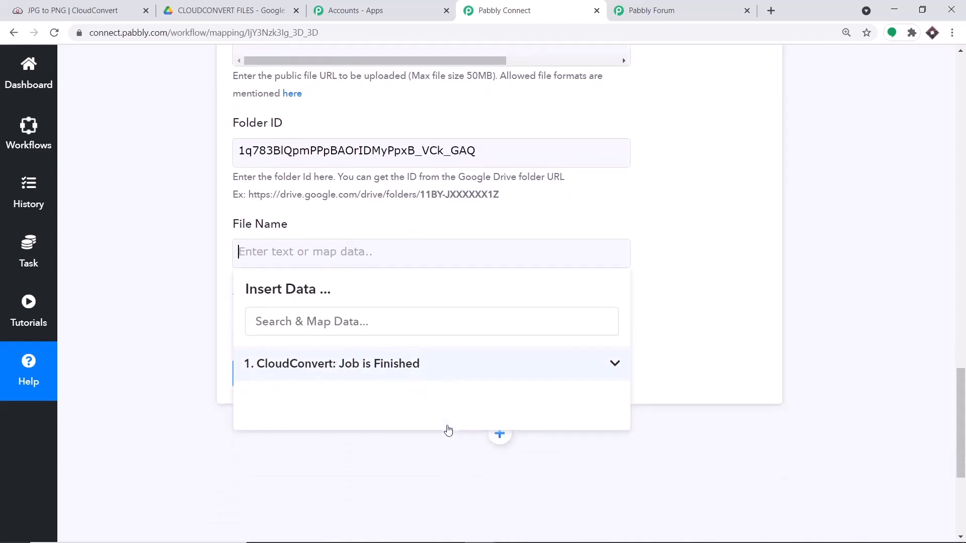
click(478, 381)
scroll(478, 371, down, 1)
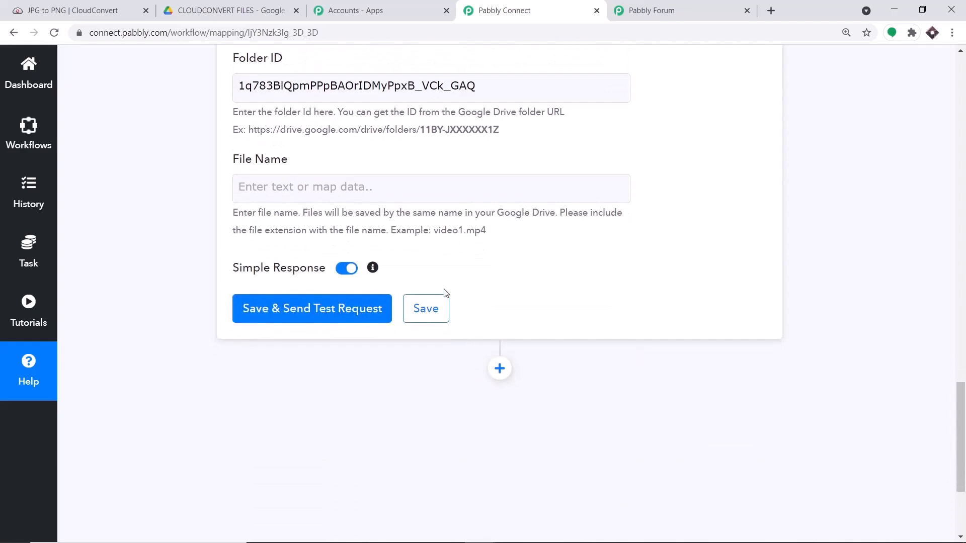
click(352, 183)
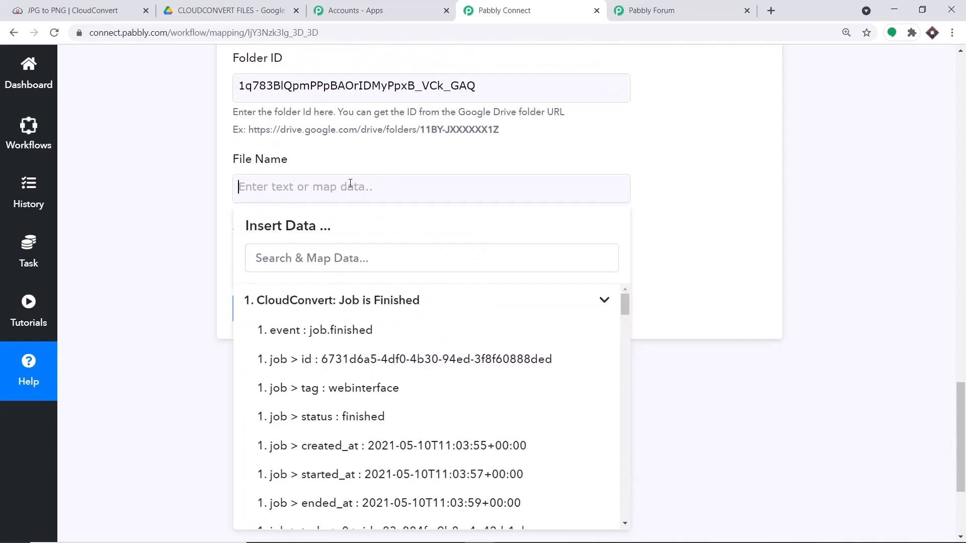
scroll(430, 346, down, 1)
scroll(430, 347, down, 6)
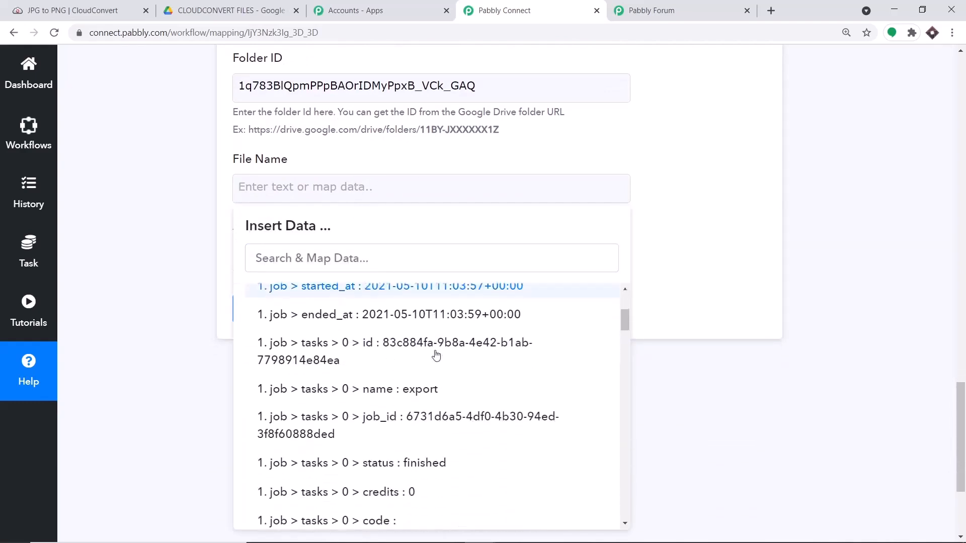
scroll(438, 357, down, 2)
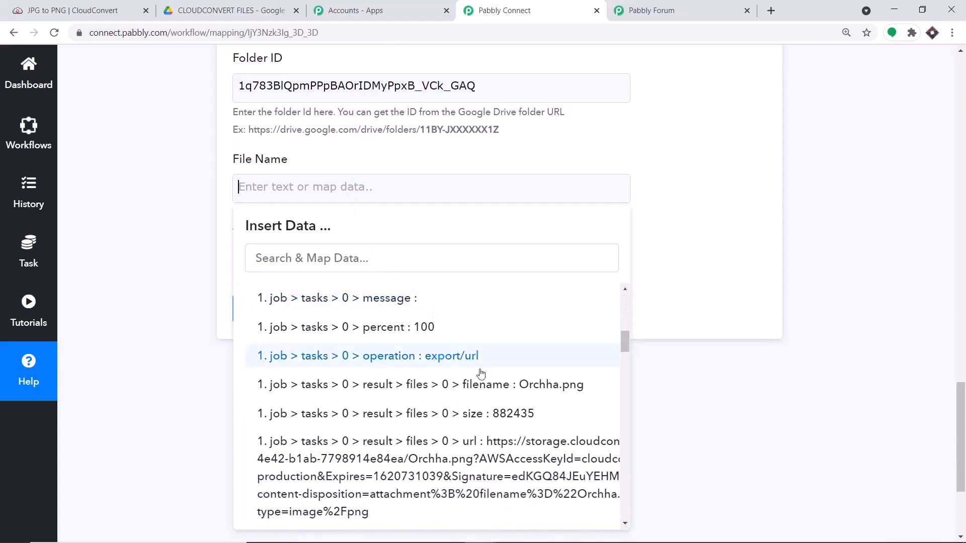
click(546, 395)
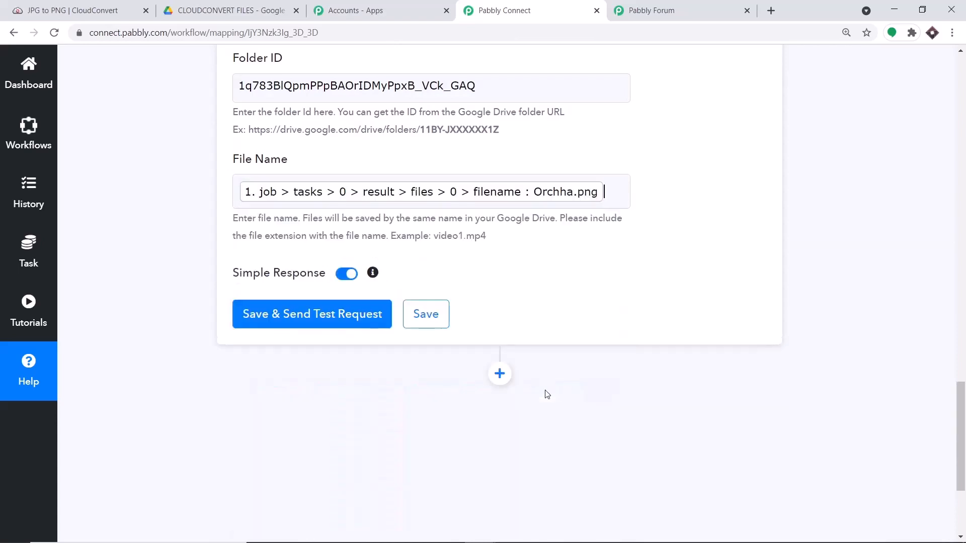
click(696, 250)
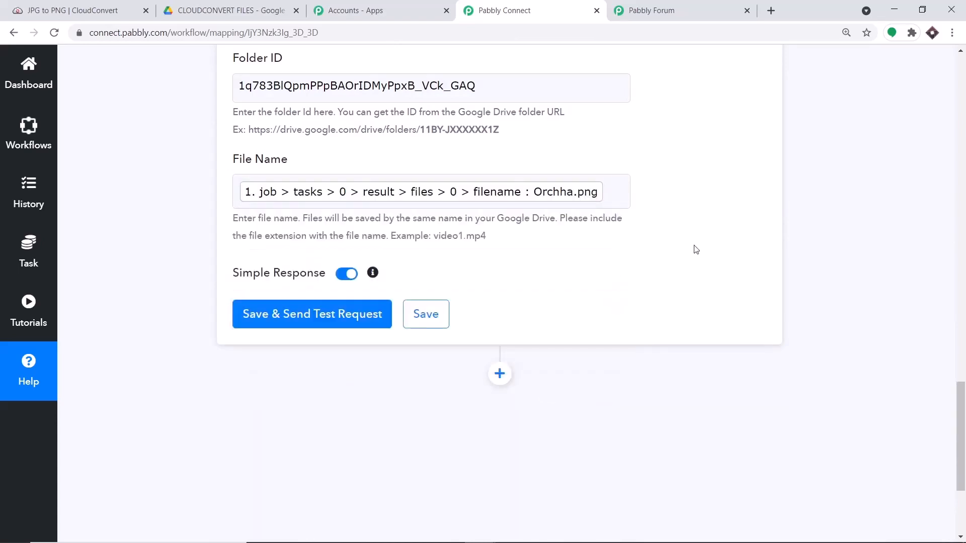
Save the upload action with a test request and check the CLOUDCONVERT FILES folder in Google Drive for the uploaded file.
click(353, 311)
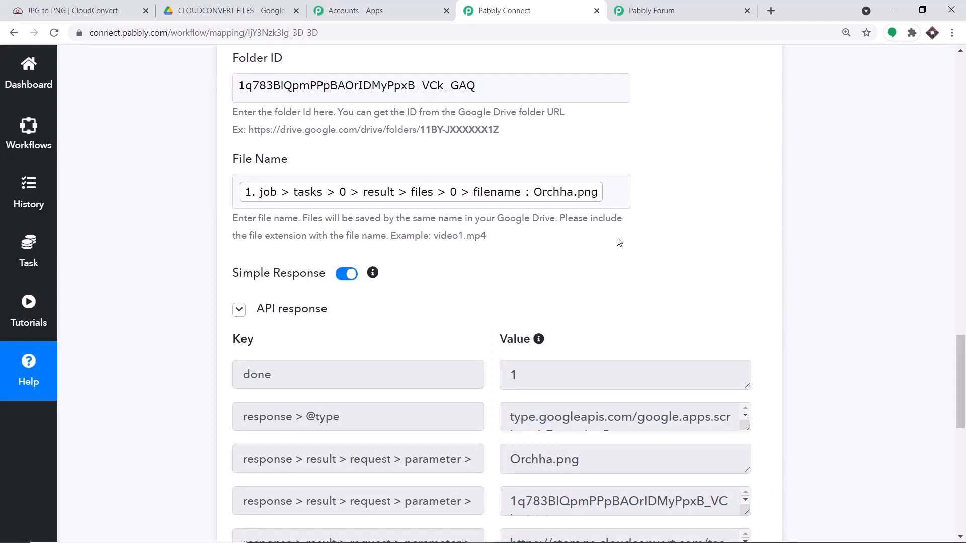
click(240, 4)
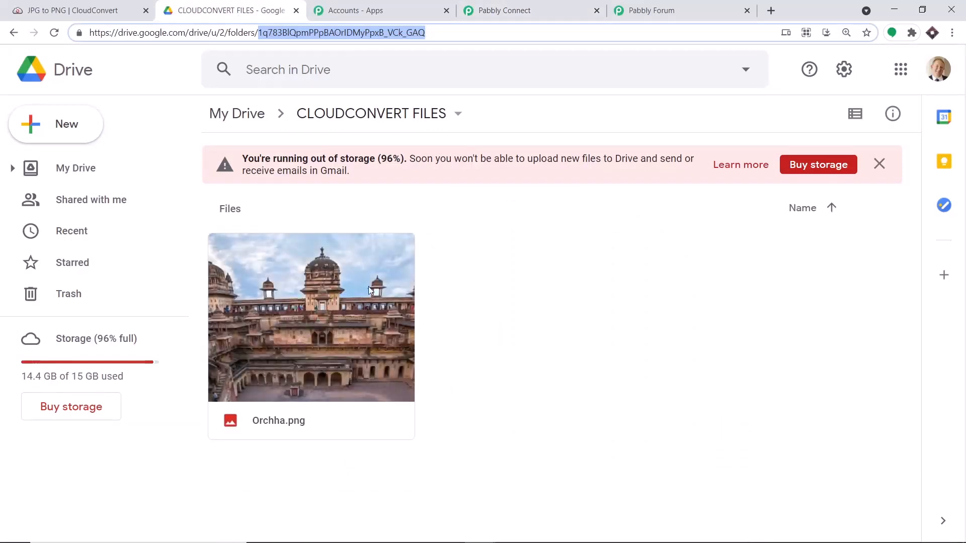
click(575, 5)
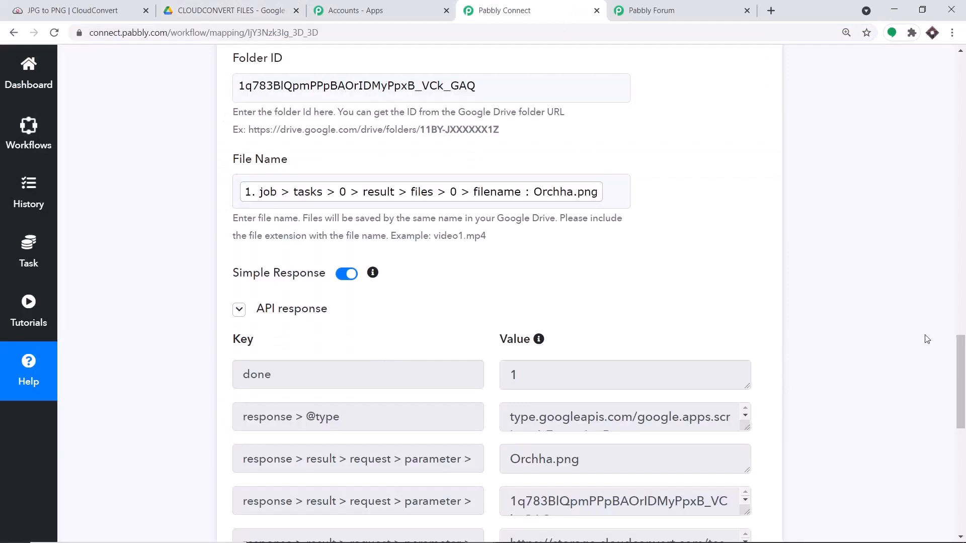
Collapse the Google Drive upload action and the CloudConvert trigger to review the whole workflow.
drag(960, 364, 961, 259)
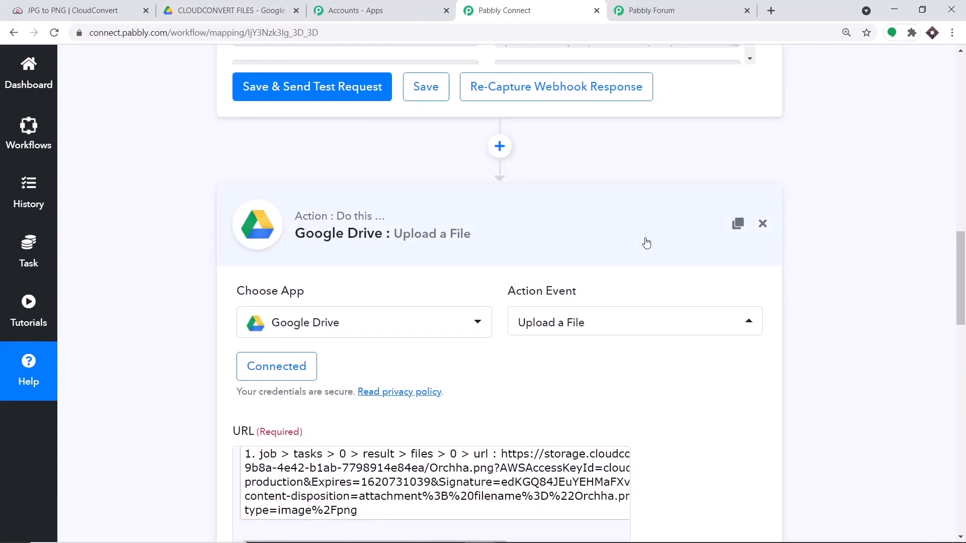
click(647, 243)
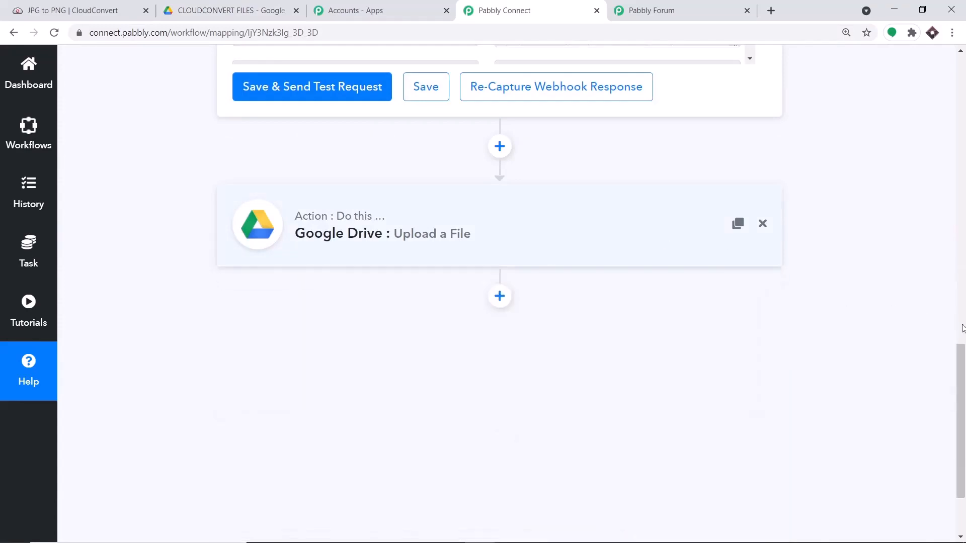
drag(962, 396, 964, 260)
click(962, 205)
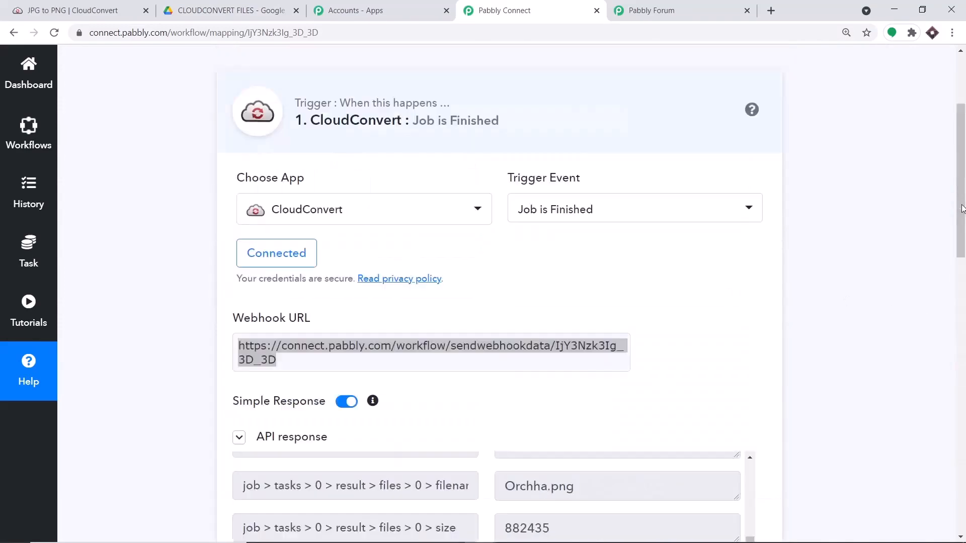
click(462, 225)
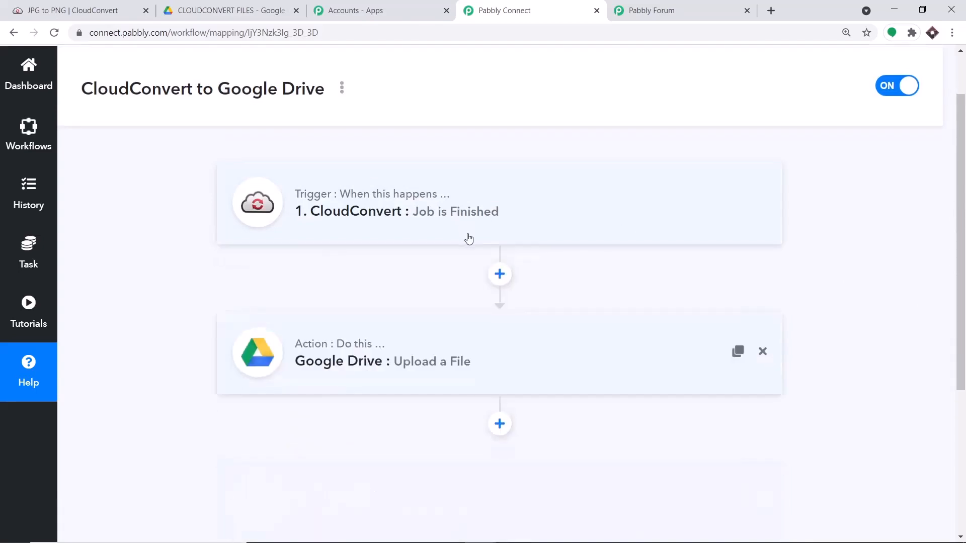
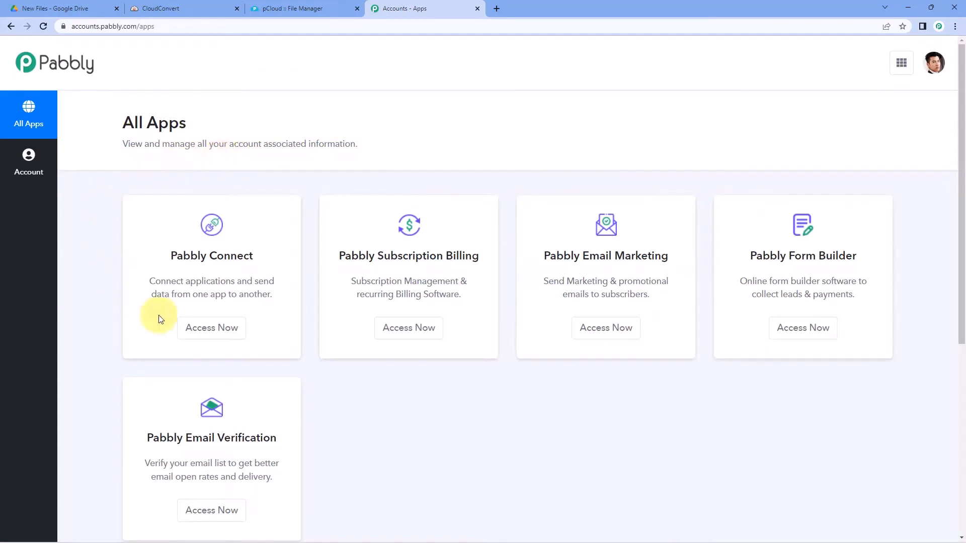
Open Pabbly Connect from the Pabbly apps page and create a workflow named Google Drive to CloudConvert to pCloud.
click(210, 336)
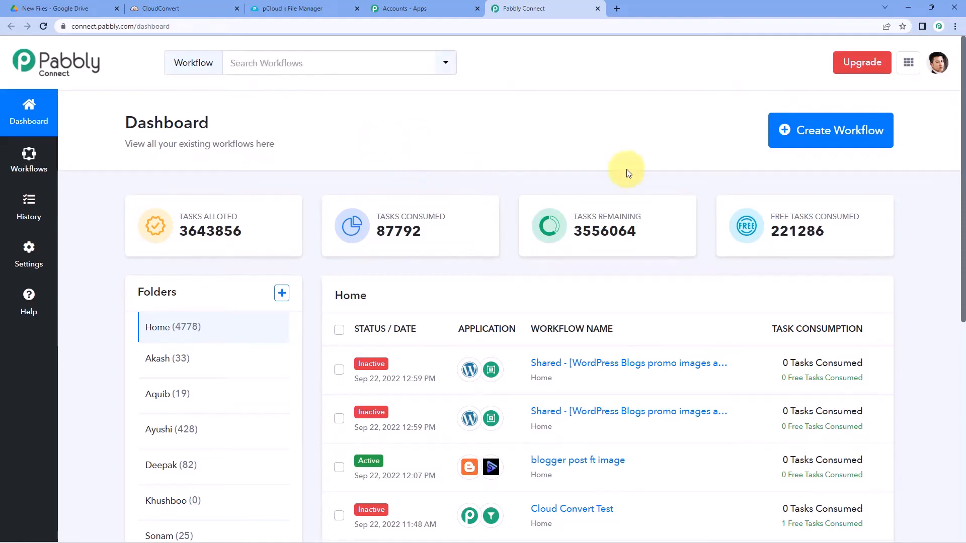
click(785, 128)
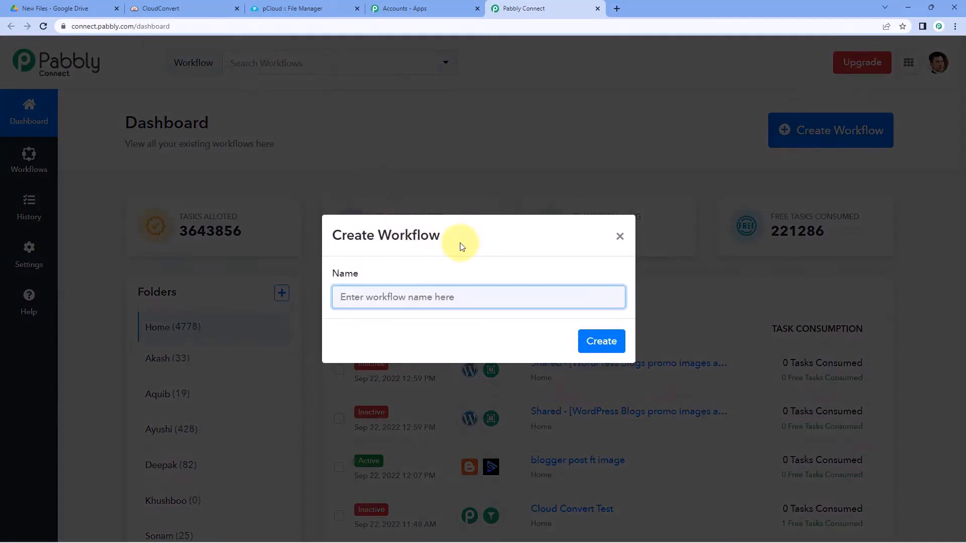
text(Google Dri)
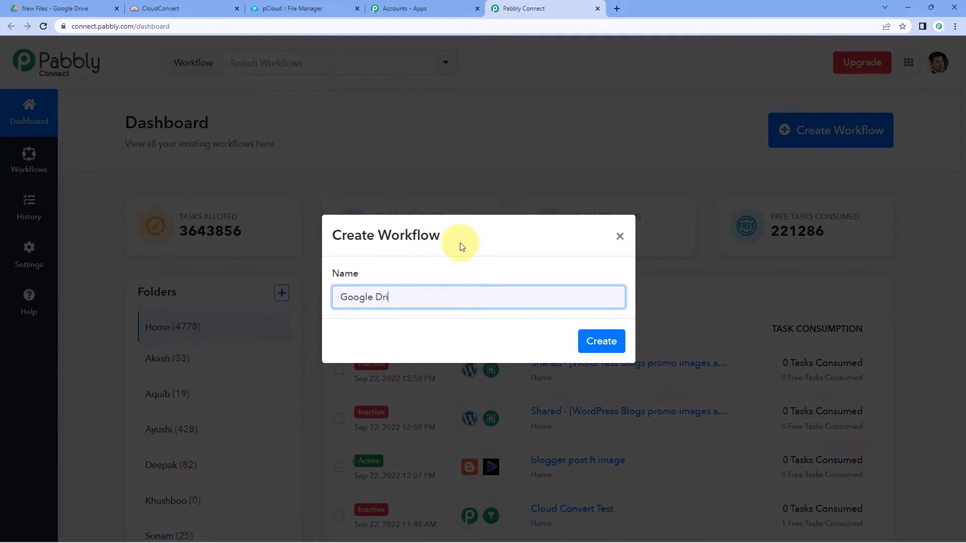
text(ve to Co)
key(BackSpace)
text(loudConvert )
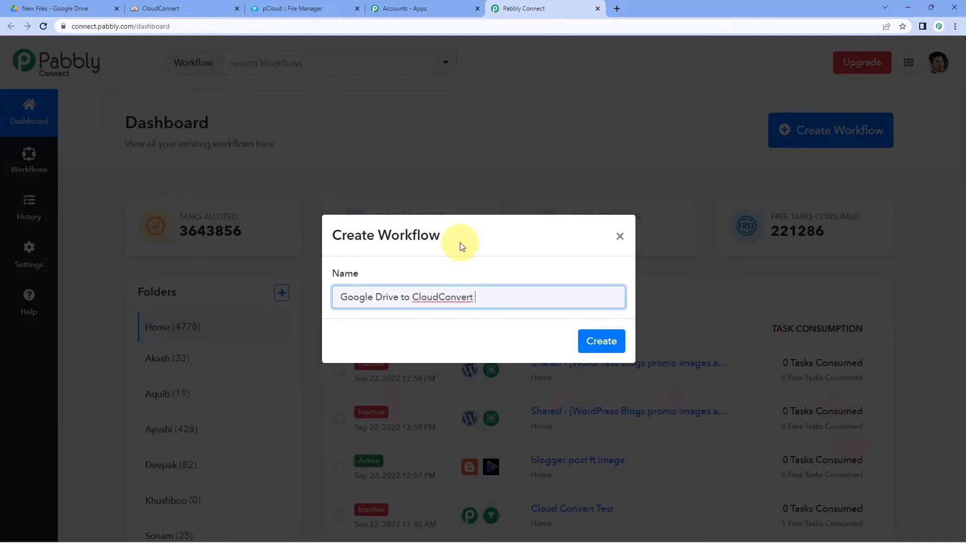
text(to pCloud)
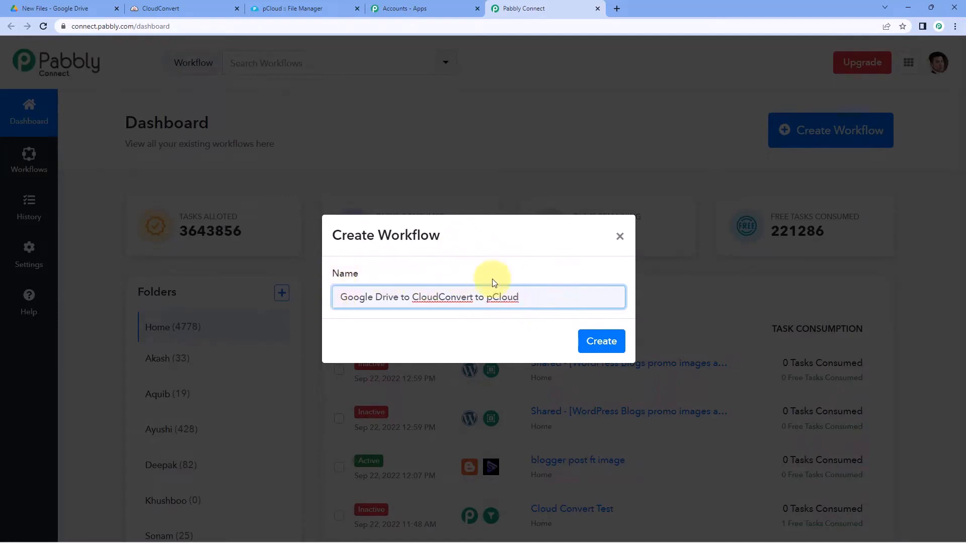
click(597, 346)
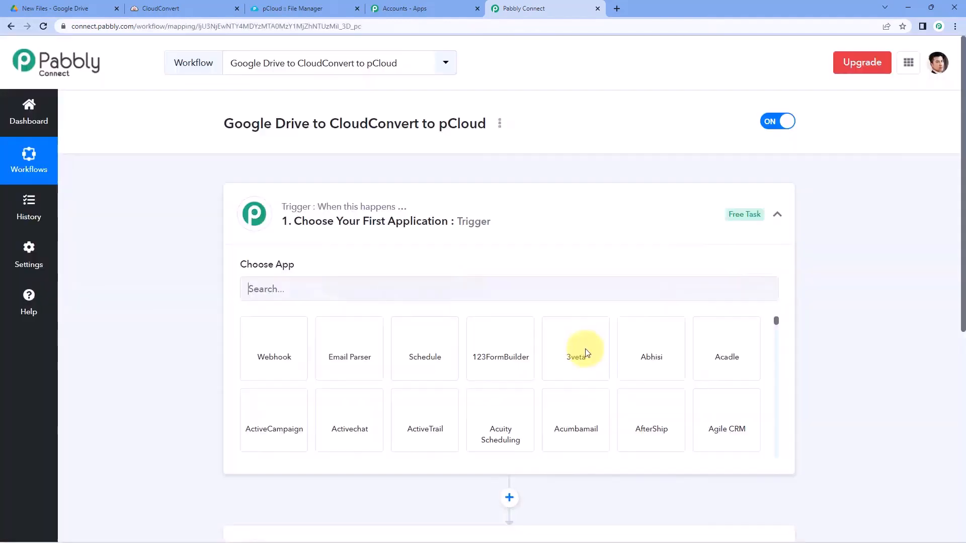
Examine the new workflow's trigger and action steps with the trigger collapsed, and expand the trigger again.
click(488, 217)
scroll(164, 200, down, 1)
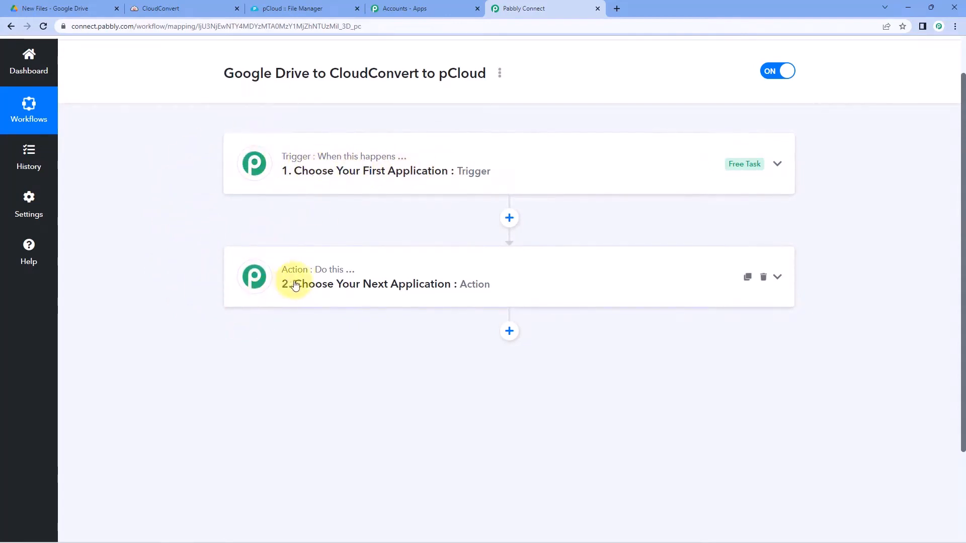
mouse_move(359, 281)
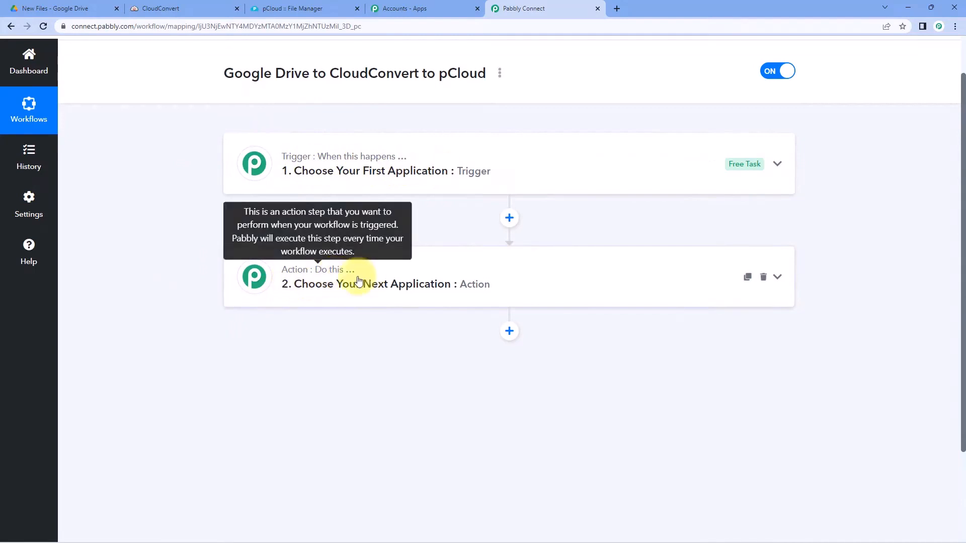
click(416, 159)
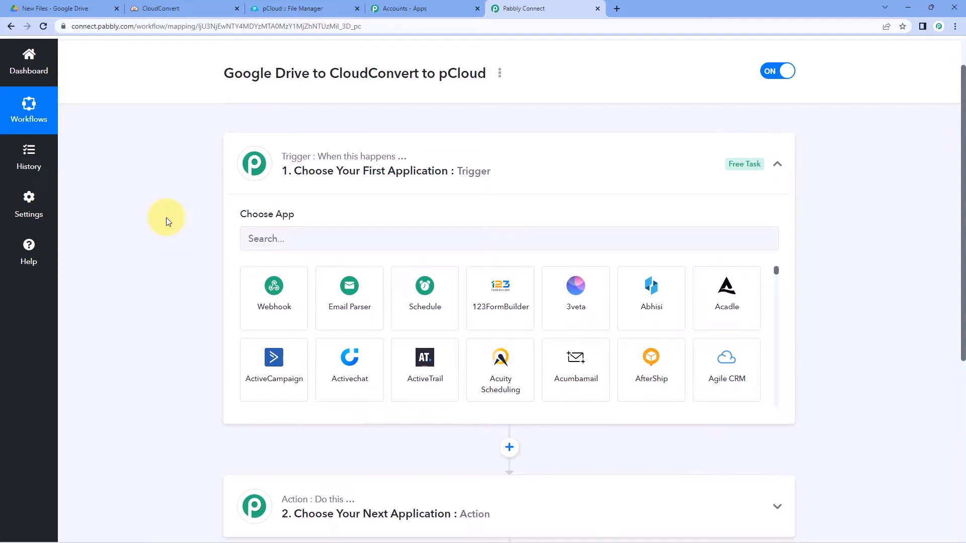
Set the workflow's trigger app to Google Drive with New File as the trigger event.
scroll(166, 218, down, 1)
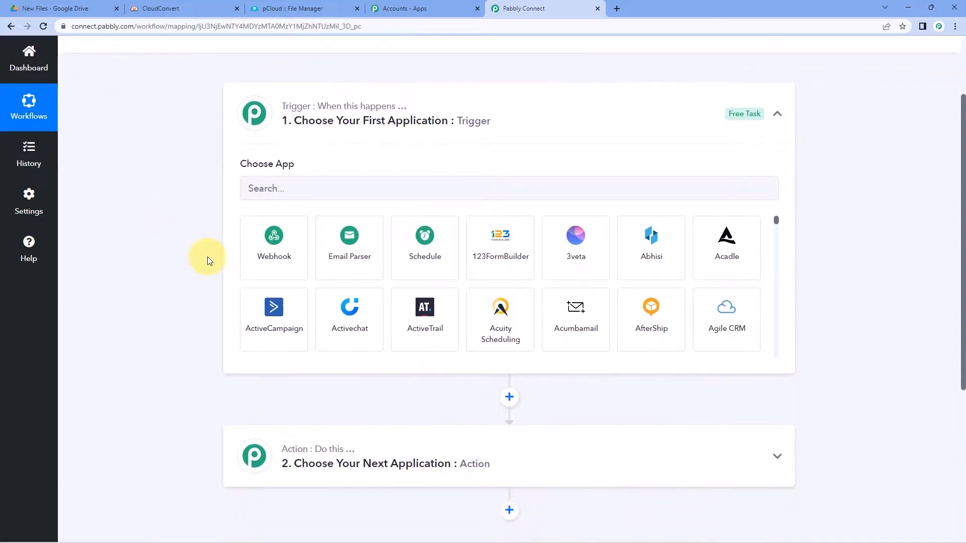
click(301, 194)
text(Googl)
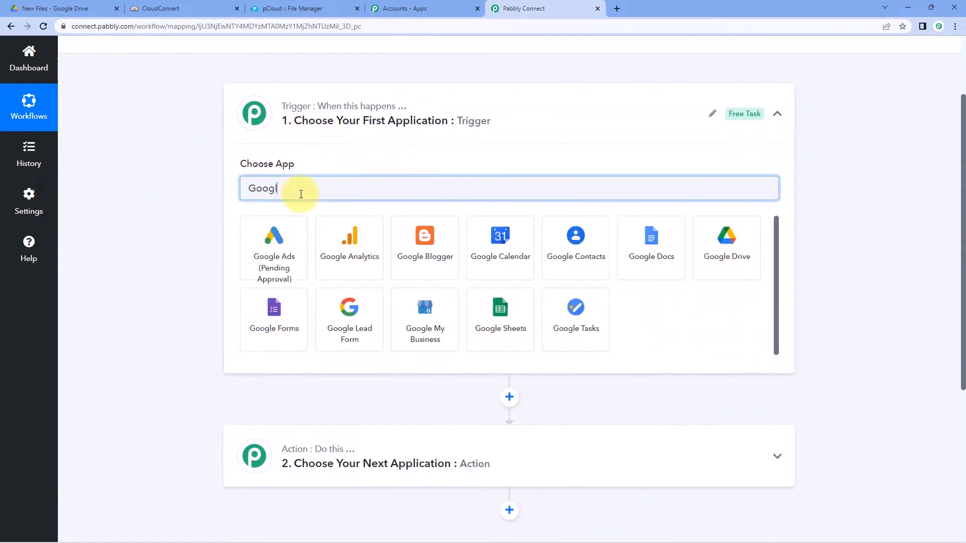
text(e Drive)
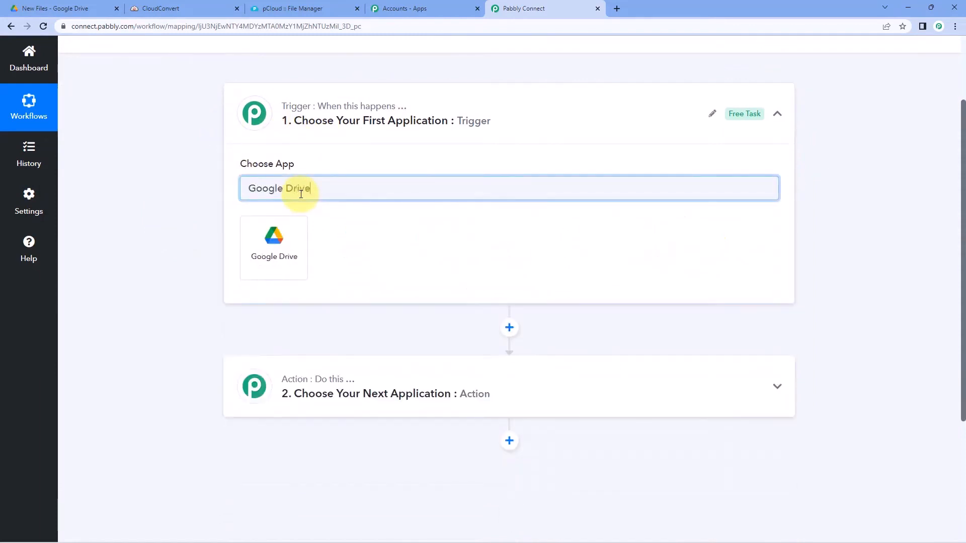
click(292, 251)
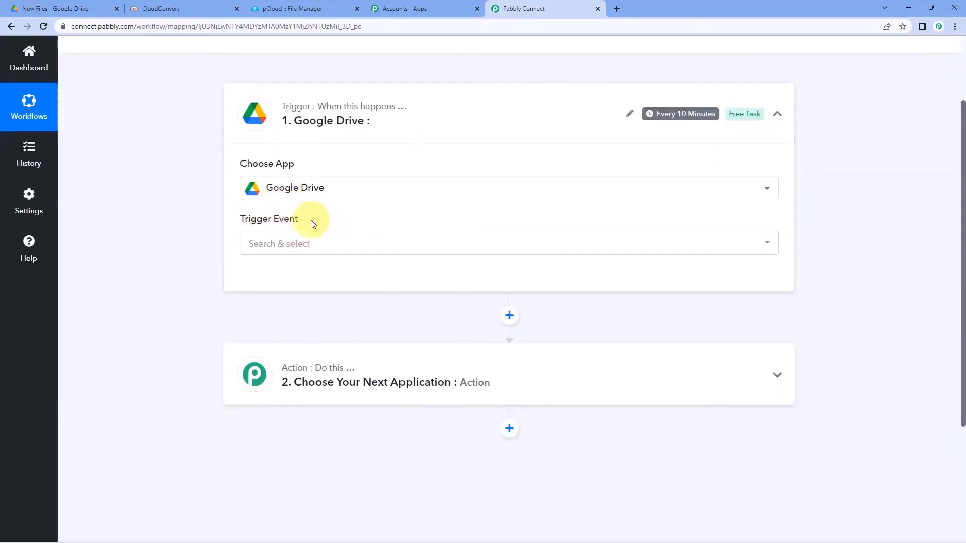
click(321, 242)
scroll(191, 256, down, 1)
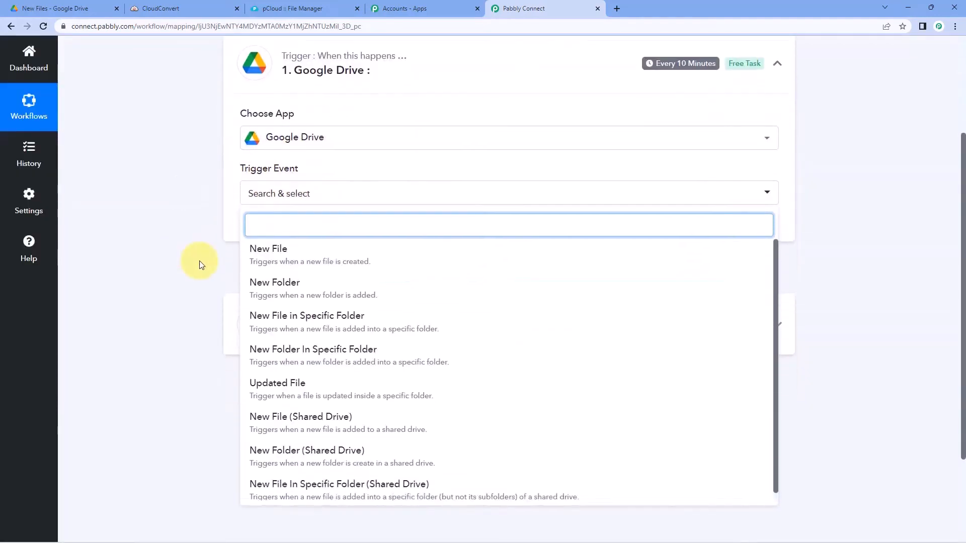
click(274, 259)
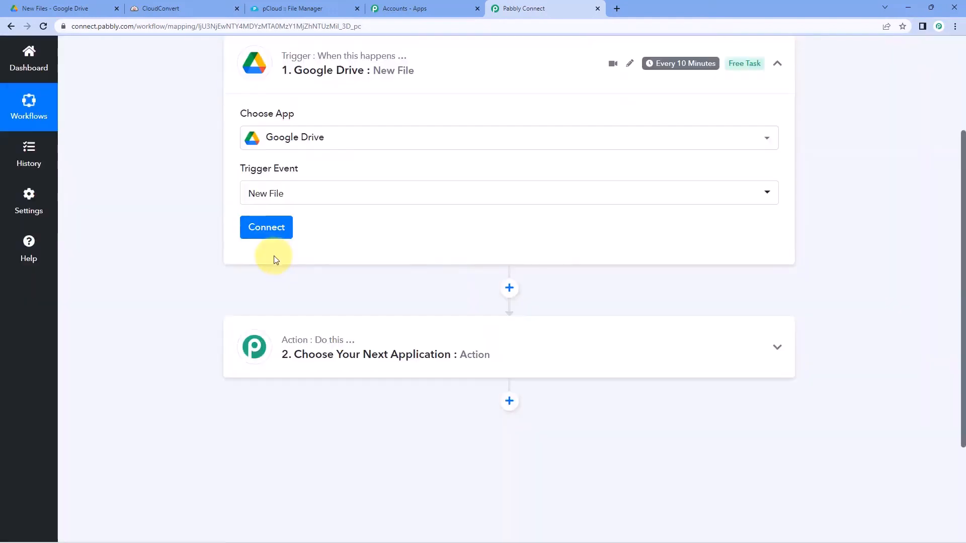
Connect the trigger through a new Google Drive connection, choosing the Pabbly Google account and granting Pabbly Connect Drive access.
click(267, 228)
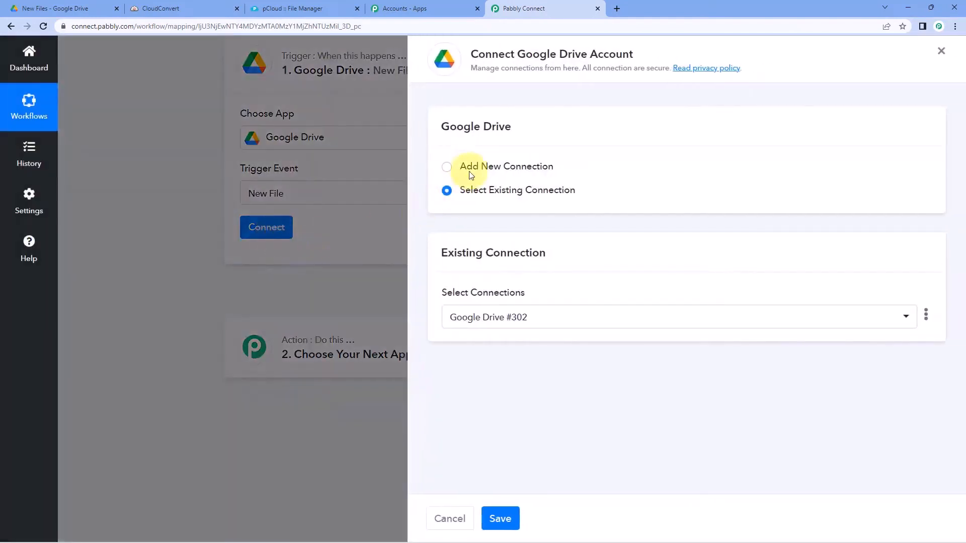
click(447, 167)
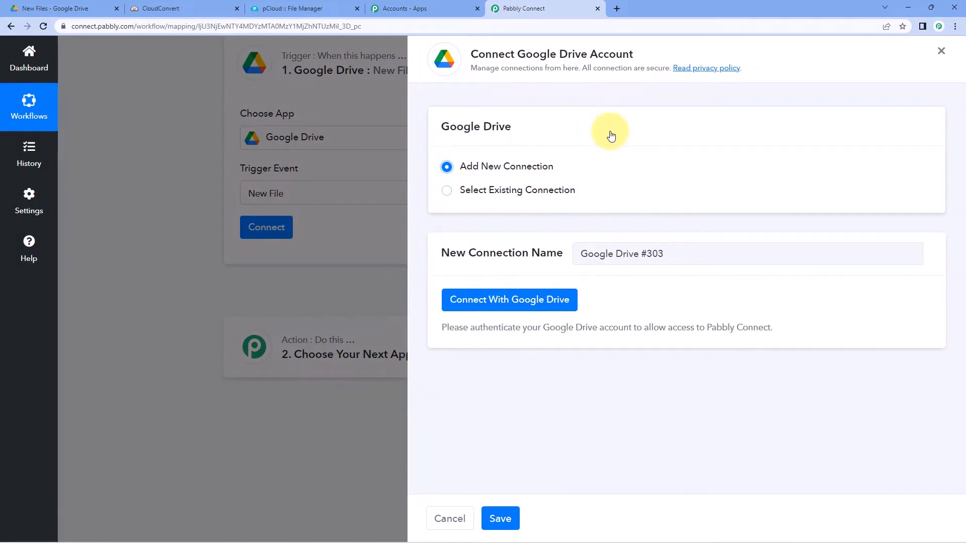
click(511, 300)
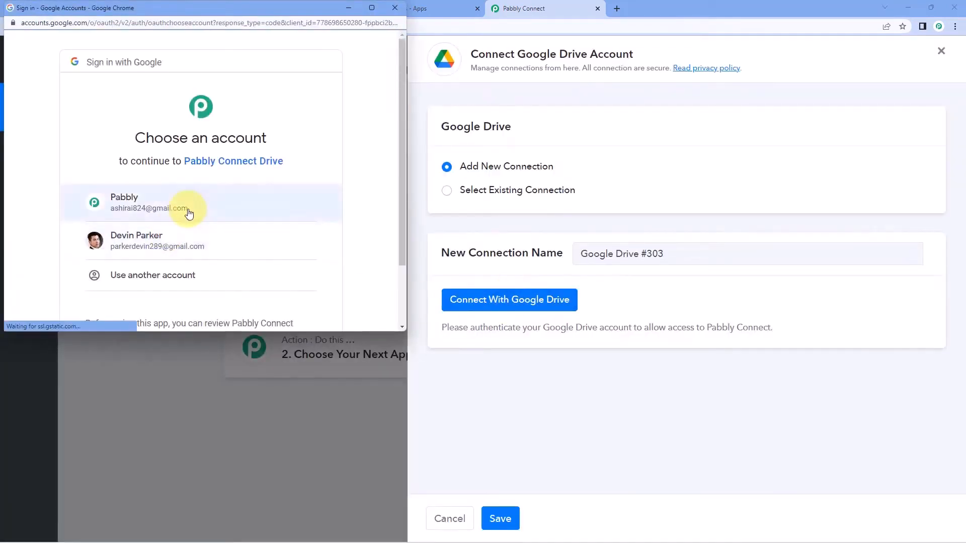
click(188, 211)
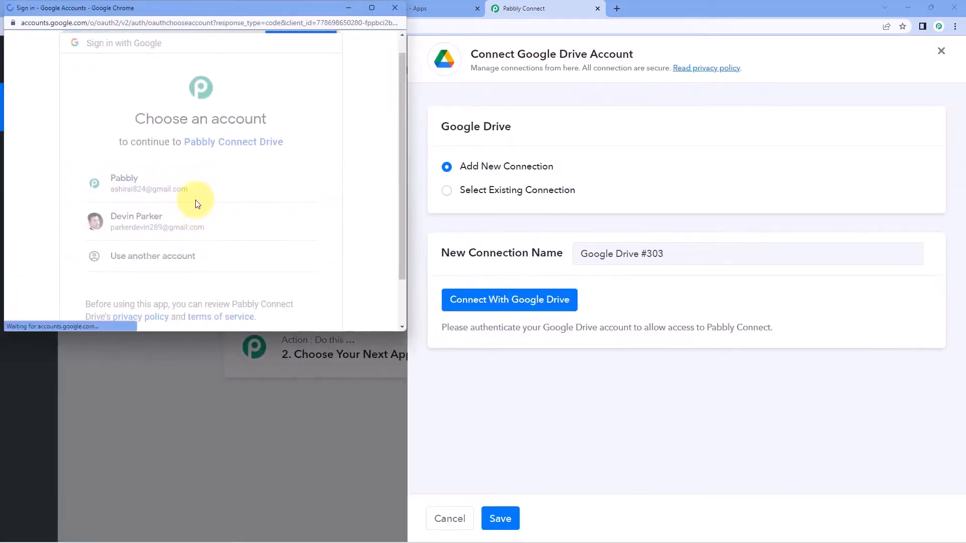
scroll(205, 199, down, 5)
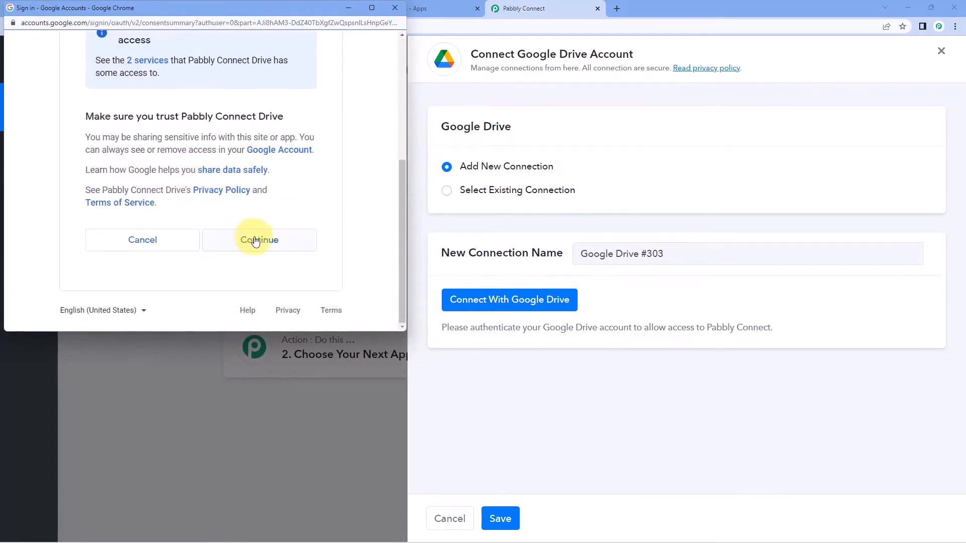
click(256, 238)
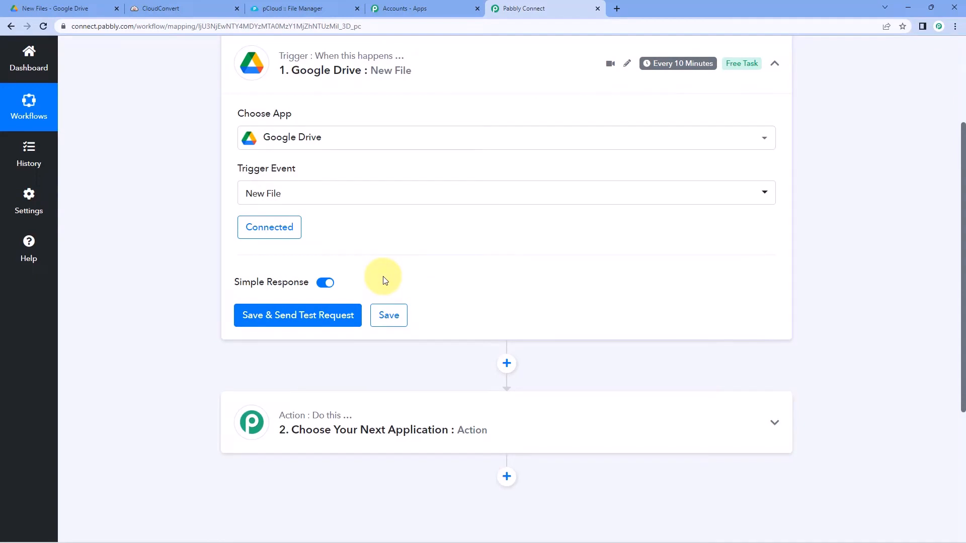
Upload Resource Document-1 from Downloads to the New Files folder in Google Drive, and open its preview briefly.
click(85, 9)
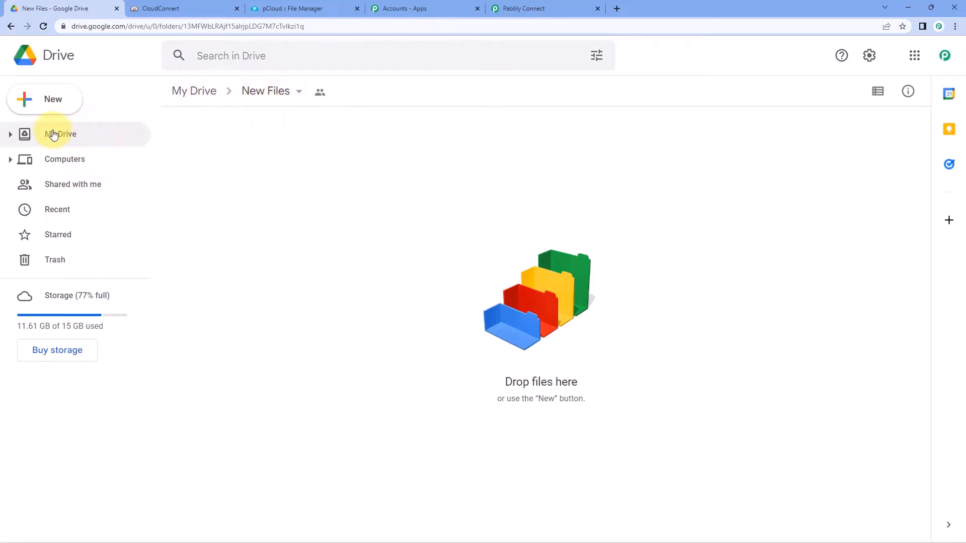
click(57, 99)
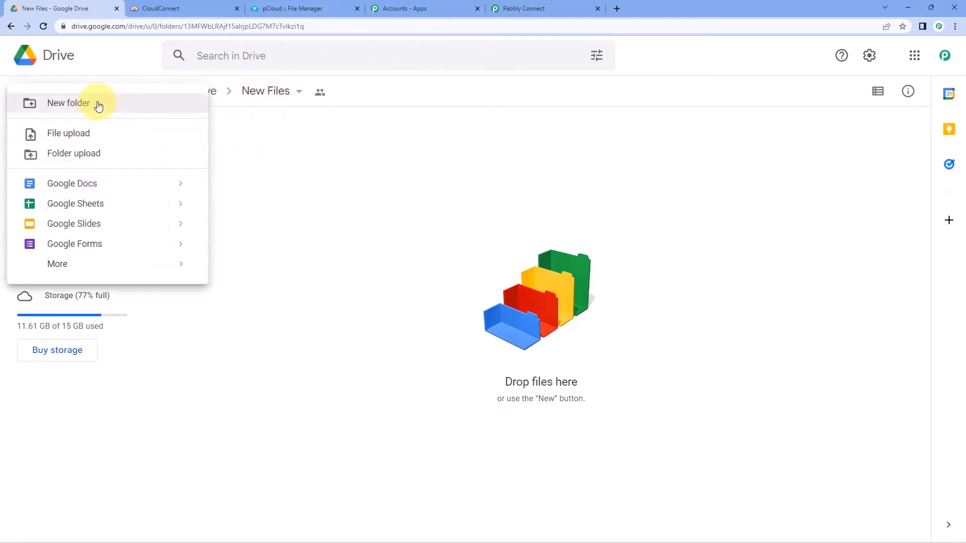
click(86, 133)
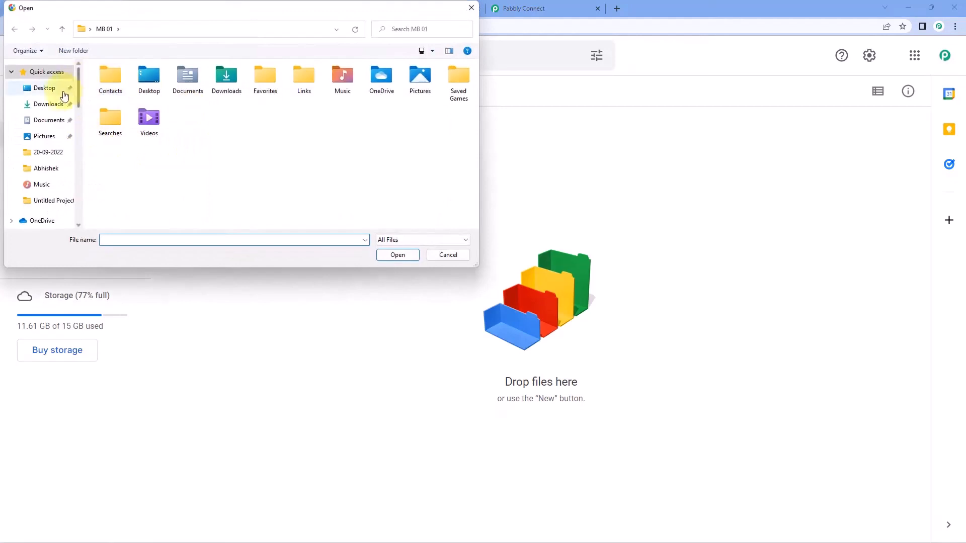
click(48, 104)
click(127, 93)
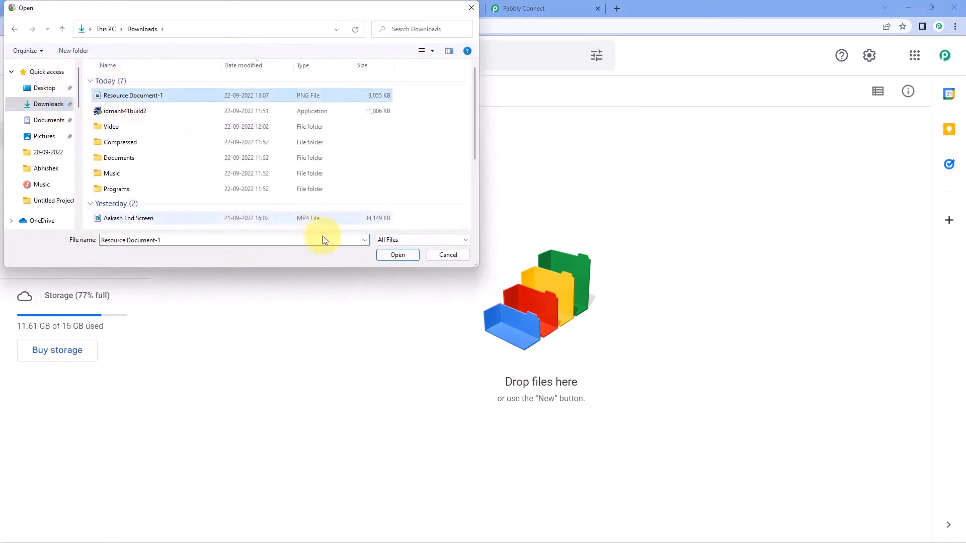
click(396, 254)
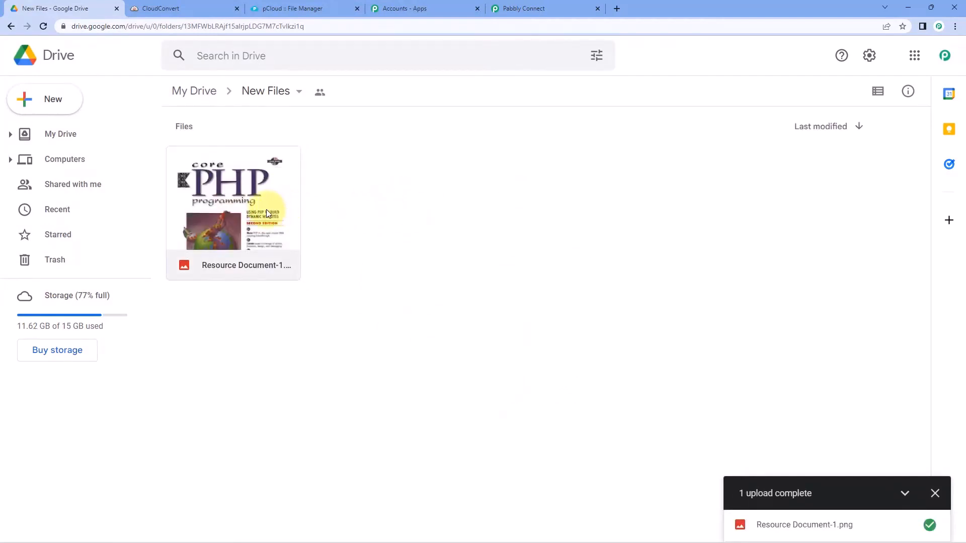
double_click(267, 209)
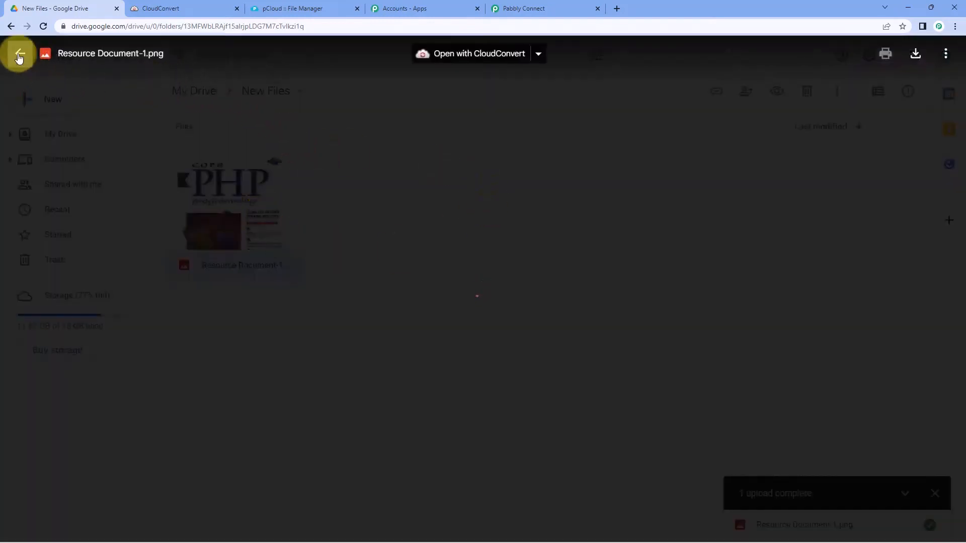
click(19, 55)
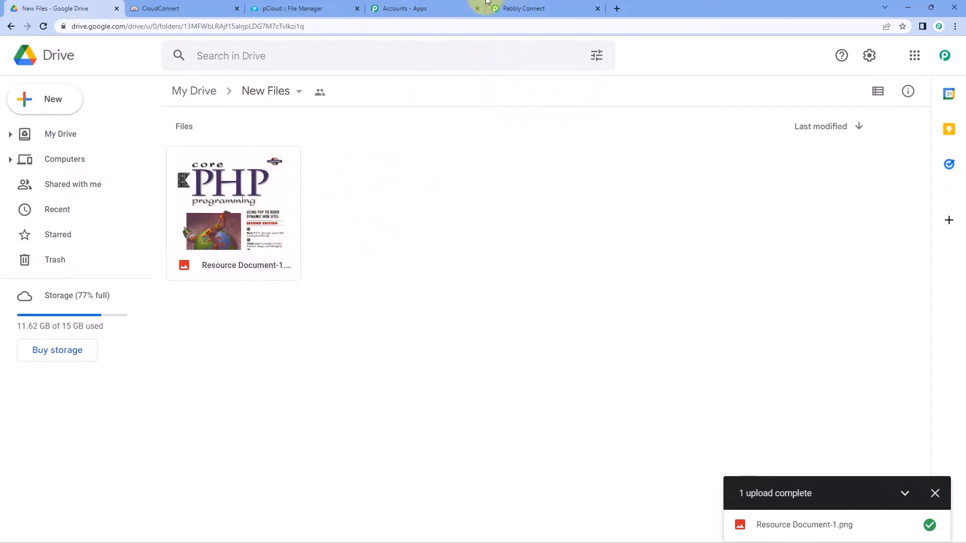
Return to Pabbly Connect, save the Google Drive trigger with a test request, and bring the received response into view.
click(503, 8)
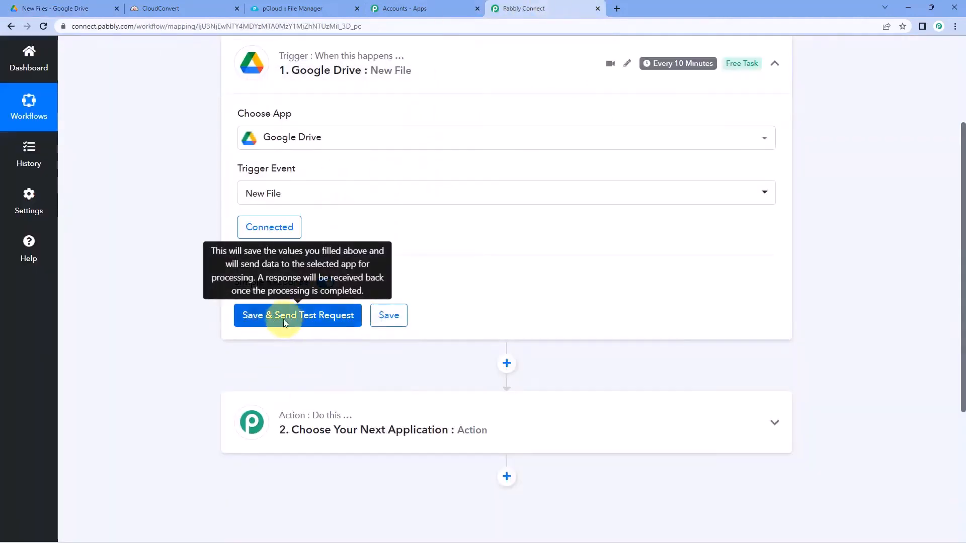
click(283, 319)
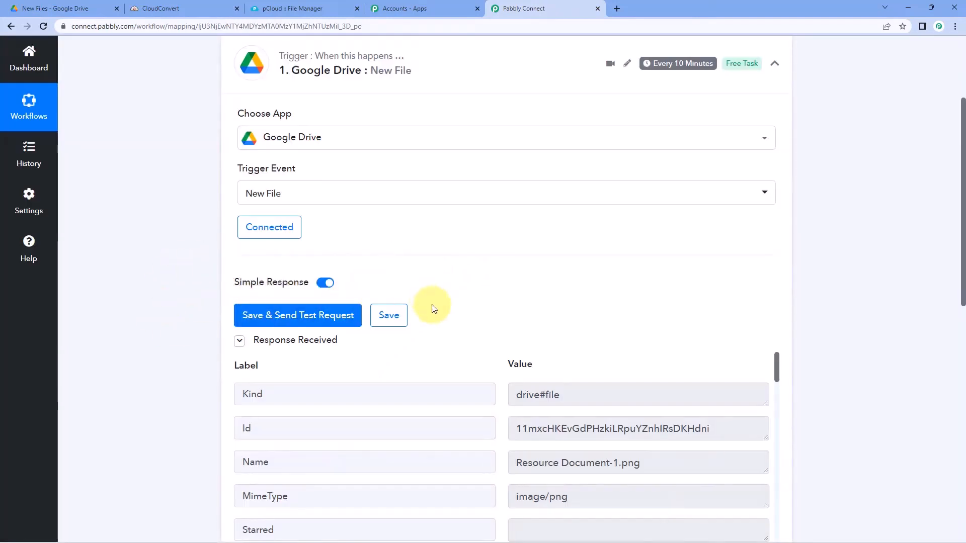
scroll(432, 301, down, 2)
scroll(188, 247, down, 1)
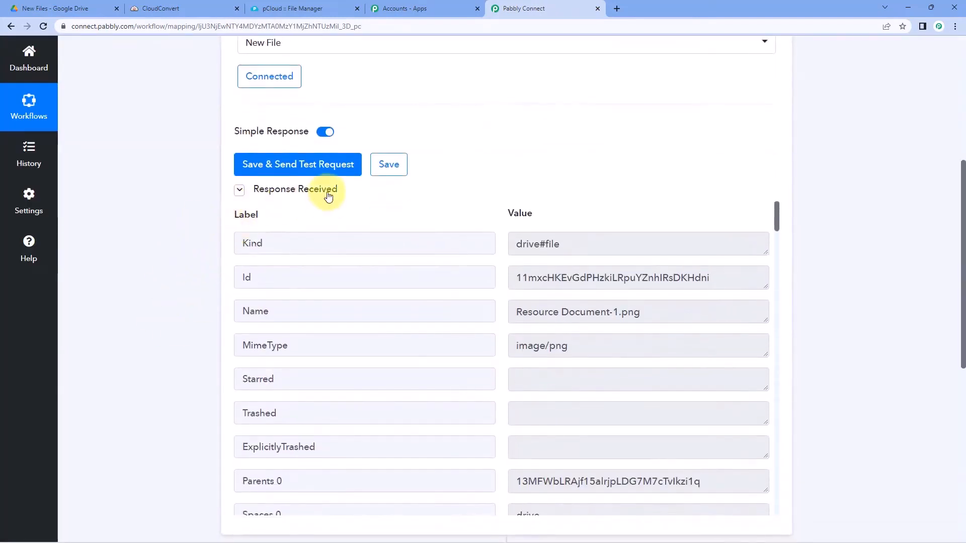
scroll(451, 195, down, 1)
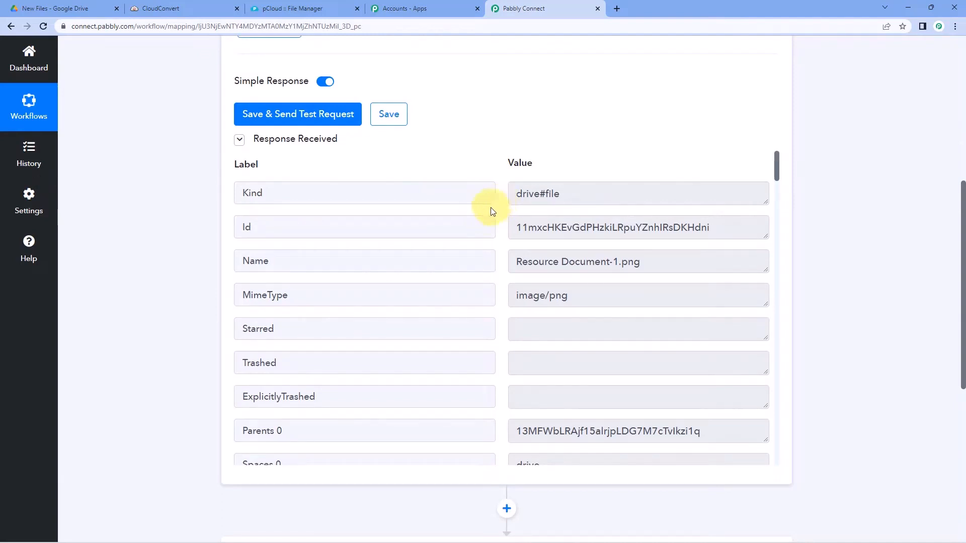
Examine the file name, MIME type, WebViewLink and WebContentLink in the trigger response, enlarging both link fields to read them fully.
click(658, 262)
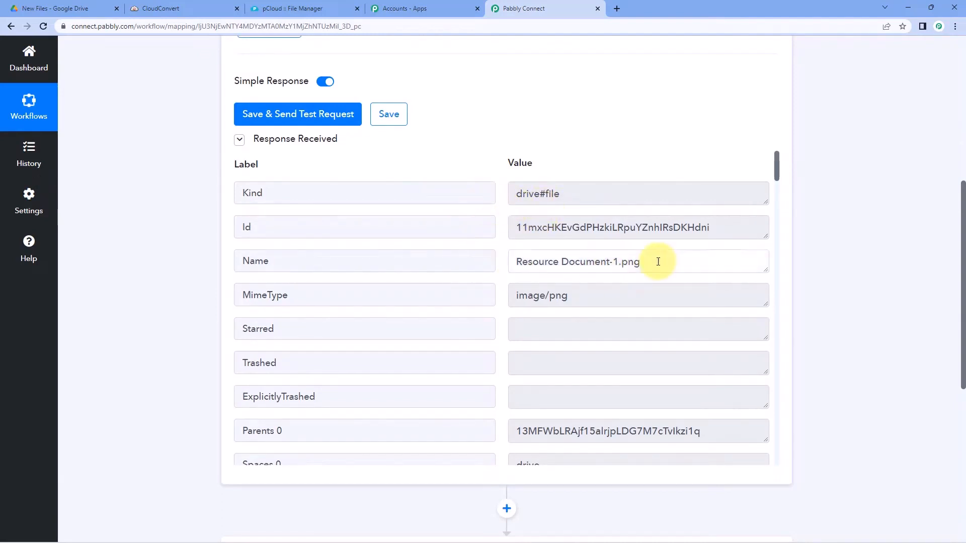
drag(658, 262, 478, 256)
scroll(534, 270, down, 1)
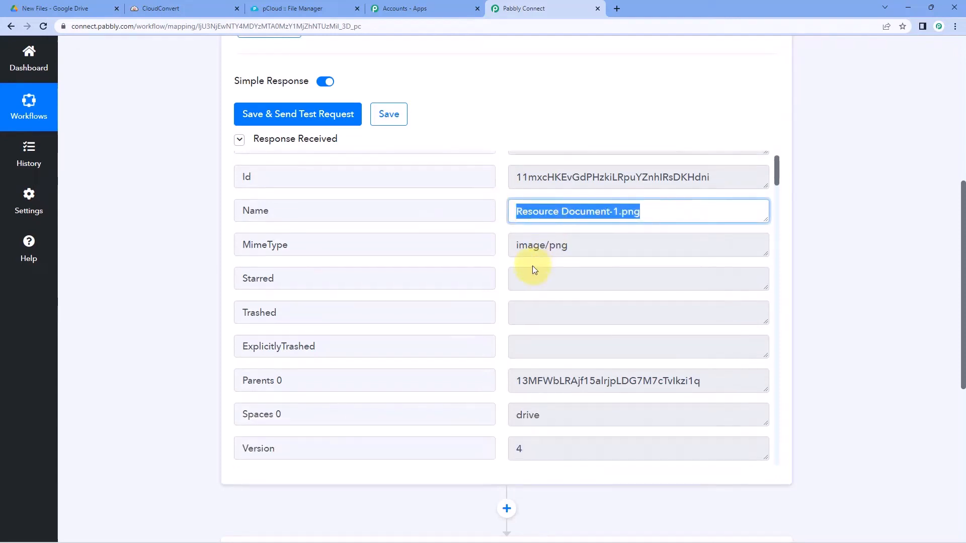
drag(582, 248, 500, 250)
scroll(501, 251, down, 5)
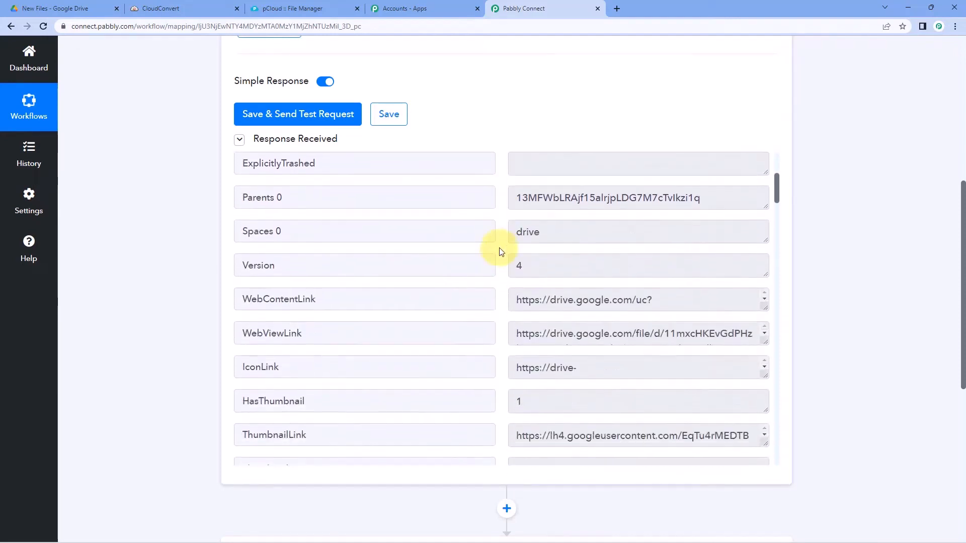
scroll(501, 252, down, 2)
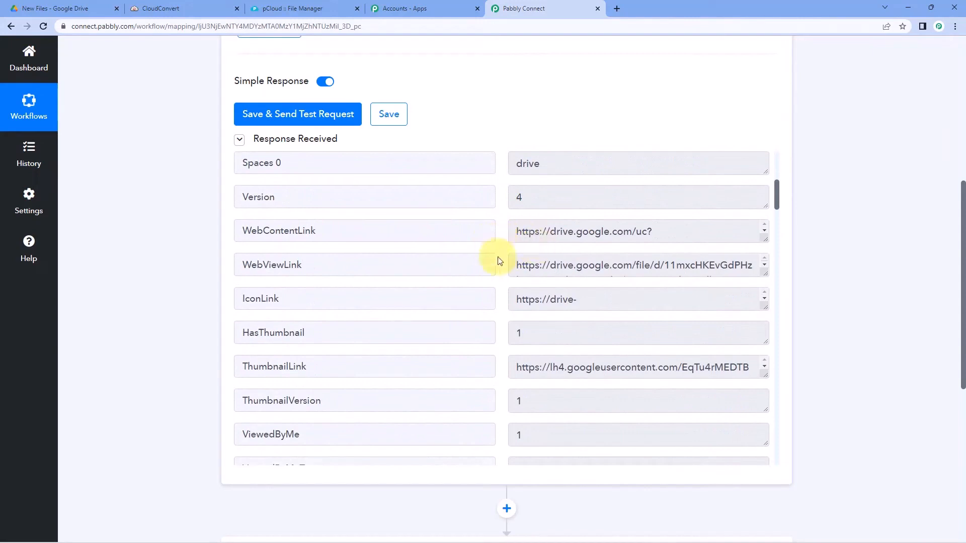
scroll(524, 266, down, 1)
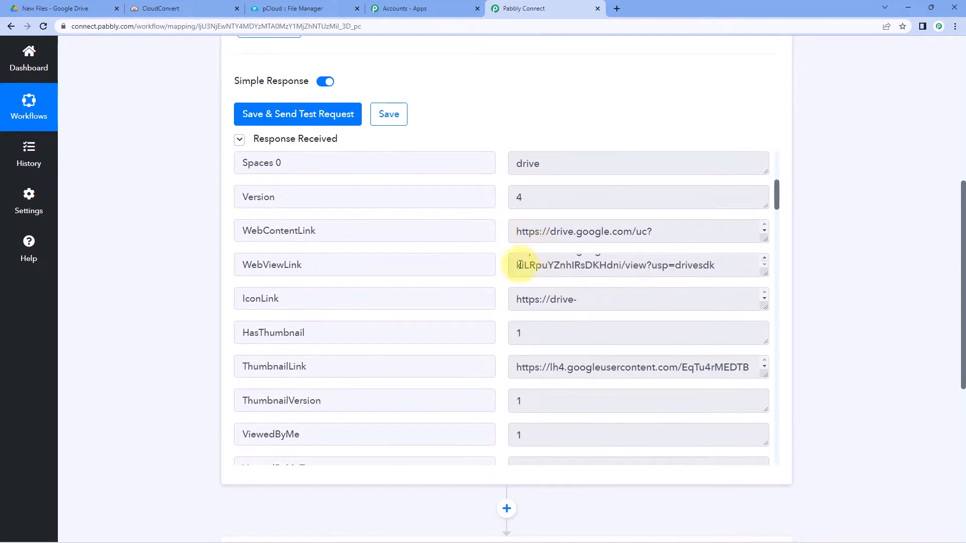
click(763, 270)
drag(735, 300, 524, 261)
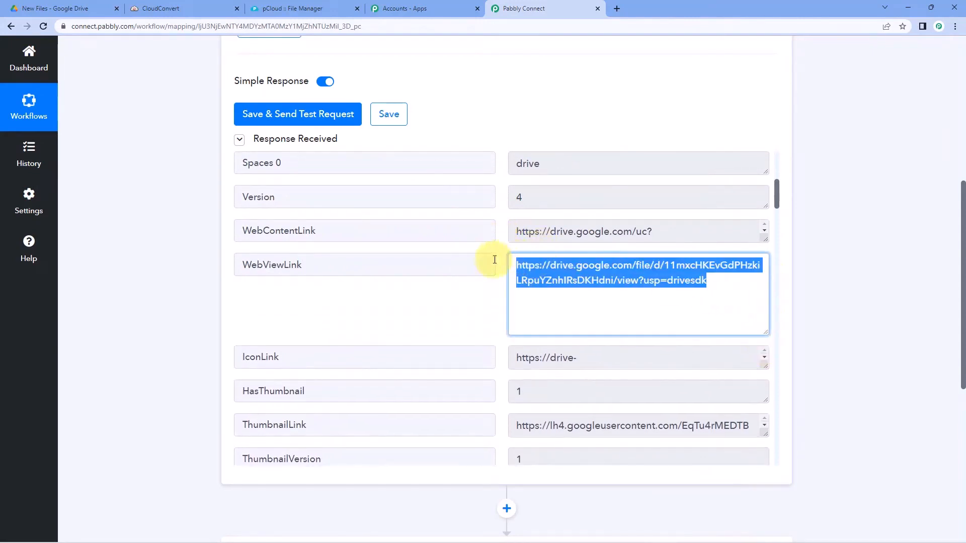
click(701, 239)
drag(762, 240, 756, 282)
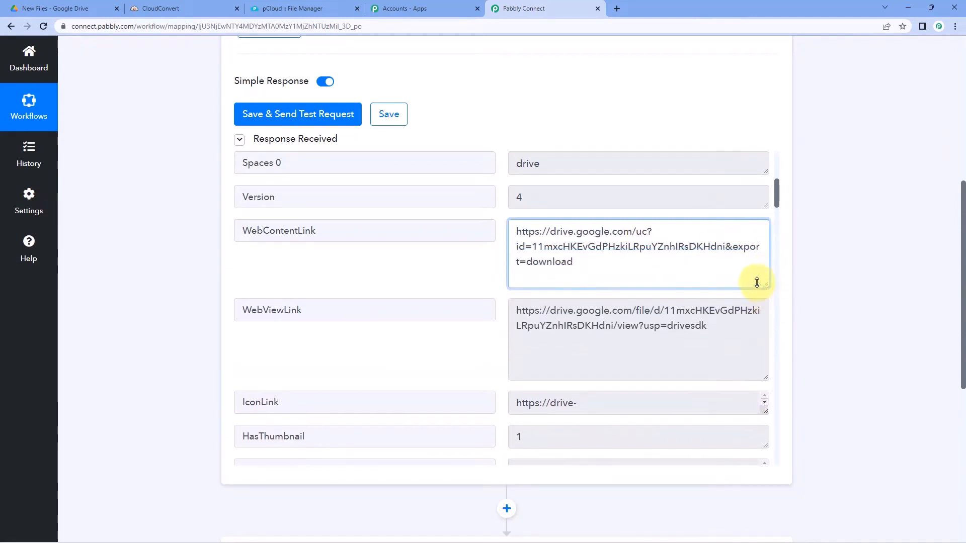
Review the remaining response fields, including the thumbnail, timestamp and owner details, and return to the start of the response.
scroll(475, 250, down, 4)
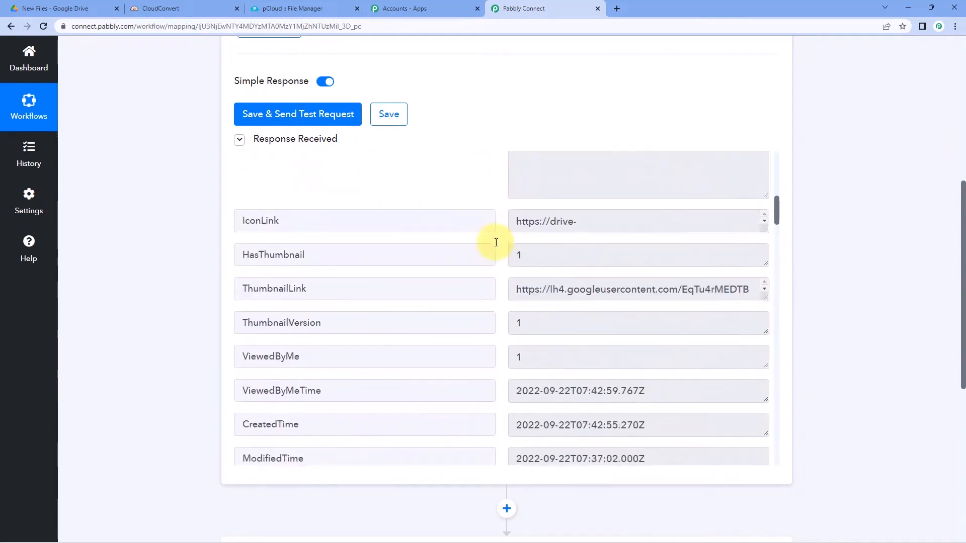
scroll(496, 242, down, 3)
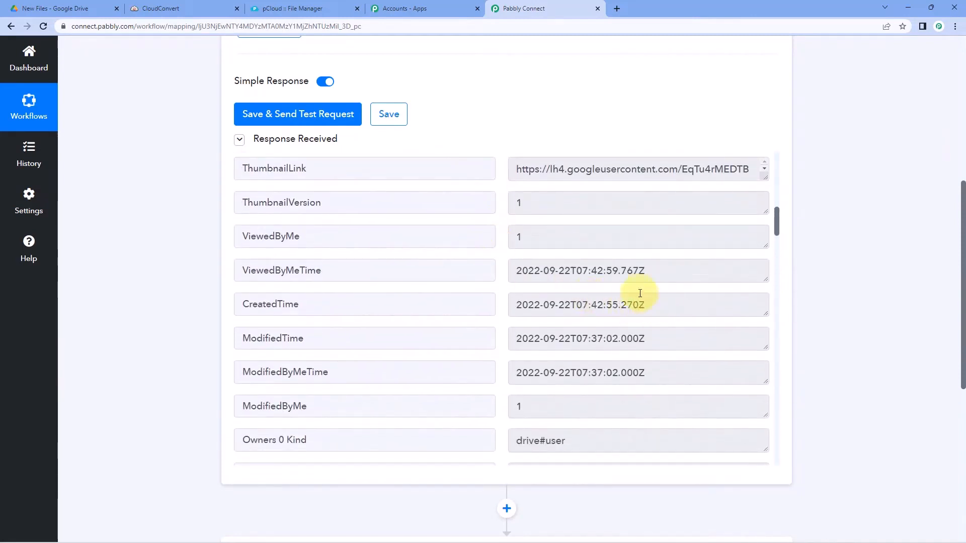
scroll(501, 292, down, 5)
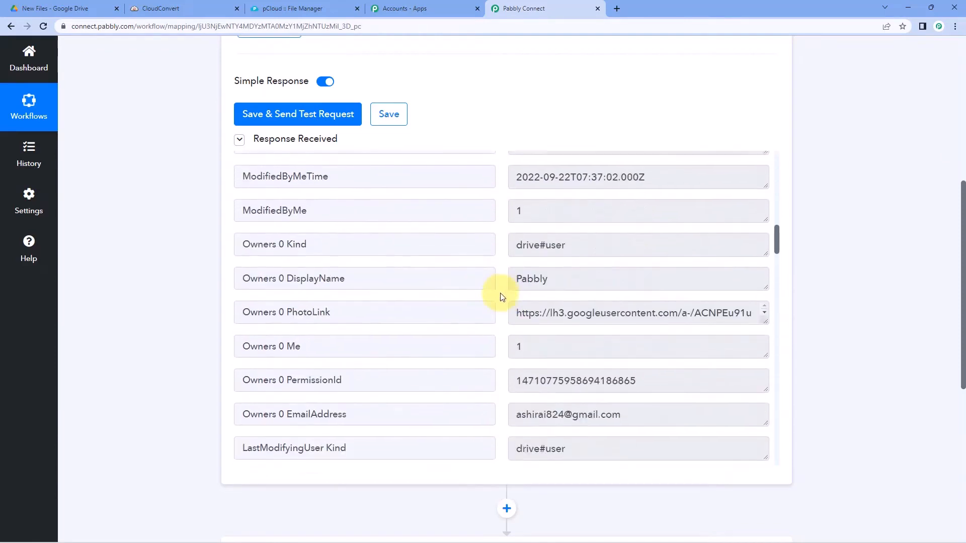
scroll(501, 291, up, 2)
scroll(498, 286, up, 10)
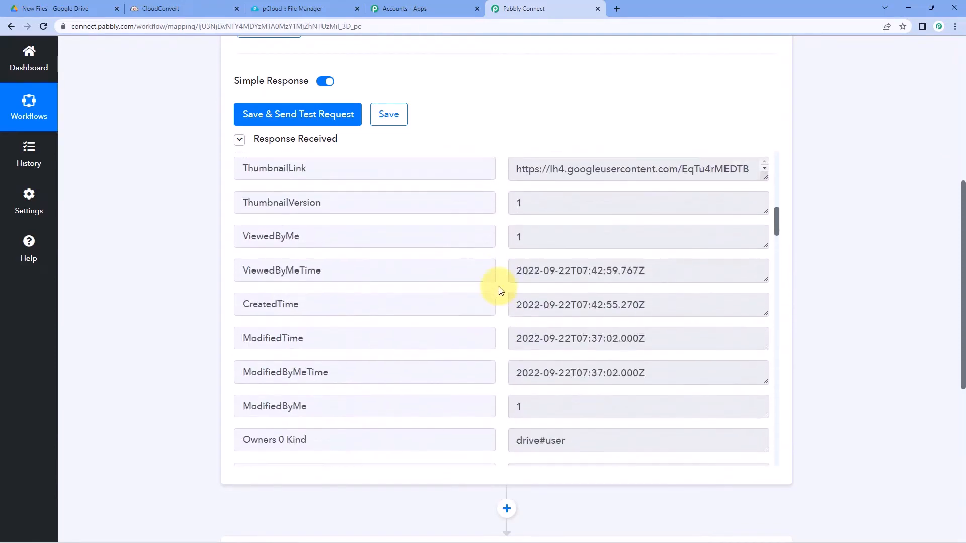
scroll(493, 270, up, 2)
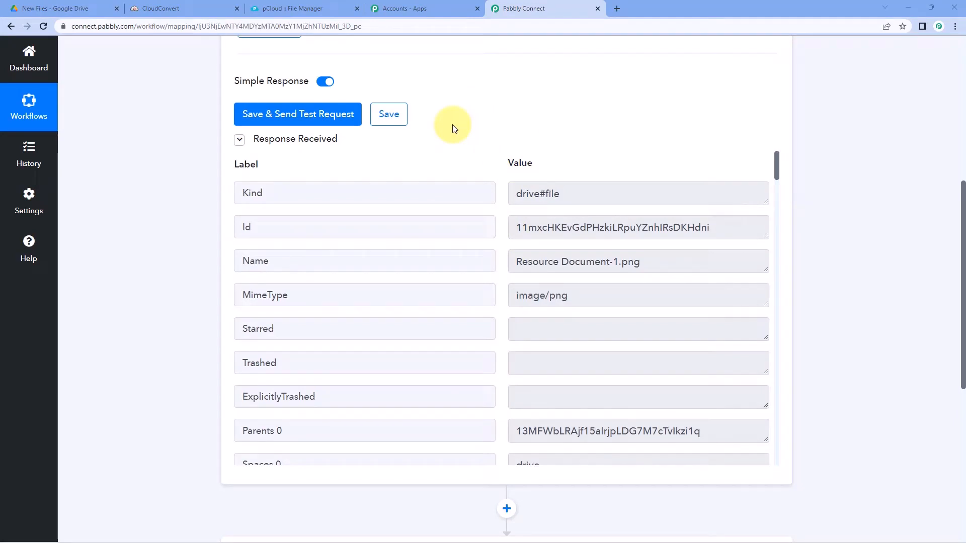
Examine the Name value in the Google Drive trigger response, paying attention to its file extension.
scroll(504, 153, down, 1)
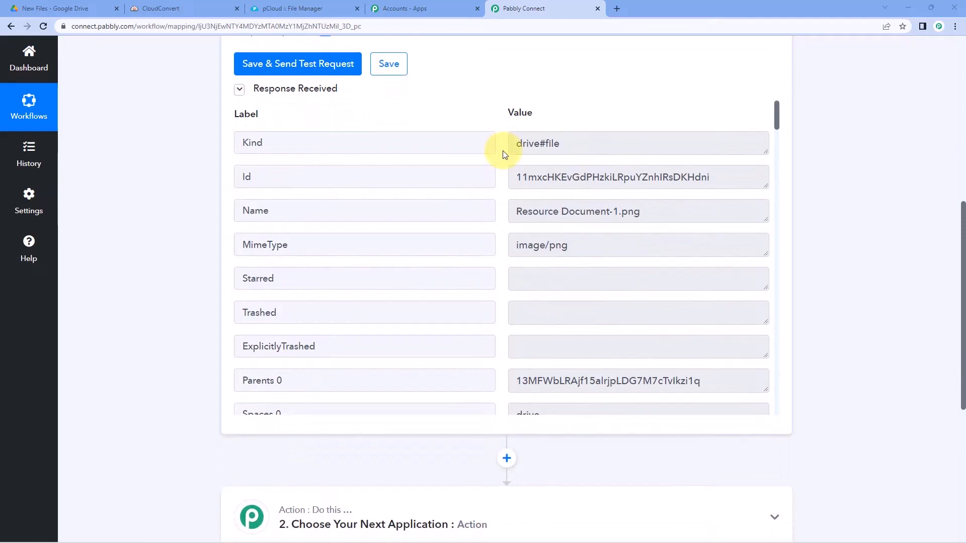
click(649, 207)
double_click(648, 211)
click(646, 216)
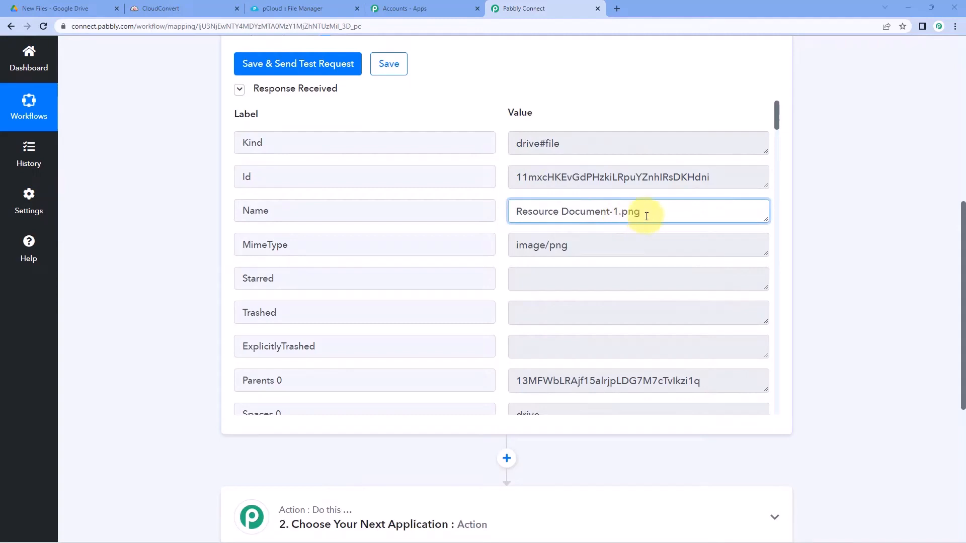
drag(647, 217, 628, 207)
click(650, 212)
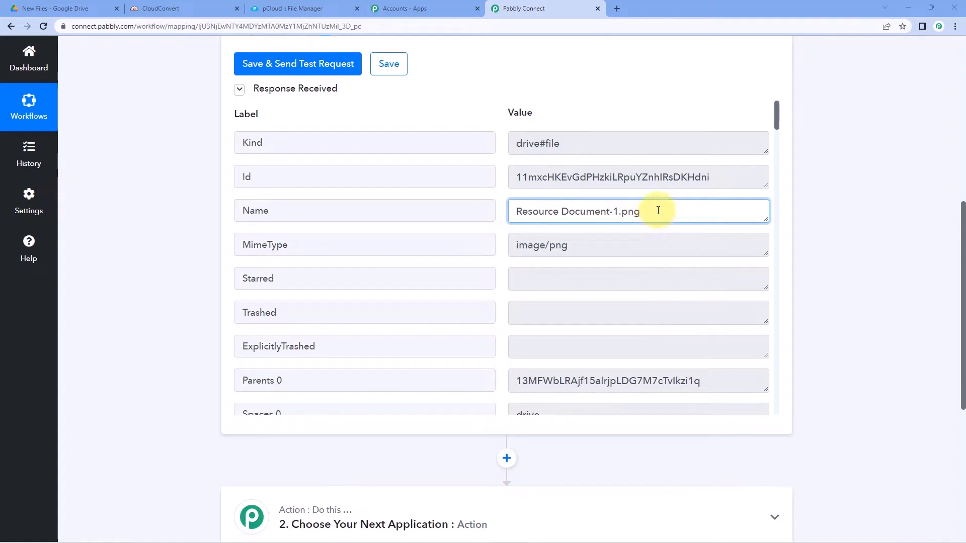
scroll(656, 208, down, 1)
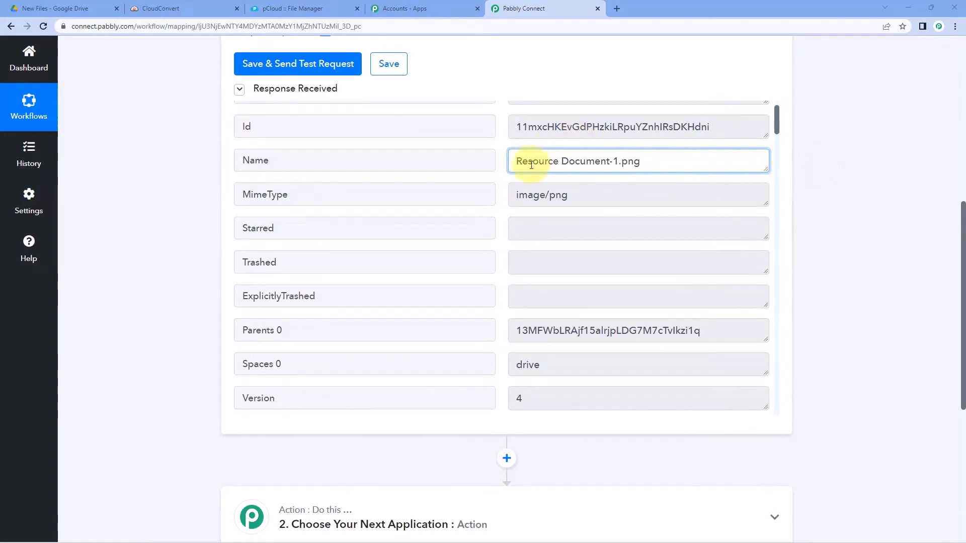
click(498, 162)
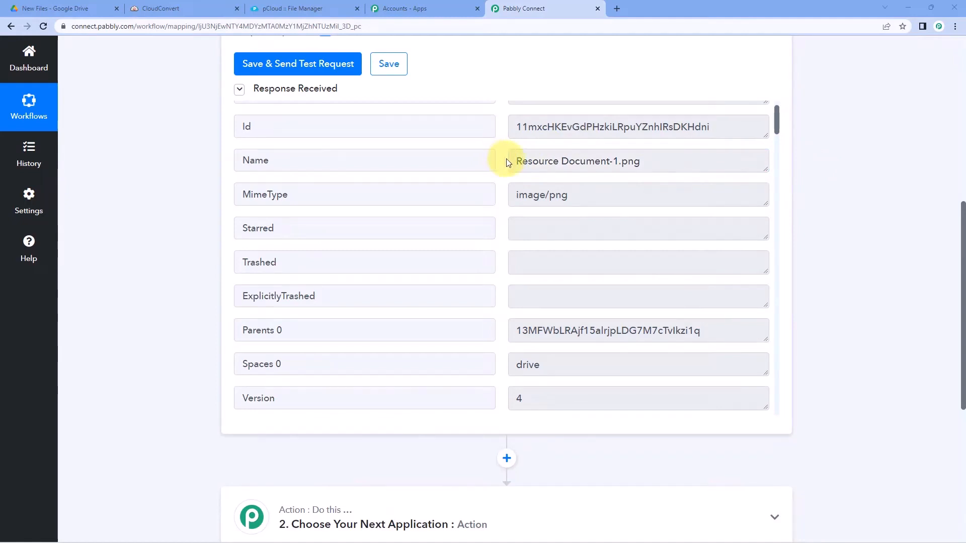
Set up the workflow's second step with the CloudConvert app and the Convert a File action event.
scroll(507, 162, down, 3)
scroll(498, 161, up, 2)
scroll(889, 198, down, 2)
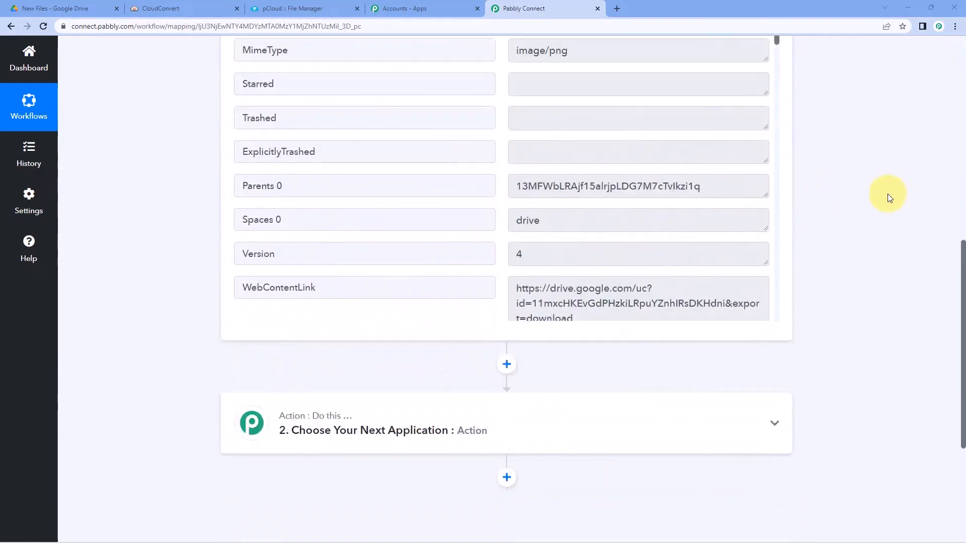
scroll(888, 195, down, 4)
click(552, 216)
scroll(275, 216, down, 2)
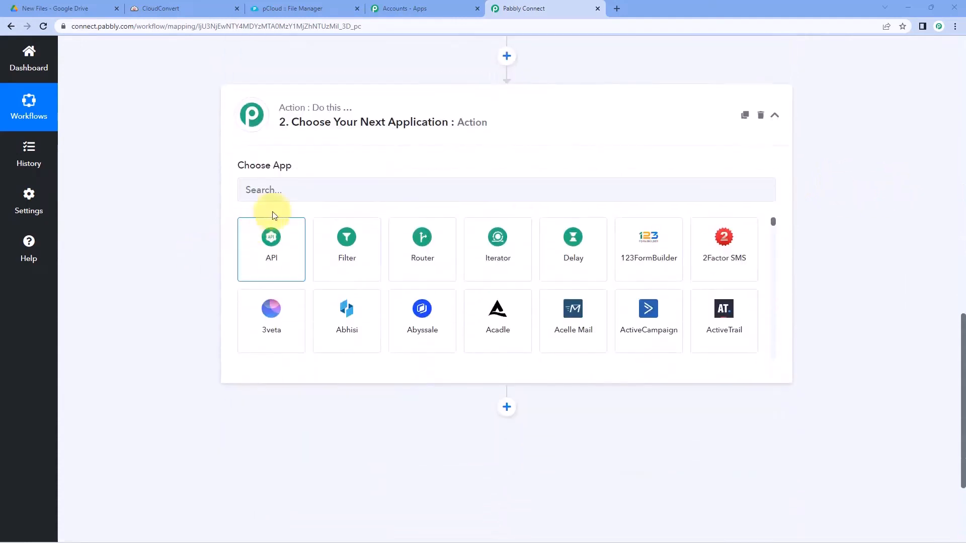
click(286, 193)
text(Co)
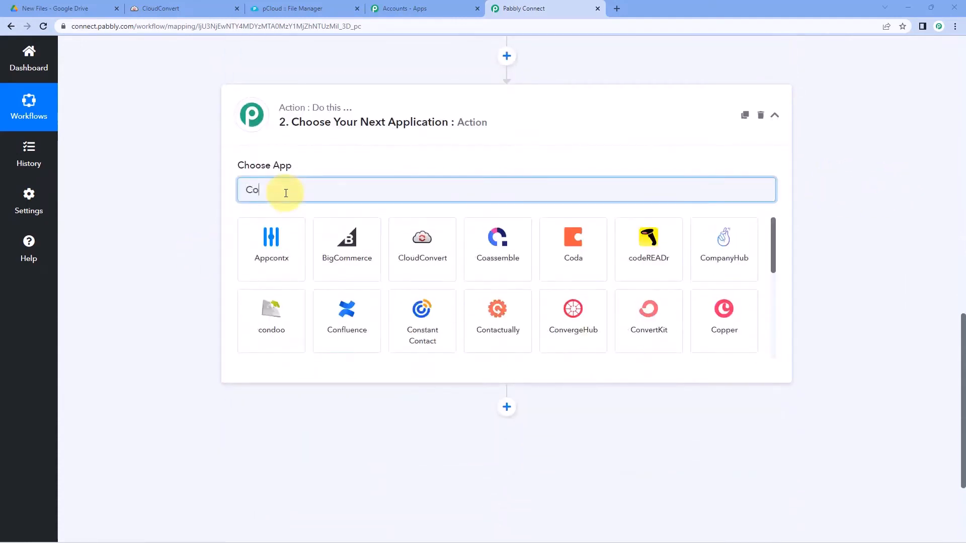
text(loud)
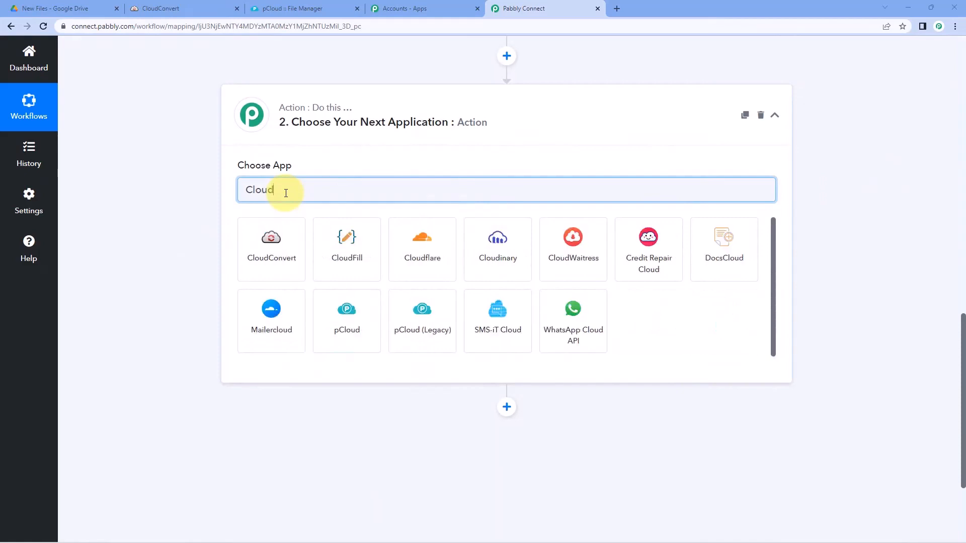
click(247, 230)
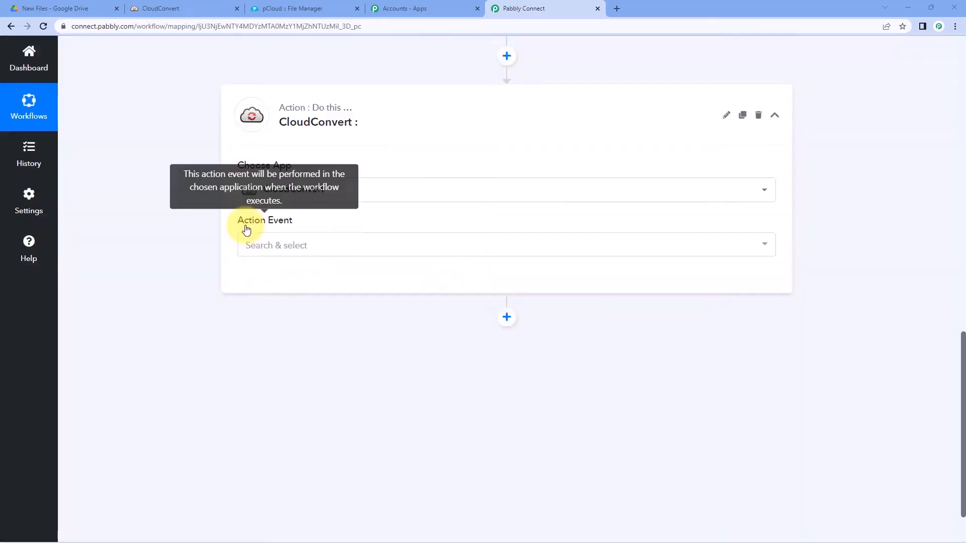
click(322, 244)
click(349, 303)
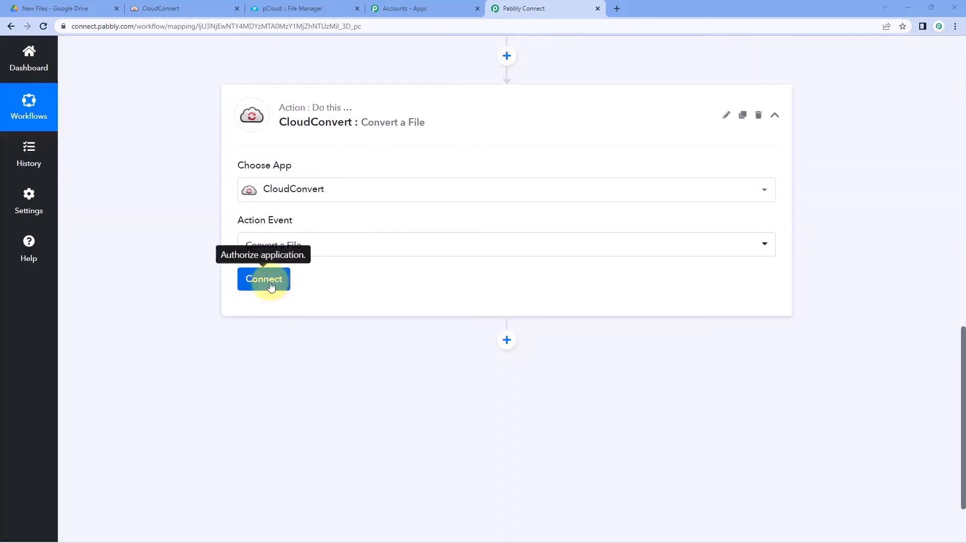
Authorize a new CloudConvert connection named CloudConvert #8 for the action, checking the CloudConvert site before returning to Pabbly Connect.
click(271, 286)
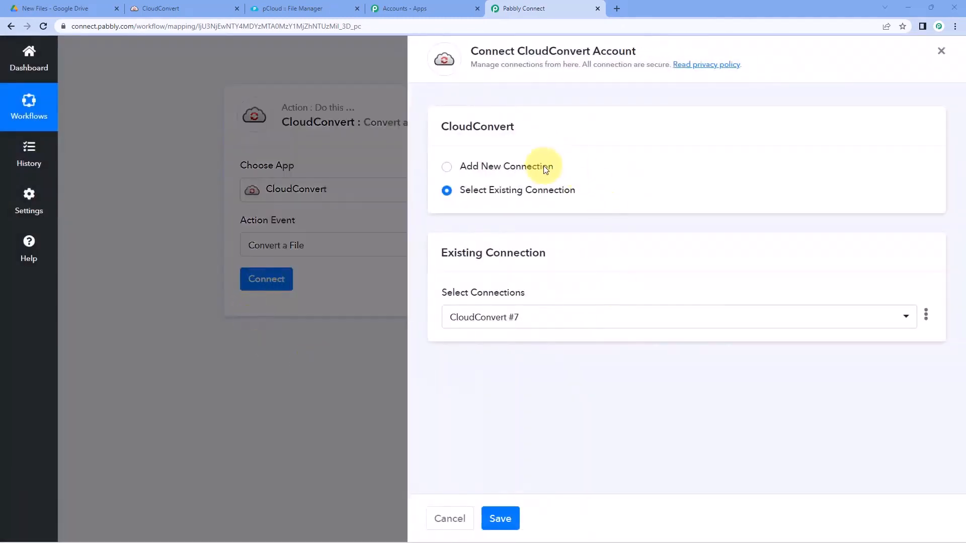
click(447, 167)
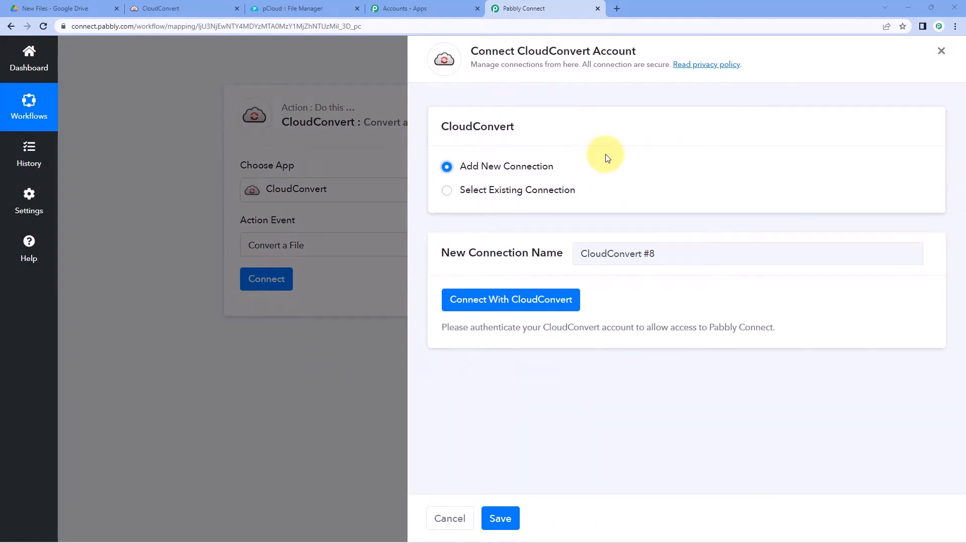
click(510, 303)
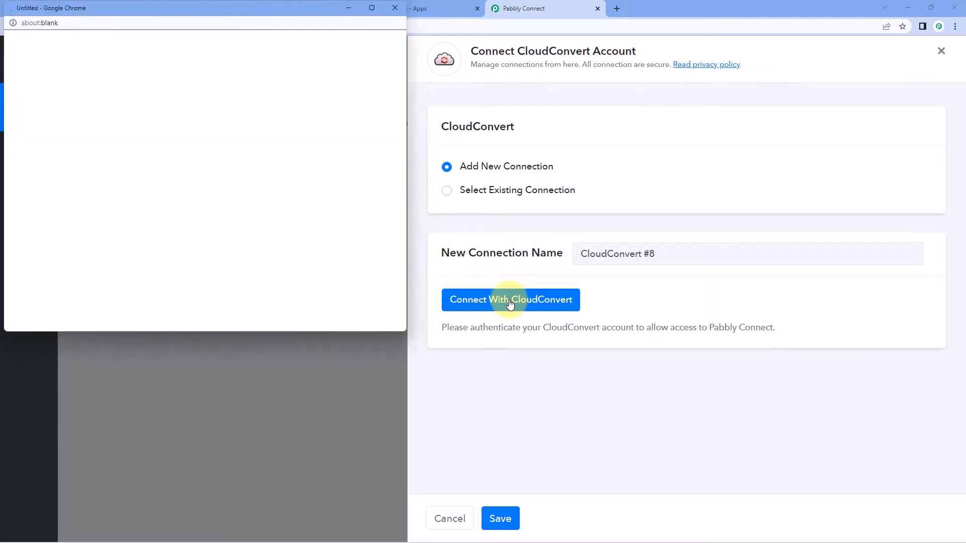
drag(237, 6, 234, 39)
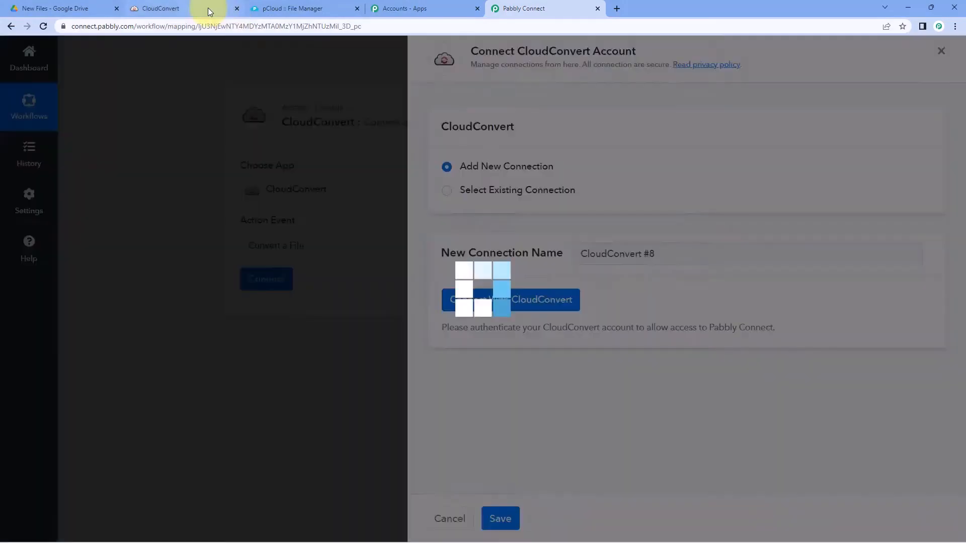
click(208, 7)
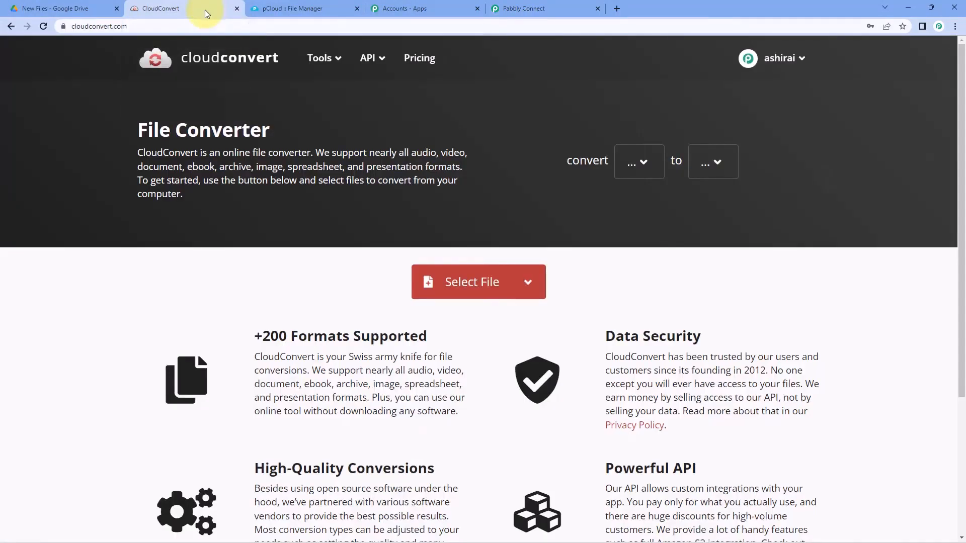
click(514, 9)
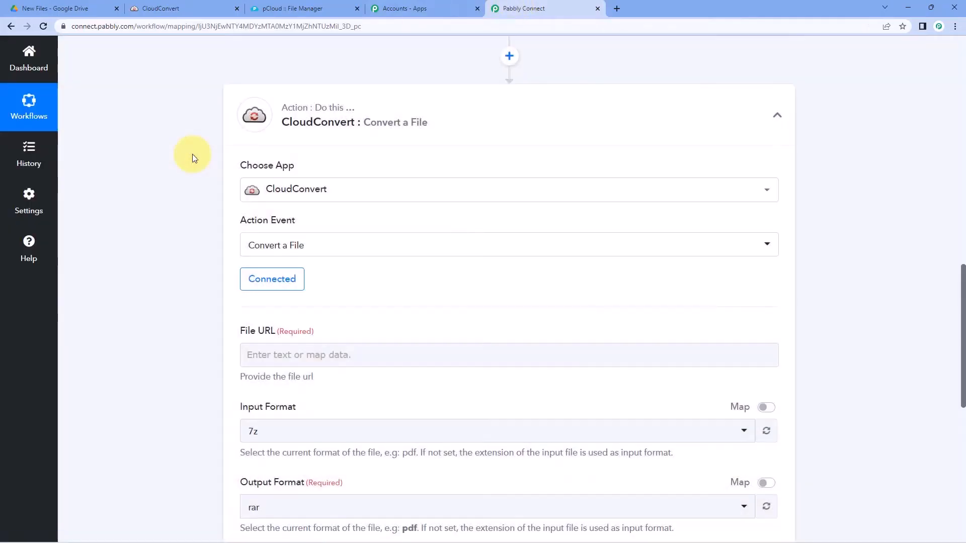
Review the Convert a File fields and examine the WebContentLink value in the Google Drive trigger response.
scroll(193, 154, down, 4)
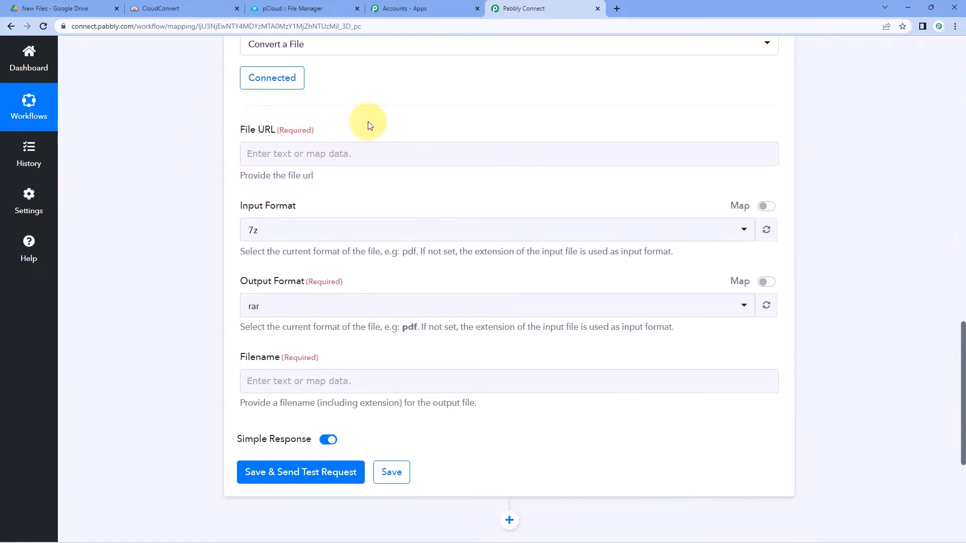
scroll(367, 123, up, 10)
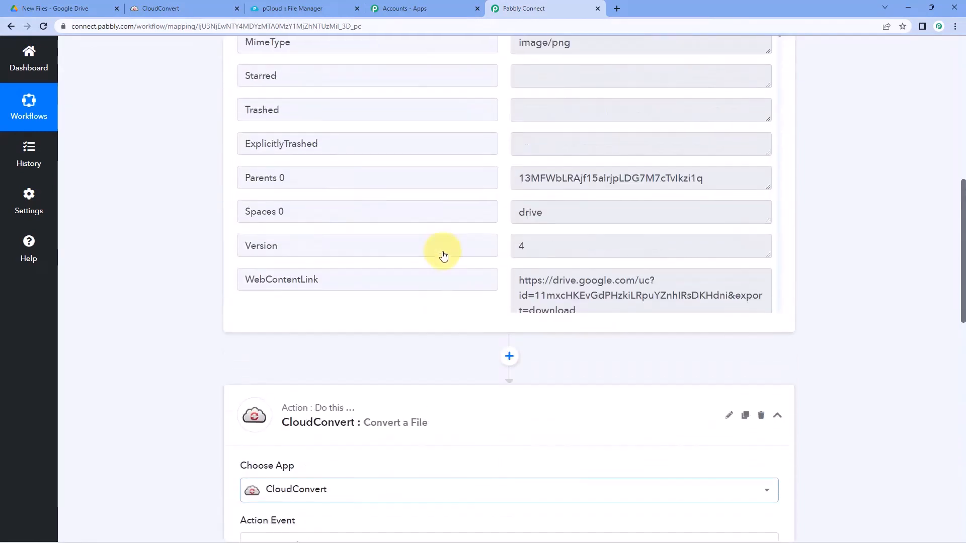
scroll(683, 323, up, 9)
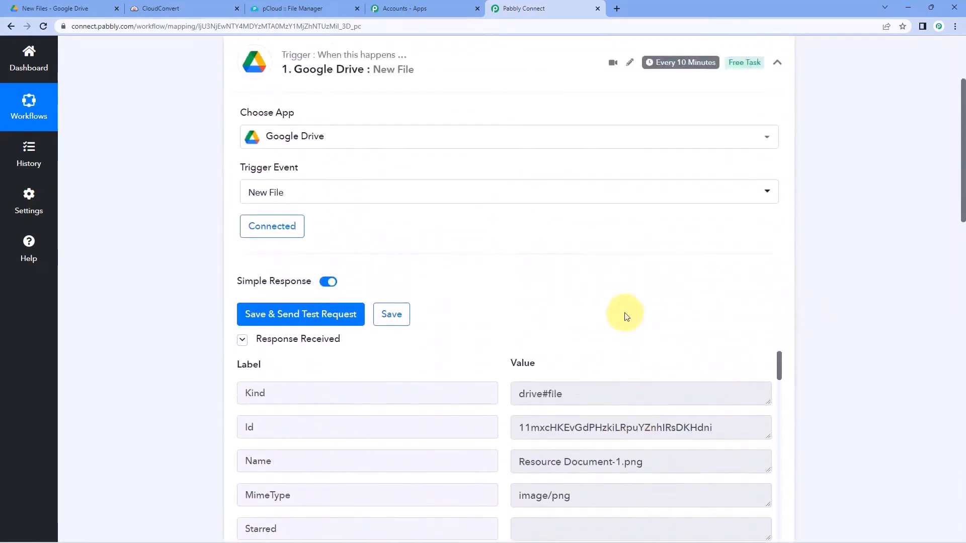
scroll(623, 317, down, 5)
scroll(579, 276, down, 6)
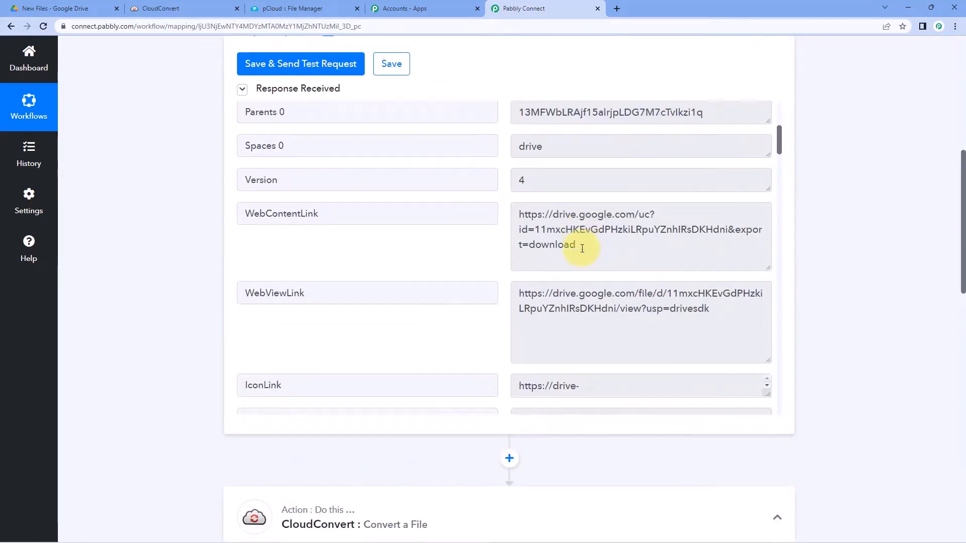
drag(589, 223, 511, 162)
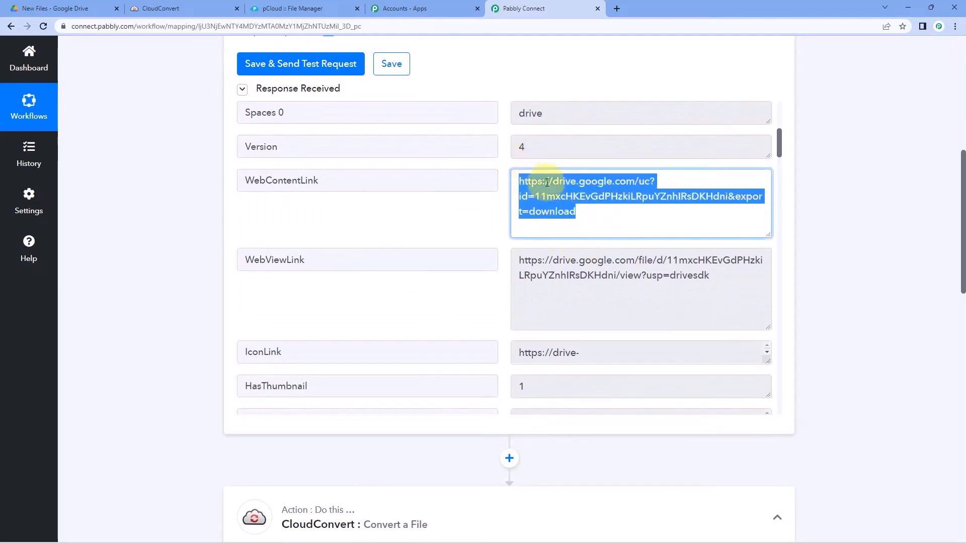
click(578, 210)
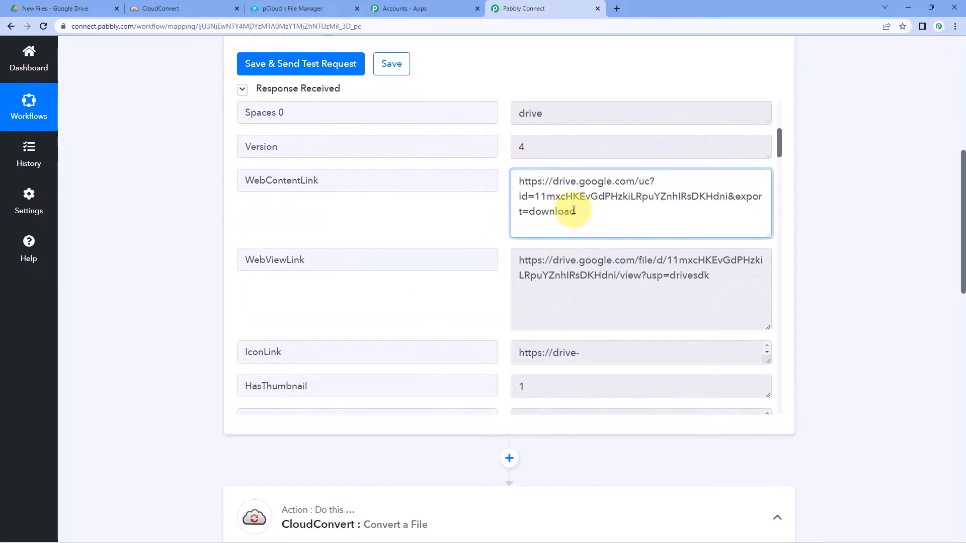
drag(578, 213, 508, 177)
Map the File URL of the CloudConvert action to the WebContentLink from the Google Drive New File step.
scroll(844, 207, down, 7)
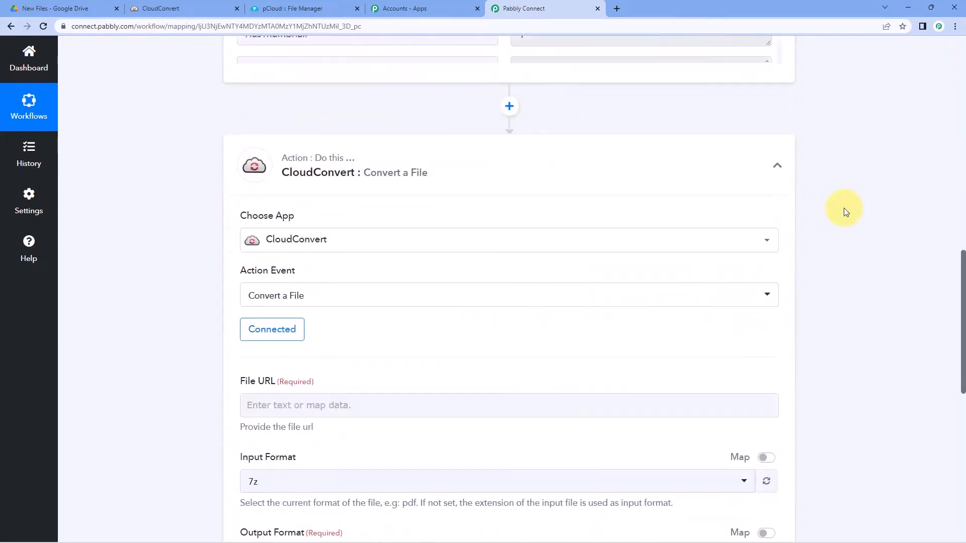
scroll(844, 208, down, 5)
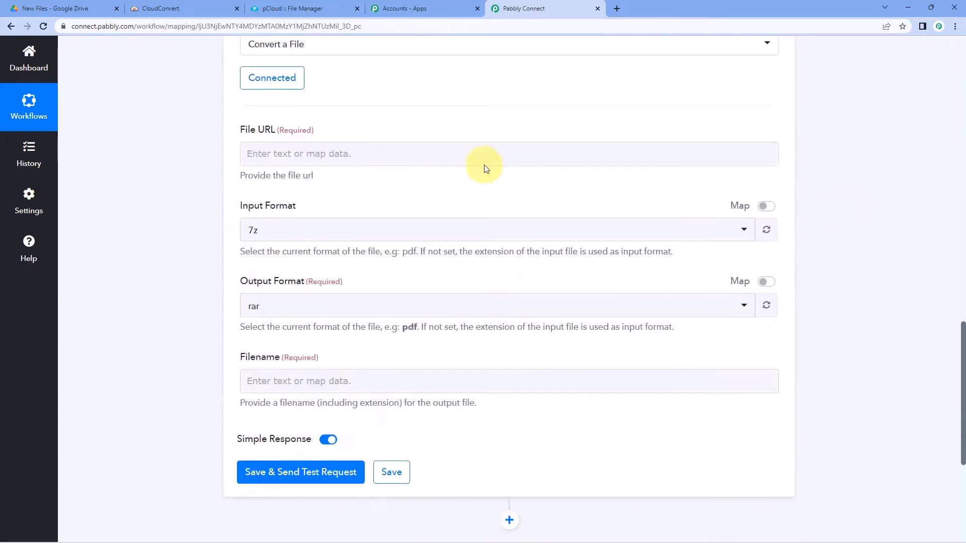
click(263, 148)
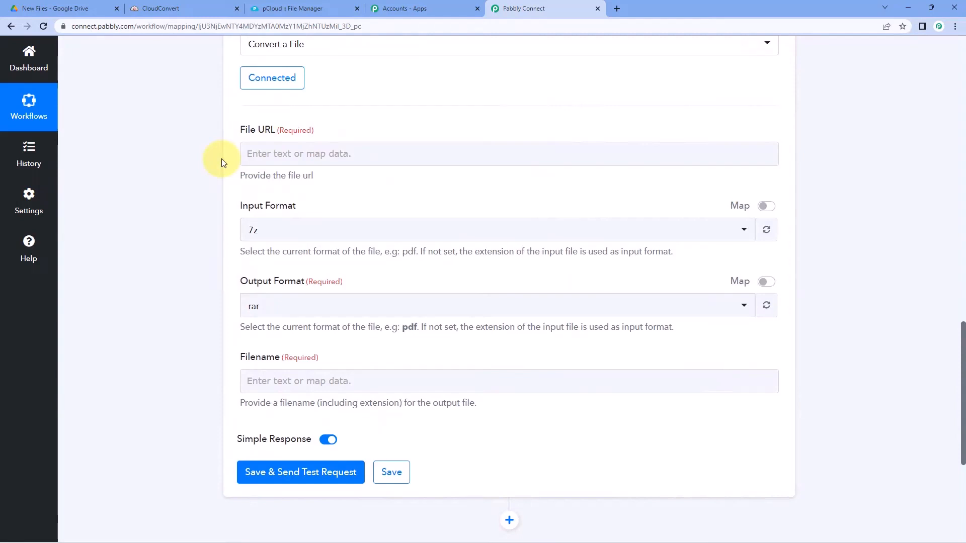
click(250, 154)
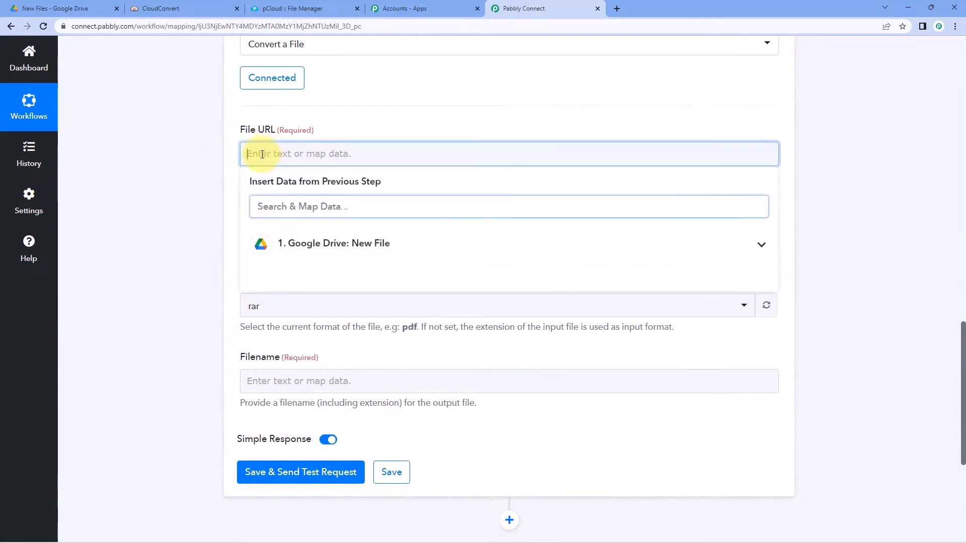
click(422, 248)
scroll(179, 256, down, 2)
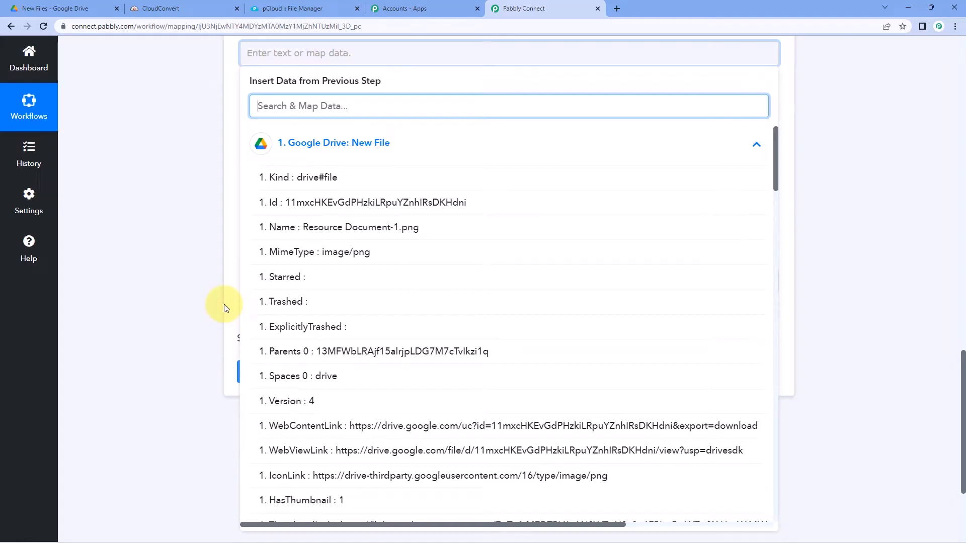
scroll(342, 259, down, 2)
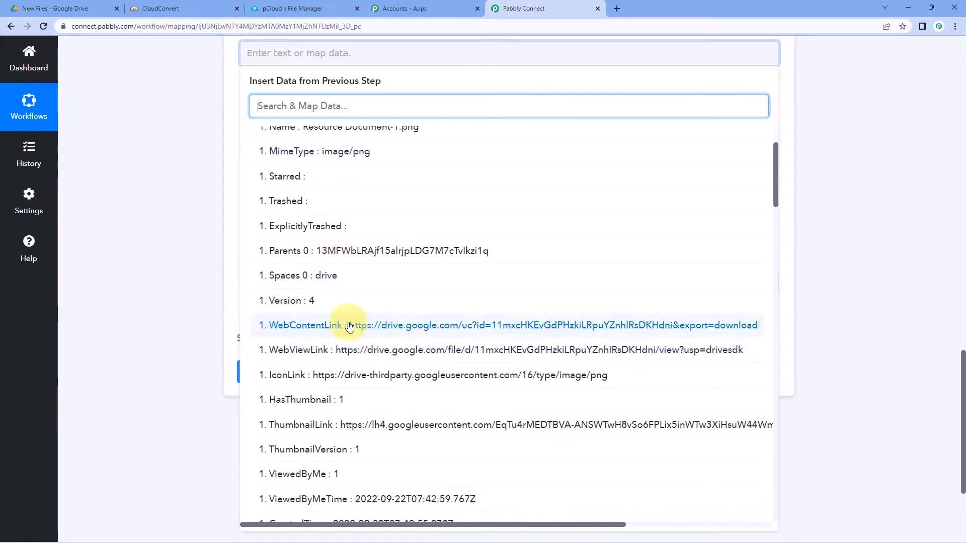
click(281, 327)
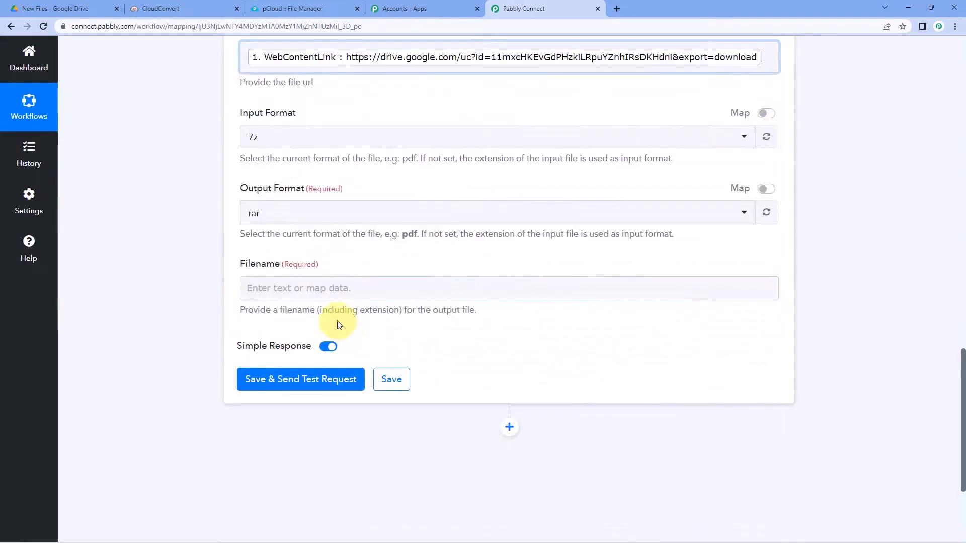
click(189, 249)
scroll(190, 249, up, 1)
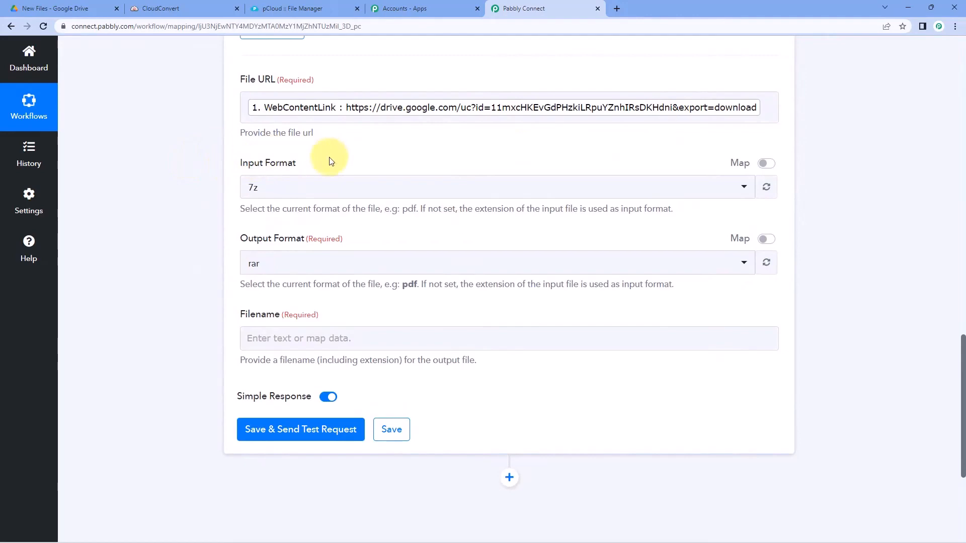
Examine the file name and its extension in the Name value of the Google Drive trigger response.
scroll(330, 160, up, 1)
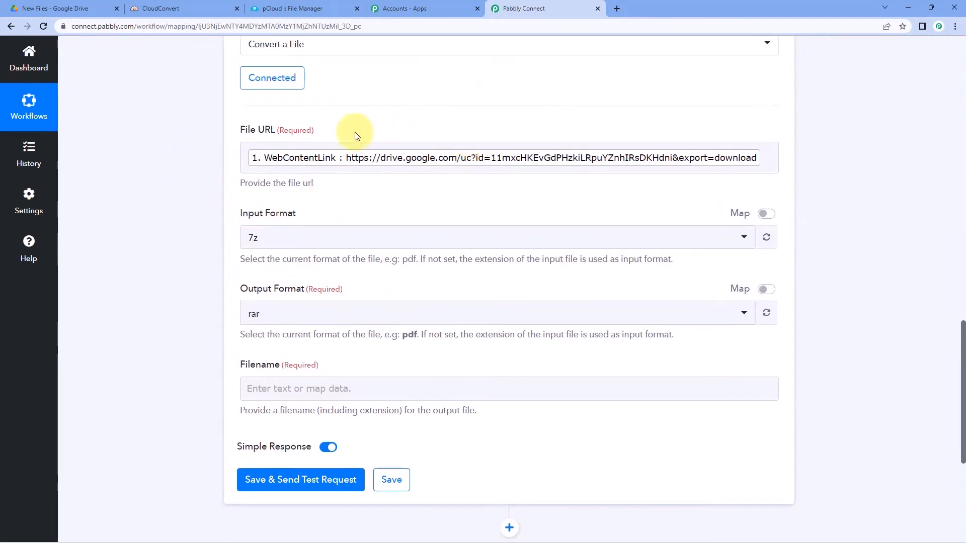
scroll(434, 193, up, 10)
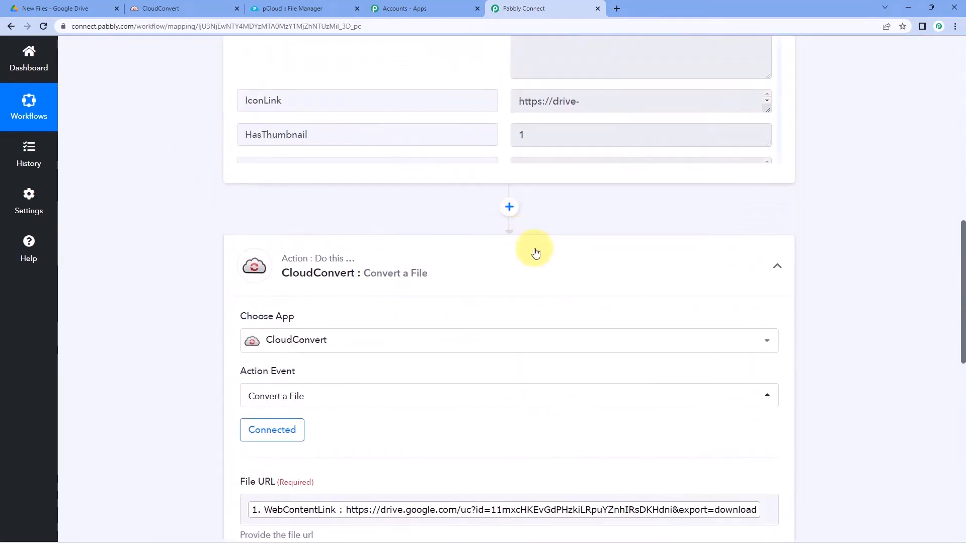
scroll(754, 264, up, 6)
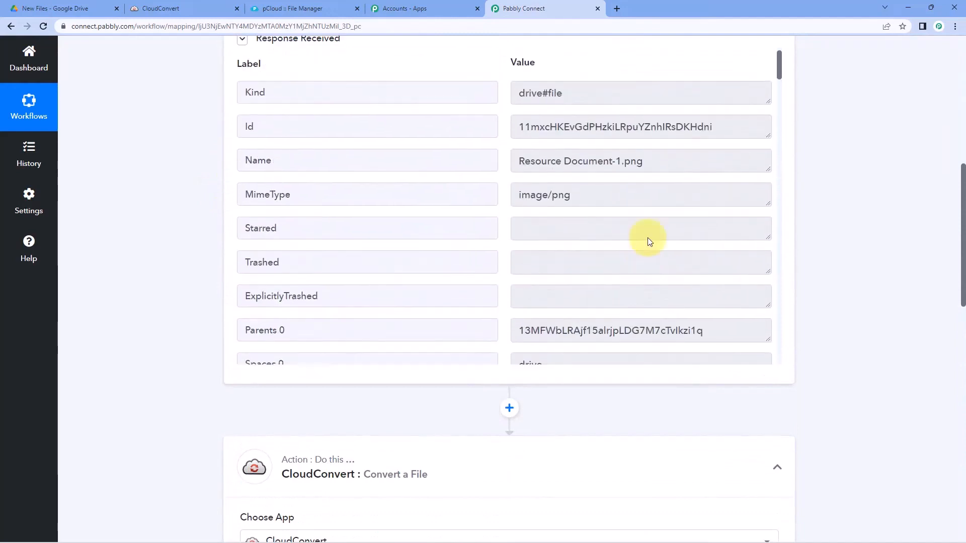
drag(653, 215, 629, 213)
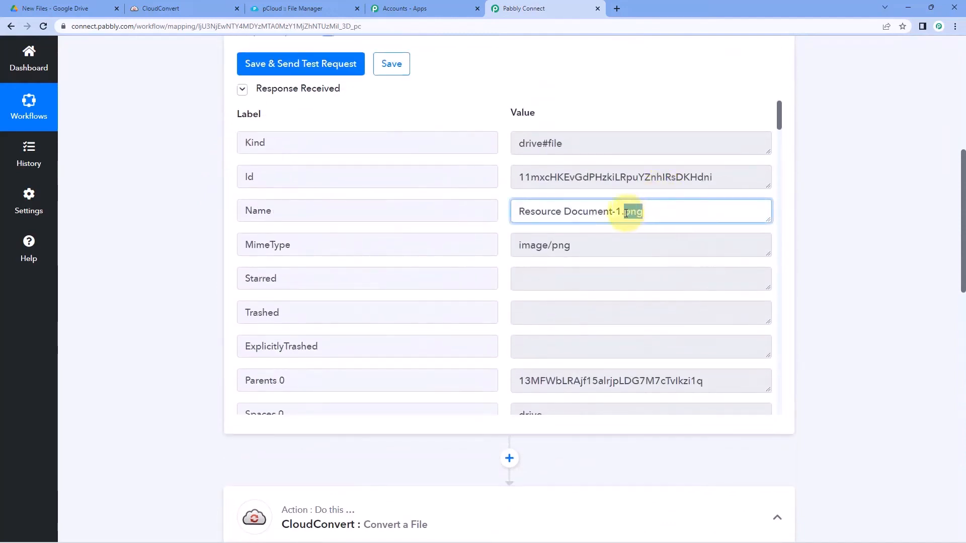
click(804, 216)
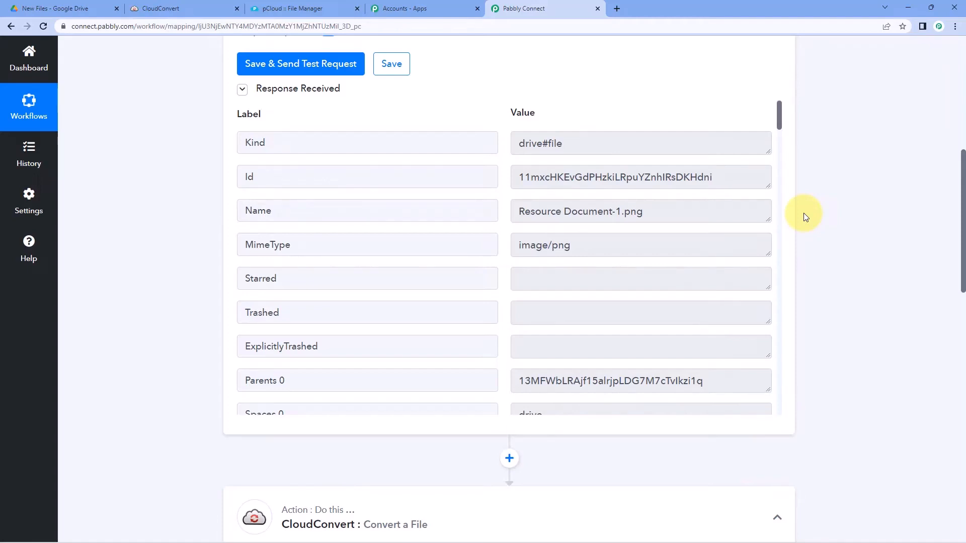
scroll(804, 216, down, 2)
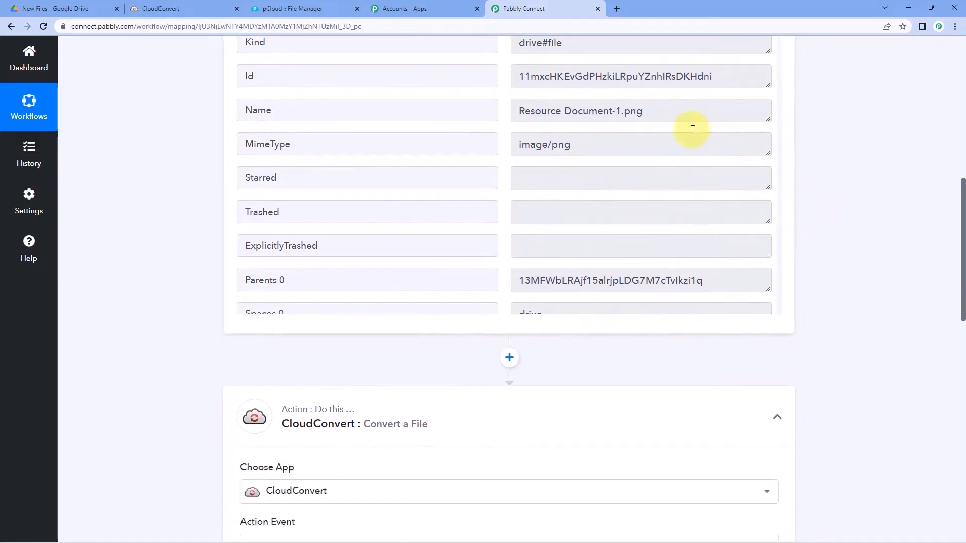
drag(649, 113, 584, 113)
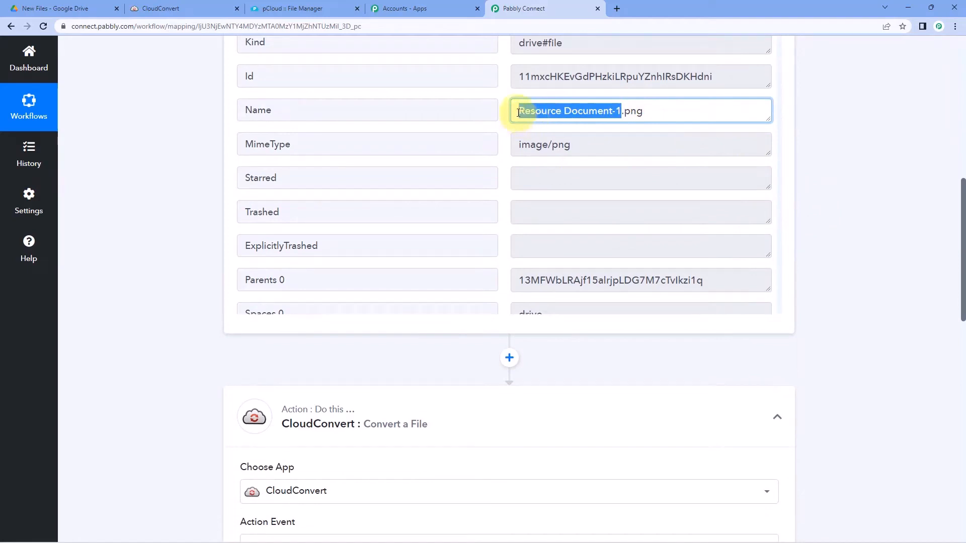
drag(517, 111, 621, 111)
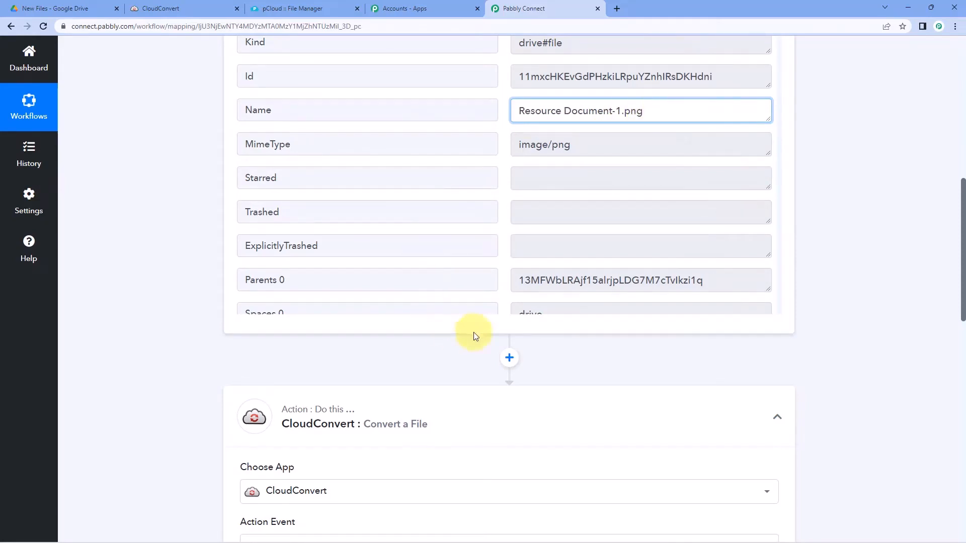
Insert a Text Formatter by Pabbly action with the Split Text event between the Google Drive trigger and CloudConvert, and connect it.
scroll(471, 309, down, 2)
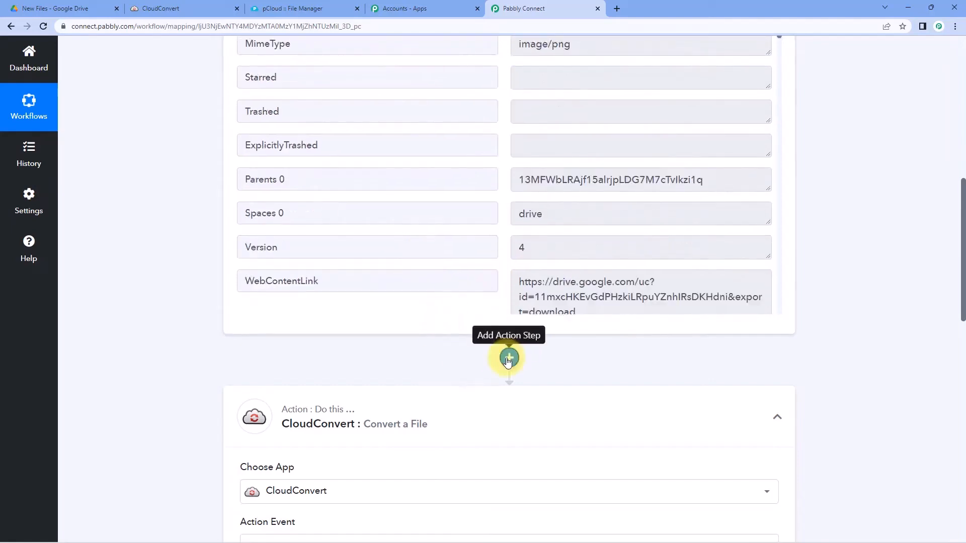
click(509, 359)
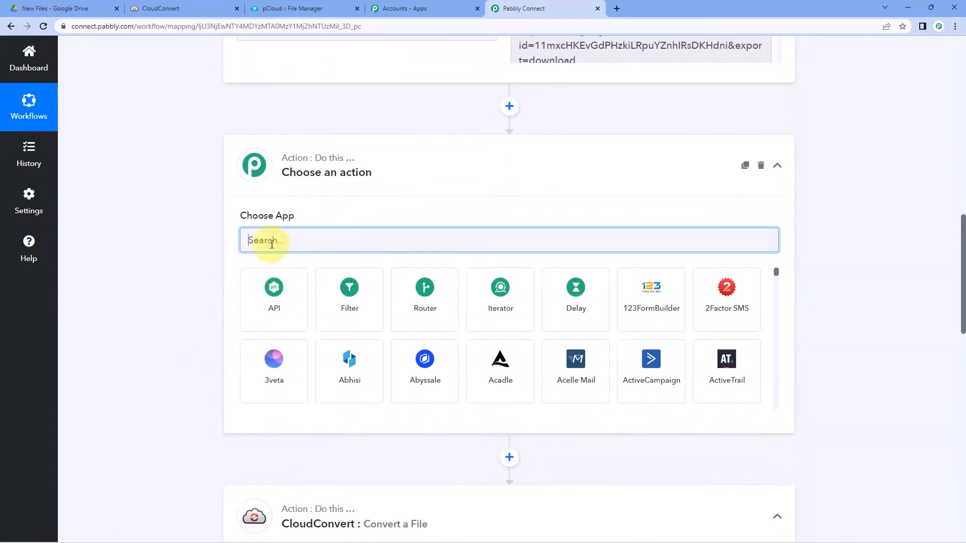
text(Text)
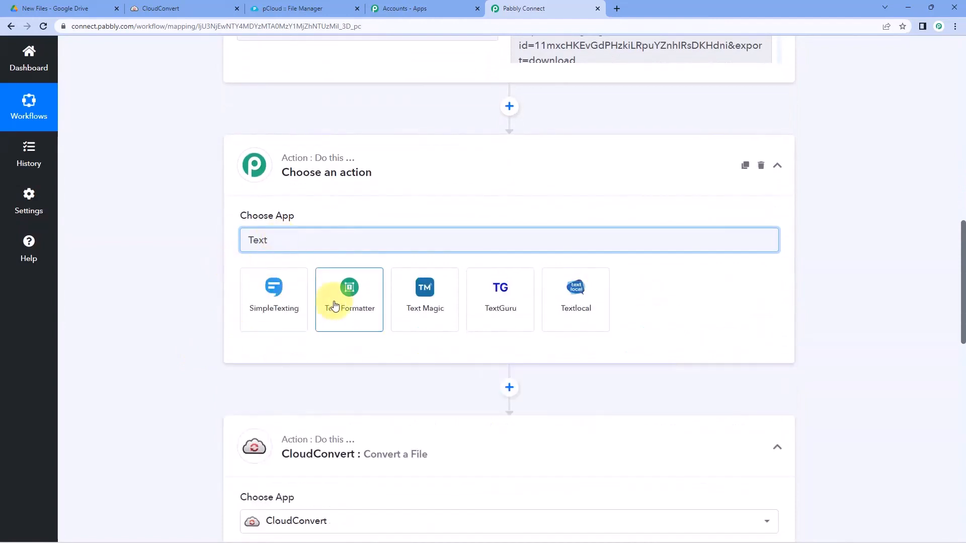
click(335, 305)
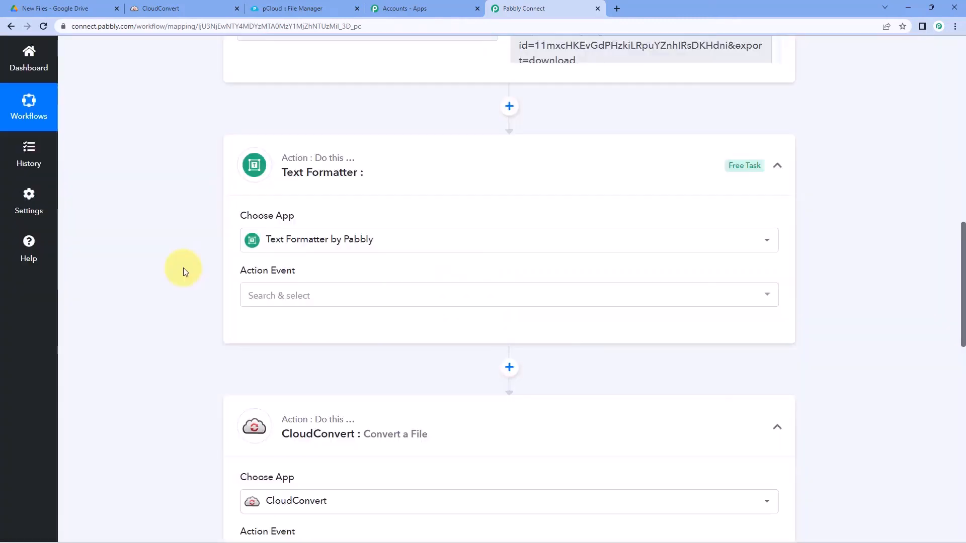
click(309, 302)
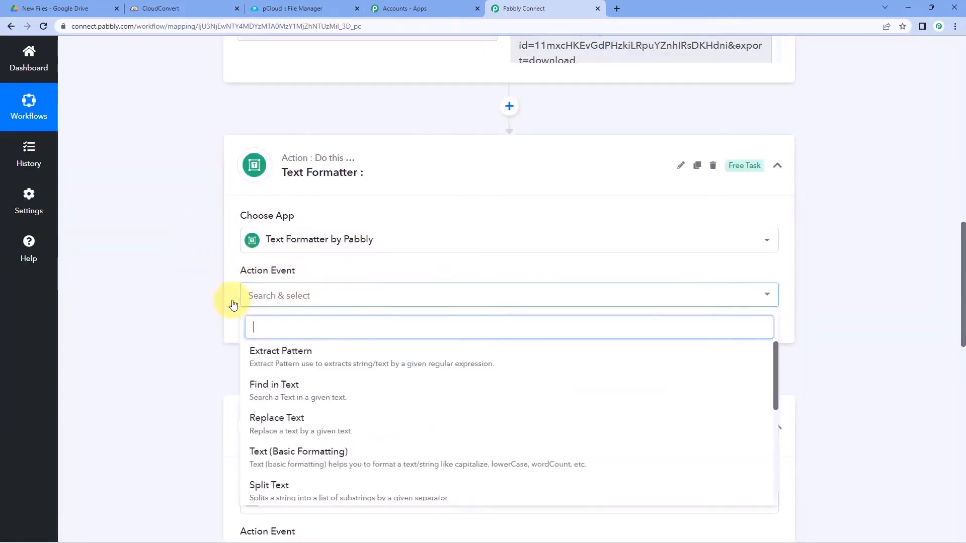
scroll(210, 302, down, 2)
click(281, 390)
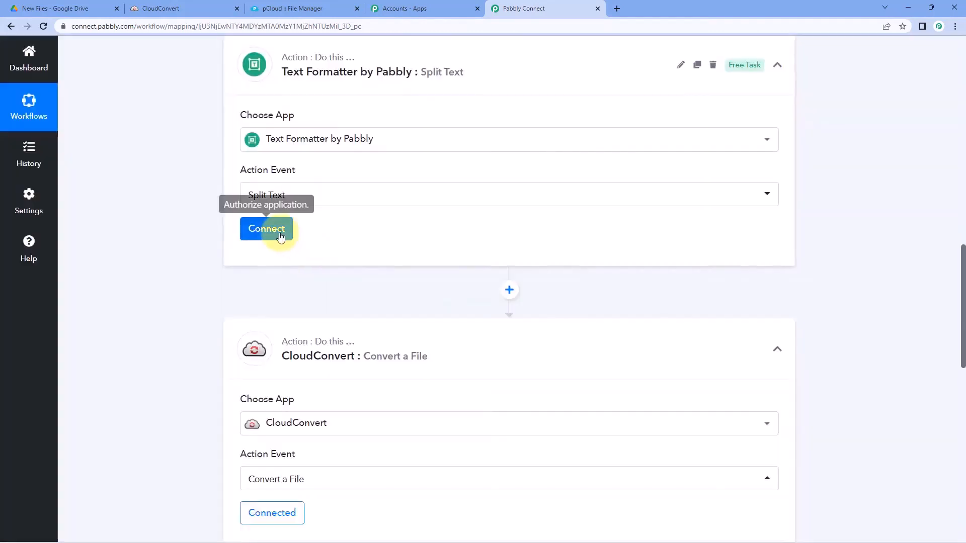
click(280, 235)
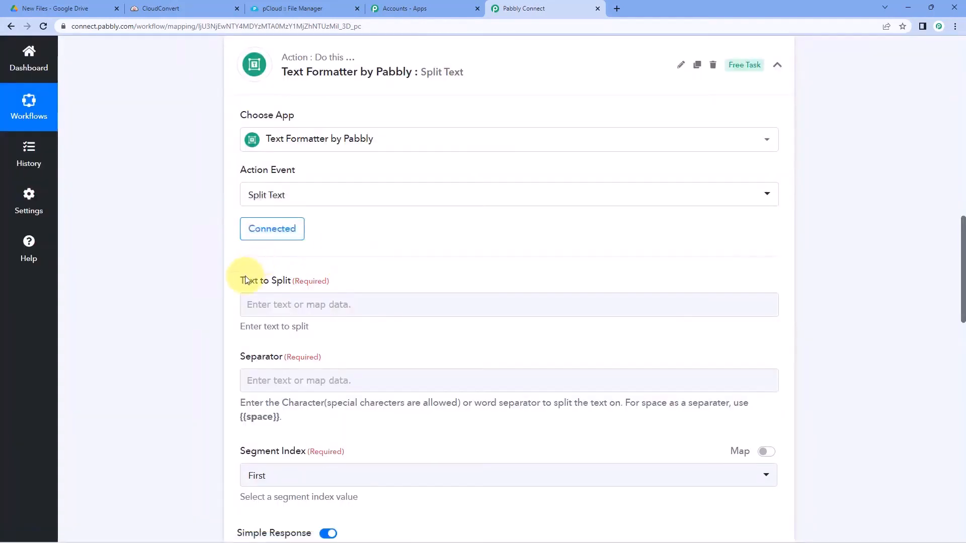
Map the Text to Split field of the Split Text action to the Name from the Google Drive New File step.
scroll(446, 263, up, 6)
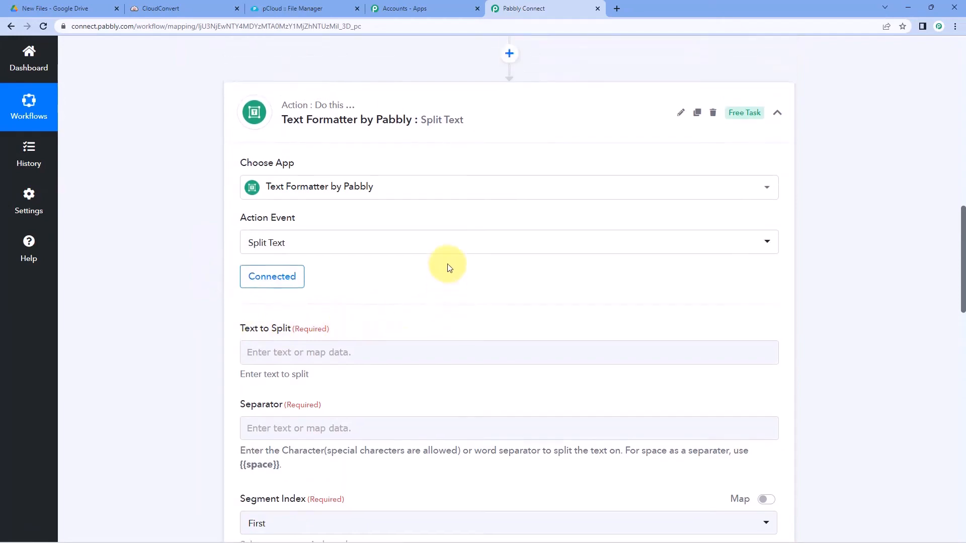
scroll(468, 268, up, 1)
scroll(596, 132, up, 3)
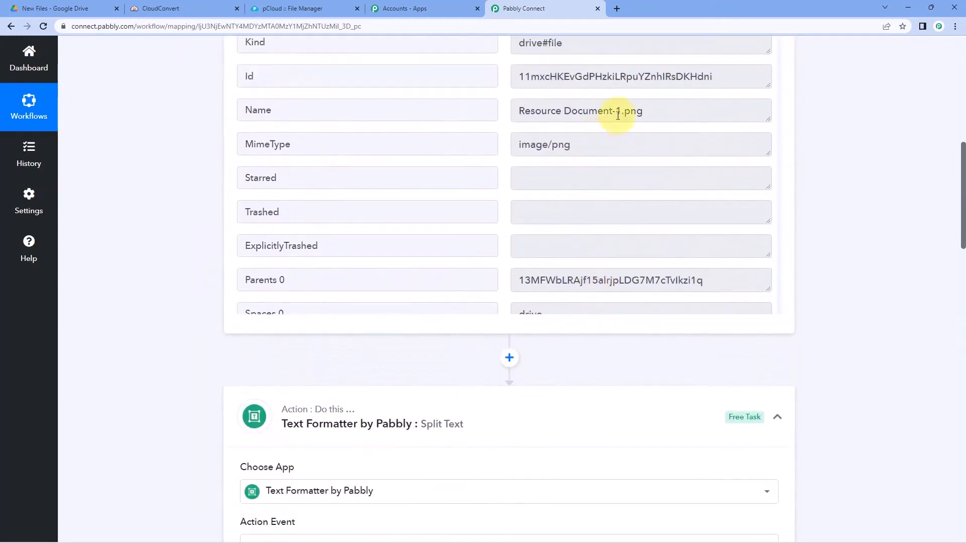
drag(623, 113, 502, 119)
double_click(627, 114)
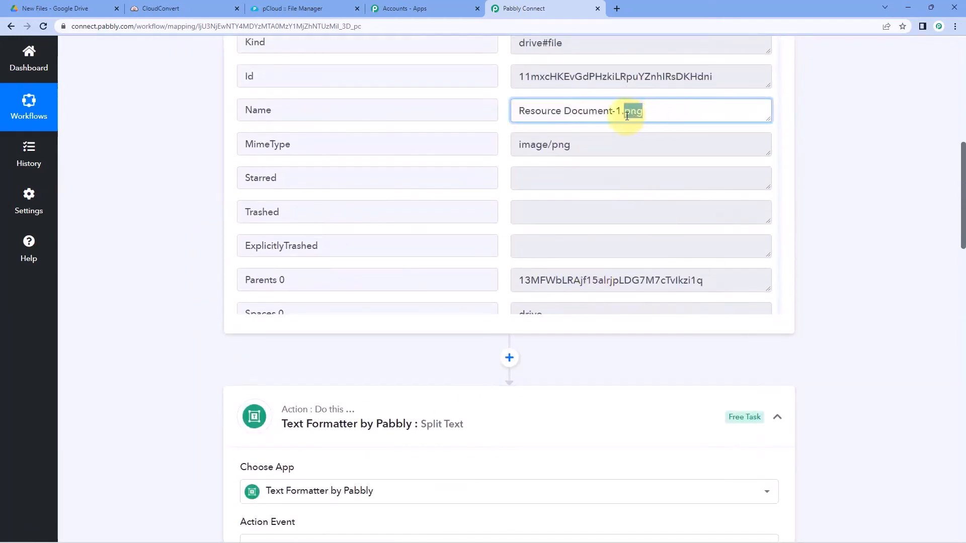
drag(366, 114, 223, 116)
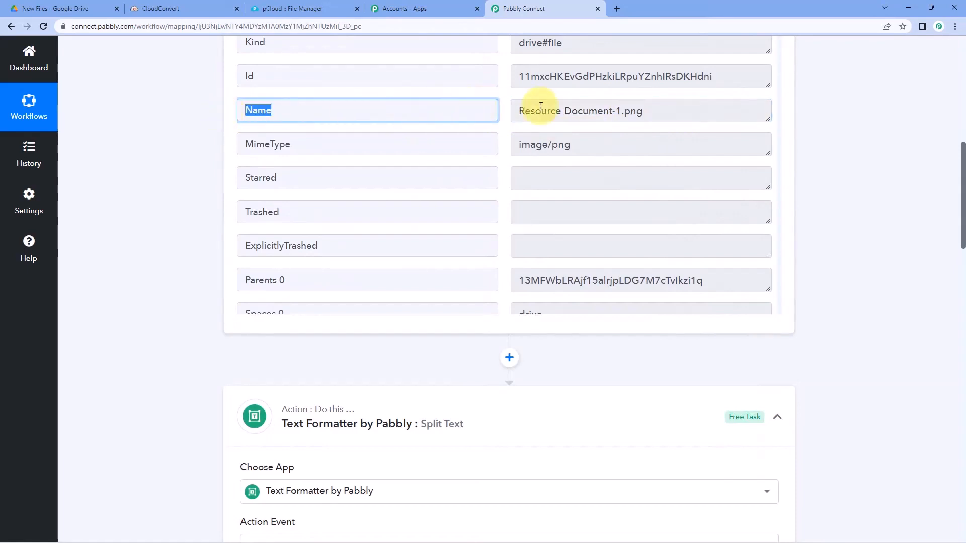
drag(515, 111, 689, 113)
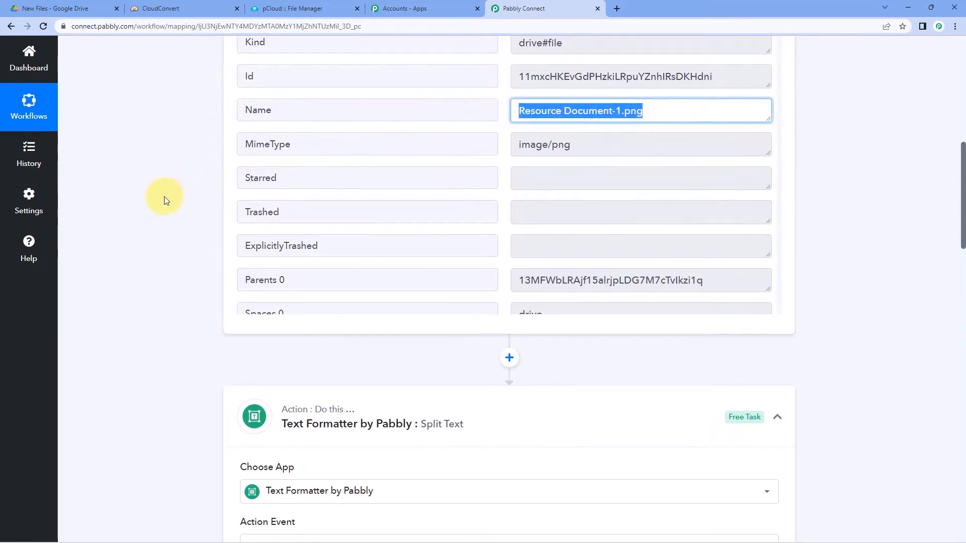
scroll(166, 200, down, 9)
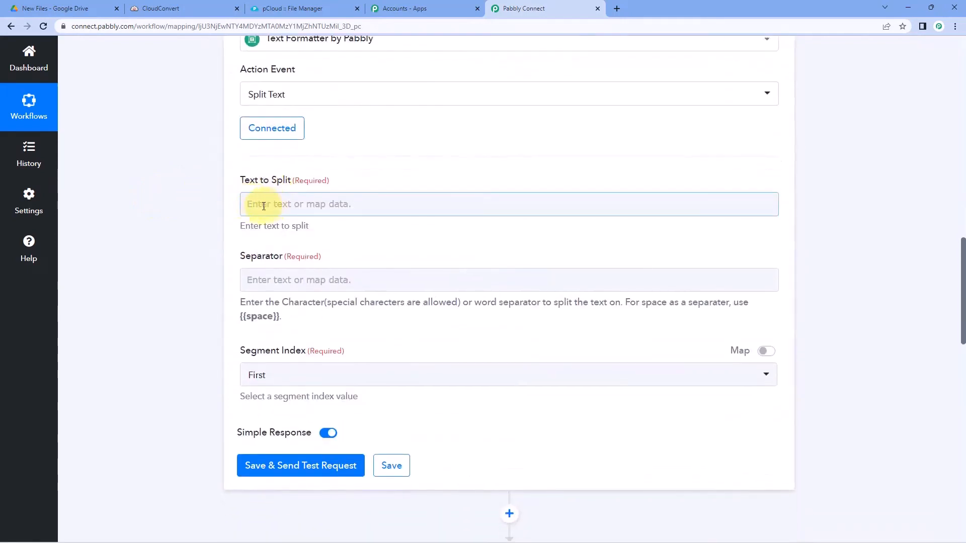
click(261, 204)
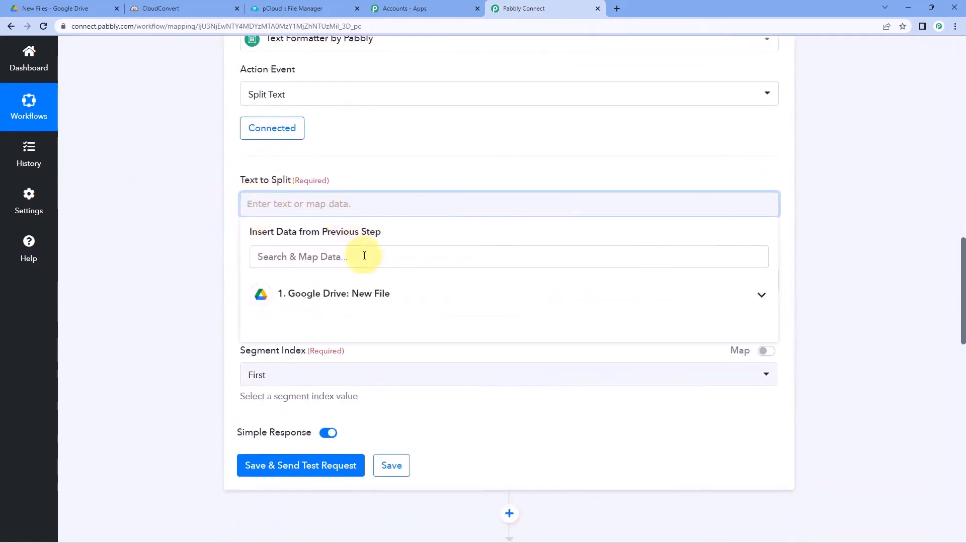
click(420, 300)
scroll(185, 288, down, 2)
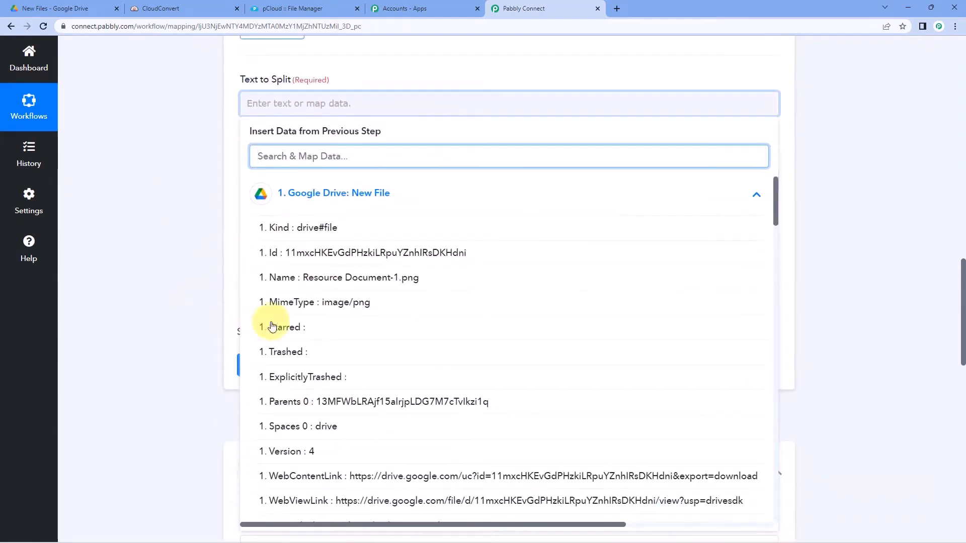
click(355, 285)
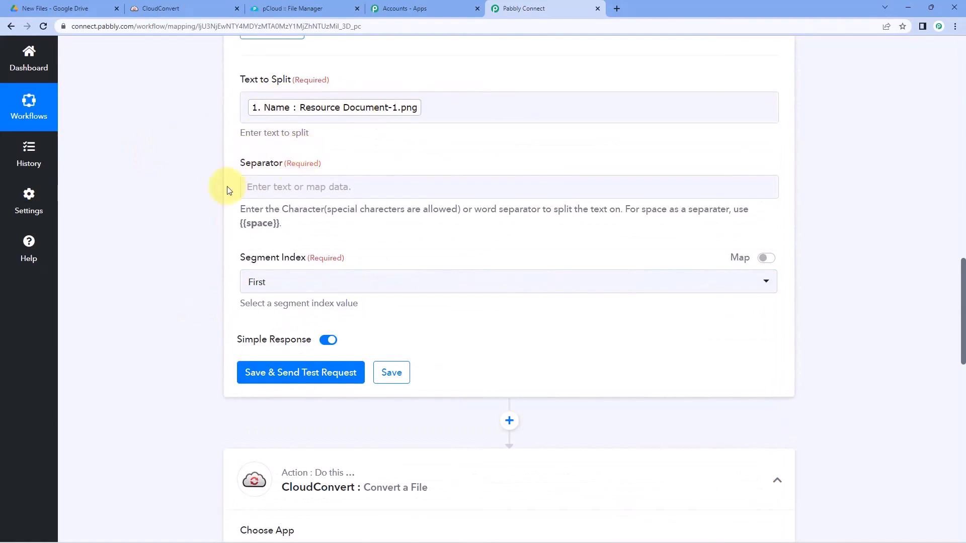
Set the separator to a period and the segment index to All, and save and test the Split Text action.
click(275, 188)
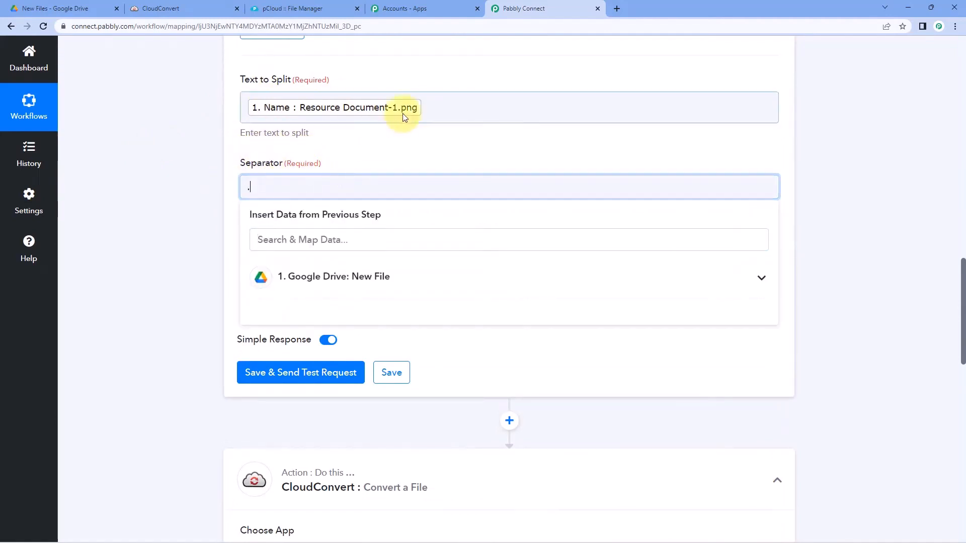
click(387, 144)
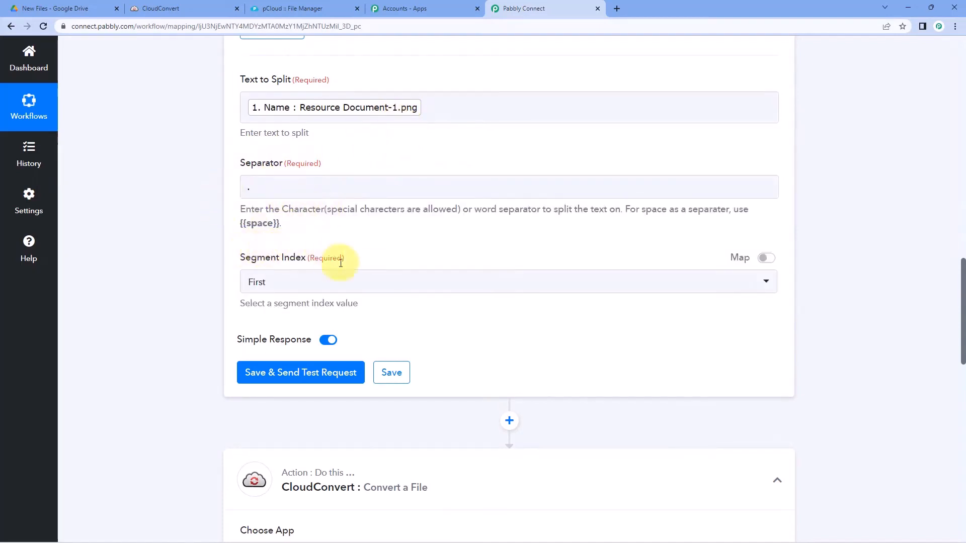
click(306, 280)
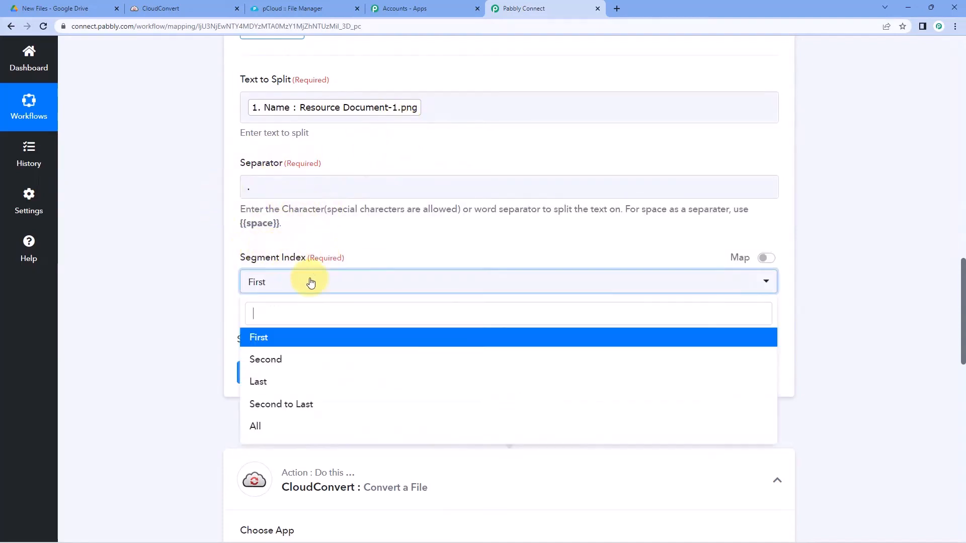
click(254, 427)
click(292, 374)
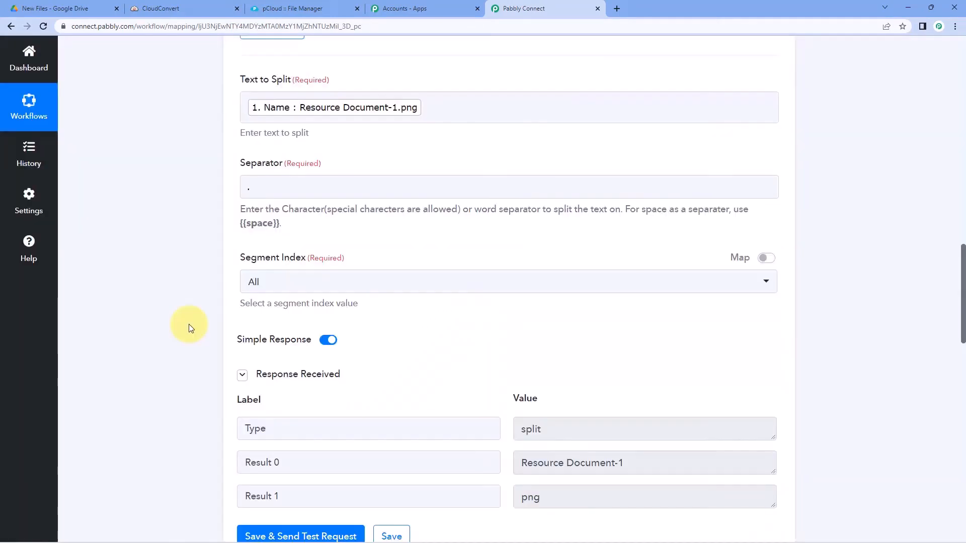
Review the Split Text response, comparing the Result 0 and Result 1 values with the original file name.
scroll(196, 322, down, 3)
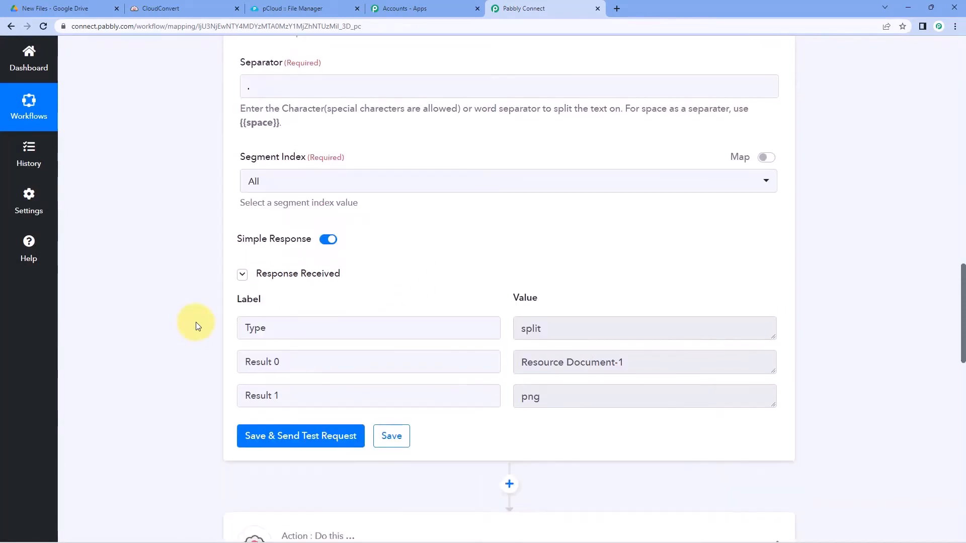
scroll(453, 241, up, 4)
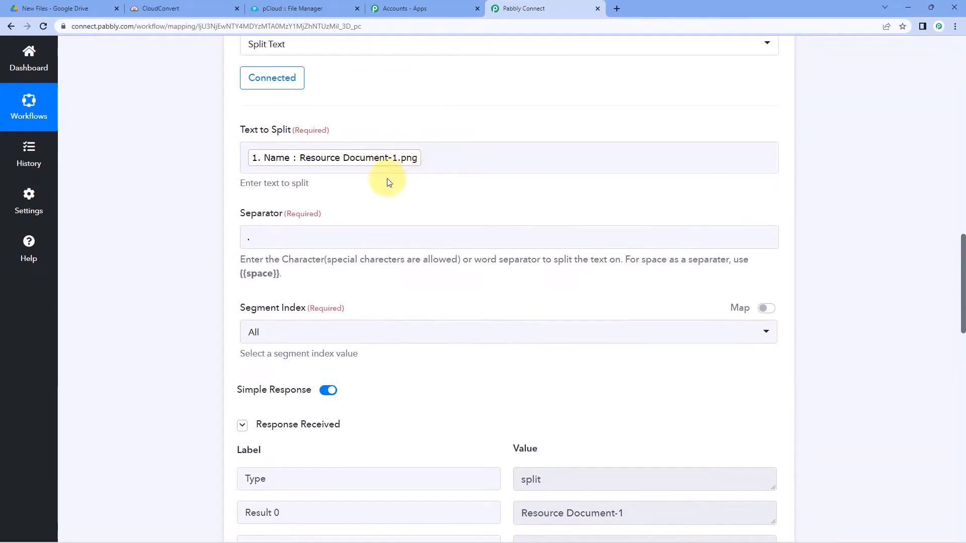
scroll(387, 183, down, 6)
drag(649, 215, 518, 217)
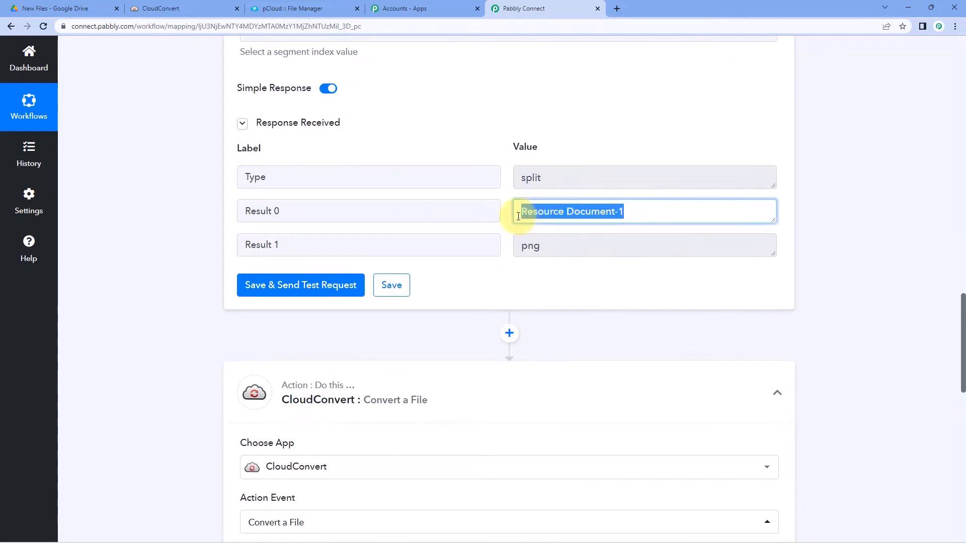
drag(565, 248, 524, 243)
click(509, 228)
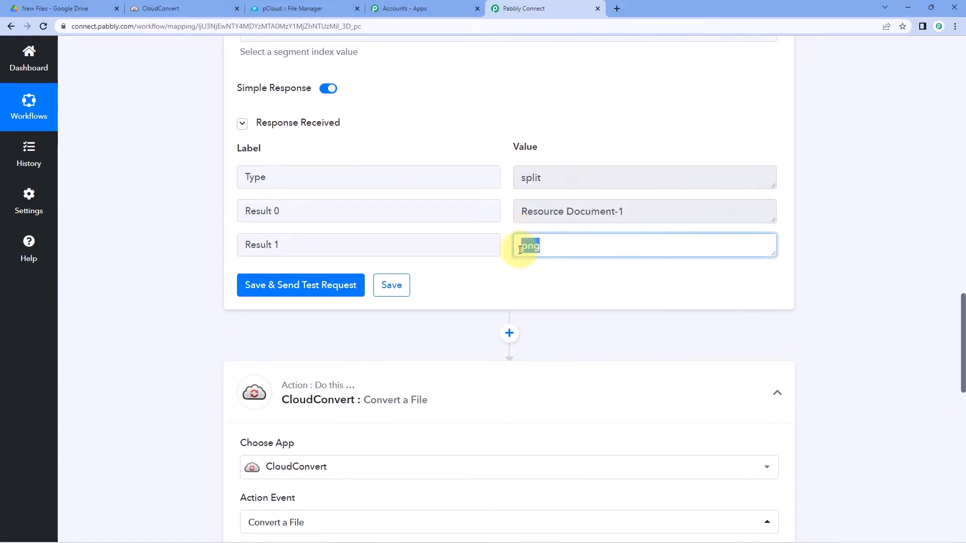
click(505, 225)
click(544, 246)
click(519, 270)
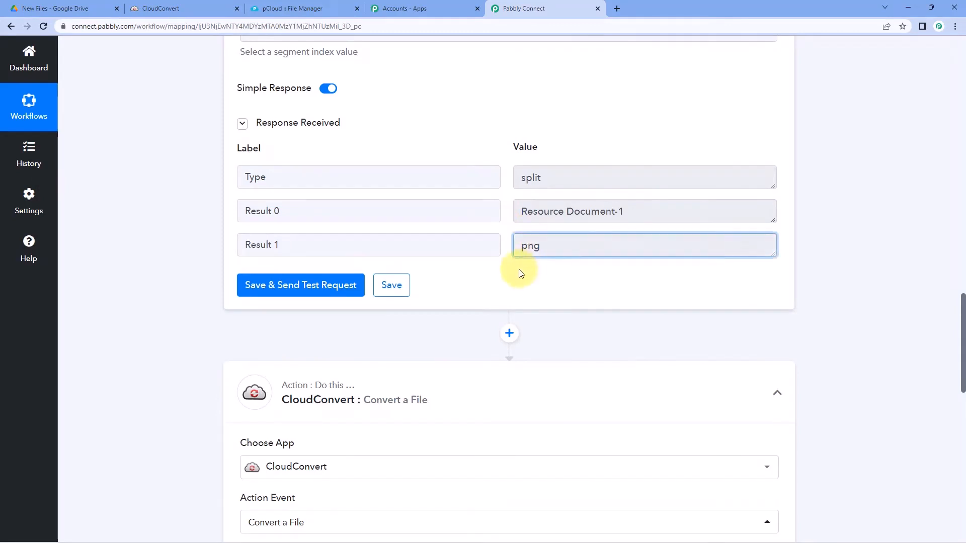
drag(556, 250, 496, 249)
click(519, 269)
click(502, 272)
Connect the CloudConvert Convert a File action again with the existing CloudConvert #8 connection.
scroll(502, 274, down, 9)
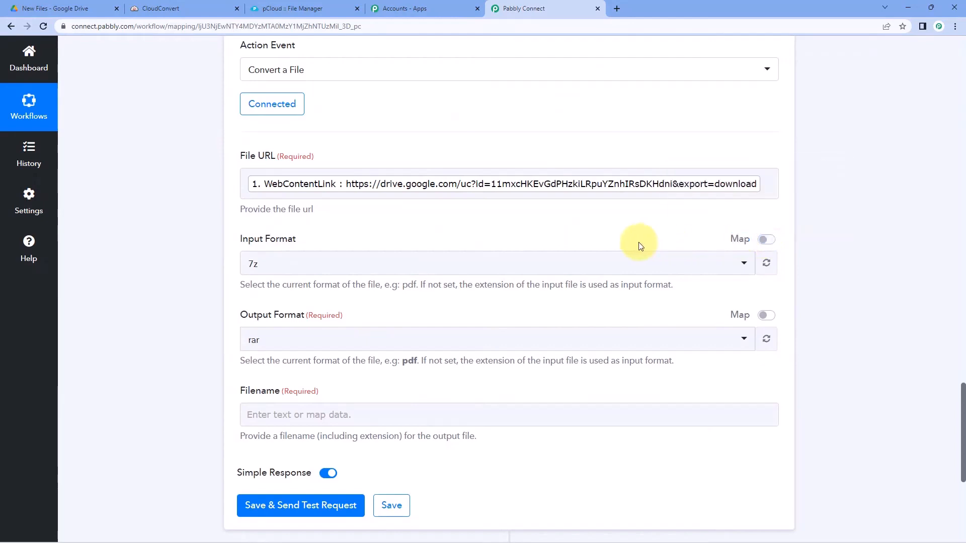
click(295, 109)
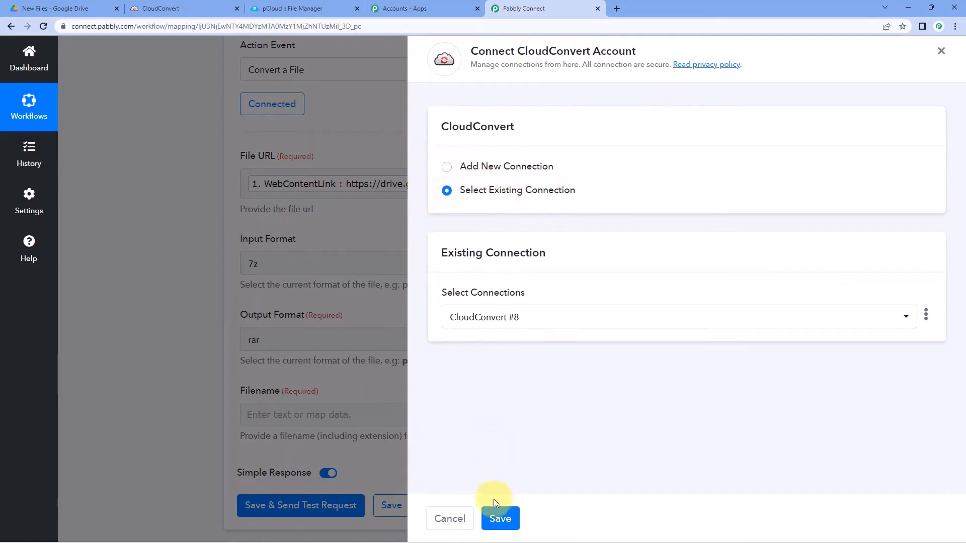
click(496, 517)
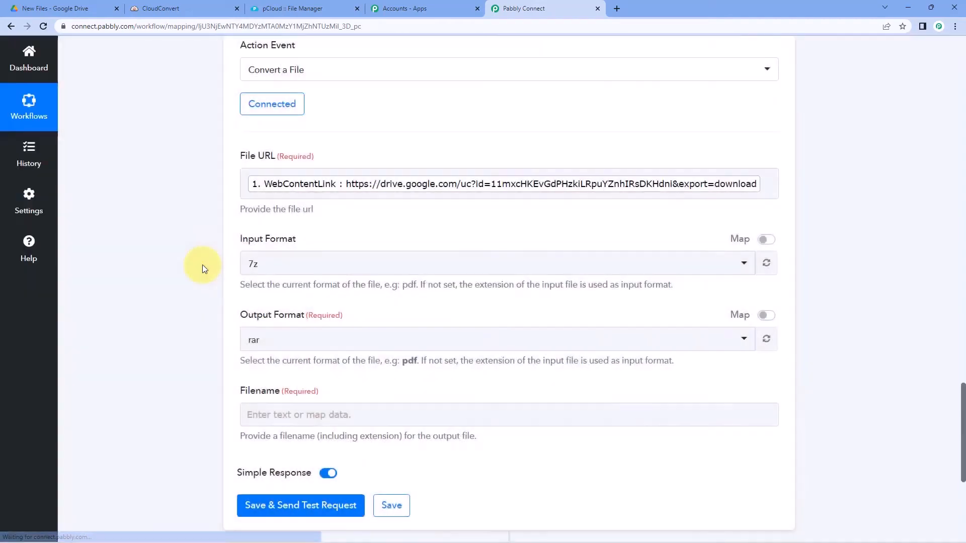
Enable mapping for the Input Format and replace its value with Result 1 from the Split Text step.
click(758, 240)
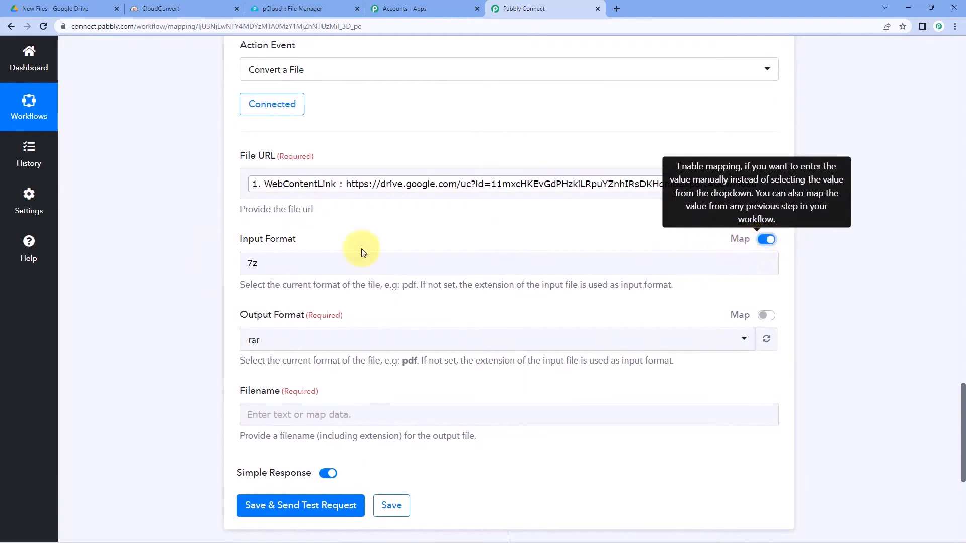
drag(310, 259, 233, 263)
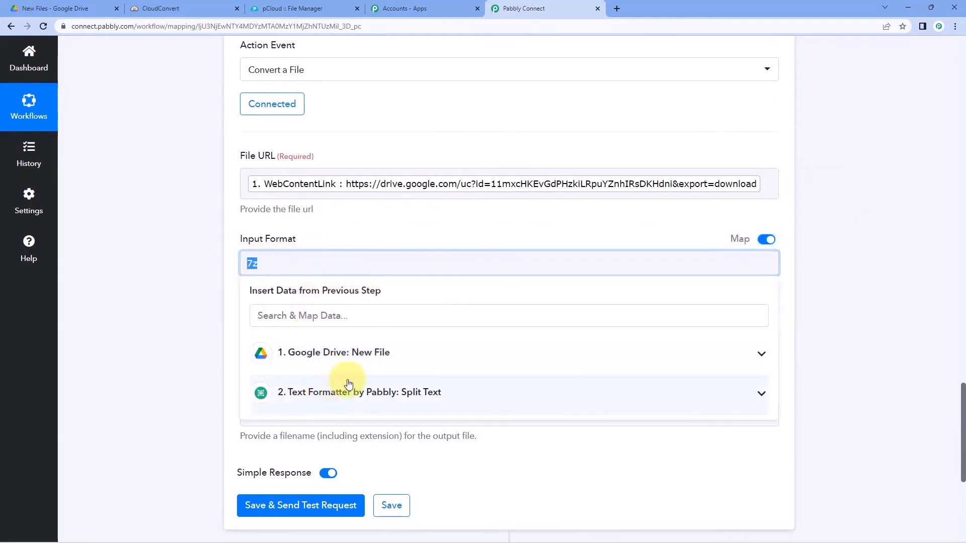
click(354, 395)
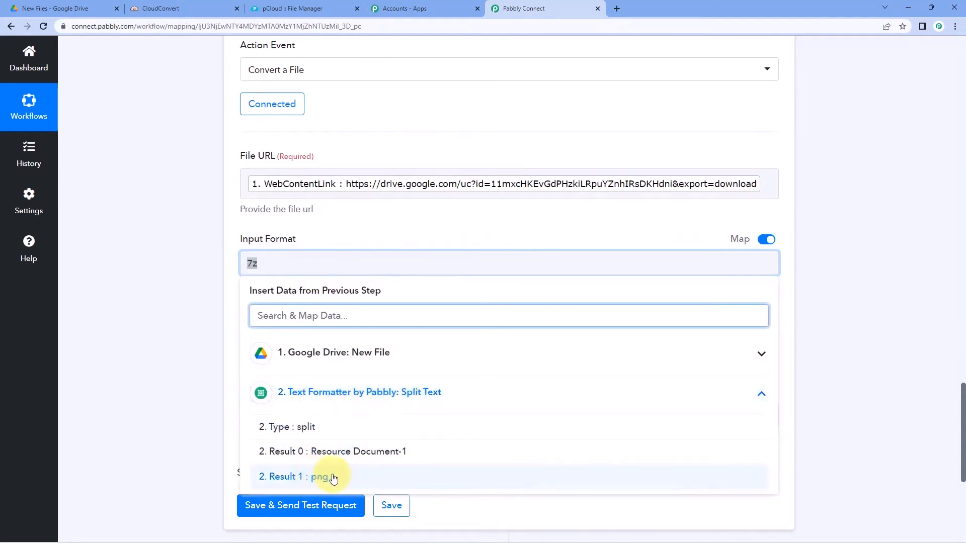
click(322, 477)
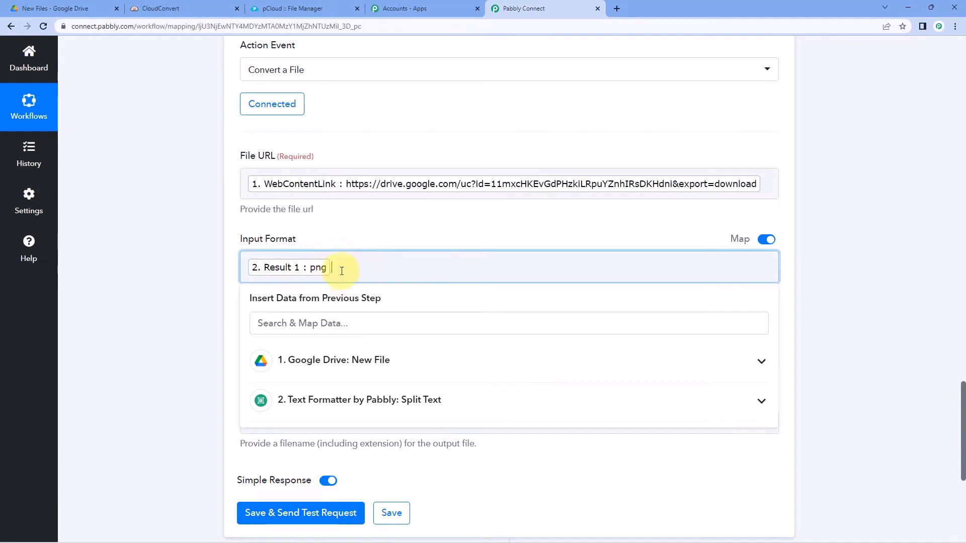
click(206, 267)
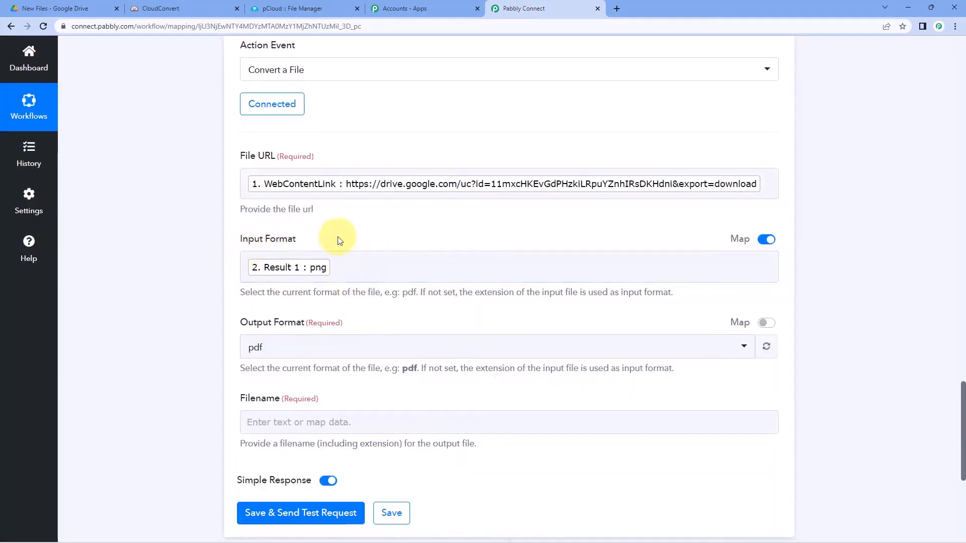
Choose pdf as the Output Format of the Convert a File action.
scroll(339, 232, down, 1)
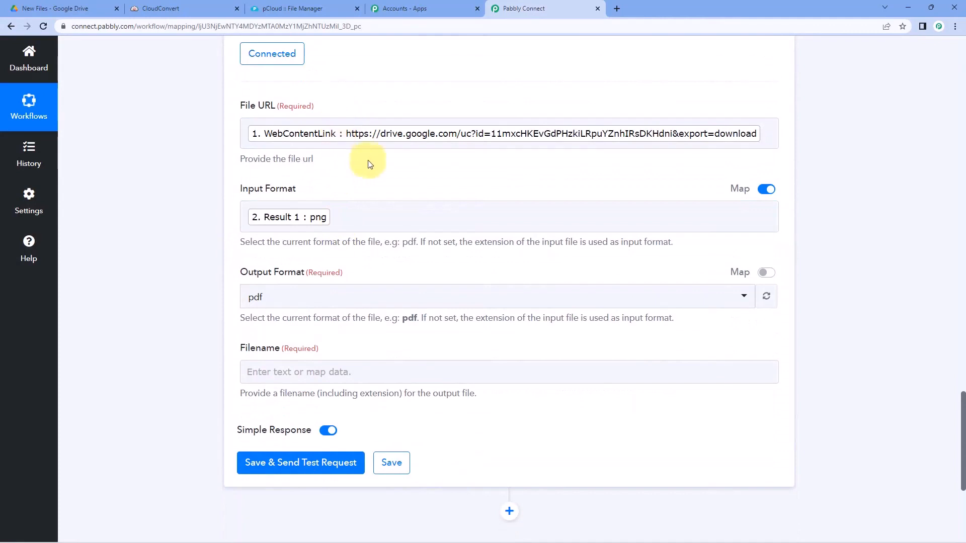
scroll(377, 201, down, 2)
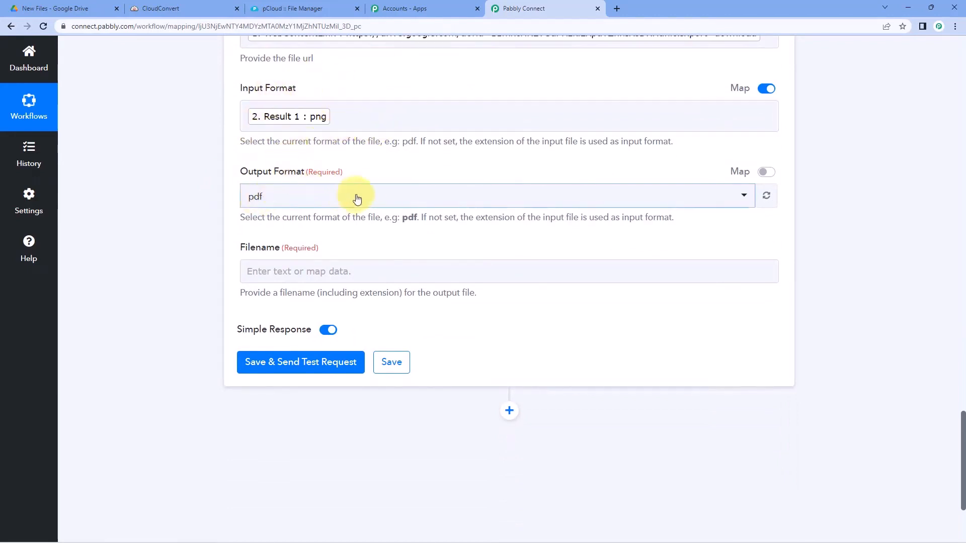
click(280, 196)
scroll(179, 231, down, 2)
scroll(320, 194, down, 1)
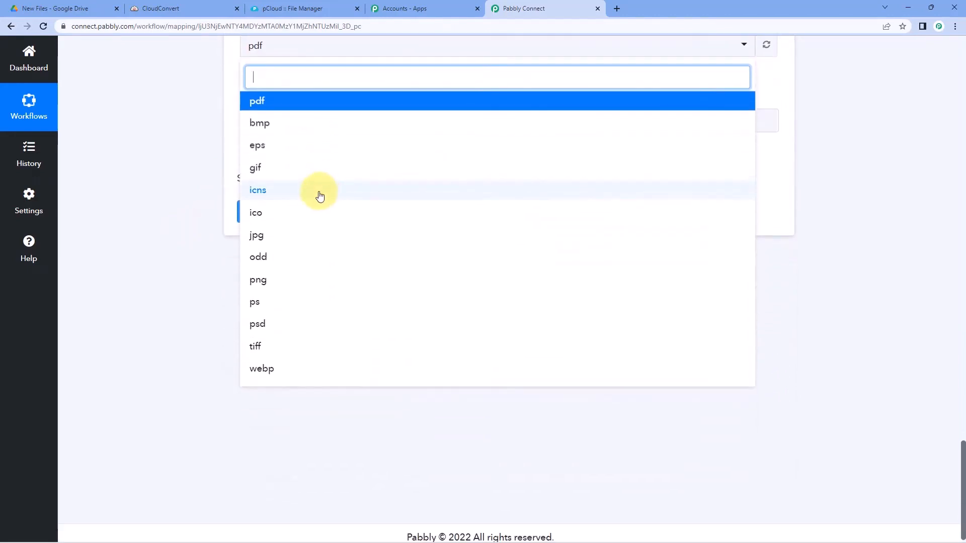
scroll(321, 194, up, 2)
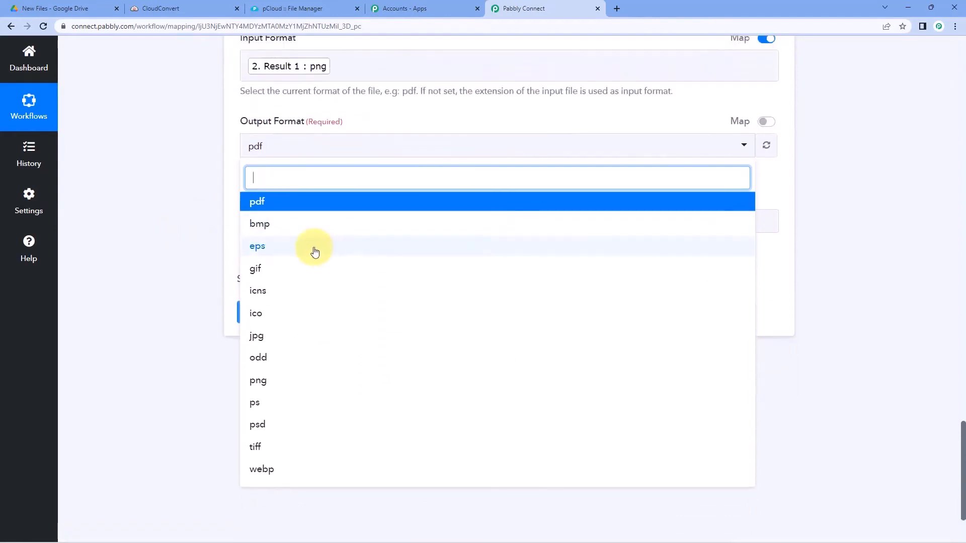
click(260, 206)
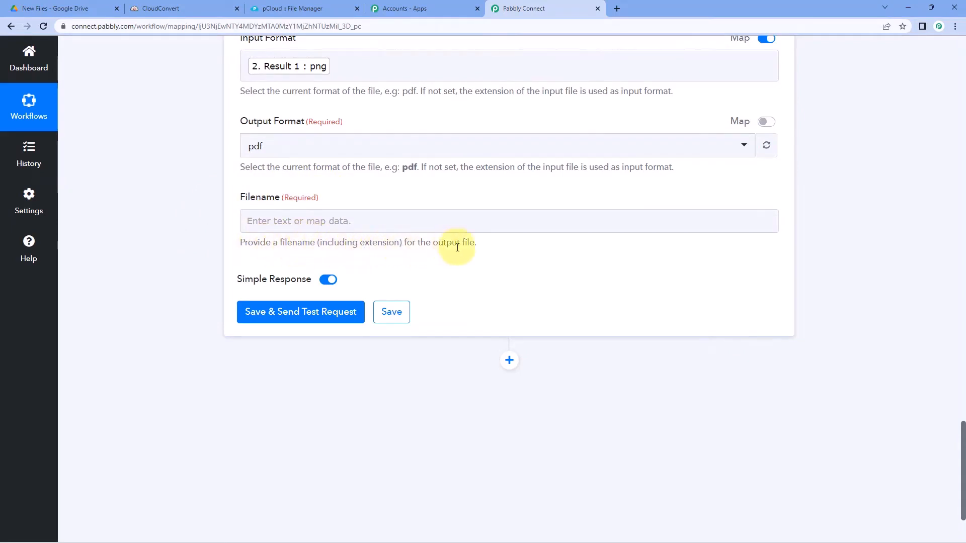
Examine the Result 0 value in the Split Text response as the base name for the converted file.
scroll(373, 196, up, 1)
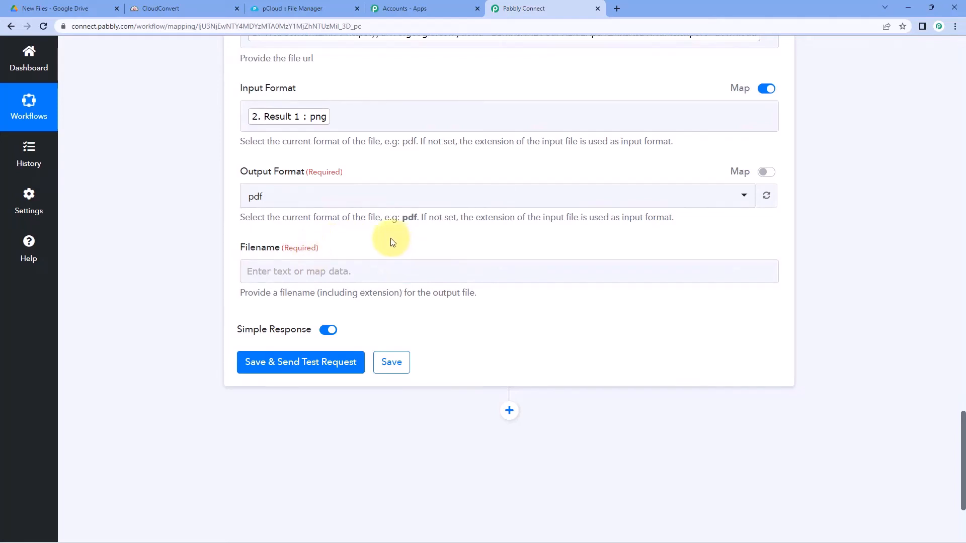
scroll(453, 165, up, 4)
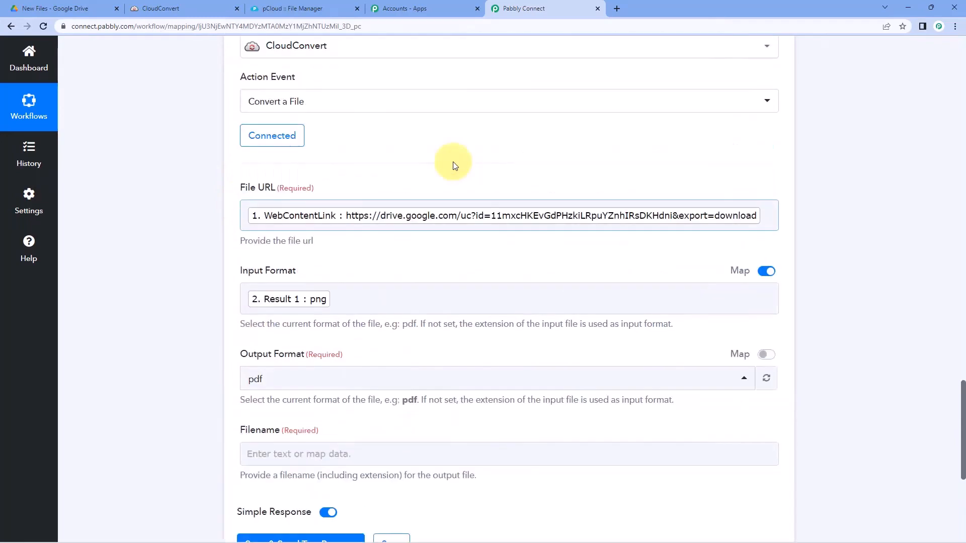
scroll(454, 166, up, 8)
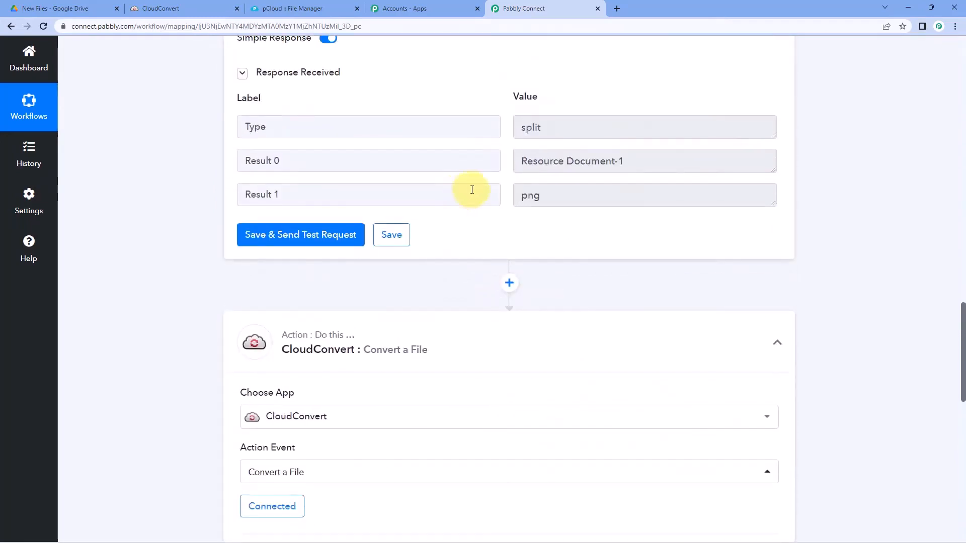
drag(639, 165, 521, 165)
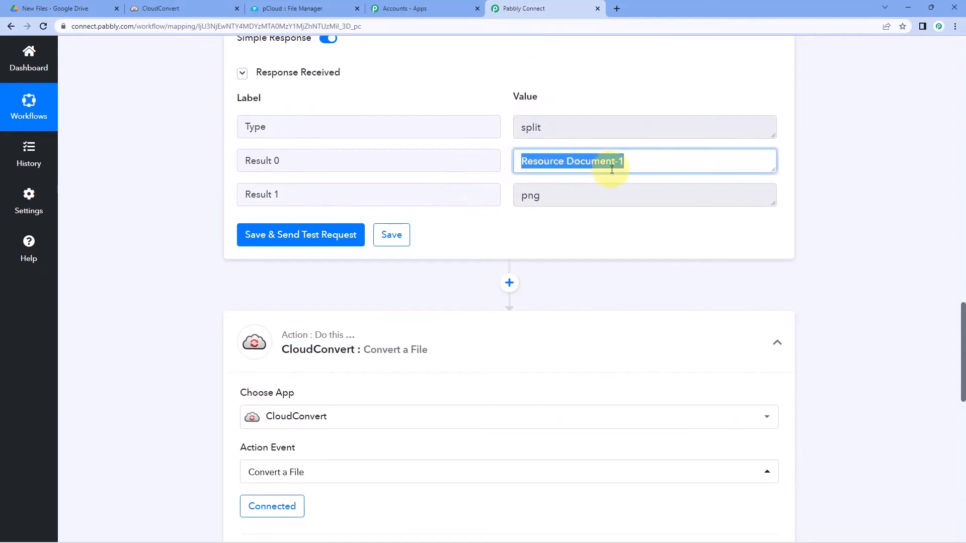
click(631, 163)
drag(631, 163, 519, 161)
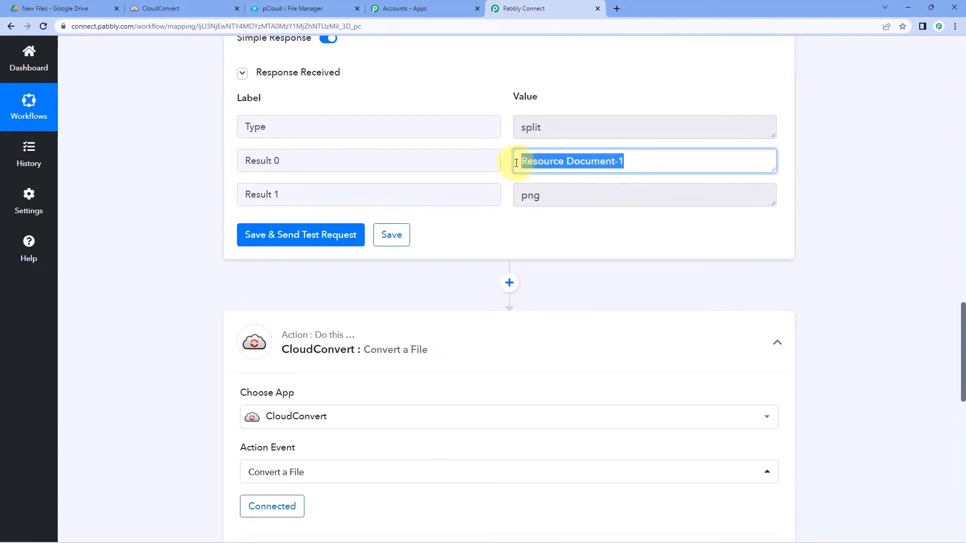
click(645, 159)
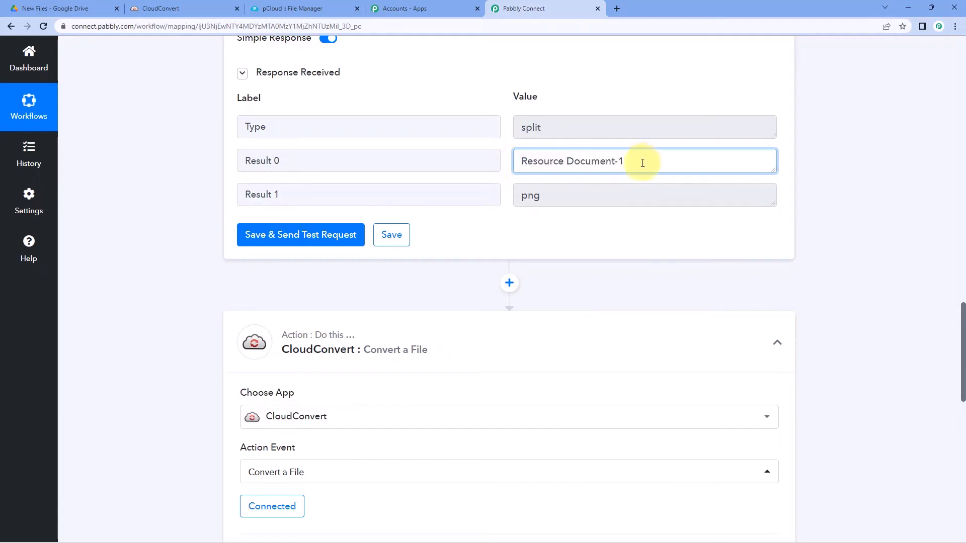
drag(639, 165, 496, 168)
click(194, 286)
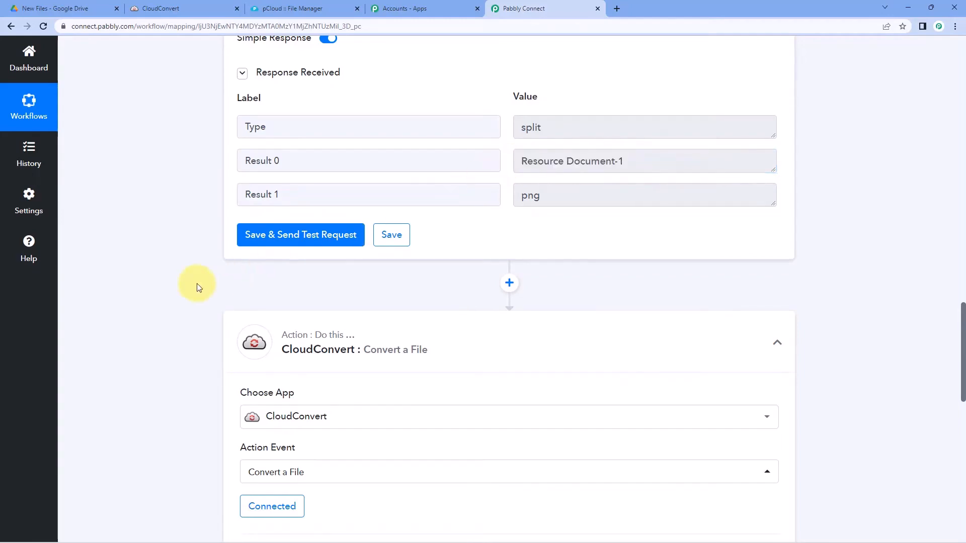
Set the Filename to Result 0 from the Split Text step followed by .pdf, and save and test the Convert a File action.
scroll(189, 281, down, 10)
scroll(226, 263, down, 1)
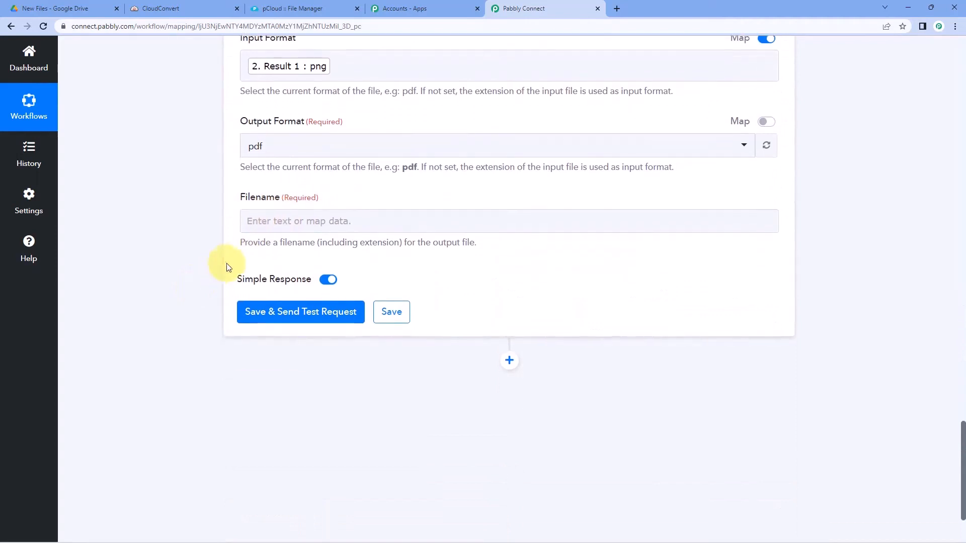
click(279, 218)
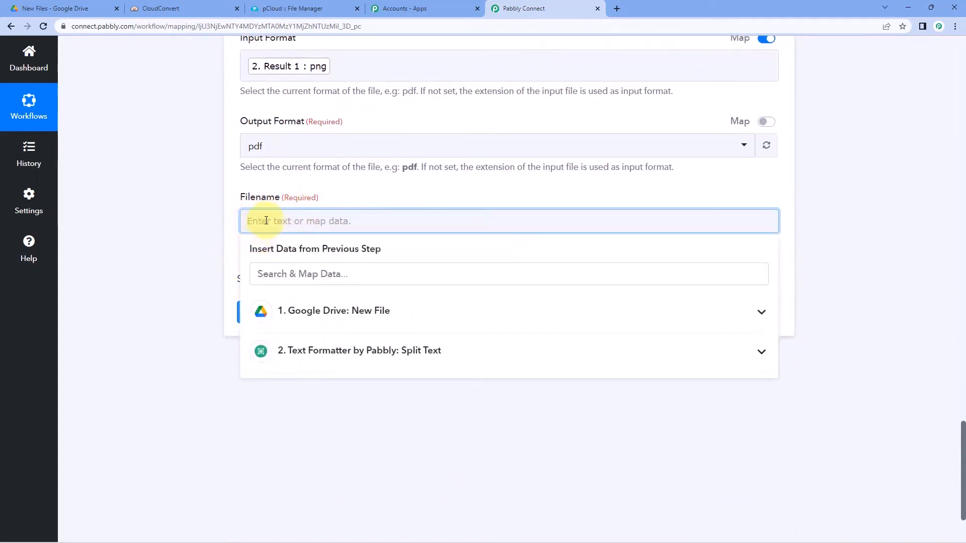
click(340, 355)
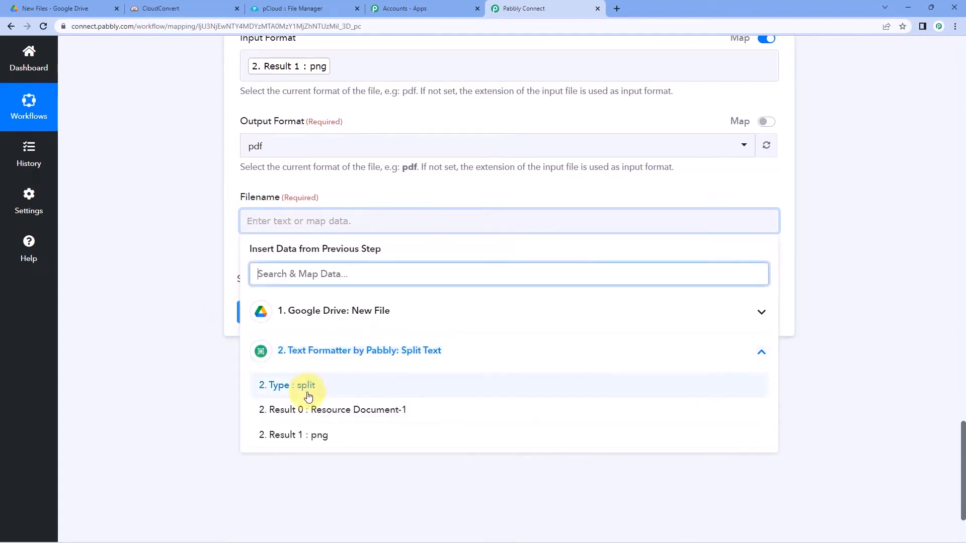
click(310, 410)
click(159, 258)
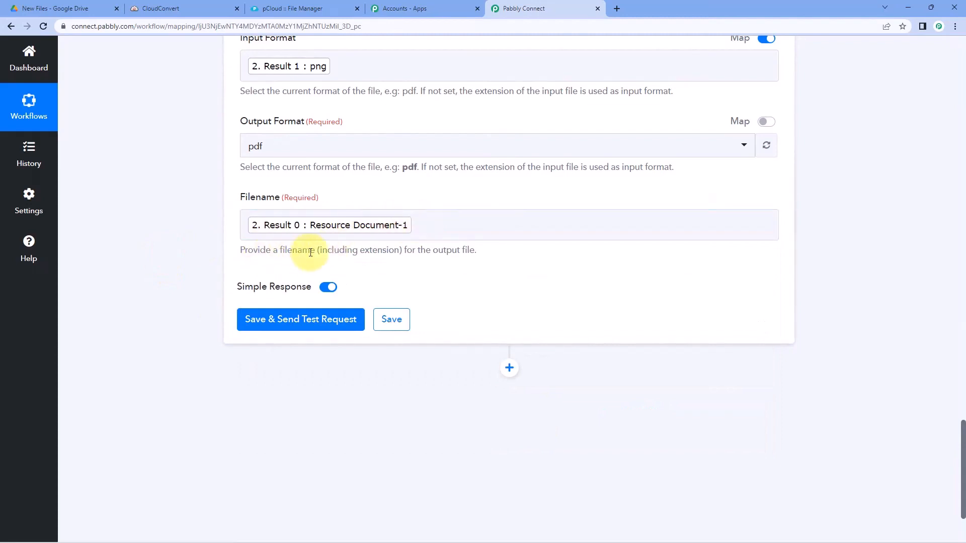
drag(319, 250, 407, 259)
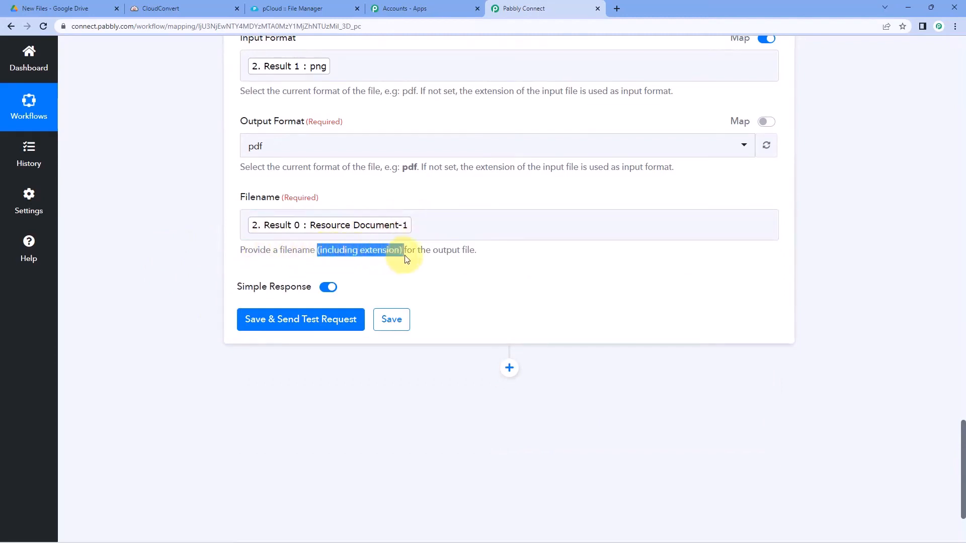
click(424, 219)
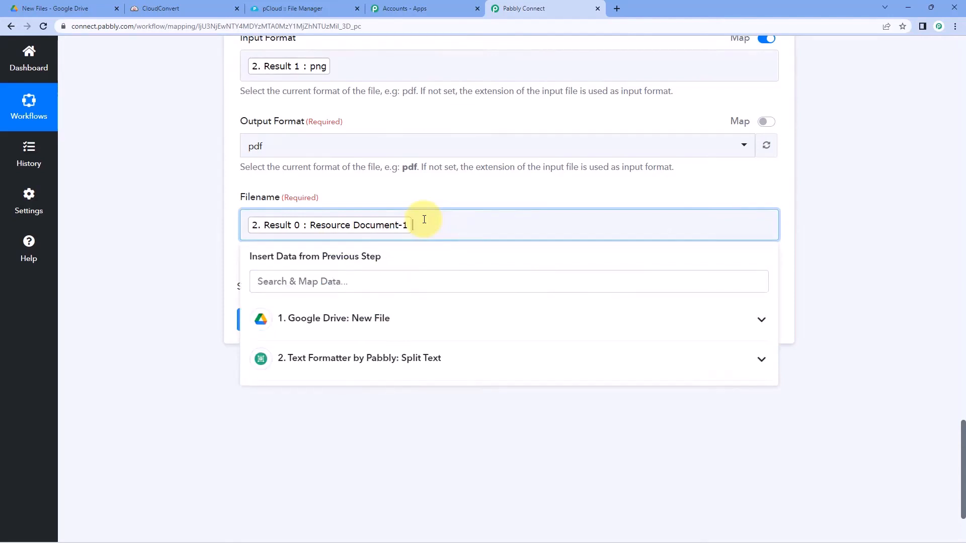
text(.pdf)
click(428, 196)
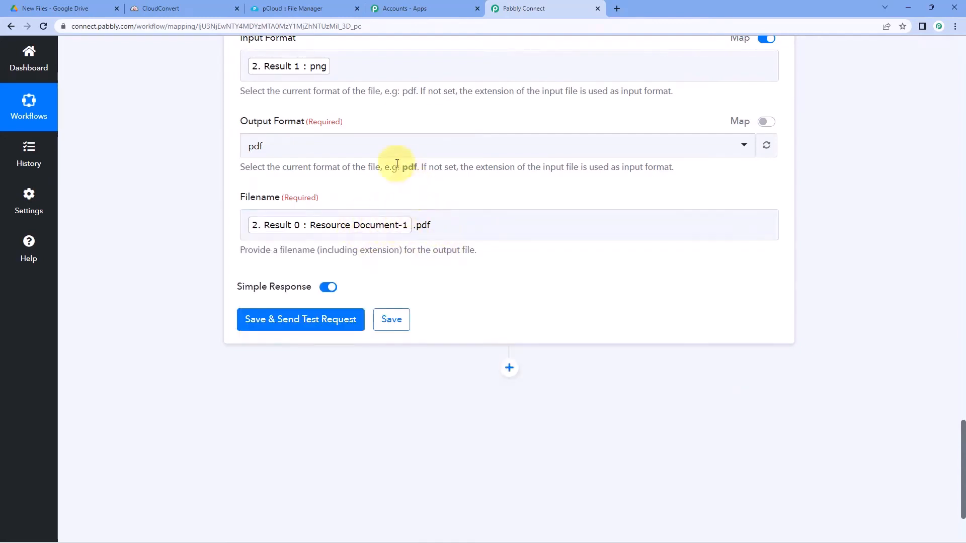
click(291, 322)
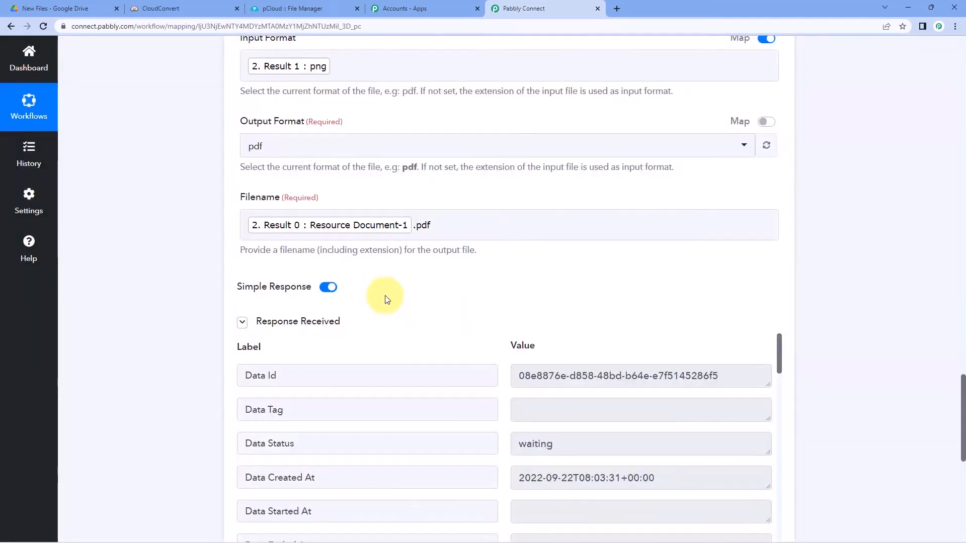
Review the CloudConvert test response and compare the action's mapped fields with the source file in the Google Drive New Files folder.
scroll(397, 271, down, 2)
scroll(408, 244, down, 1)
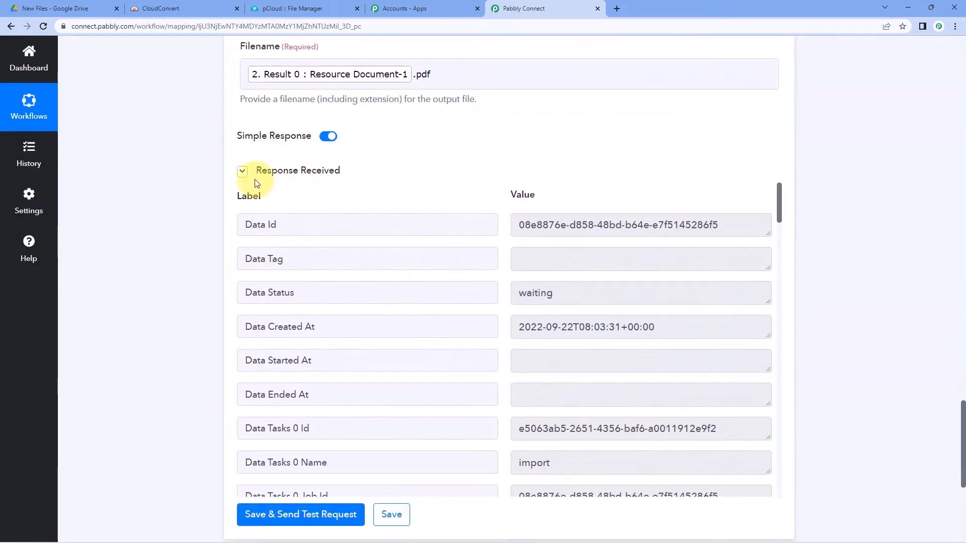
scroll(452, 153, down, 1)
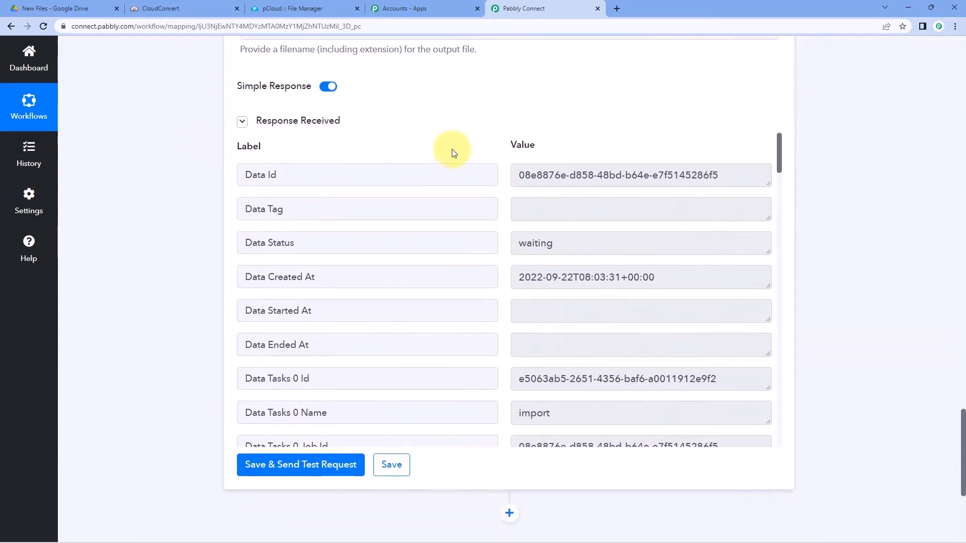
scroll(478, 185, down, 3)
scroll(494, 227, down, 6)
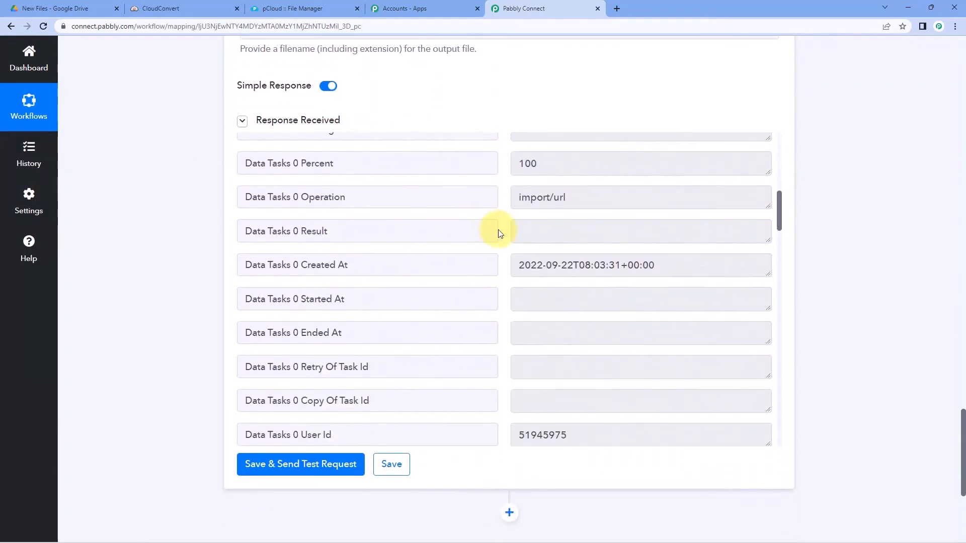
scroll(499, 230, up, 9)
scroll(495, 159, up, 1)
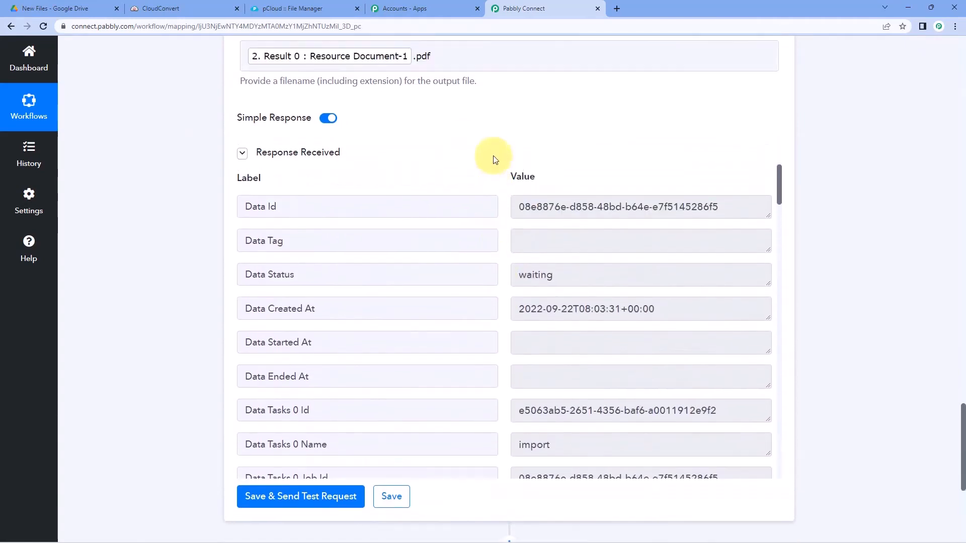
scroll(495, 159, up, 9)
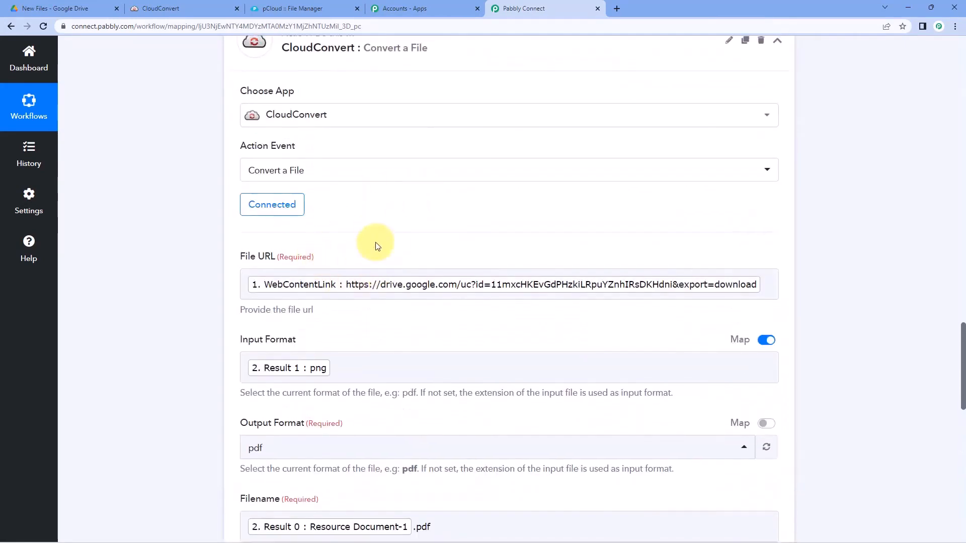
scroll(375, 243, up, 1)
click(55, 8)
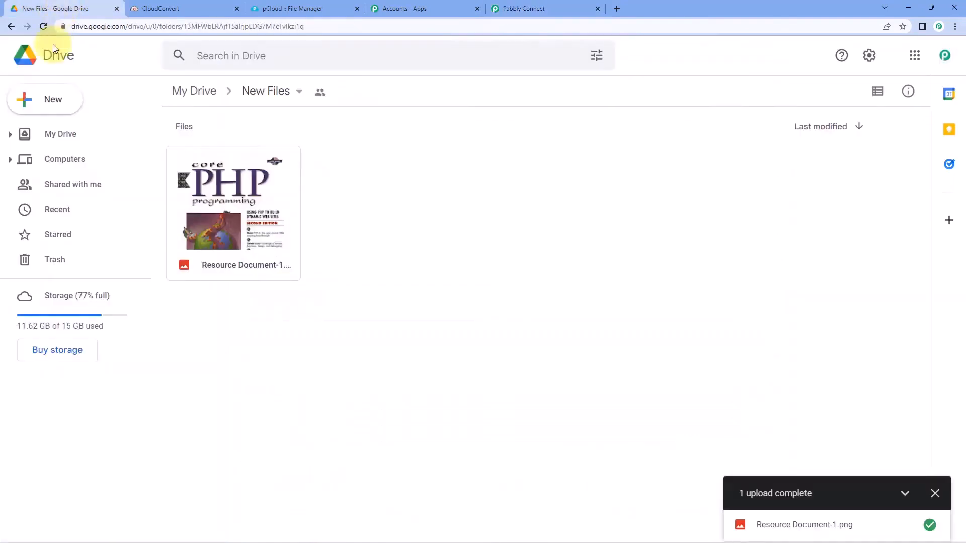
click(531, 6)
scroll(198, 249, down, 3)
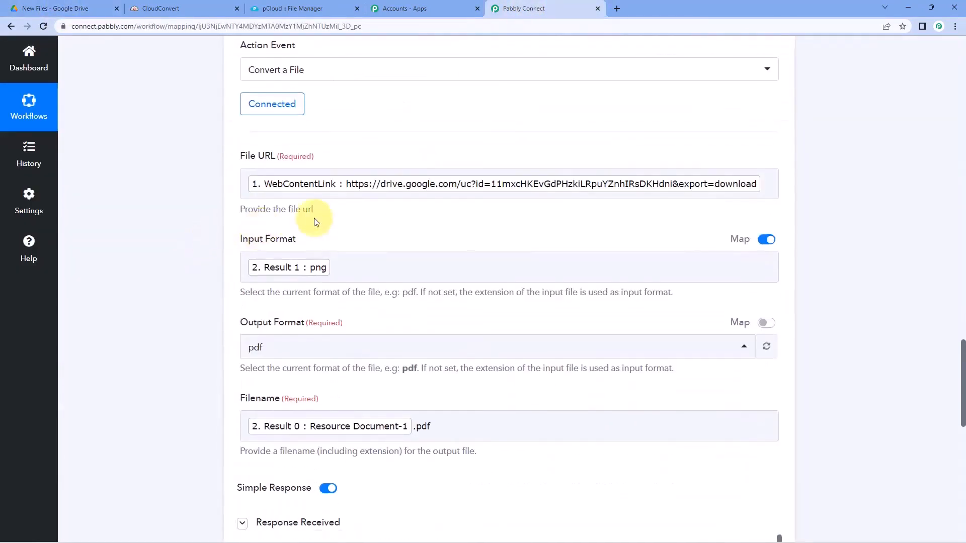
Examine the Convert a File test response for the Data Tasks 0 Job Id value.
scroll(371, 233, down, 7)
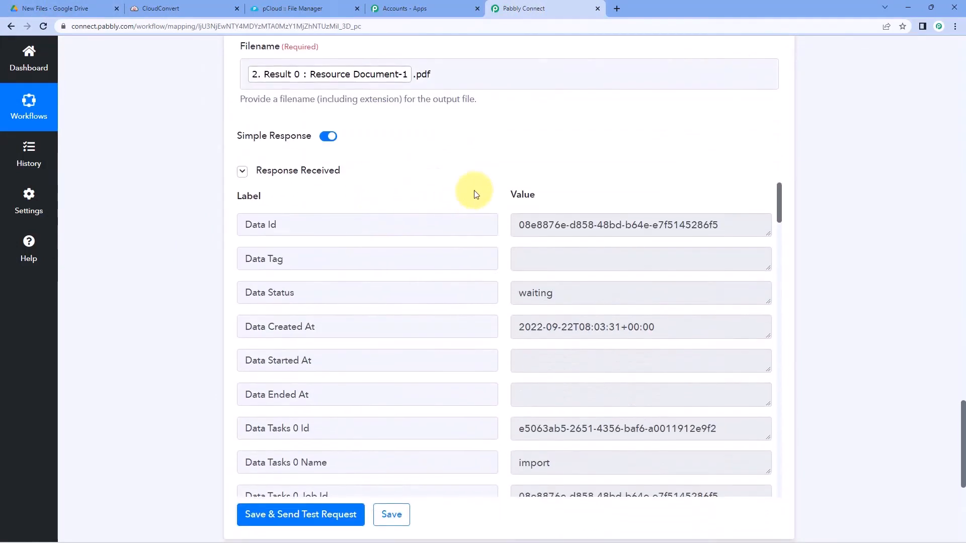
scroll(476, 194, down, 3)
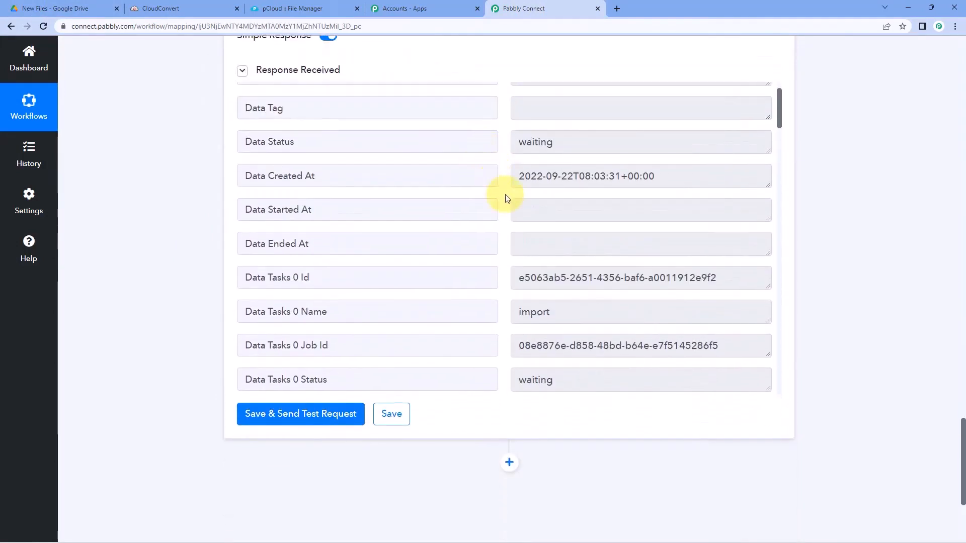
scroll(506, 198, up, 1)
scroll(506, 198, down, 10)
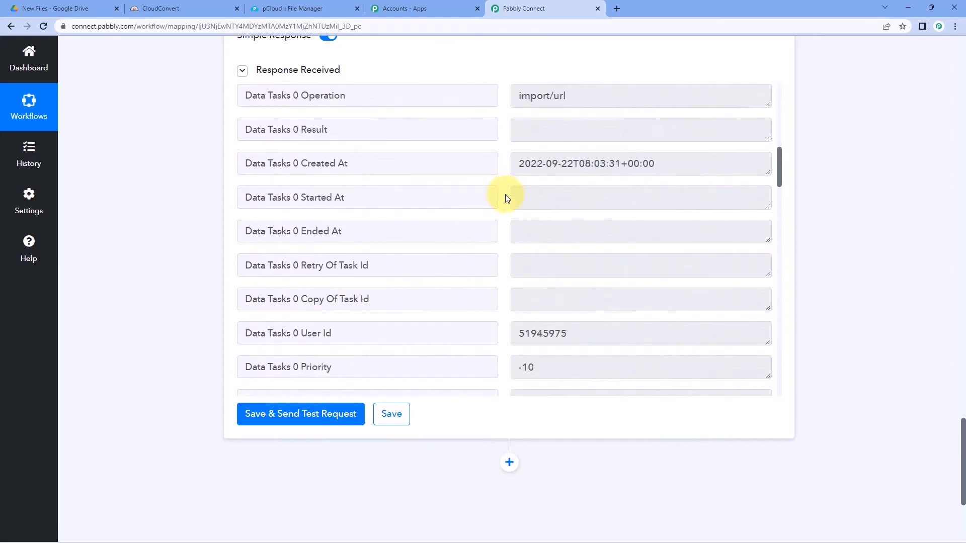
scroll(507, 197, down, 4)
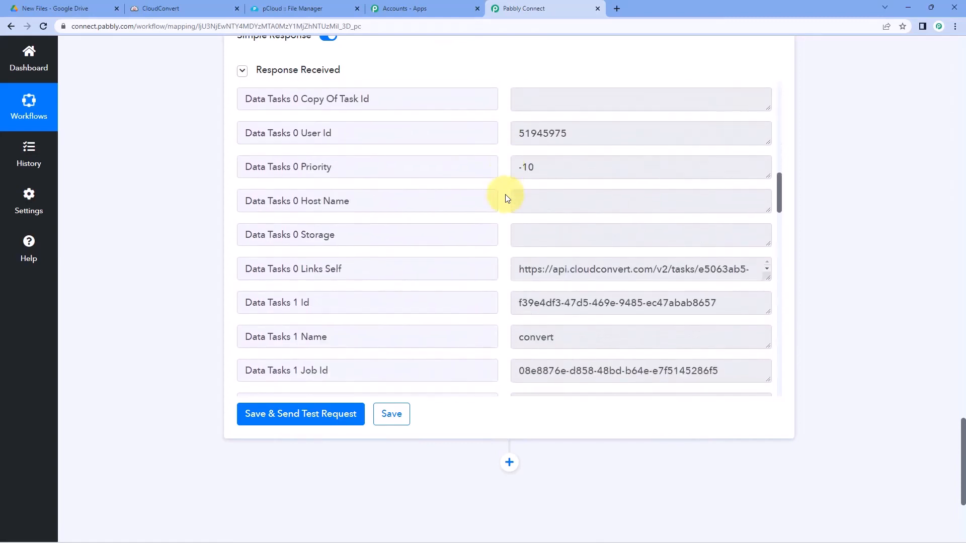
scroll(507, 197, up, 14)
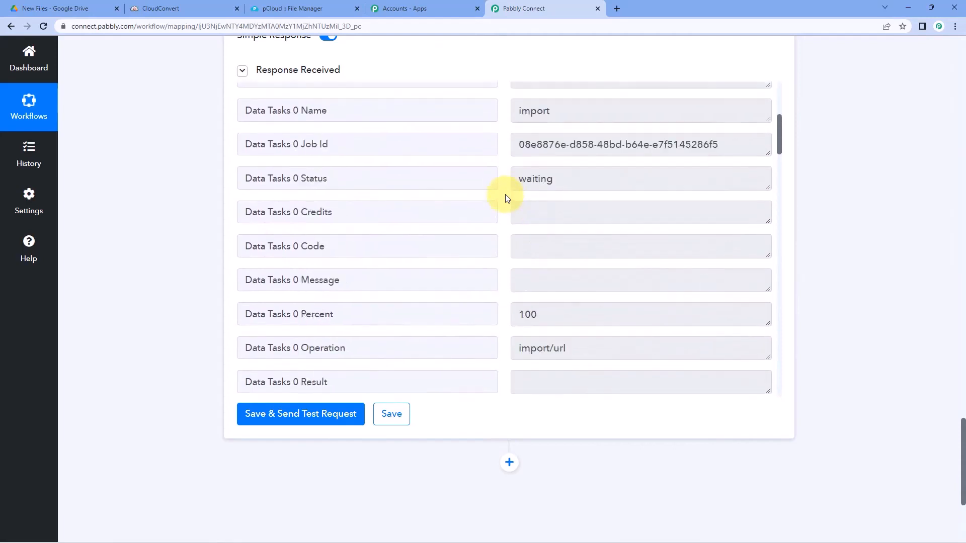
scroll(505, 179, up, 2)
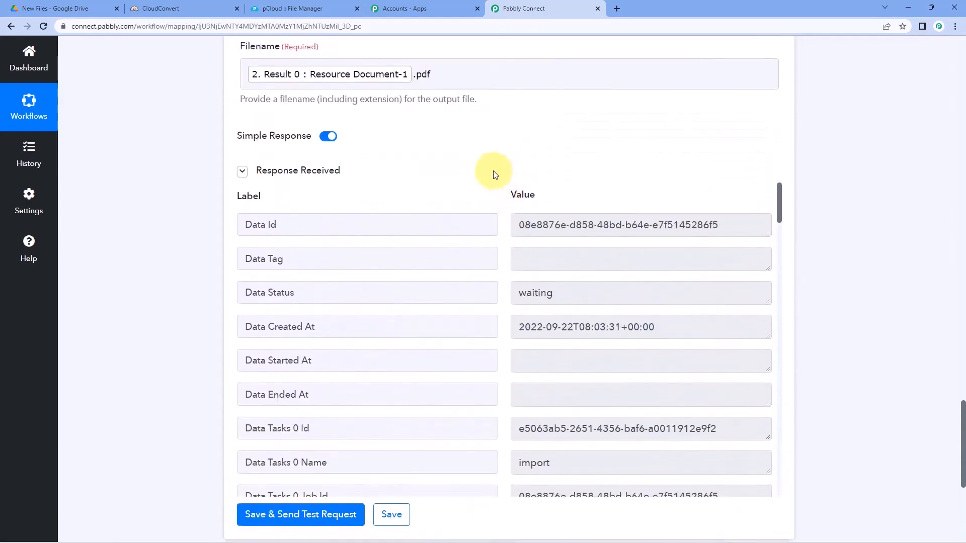
scroll(493, 174, down, 1)
scroll(504, 208, down, 1)
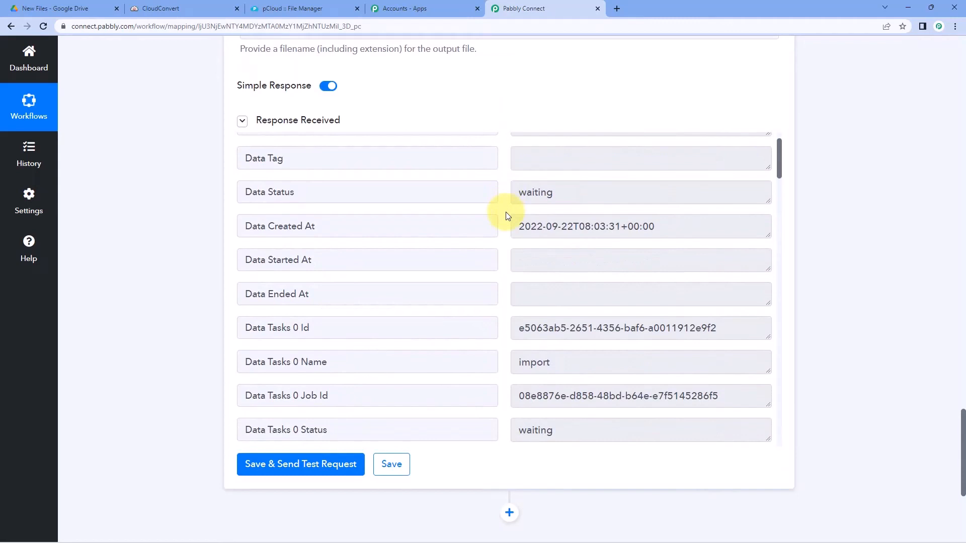
scroll(507, 215, down, 2)
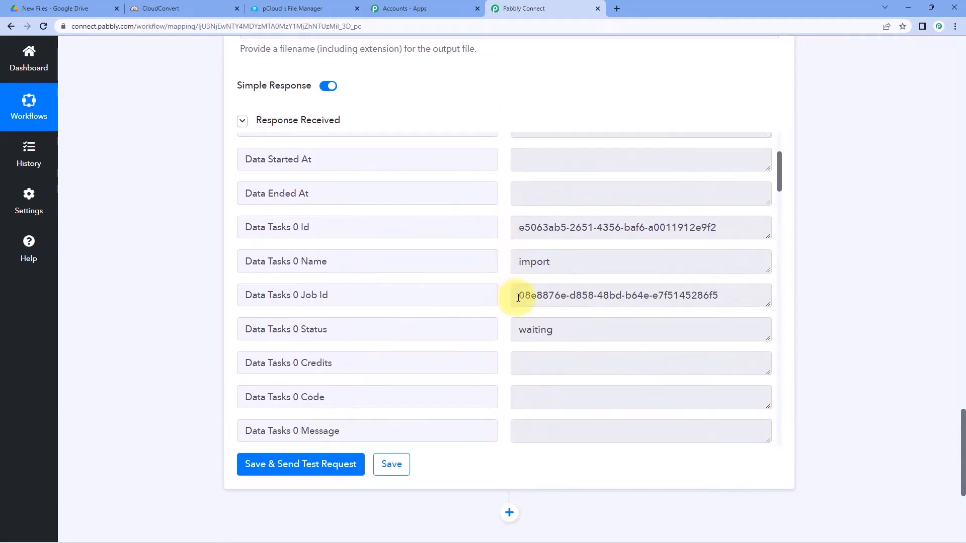
drag(519, 298, 709, 304)
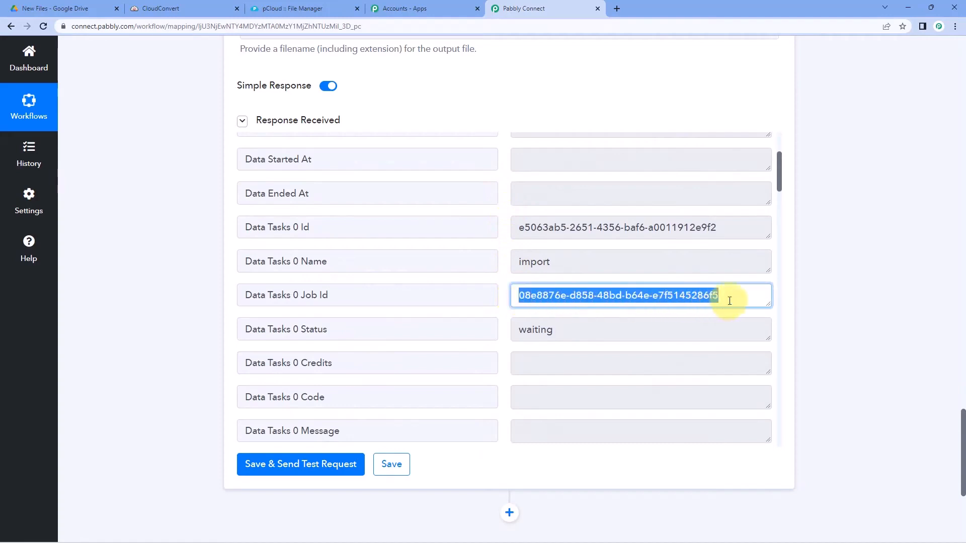
click(505, 286)
drag(520, 295, 722, 296)
click(815, 279)
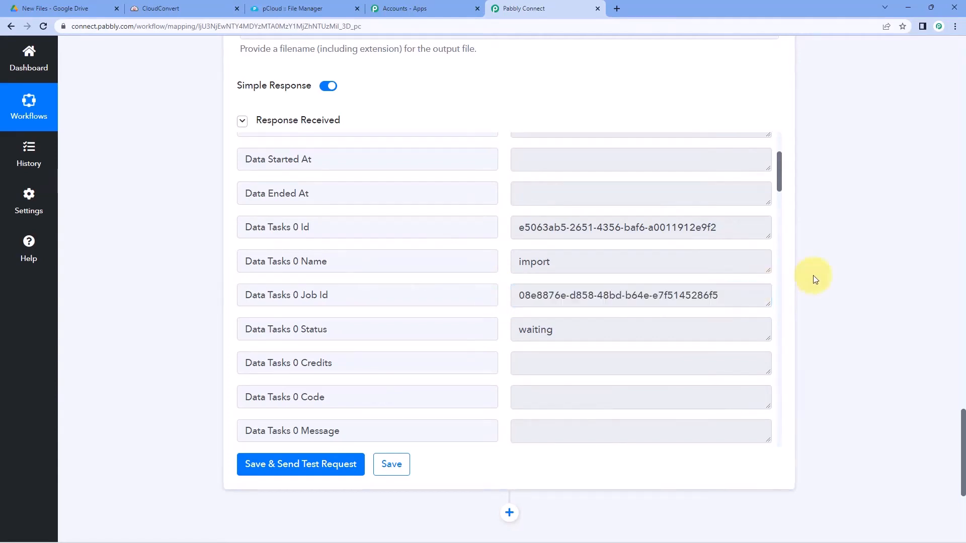
Add a CloudConvert action with the Get Job Details event and link it to the existing CloudConvert #8 connection.
scroll(813, 276, down, 5)
click(509, 251)
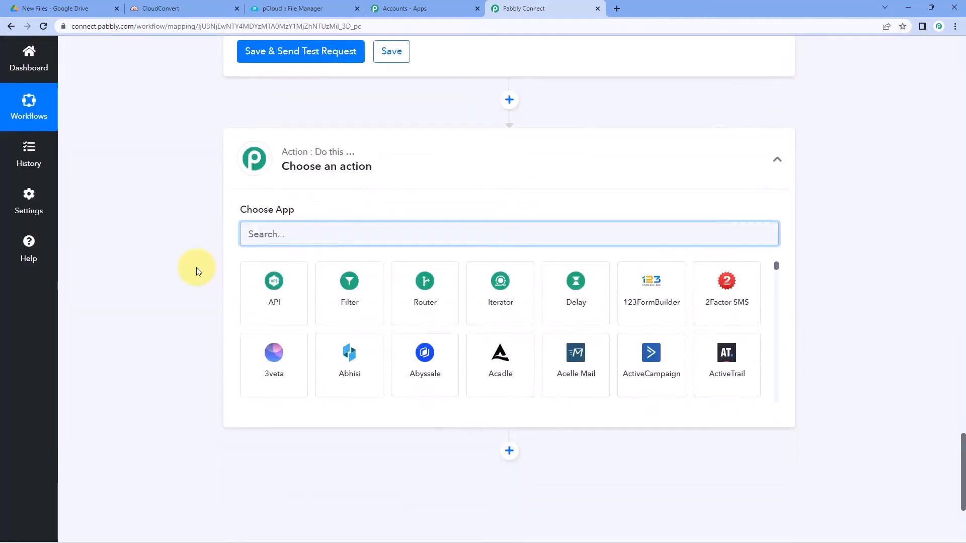
text(Cloud)
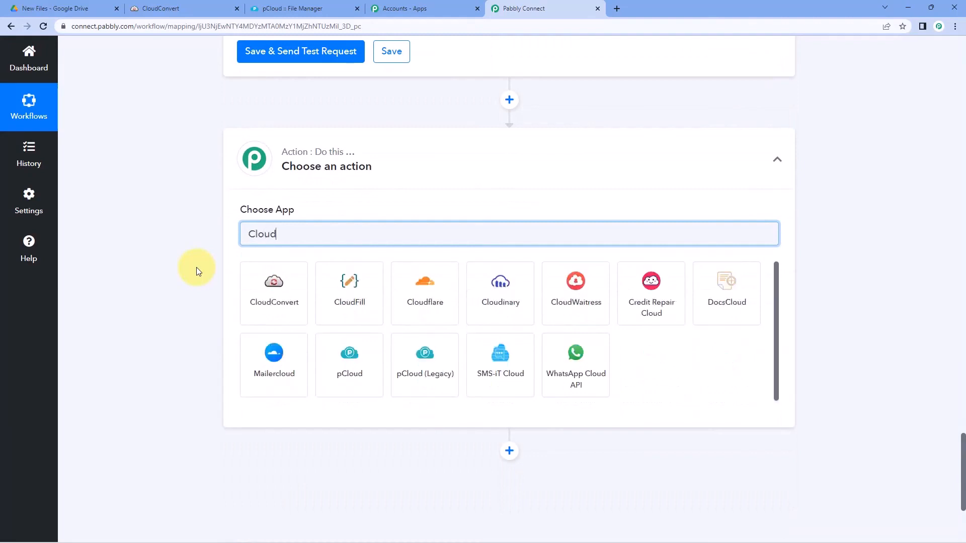
click(281, 294)
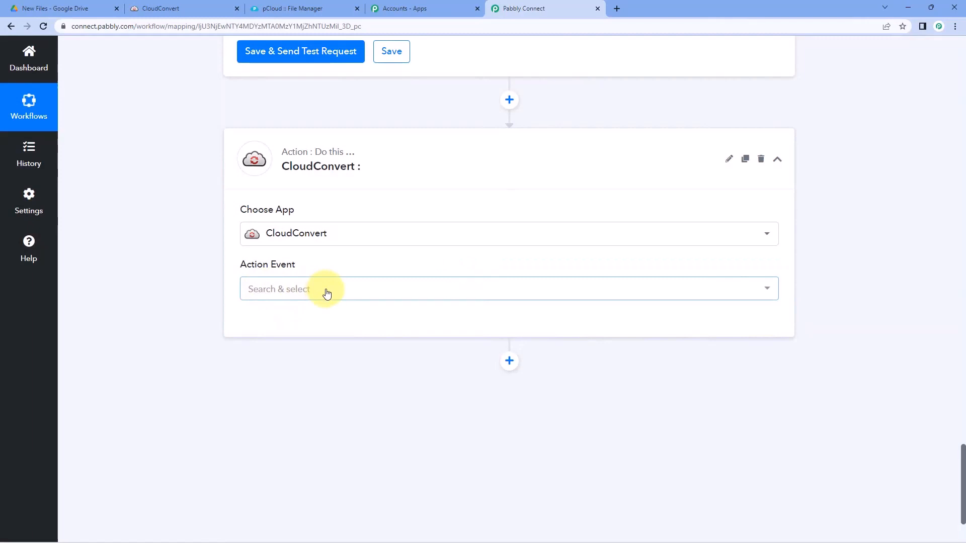
click(327, 293)
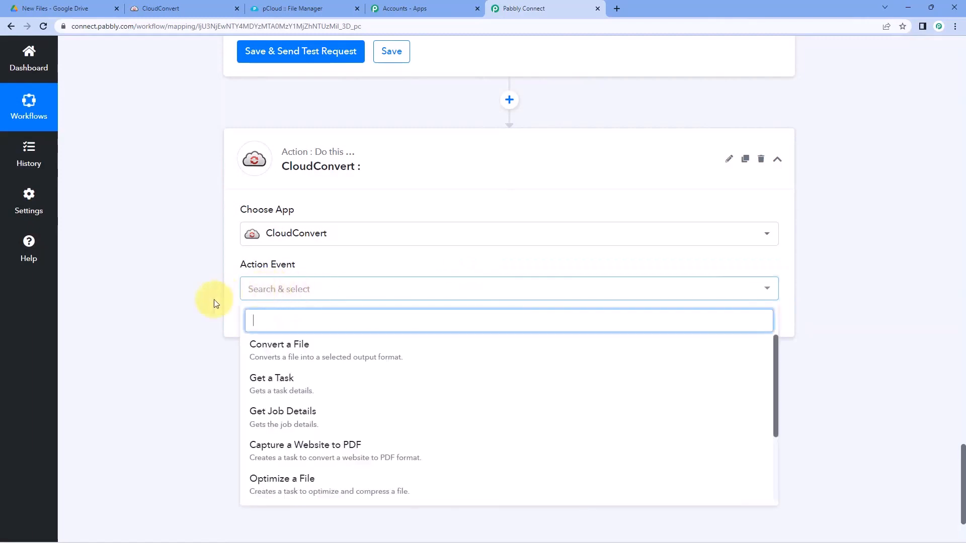
scroll(216, 302, down, 1)
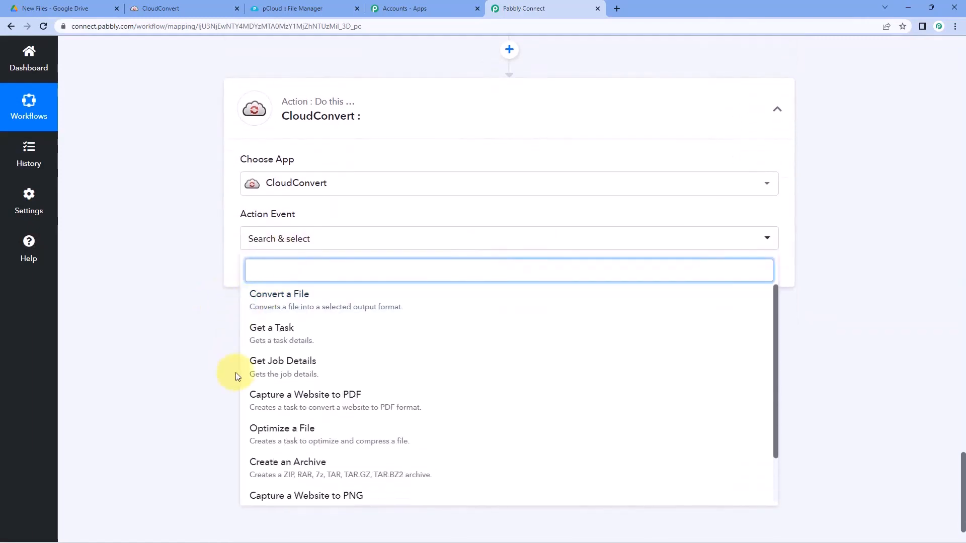
click(276, 370)
click(281, 278)
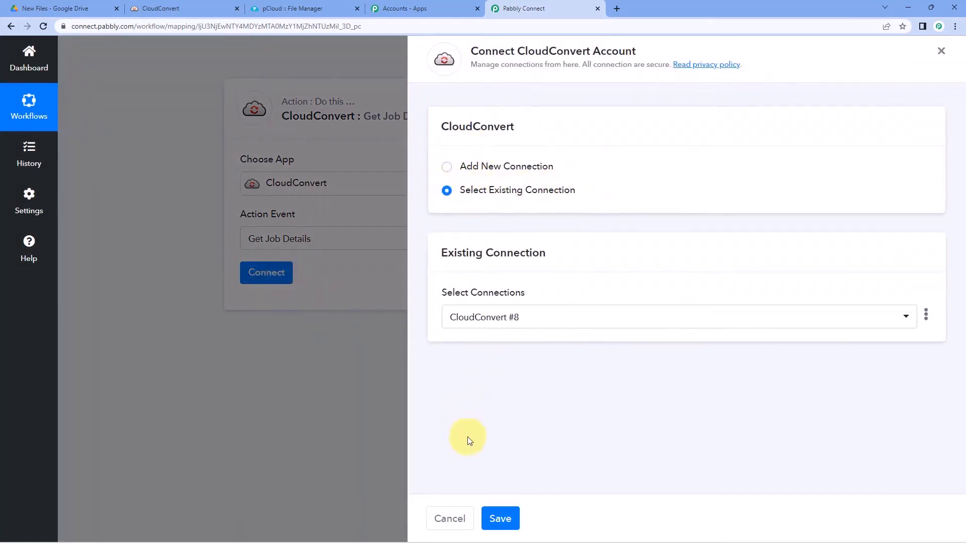
click(503, 523)
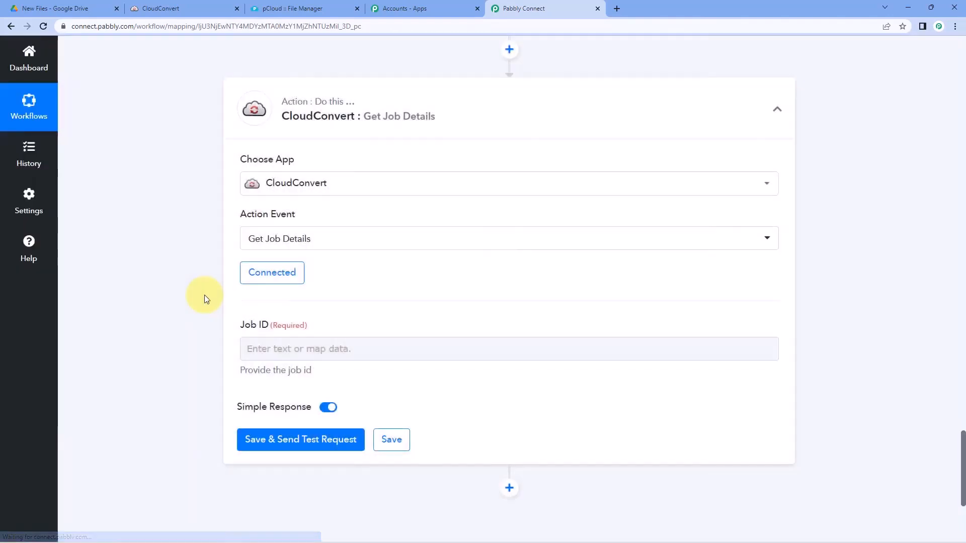
Map the Job ID of the Get Job Details action to Data Tasks 0 Job Id from the Convert a File step.
scroll(201, 294, up, 1)
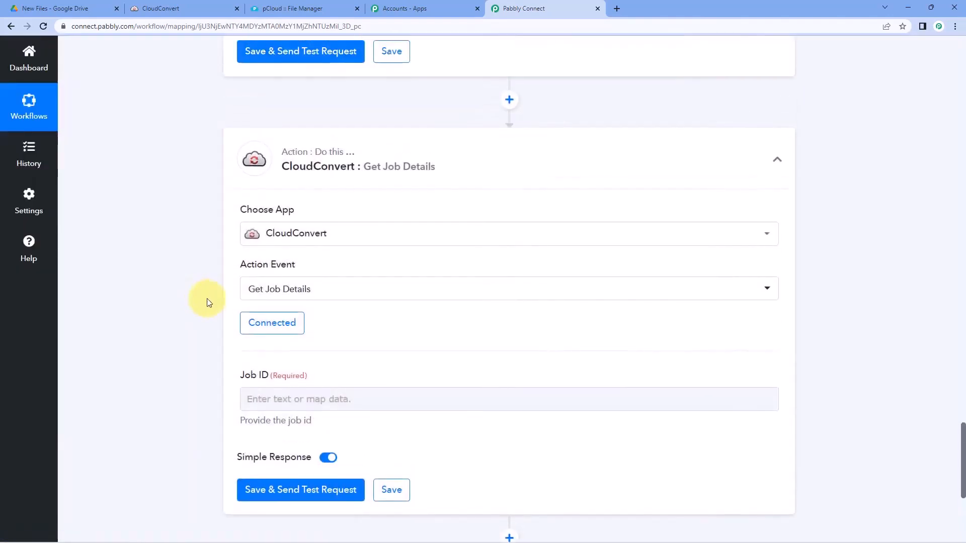
scroll(388, 345, up, 8)
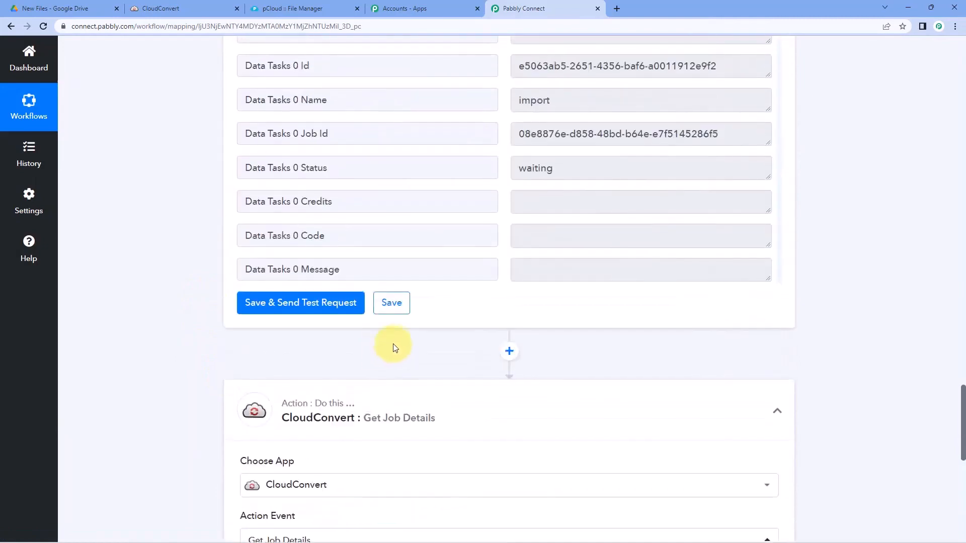
scroll(518, 313, up, 3)
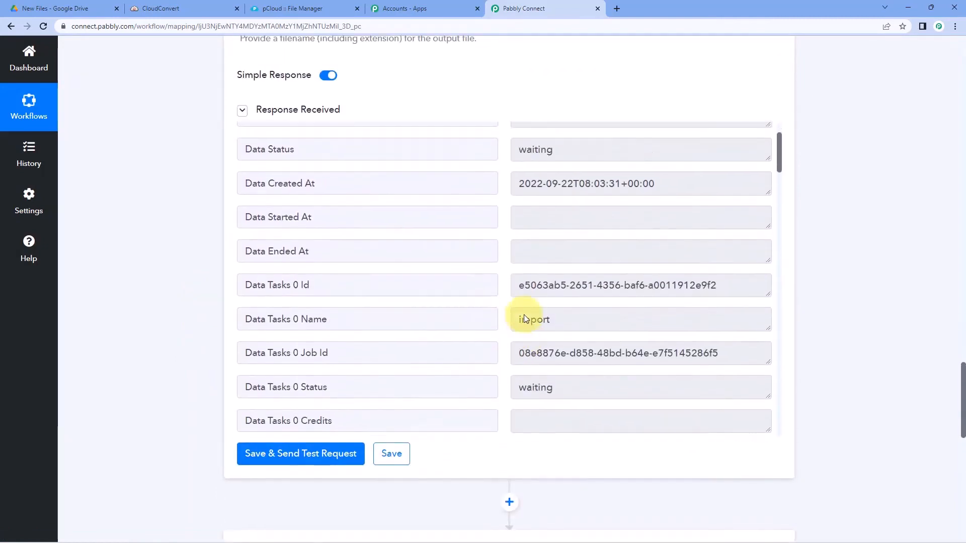
scroll(516, 302, down, 2)
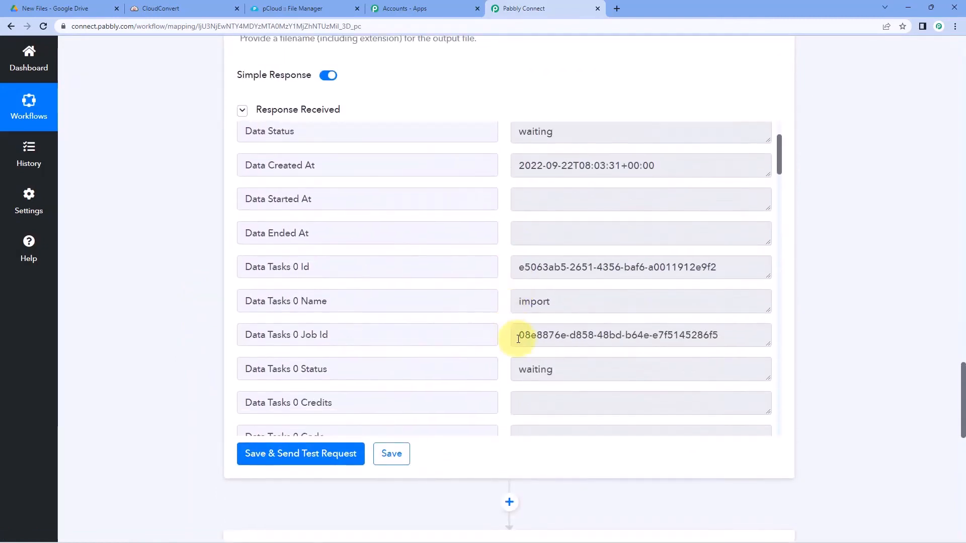
drag(520, 338, 725, 335)
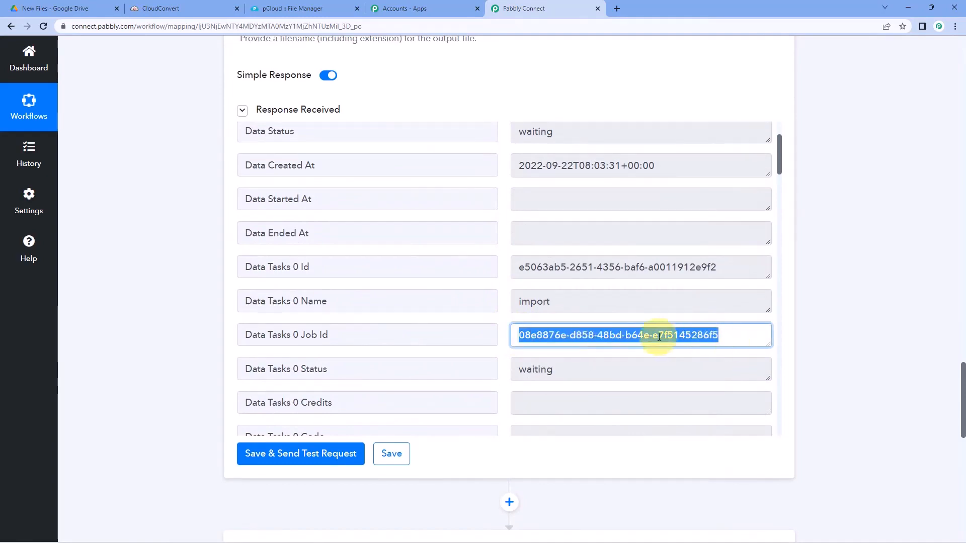
scroll(147, 327, down, 10)
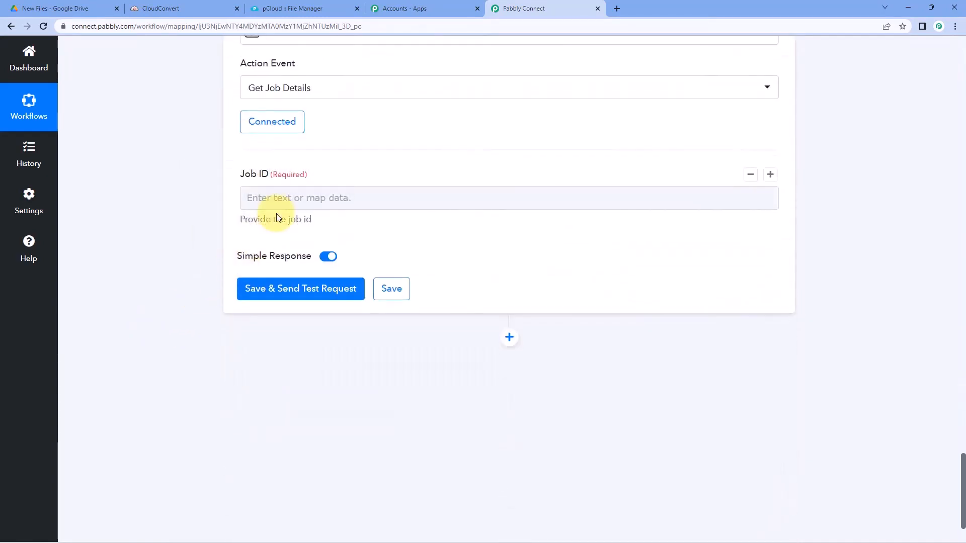
click(277, 201)
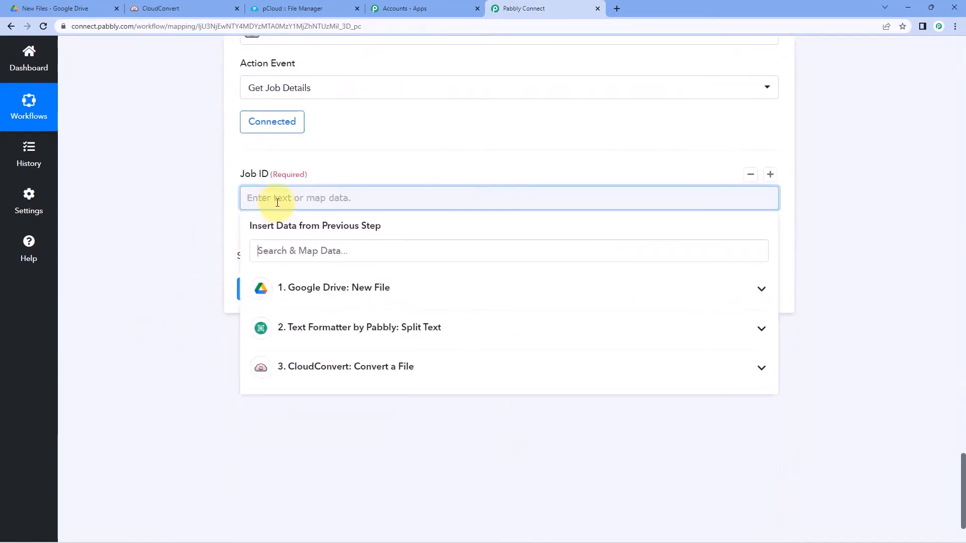
click(332, 368)
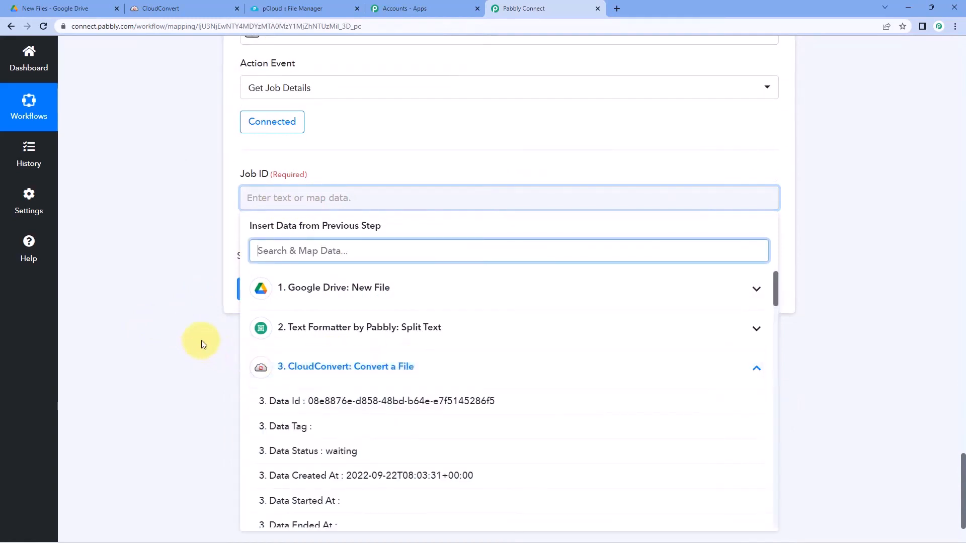
scroll(325, 383, down, 2)
scroll(328, 382, down, 2)
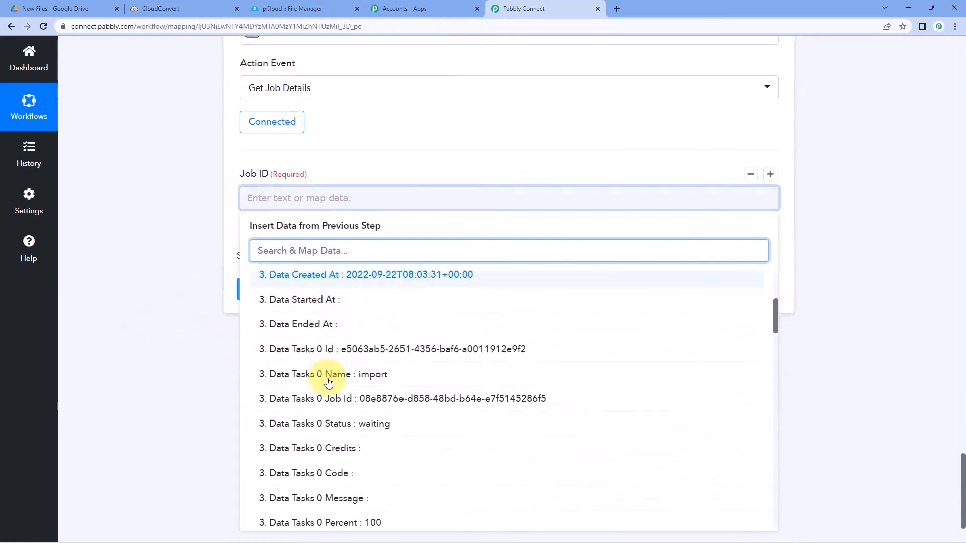
click(276, 397)
click(192, 227)
scroll(192, 227, up, 2)
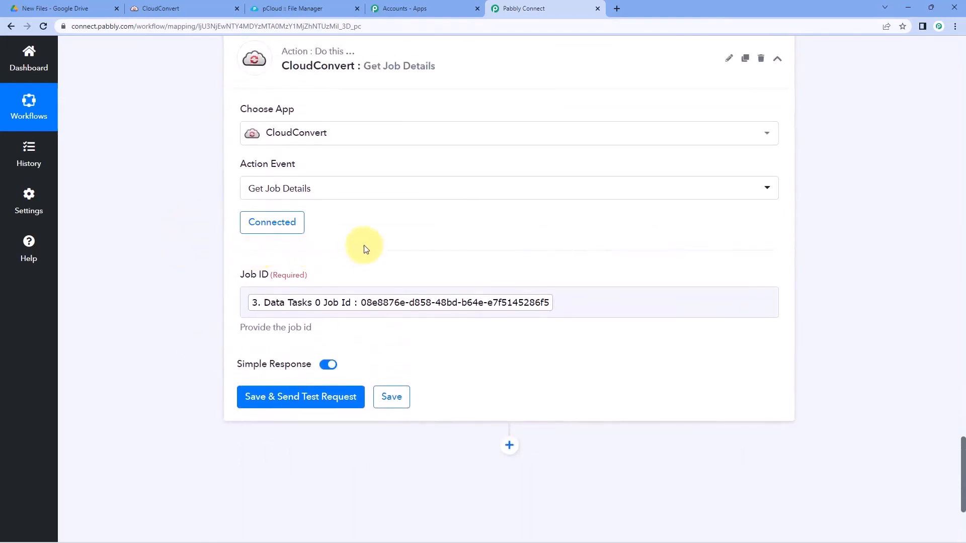
Save and test the Get Job Details action, and review its response for the converted file's details.
click(305, 398)
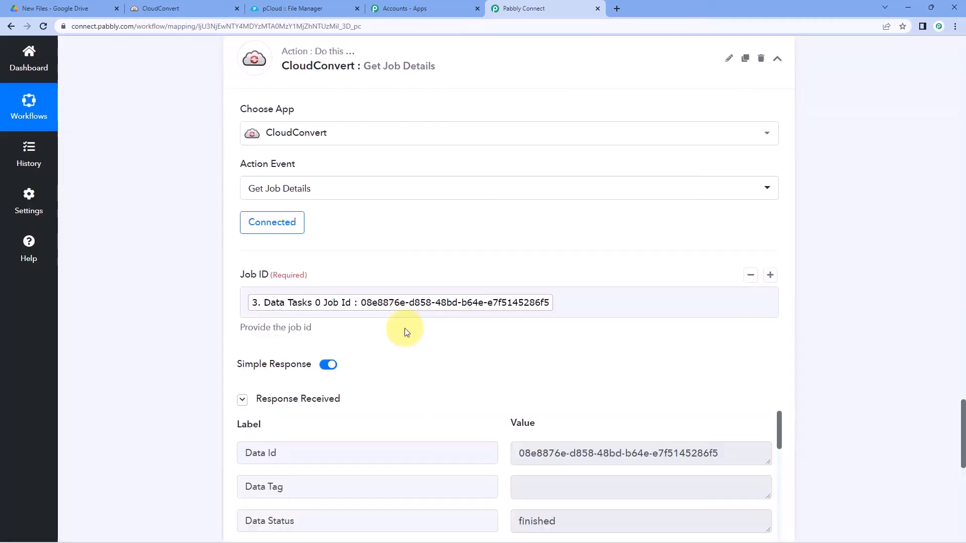
scroll(405, 332, down, 1)
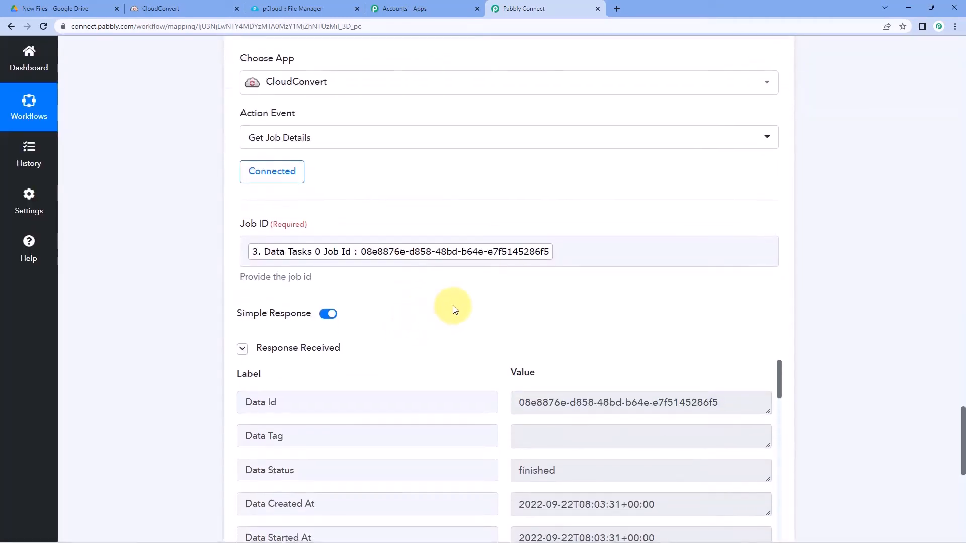
scroll(453, 304, down, 2)
scroll(481, 291, down, 3)
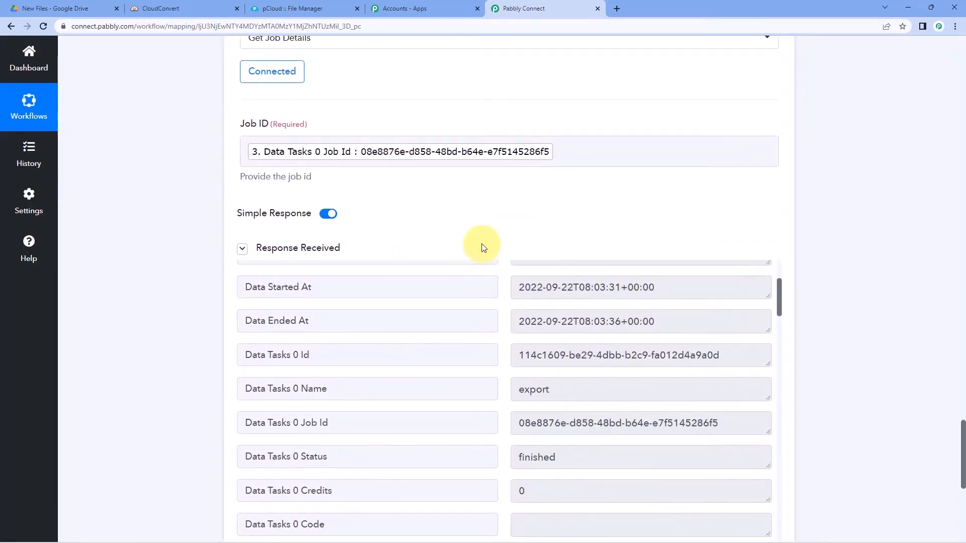
scroll(483, 246, down, 5)
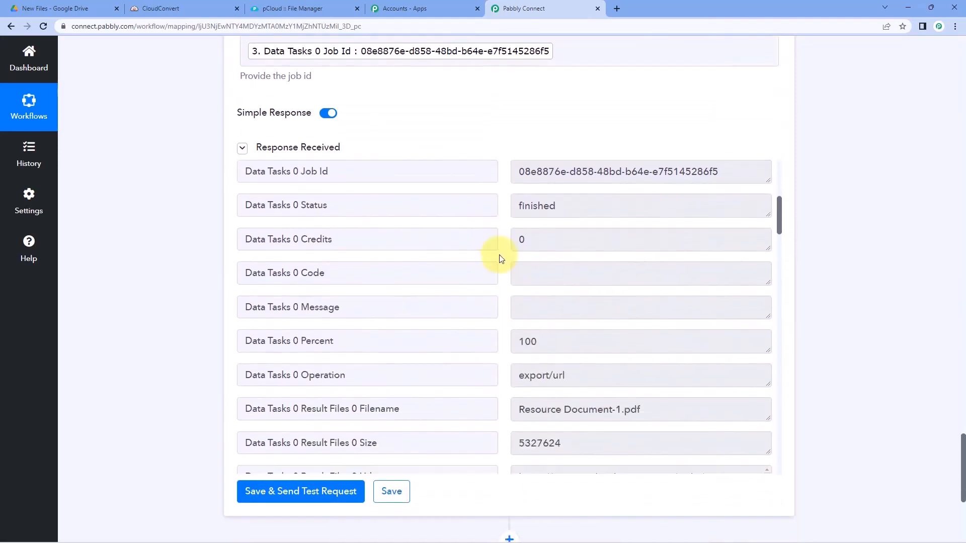
scroll(501, 259, down, 4)
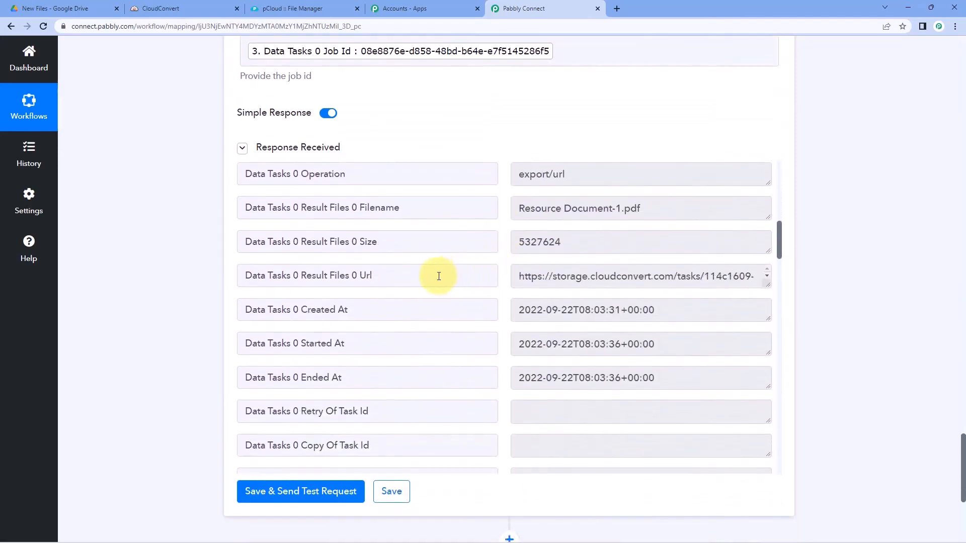
Enlarge the Data Tasks 0 Result Files 0 Url value in the Get Job Details response and copy the full URL.
drag(439, 277, 253, 278)
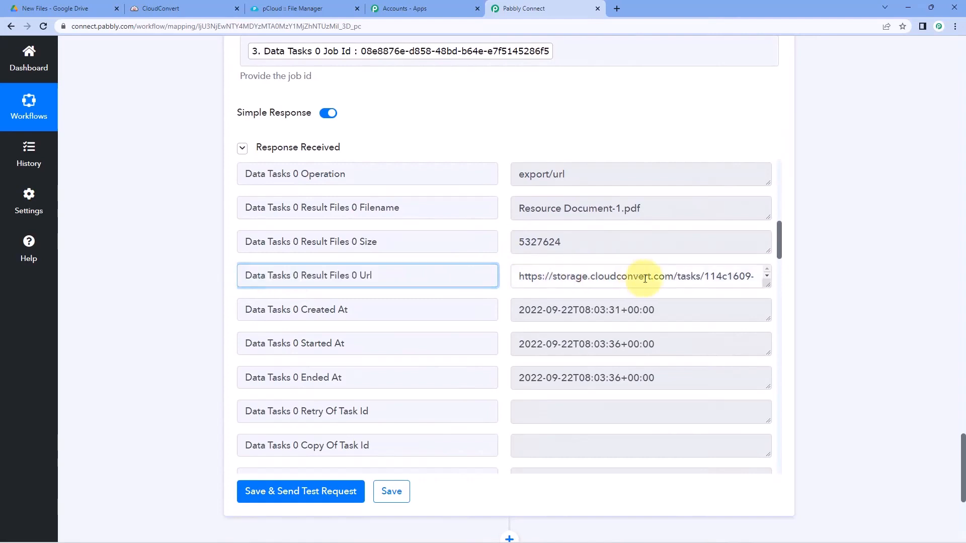
click(669, 278)
drag(768, 291, 752, 428)
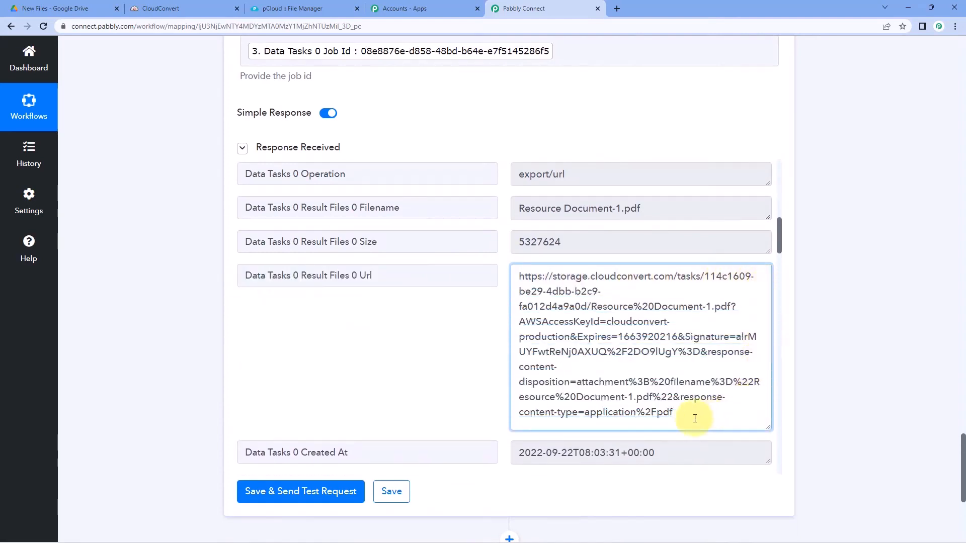
drag(695, 418, 519, 272)
key(ctrl+c)
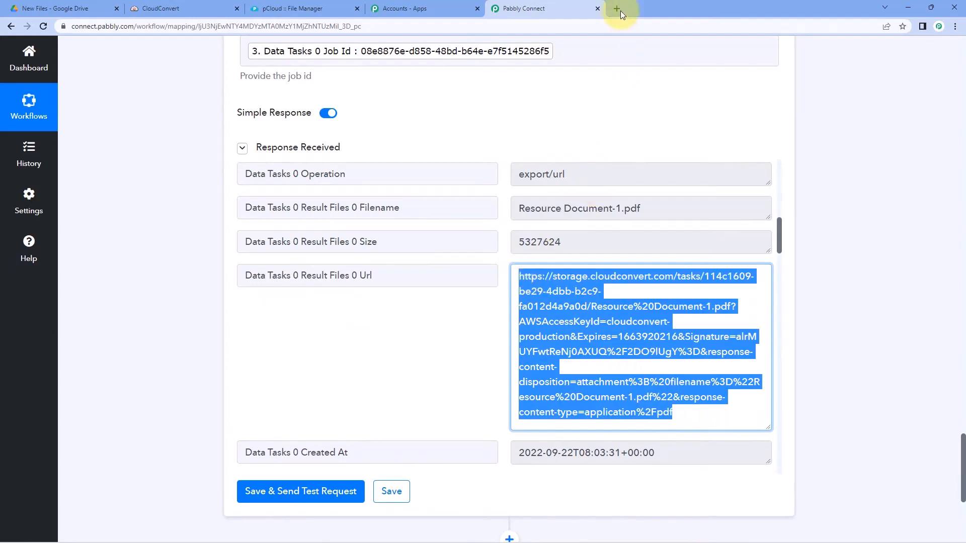
Open the copied CloudConvert file URL in a new browser tab to download the converted Resource Document-1.pdf.
click(619, 9)
key(ctrl+v)
key(Return)
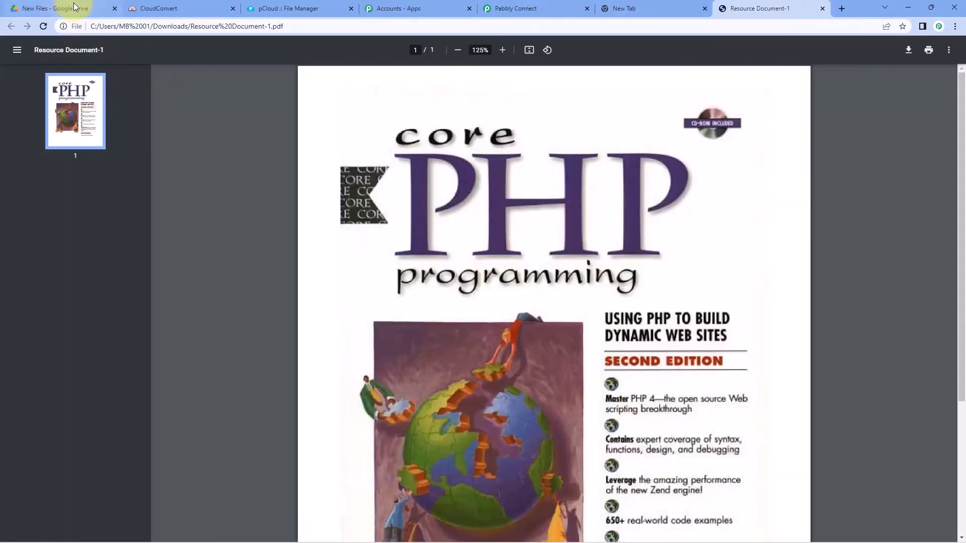
Compare the original image in the Google Drive New Files folder with the converted PDF, and close the PDF and blank tabs.
click(64, 7)
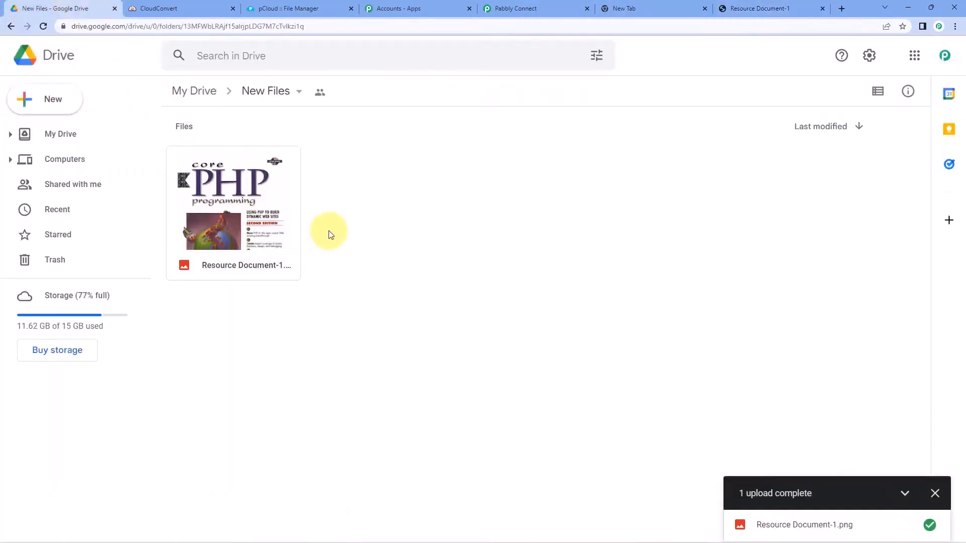
click(935, 493)
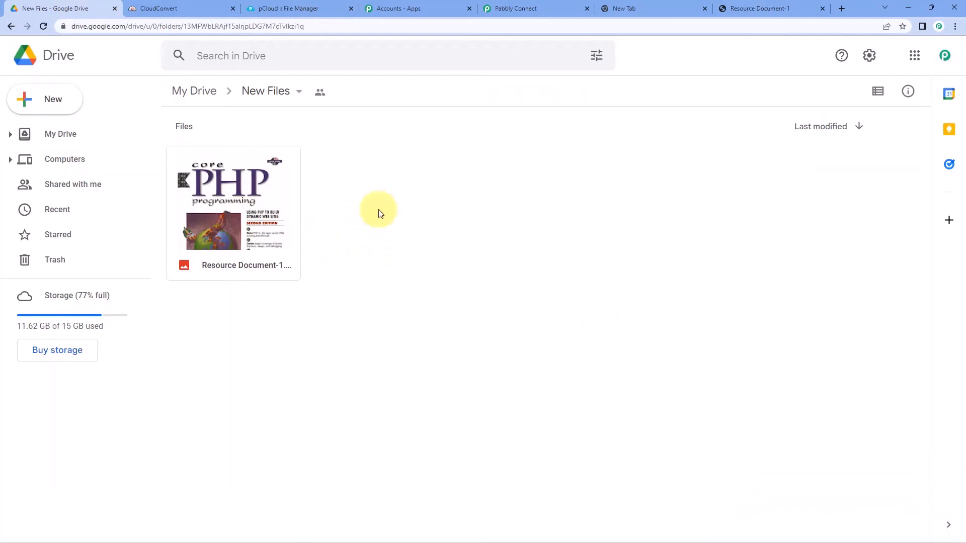
click(755, 5)
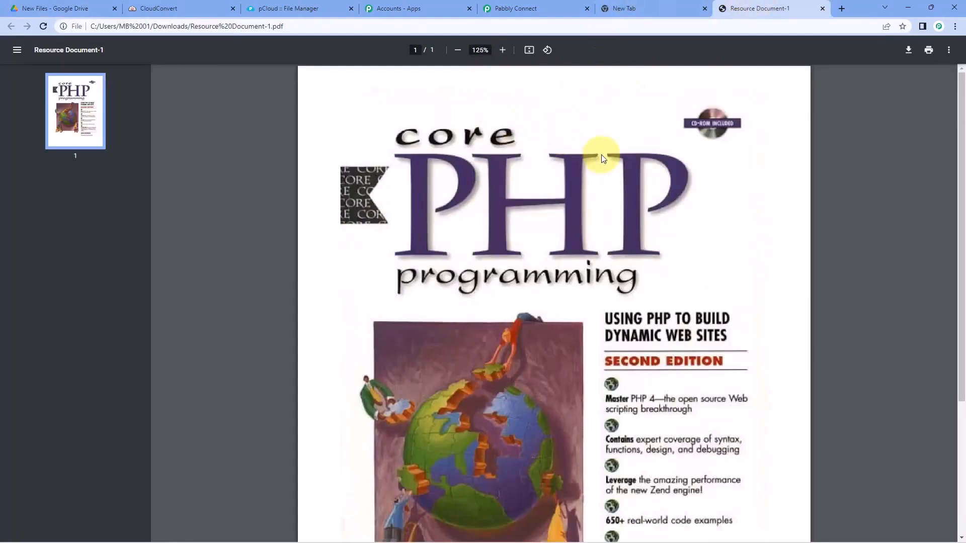
scroll(601, 153, down, 1)
click(823, 8)
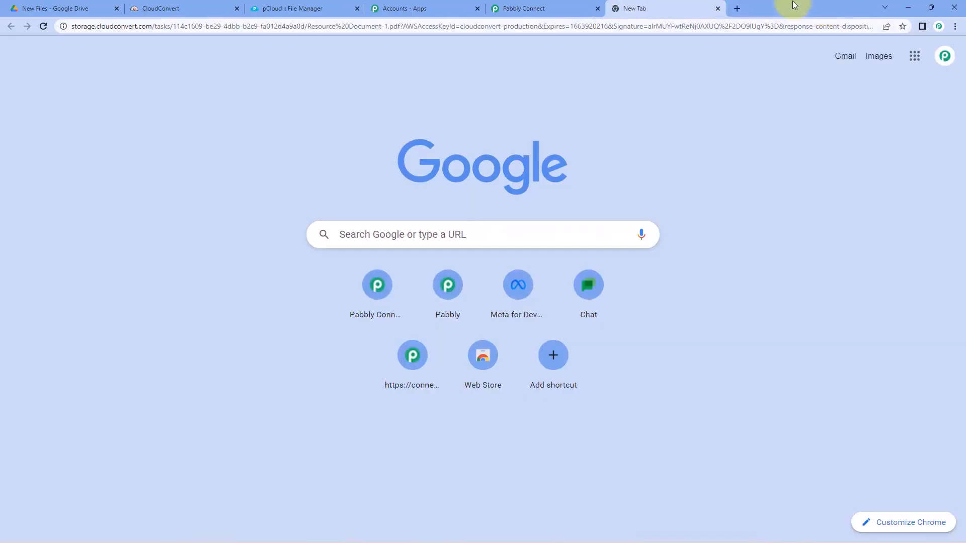
click(717, 8)
click(624, 108)
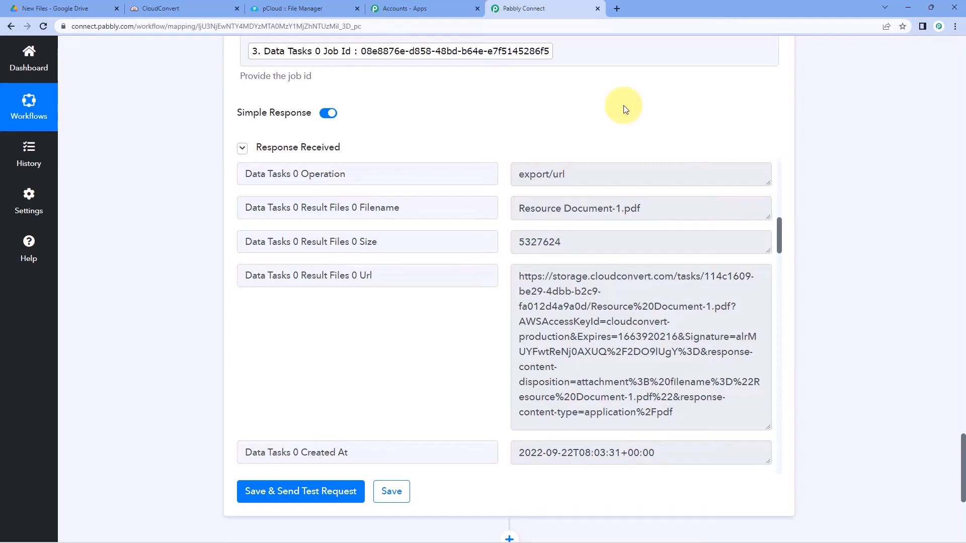
Add a pCloud action after the Get Job Details step and browse its available action events.
scroll(853, 185, down, 6)
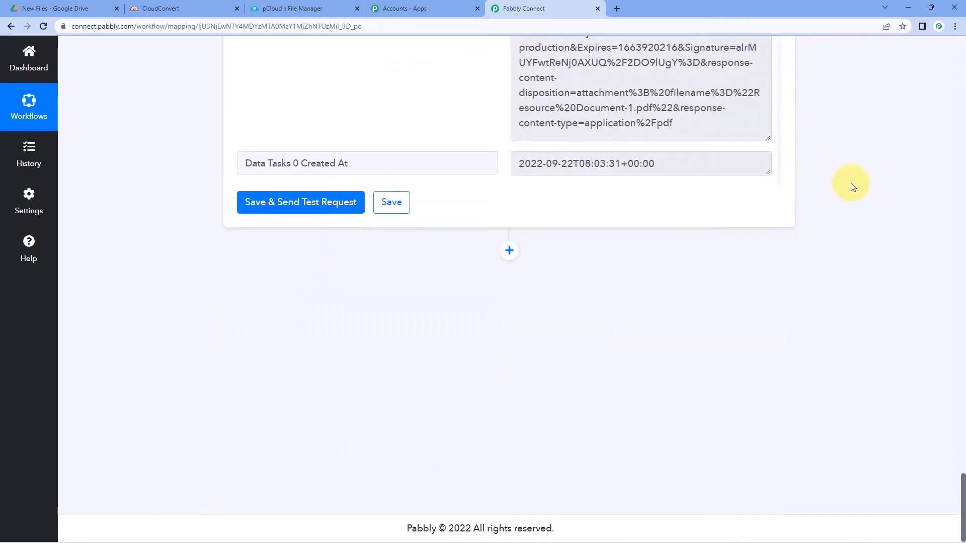
click(509, 251)
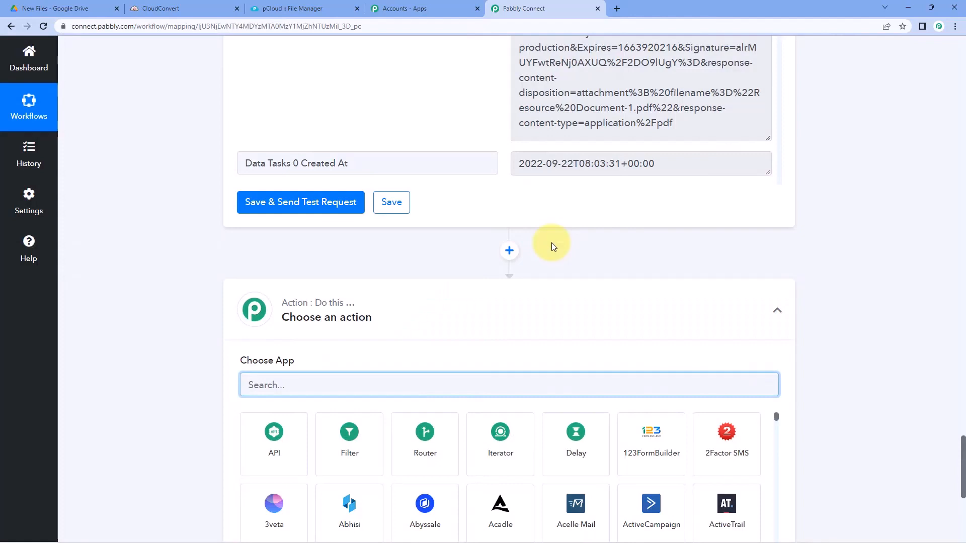
scroll(190, 264, down, 4)
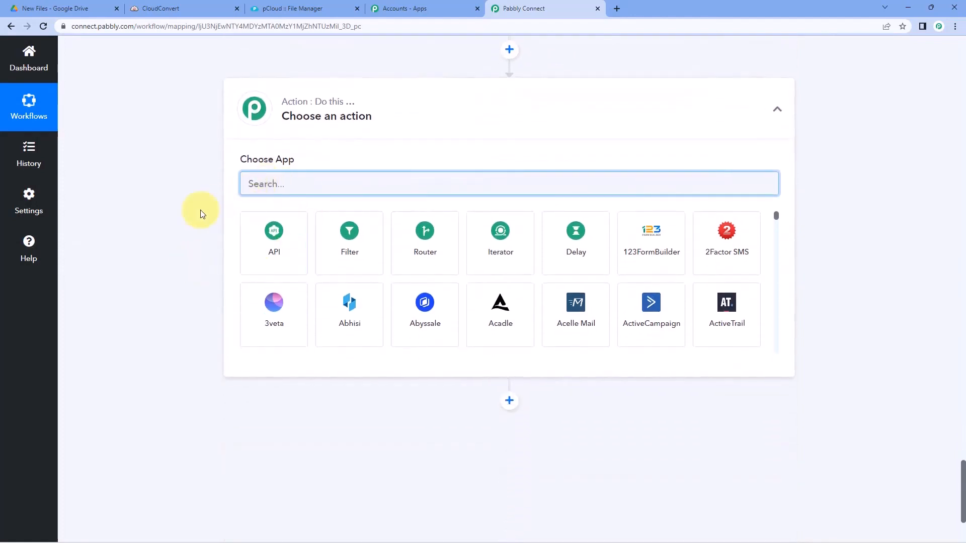
text(pCloud)
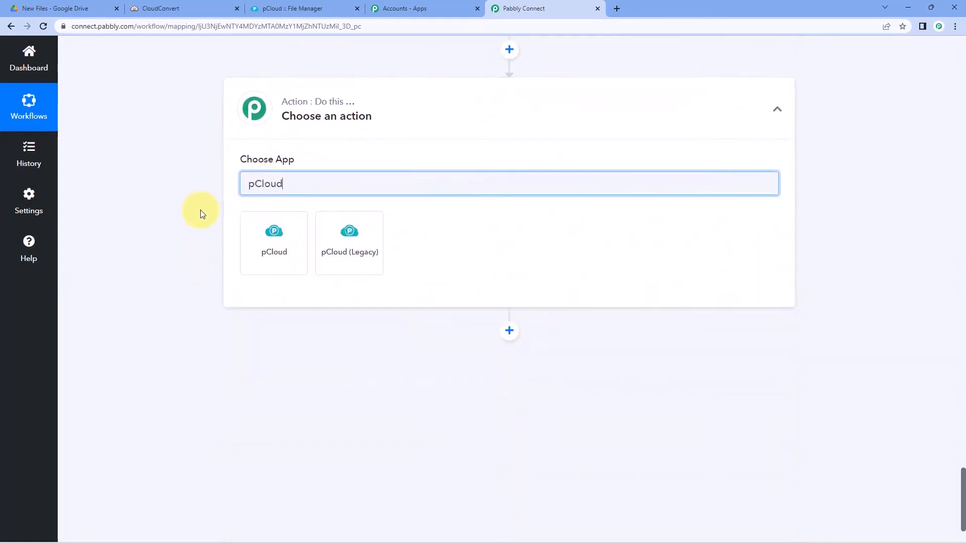
click(255, 237)
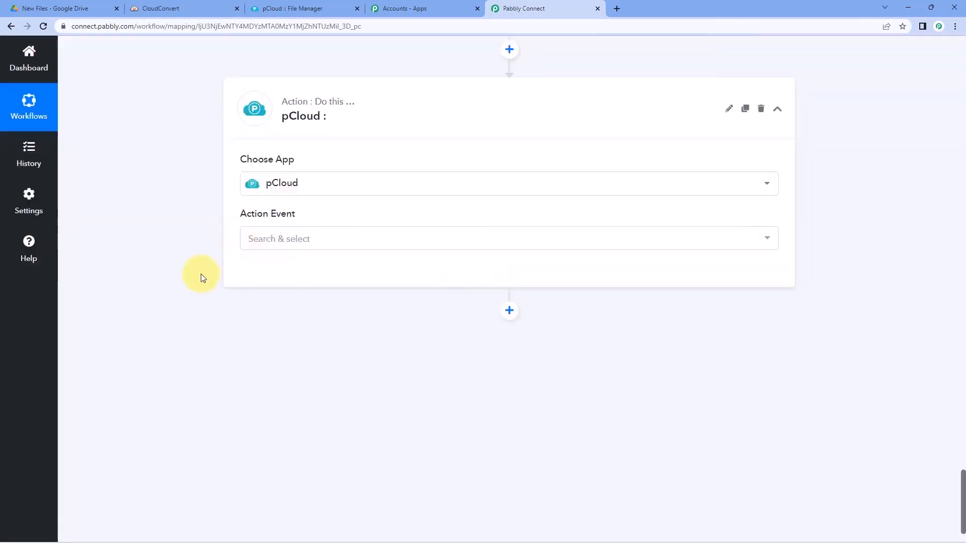
click(318, 245)
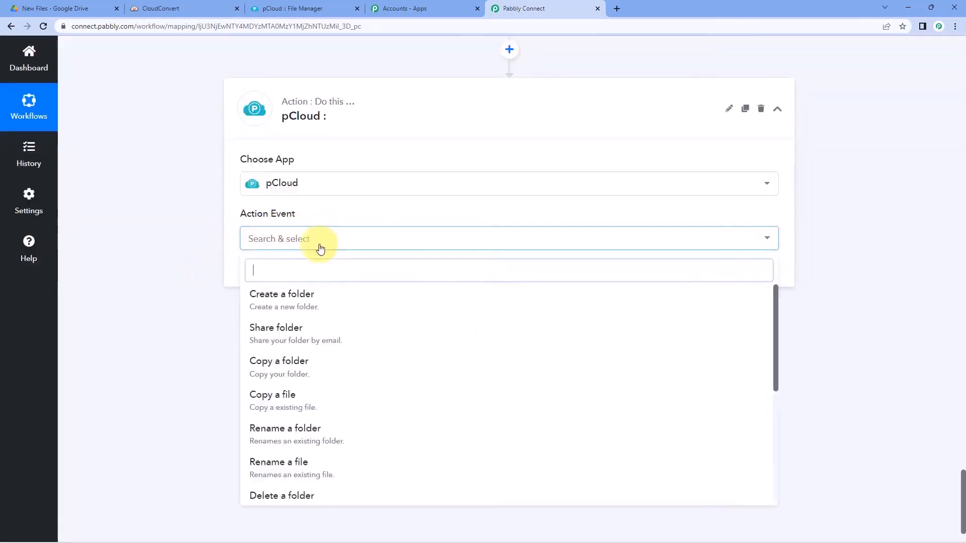
scroll(178, 255, down, 2)
scroll(319, 280, down, 3)
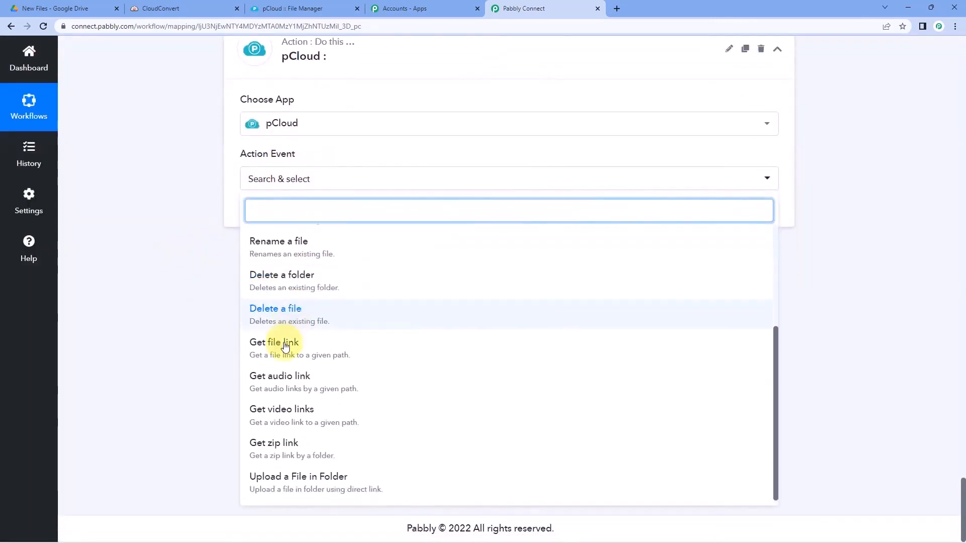
Choose Upload a File in Folder as the pCloud action event, open a new connection form and review its host name instructions.
click(308, 481)
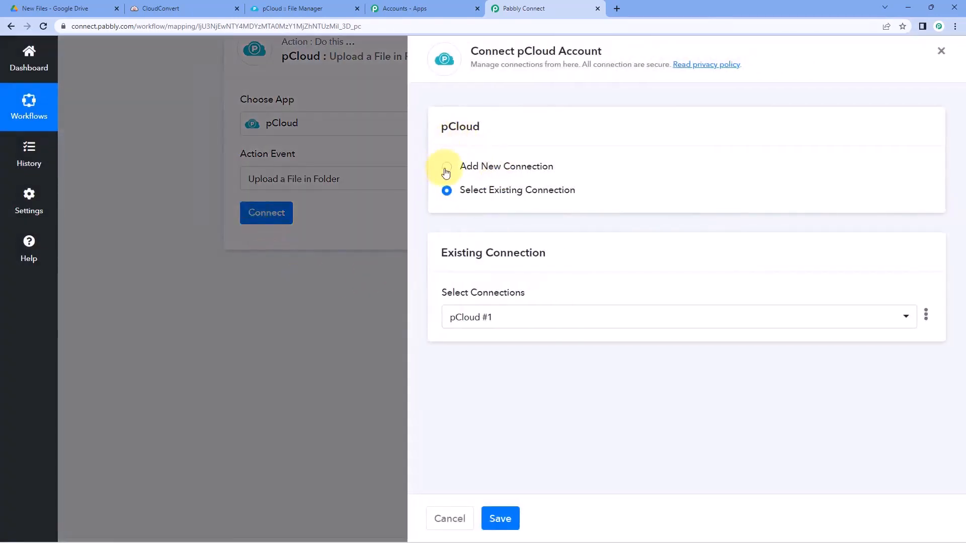
click(445, 169)
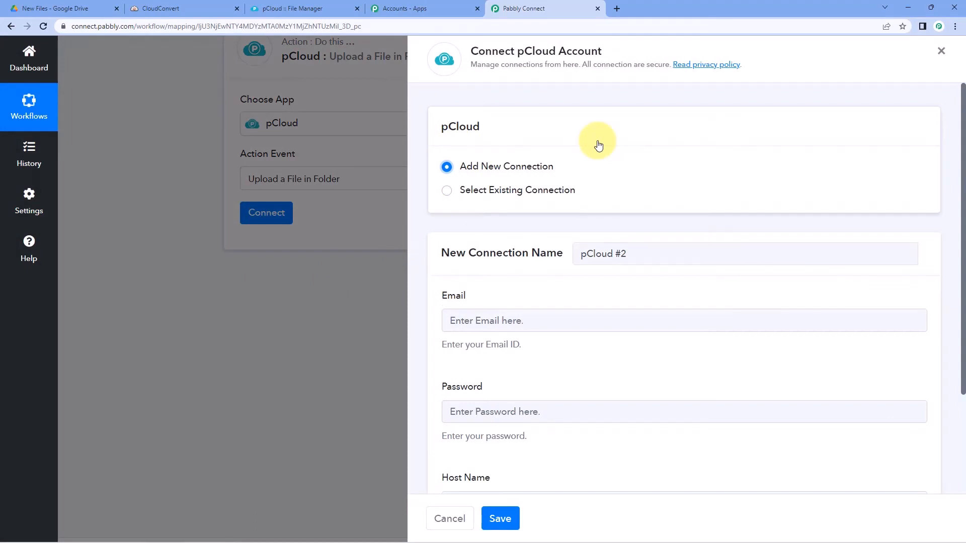
scroll(598, 145, down, 3)
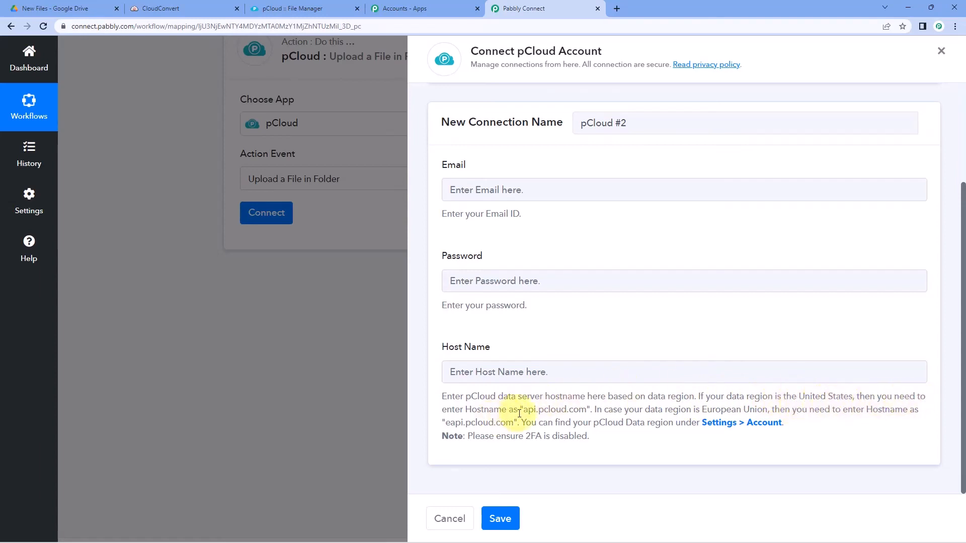
drag(523, 411, 582, 413)
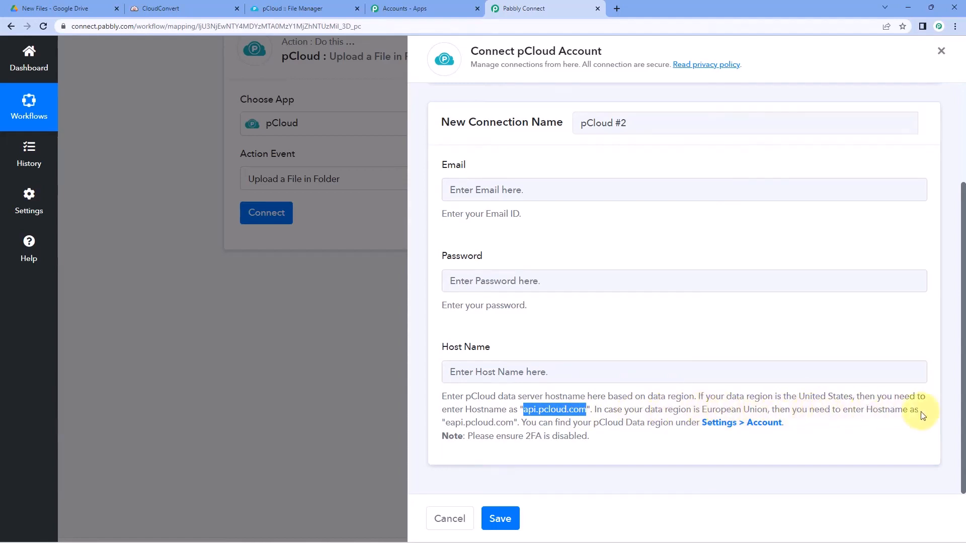
drag(450, 422, 506, 425)
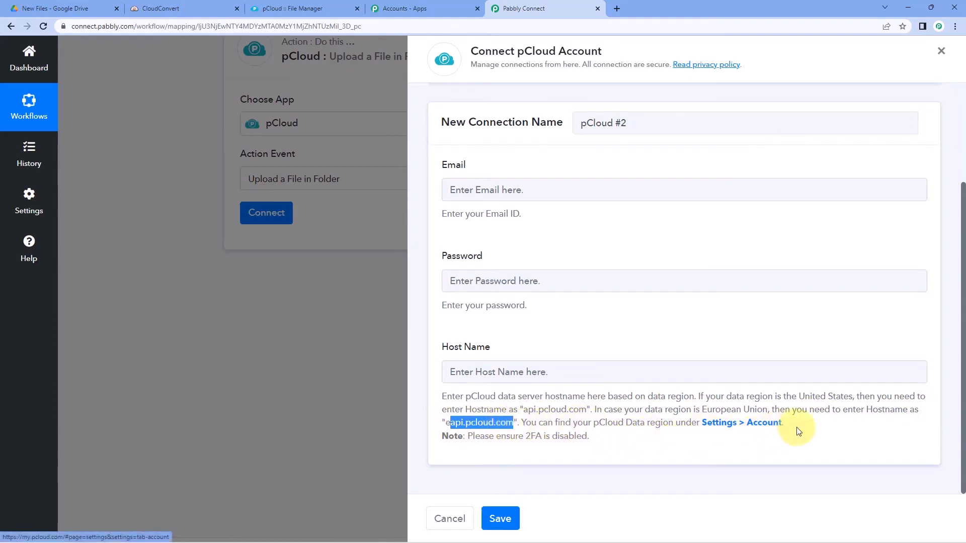
click(642, 326)
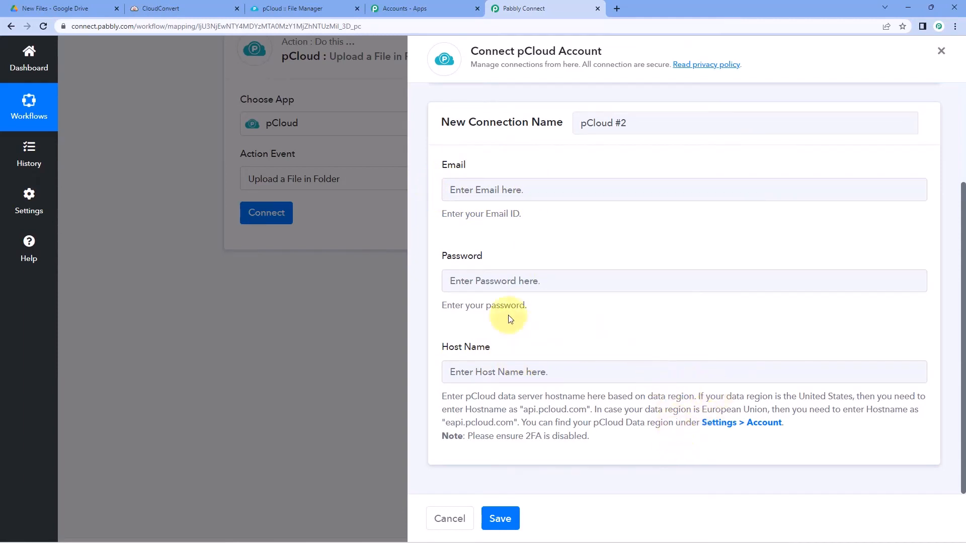
Switch to pCloud and check the data region in the account settings.
click(304, 12)
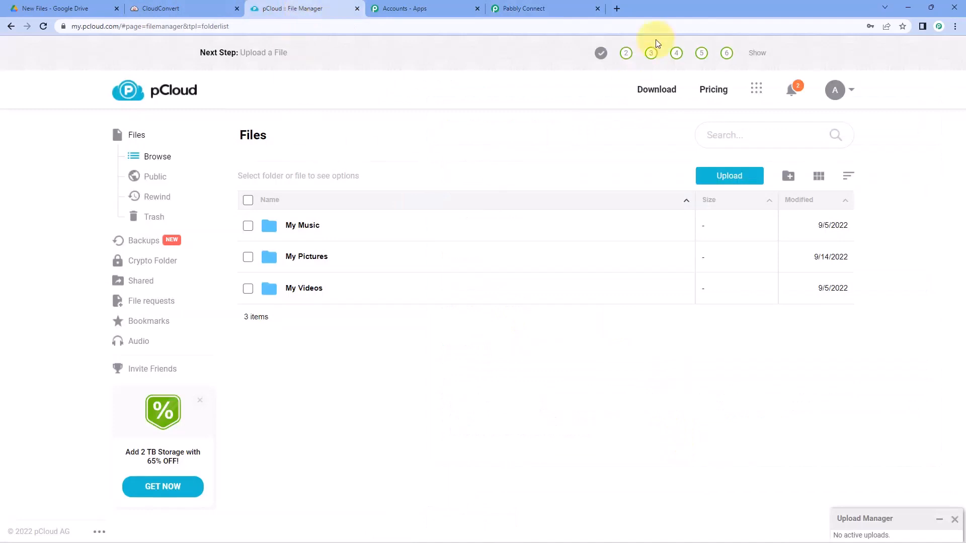
click(854, 94)
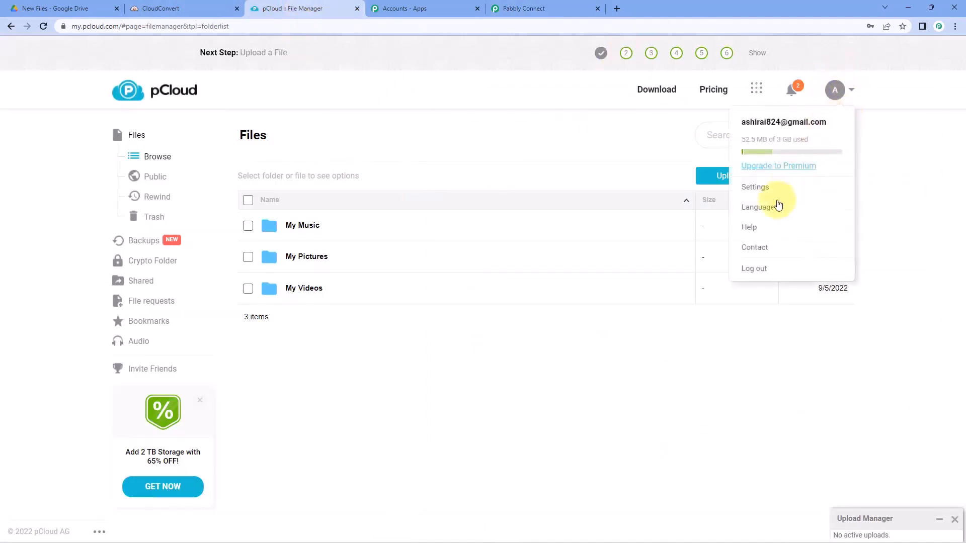
click(761, 190)
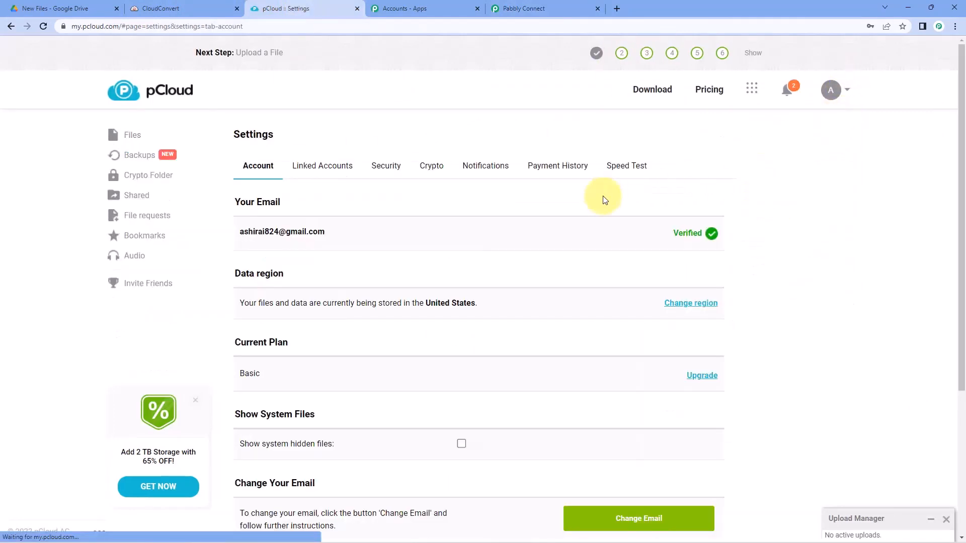
scroll(458, 237, down, 2)
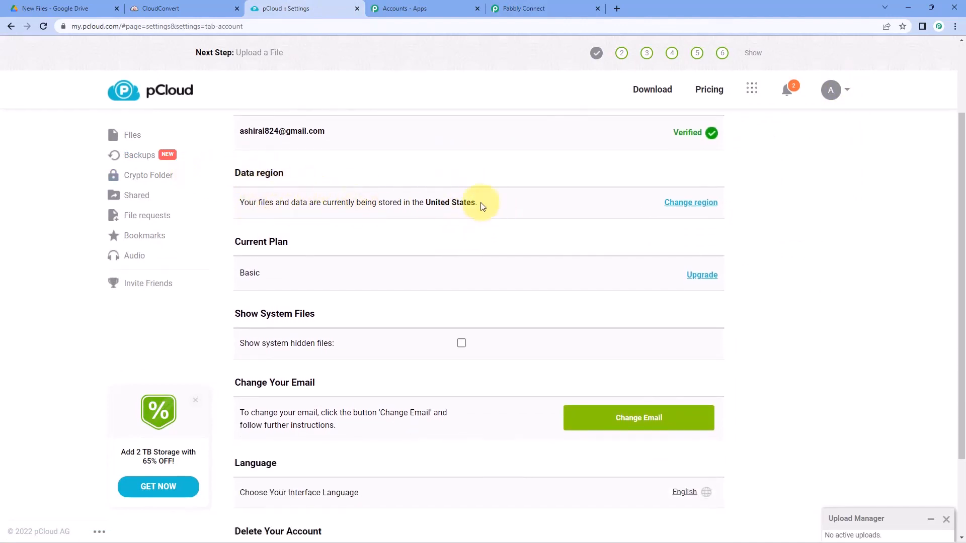
drag(487, 205, 434, 202)
click(441, 178)
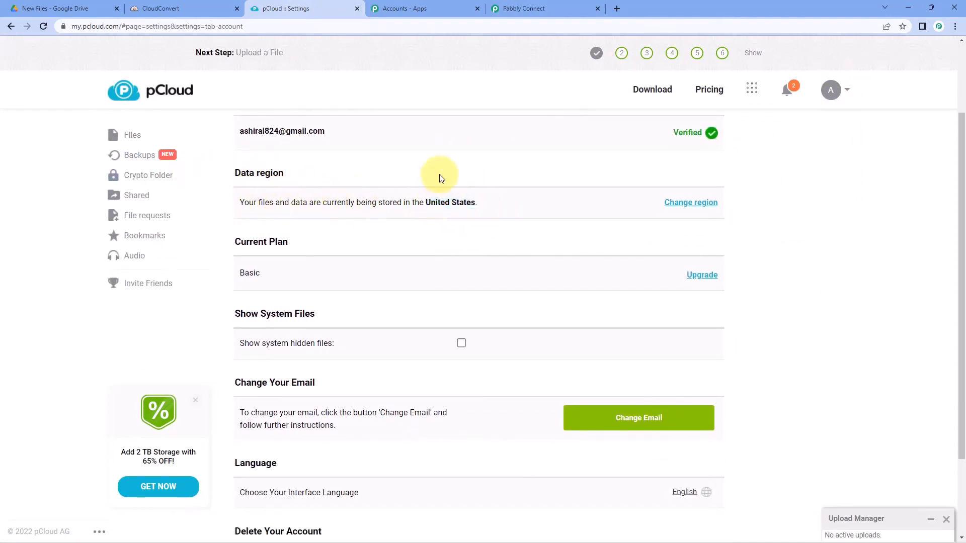
Return to Pabbly Connect and fill the new connection's host name with api.pcloud.com, copied from the instructions.
click(499, 12)
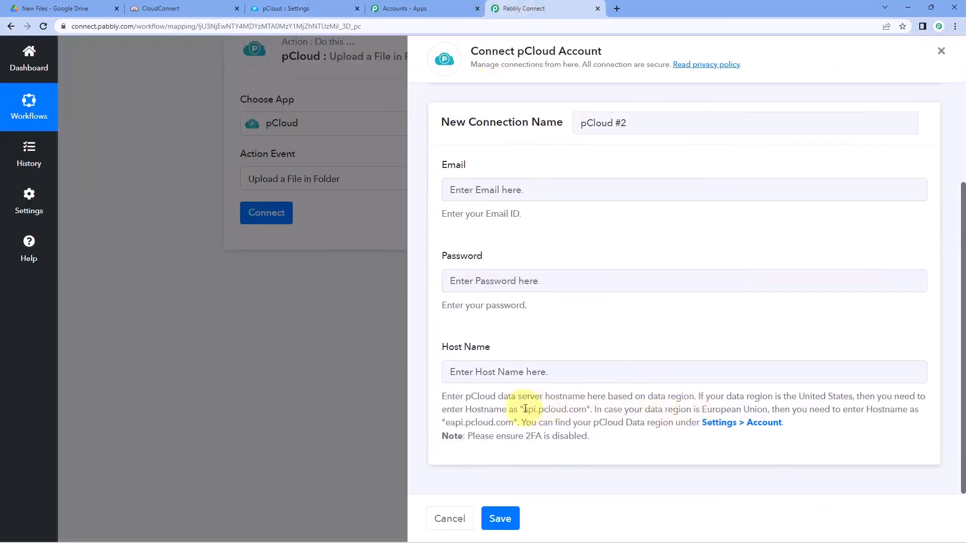
drag(569, 410, 585, 411)
right_click(579, 411)
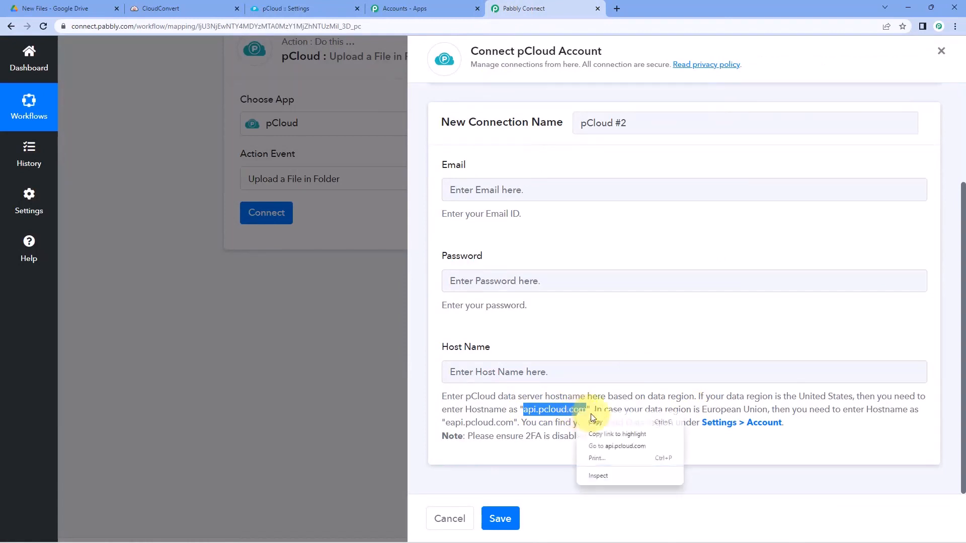
click(600, 429)
click(482, 368)
right_click(482, 370)
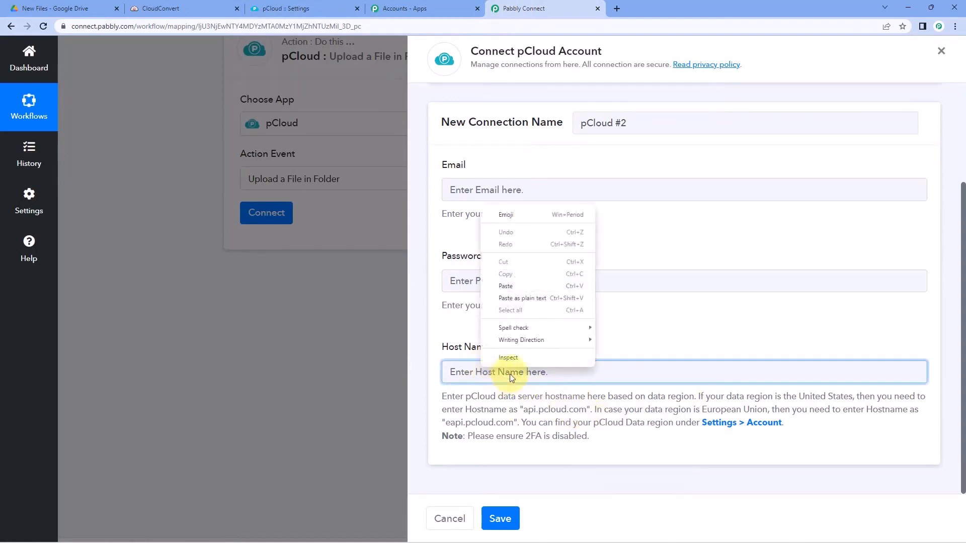
click(524, 287)
click(492, 337)
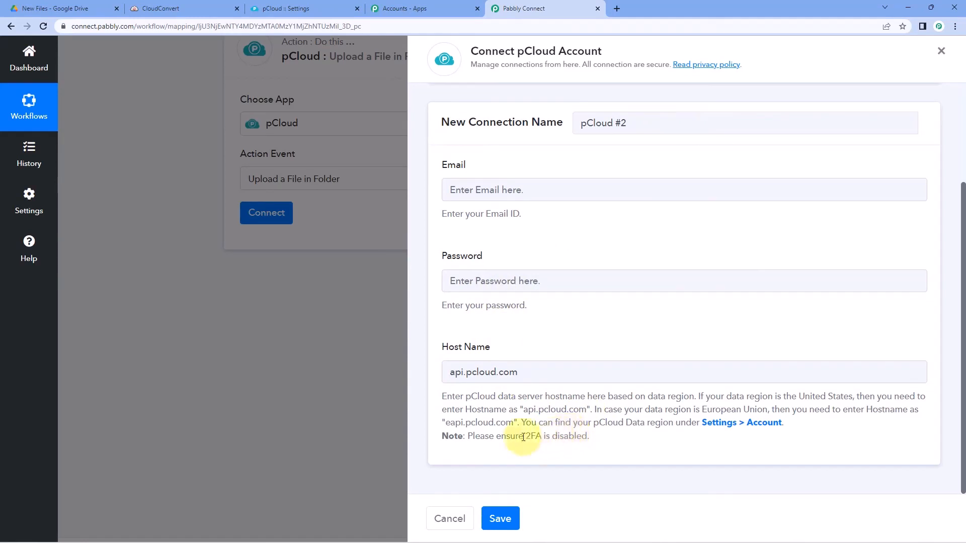
drag(509, 422, 457, 418)
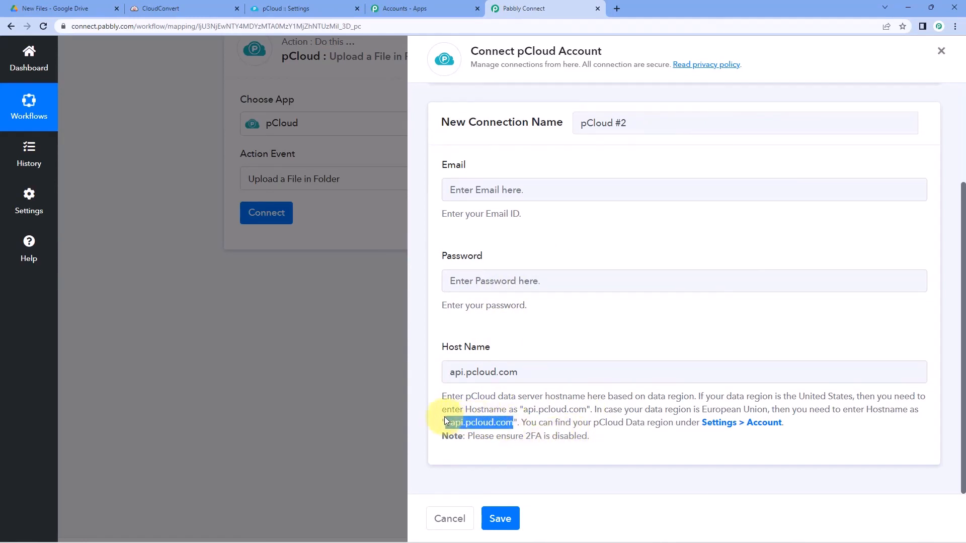
click(520, 344)
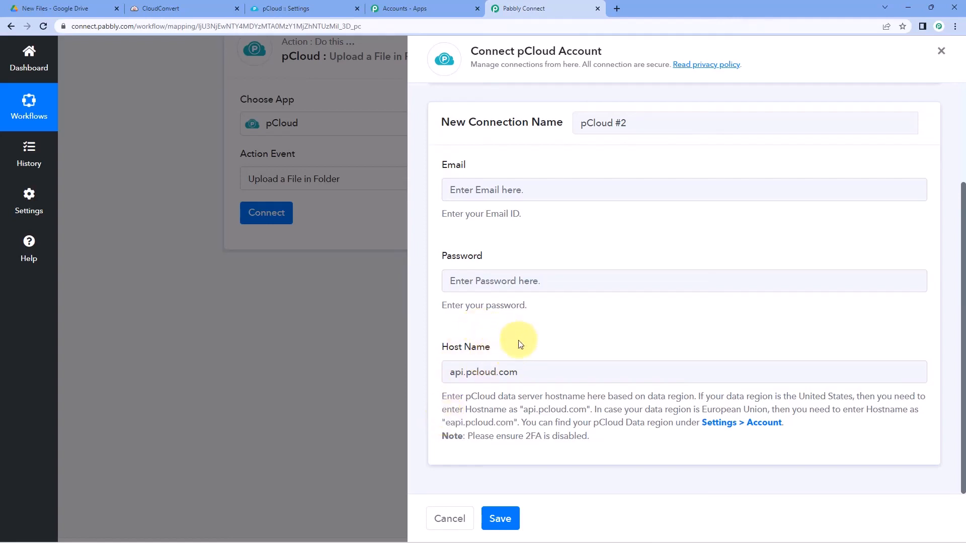
Switch to the existing connection pCloud #1 instead of a new one and save it for the upload action.
scroll(505, 205, up, 2)
scroll(488, 287, down, 1)
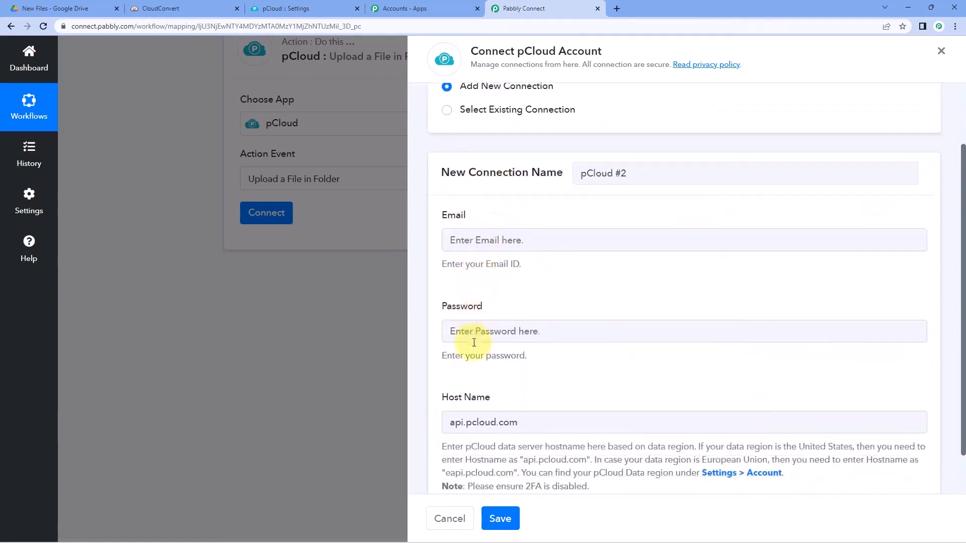
scroll(470, 401, down, 1)
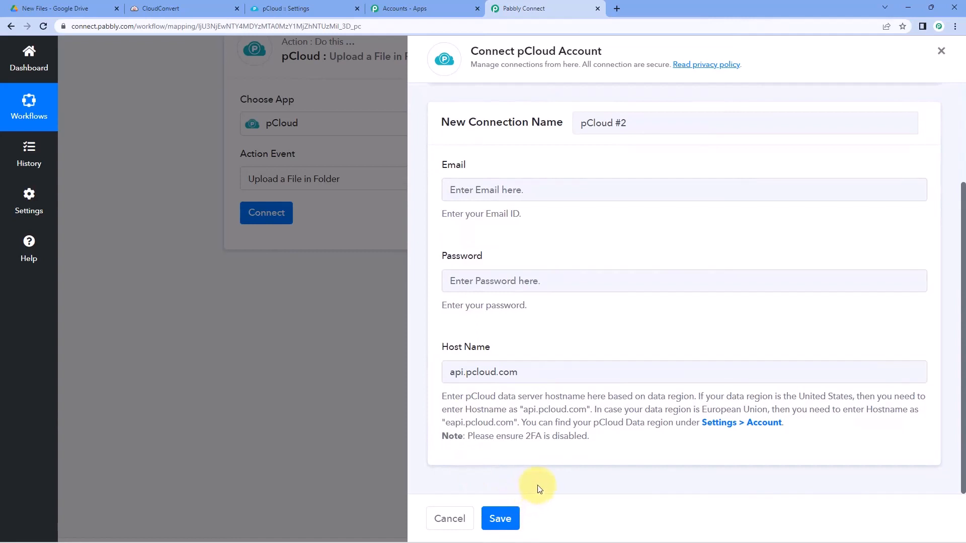
scroll(567, 291, up, 2)
click(443, 160)
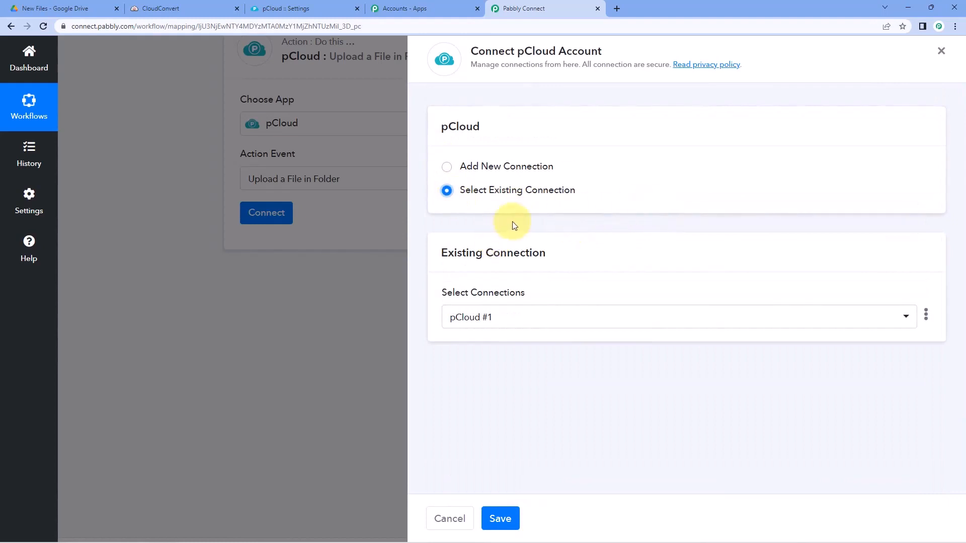
click(501, 519)
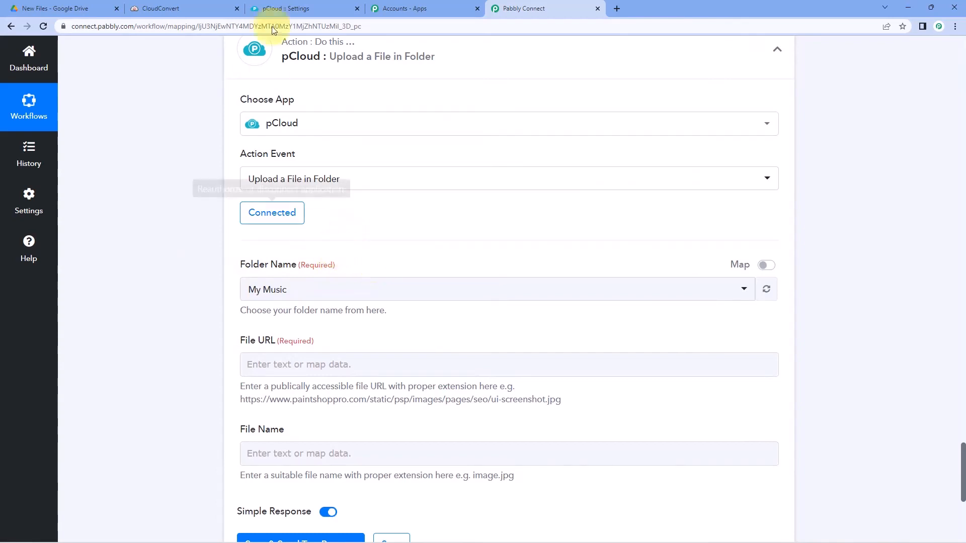
Inspect the My Pictures folder in pCloud, and set it as the destination folder of the upload action in Pabbly Connect.
click(295, 9)
click(133, 135)
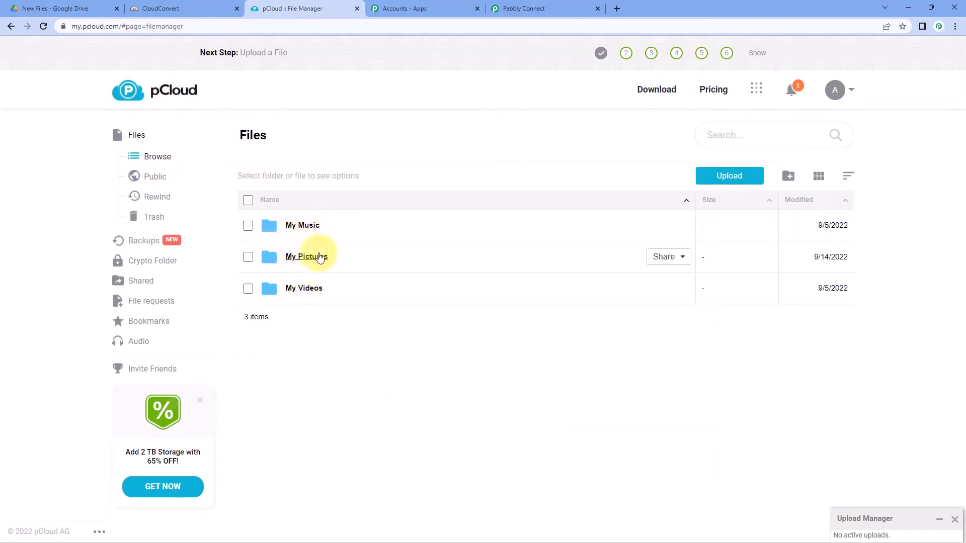
click(320, 257)
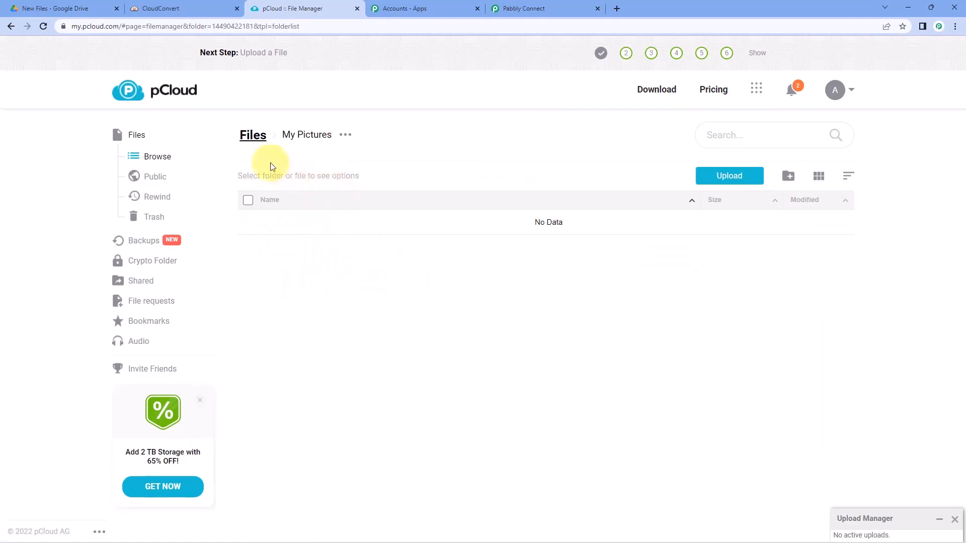
click(254, 143)
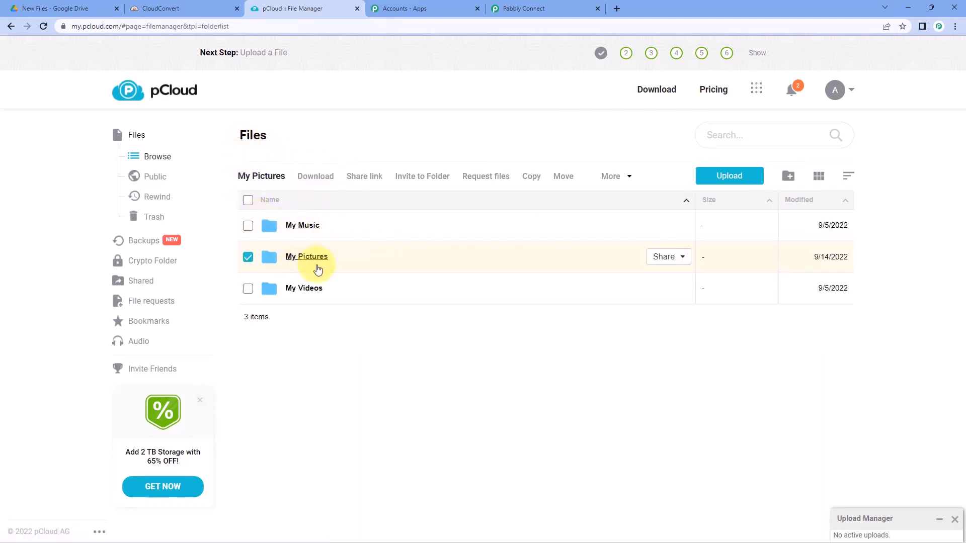
click(523, 8)
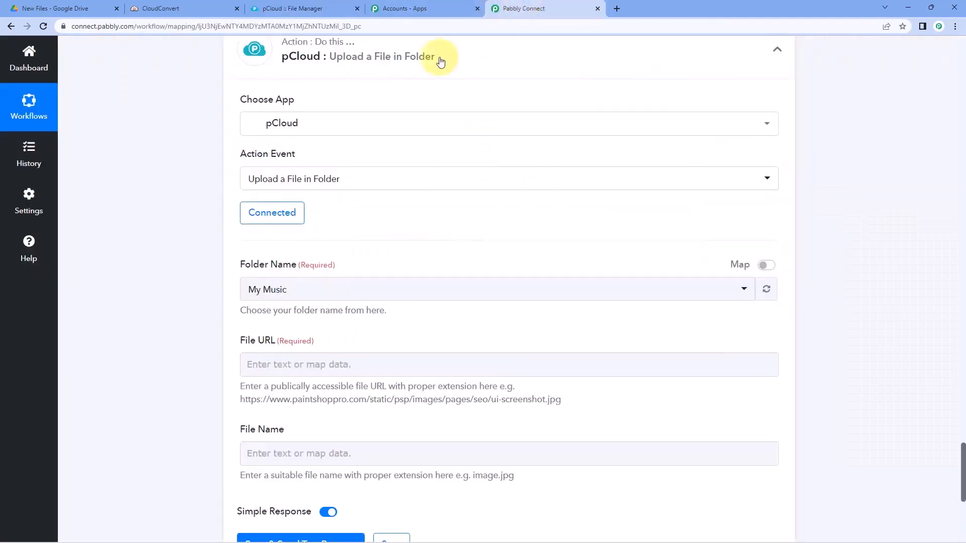
click(299, 290)
click(263, 368)
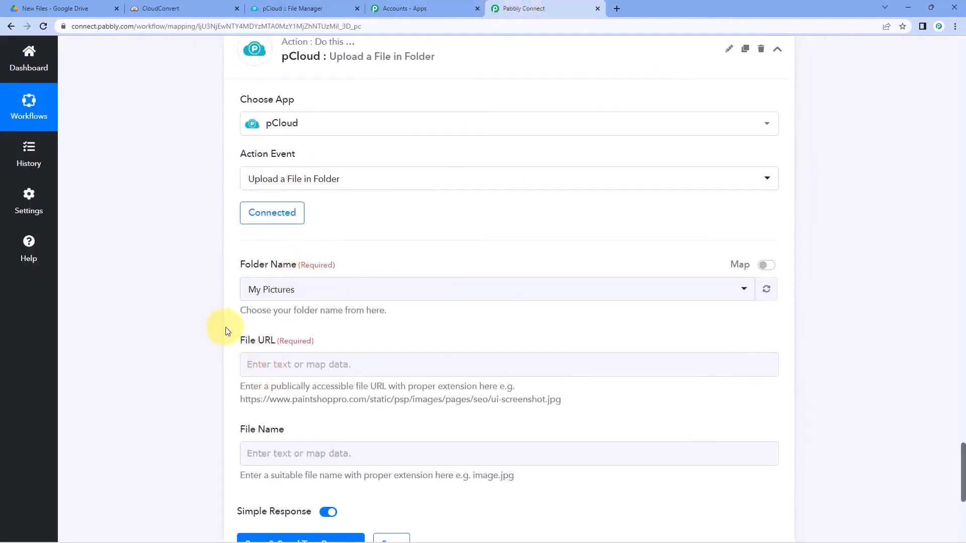
Examine the result file URL in the Get Job Details response, and return to the upload action's File URL field.
scroll(229, 322, down, 1)
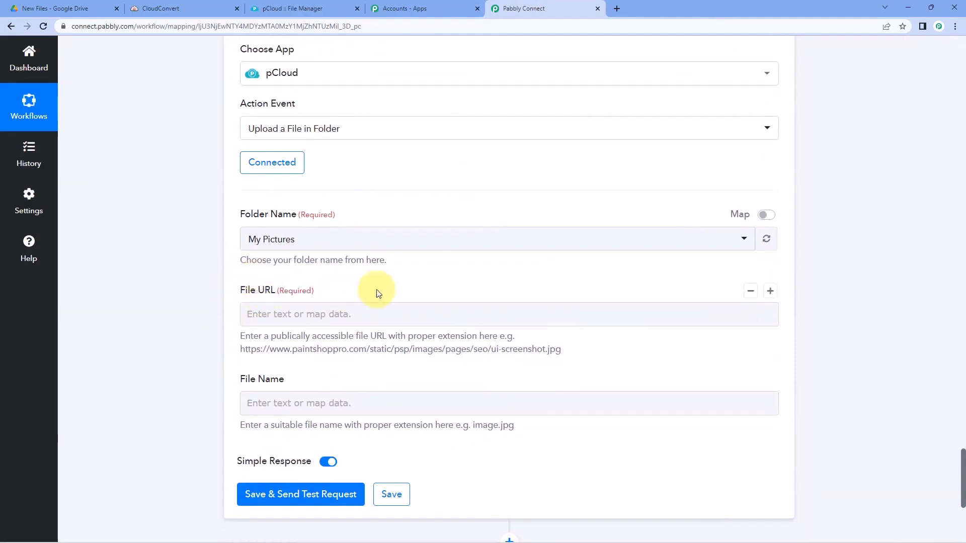
scroll(505, 230, up, 9)
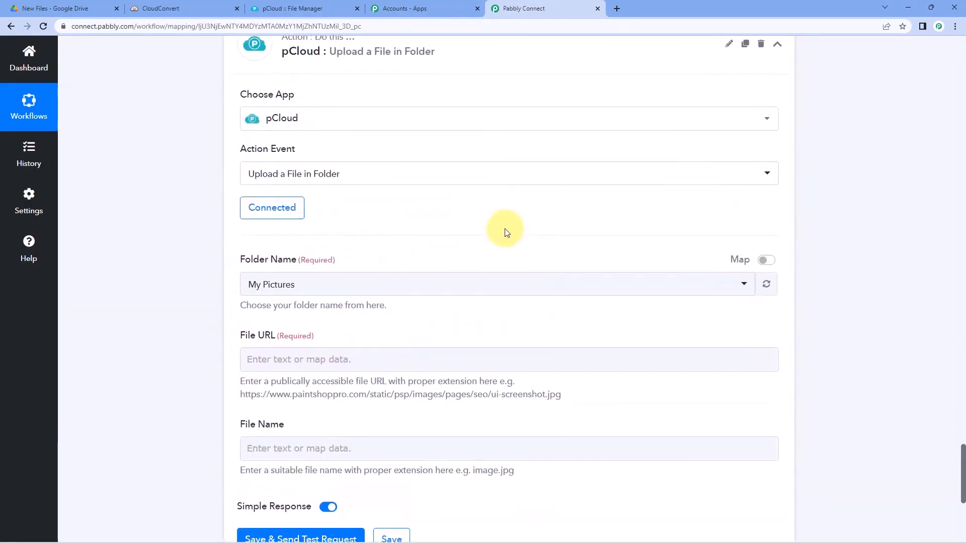
scroll(823, 289, up, 7)
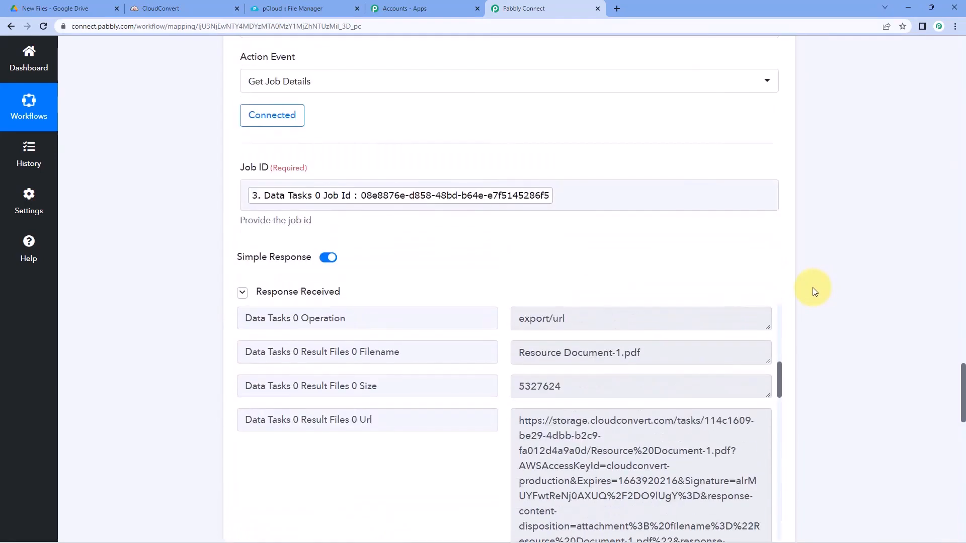
scroll(585, 348, down, 4)
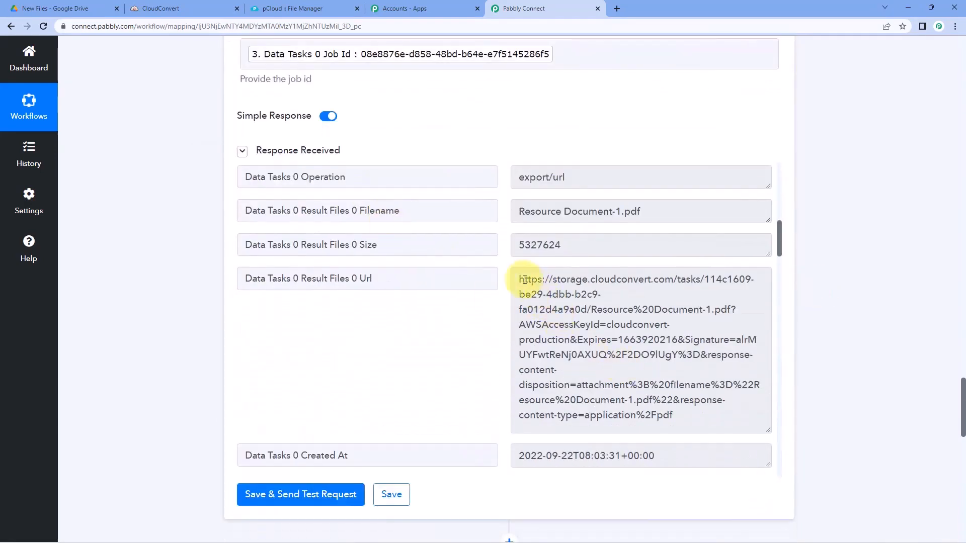
mouse_move(524, 279)
mouse_down()
mouse_move(686, 399)
mouse_move(689, 416)
mouse_move(517, 276)
mouse_up()
click(693, 419)
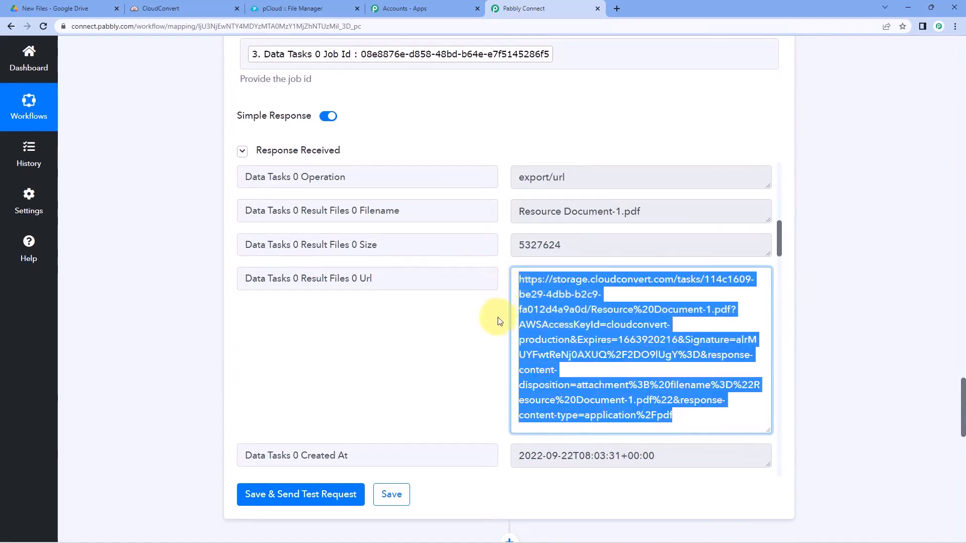
click(563, 328)
drag(661, 400, 673, 416)
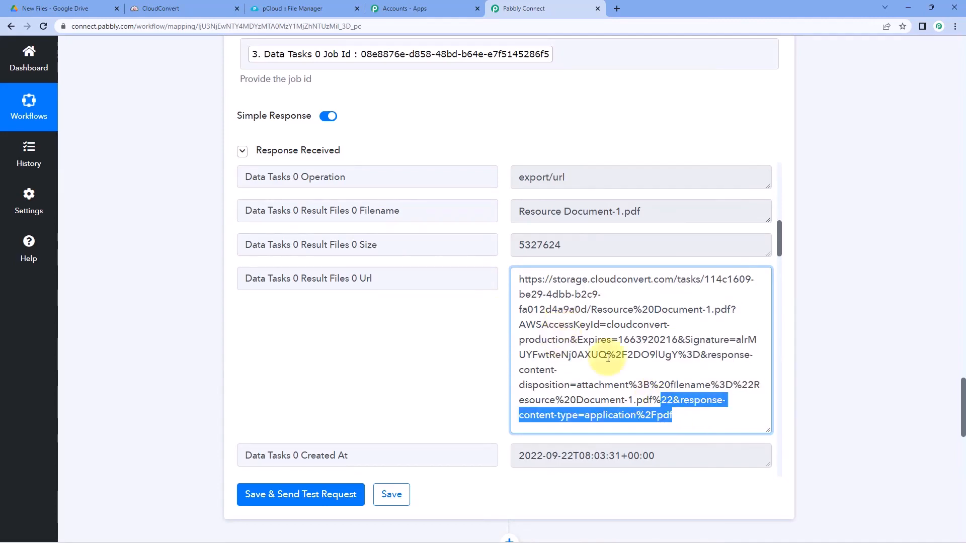
key(ctrl+a)
click(468, 307)
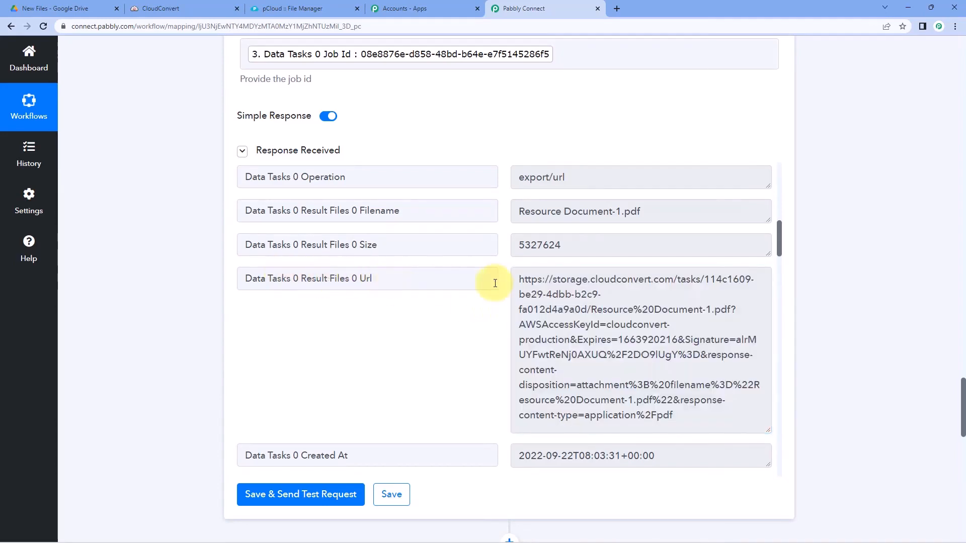
scroll(134, 327, down, 10)
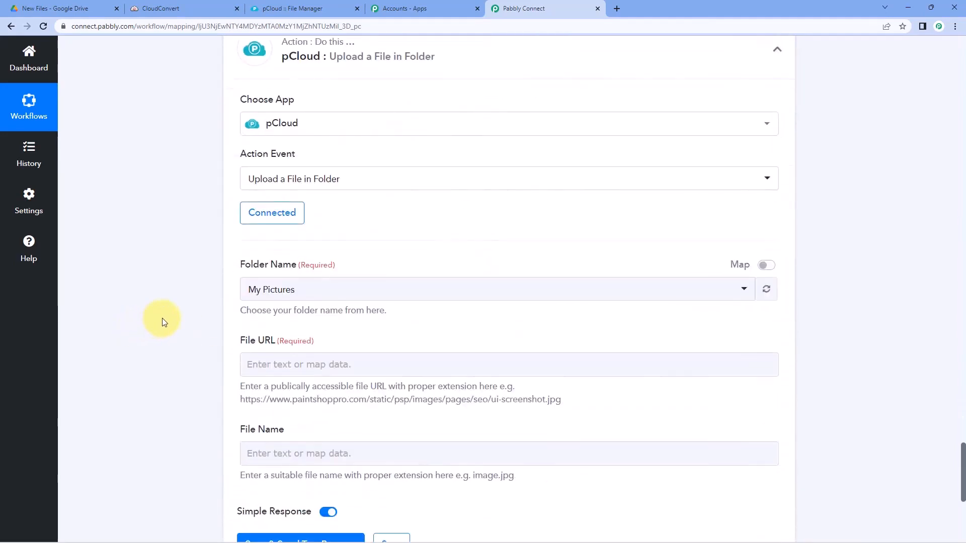
scroll(162, 318, down, 3)
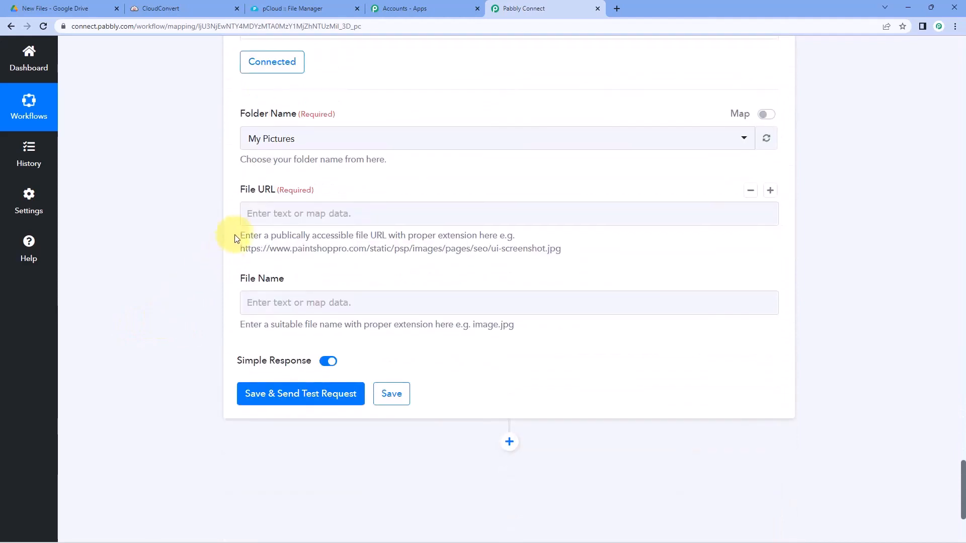
Map the upload action's File URL to the Data Tasks 0 Result Files 0 Url value from CloudConvert's Get Job Details step.
click(273, 213)
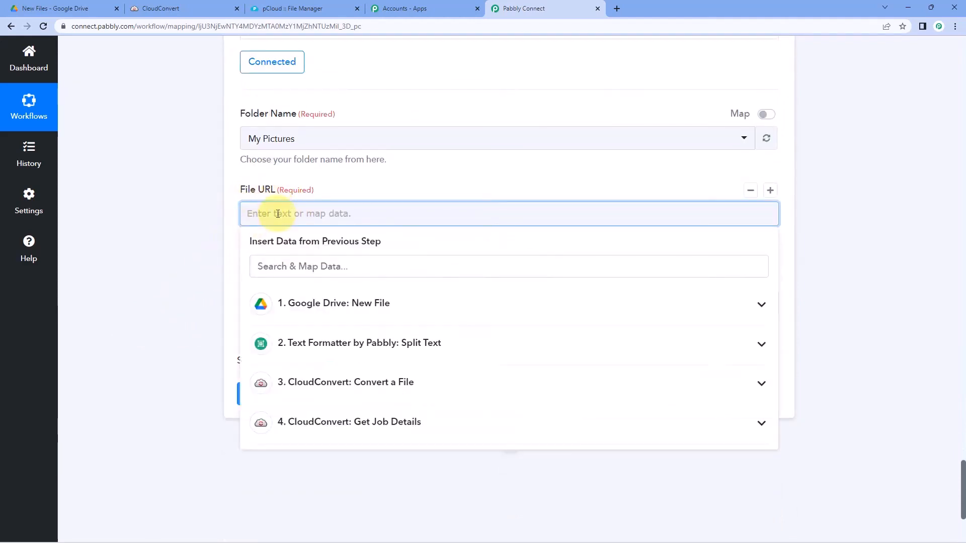
click(366, 431)
scroll(209, 388, down, 3)
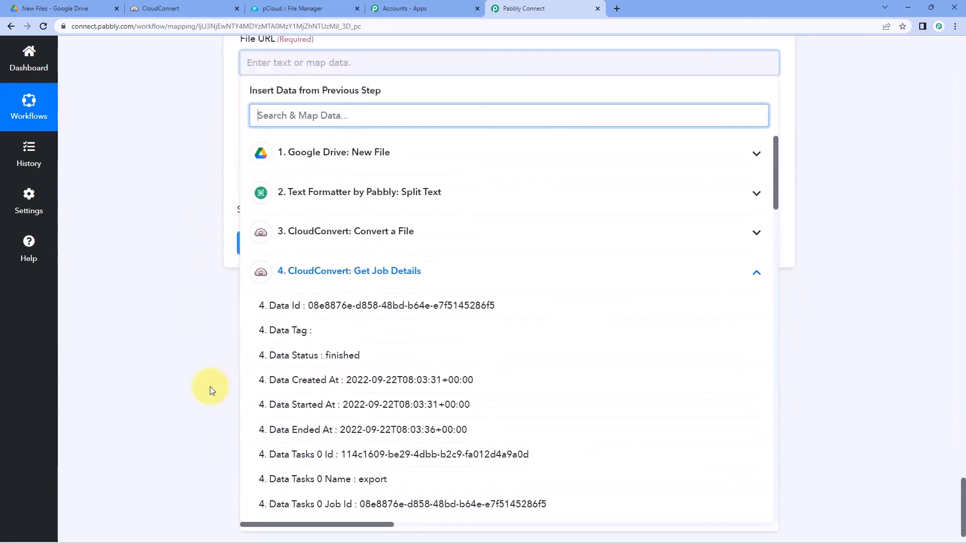
scroll(371, 370, down, 1)
scroll(371, 369, down, 7)
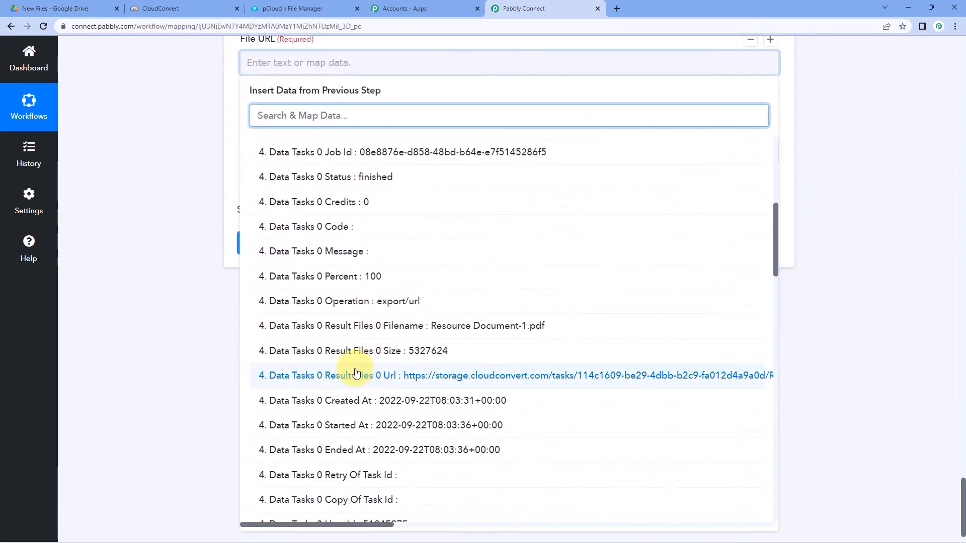
click(365, 377)
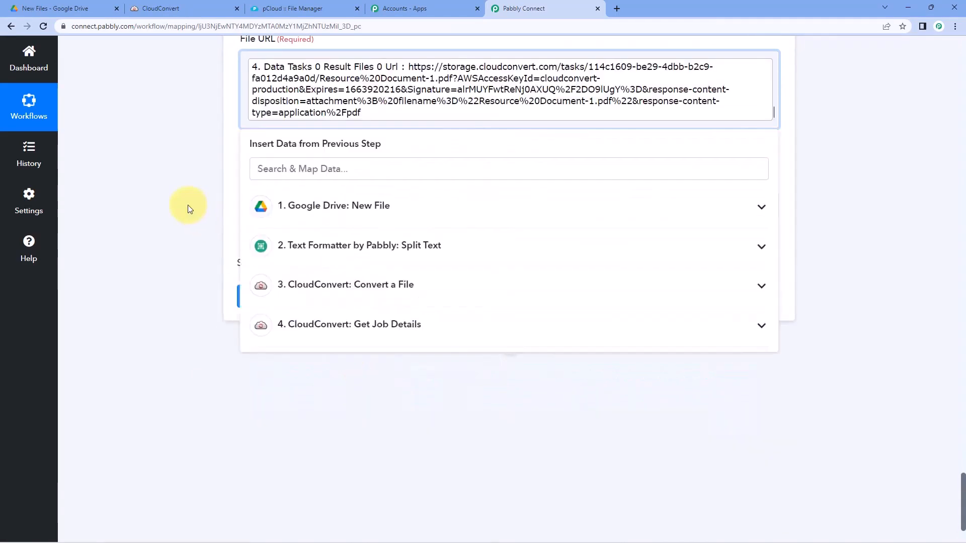
click(188, 209)
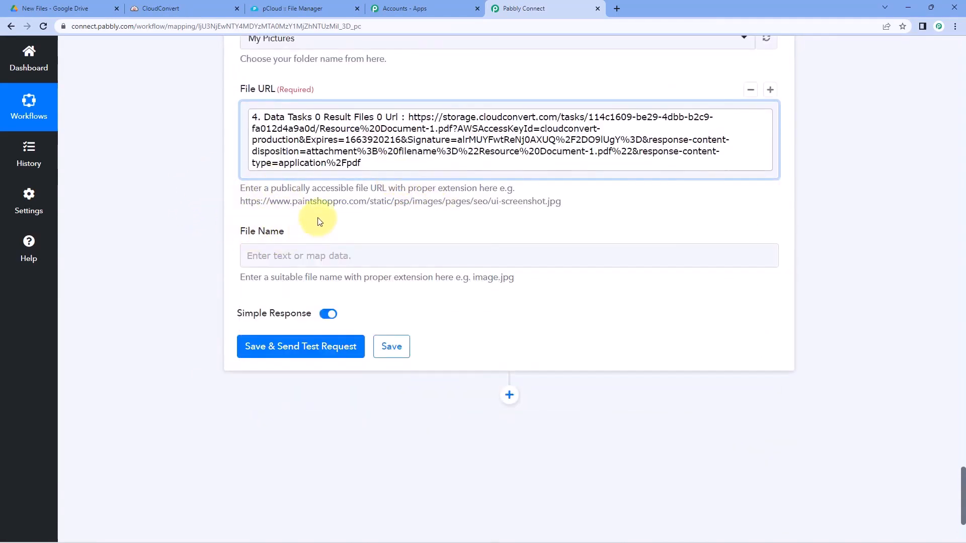
Check the result filename in the Get Job Details response, and map Data Tasks 0 Result Files 0 Filename to the upload action's File Name.
scroll(397, 243, up, 12)
scroll(549, 295, up, 2)
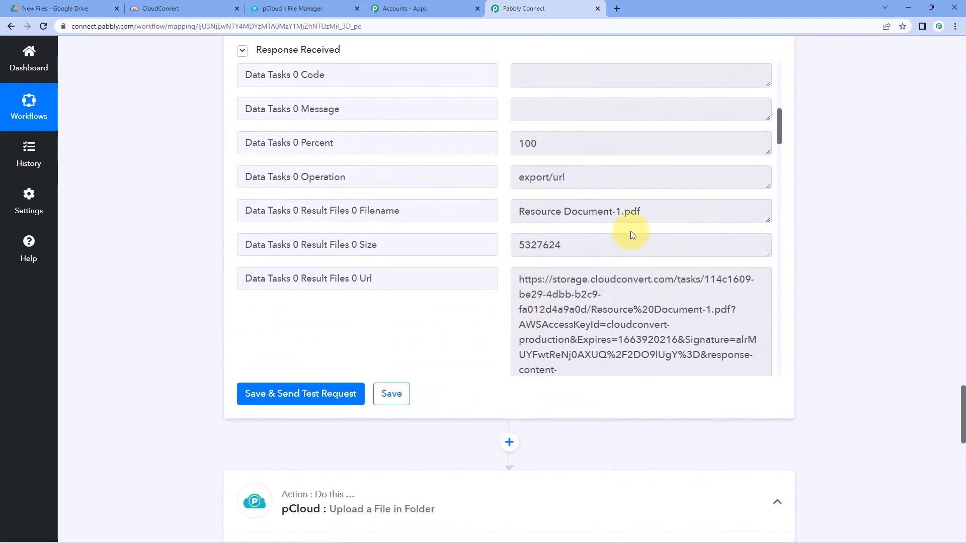
drag(651, 211, 494, 216)
click(503, 217)
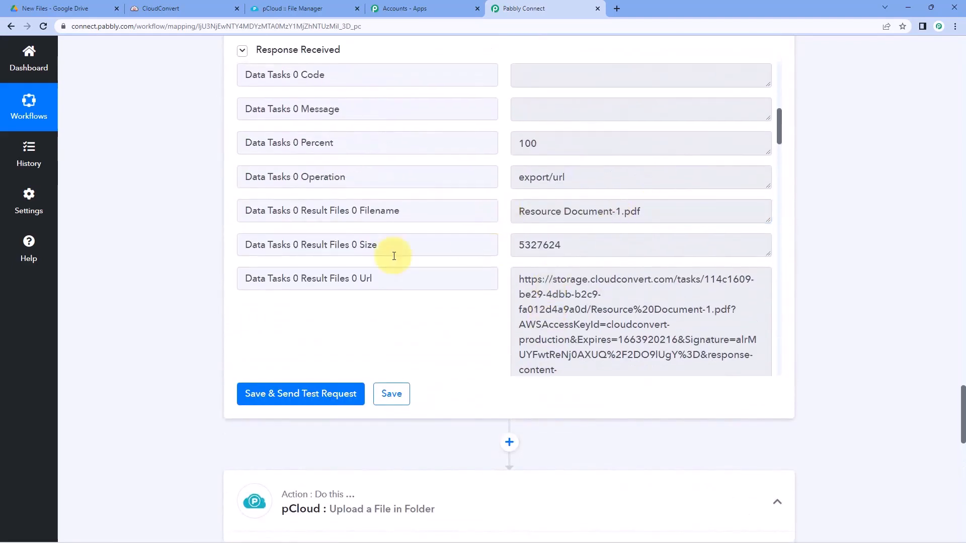
scroll(175, 304, down, 12)
scroll(174, 307, down, 2)
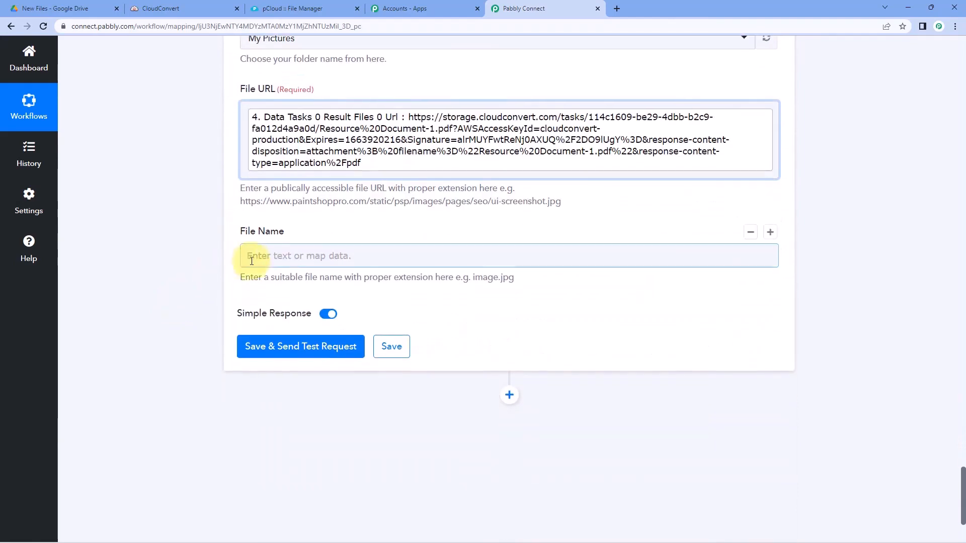
click(244, 256)
click(337, 457)
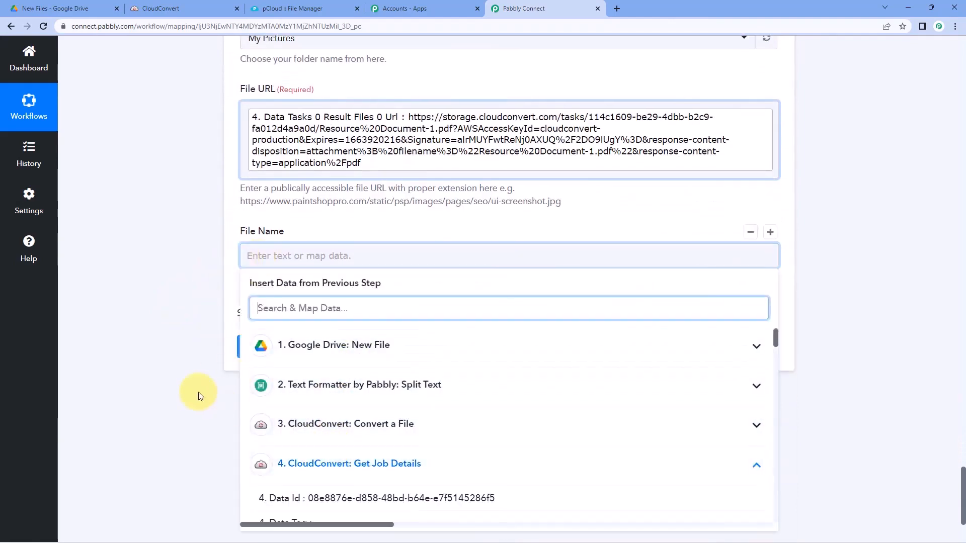
scroll(198, 394, down, 3)
scroll(284, 370, down, 2)
scroll(285, 371, down, 4)
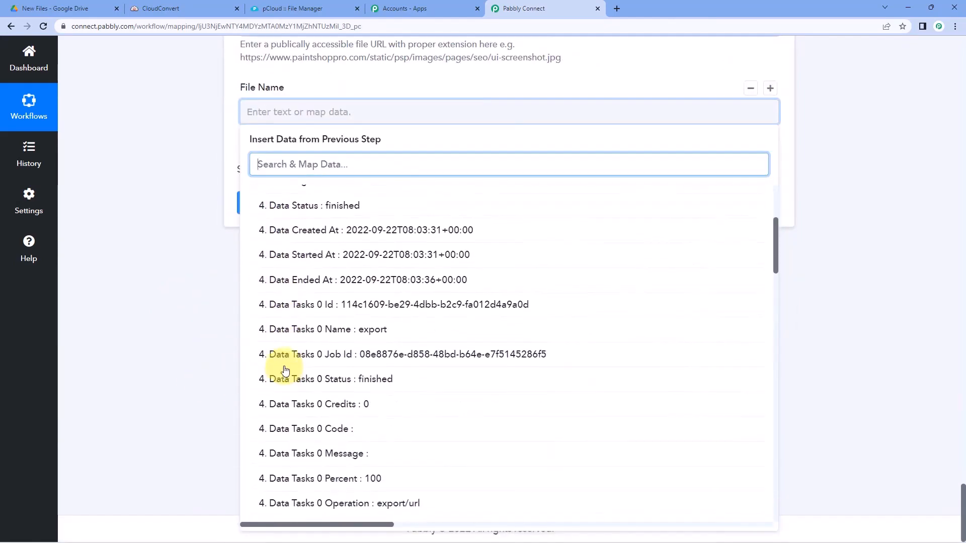
click(437, 426)
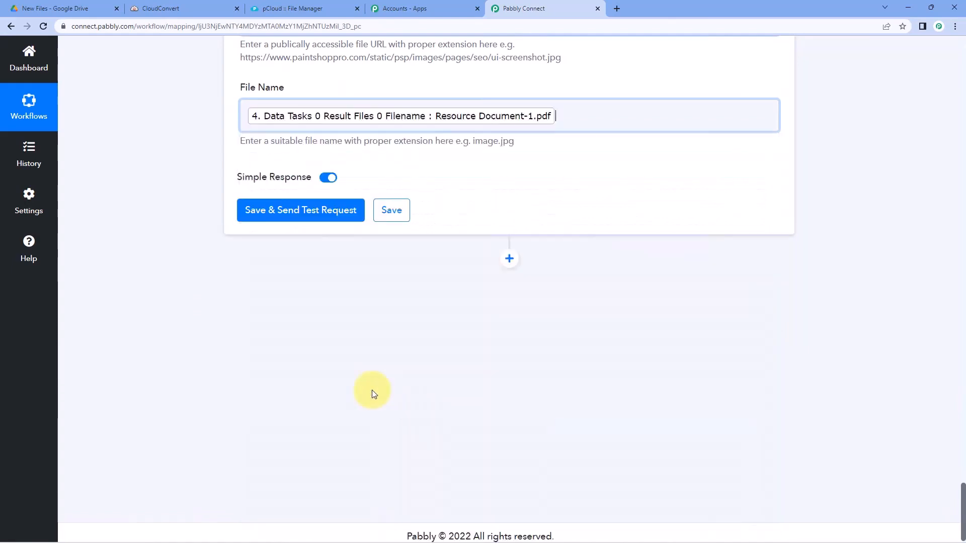
Save the pCloud upload action with a test request and inspect the received response.
scroll(151, 253, up, 4)
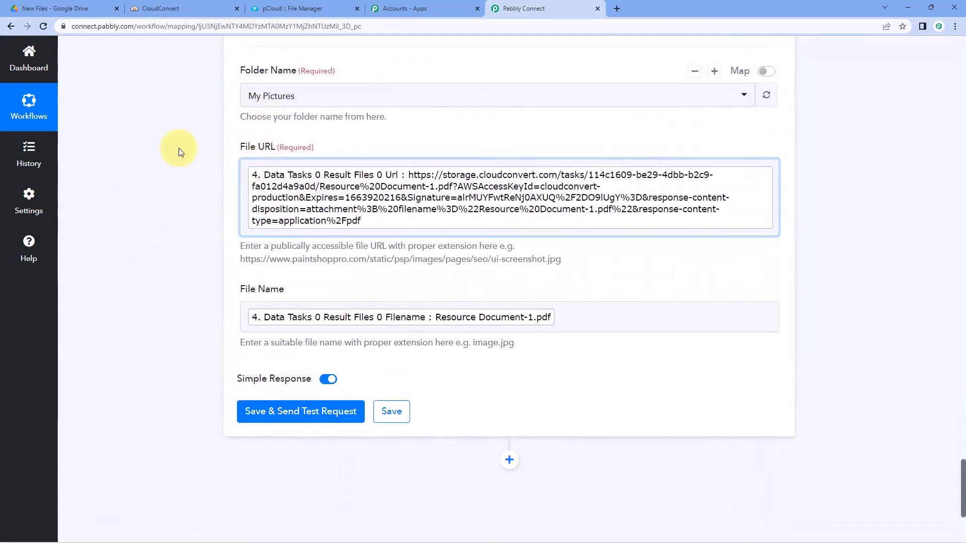
click(266, 414)
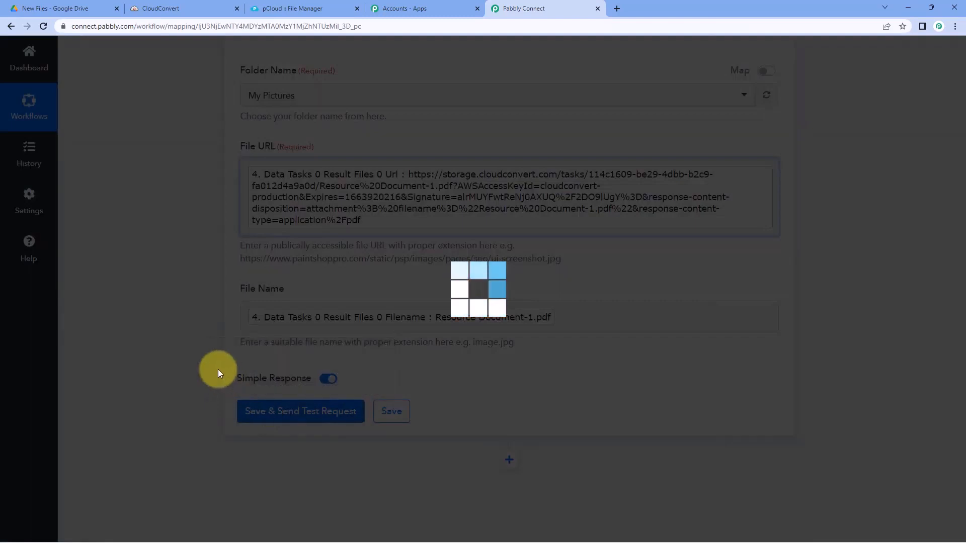
scroll(191, 350, down, 2)
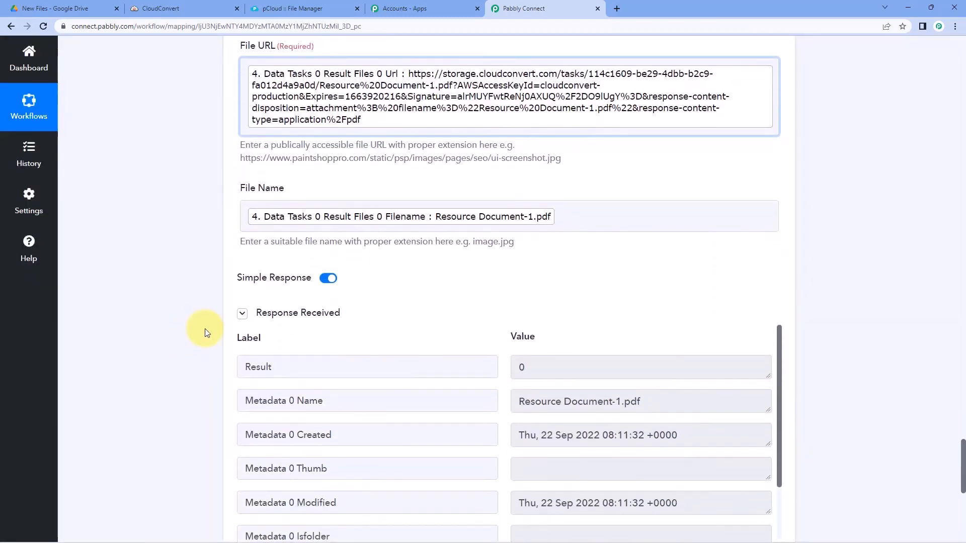
scroll(432, 287, down, 2)
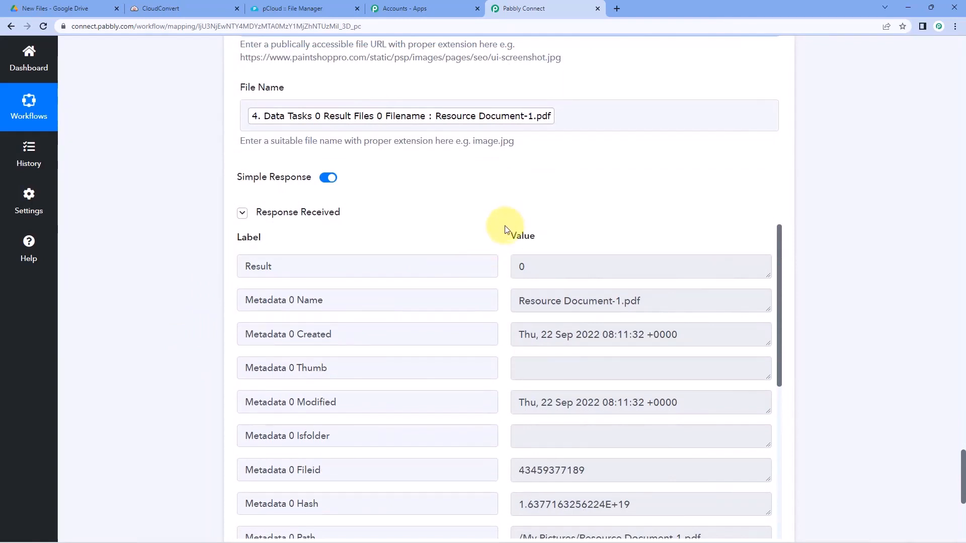
scroll(501, 231, down, 2)
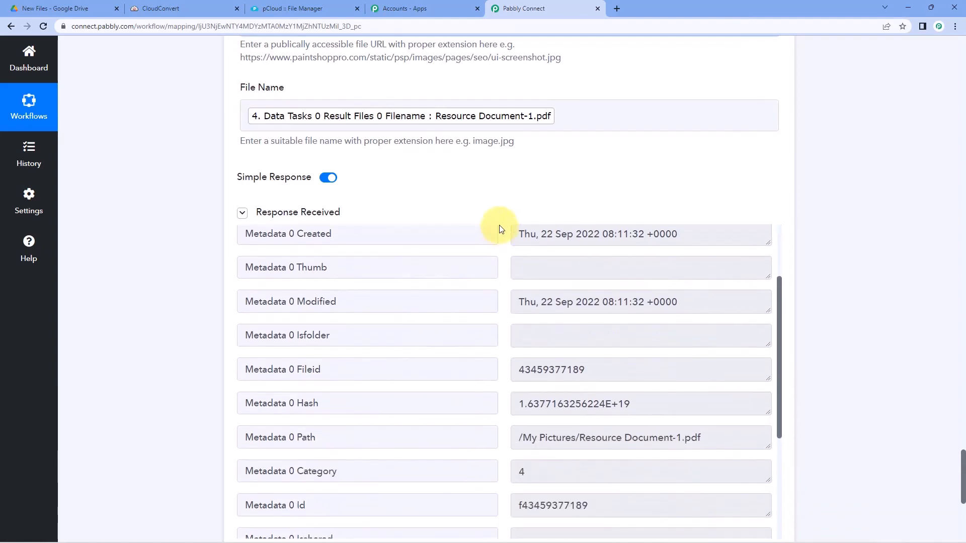
scroll(471, 235, up, 4)
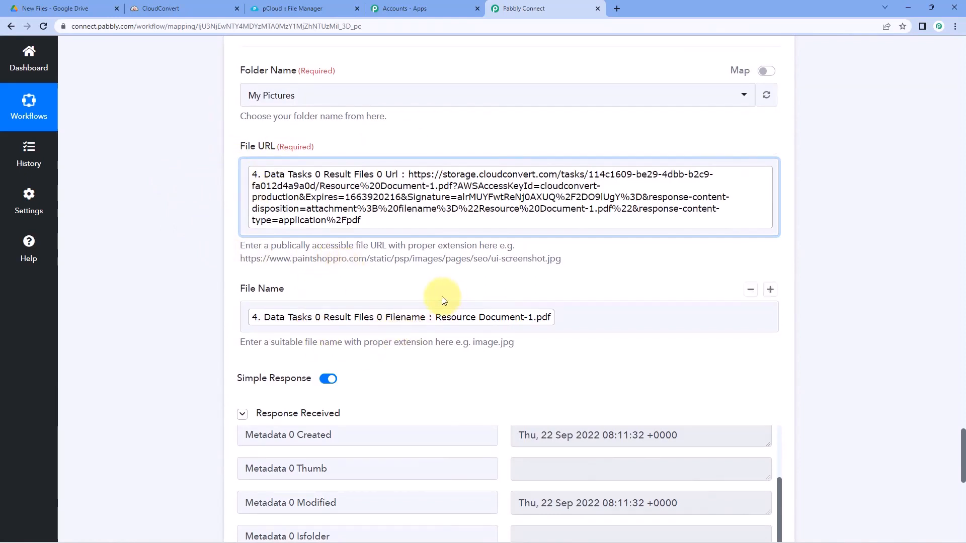
Switch to pCloud, preview Resource Document-1.pdf in My Pictures, and compare it with the original file in the New Files folder of Google Drive.
click(301, 9)
click(320, 257)
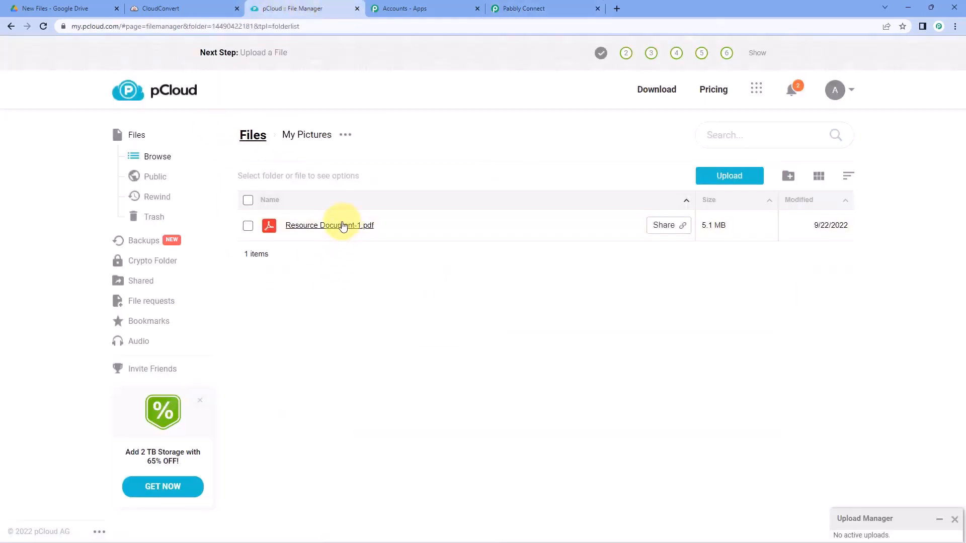
click(342, 226)
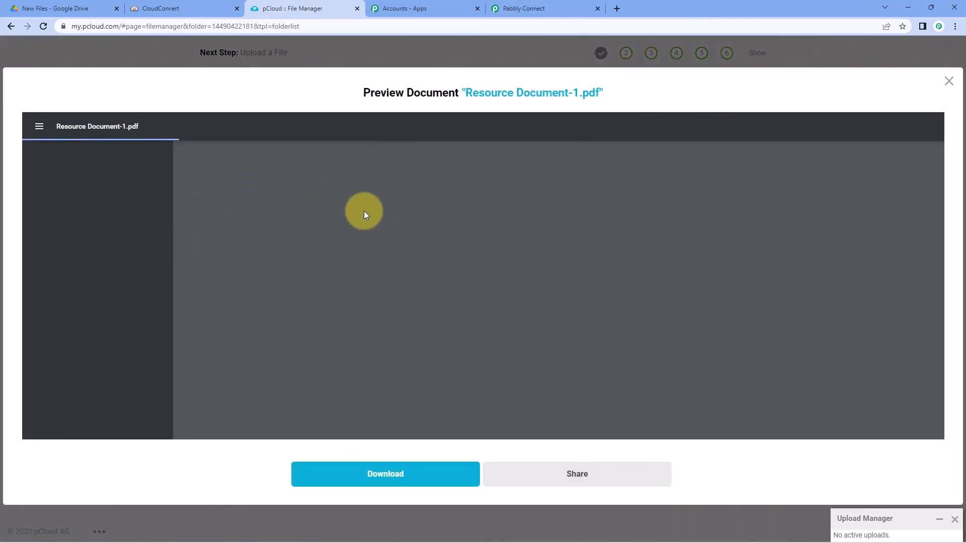
click(20, 8)
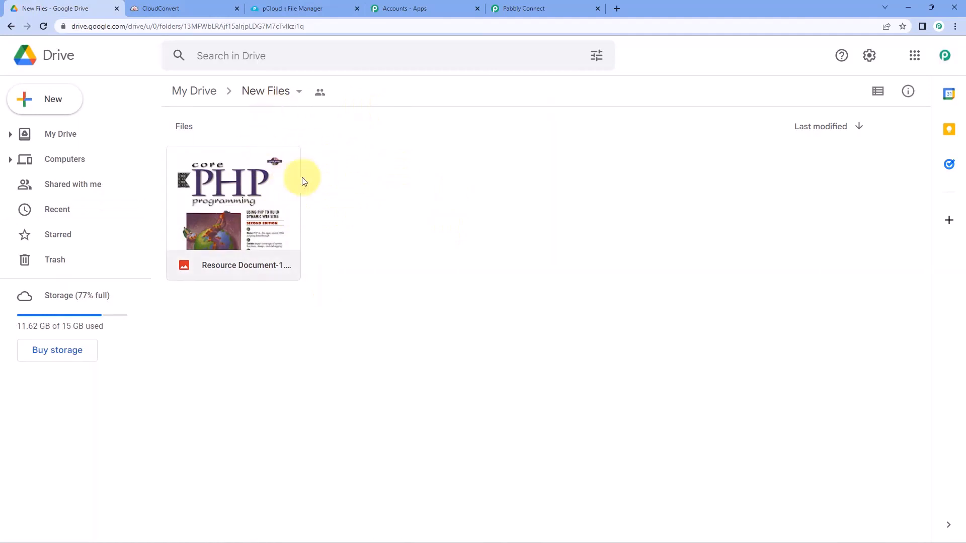
click(197, 9)
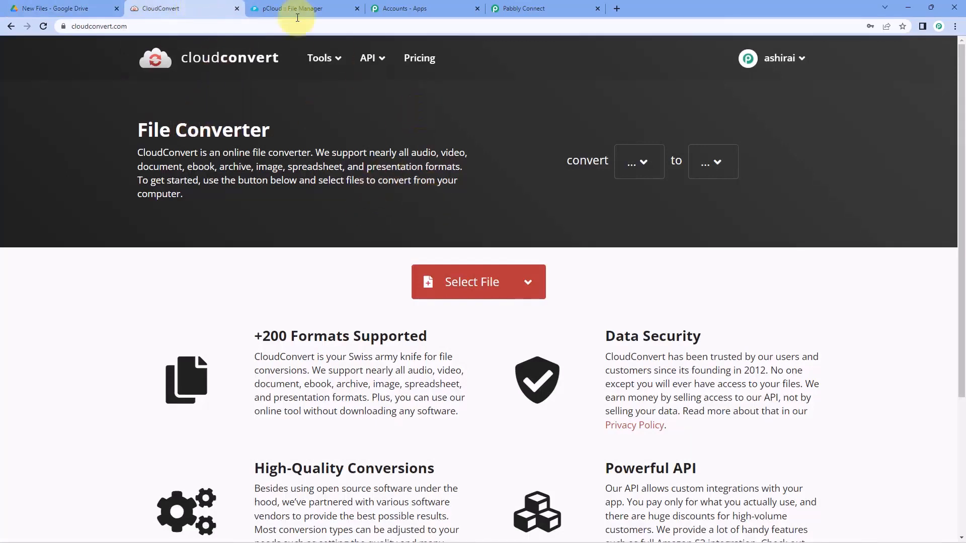
click(289, 4)
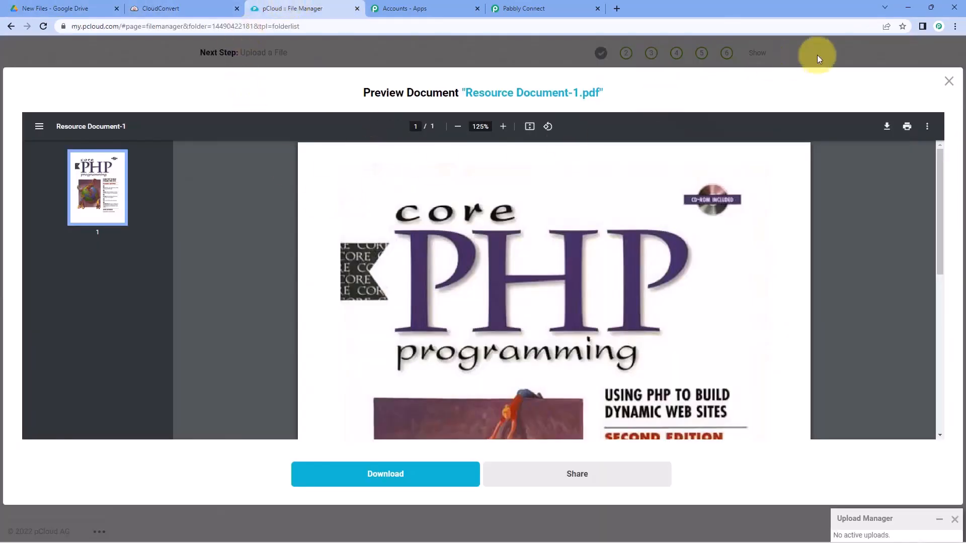
click(946, 83)
click(947, 83)
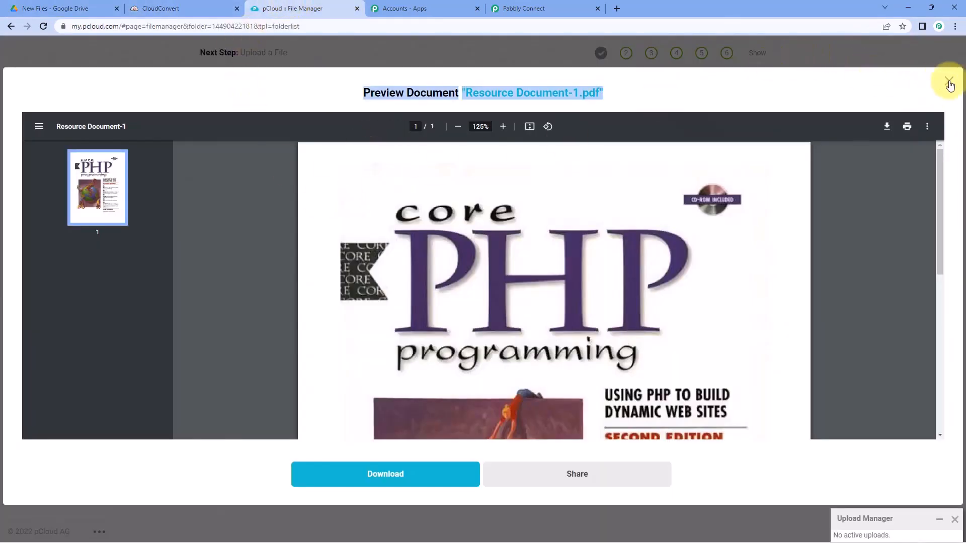
Return to Pabbly Connect, collapse the workflow's steps, and review the sequence from the Google Drive trigger to the pCloud upload.
click(546, 7)
scroll(825, 219, up, 8)
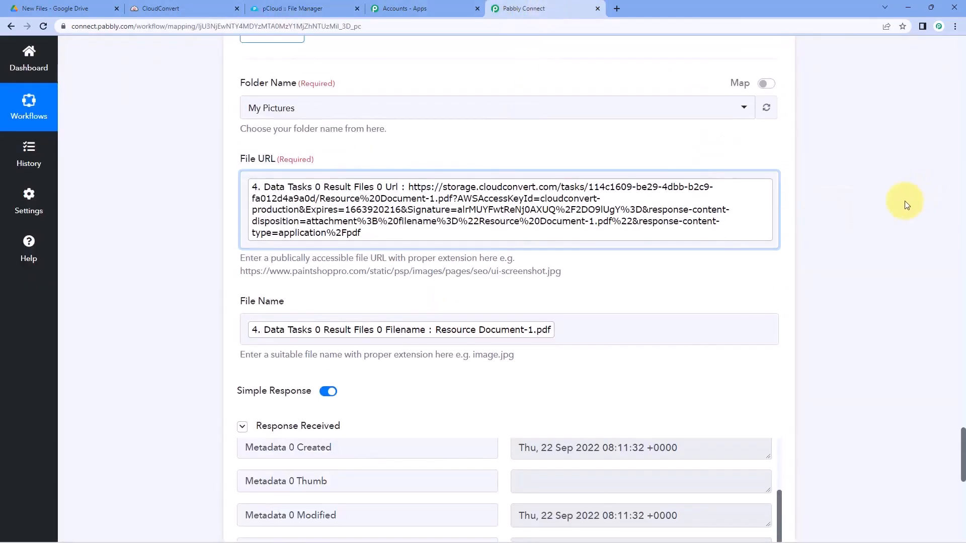
scroll(794, 270, up, 15)
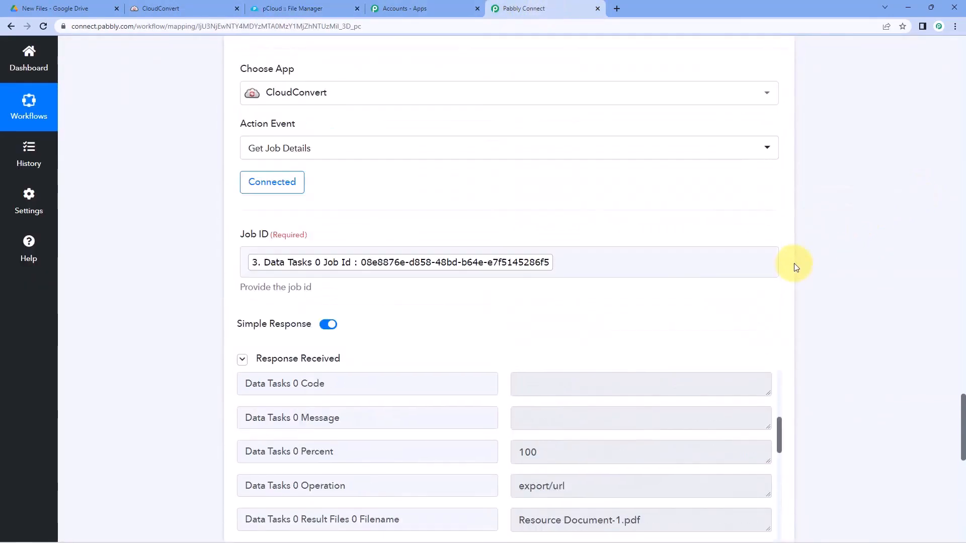
scroll(792, 222, up, 15)
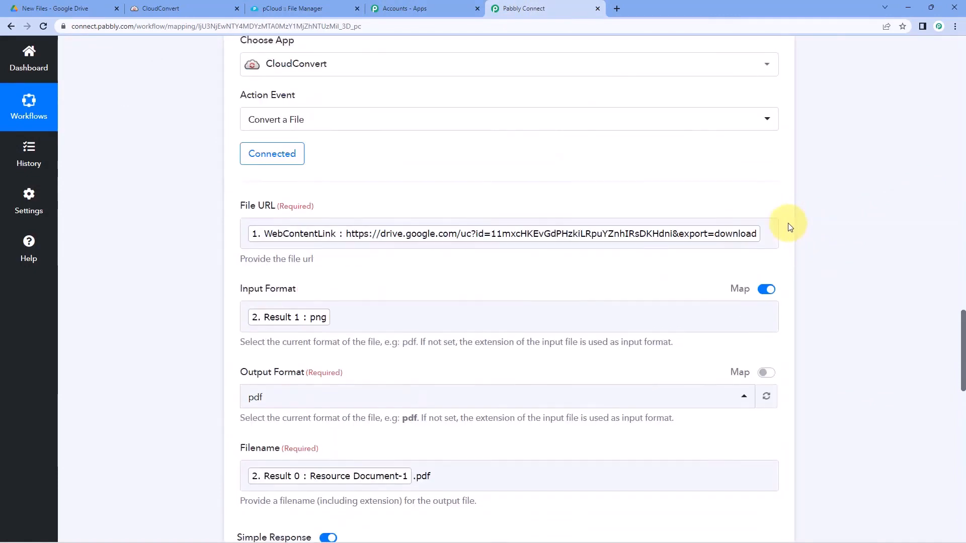
scroll(788, 211, up, 15)
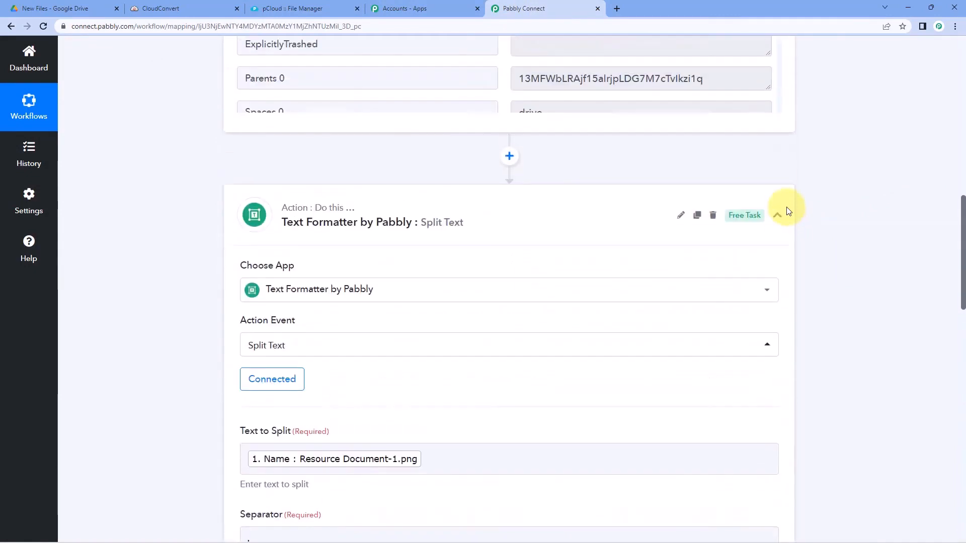
scroll(777, 468, up, 9)
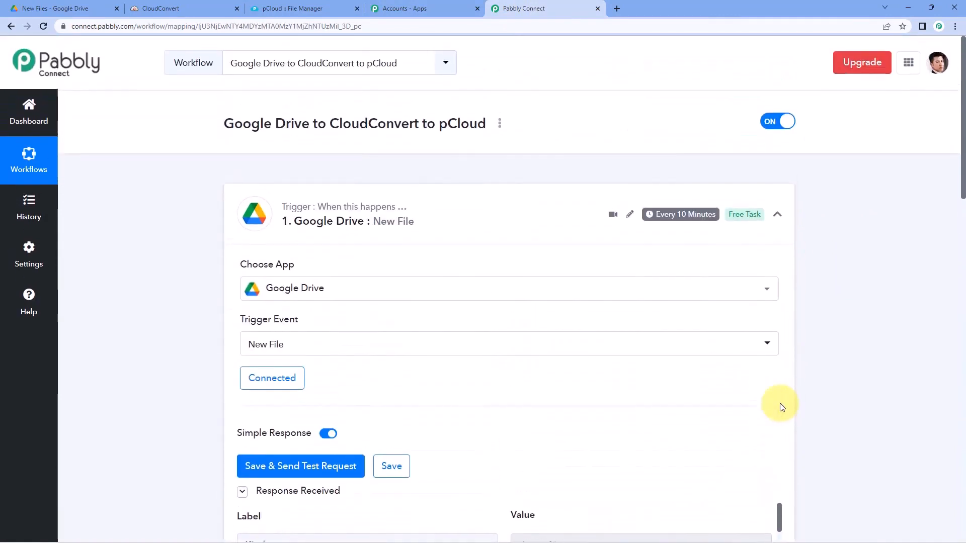
click(777, 215)
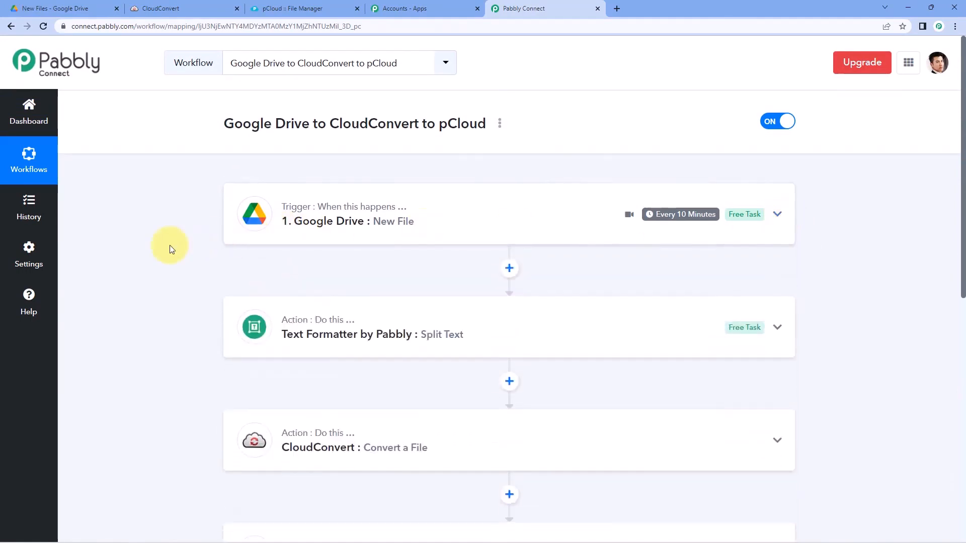
scroll(169, 249, down, 1)
scroll(169, 249, down, 4)
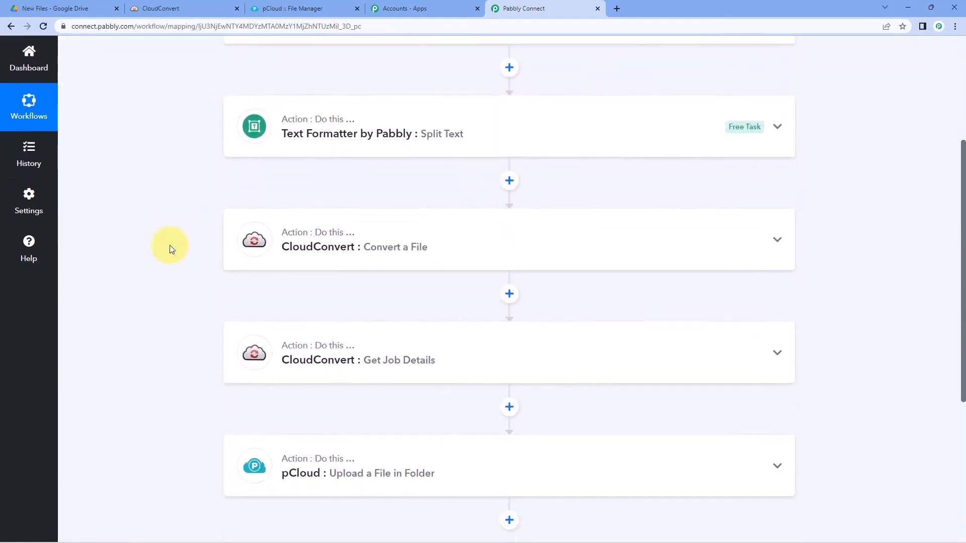
scroll(170, 249, up, 5)
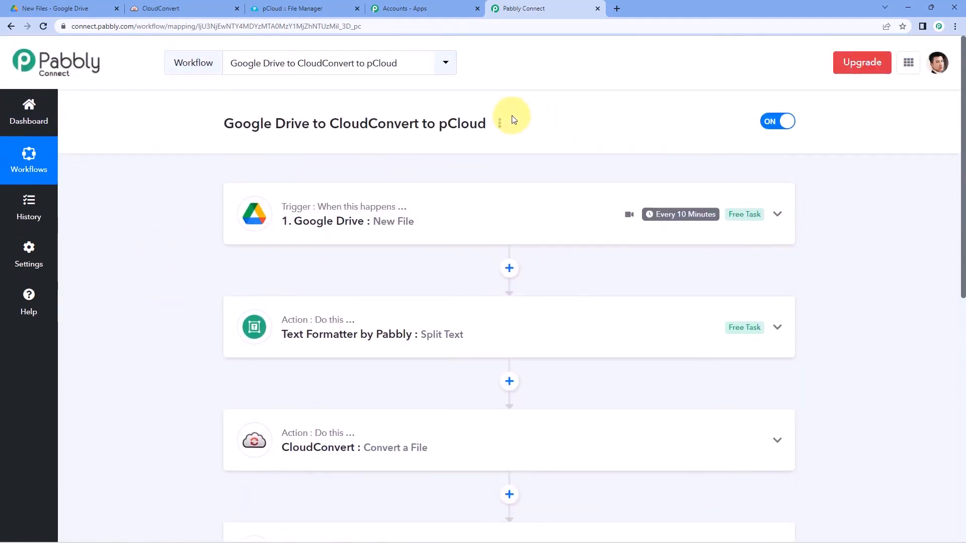
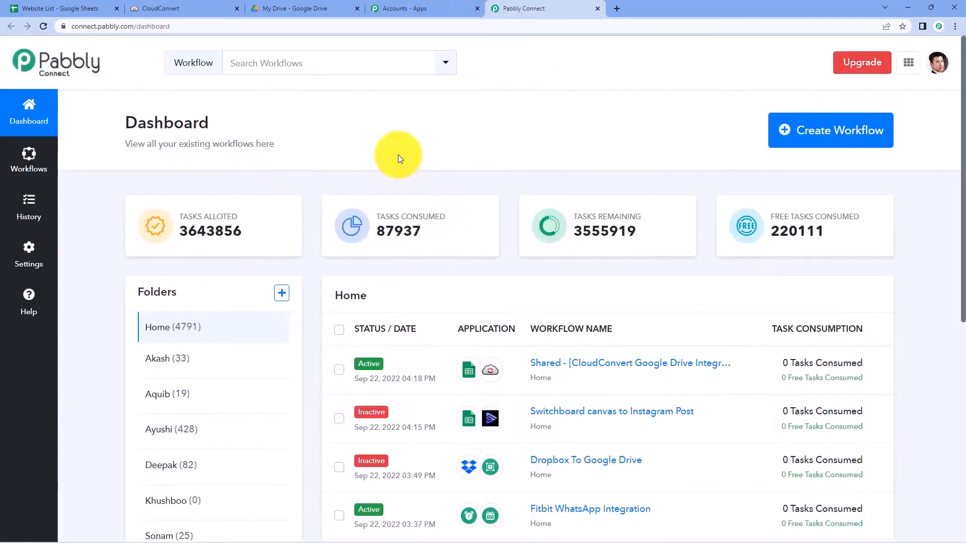
Create a workflow named "Google Sheets to CloudConvert to Google Drive".
click(787, 136)
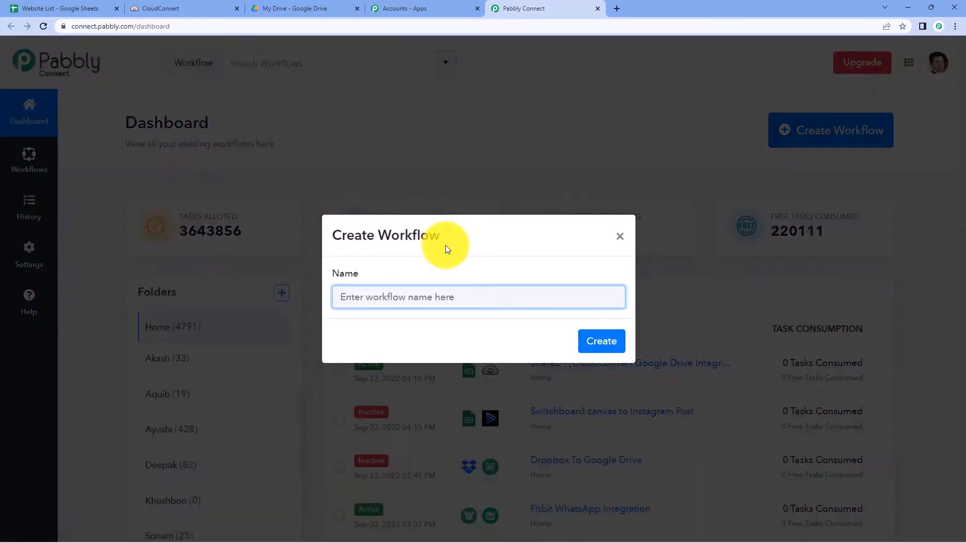
text(Google Sheest to )
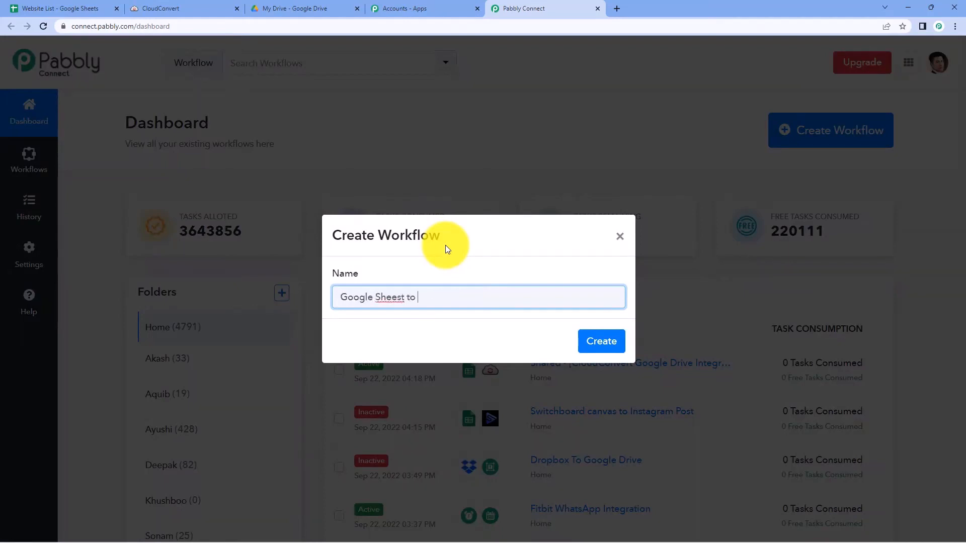
text(CloudConvert to Google Drive)
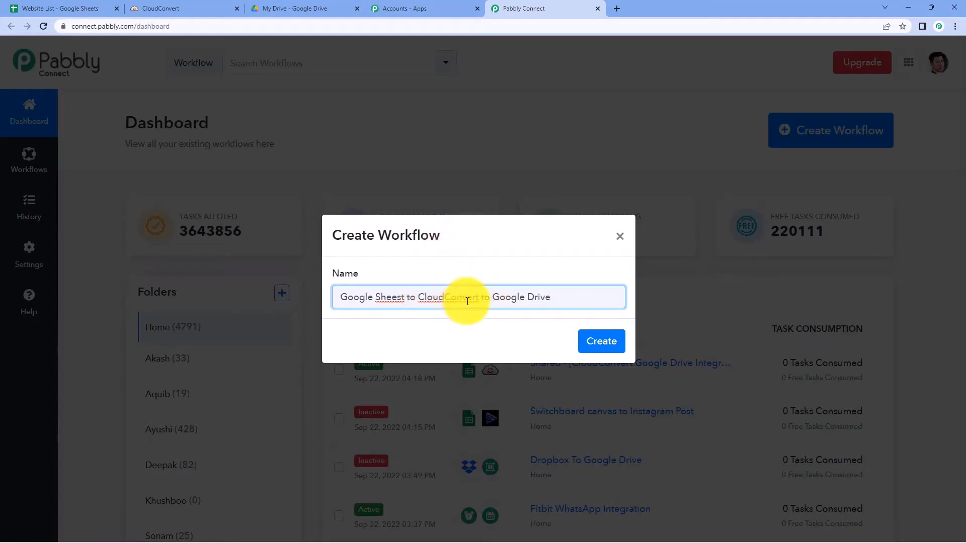
click(401, 298)
key(BackSpace)
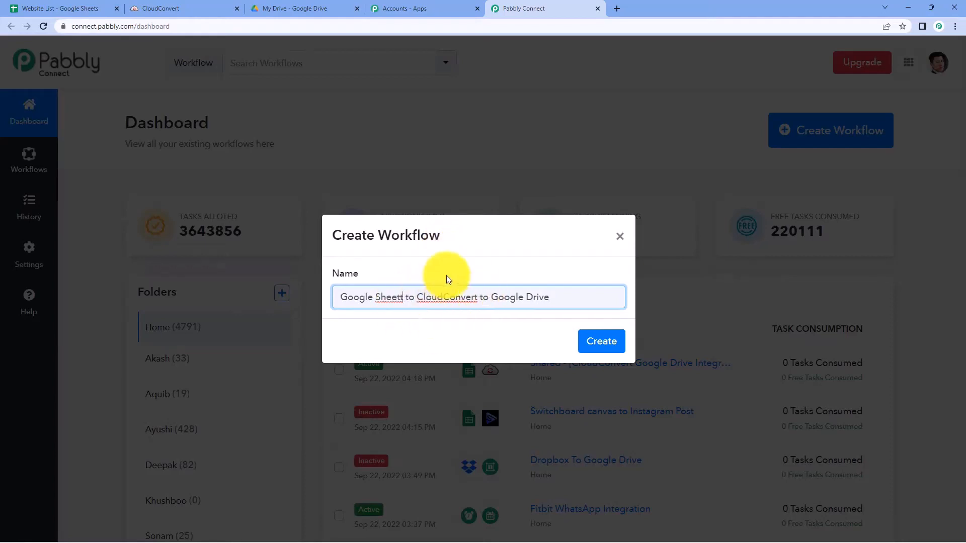
click(598, 343)
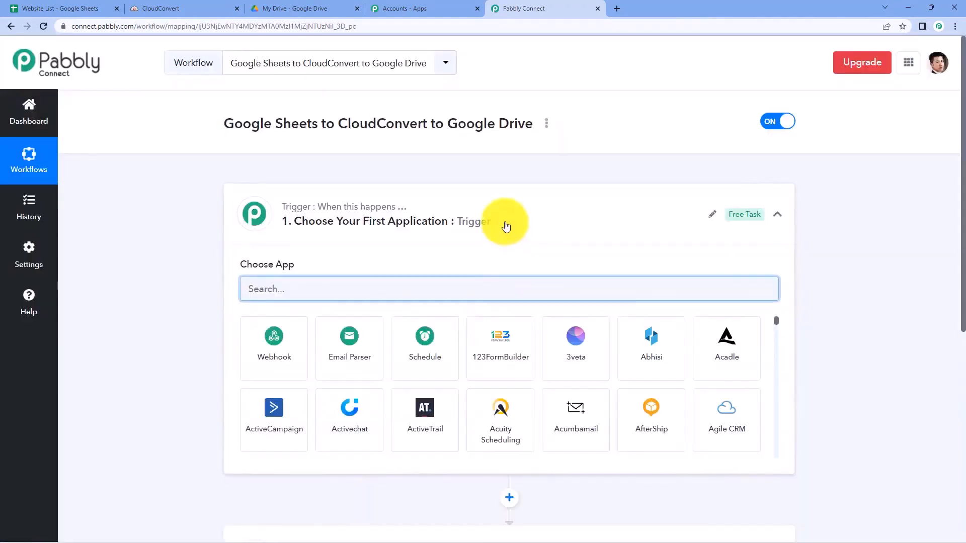
Set the workflow's trigger to Google Sheets with the New or Updated Spreadsheet Row event.
click(505, 227)
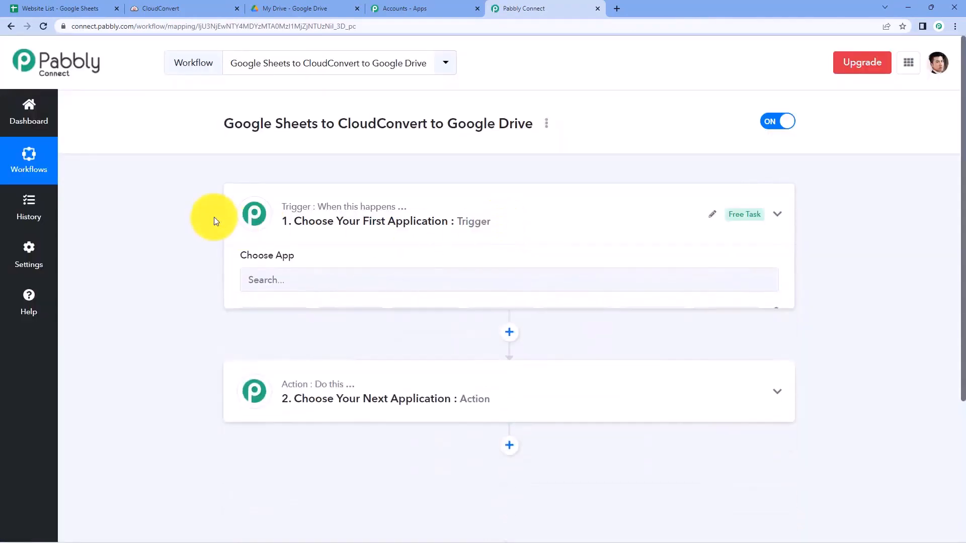
scroll(209, 215, down, 1)
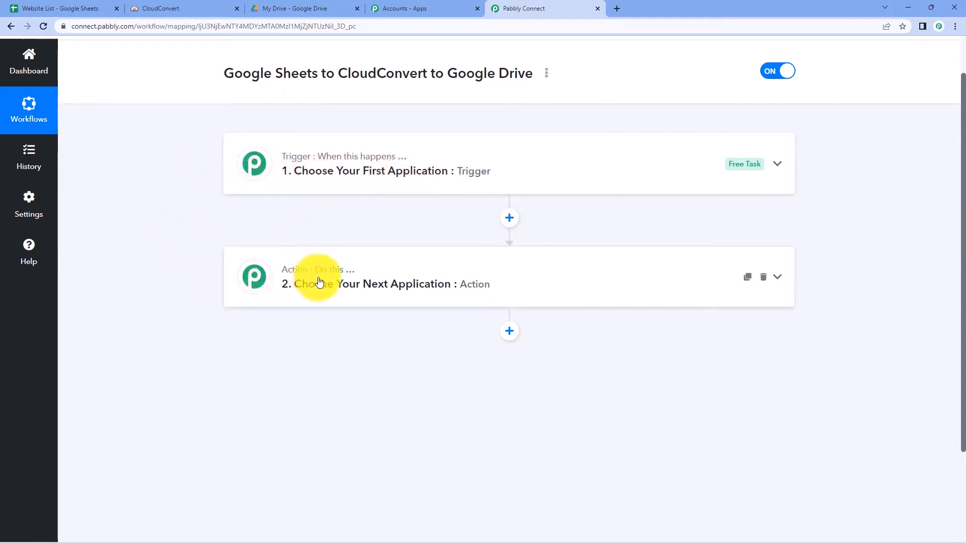
click(275, 162)
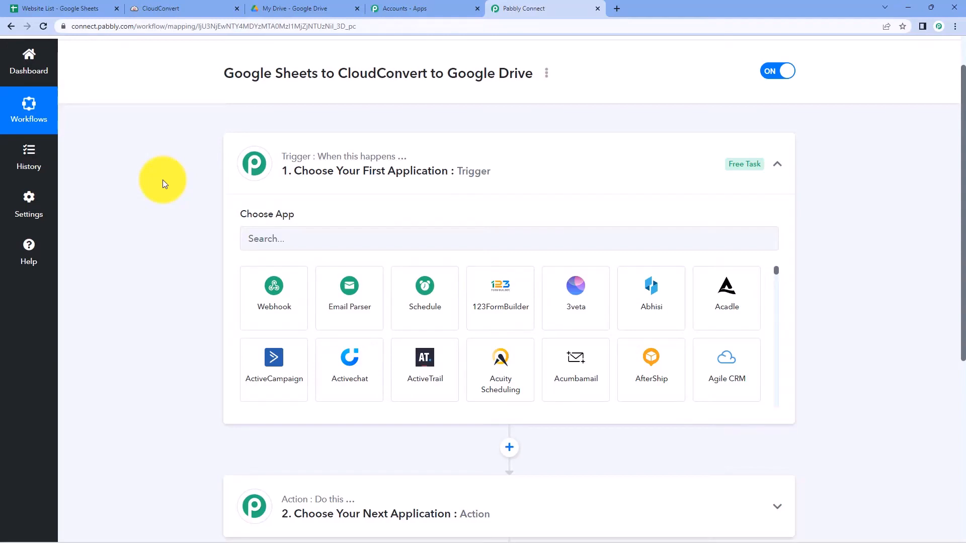
click(297, 239)
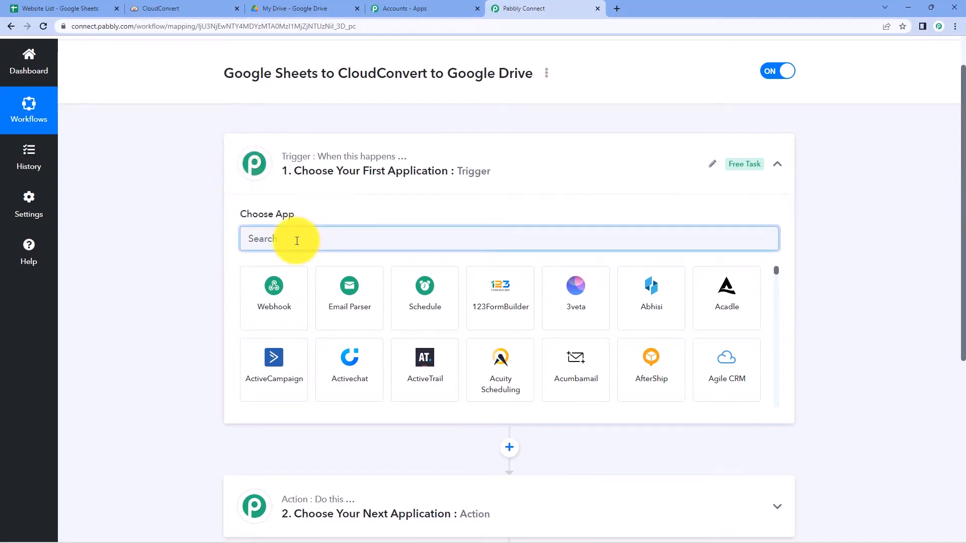
text(Googl)
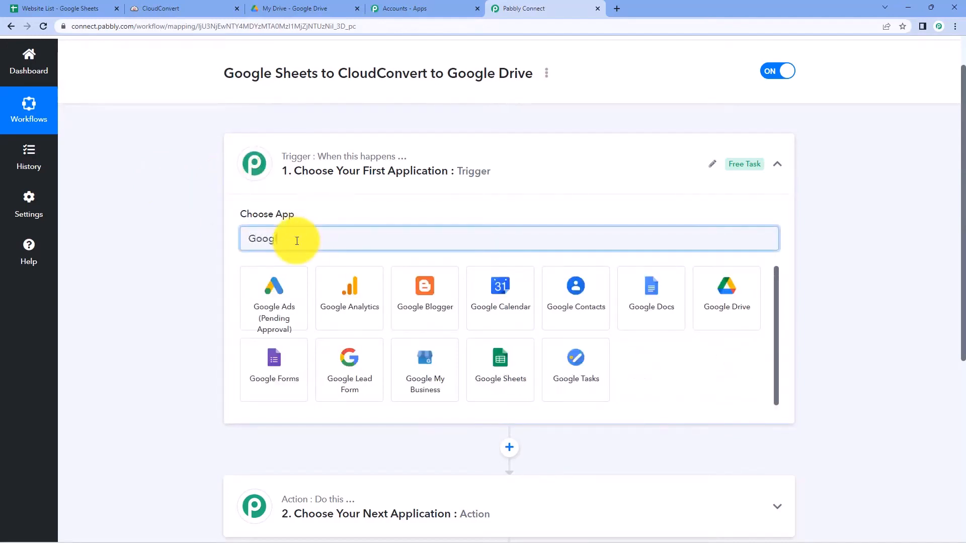
text(e Sheets)
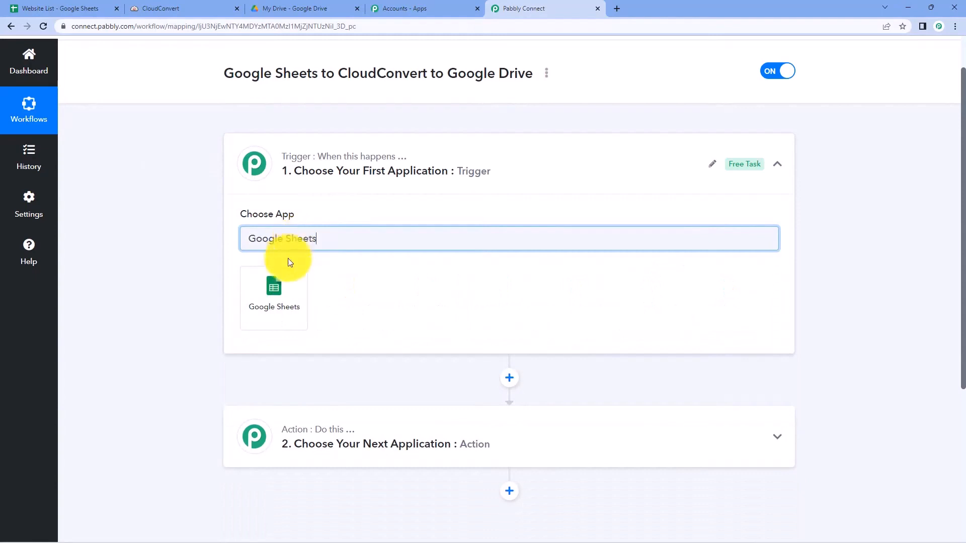
click(286, 287)
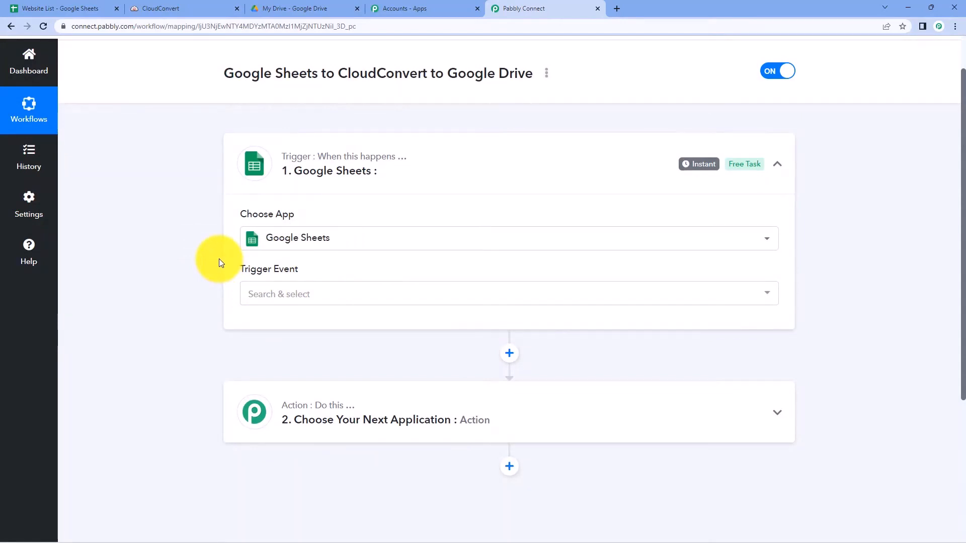
click(319, 295)
click(352, 347)
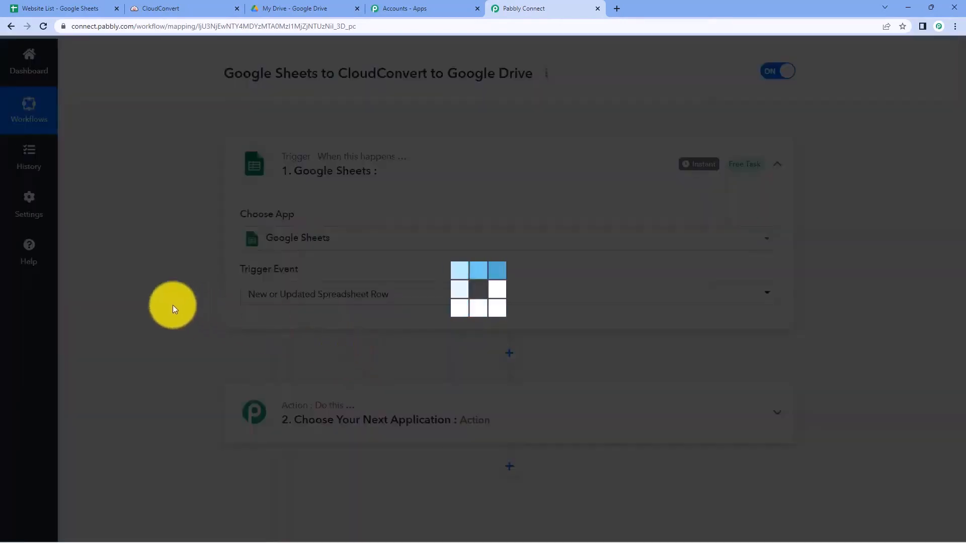
Look at the Website List spreadsheet and the trigger's setup instructions in Pabbly Connect, and copy the Webhook URL.
scroll(405, 301, down, 2)
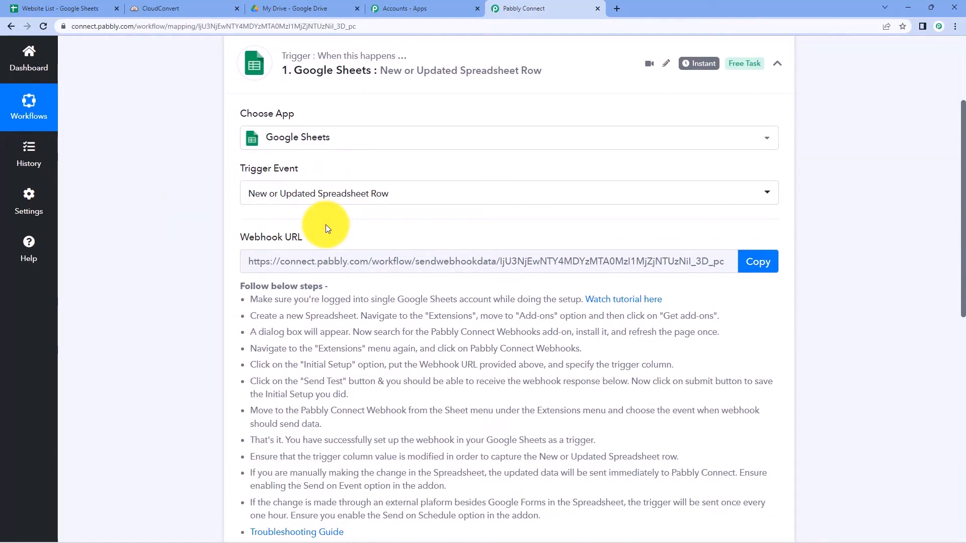
click(45, 9)
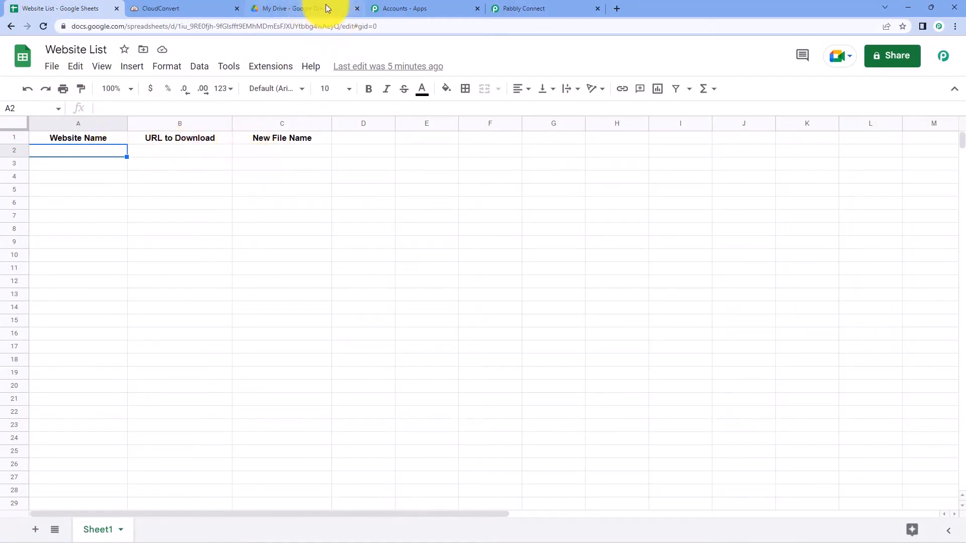
click(514, 7)
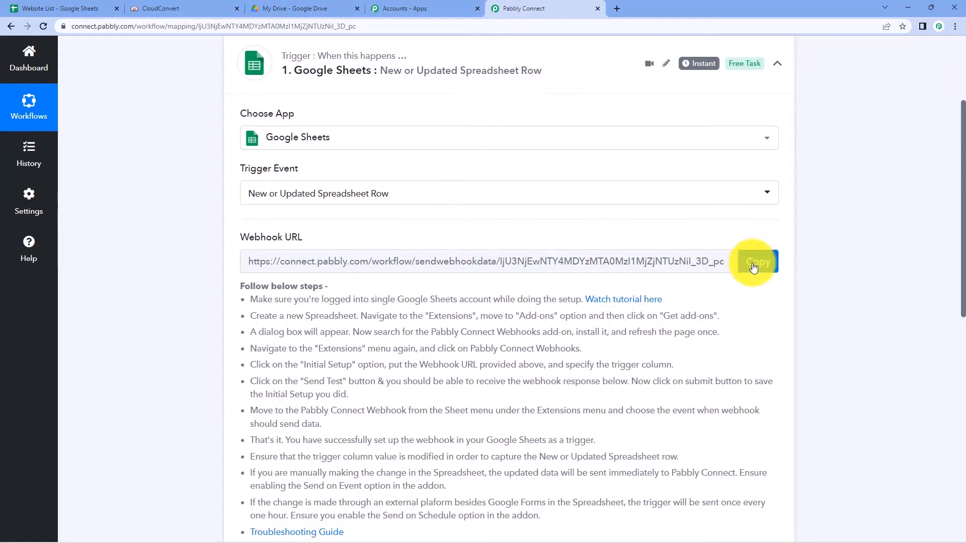
scroll(301, 291, down, 1)
drag(247, 246, 570, 465)
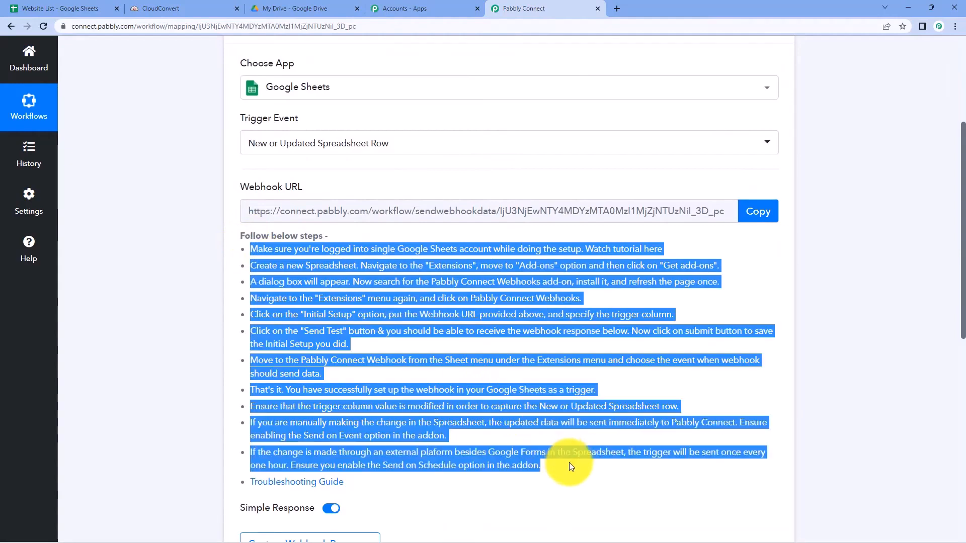
click(592, 348)
click(741, 219)
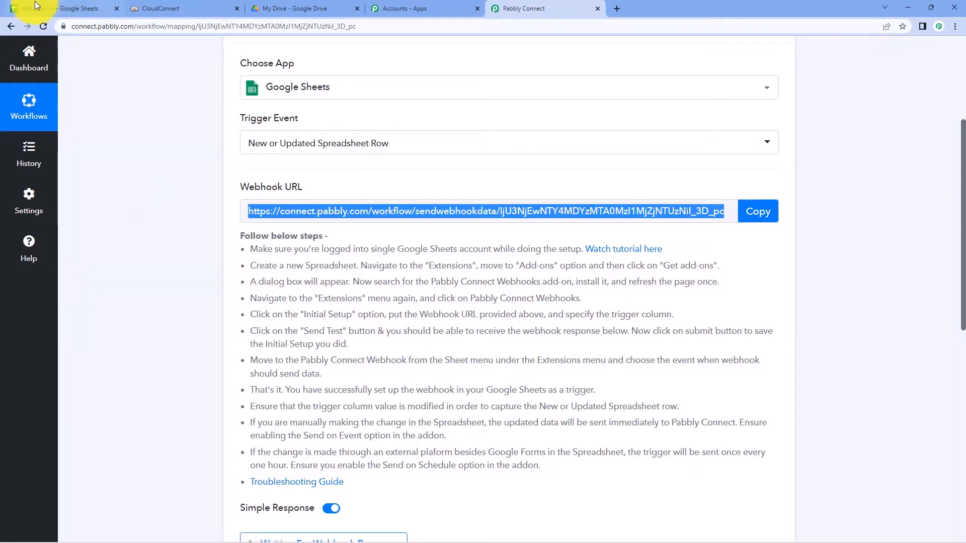
Switch to the Website List spreadsheet, search the add-on marketplace for Pabbly Connect Webhooks, and reload the spreadsheet.
click(36, 7)
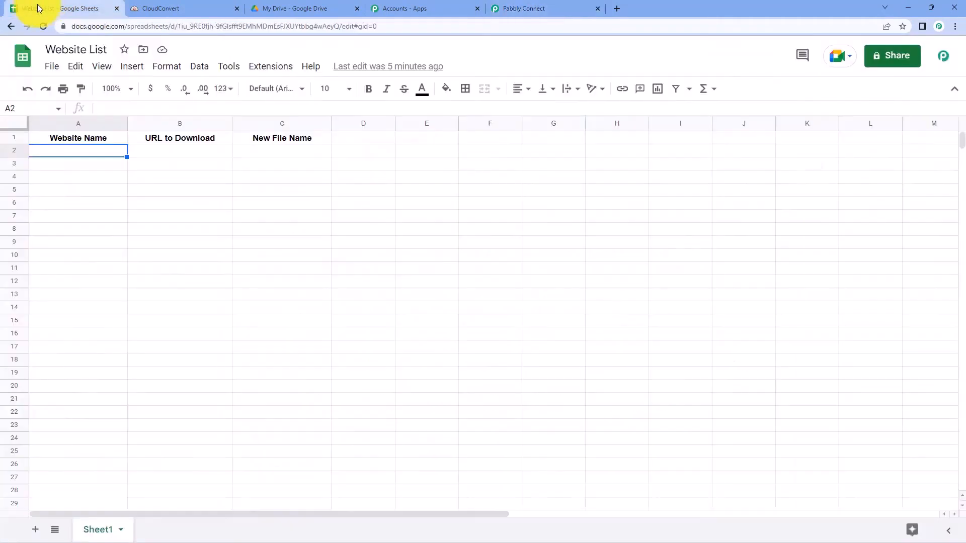
click(260, 65)
mouse_move(295, 92)
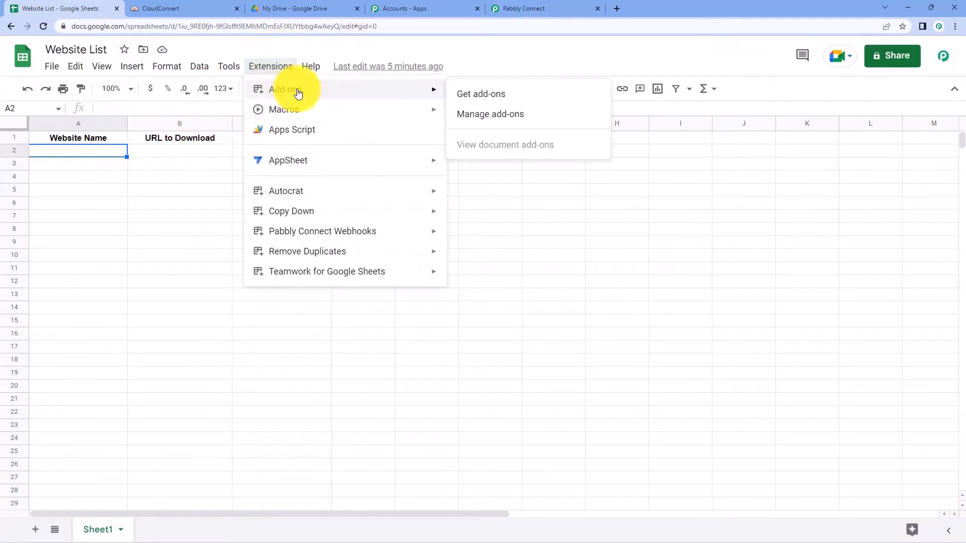
click(555, 98)
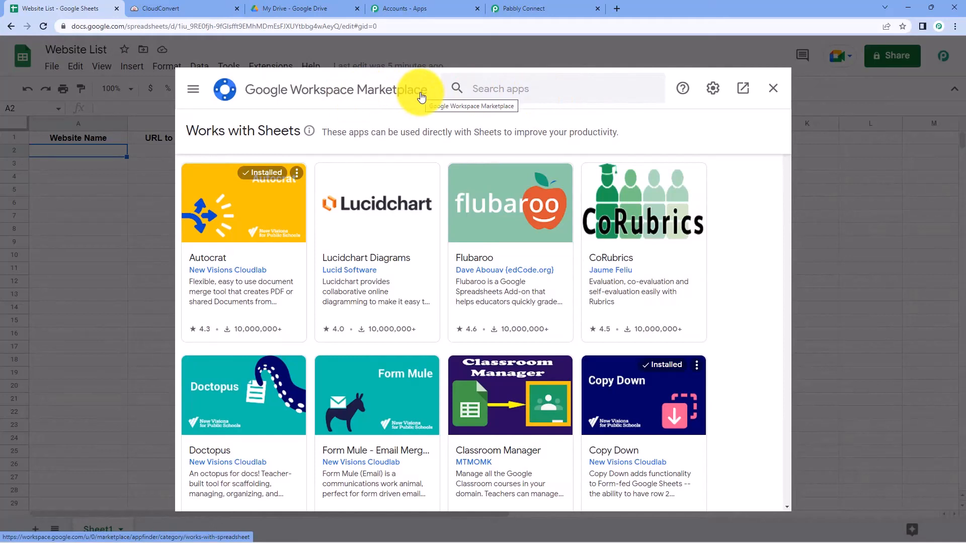
click(508, 90)
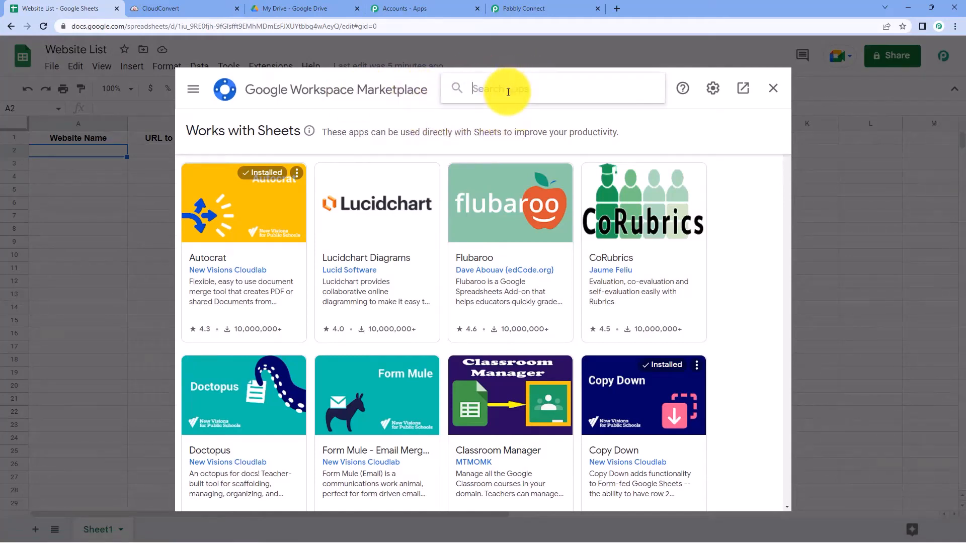
text(Pabbly)
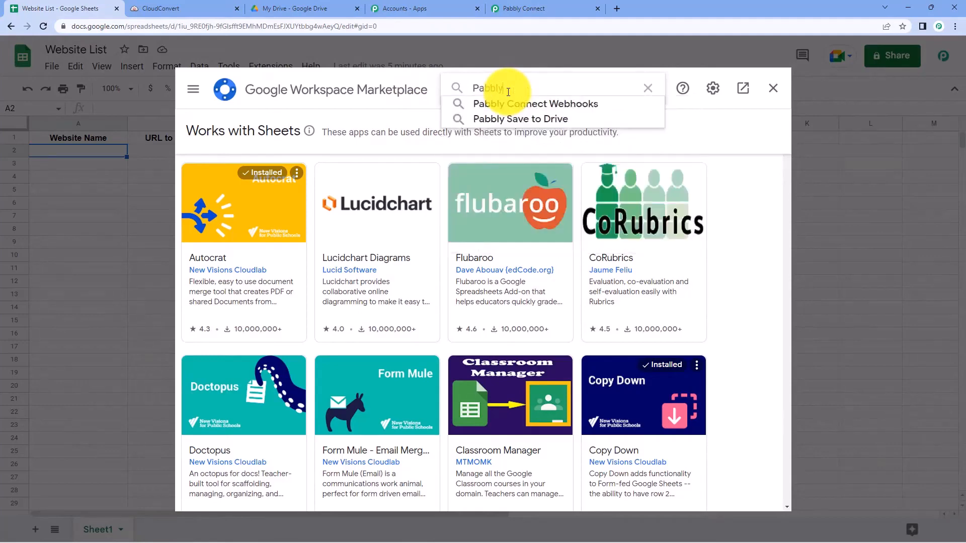
key(Down)
key(Return)
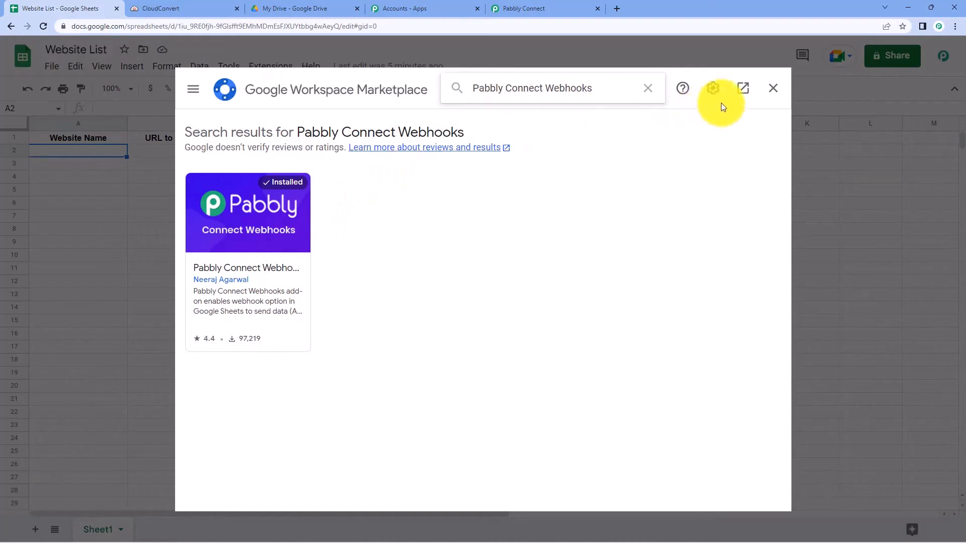
click(773, 89)
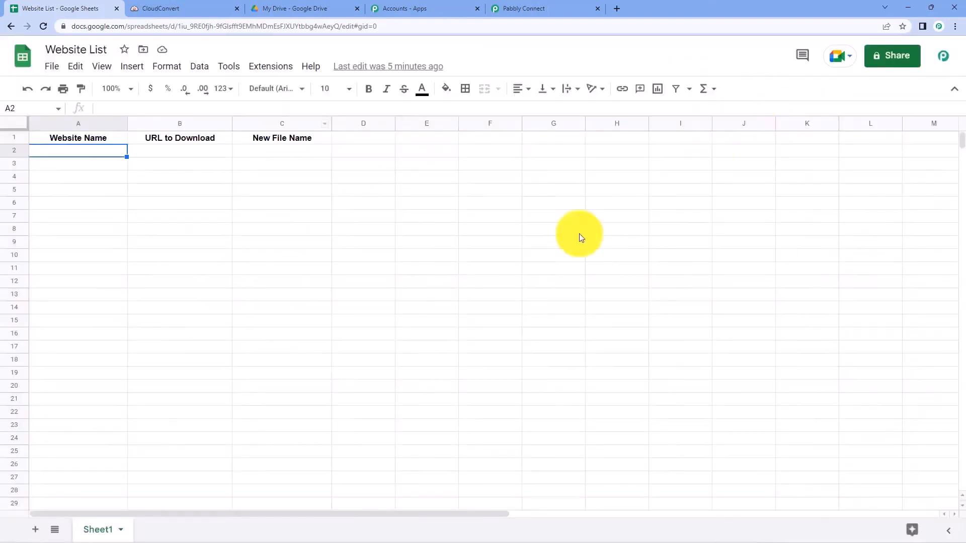
click(44, 26)
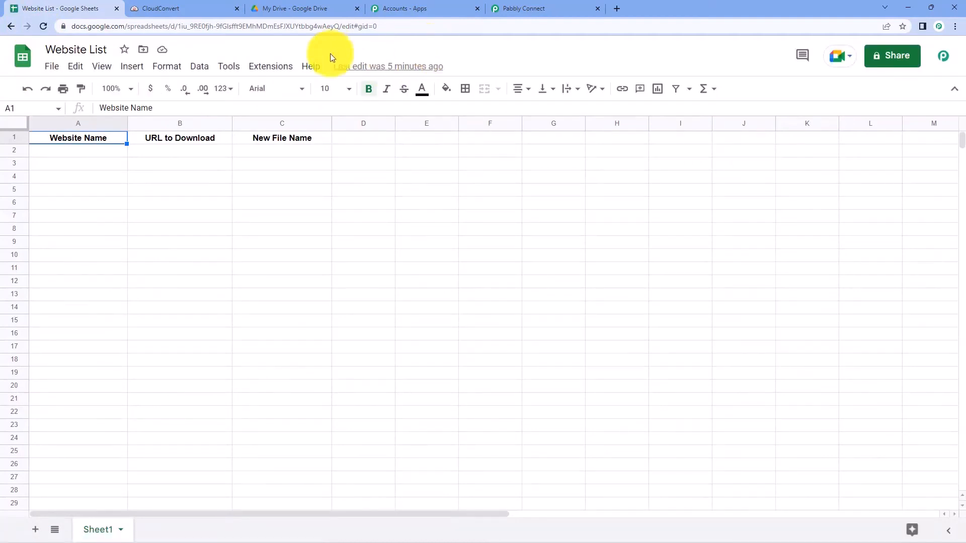
Open the Pabbly Connect Webhooks Initial Setup and fill in its Webhook URL with the one copied from the Pabbly Connect trigger.
click(270, 67)
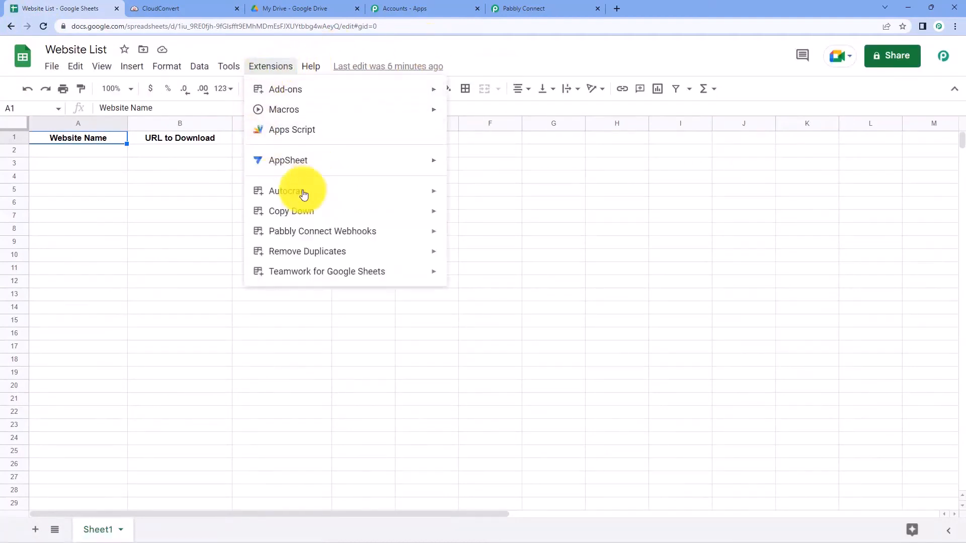
mouse_move(317, 237)
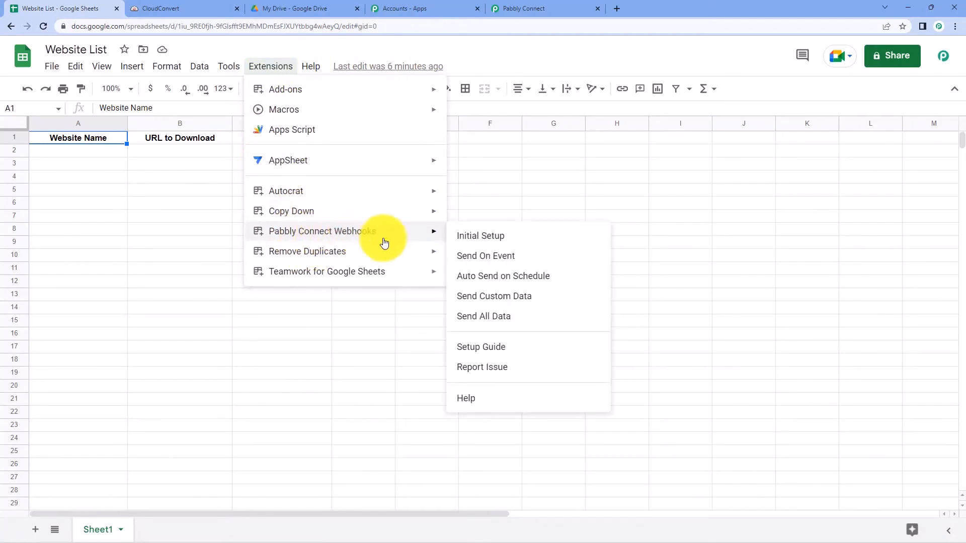
click(528, 240)
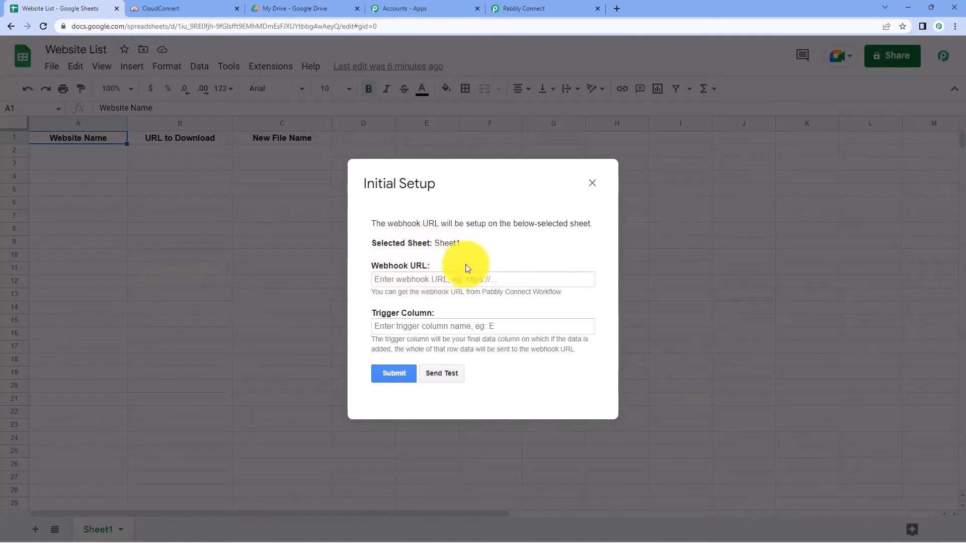
click(513, 6)
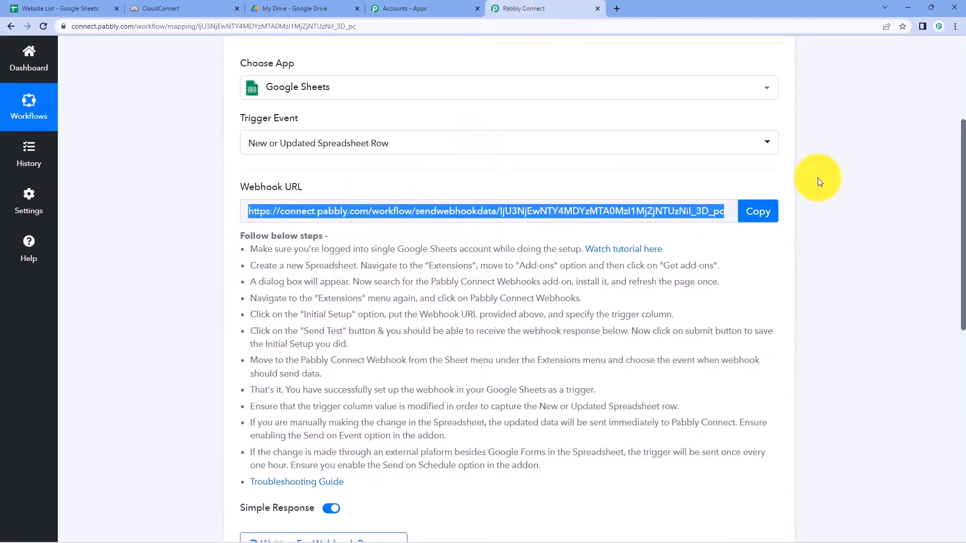
click(758, 210)
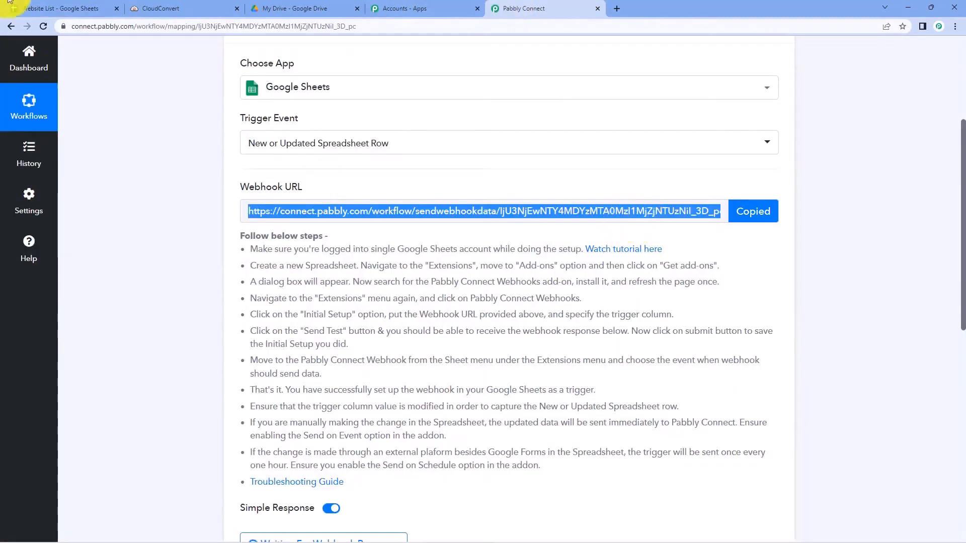
click(55, 8)
click(404, 281)
right_click(405, 281)
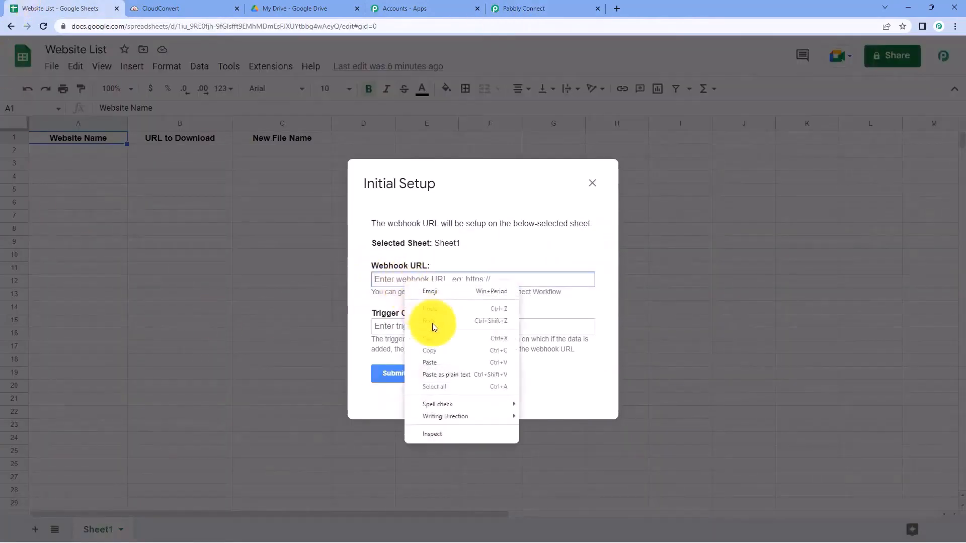
click(434, 364)
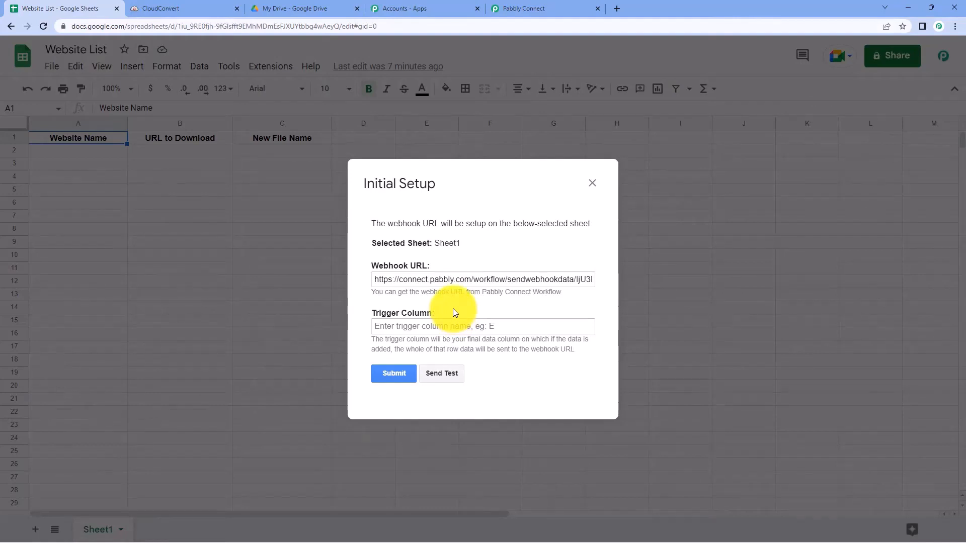
Move the Initial Setup dialog clear of the sheet's headers and set the Trigger Column to C.
drag(488, 189, 586, 216)
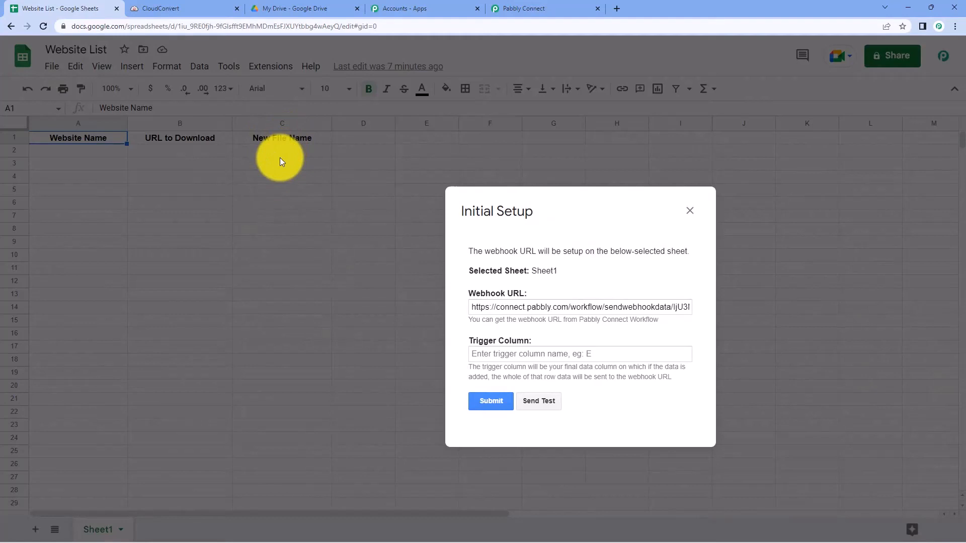
click(515, 351)
text(C)
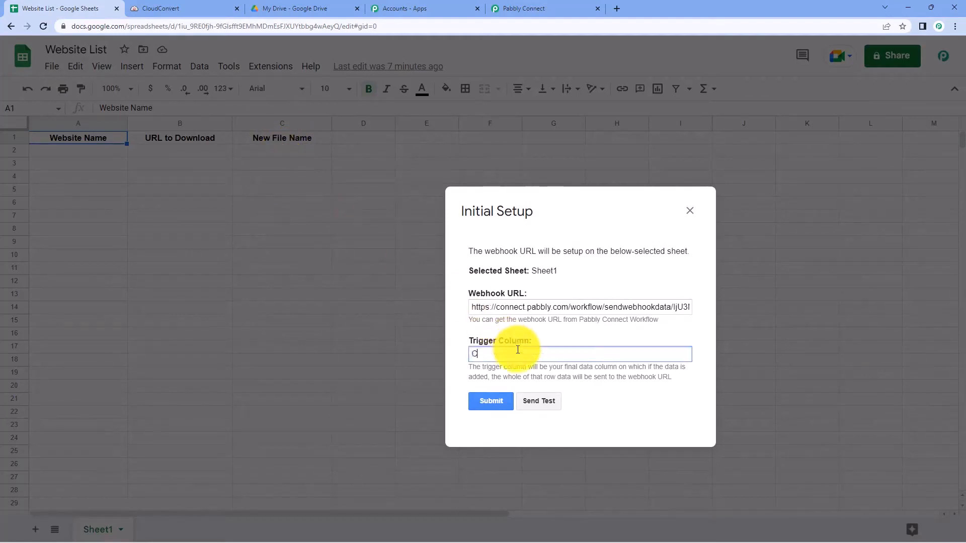
Submit the Initial Setup with its webhook URL and trigger column, close it, and enable Send On Event for the sheet.
click(514, 230)
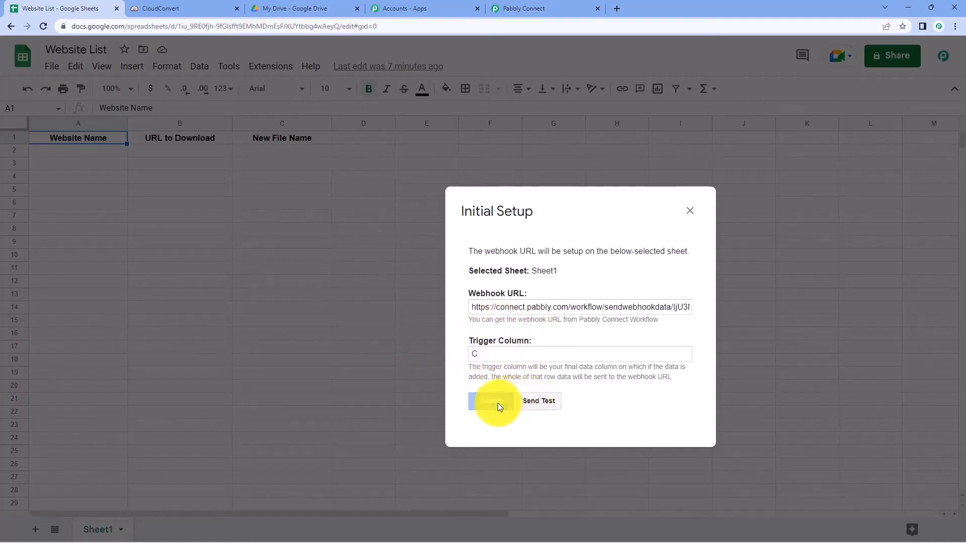
scroll(504, 395, down, 1)
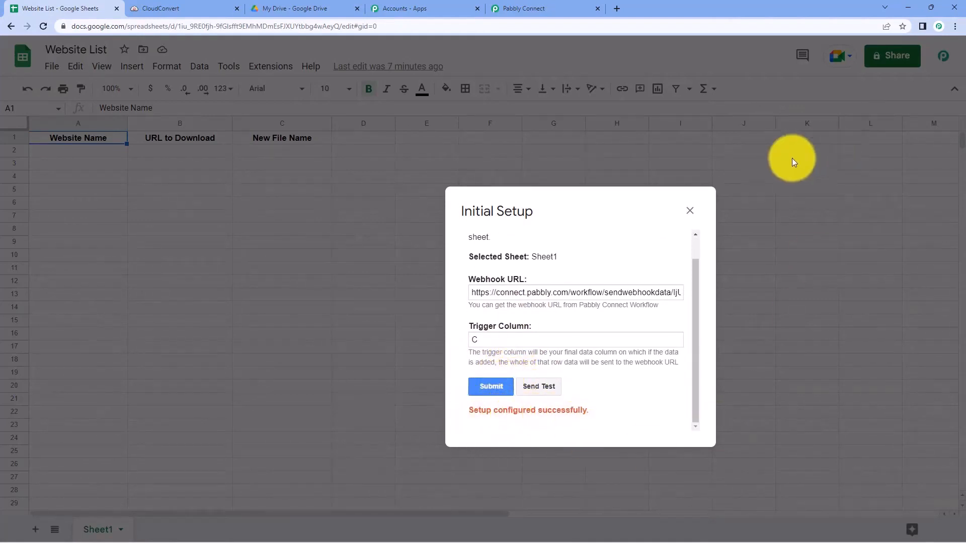
click(702, 211)
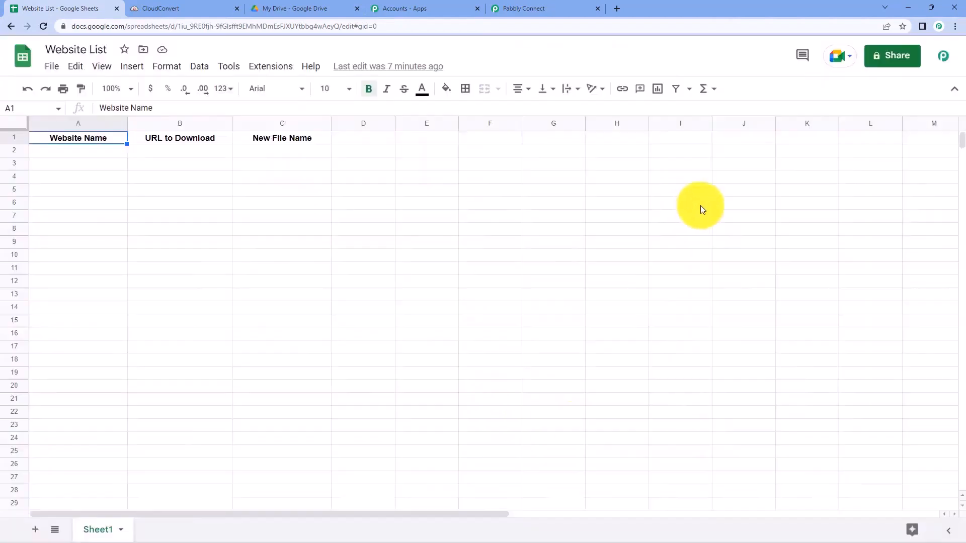
click(271, 67)
mouse_move(316, 229)
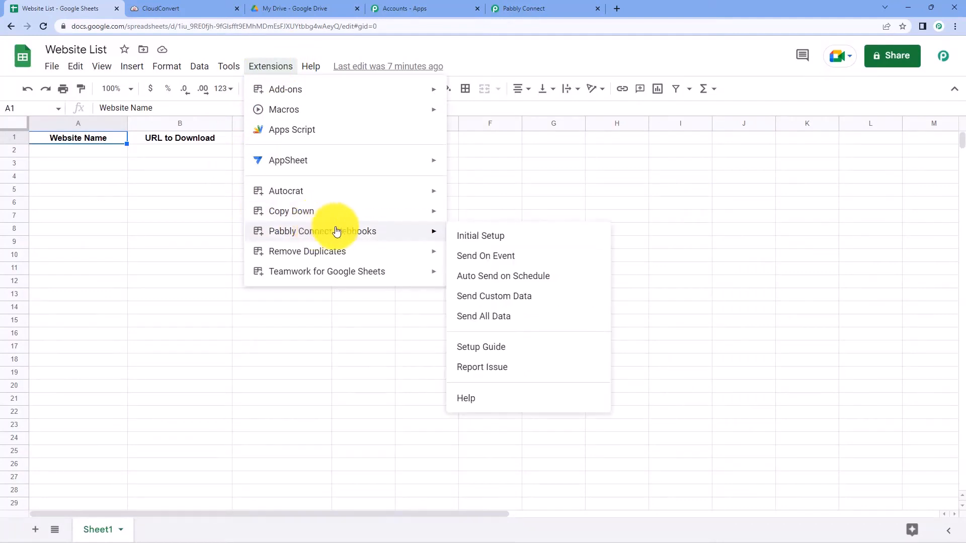
click(458, 260)
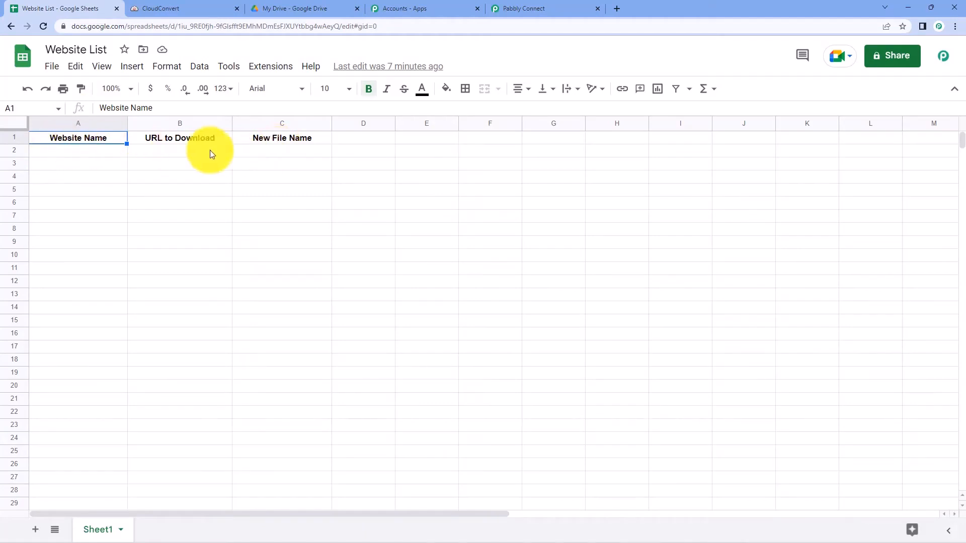
Switch to Pabbly Connect to check the trigger's webhook response status, and return to the Website List spreadsheet.
click(524, 7)
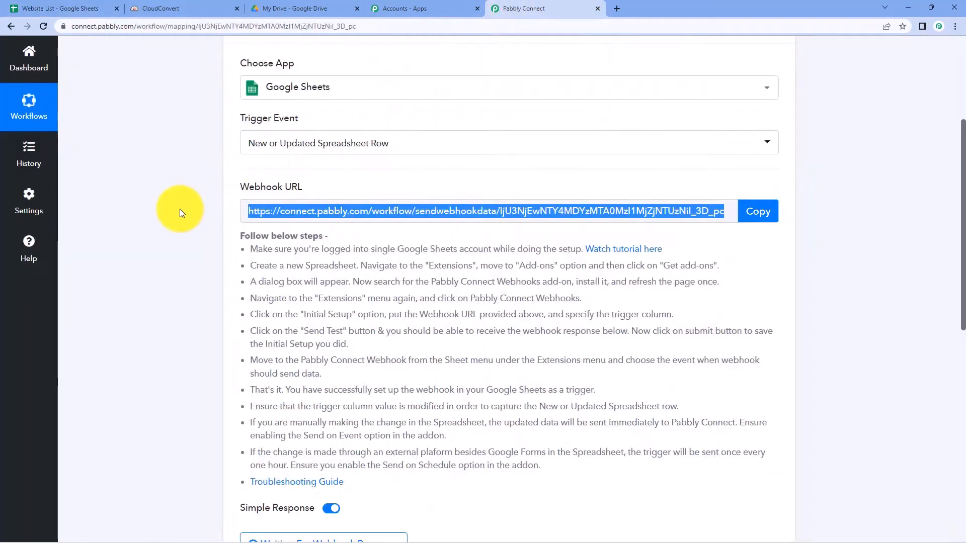
scroll(180, 209, down, 5)
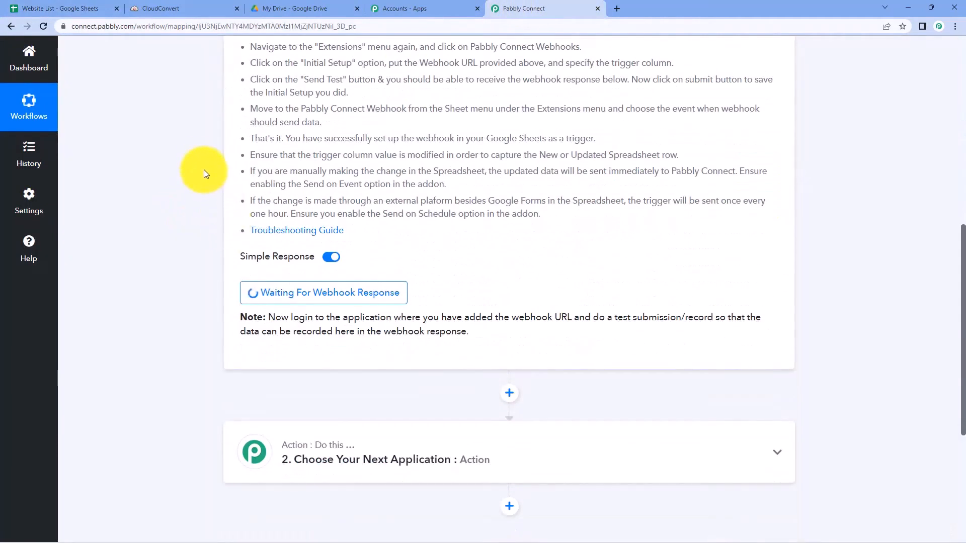
click(78, 5)
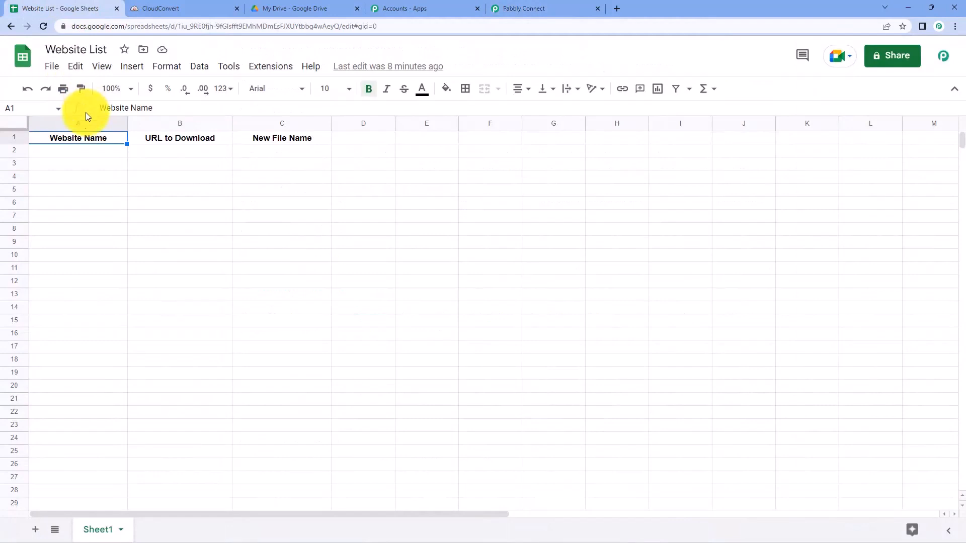
click(85, 151)
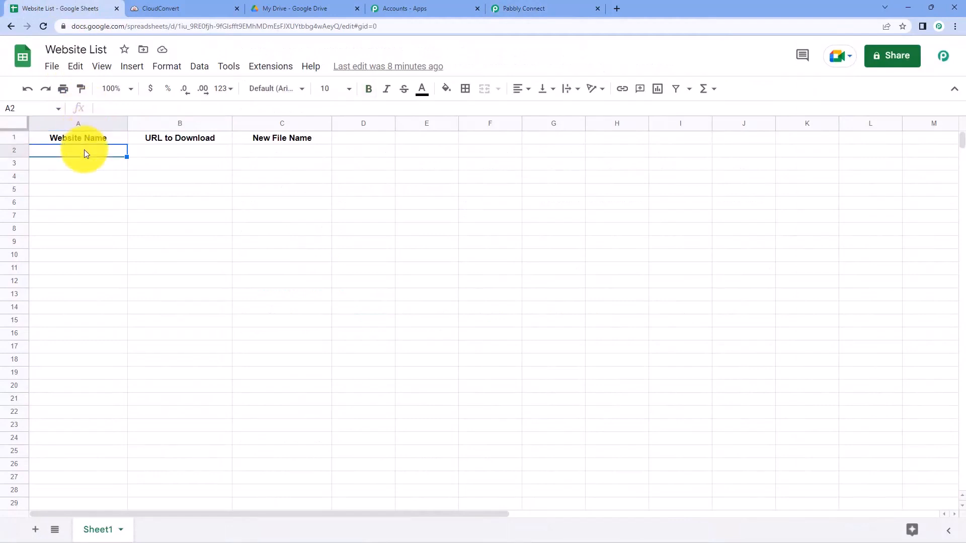
text(Pabbly)
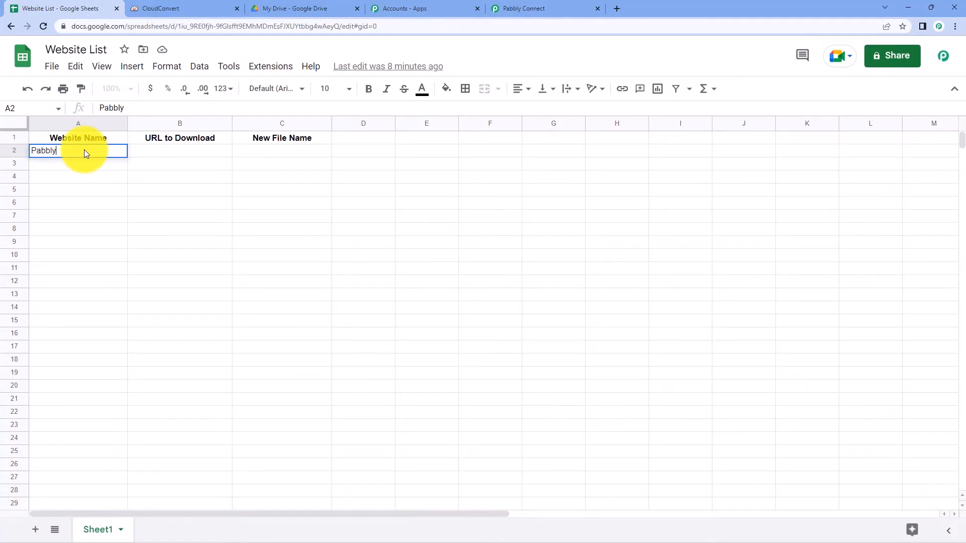
key(Tab)
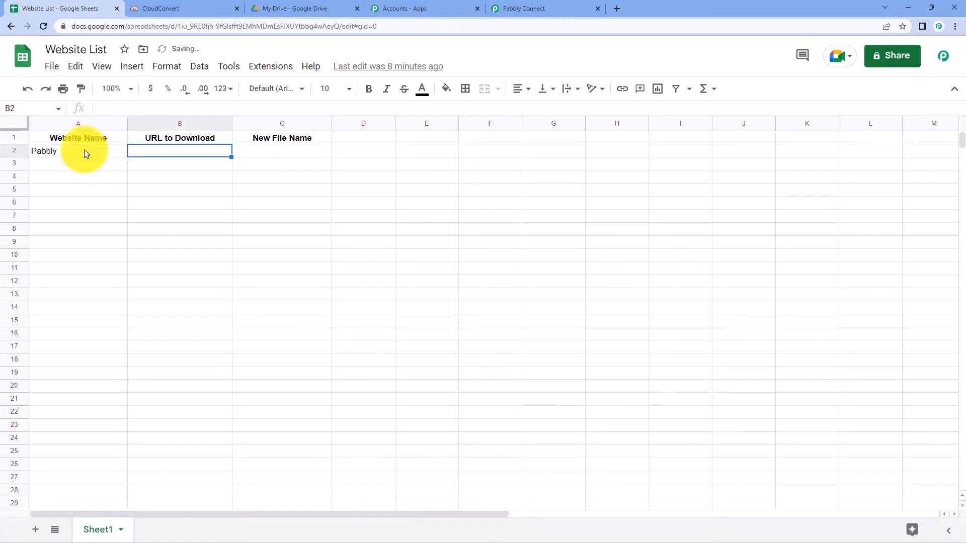
text(https)
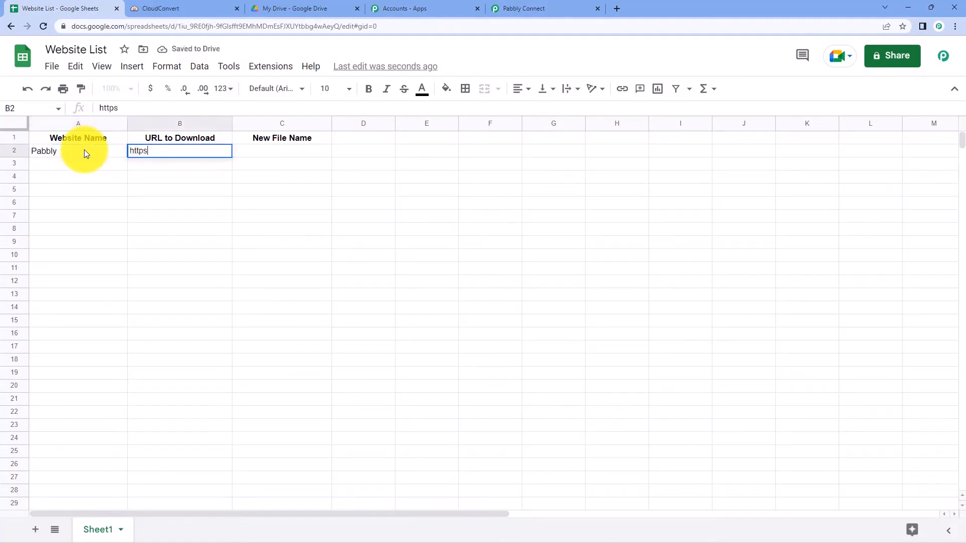
text(://www.pabbly.com)
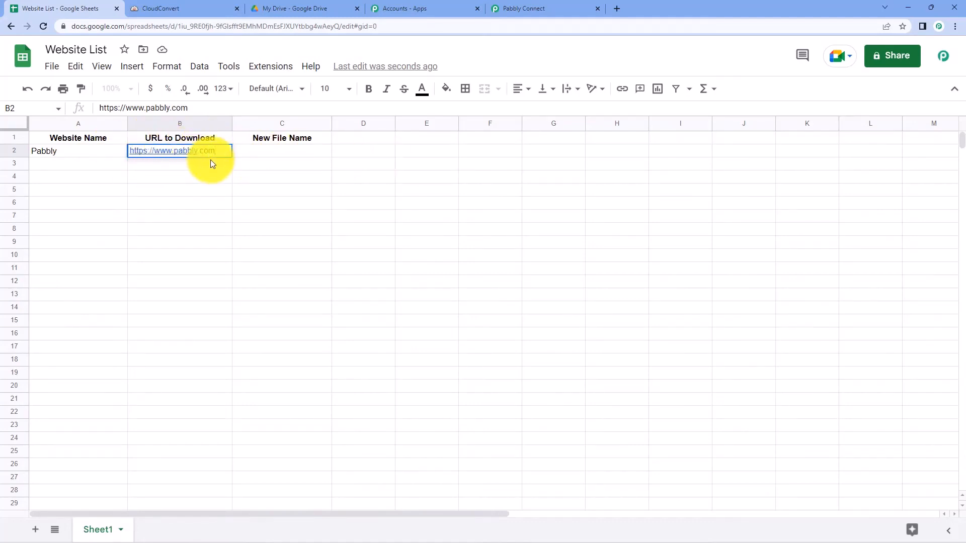
click(270, 153)
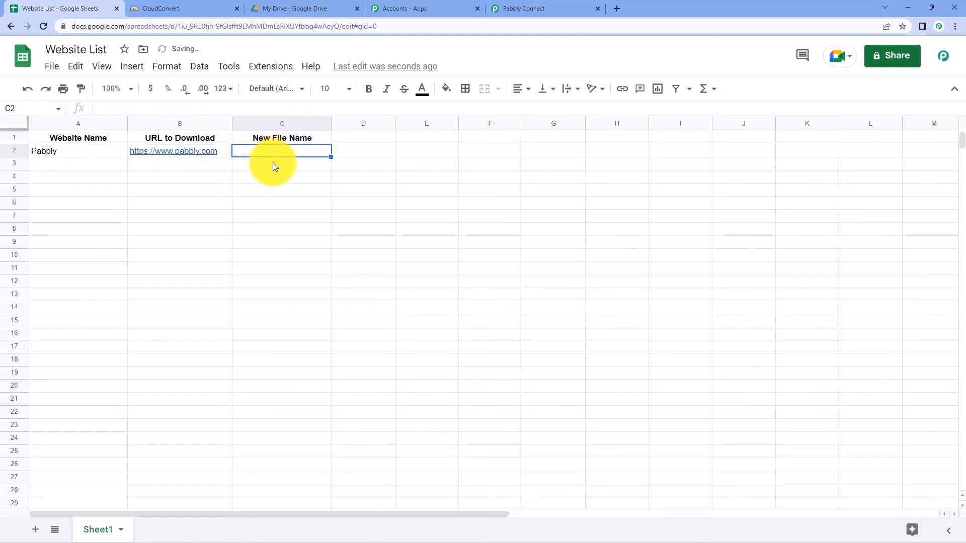
text(Paably)
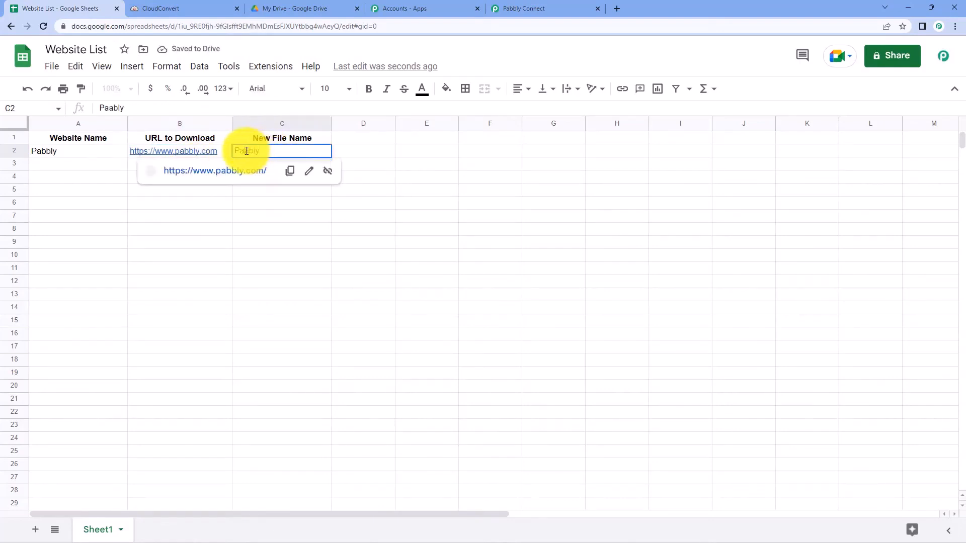
key(BackSpace)
text(b)
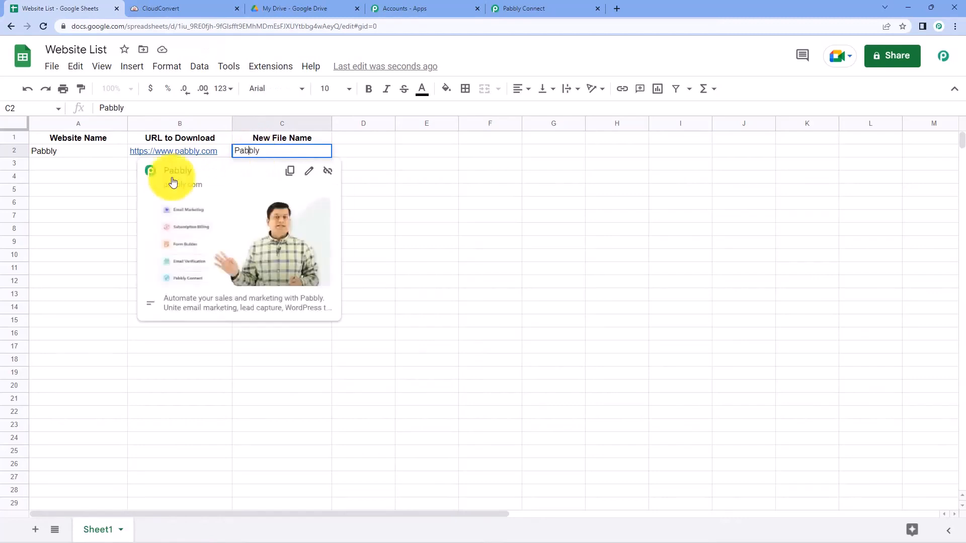
click(88, 207)
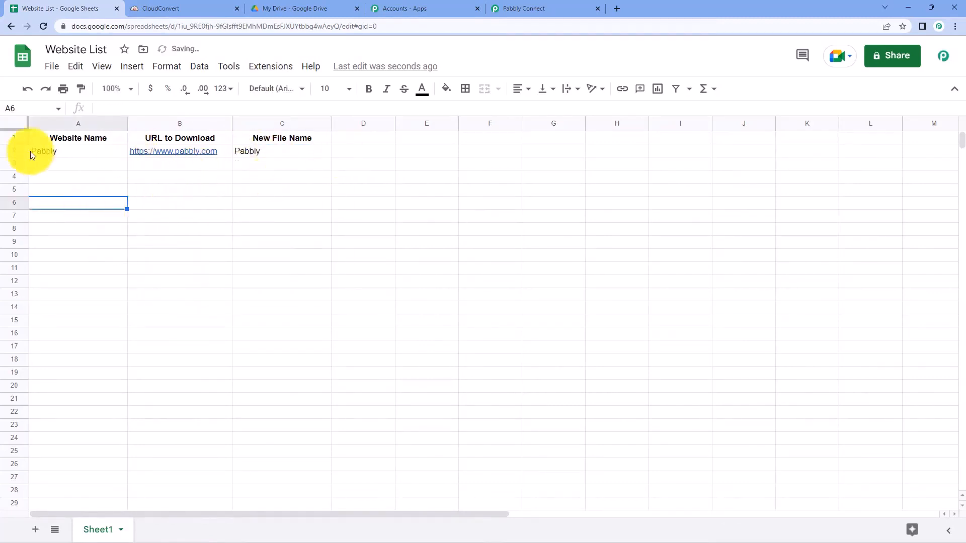
Centre-align all cells of the sheet horizontally.
click(10, 124)
click(522, 88)
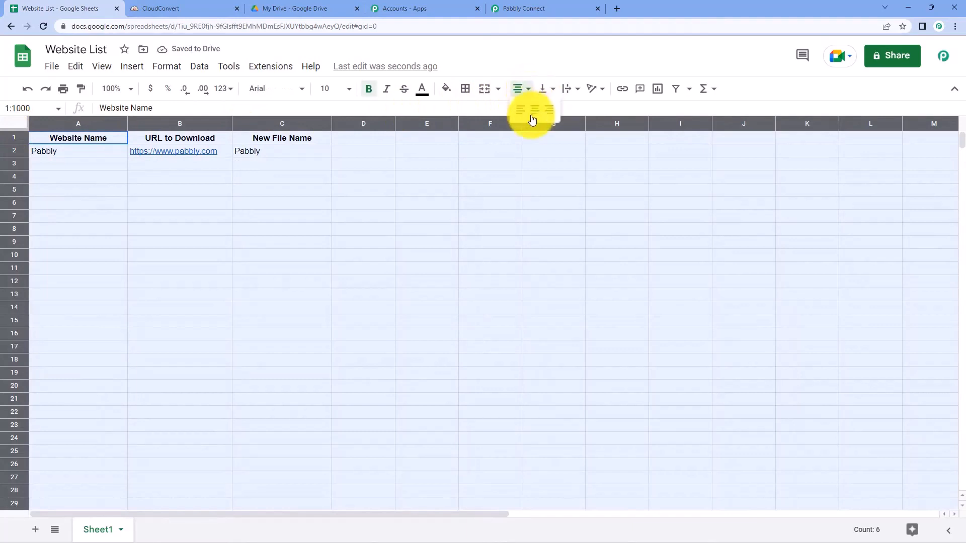
click(530, 118)
click(182, 172)
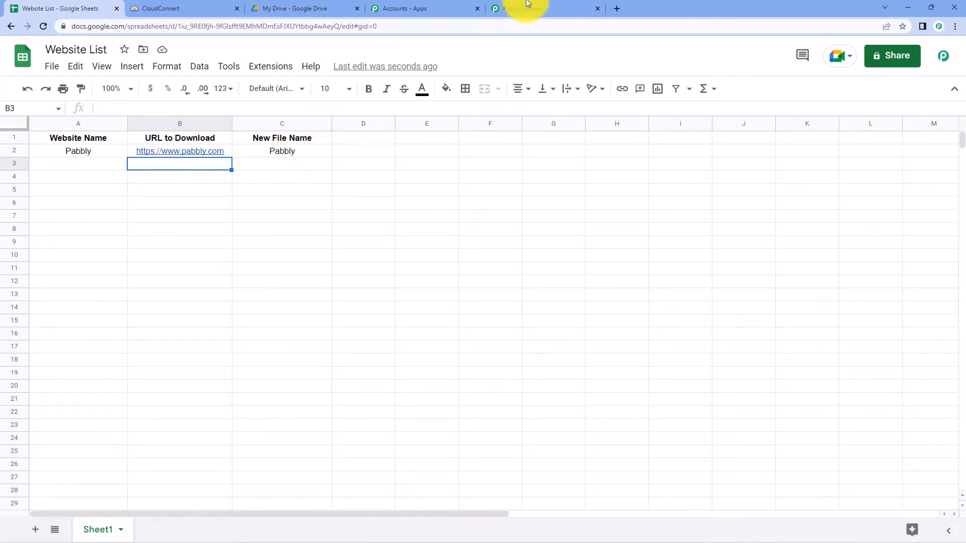
Switch to Pabbly Connect and examine the received response's Website Name, URL To Download, New File Name and remaining fields.
click(549, 8)
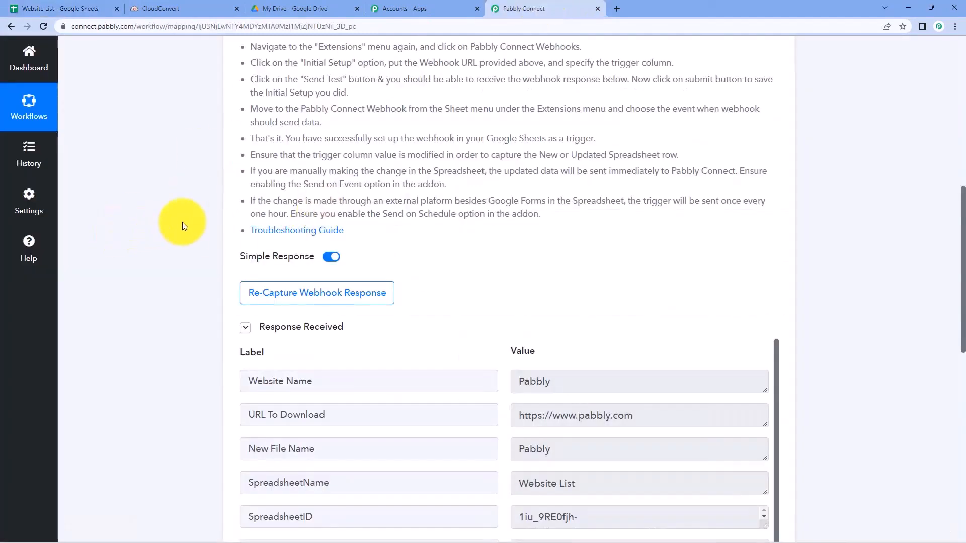
scroll(182, 221, up, 2)
scroll(182, 221, down, 6)
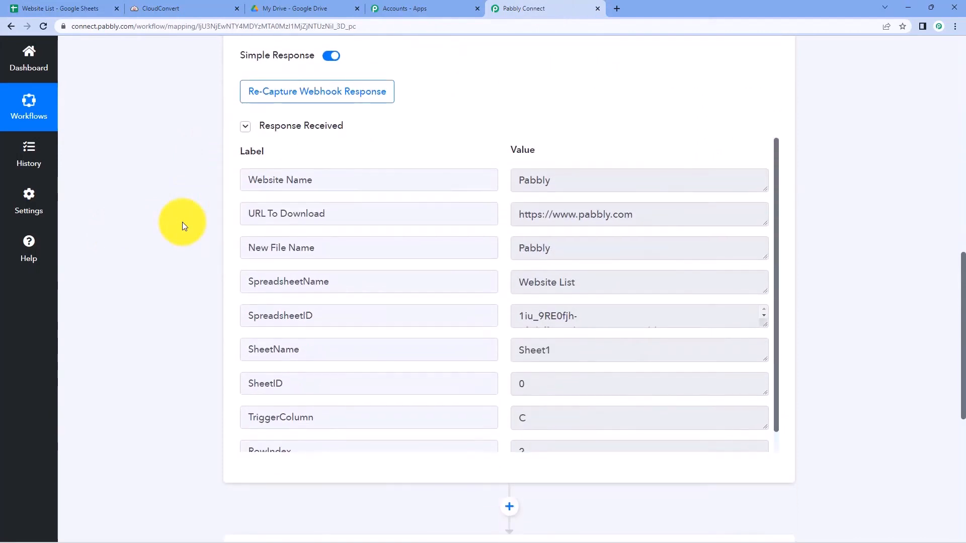
scroll(182, 222, down, 1)
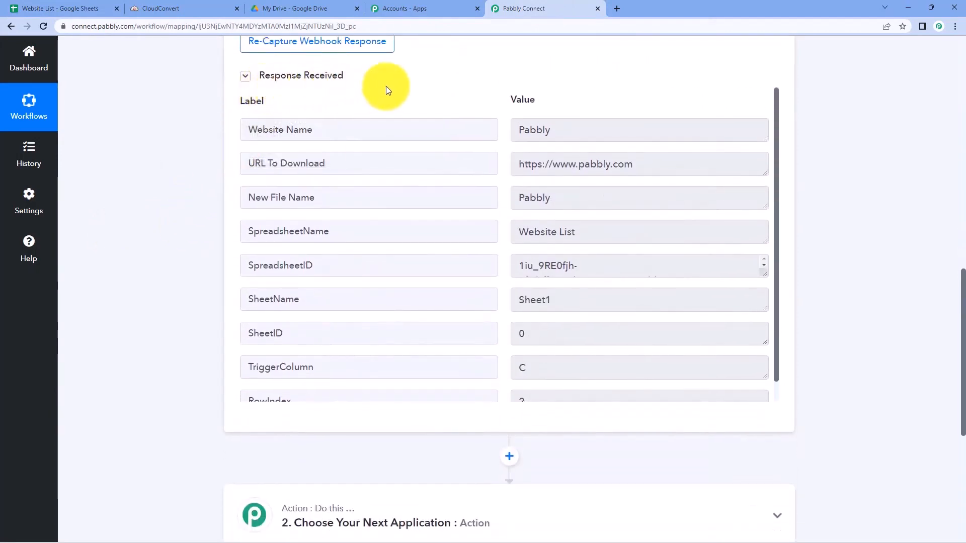
drag(587, 130, 480, 145)
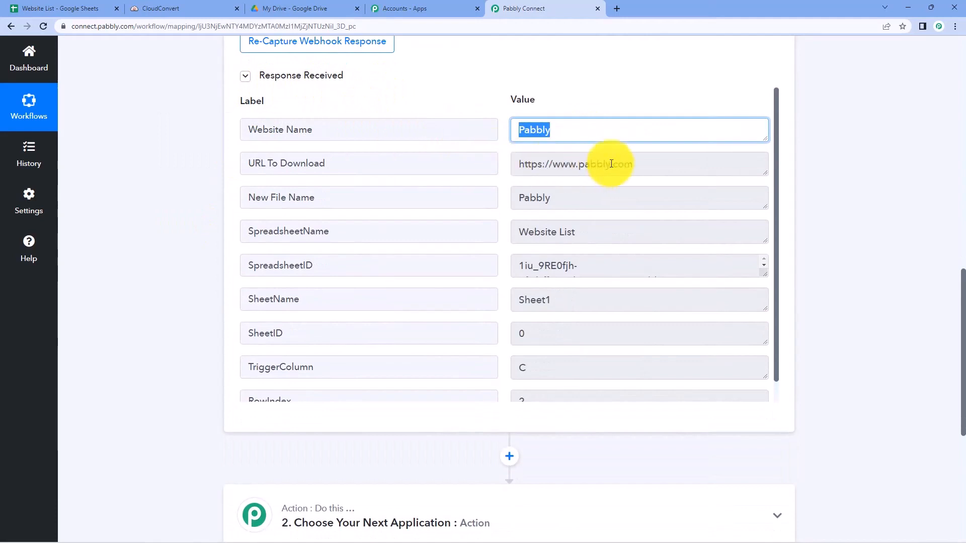
drag(611, 164, 513, 164)
drag(642, 164, 502, 166)
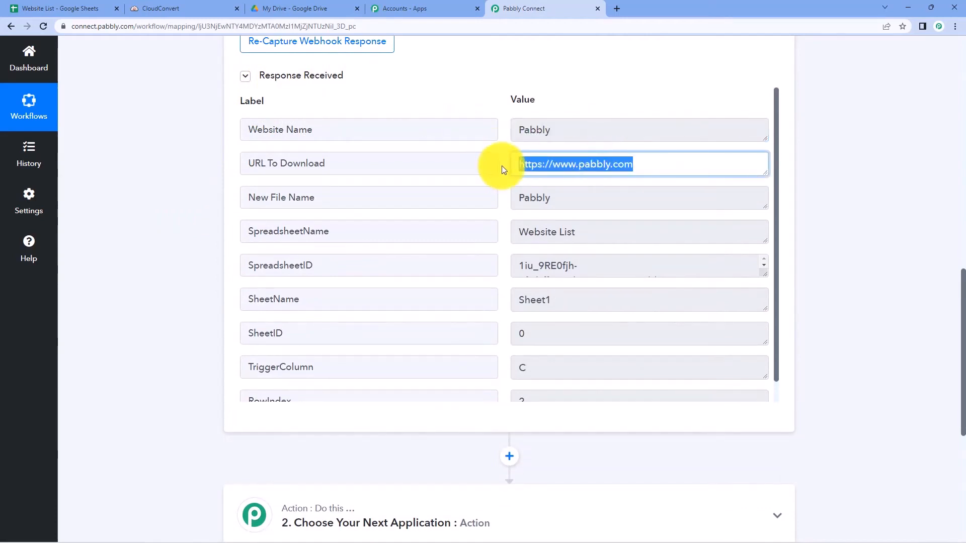
click(503, 165)
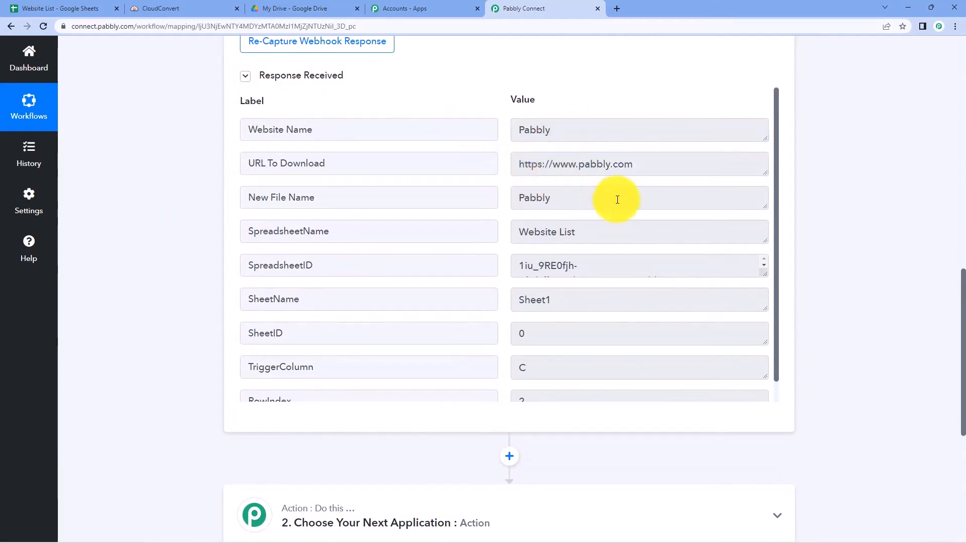
drag(619, 198, 470, 205)
click(178, 198)
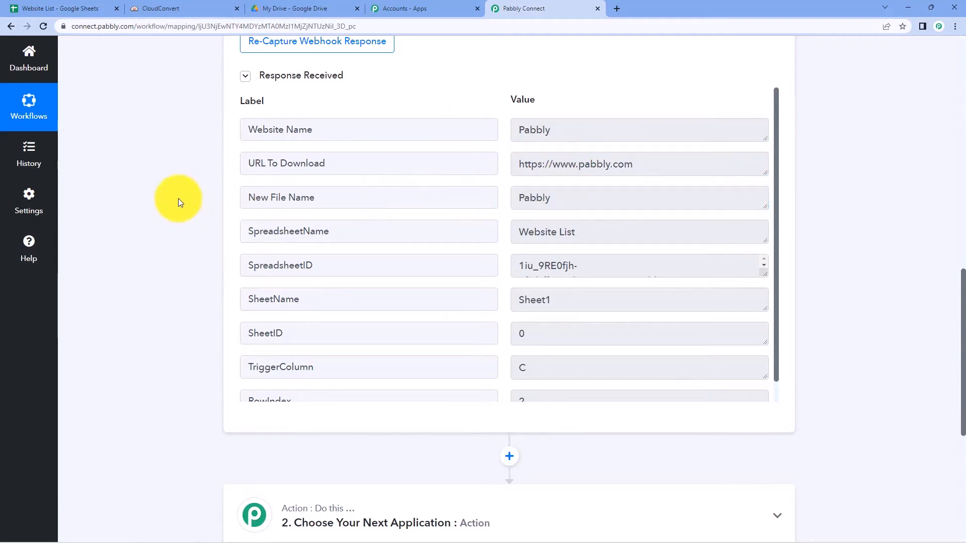
scroll(179, 198, up, 1)
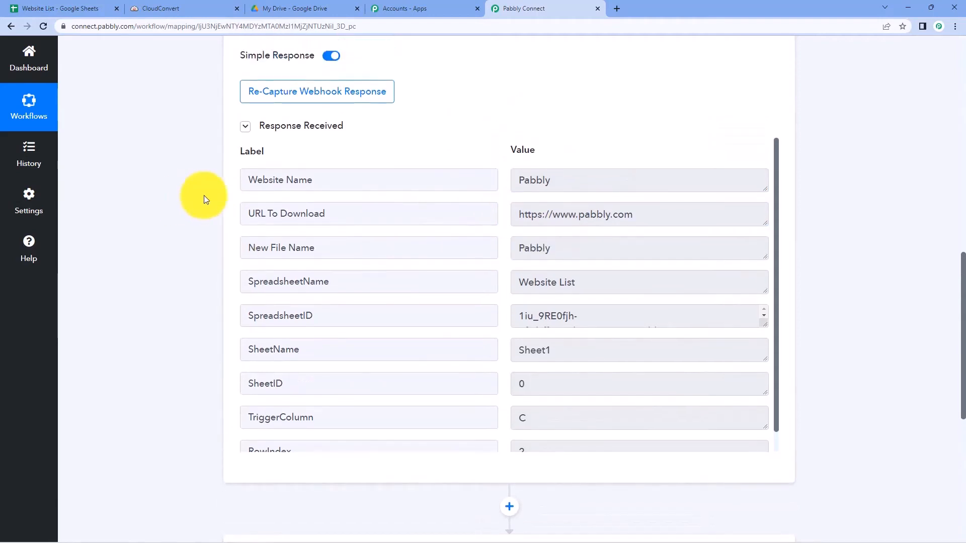
drag(624, 215, 515, 217)
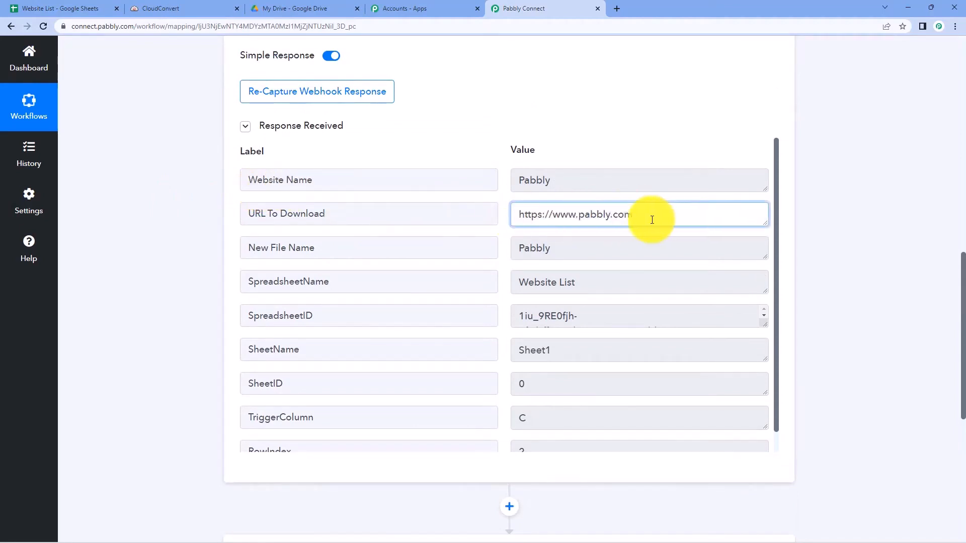
drag(647, 215, 508, 216)
click(504, 218)
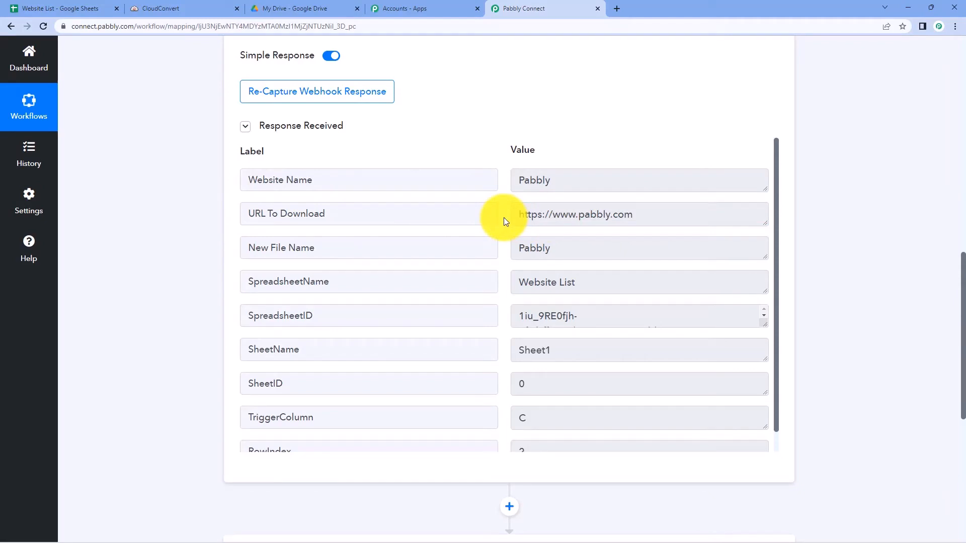
scroll(503, 218, down, 1)
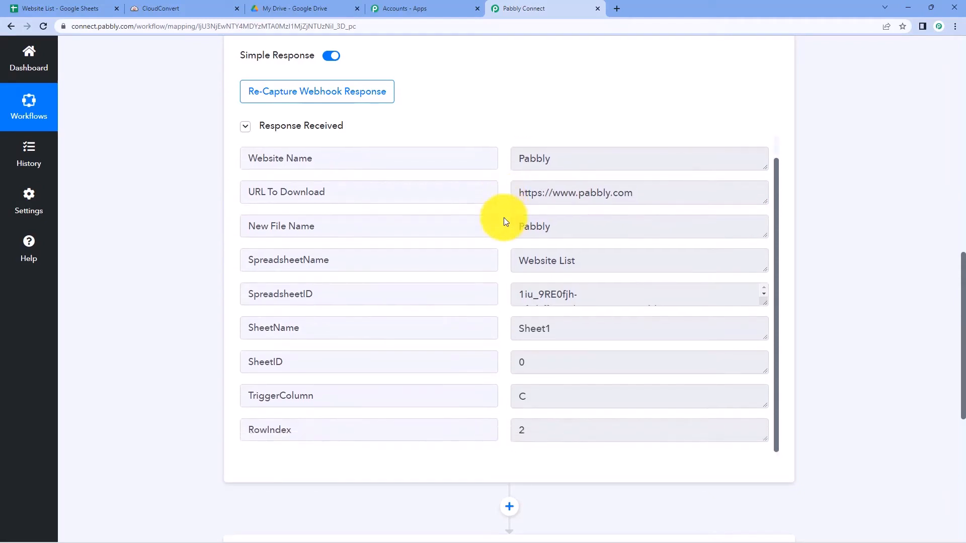
Find CloudConvert in the app search of the second workflow step and choose it as the action application.
scroll(155, 245, down, 7)
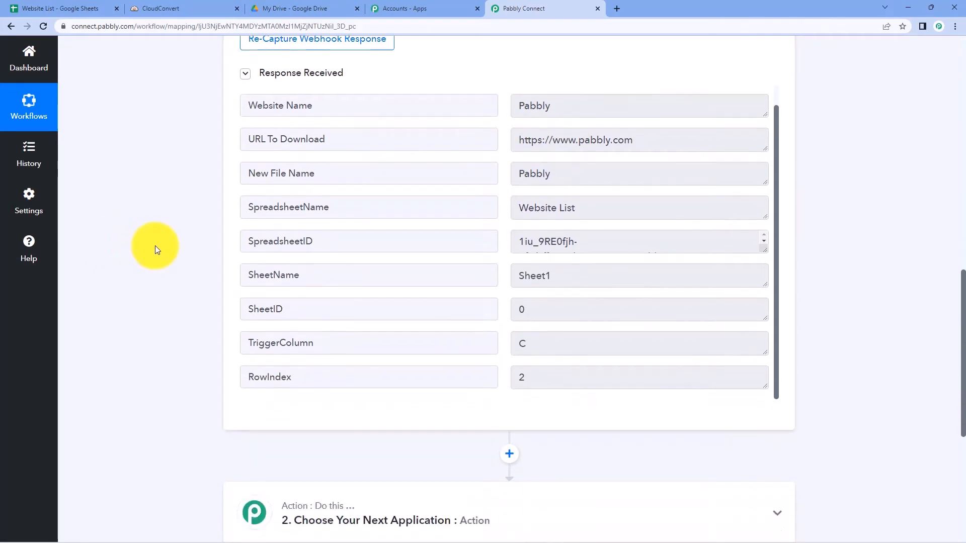
click(374, 225)
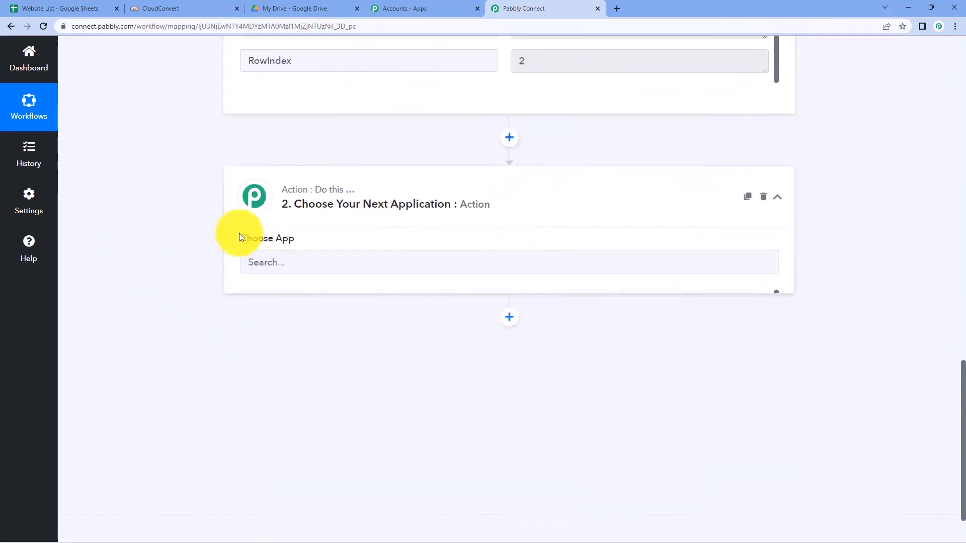
text(C)
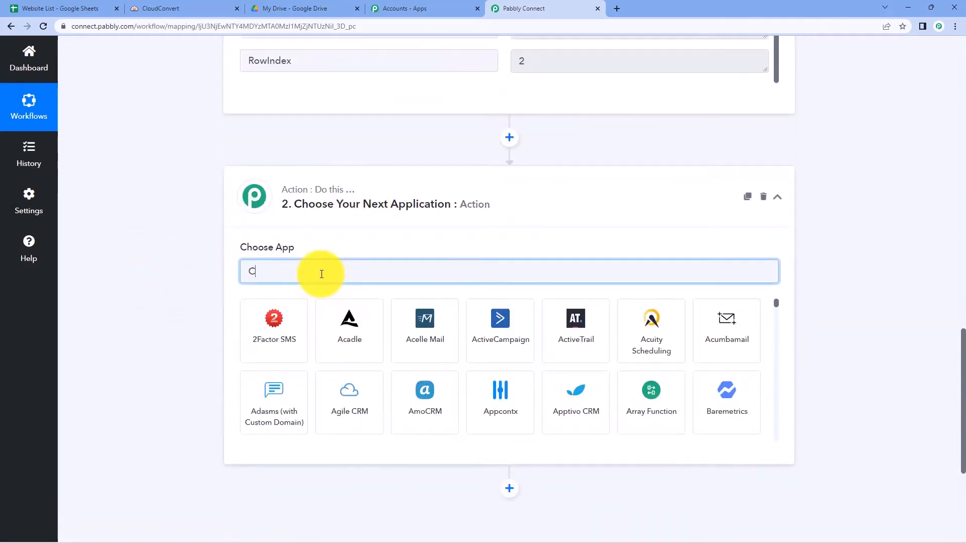
text(loud)
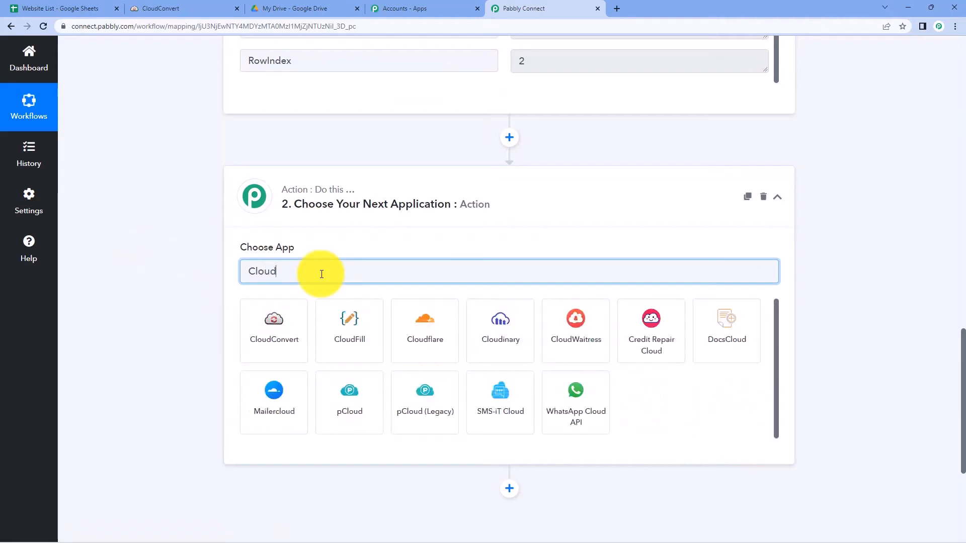
text(Convert)
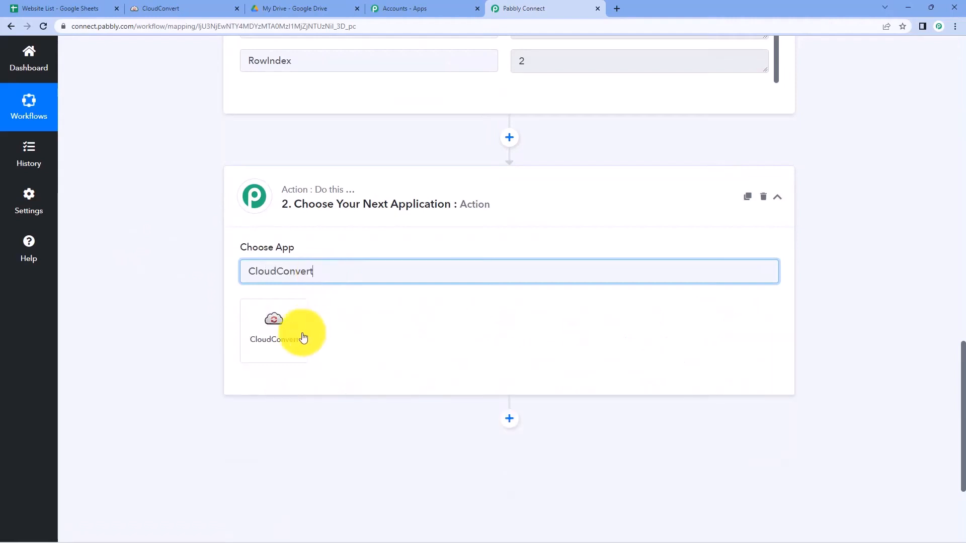
click(298, 338)
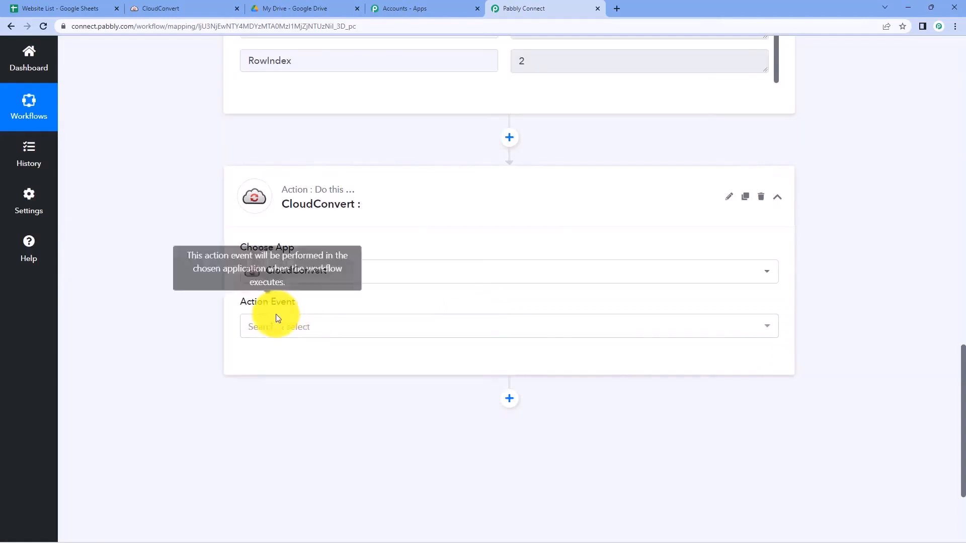
Set the CloudConvert action event to Capture a Website to PDF.
click(294, 328)
scroll(186, 300, down, 2)
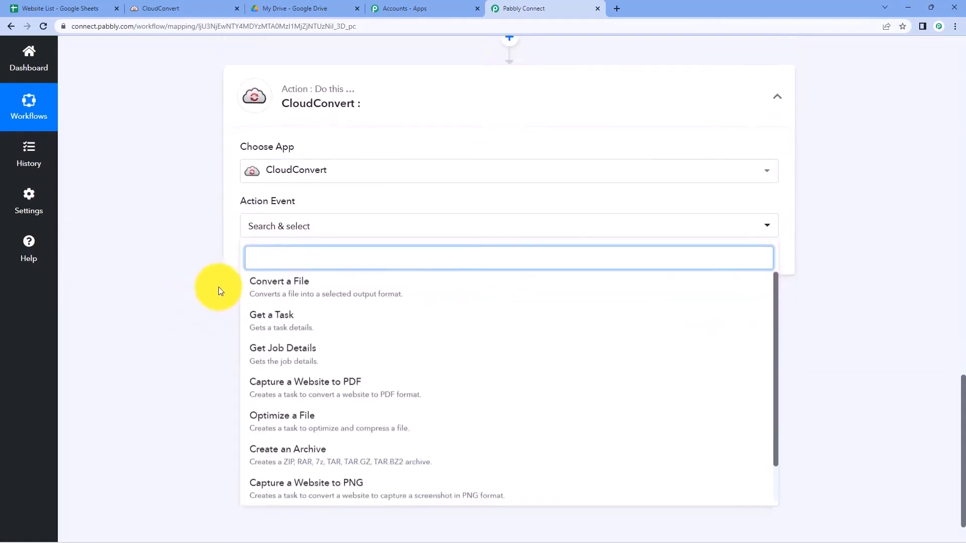
scroll(288, 302, down, 2)
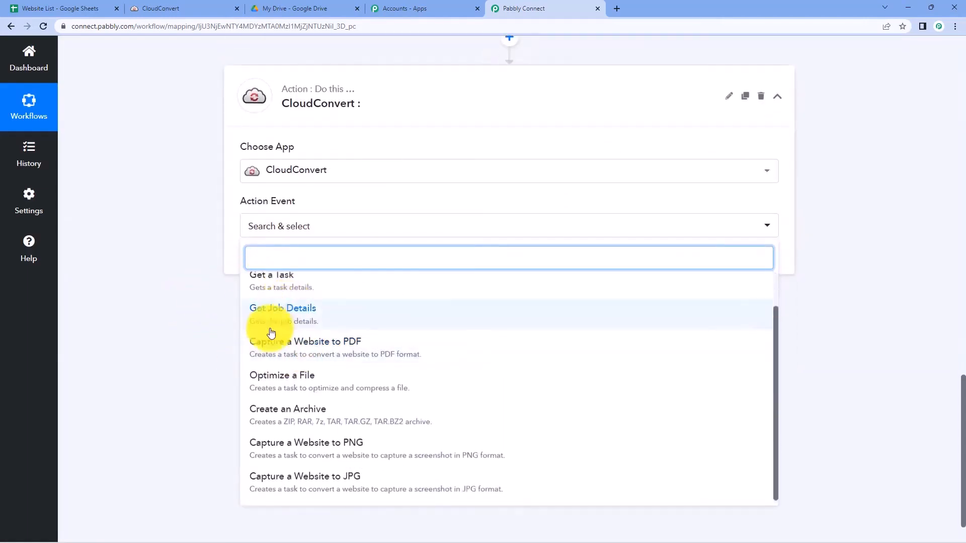
click(324, 351)
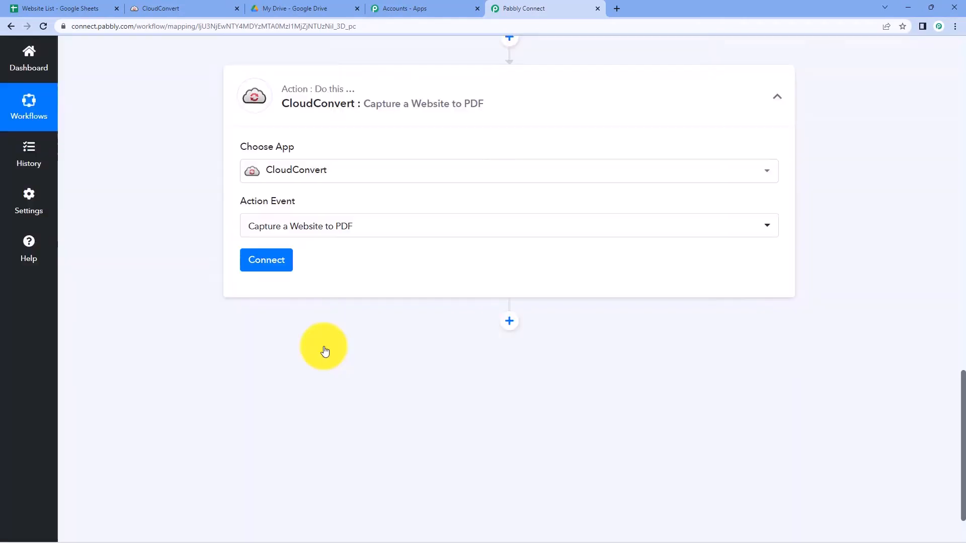
Add a new CloudConvert connection for the action and authorize it with the CloudConvert account.
click(246, 262)
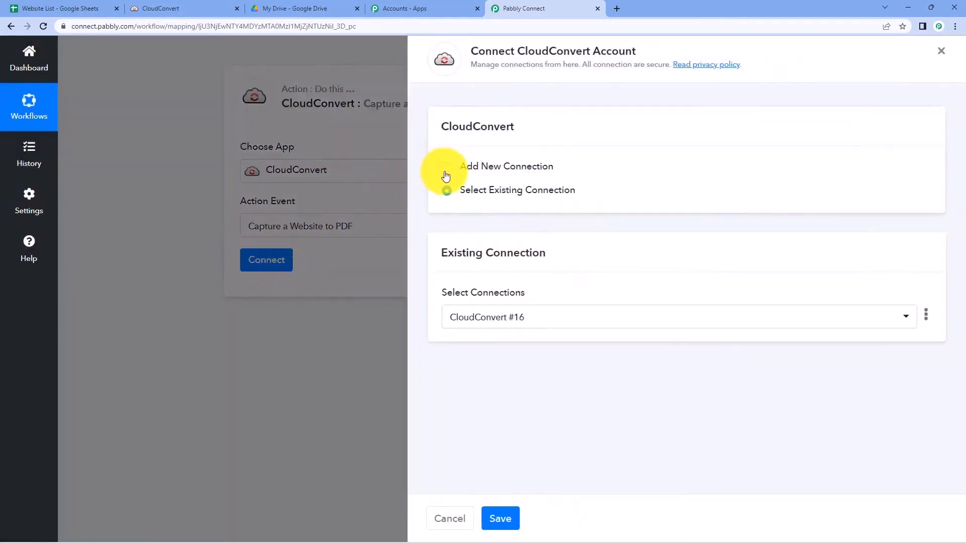
click(446, 167)
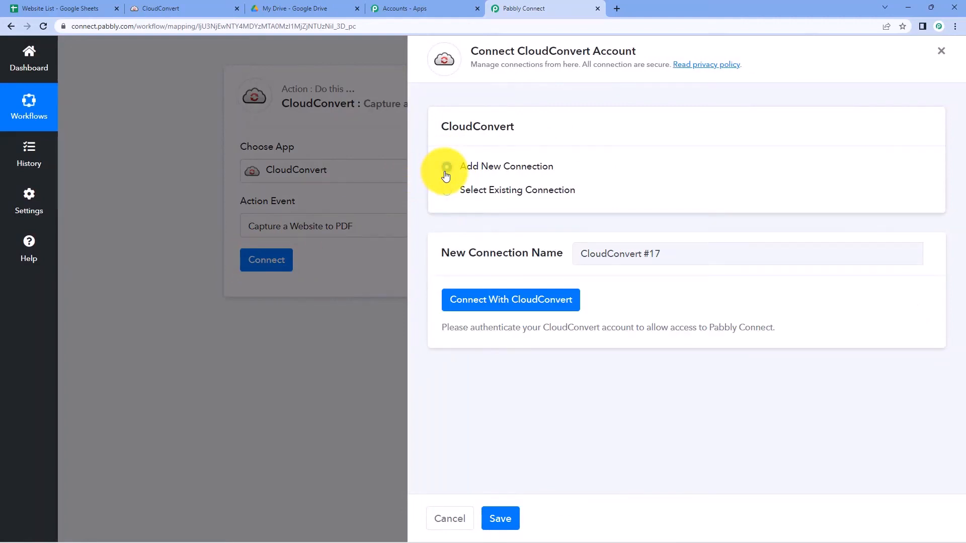
click(506, 304)
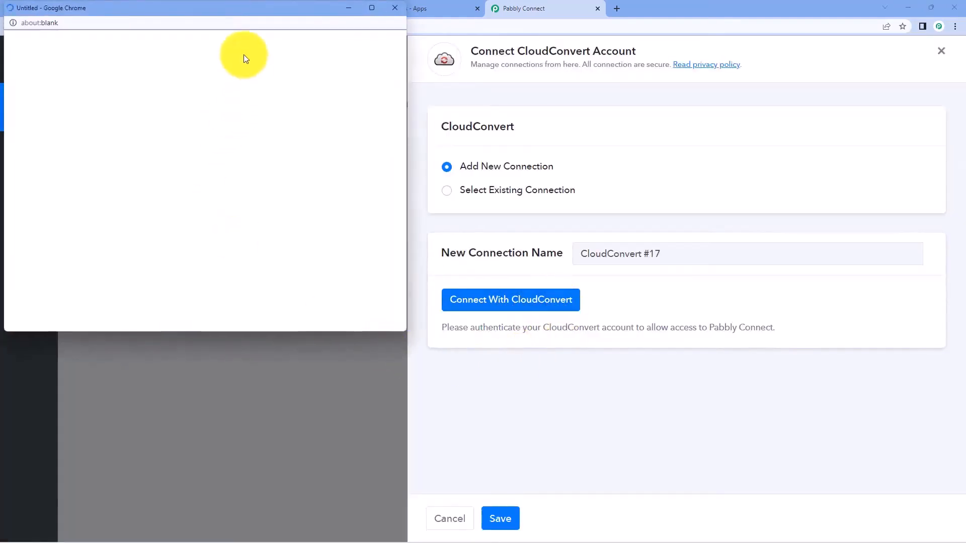
drag(249, 6, 247, 32)
click(200, 6)
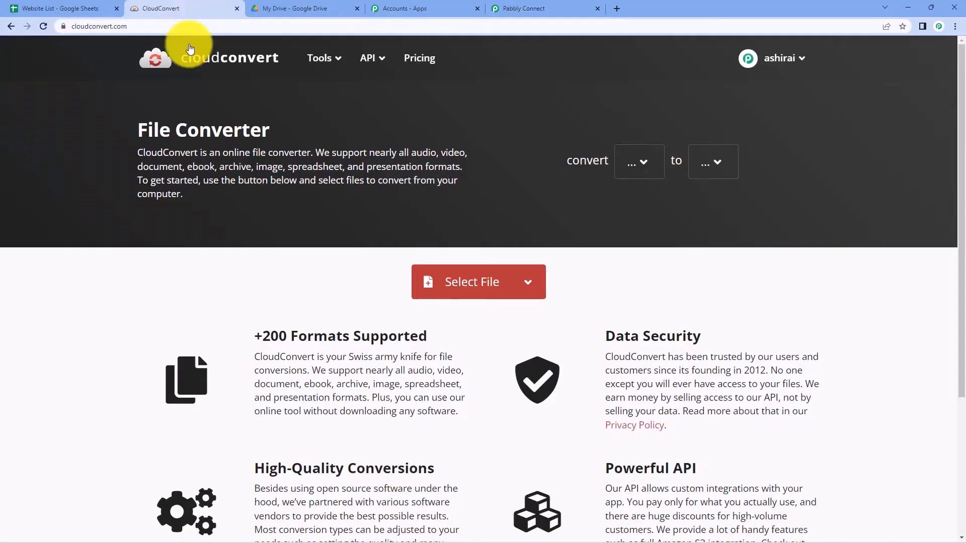
click(514, 4)
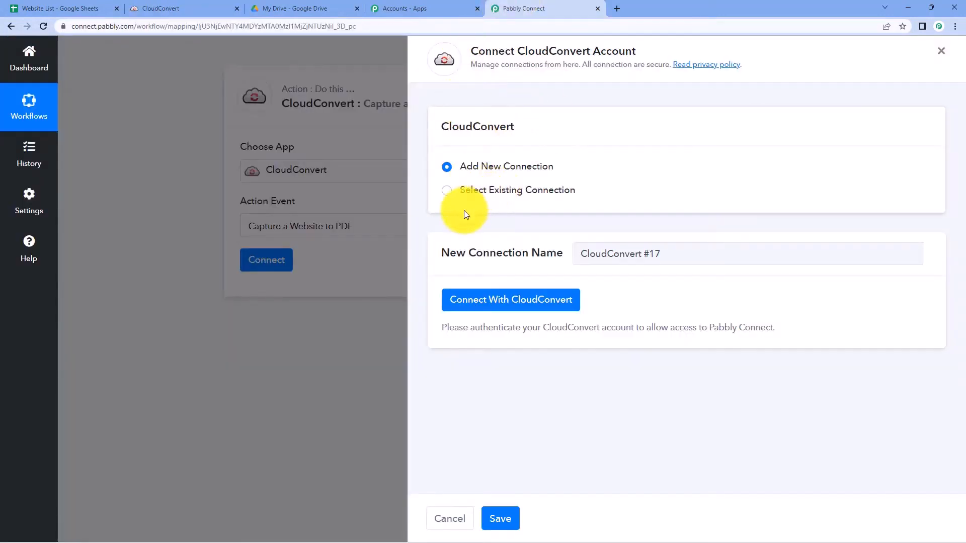
key(alt+Tab)
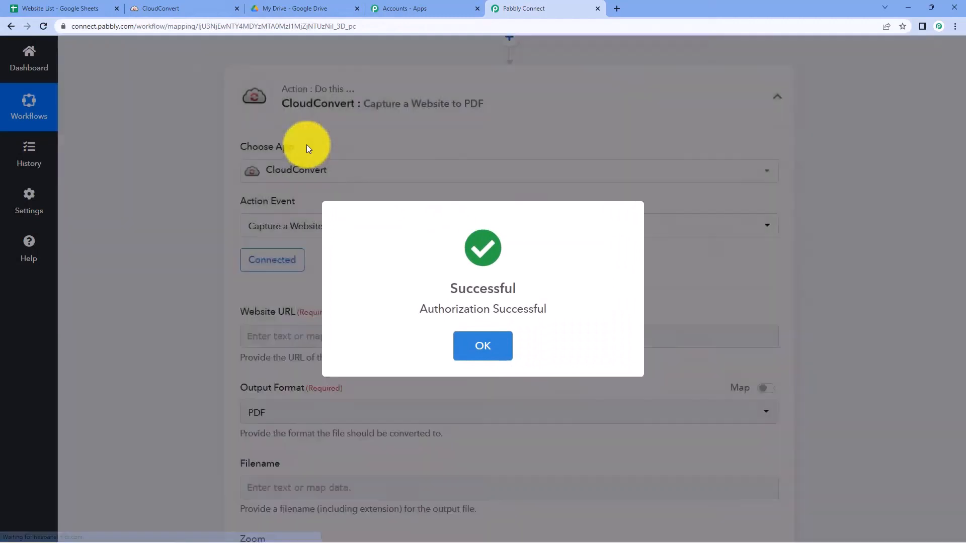
Map the Website URL field to the URL To Download value from the Google Sheets trigger response.
scroll(302, 145, down, 4)
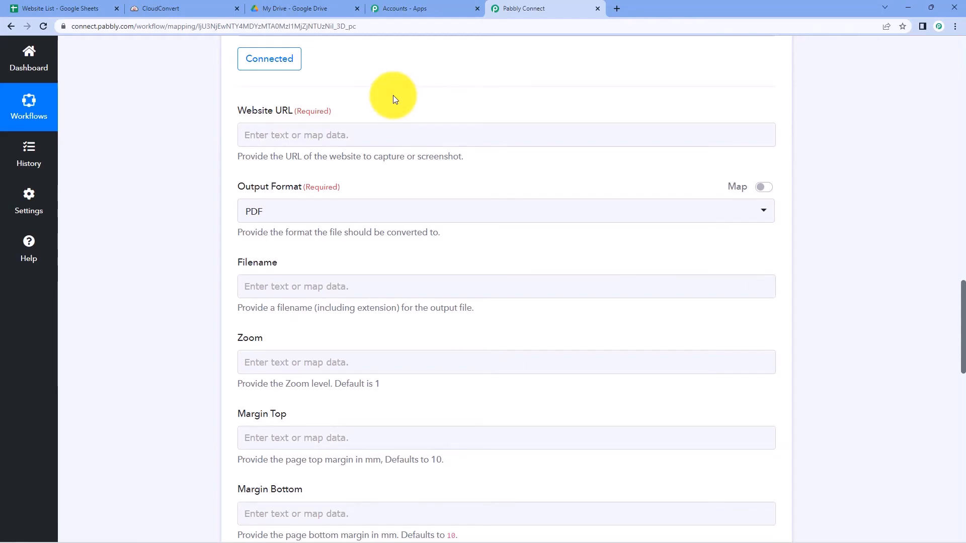
scroll(390, 96, up, 10)
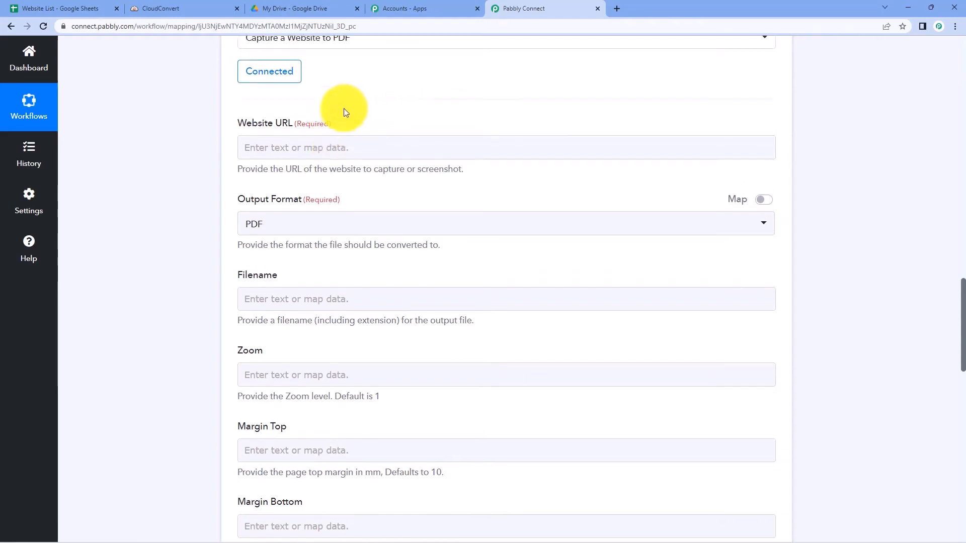
scroll(530, 262, up, 1)
click(640, 119)
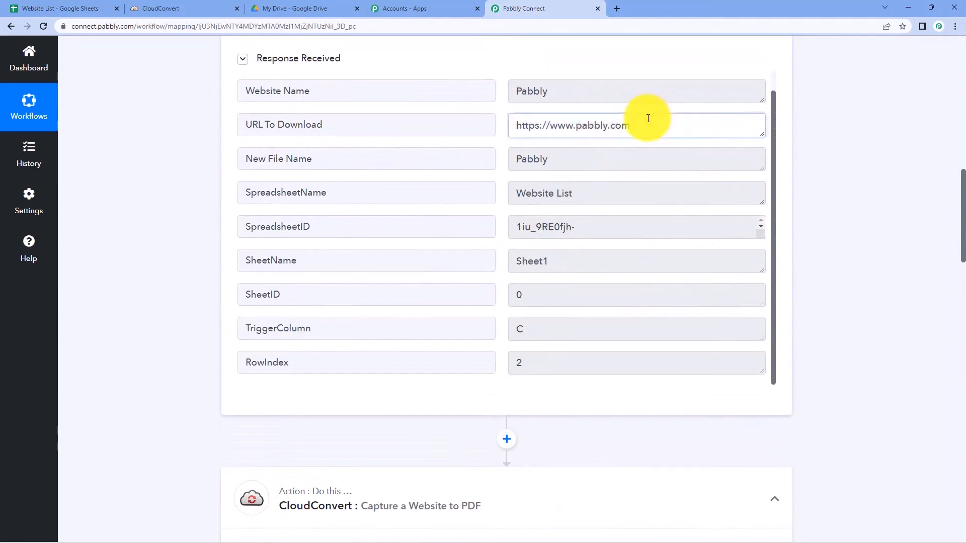
mouse_move(641, 123)
mouse_down()
mouse_move(502, 136)
mouse_move(635, 127)
mouse_up()
click(518, 129)
click(634, 128)
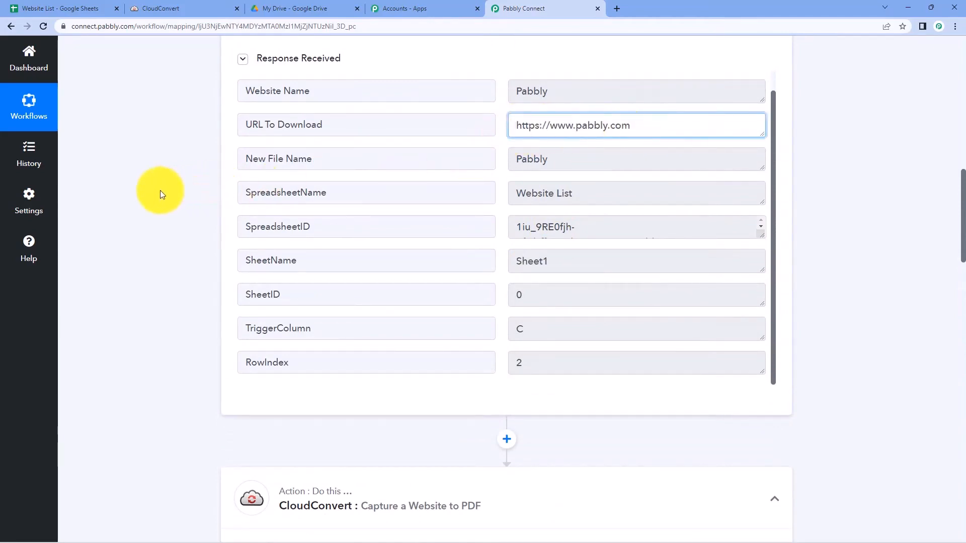
scroll(171, 191, down, 9)
scroll(189, 198, down, 2)
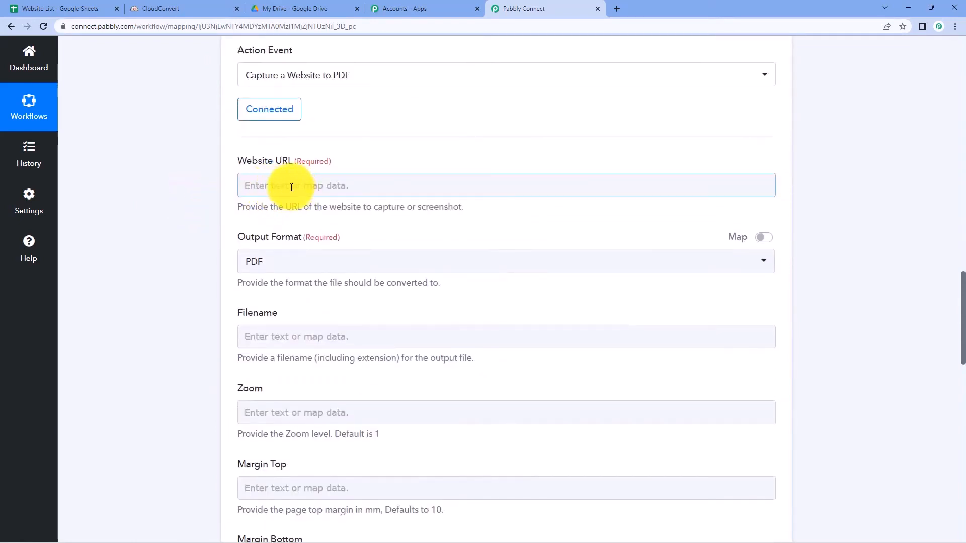
click(292, 187)
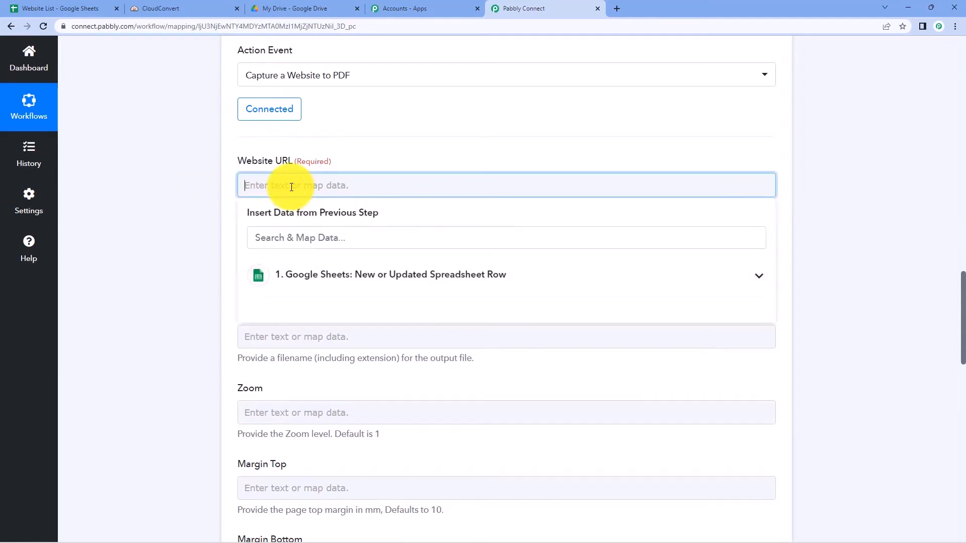
click(380, 293)
scroll(188, 274, down, 2)
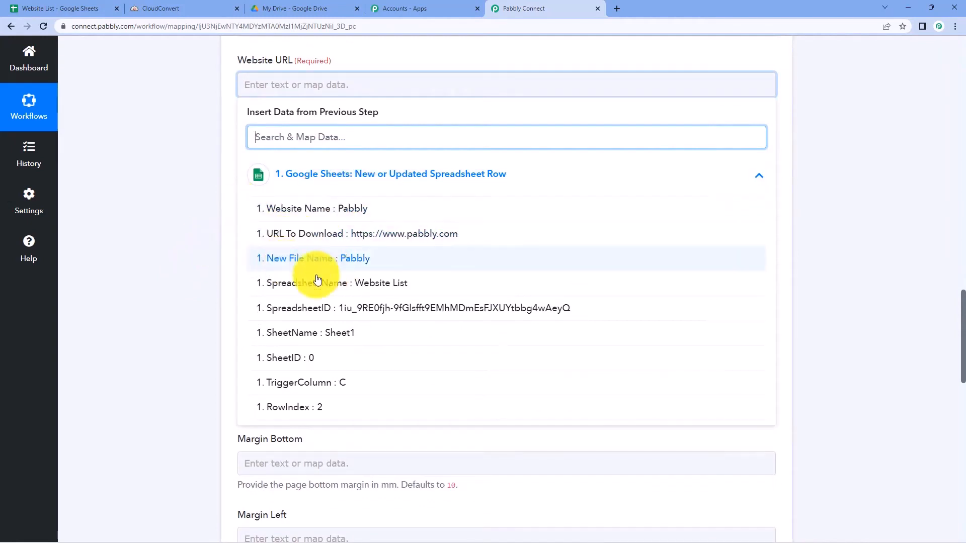
click(318, 239)
click(207, 158)
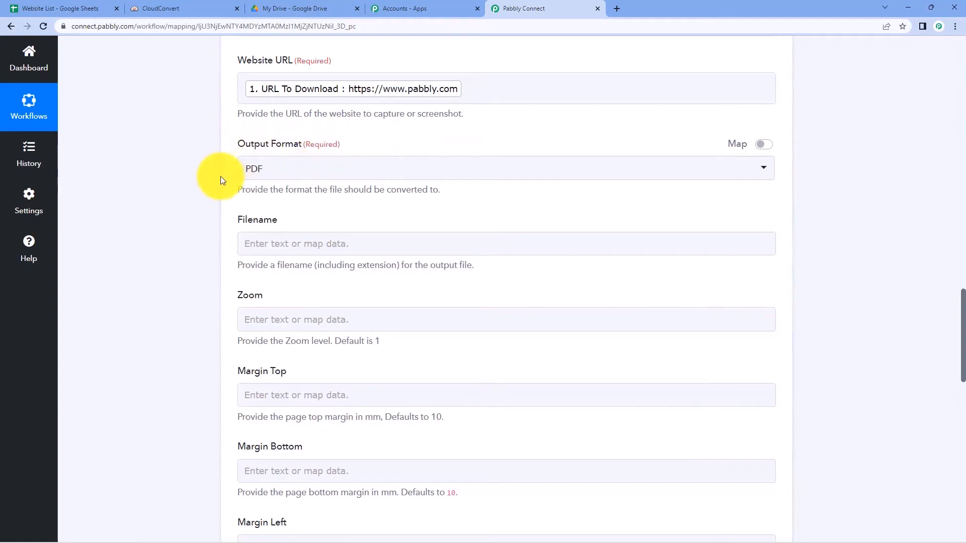
Select PDF as the output format of the website capture.
click(262, 176)
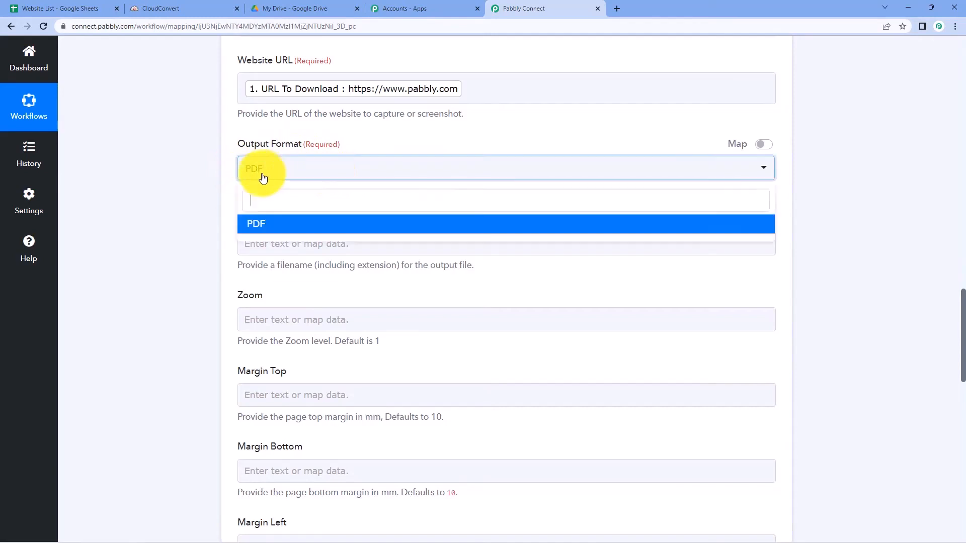
click(258, 226)
scroll(198, 199, down, 1)
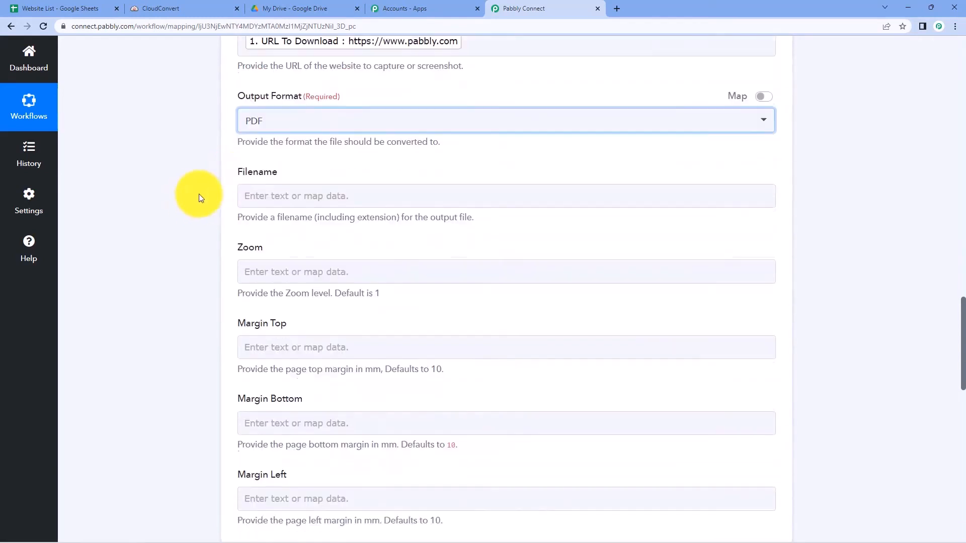
click(297, 158)
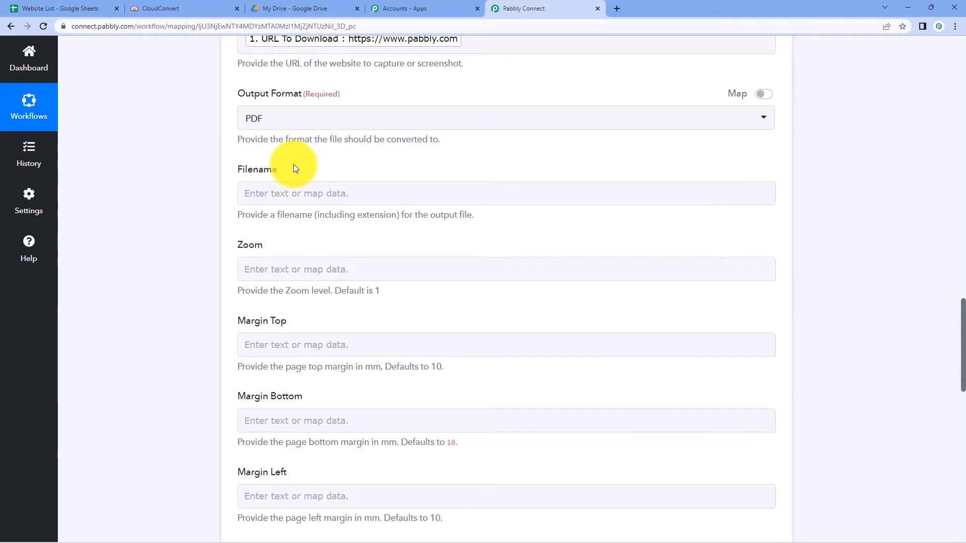
Map the Filename field to the New File Name value from the Google Sheets trigger response.
scroll(294, 169, up, 10)
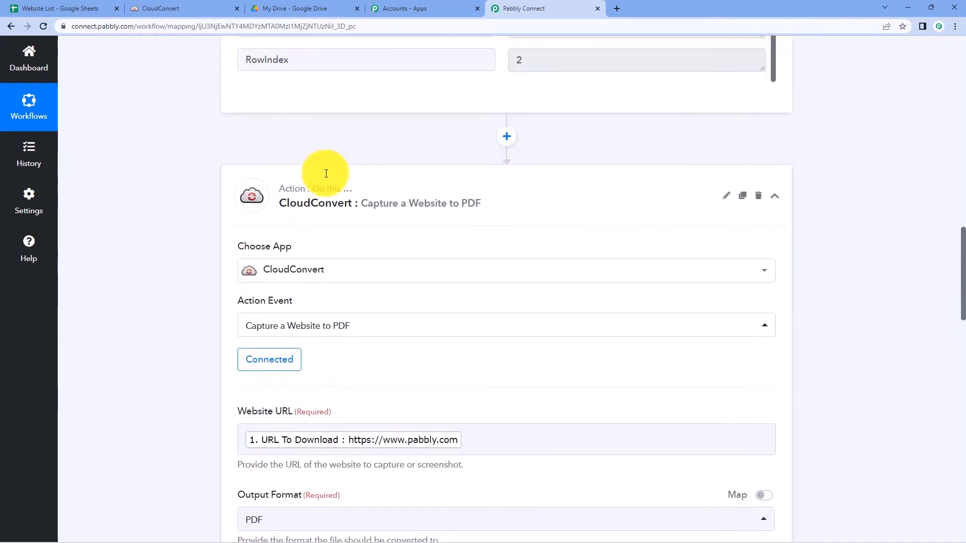
scroll(559, 147, up, 3)
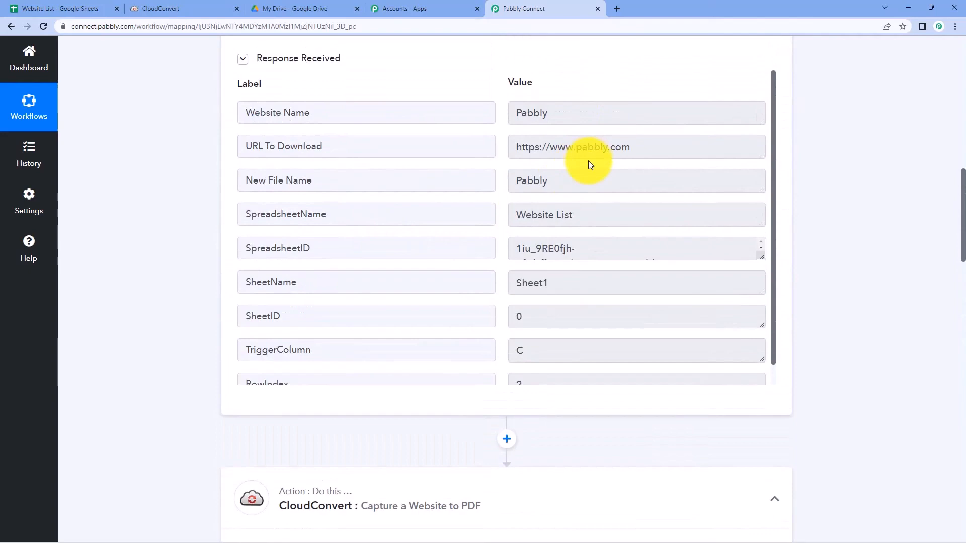
double_click(548, 181)
scroll(130, 238, down, 8)
scroll(131, 242, down, 6)
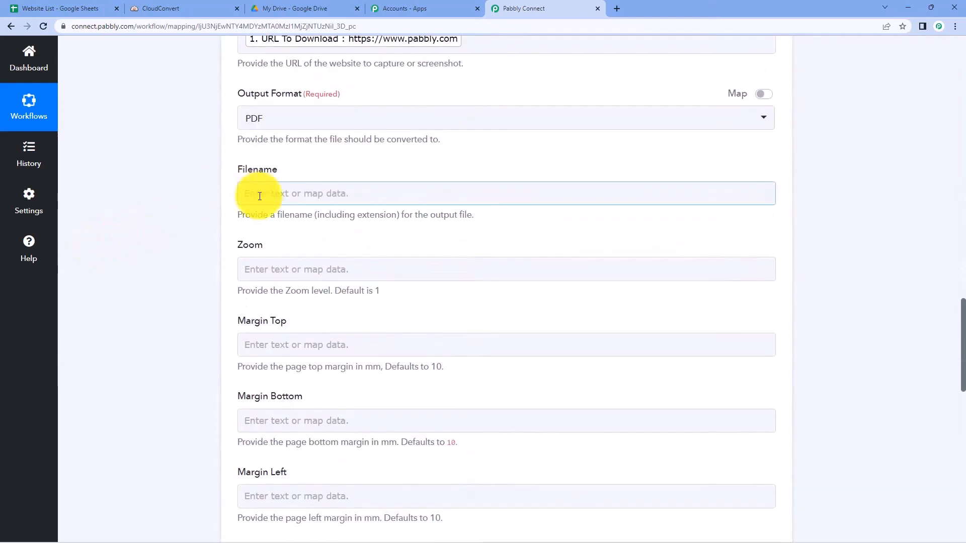
click(252, 194)
click(277, 300)
click(297, 368)
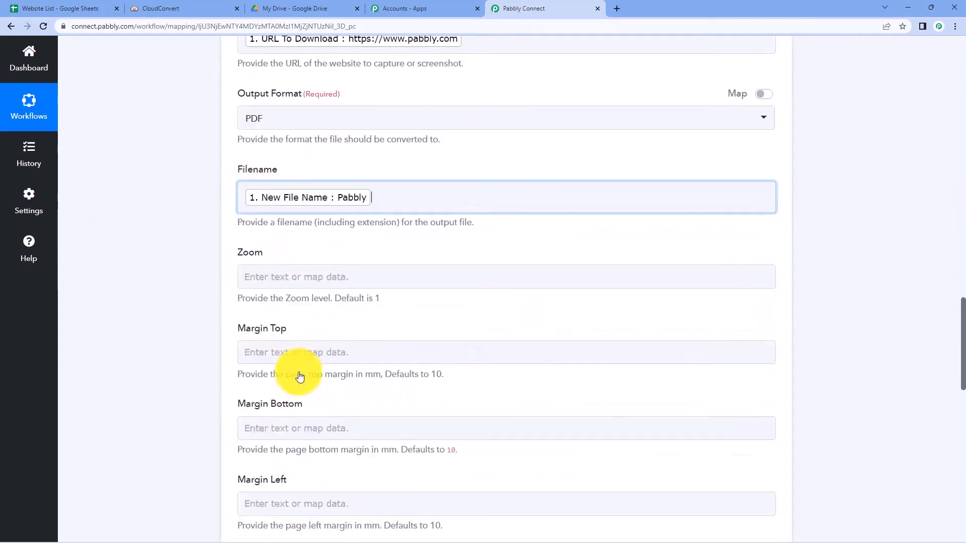
Append the extension .pdf after the mapped New File Name in the Filename field.
click(199, 265)
drag(317, 222, 397, 230)
click(396, 197)
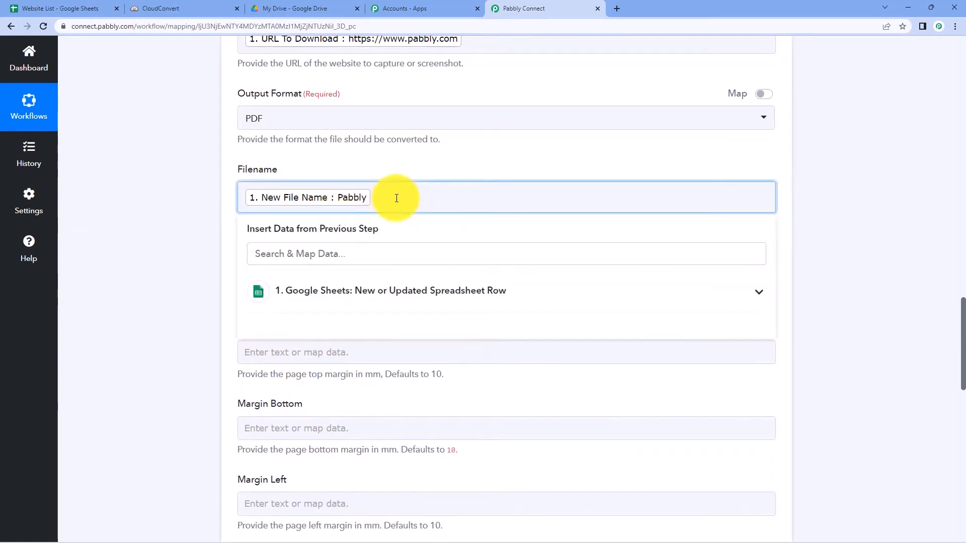
text(.pdf)
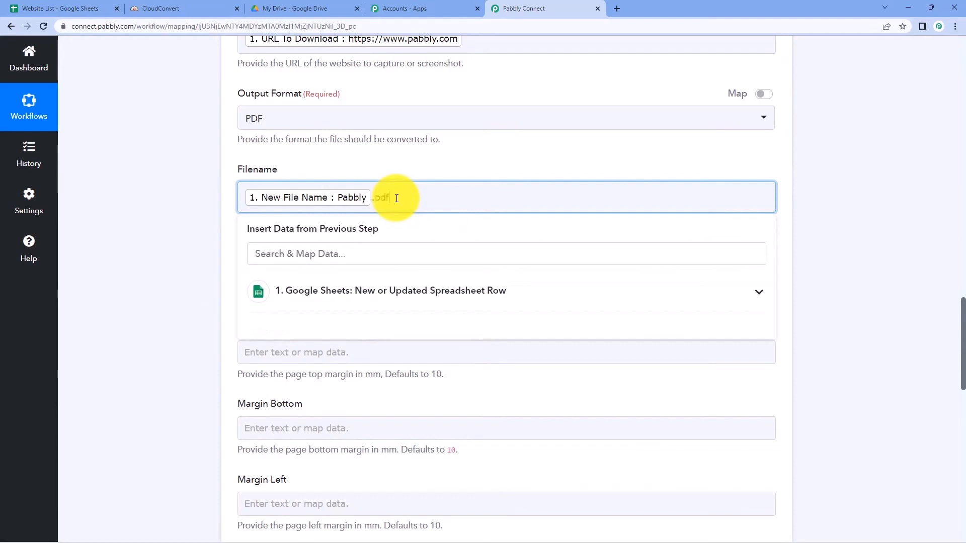
click(380, 164)
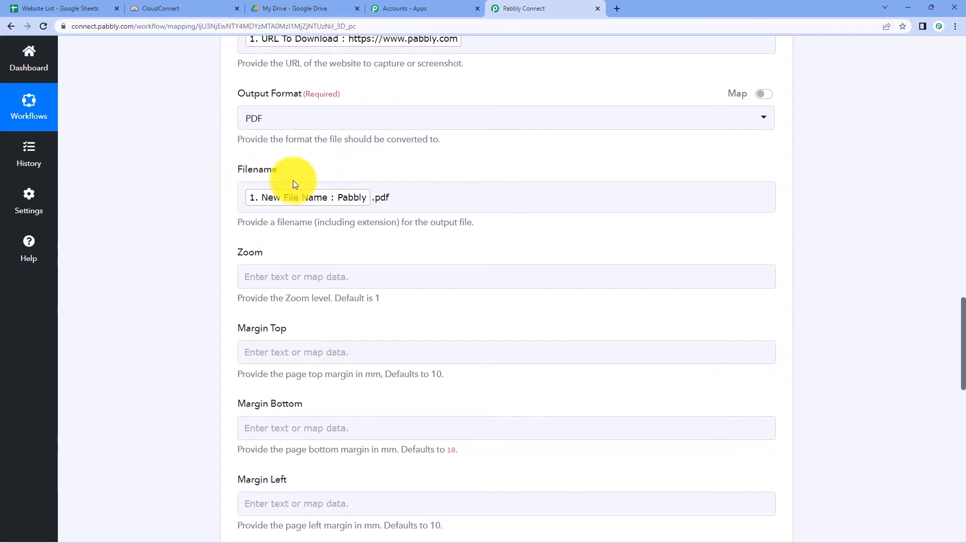
Set Print Background to True for the CloudConvert website capture.
scroll(231, 198, down, 2)
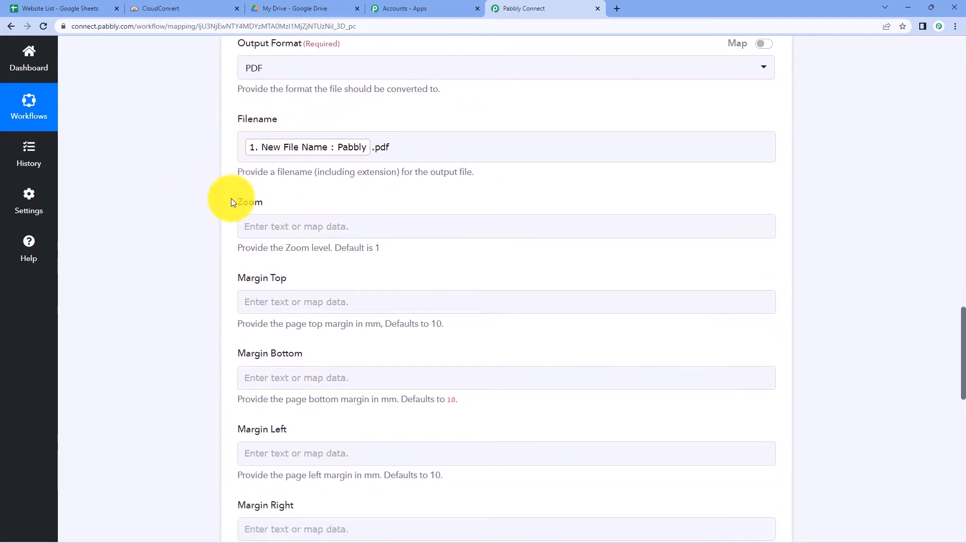
scroll(302, 171, down, 3)
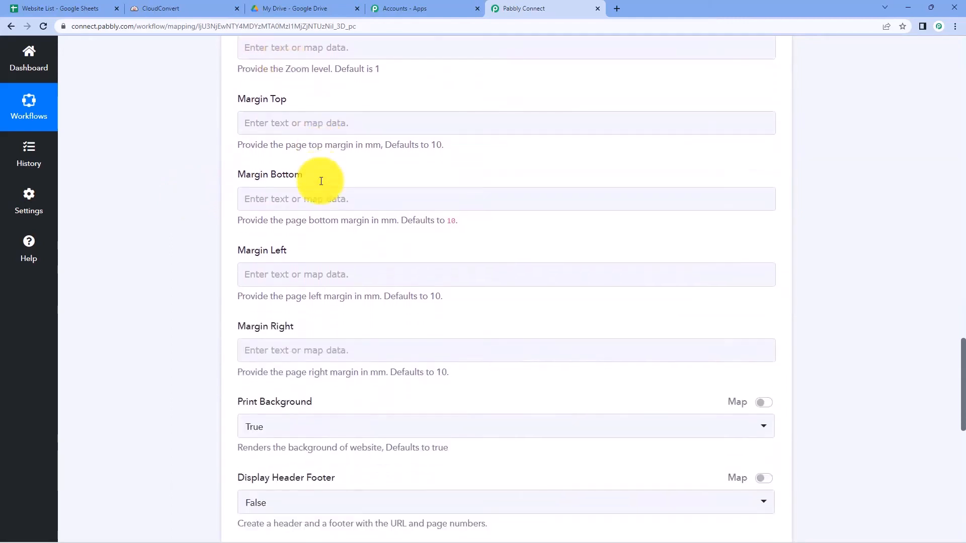
scroll(297, 201, up, 2)
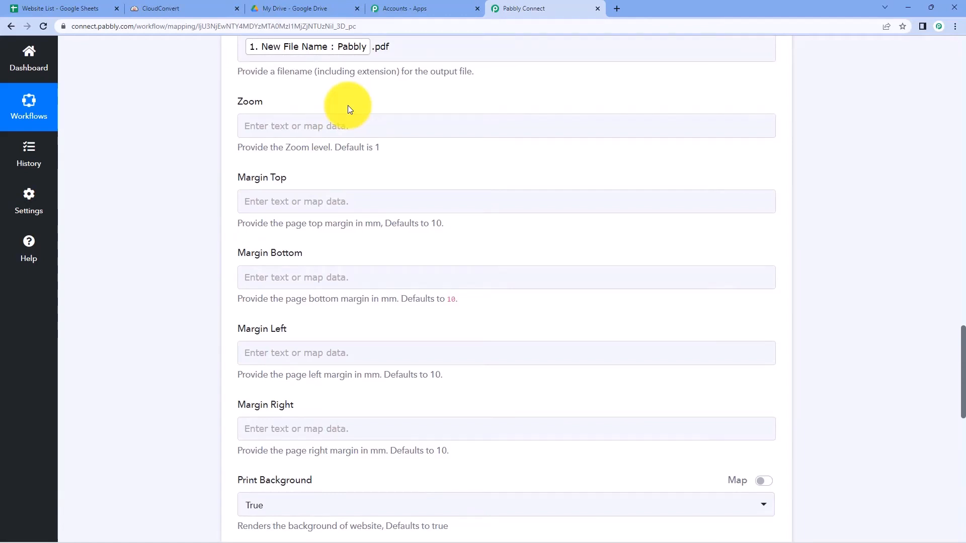
scroll(288, 105, down, 4)
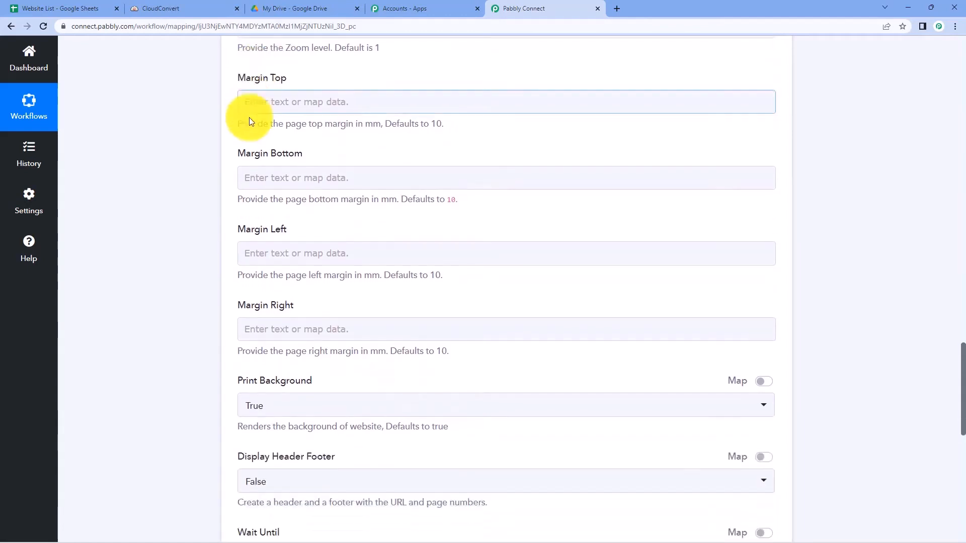
scroll(216, 225, down, 1)
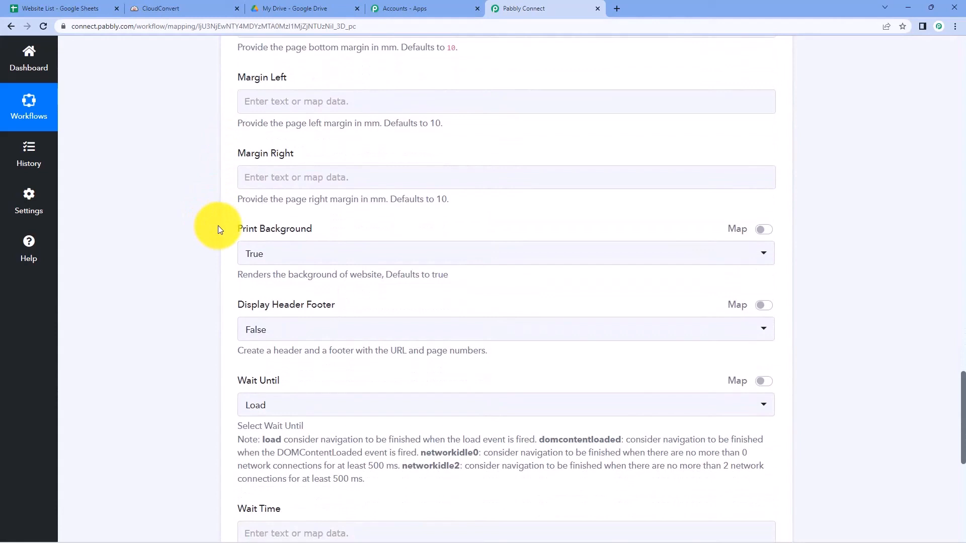
scroll(218, 225, down, 1)
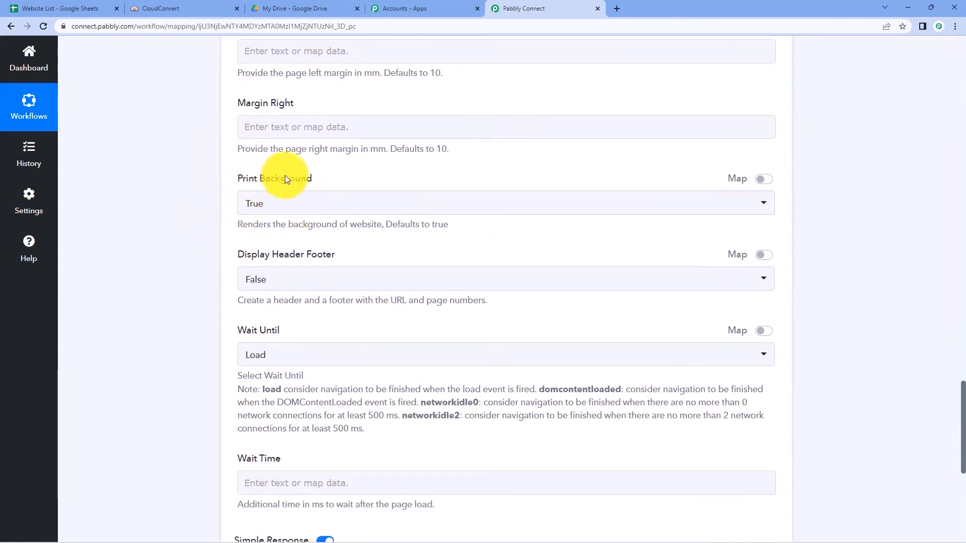
scroll(312, 214, down, 1)
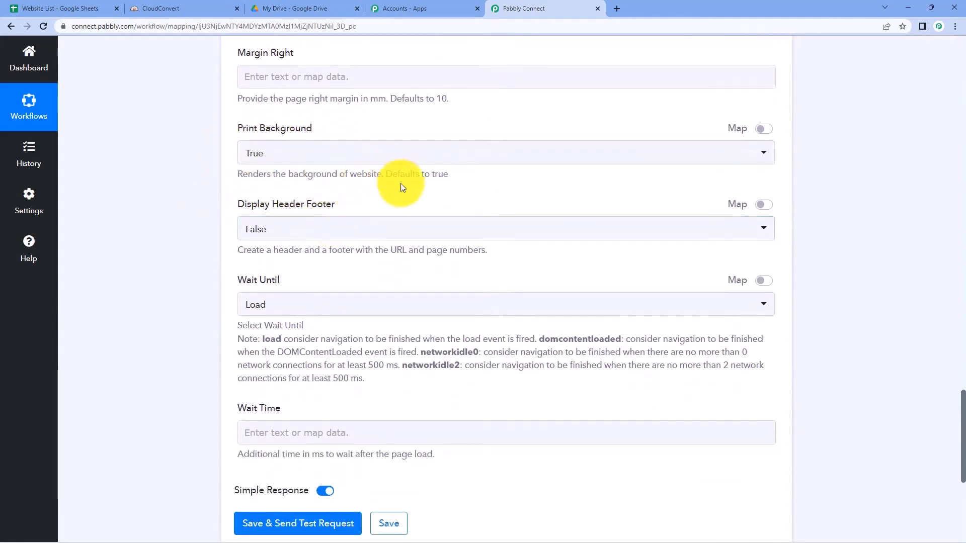
click(312, 160)
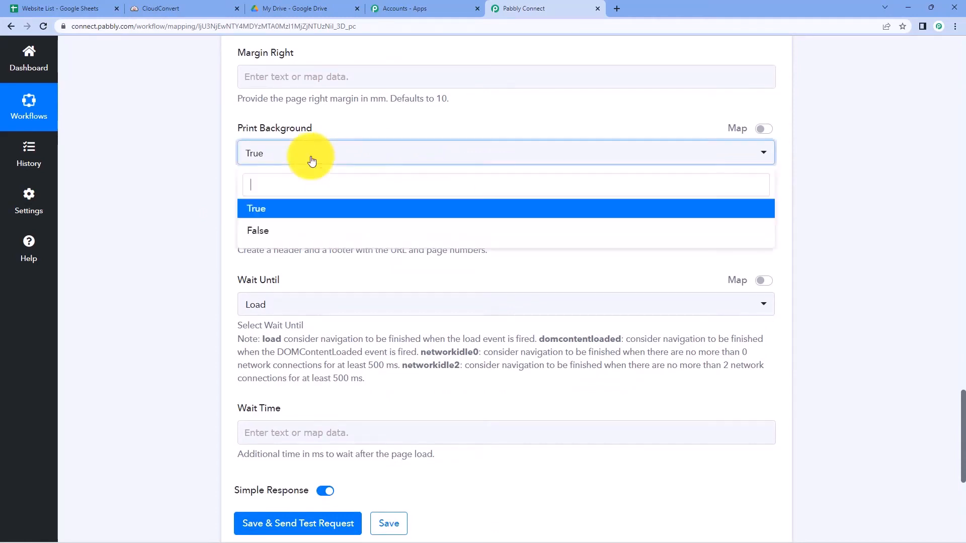
click(262, 205)
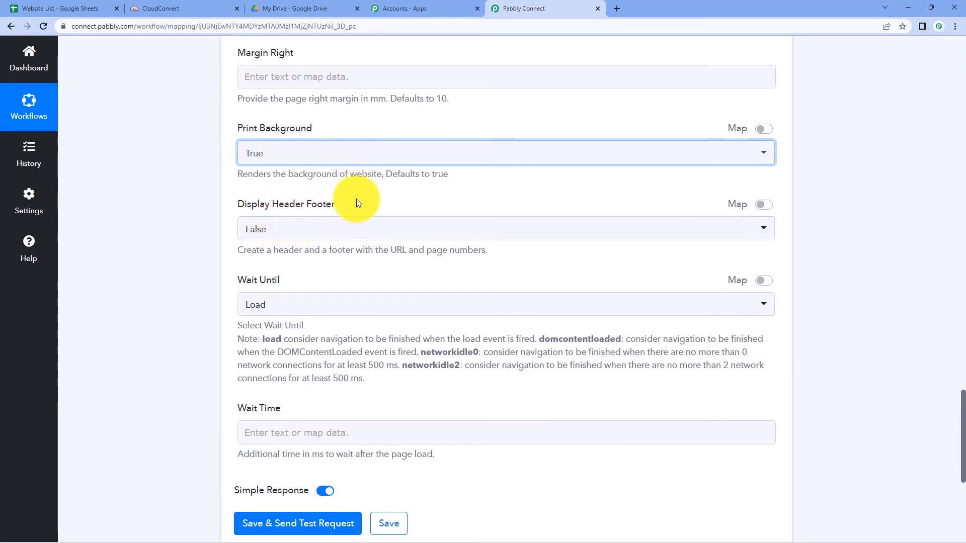
Set Display Header Footer to True so the PDF includes the URL and page numbers.
click(355, 227)
click(281, 312)
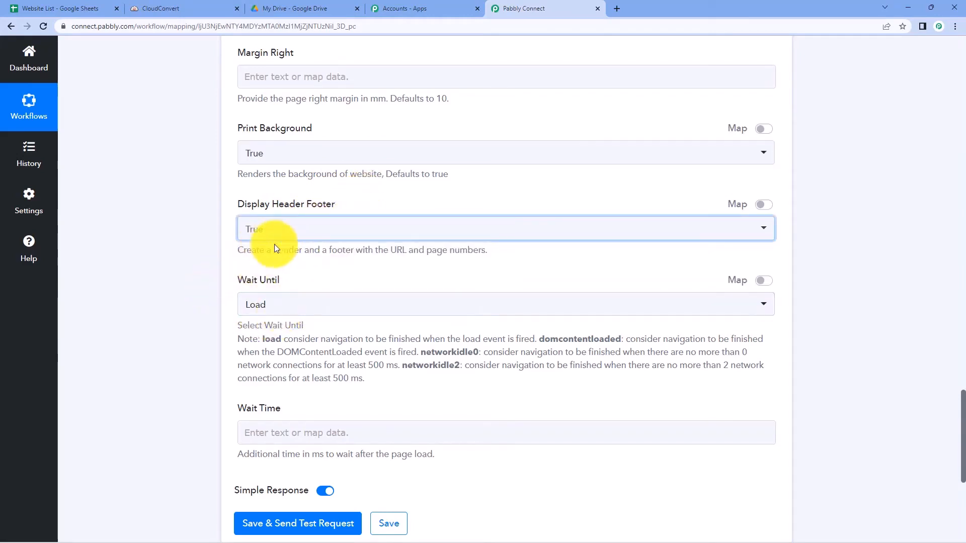
click(292, 269)
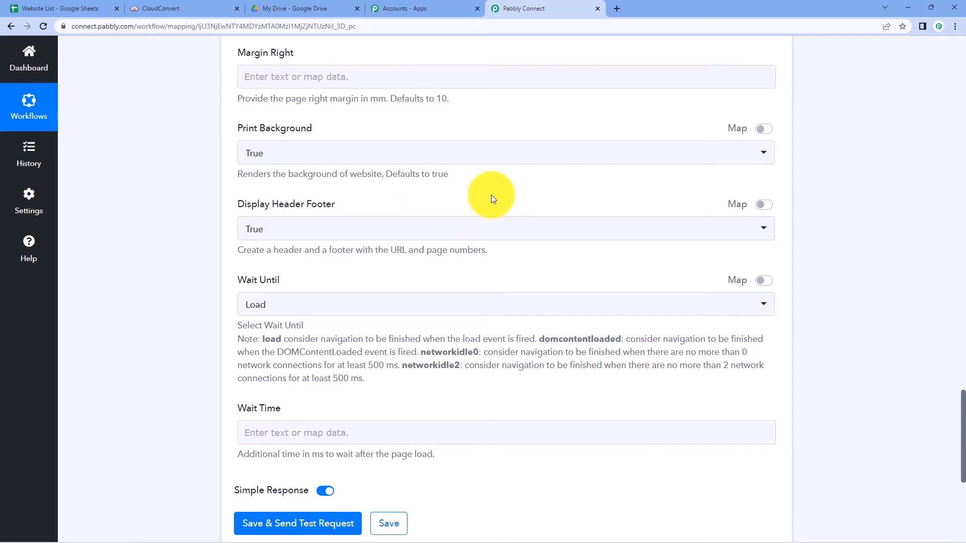
Choose Load as the Wait Until condition for the website capture.
scroll(491, 195, down, 1)
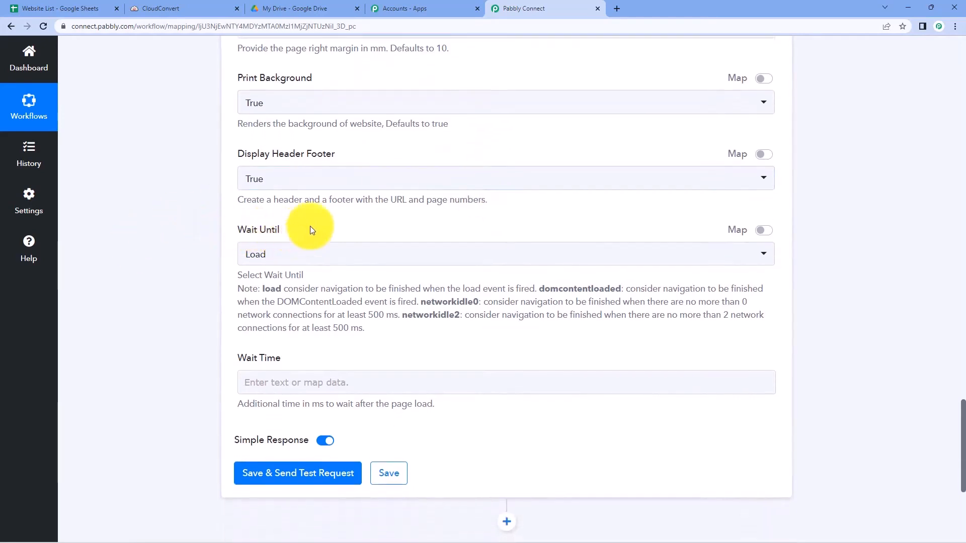
scroll(310, 225, down, 1)
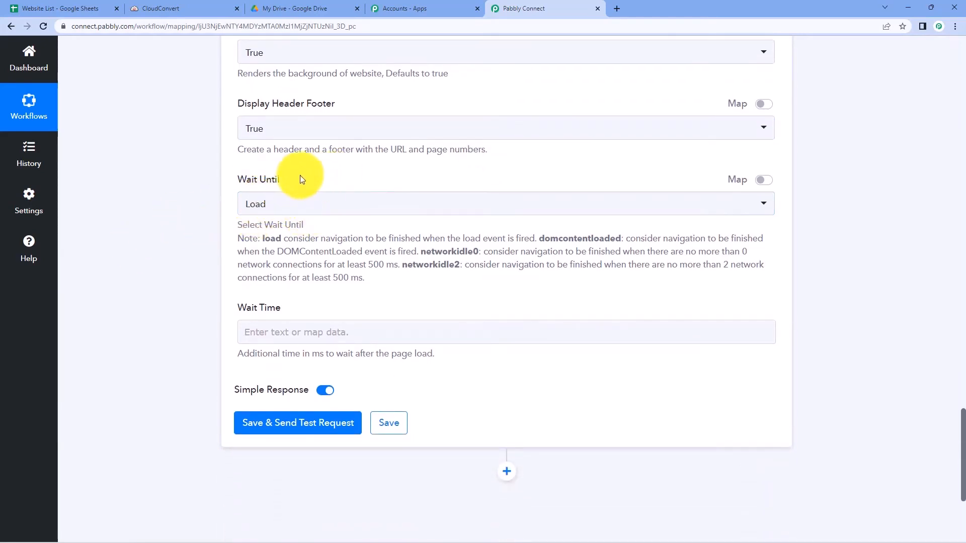
click(310, 200)
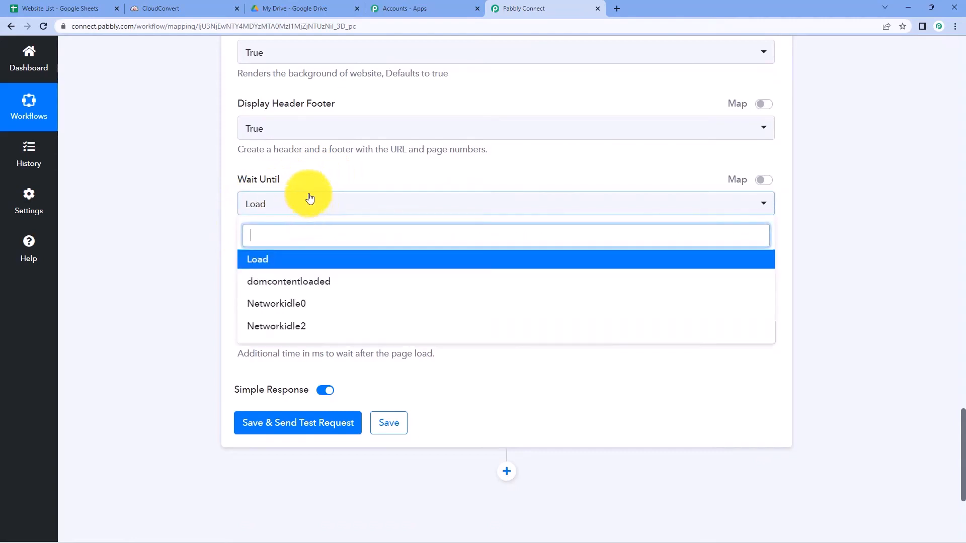
click(261, 265)
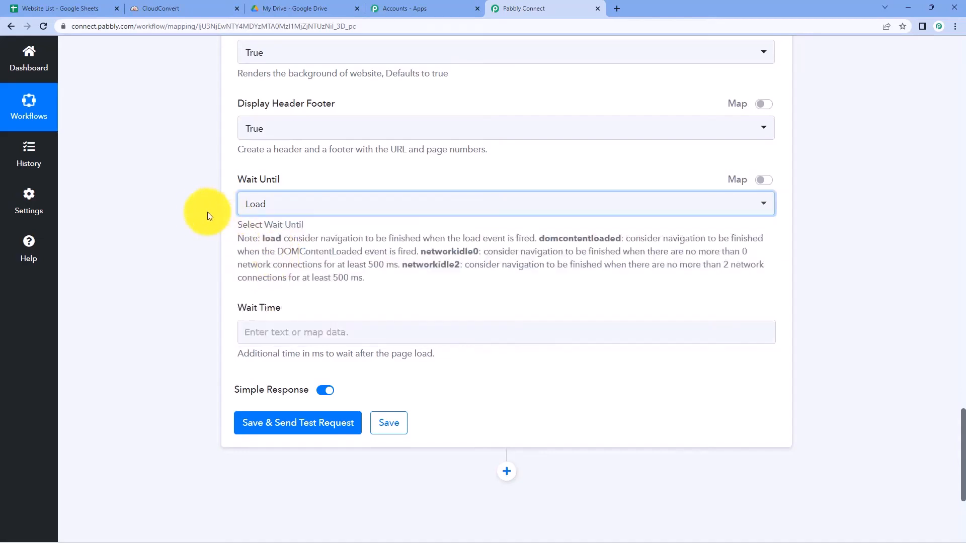
click(203, 214)
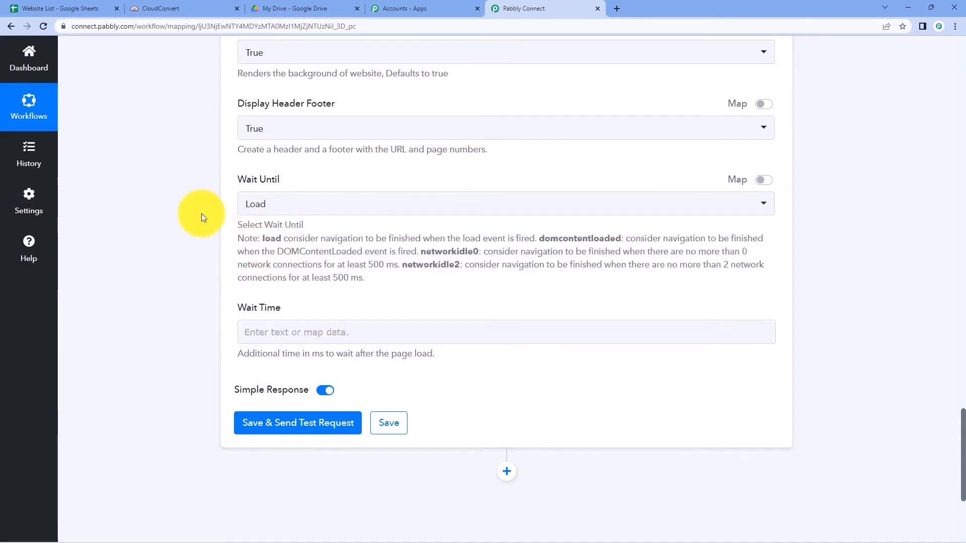
Set the Wait Time after the page load to 500 ms.
scroll(203, 222, down, 1)
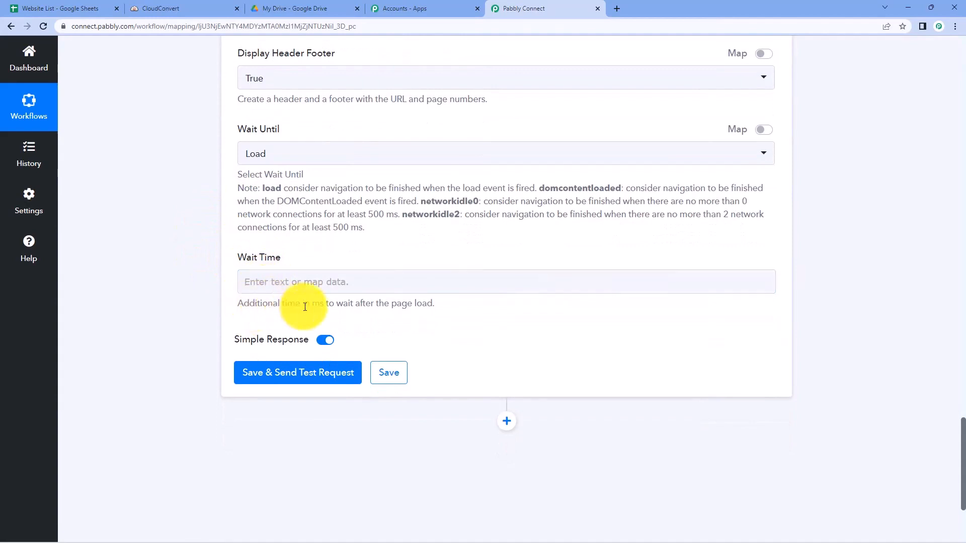
click(334, 278)
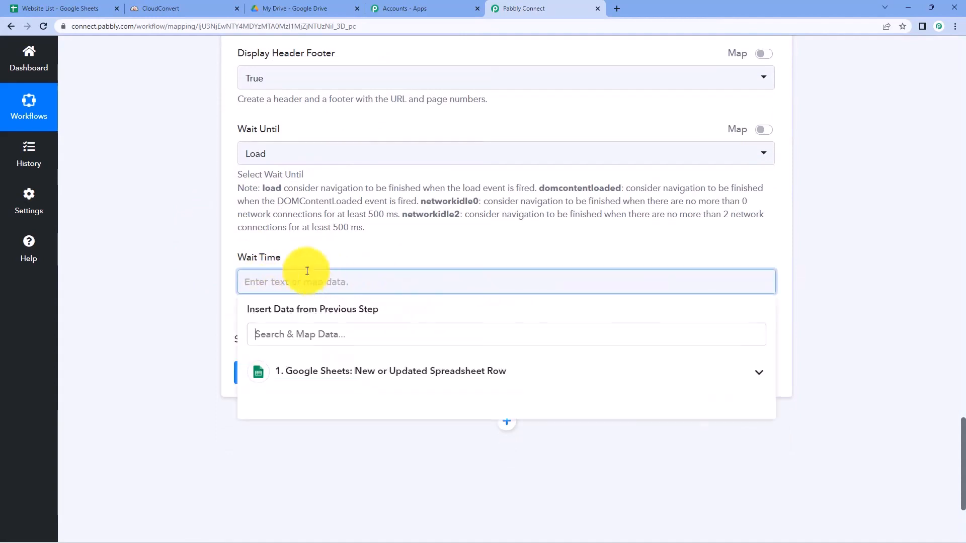
text(500)
click(213, 259)
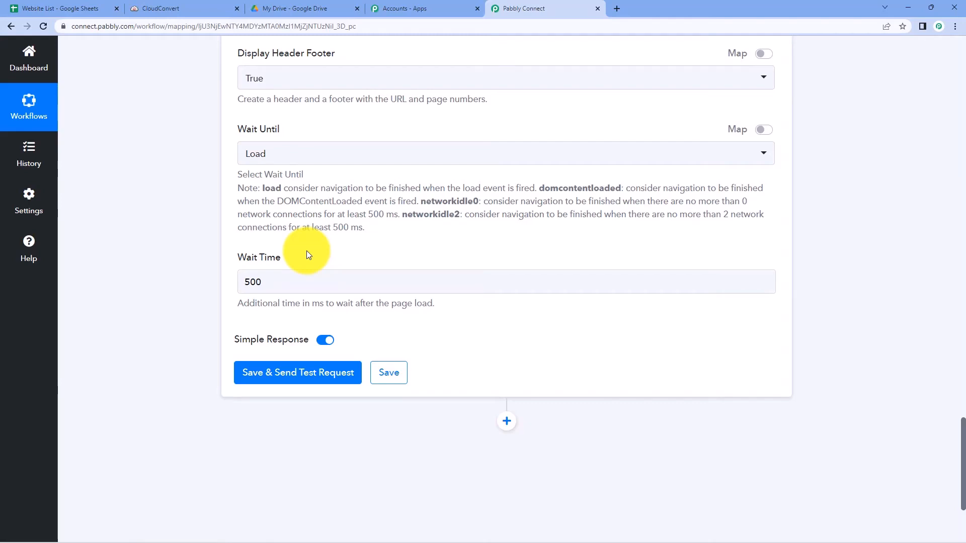
Save the CloudConvert action and send a test request with the configured capture settings.
scroll(306, 251, up, 5)
scroll(186, 216, down, 6)
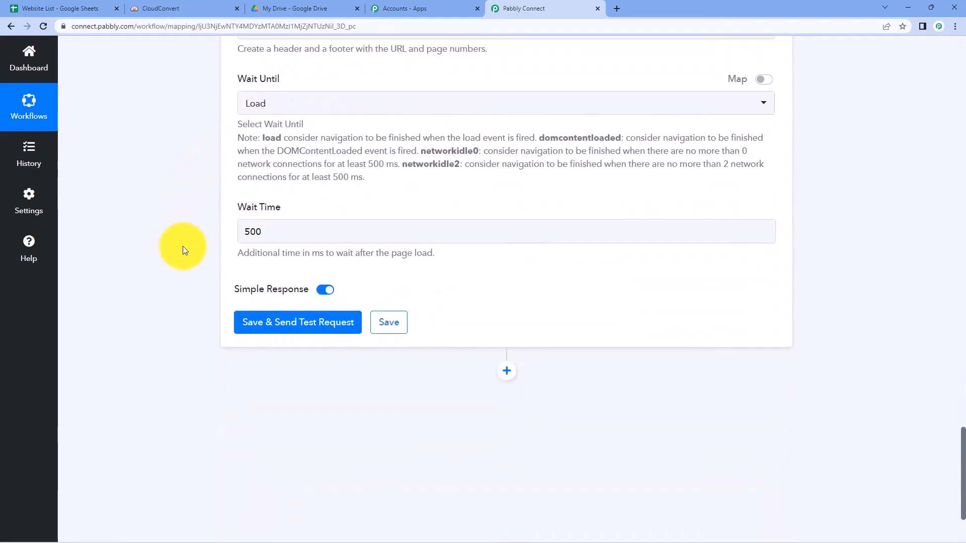
click(325, 327)
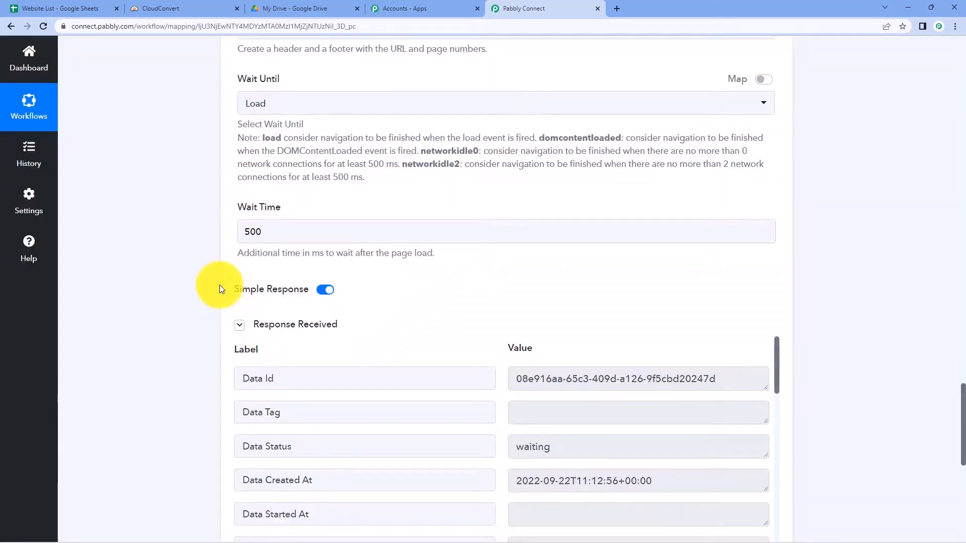
Examine the job and capture task fields in the response received from CloudConvert.
scroll(219, 284, down, 2)
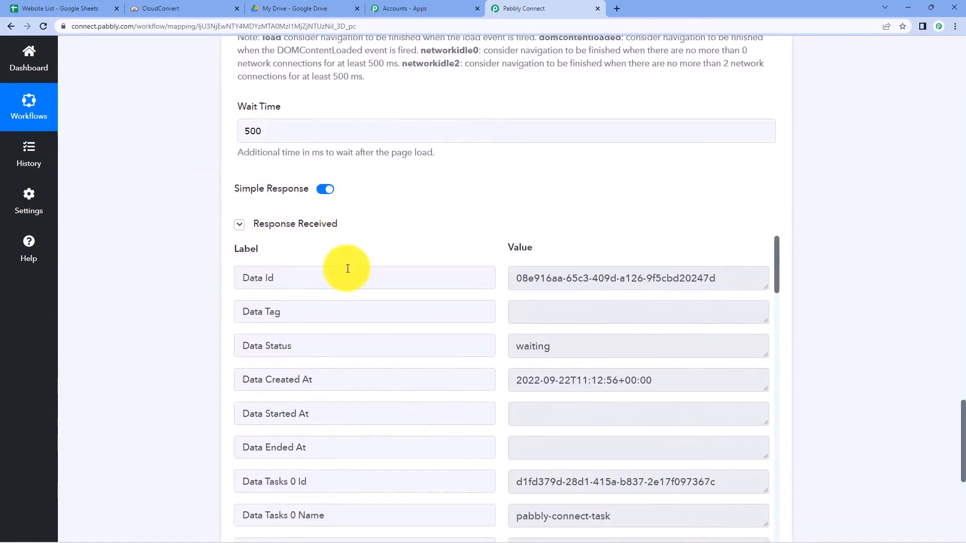
scroll(443, 218, down, 1)
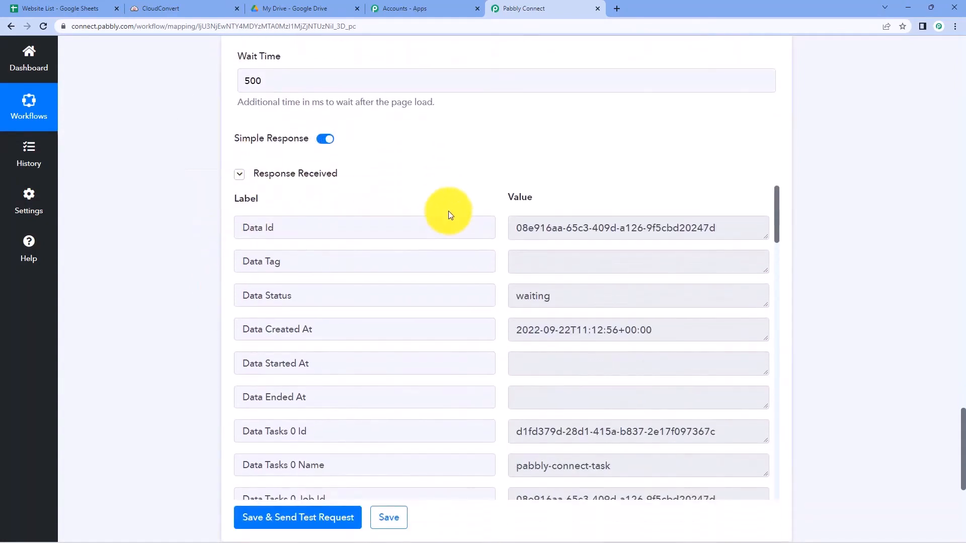
scroll(441, 218, down, 1)
scroll(492, 239, down, 1)
scroll(491, 248, down, 1)
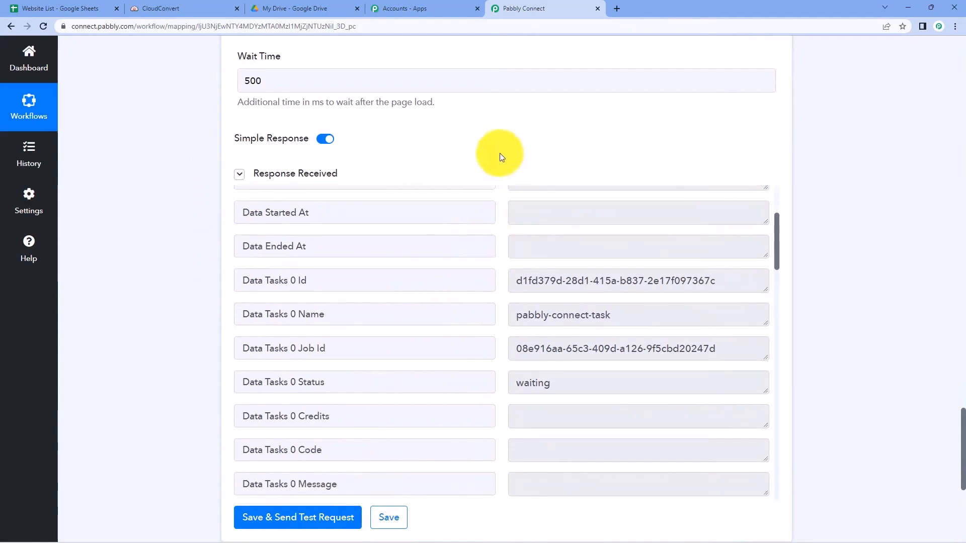
scroll(501, 155, down, 1)
scroll(506, 193, down, 3)
scroll(502, 198, down, 1)
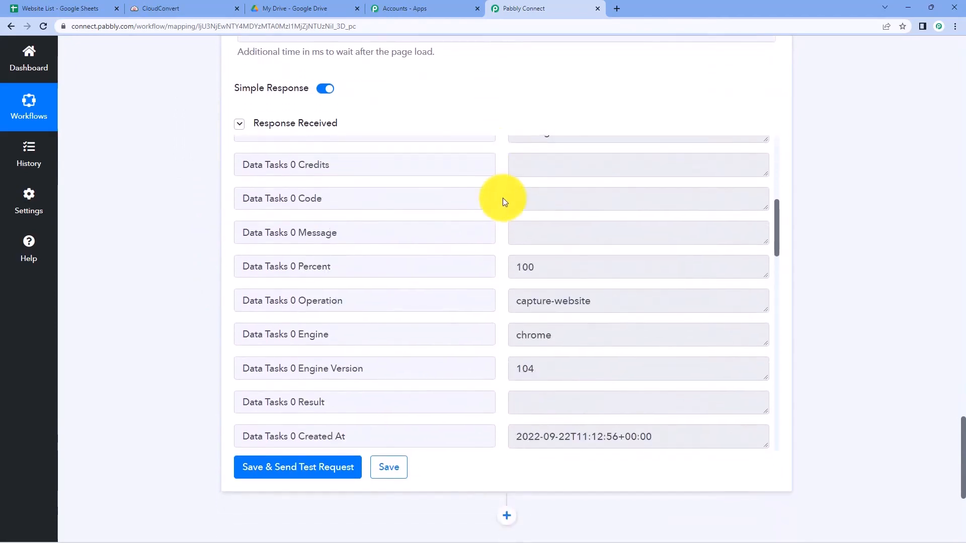
scroll(504, 197, down, 1)
scroll(507, 193, up, 6)
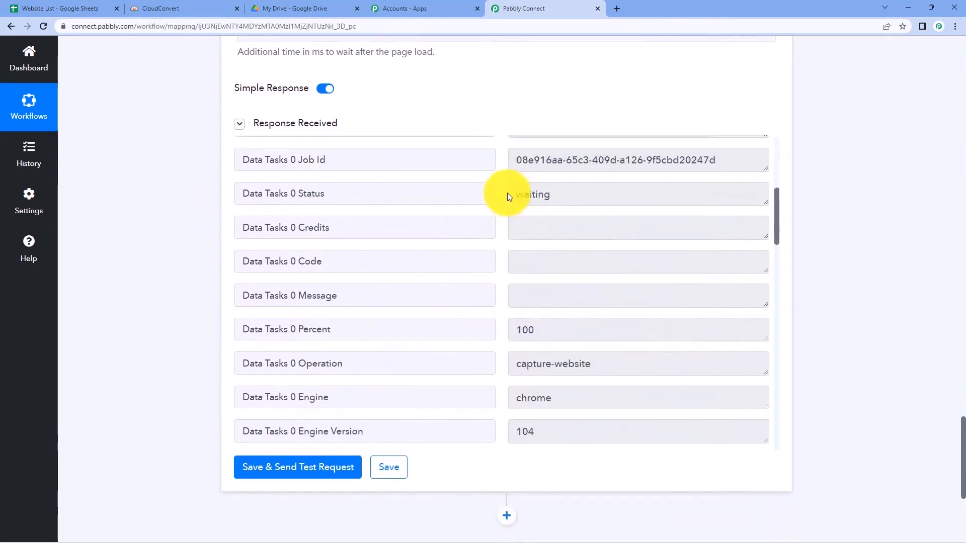
Review the website capture settings and read the response fields of both the capture and export tasks.
scroll(496, 134, up, 12)
scroll(383, 226, up, 7)
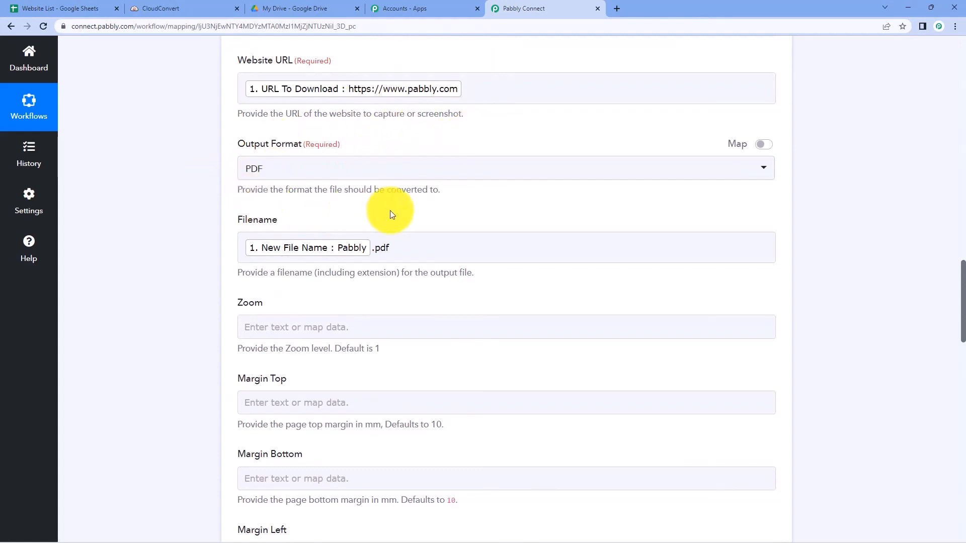
scroll(305, 233, down, 11)
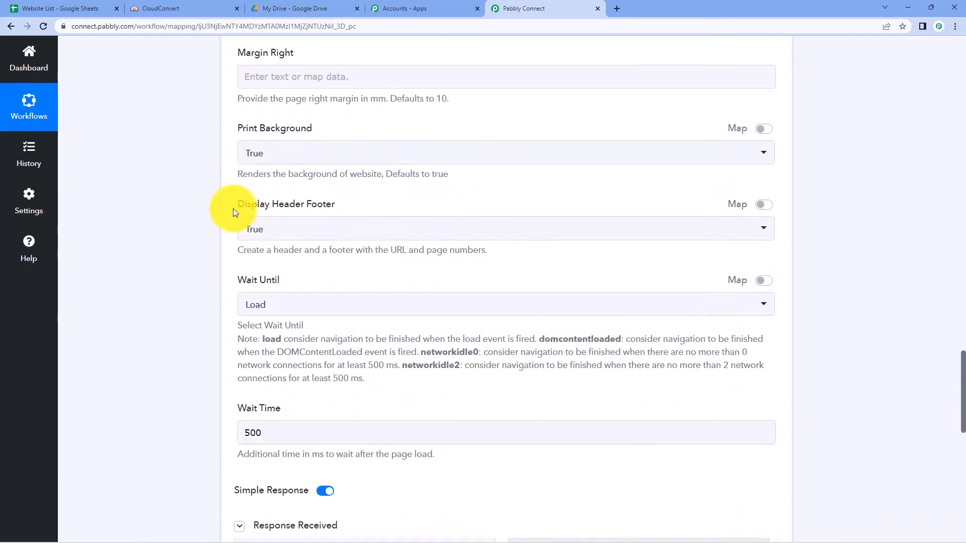
scroll(233, 208, down, 8)
scroll(507, 200, down, 4)
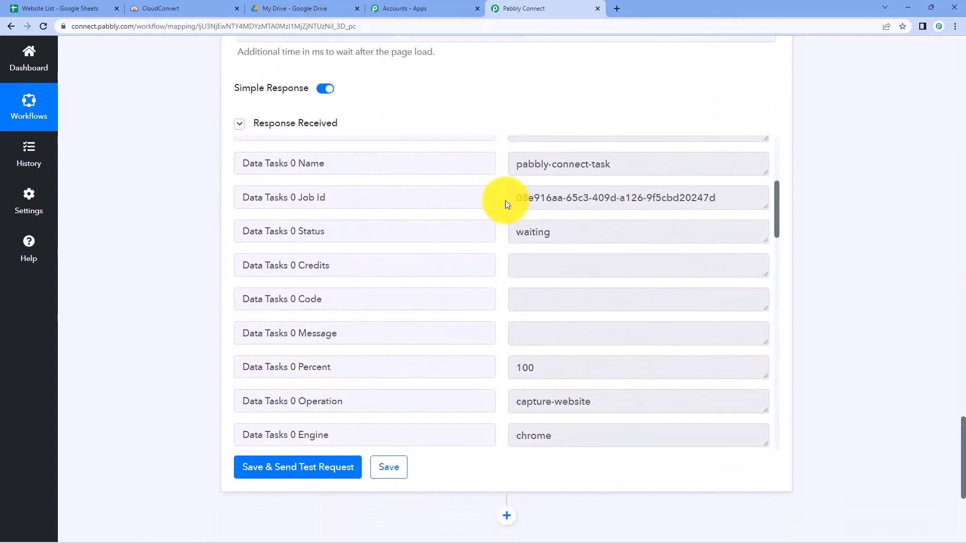
scroll(505, 200, down, 7)
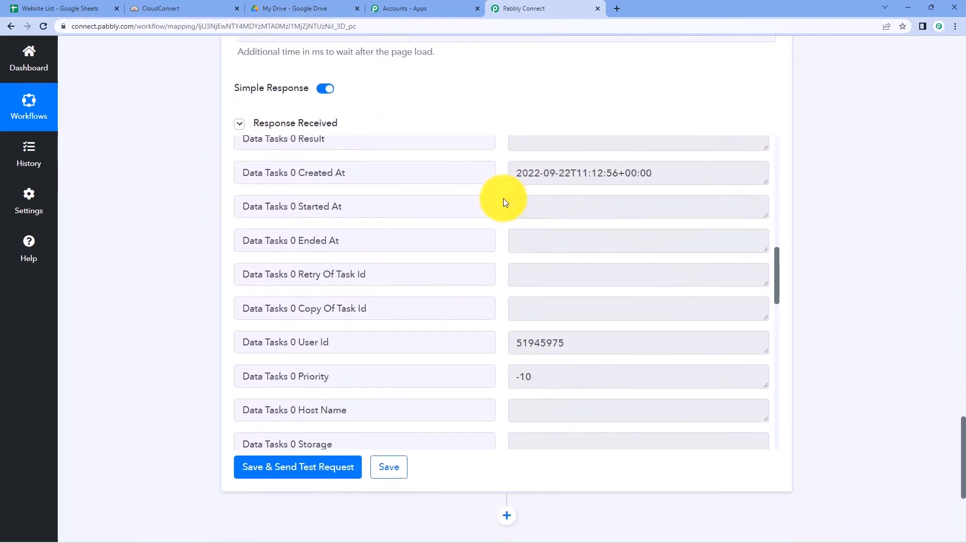
scroll(506, 202, down, 7)
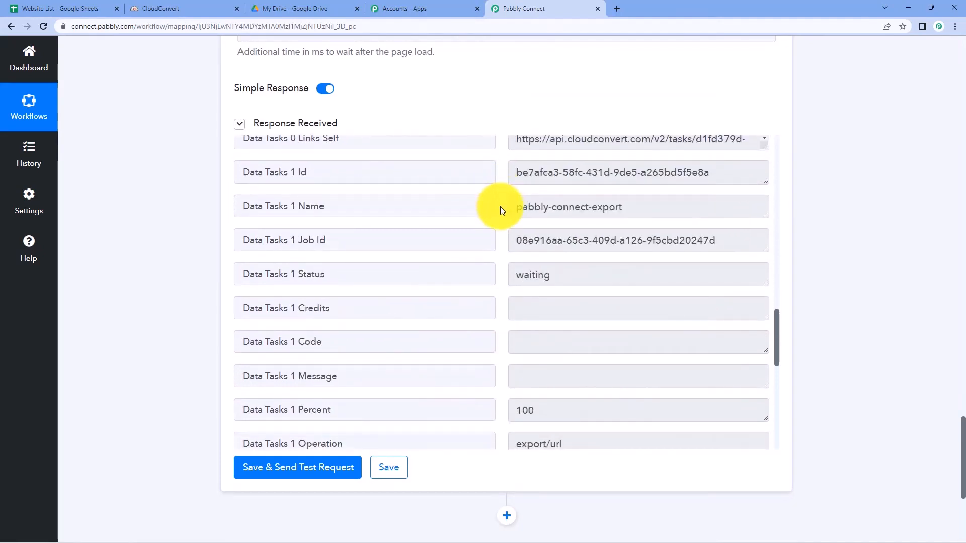
scroll(500, 207, down, 9)
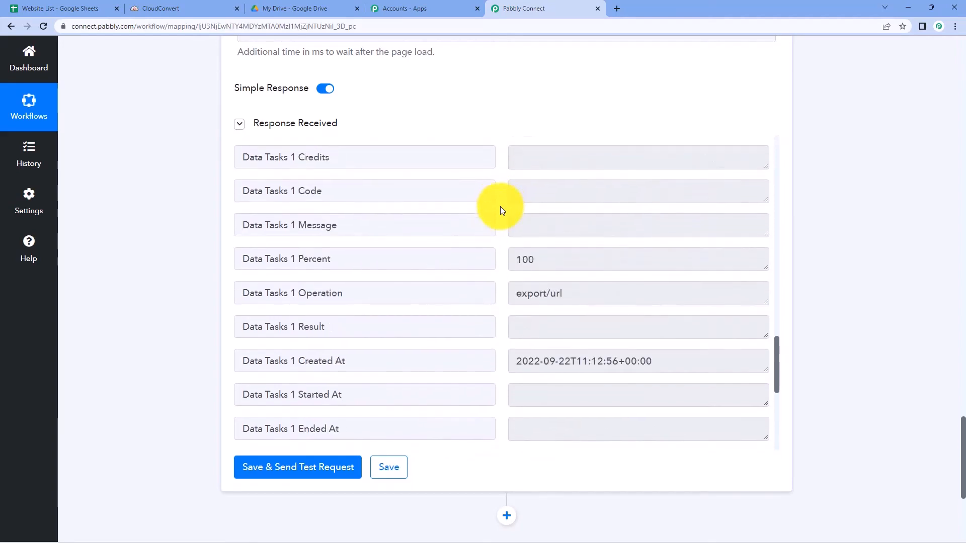
scroll(500, 206, up, 18)
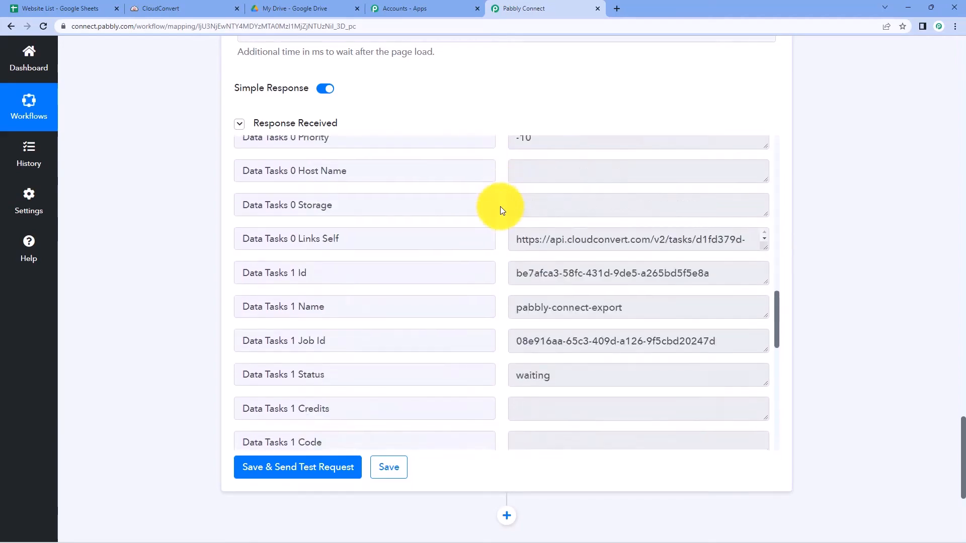
scroll(500, 207, up, 10)
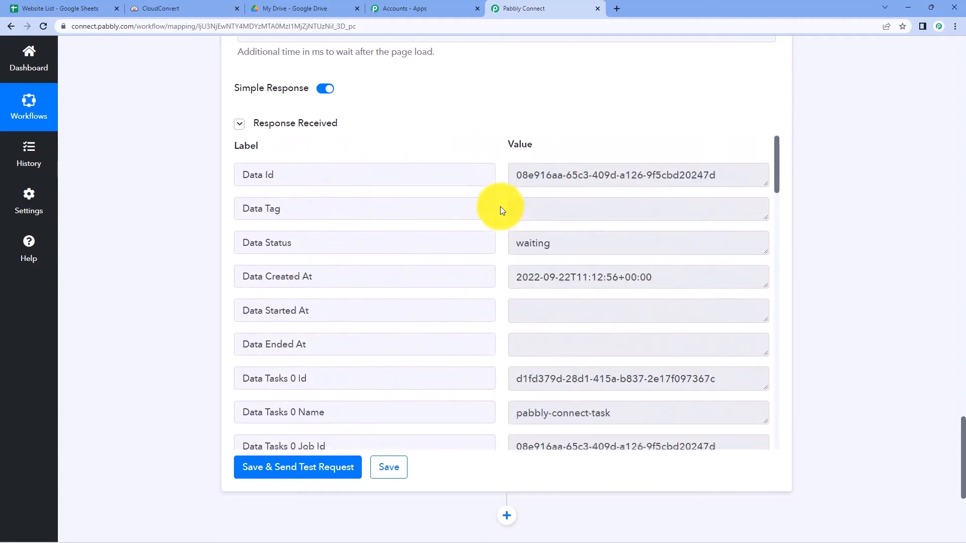
scroll(503, 222, down, 5)
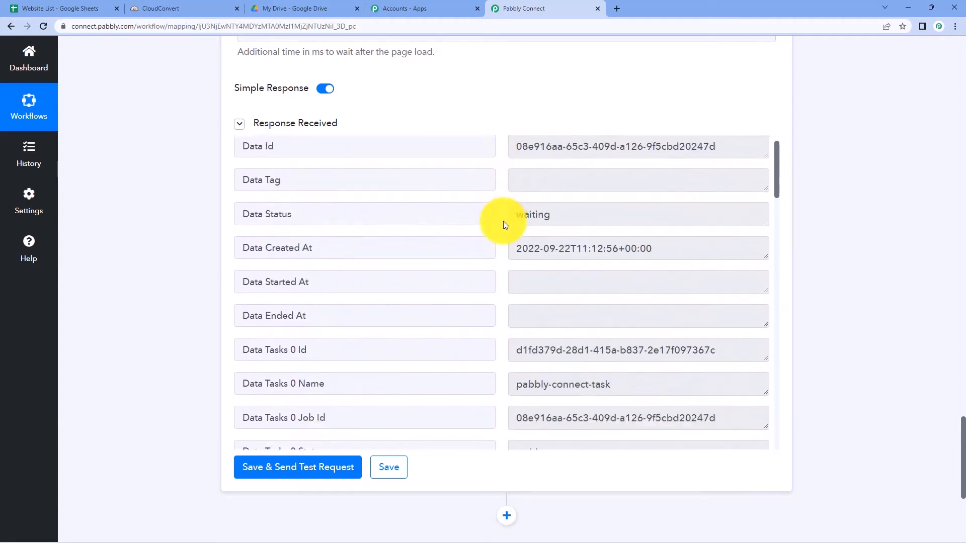
Examine the first task's Job Id field and its value in the CloudConvert response, then review the page margin and wait settings.
scroll(504, 224, down, 2)
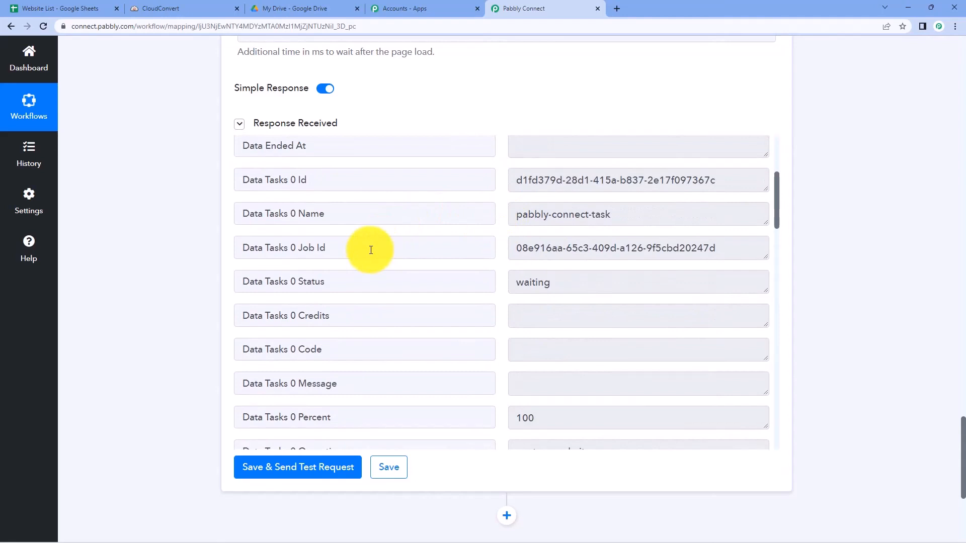
drag(367, 250, 211, 250)
click(248, 246)
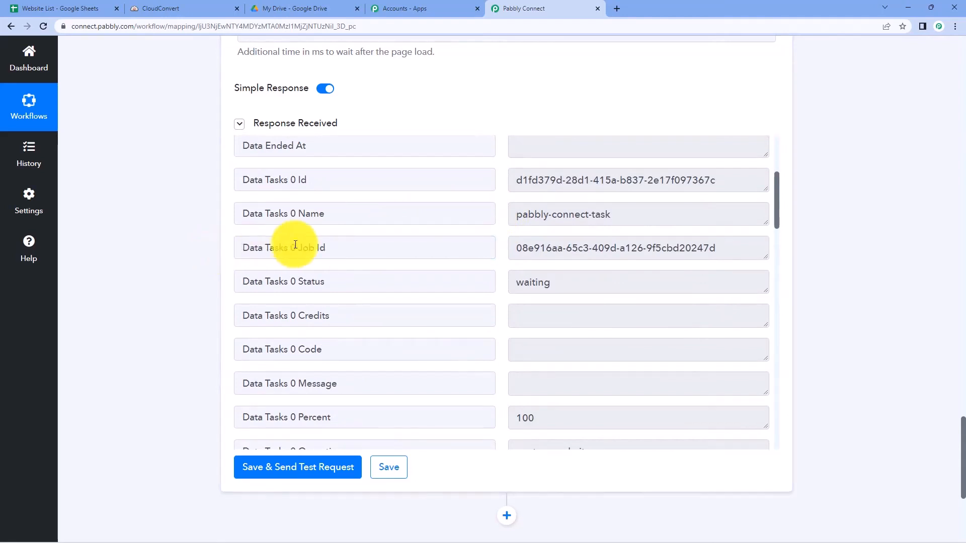
drag(301, 248, 241, 248)
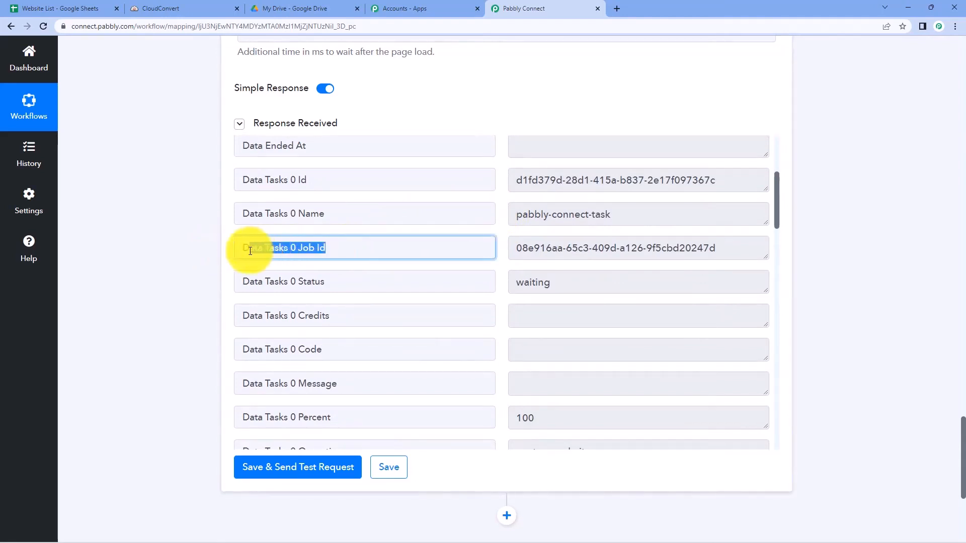
click(319, 247)
drag(519, 251, 738, 252)
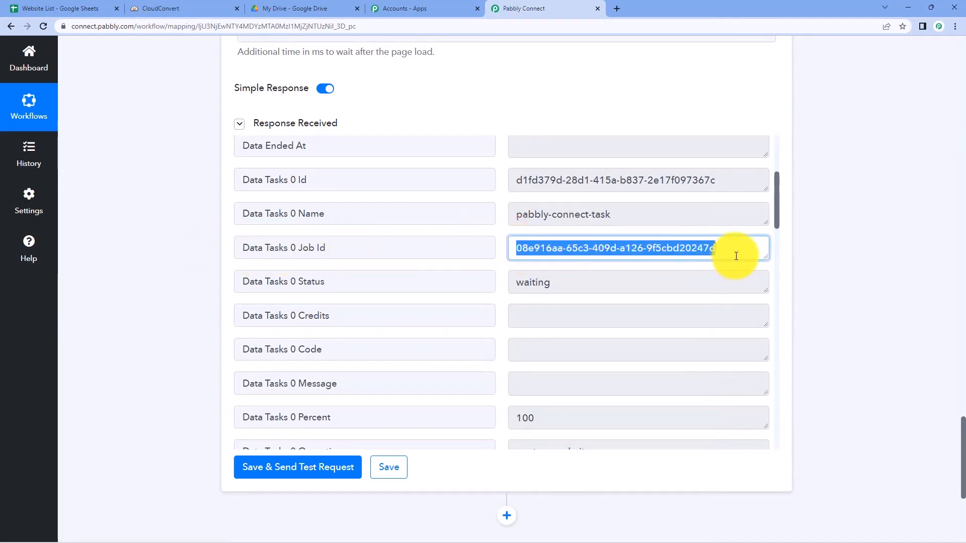
click(506, 227)
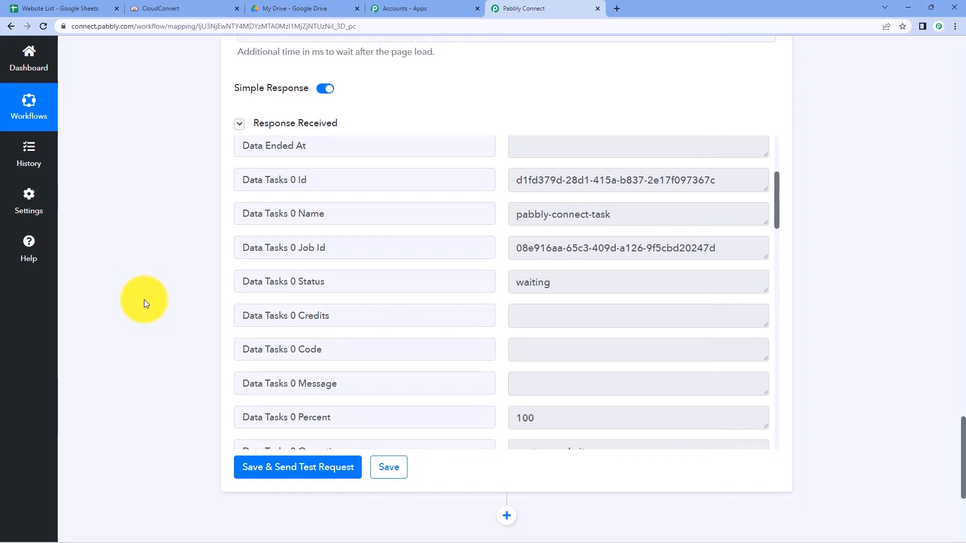
scroll(119, 312, up, 5)
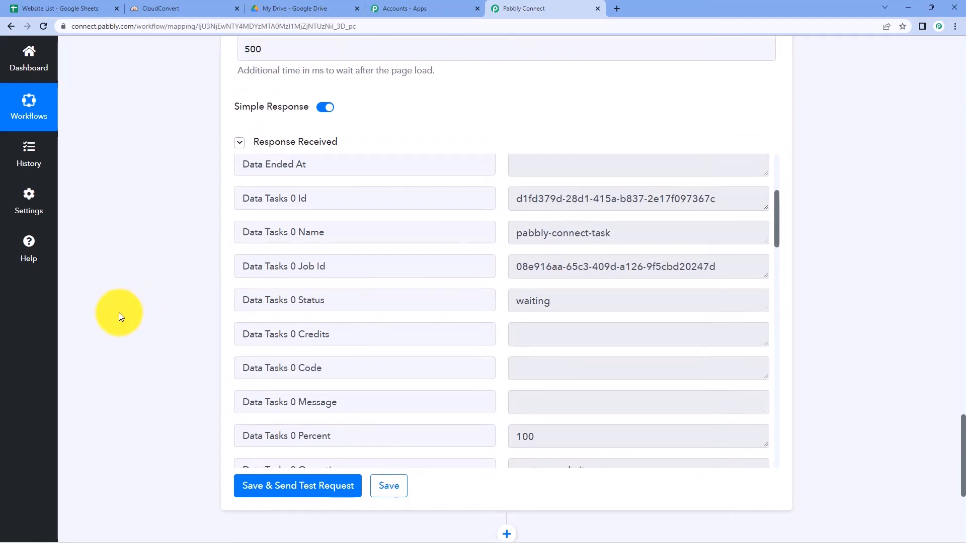
scroll(128, 328, up, 7)
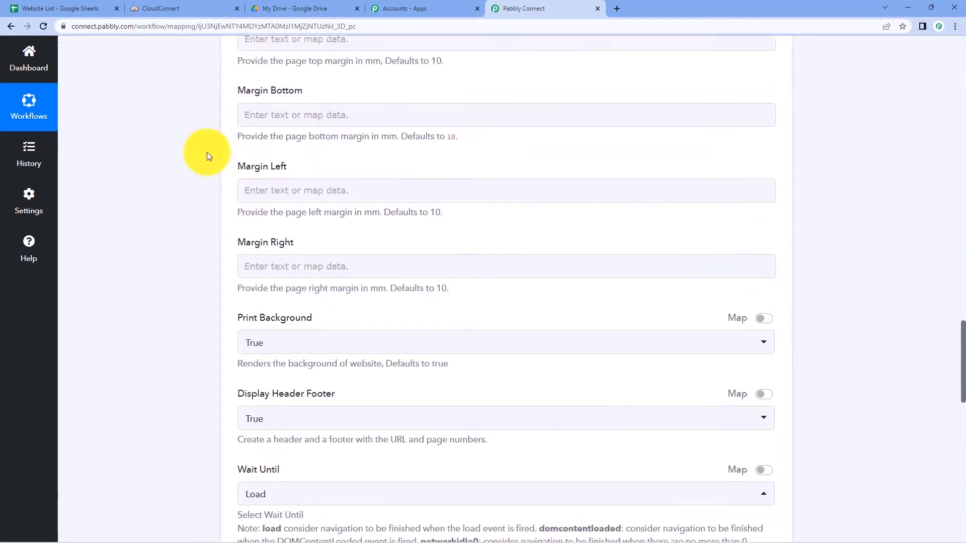
scroll(203, 151, down, 3)
scroll(201, 204, down, 4)
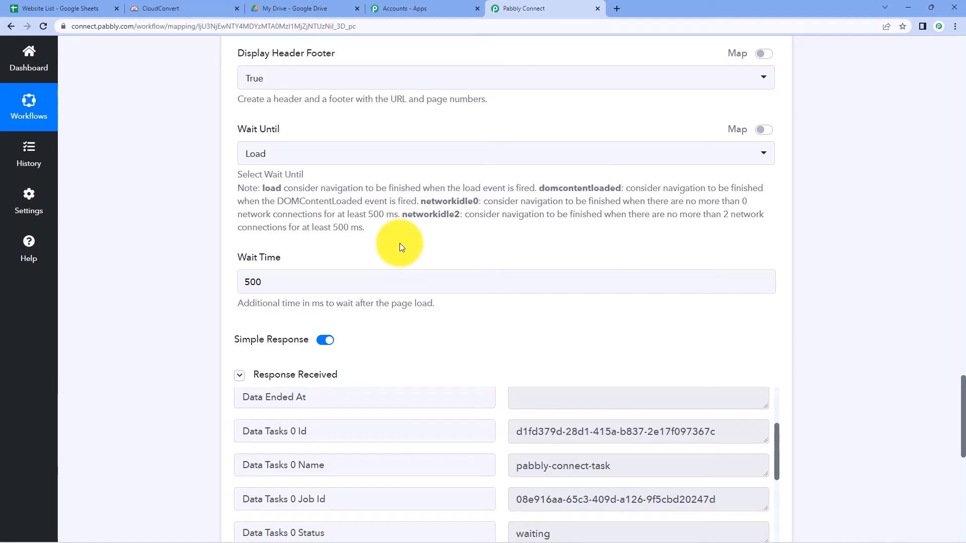
Add a Delay by Pabbly action step after the CloudConvert website capture.
scroll(438, 237, down, 6)
scroll(492, 233, down, 4)
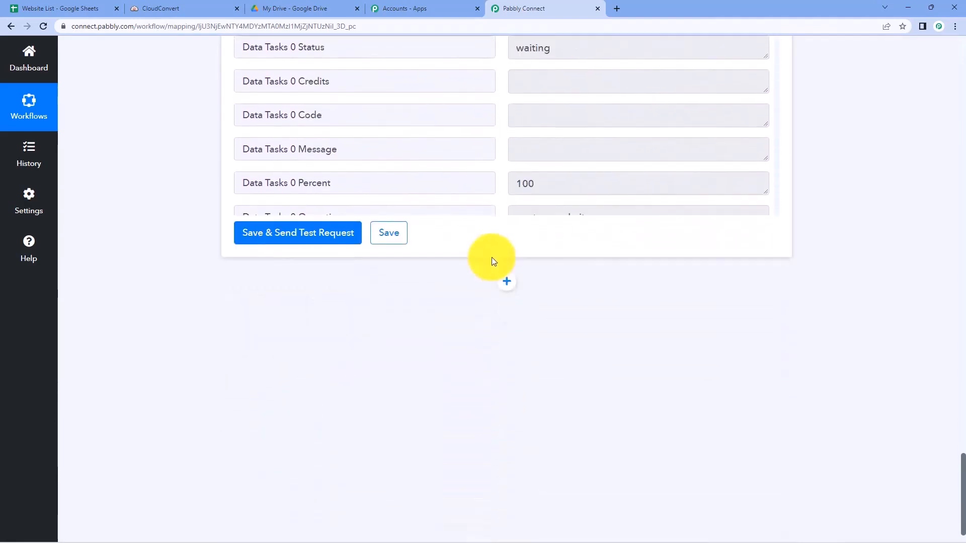
click(506, 251)
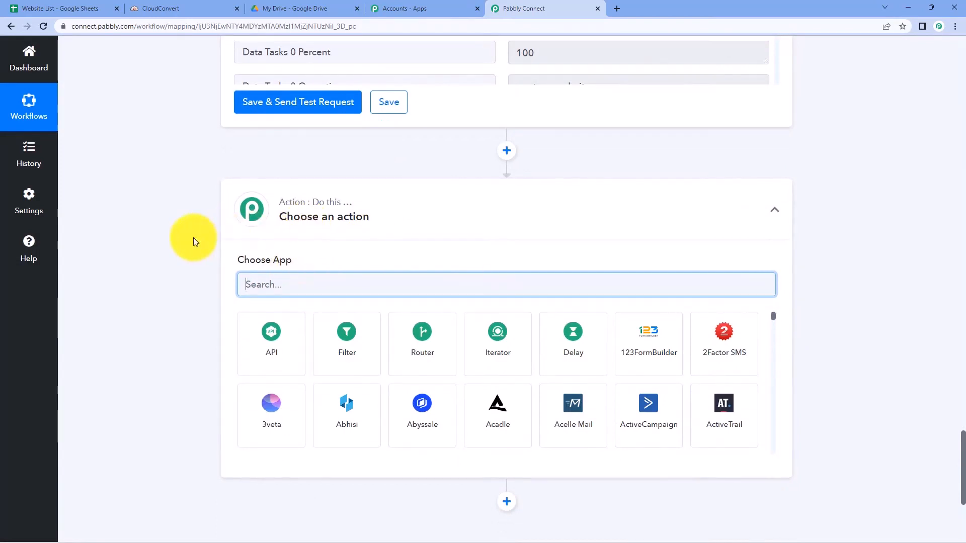
text(Delay)
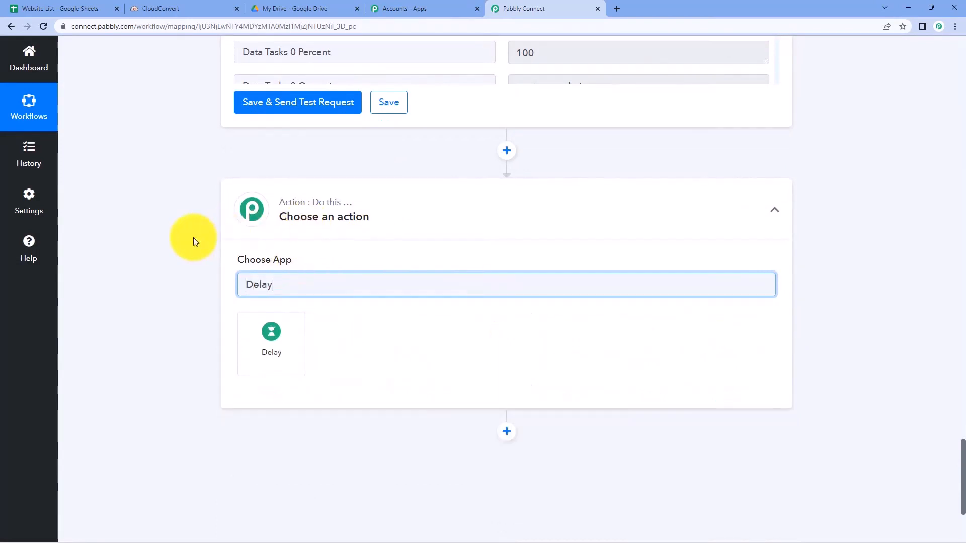
click(279, 359)
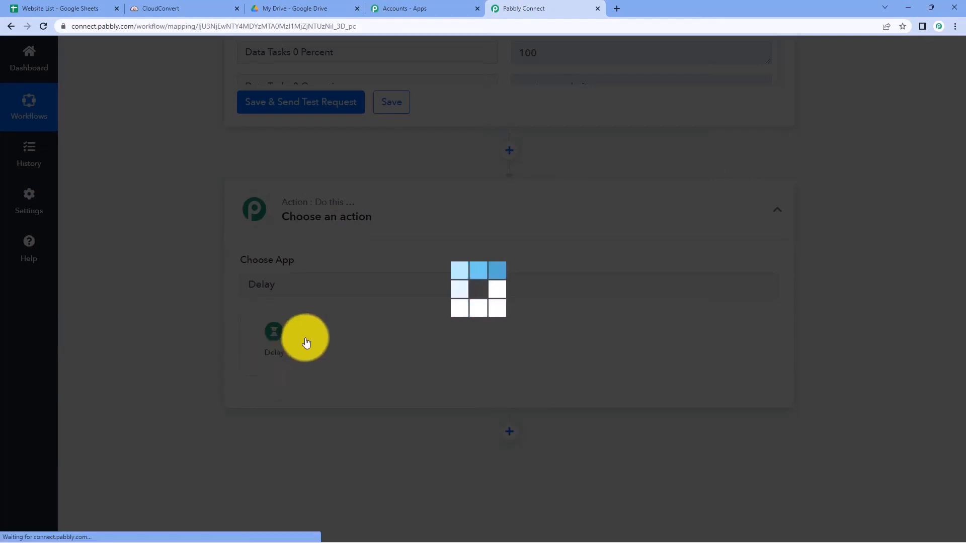
Configure the delay as Delay For 1 minute, then save it and send a test request.
scroll(263, 312, down, 2)
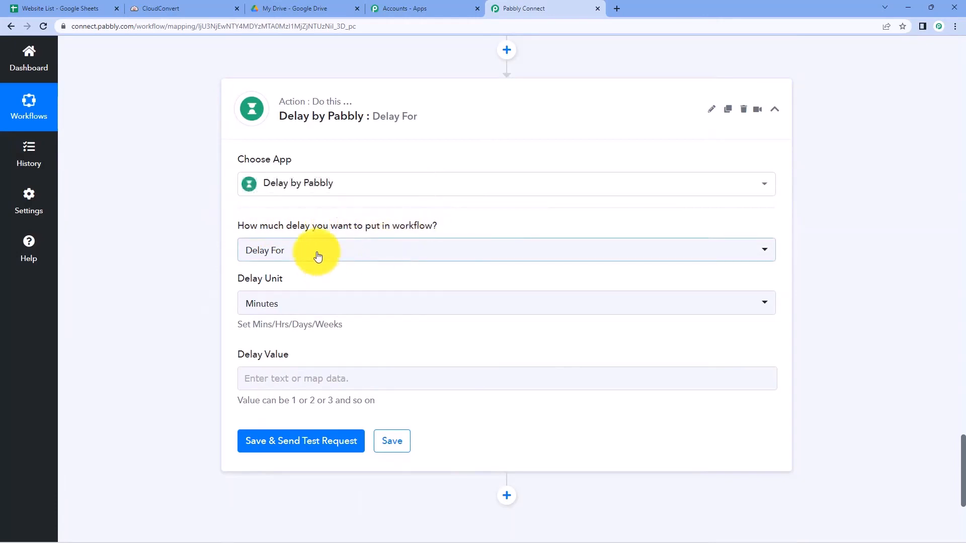
click(280, 252)
click(269, 306)
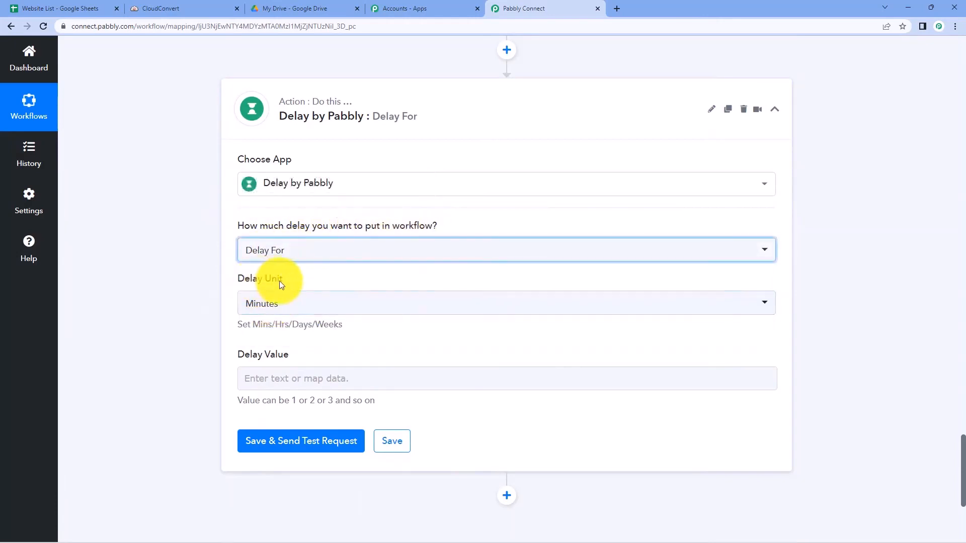
click(299, 310)
click(276, 362)
click(281, 377)
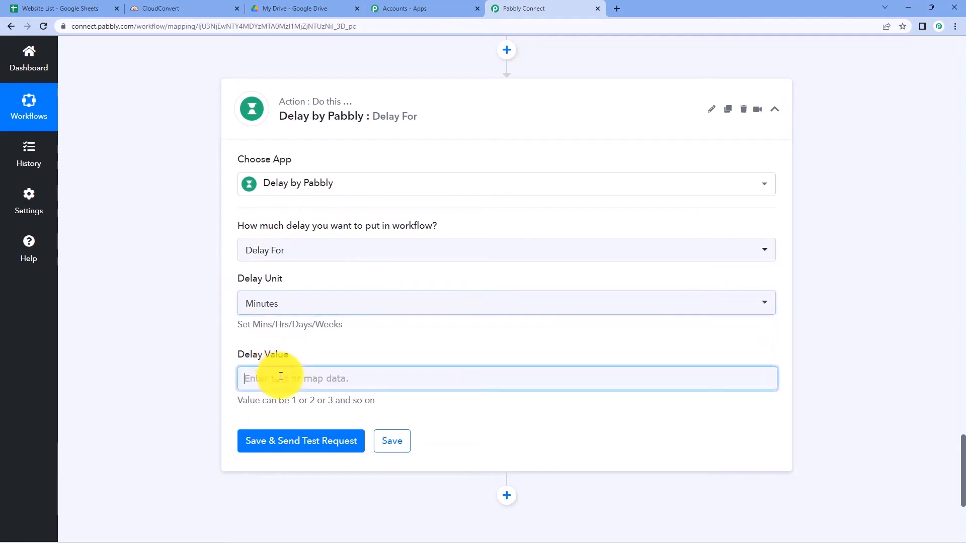
scroll(233, 377, up, 1)
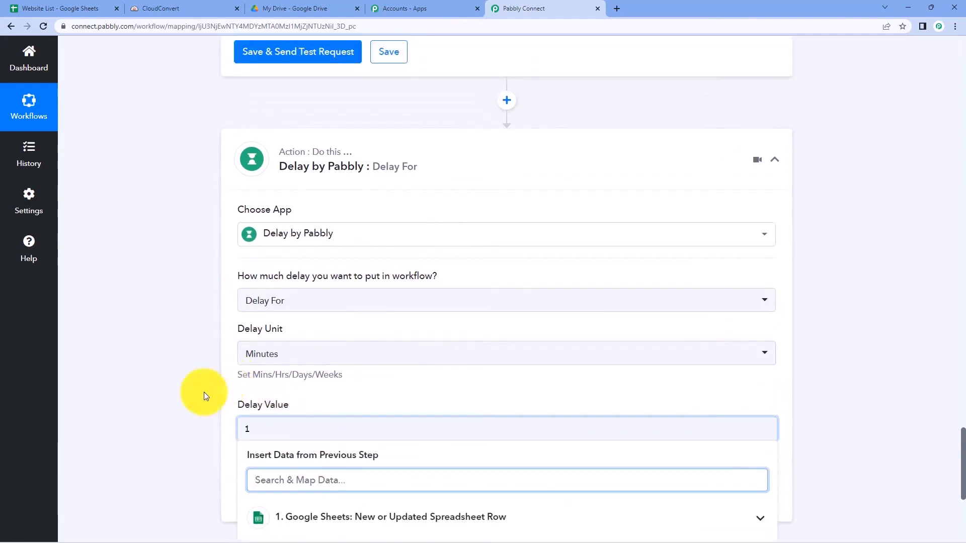
click(203, 391)
scroll(204, 391, down, 2)
text(1)
click(305, 389)
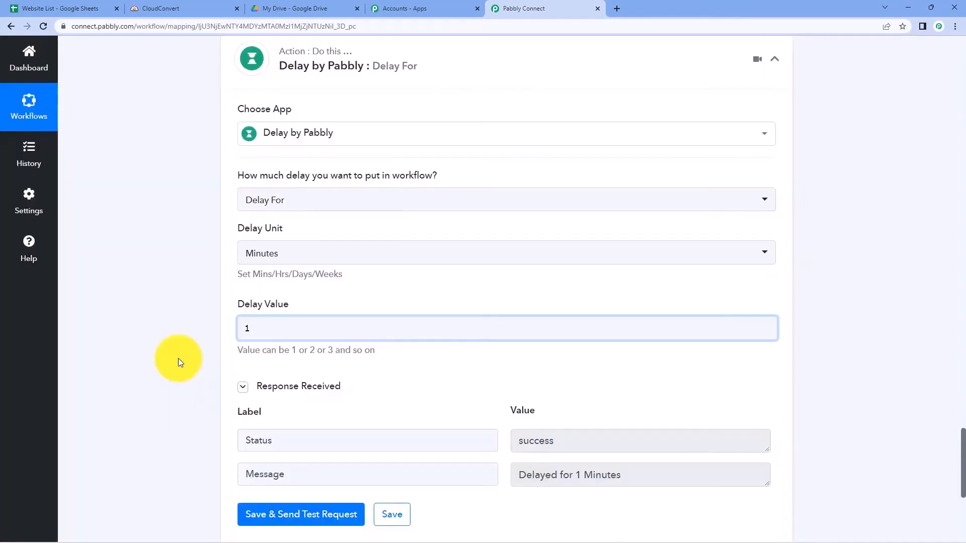
Collapse the expanded workflow steps and review the sequence from the Google Sheets trigger through the CloudConvert capture to the delay.
scroll(178, 359, up, 12)
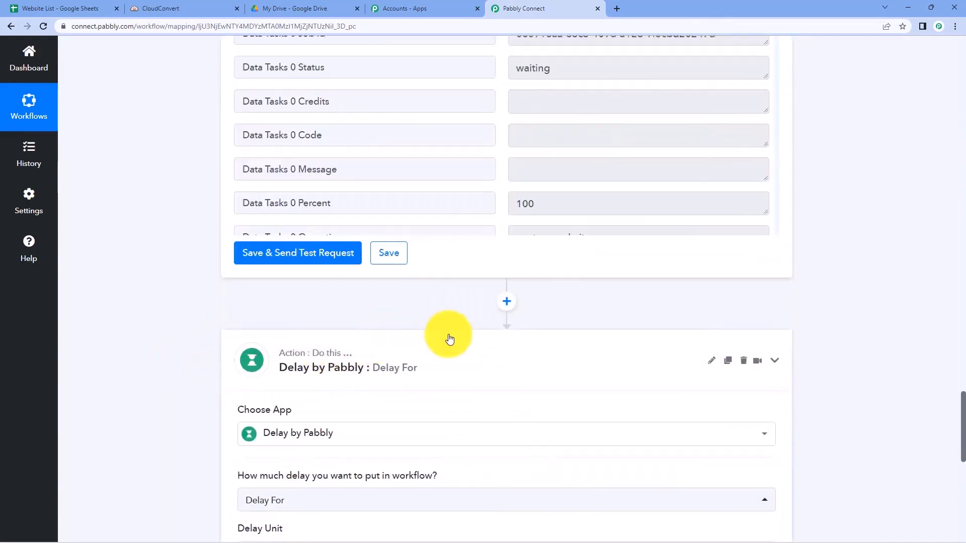
scroll(479, 330, up, 20)
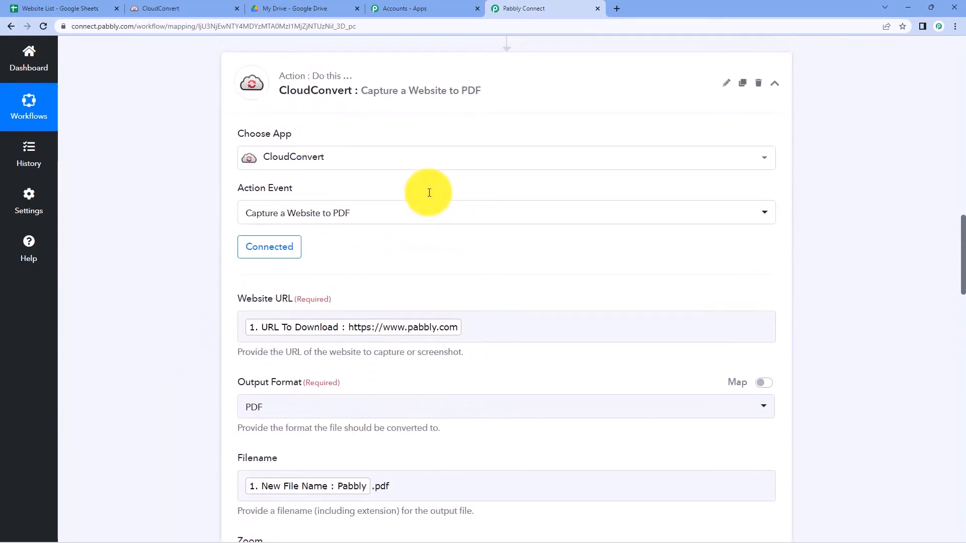
scroll(412, 214, up, 20)
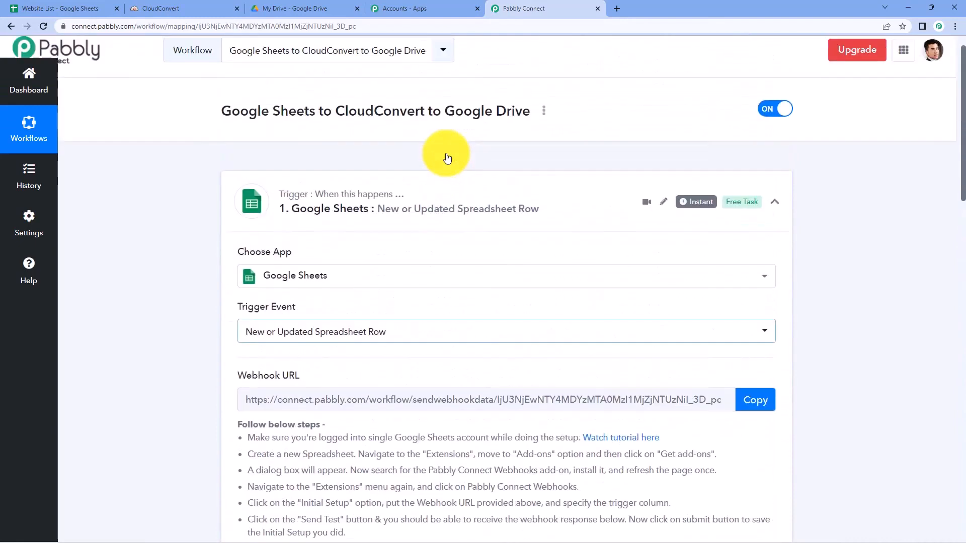
click(410, 196)
scroll(224, 203, down, 2)
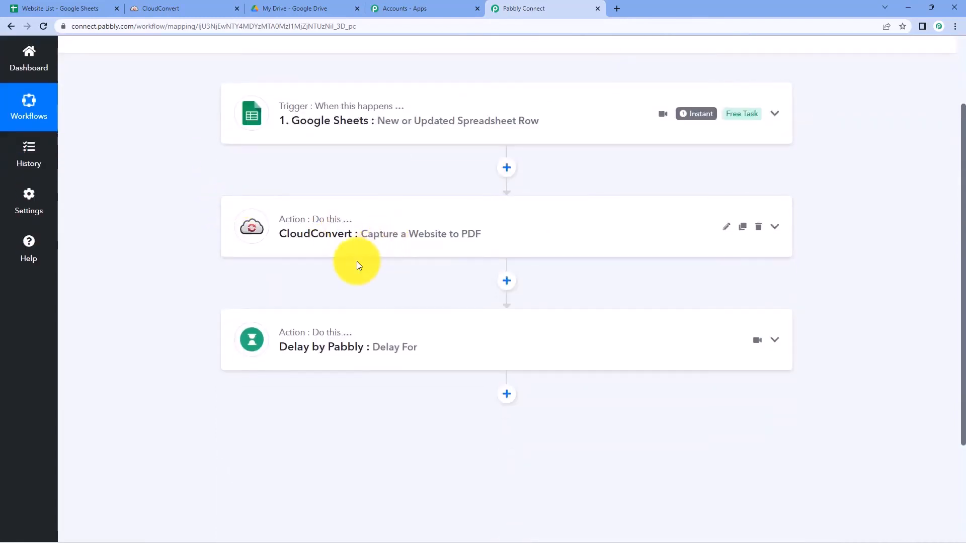
scroll(358, 261, down, 1)
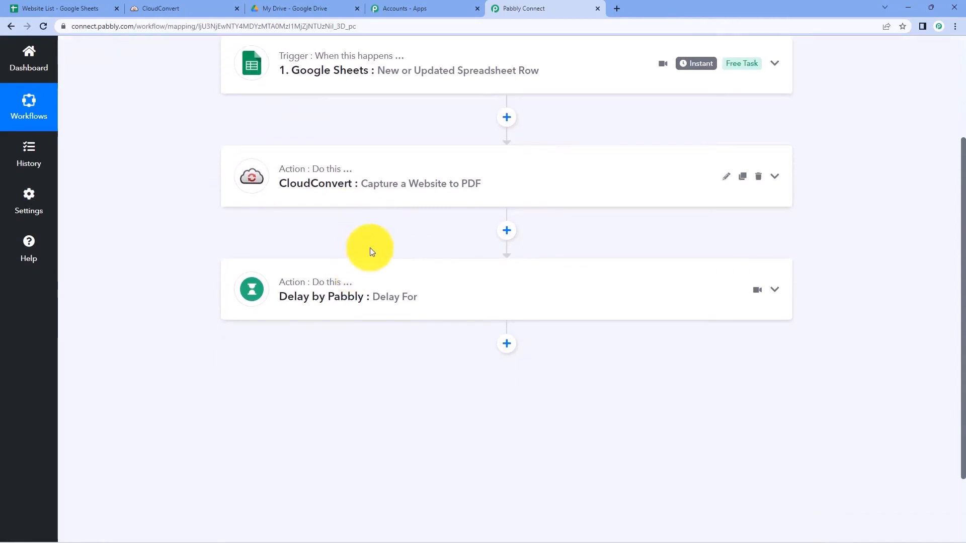
scroll(370, 248, down, 2)
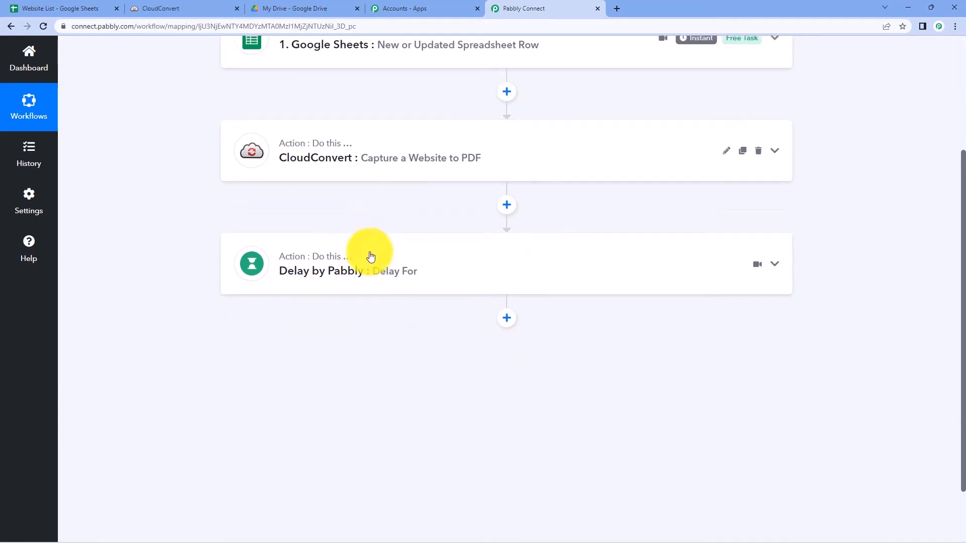
click(459, 111)
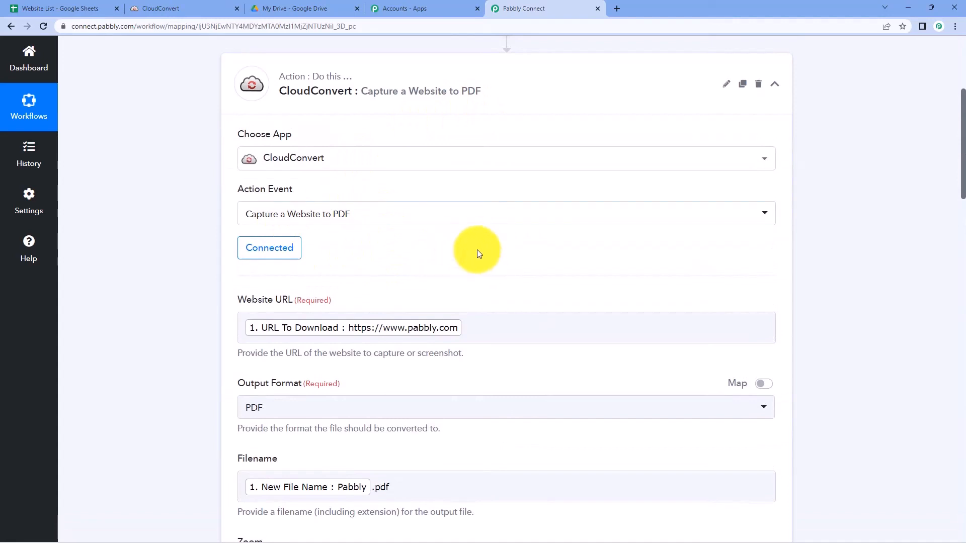
click(451, 89)
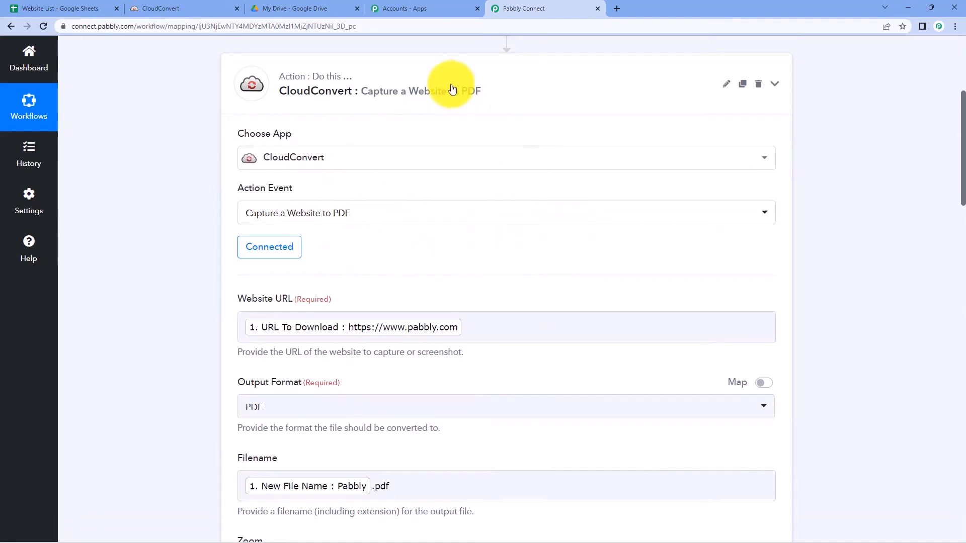
Add a second CloudConvert action after the delay and set its action event to Get Job Details.
click(504, 253)
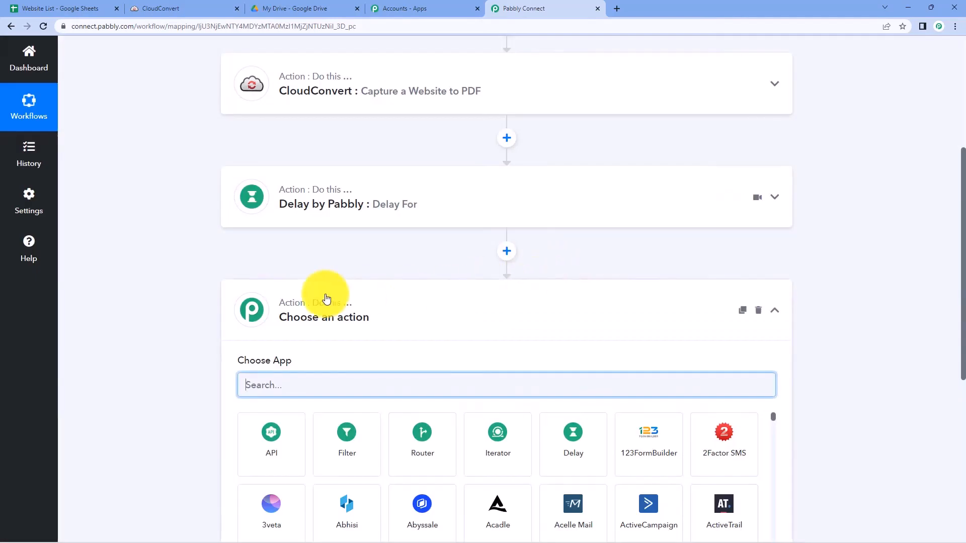
text(Clod)
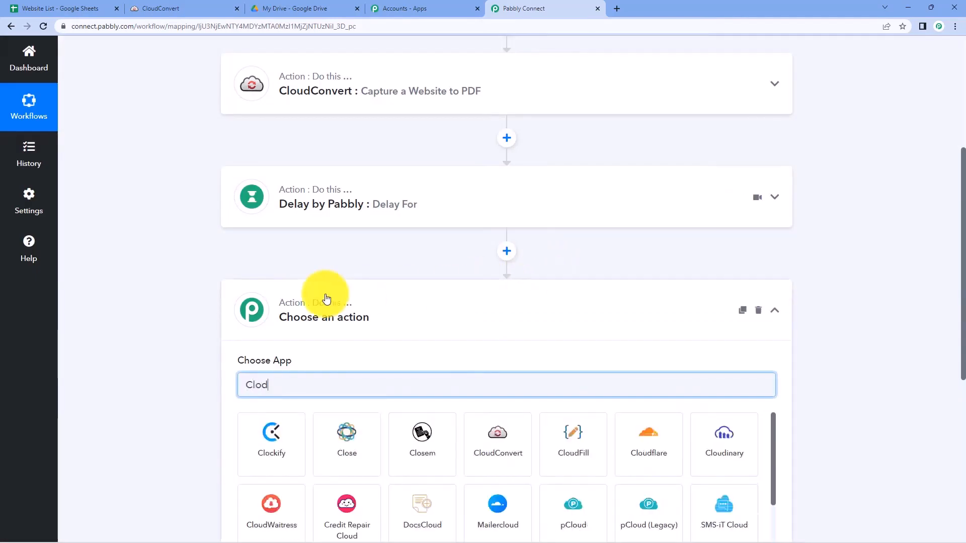
key(BackSpace)
text(ud)
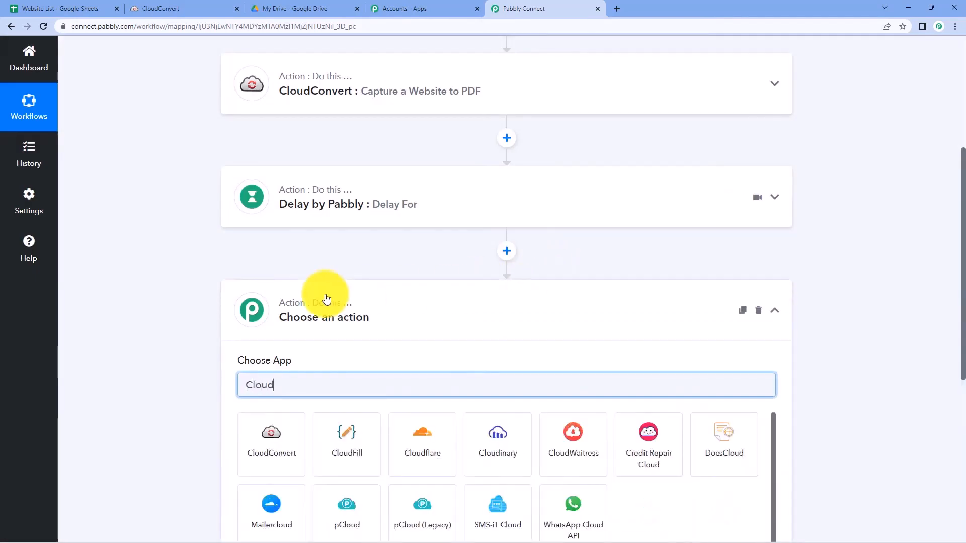
click(288, 438)
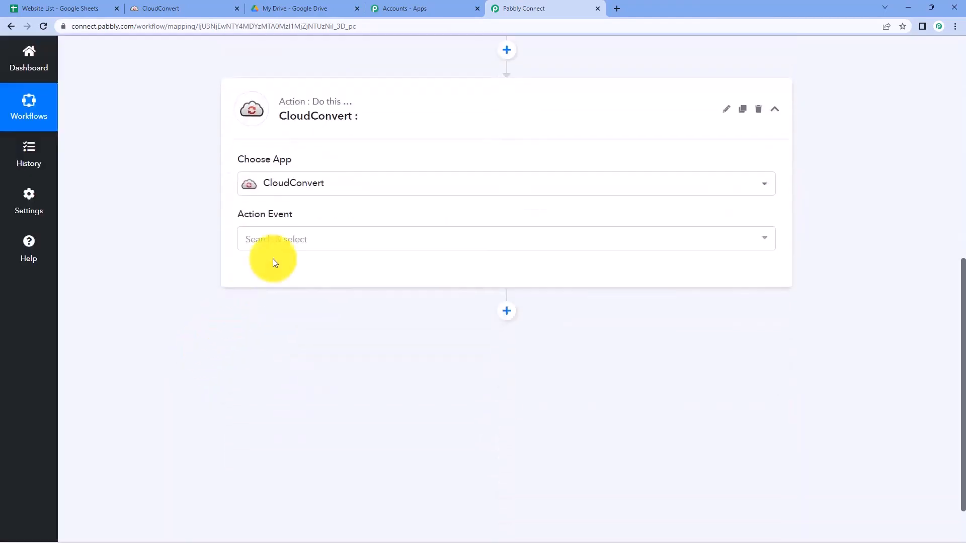
click(315, 241)
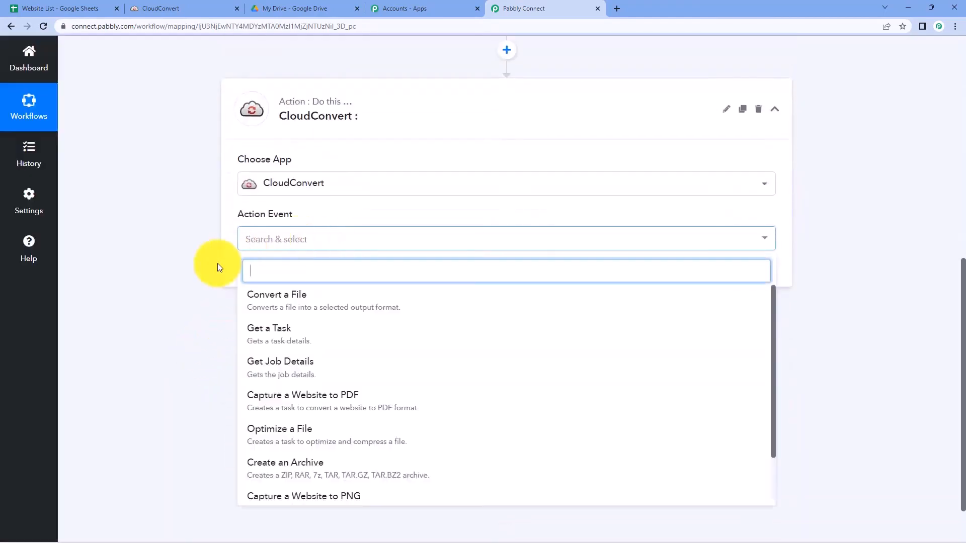
scroll(196, 277, down, 1)
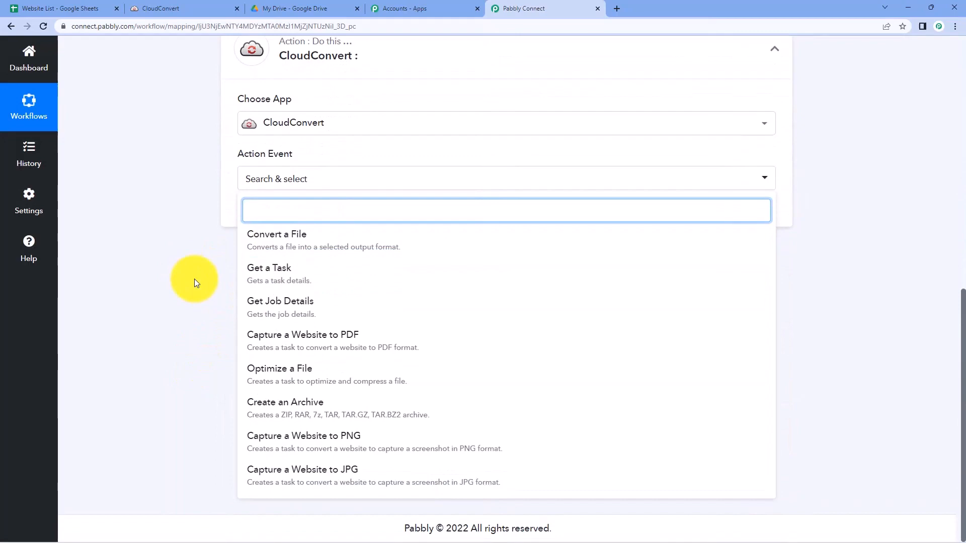
click(287, 313)
Reopen the Capture a Website to PDF action and inspect the first task's Job Id in its response.
scroll(288, 309, up, 10)
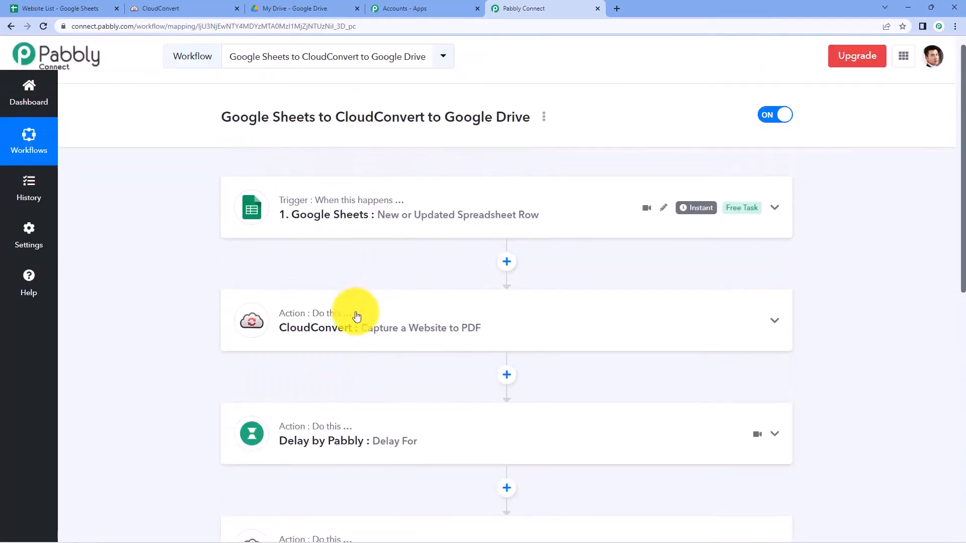
scroll(356, 313, down, 3)
click(379, 187)
scroll(161, 273, down, 20)
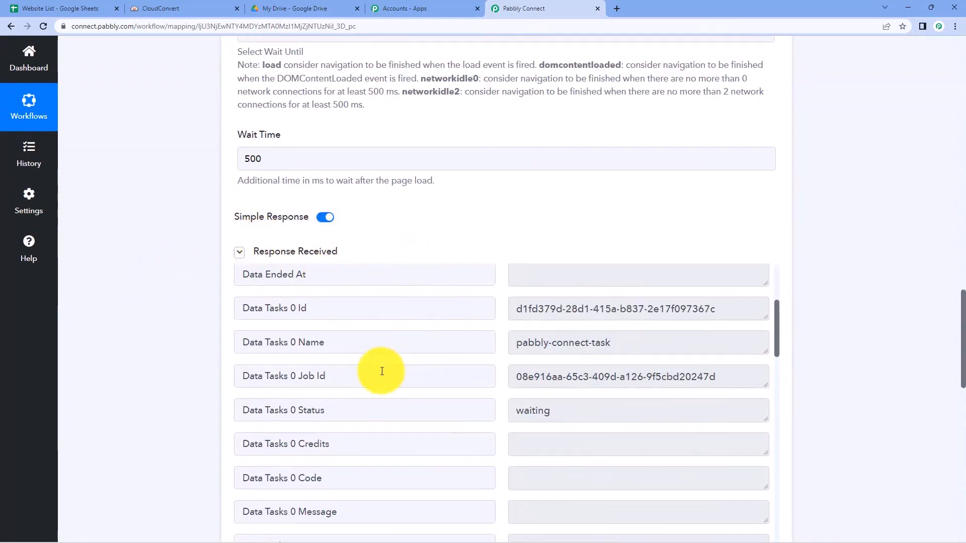
drag(362, 376, 239, 376)
drag(516, 375, 748, 371)
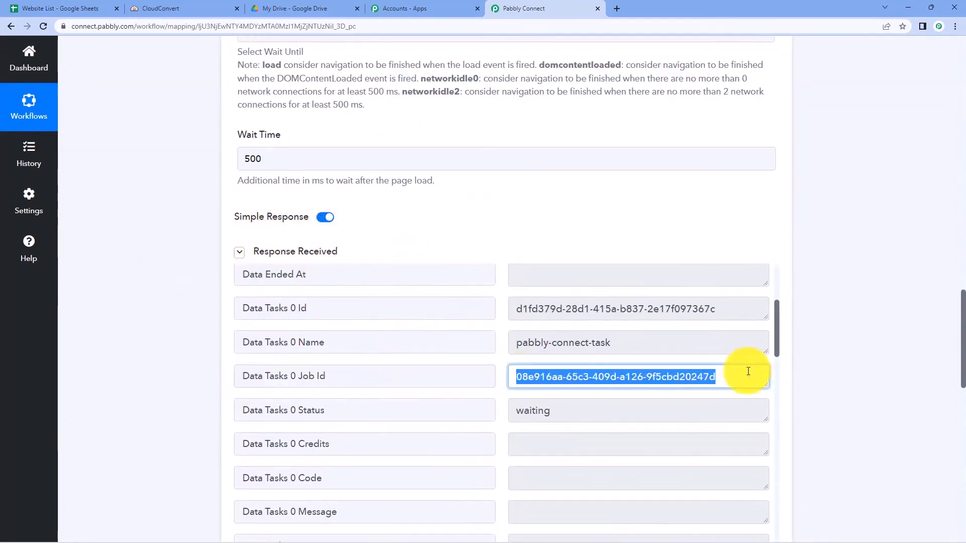
click(840, 319)
scroll(840, 319, down, 7)
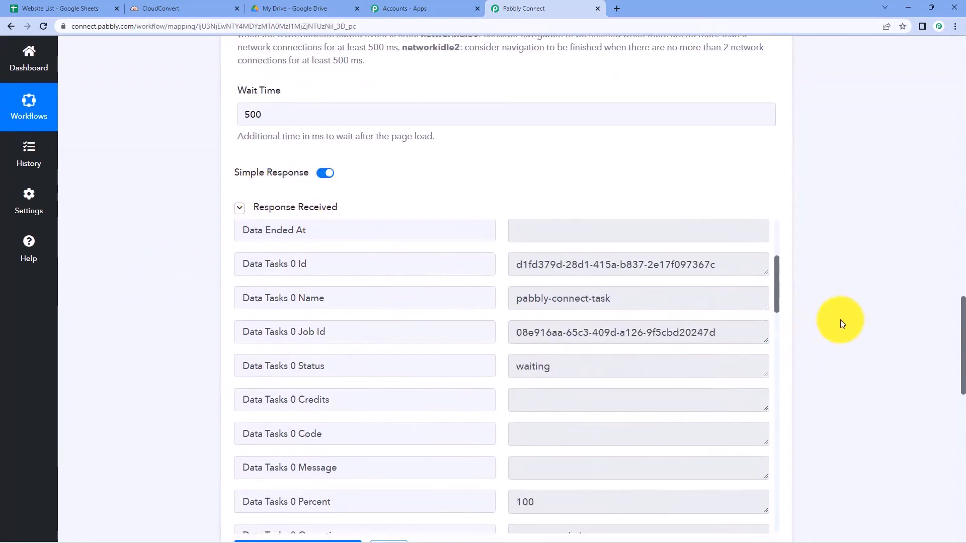
Connect the Get Job Details action to the existing CloudConvert #17 connection and save it.
scroll(832, 194, up, 3)
drag(747, 179, 513, 189)
scroll(865, 258, down, 5)
scroll(864, 255, down, 4)
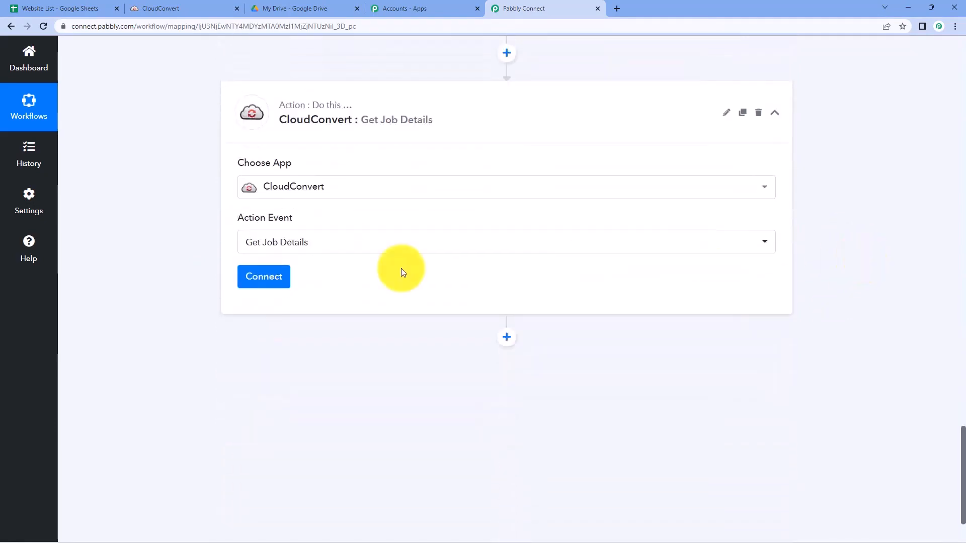
click(264, 282)
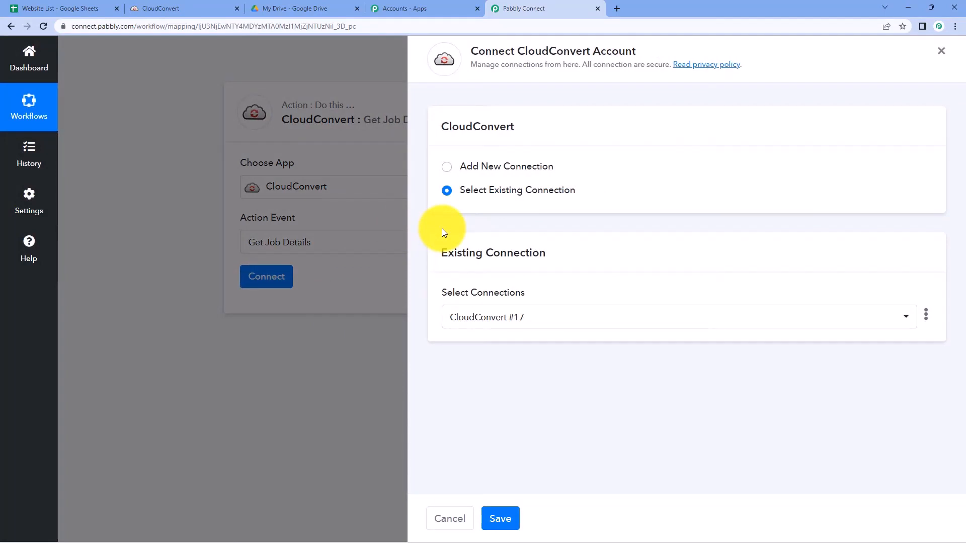
click(518, 523)
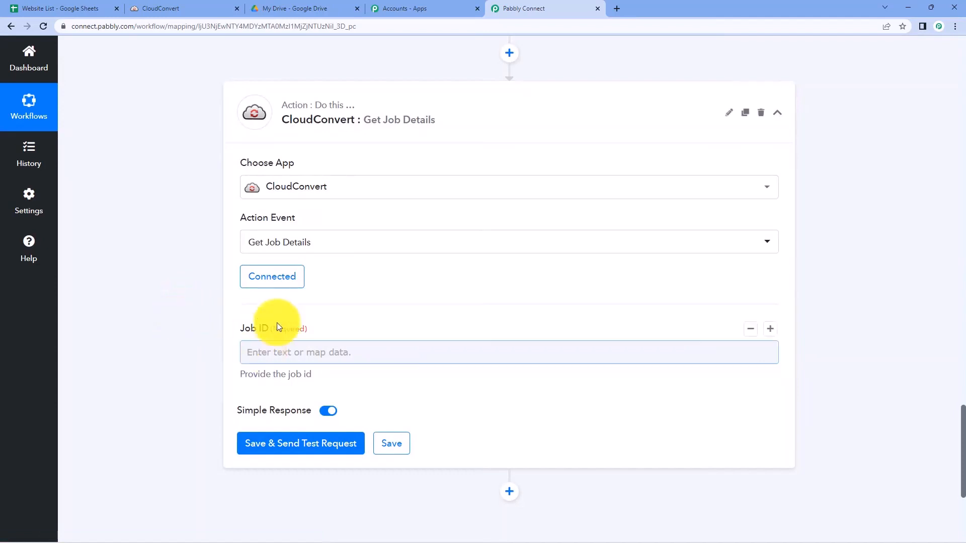
Map the Job ID to Data Tasks 0 Job Id from the Capture a Website to PDF step, then save and send a test request.
scroll(210, 312, down, 1)
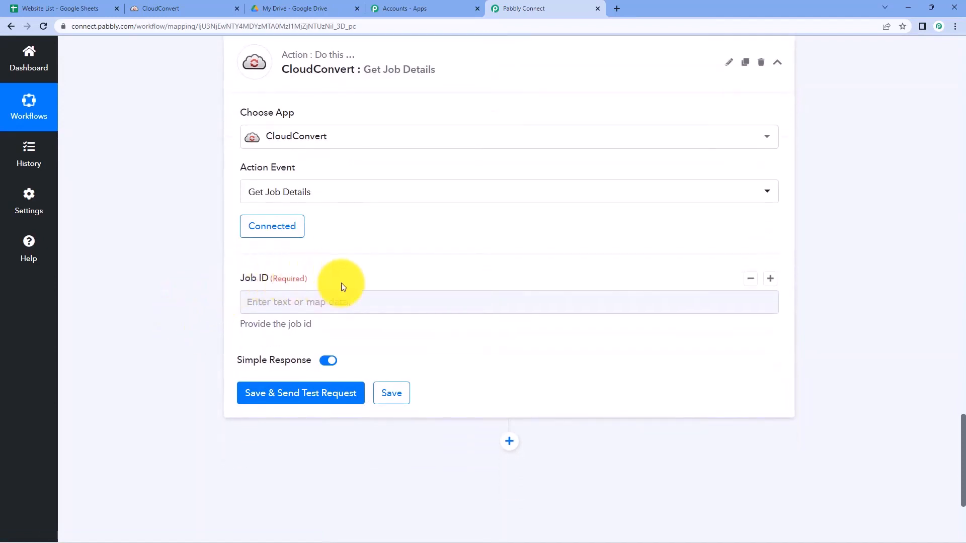
click(270, 295)
click(264, 301)
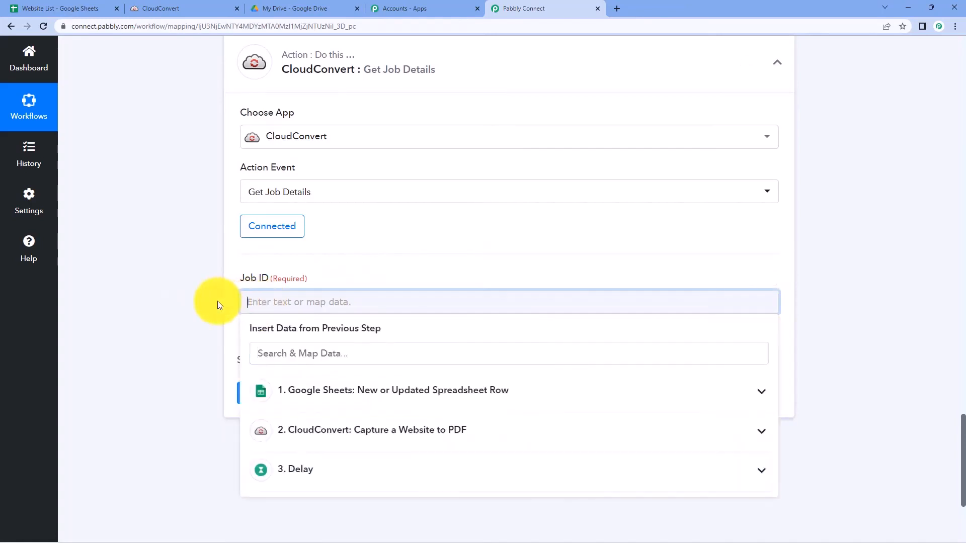
scroll(216, 301, down, 1)
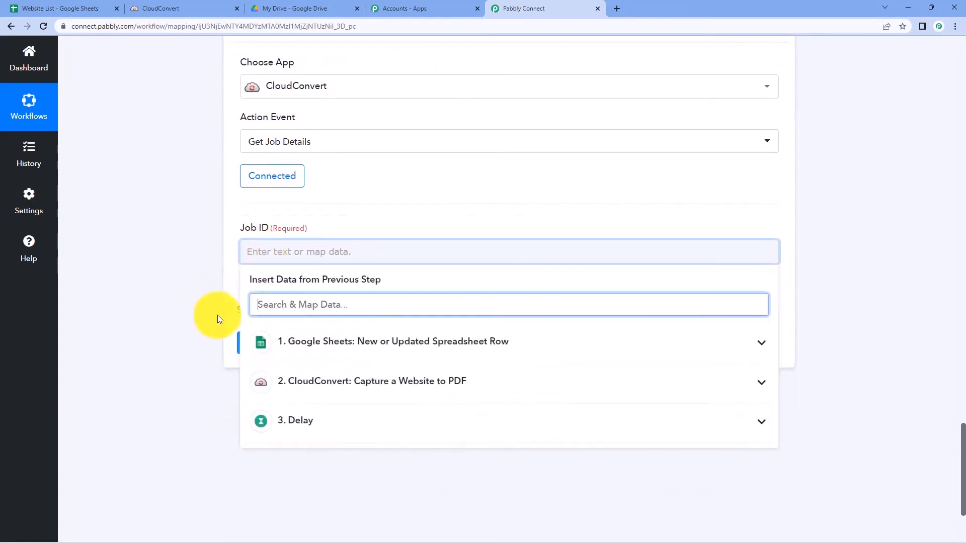
click(347, 383)
scroll(202, 355, down, 3)
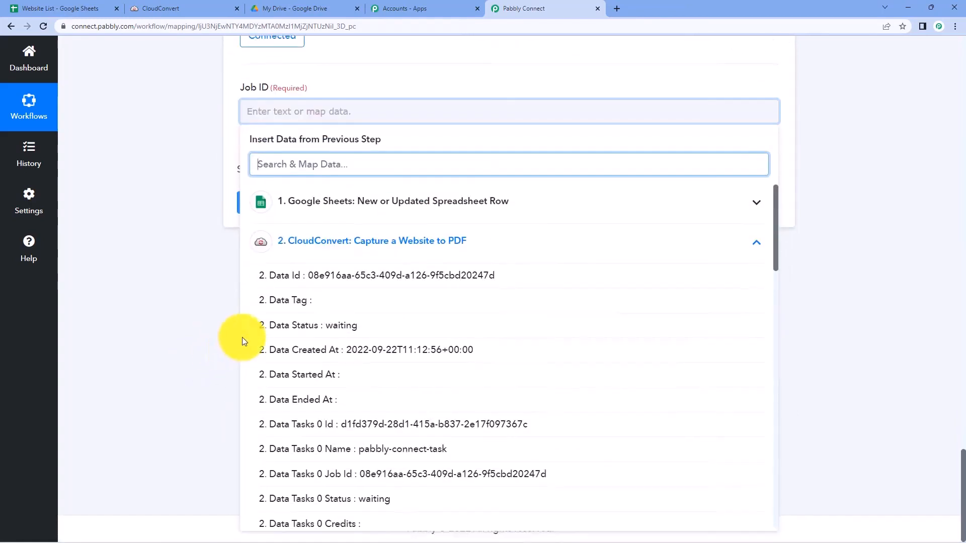
scroll(280, 308, down, 3)
click(342, 384)
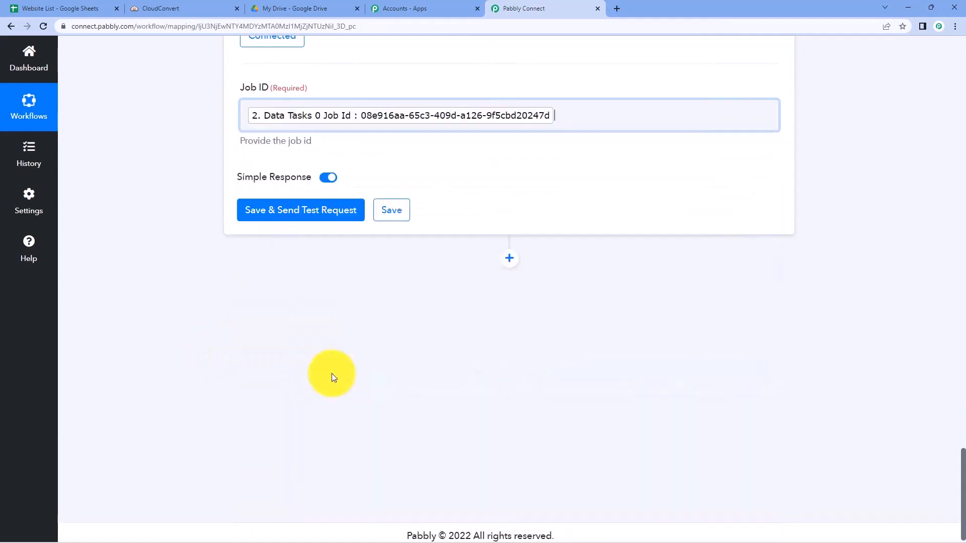
scroll(134, 243, up, 2)
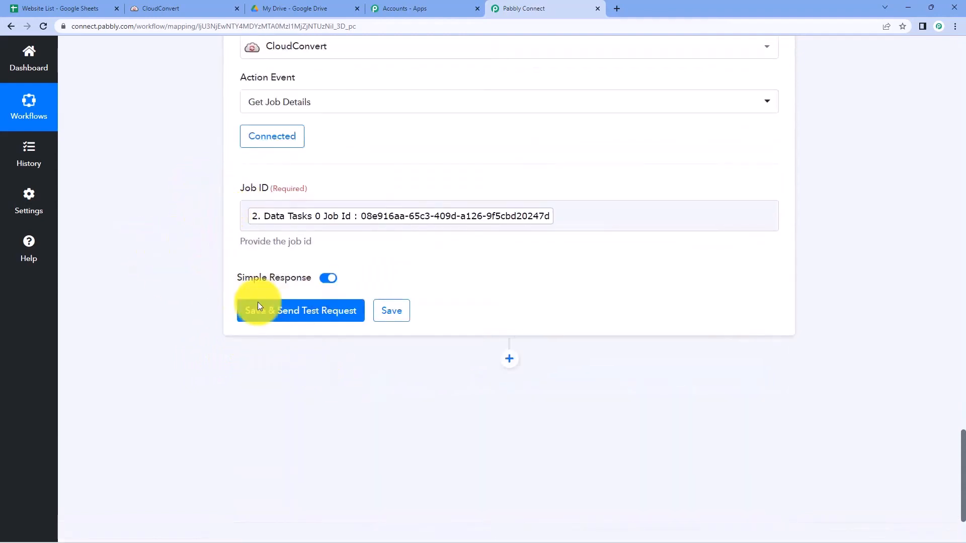
click(301, 314)
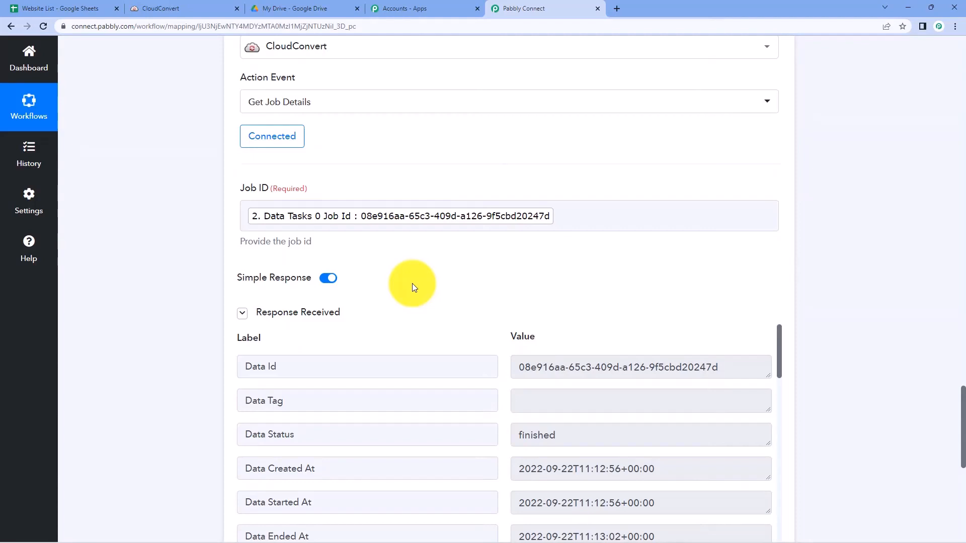
Examine the Get Job Details response for the first task's status and its result file URL.
scroll(413, 284, down, 3)
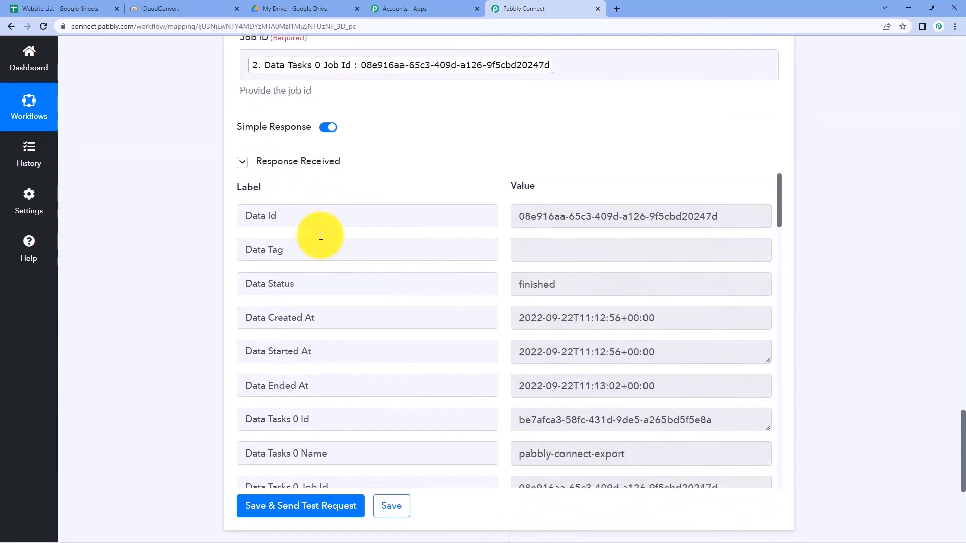
scroll(473, 232, down, 5)
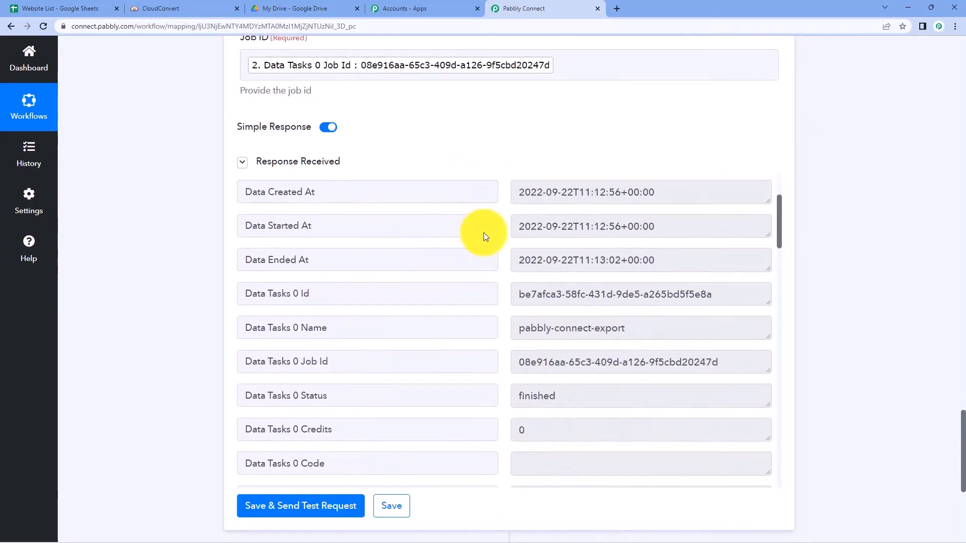
drag(593, 272, 470, 272)
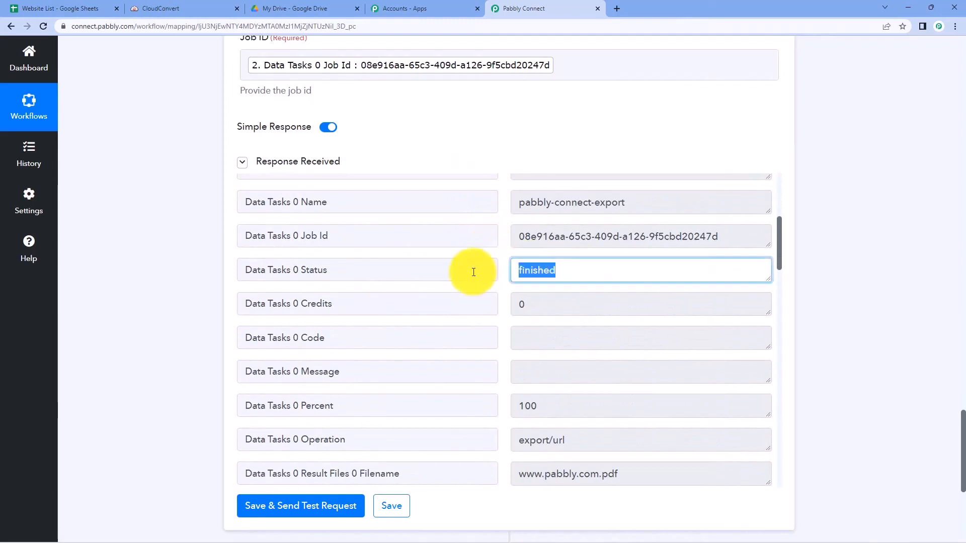
click(503, 278)
scroll(505, 276, down, 3)
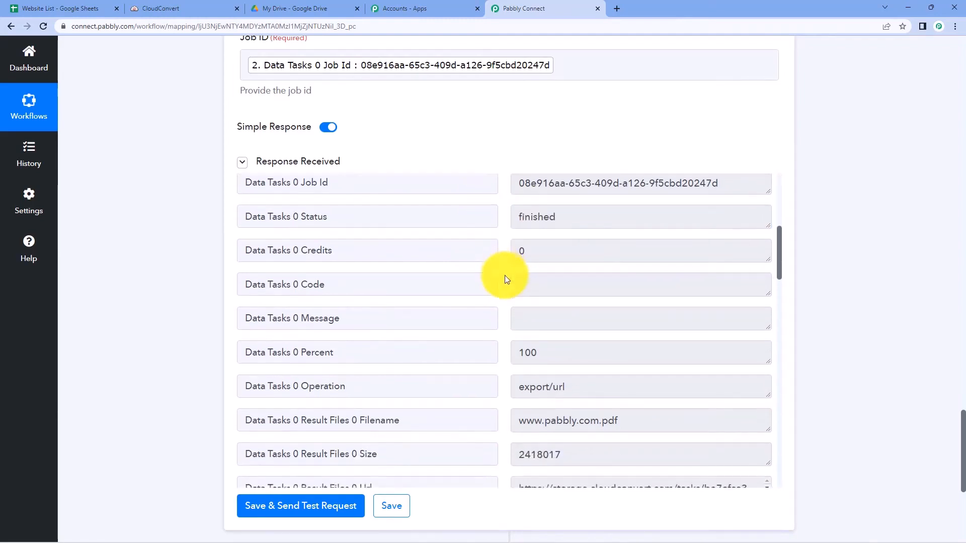
scroll(505, 276, down, 2)
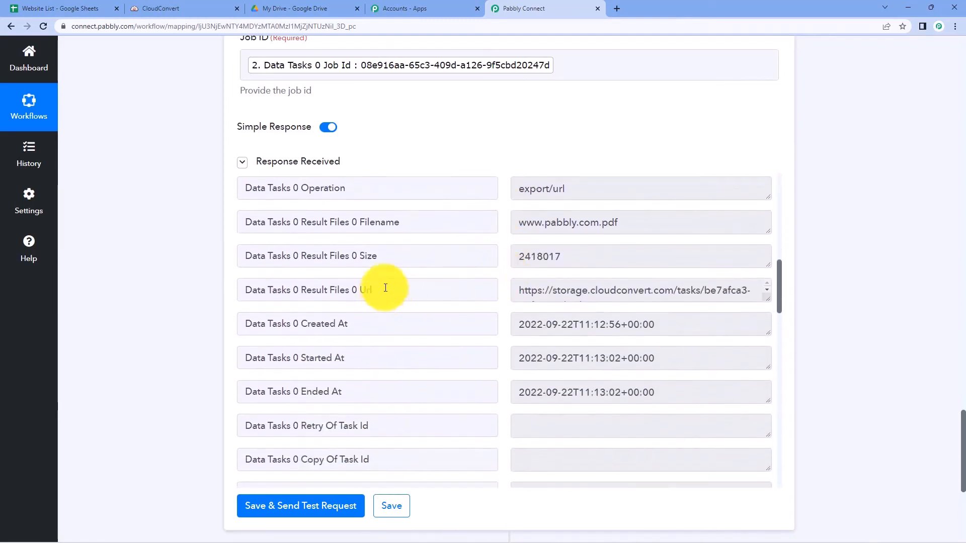
drag(383, 289, 226, 296)
drag(383, 290, 244, 291)
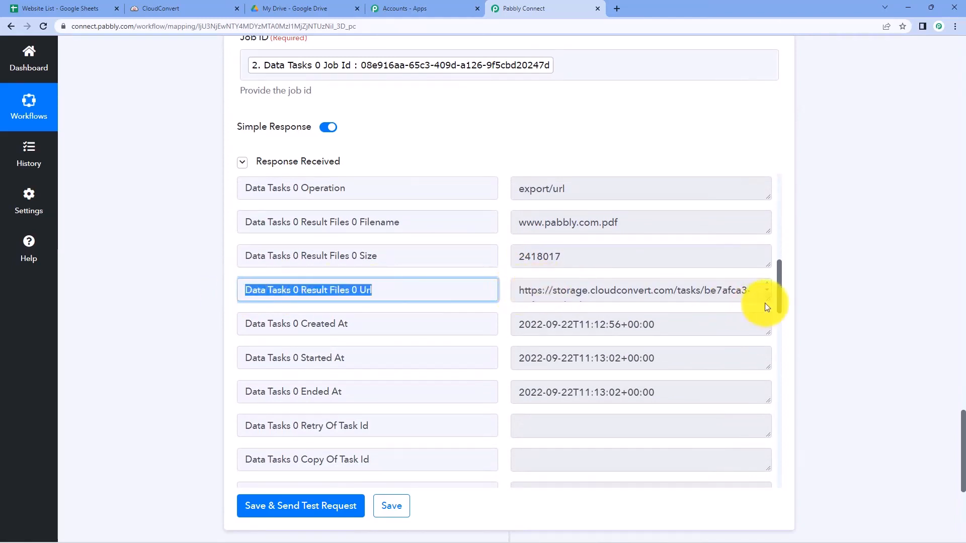
Copy the full result file URL from the response and load it in a new browser tab to download the PDF.
drag(765, 302, 758, 421)
click(588, 342)
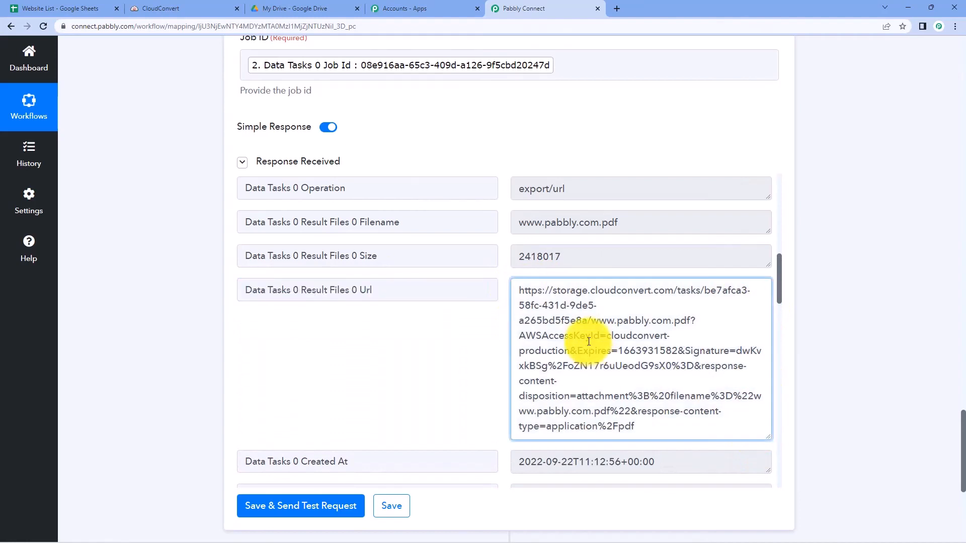
right_click(587, 337)
key(Escape)
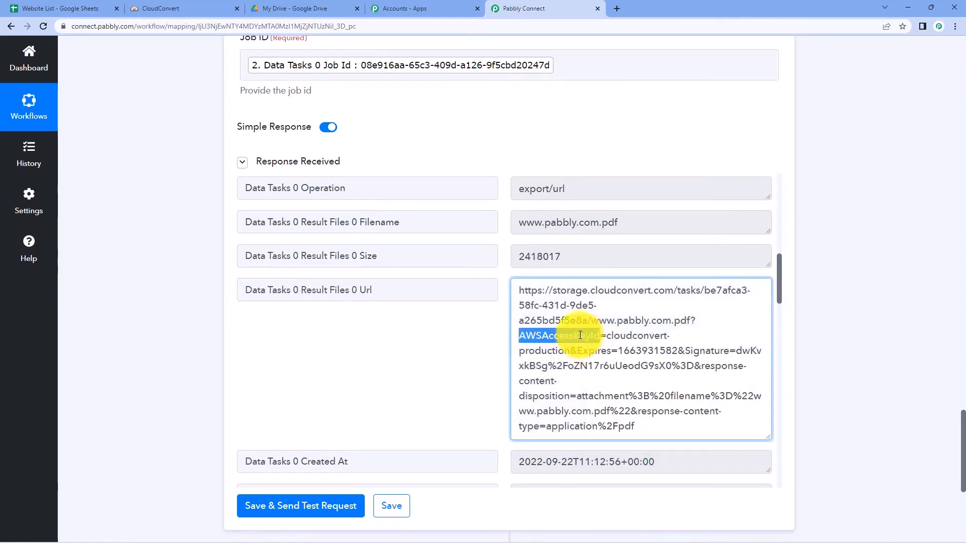
key(ctrl+a)
right_click(548, 303)
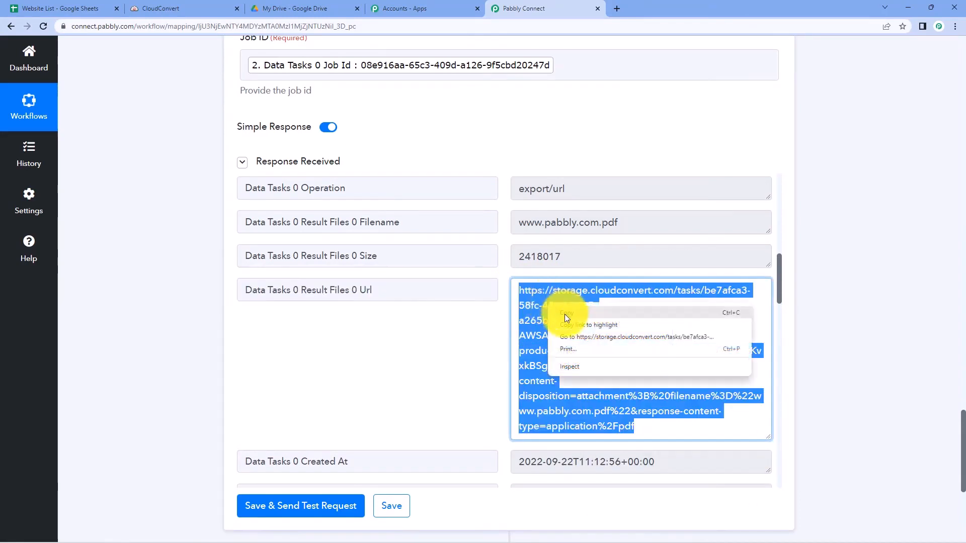
click(564, 314)
click(466, 306)
click(617, 12)
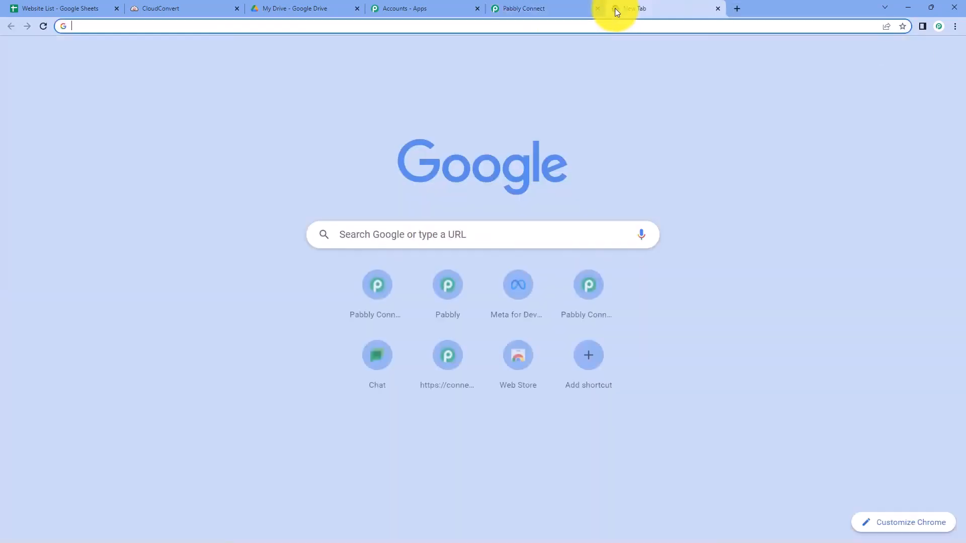
key(ctrl+v)
key(Return)
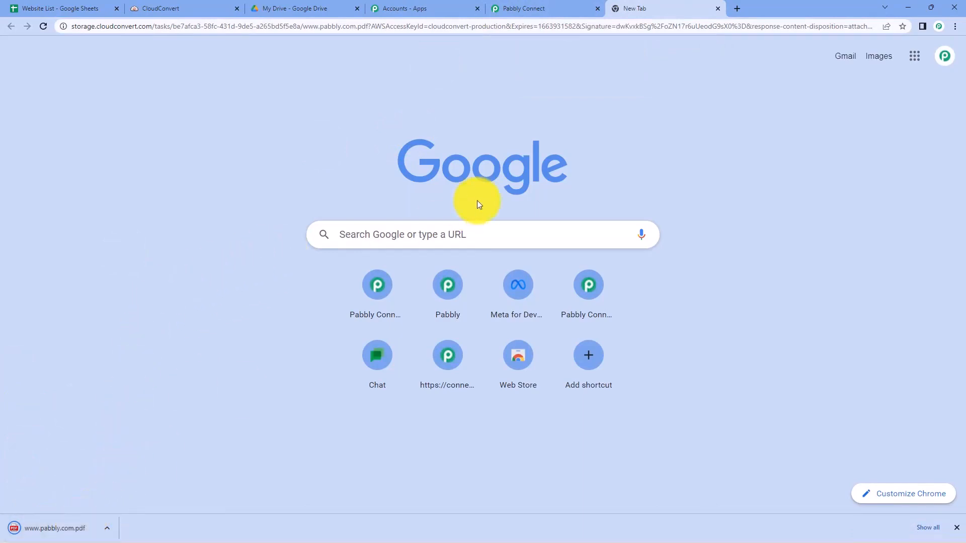
click(79, 534)
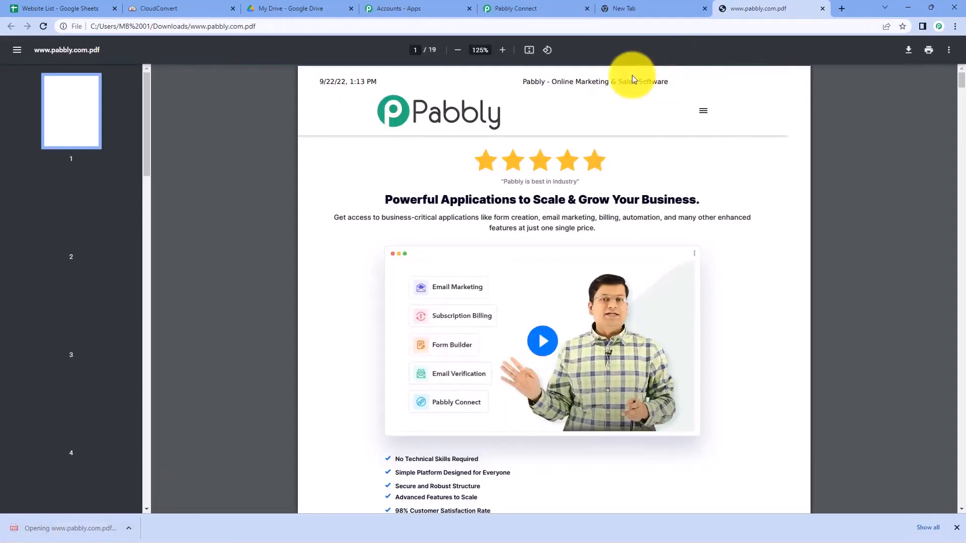
scroll(723, 174, down, 2)
scroll(753, 173, up, 2)
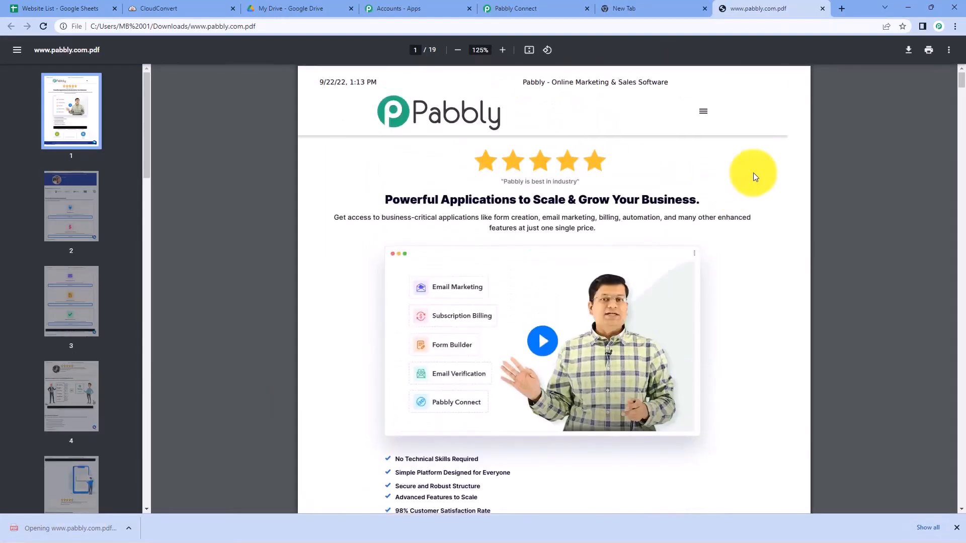
scroll(753, 173, down, 6)
scroll(754, 174, down, 12)
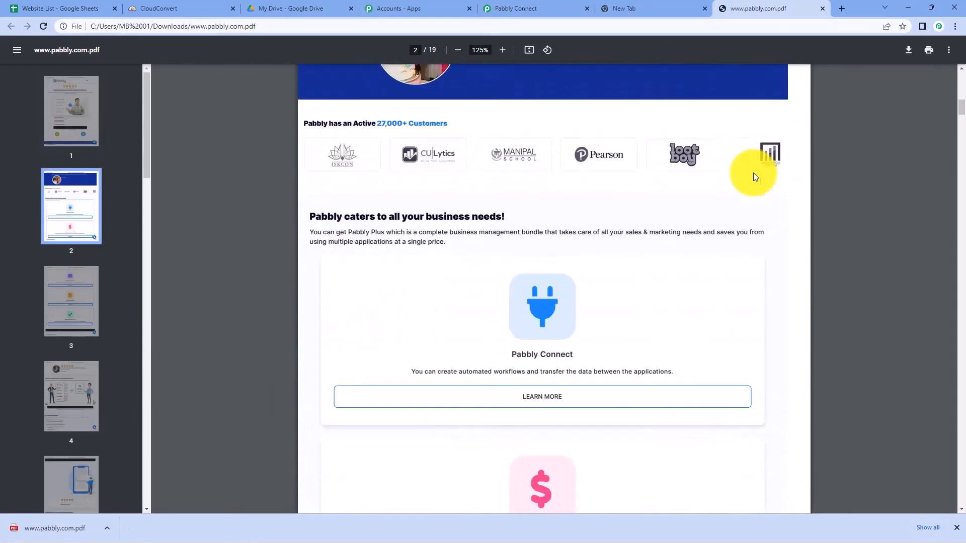
Open the website linked in cell B2 of the Website List sheet, compare it with the PDF, and close the extra tabs.
click(100, 9)
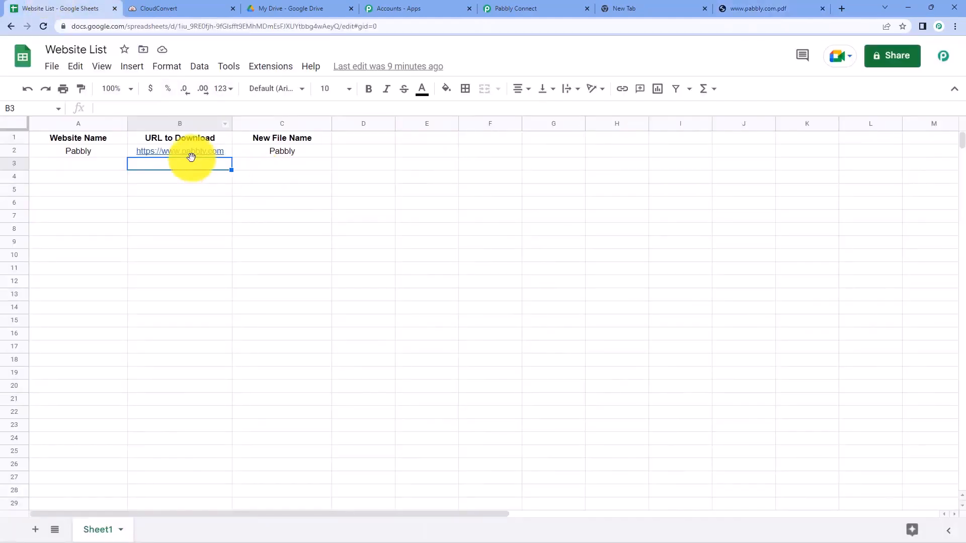
click(200, 152)
click(184, 169)
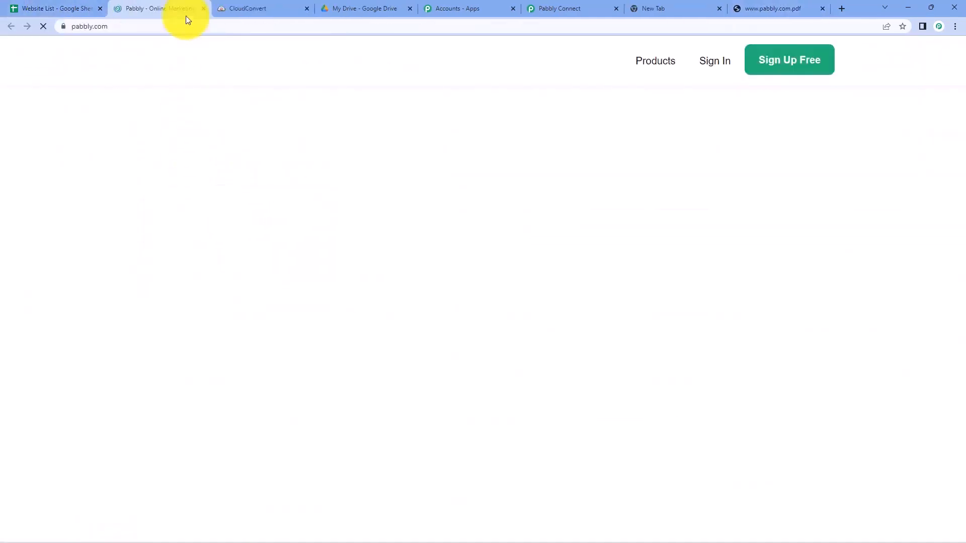
click(774, 8)
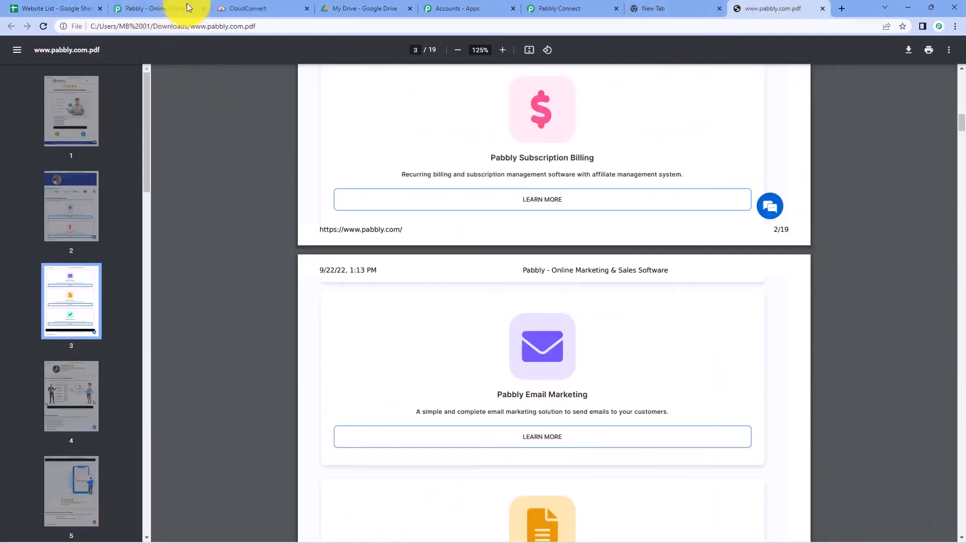
click(203, 9)
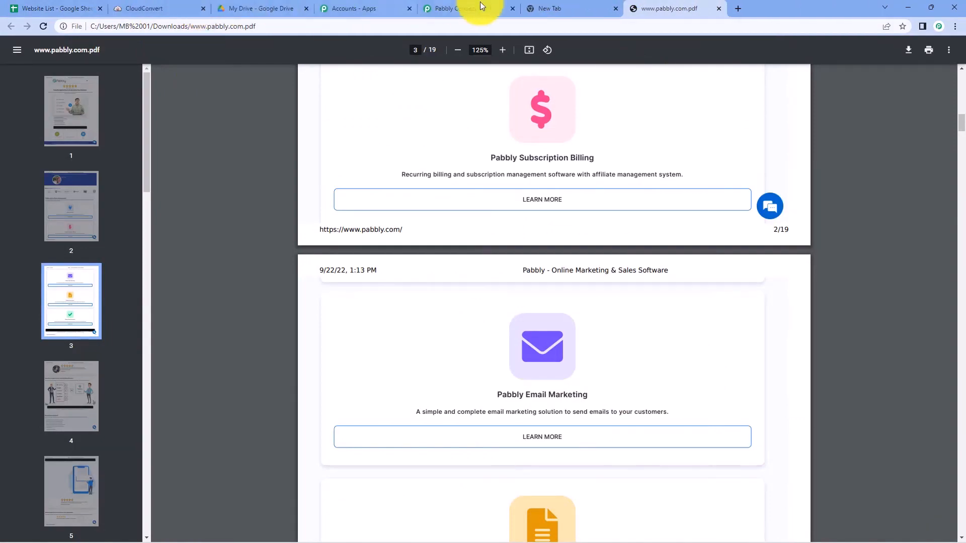
click(719, 10)
click(721, 11)
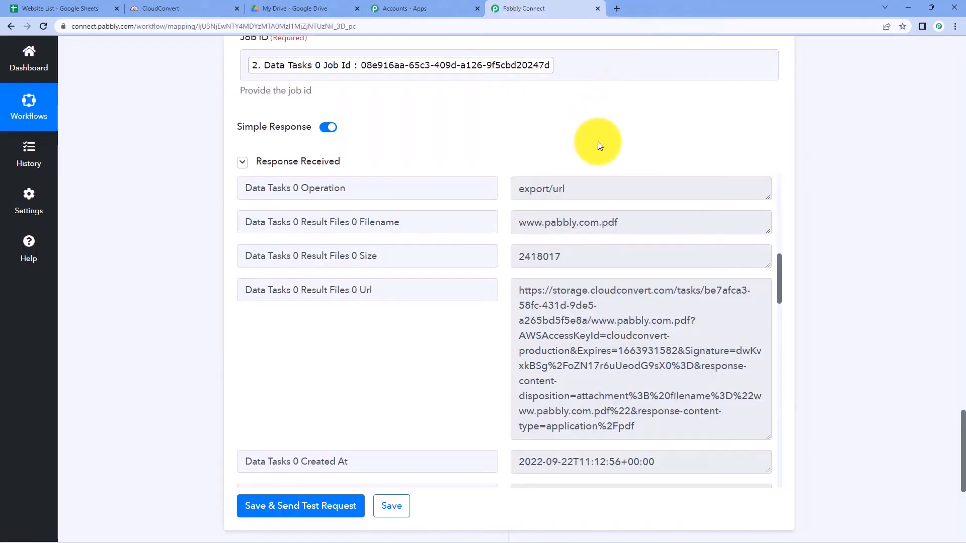
Review the URL to Download in the Website List sheet against the result file URL in the Get Job Details response.
click(20, 9)
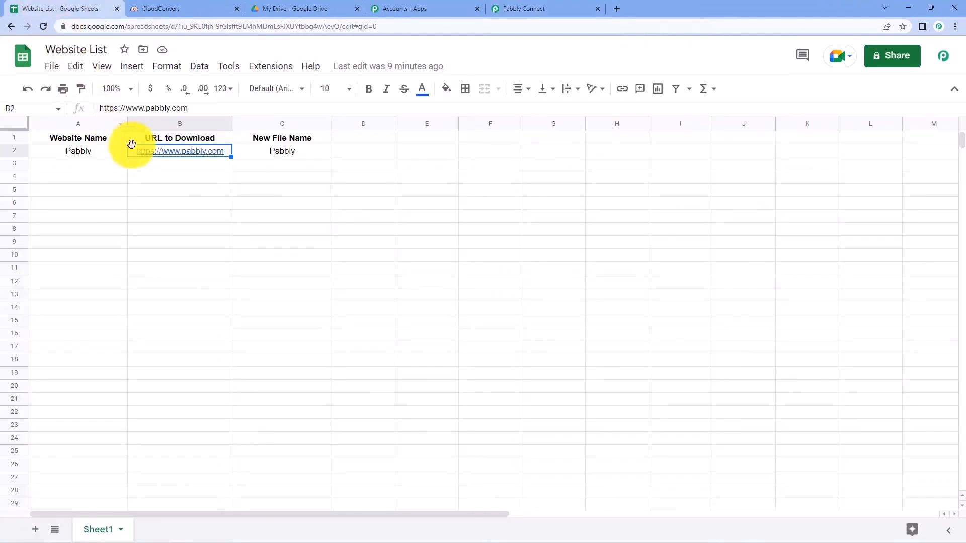
click(515, 4)
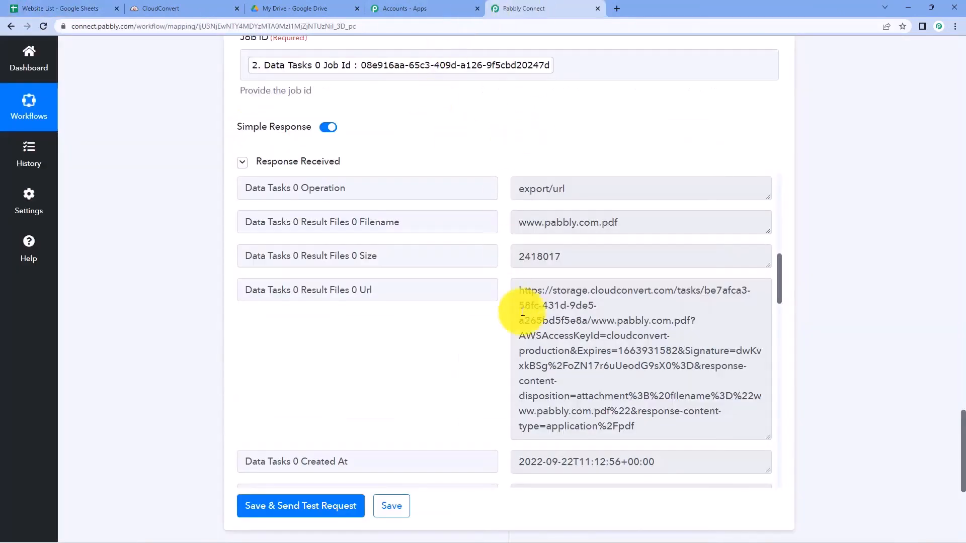
drag(514, 296, 587, 281)
click(649, 428)
click(499, 270)
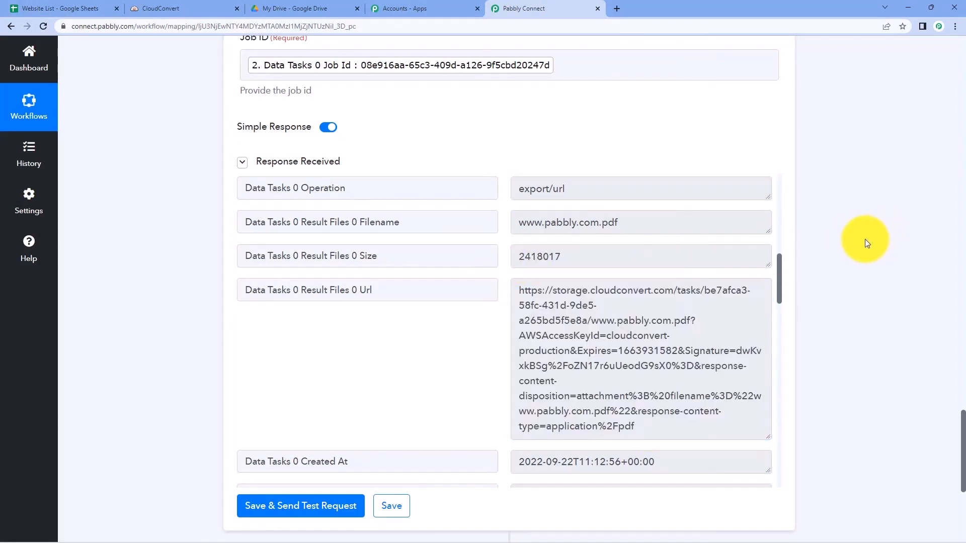
Add an action after the Get Job Details step and choose Google Drive as its app.
scroll(862, 234, down, 5)
click(510, 252)
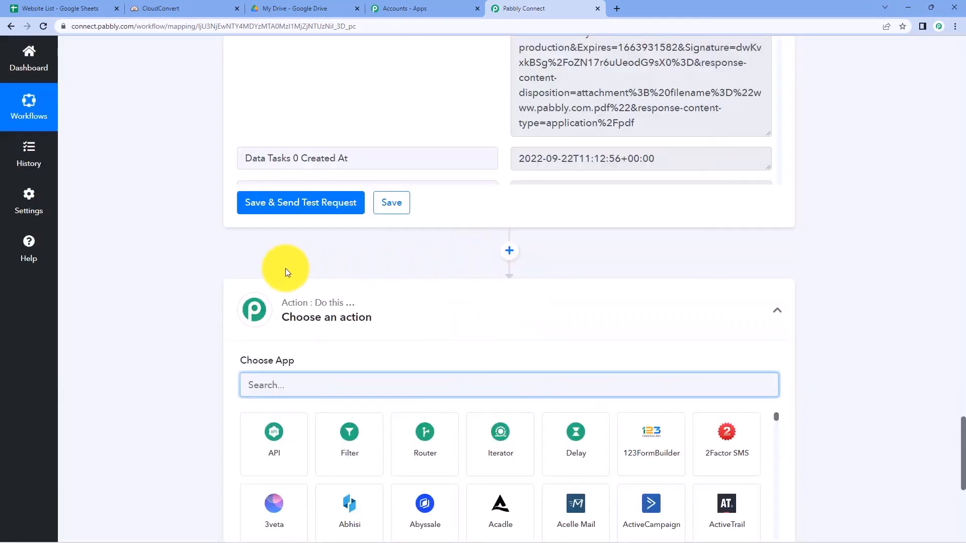
scroll(300, 265, down, 1)
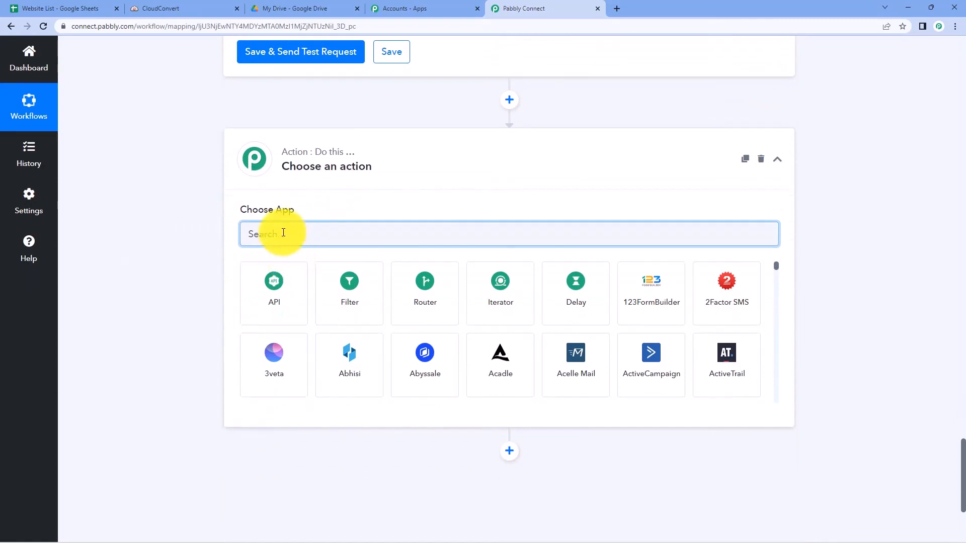
text(Google)
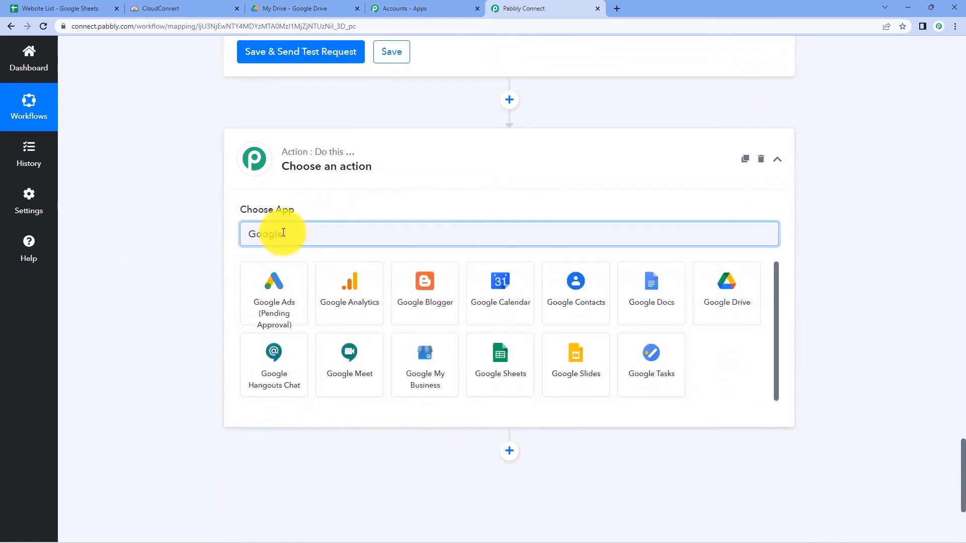
text( Drive)
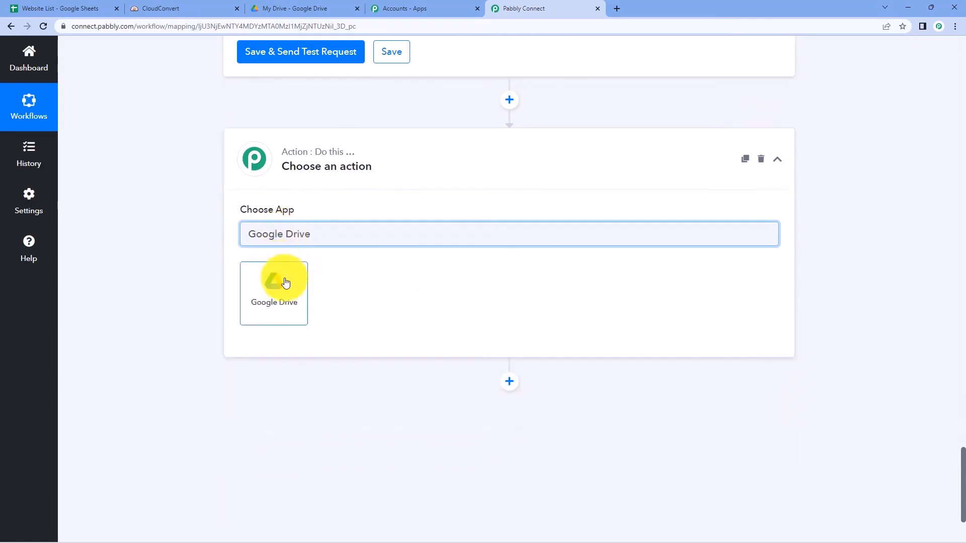
click(281, 276)
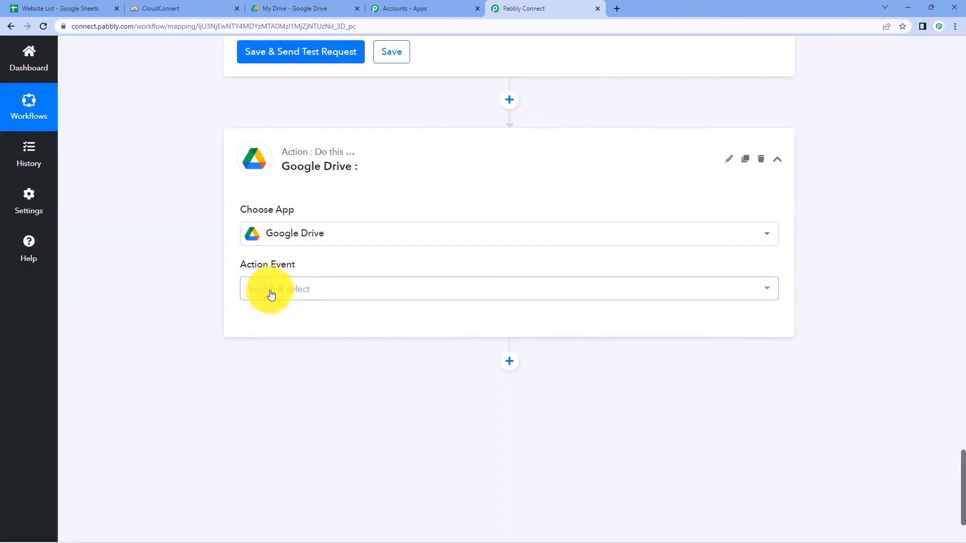
Set the Google Drive action event to Upload a File.
click(319, 296)
scroll(186, 310, down, 2)
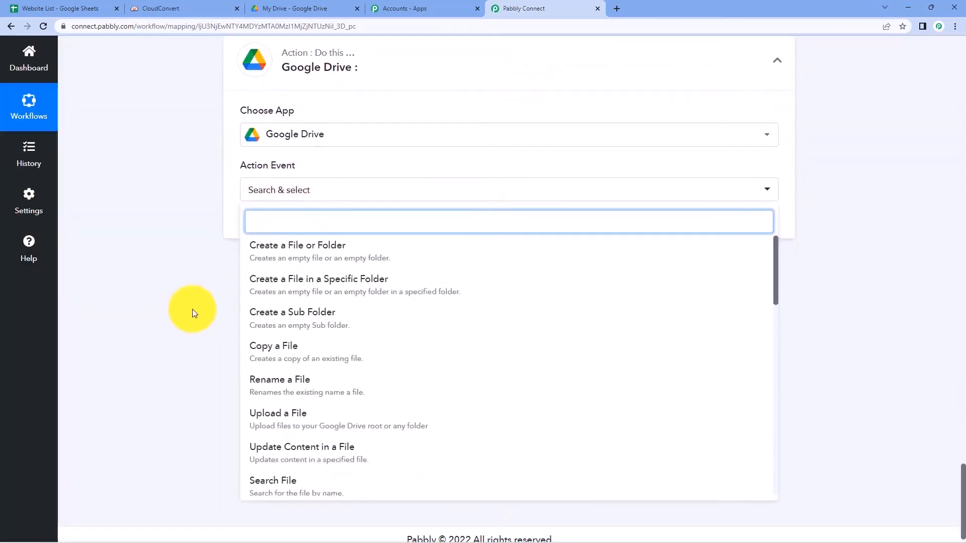
scroll(323, 328, down, 1)
click(312, 366)
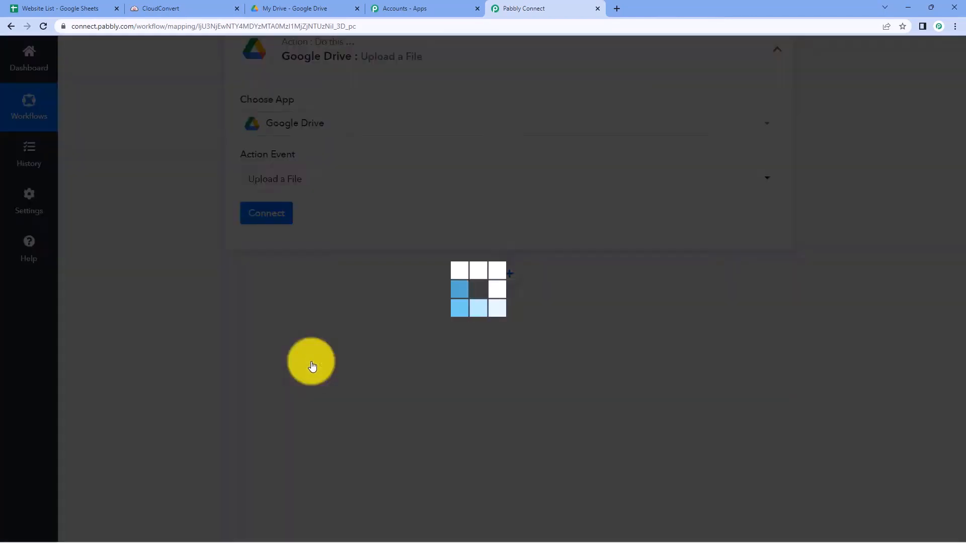
Connect the action through a new Google Drive connection, authorizing Pabbly Connect Drive with the Pabbly Google account.
click(268, 220)
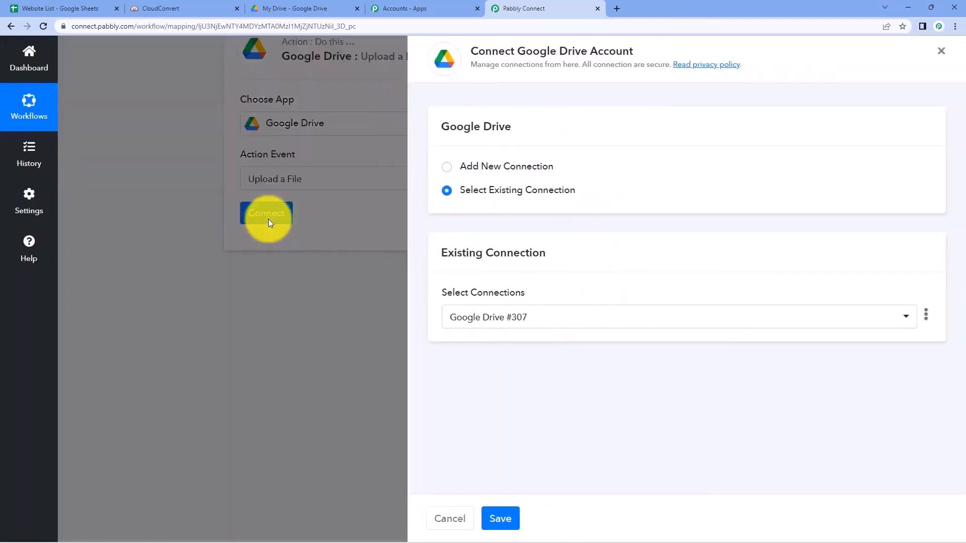
click(445, 168)
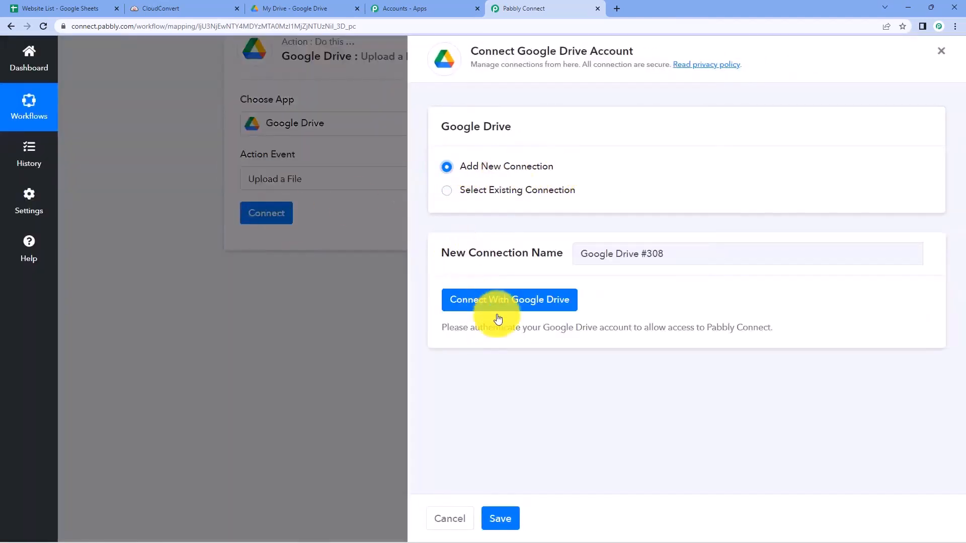
click(518, 308)
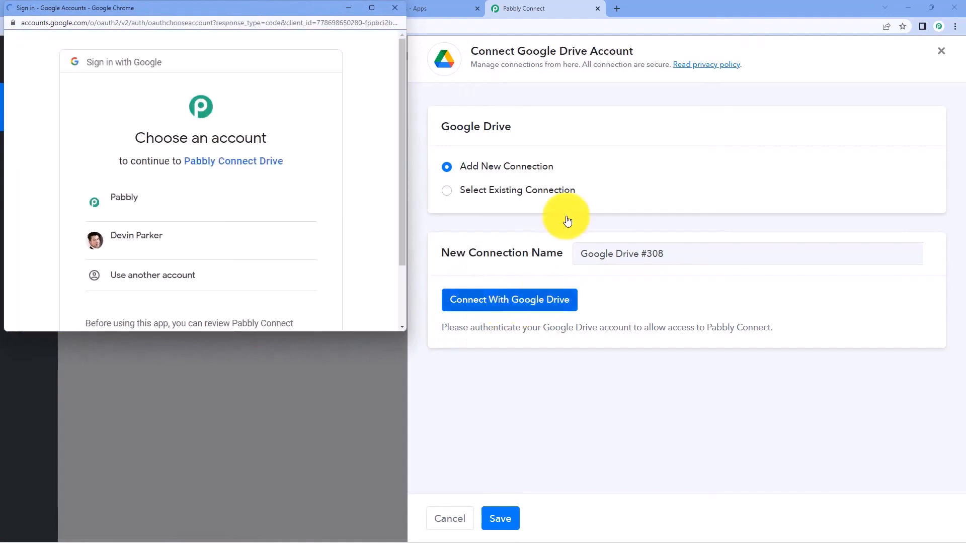
click(228, 212)
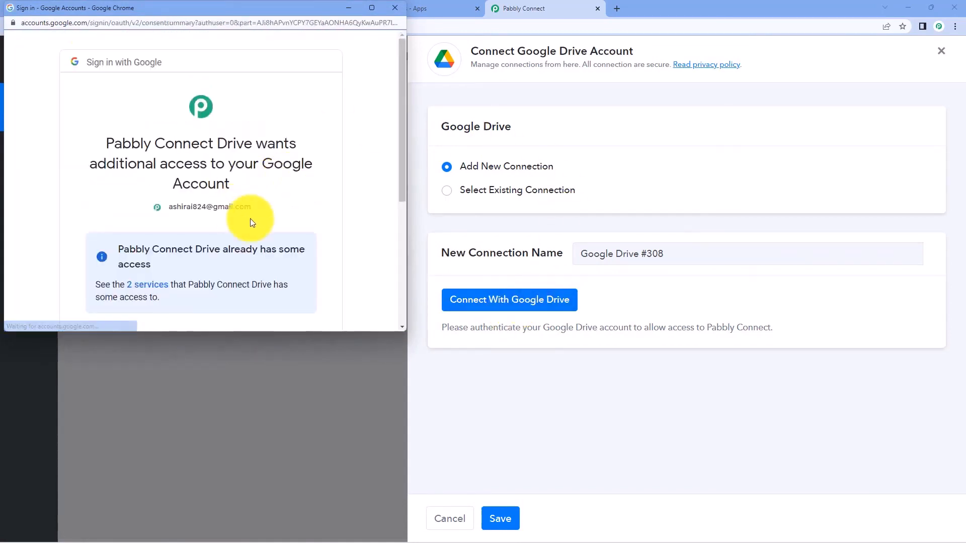
scroll(289, 213, down, 5)
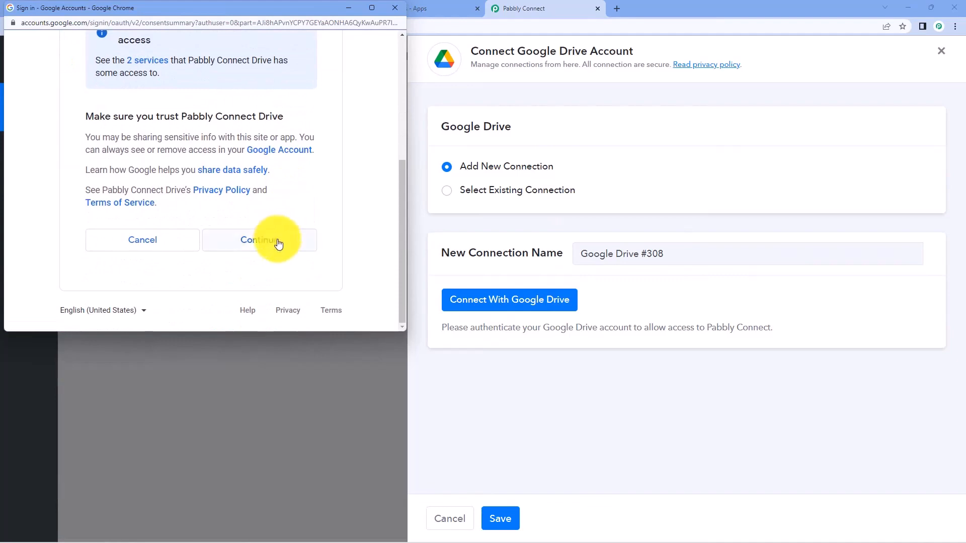
click(278, 244)
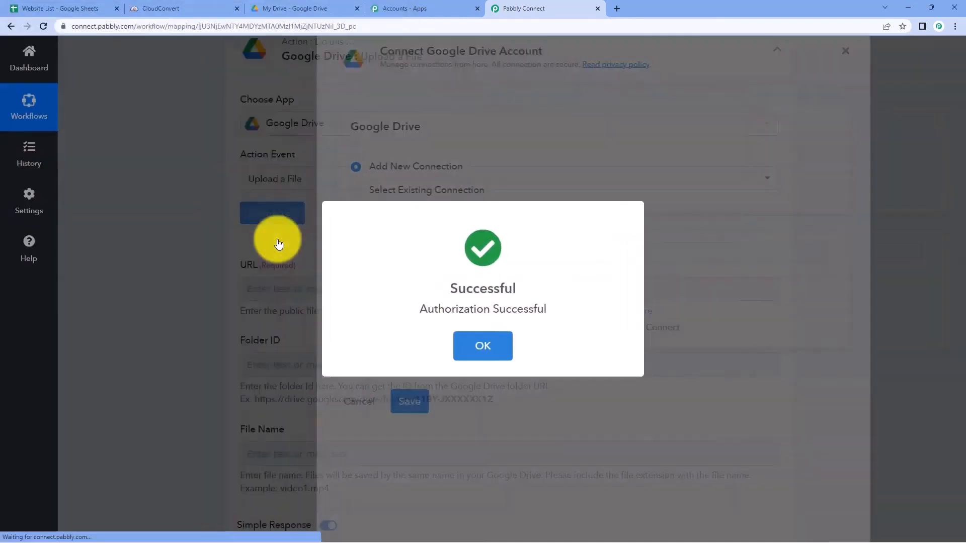
scroll(279, 222, down, 1)
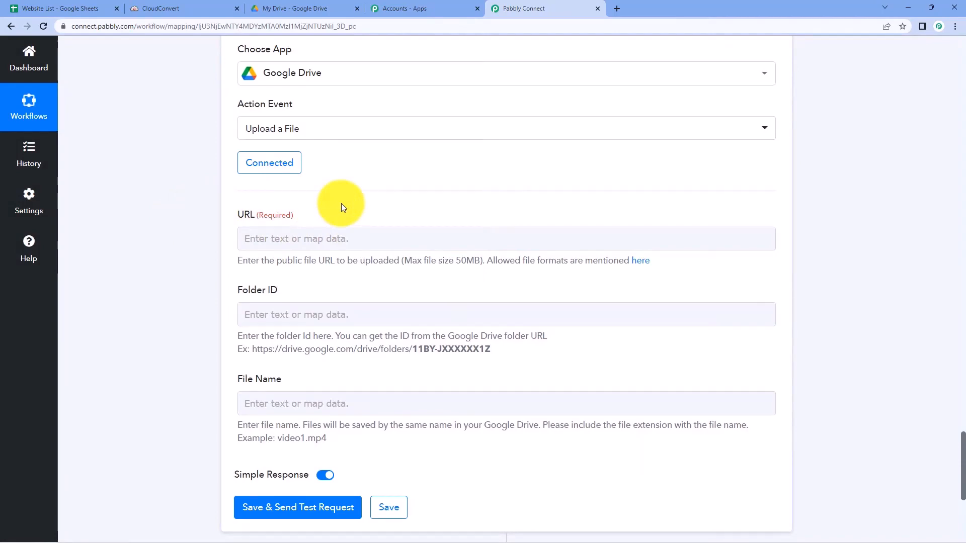
Review the result file URL in the Get Job Details response against the fields of the Upload a File action.
scroll(884, 199, up, 9)
scroll(789, 249, up, 2)
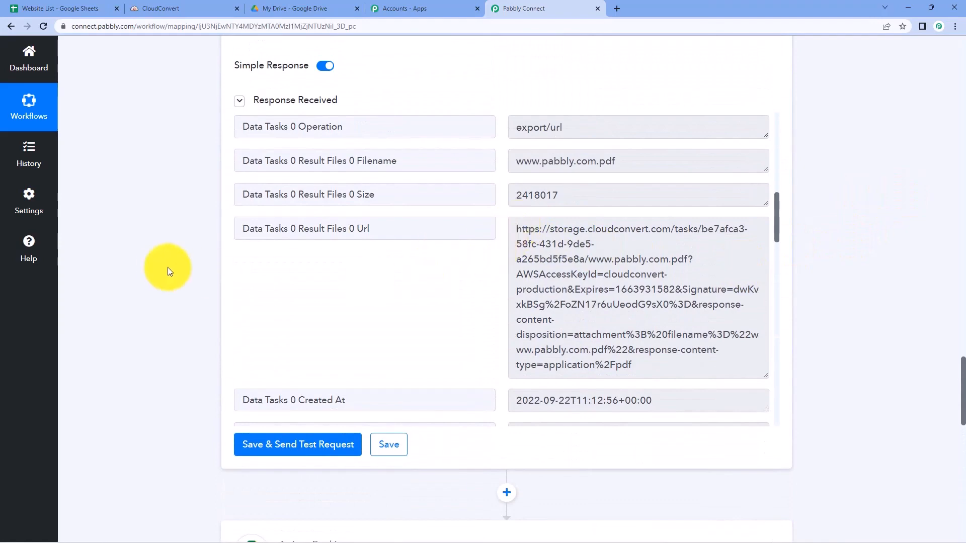
scroll(163, 267, up, 9)
scroll(325, 347, down, 7)
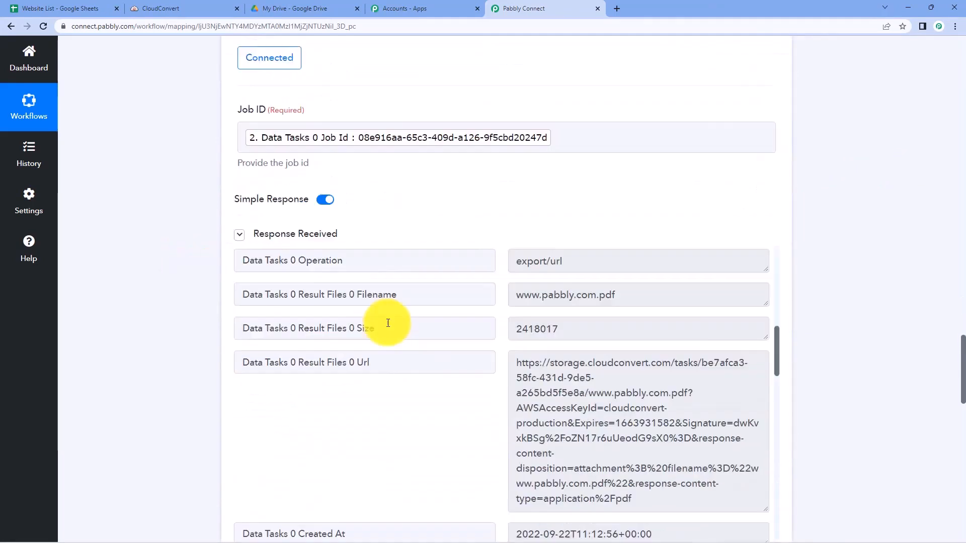
scroll(428, 297, down, 3)
scroll(478, 279, up, 3)
drag(516, 330, 635, 465)
scroll(125, 339, down, 5)
scroll(124, 340, down, 8)
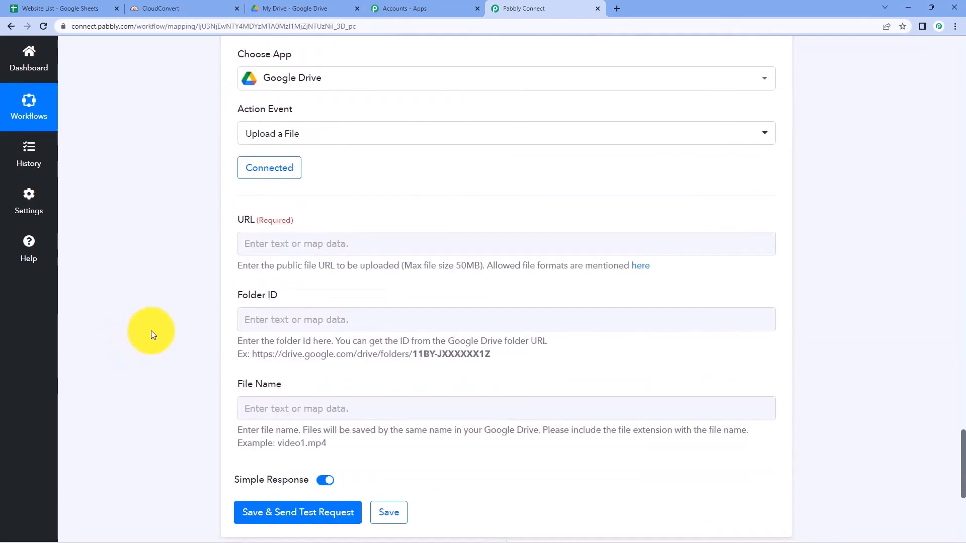
Map the Upload a File URL field to Data Tasks 0 Result Files 0 Url from the Get Job Details step.
click(255, 238)
scroll(212, 246, down, 2)
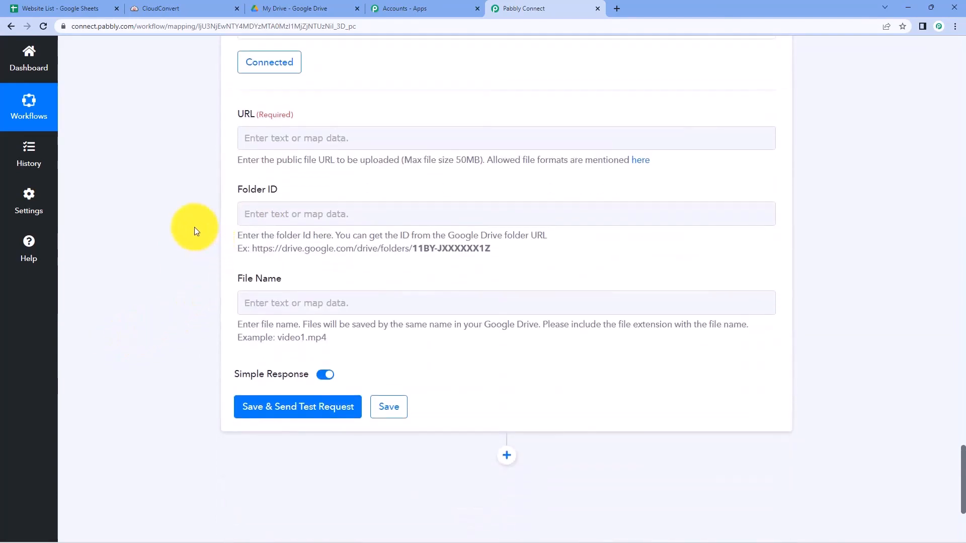
click(260, 138)
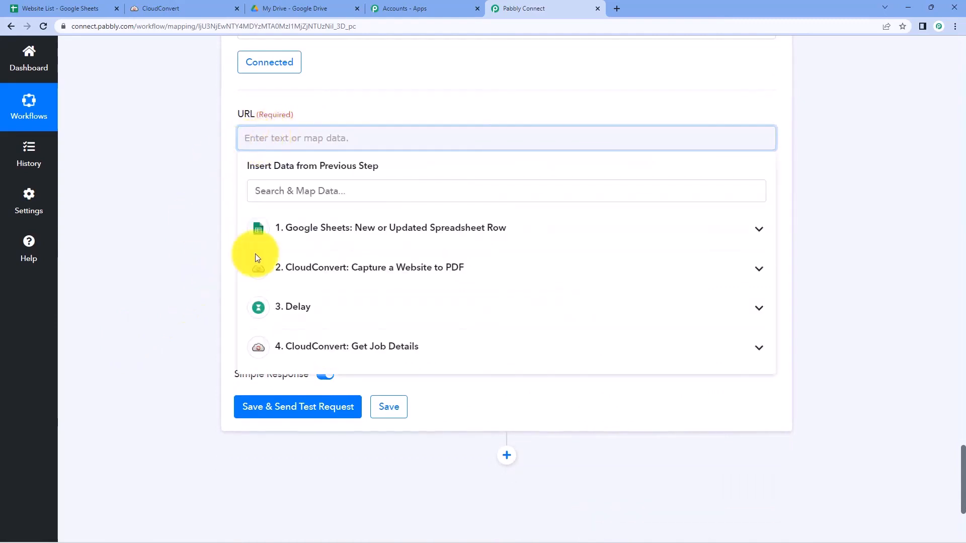
click(300, 355)
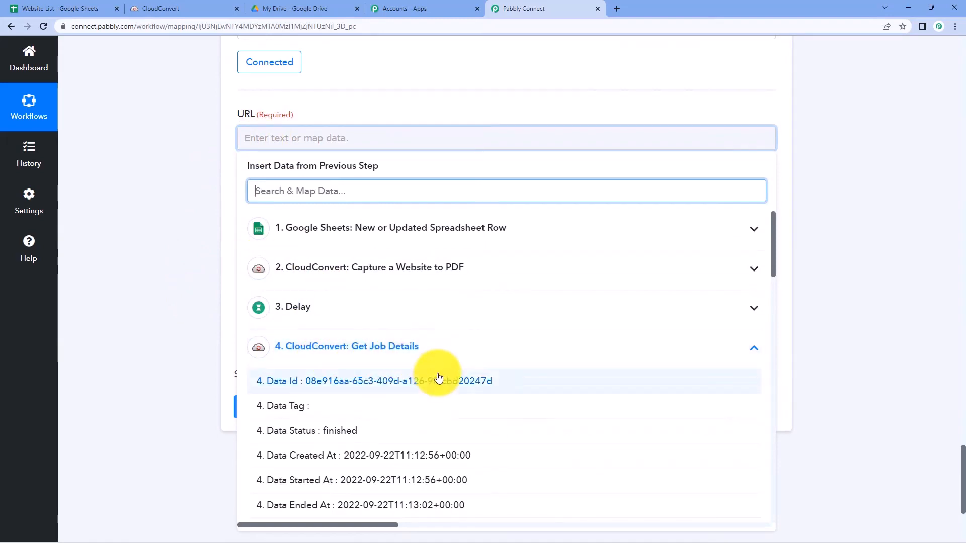
scroll(402, 377, down, 7)
scroll(421, 357, down, 1)
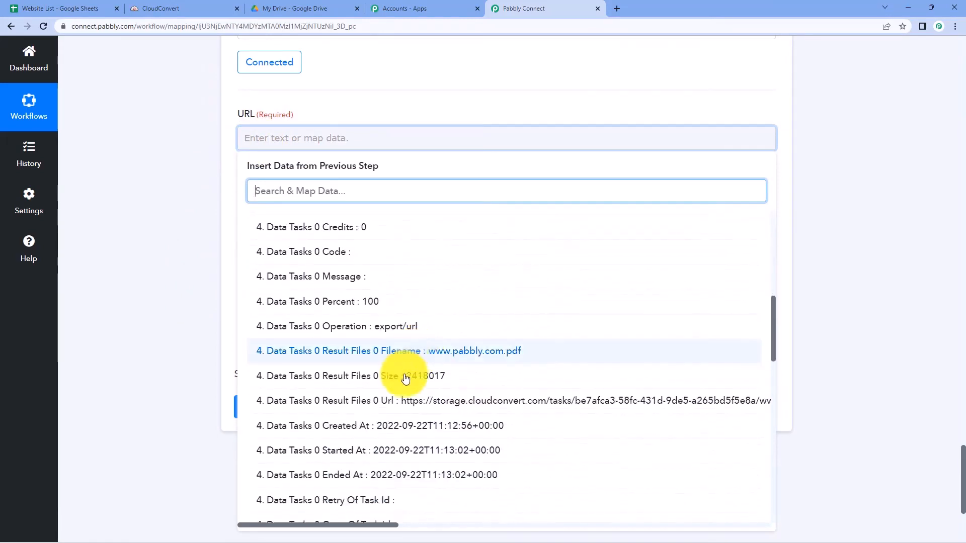
click(385, 403)
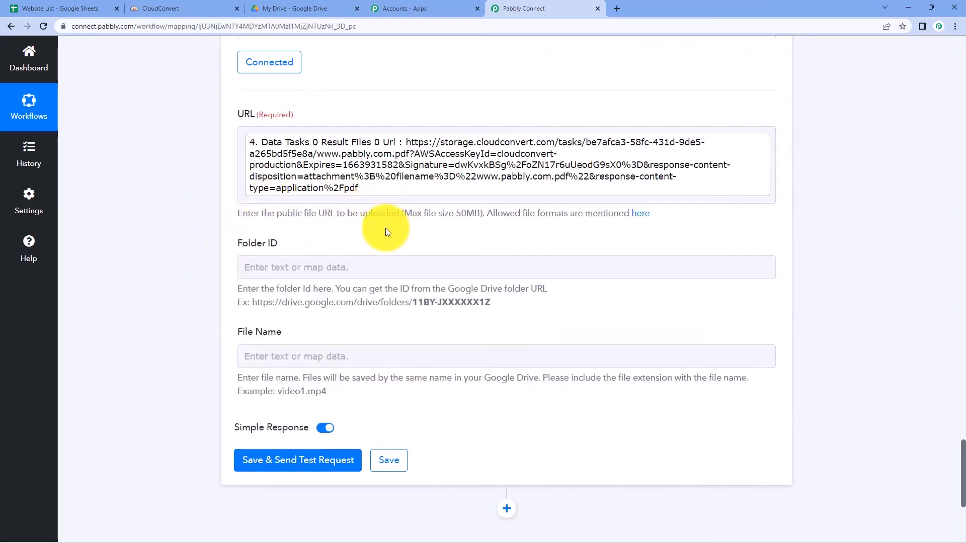
Open the Cloud Convert folder in Google Drive and copy its folder ID from the page address.
click(271, 268)
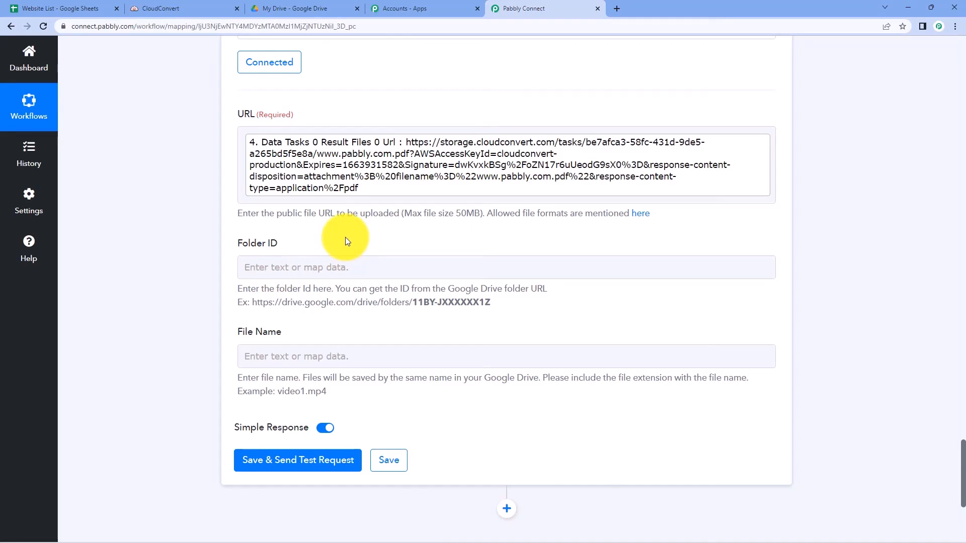
click(298, 9)
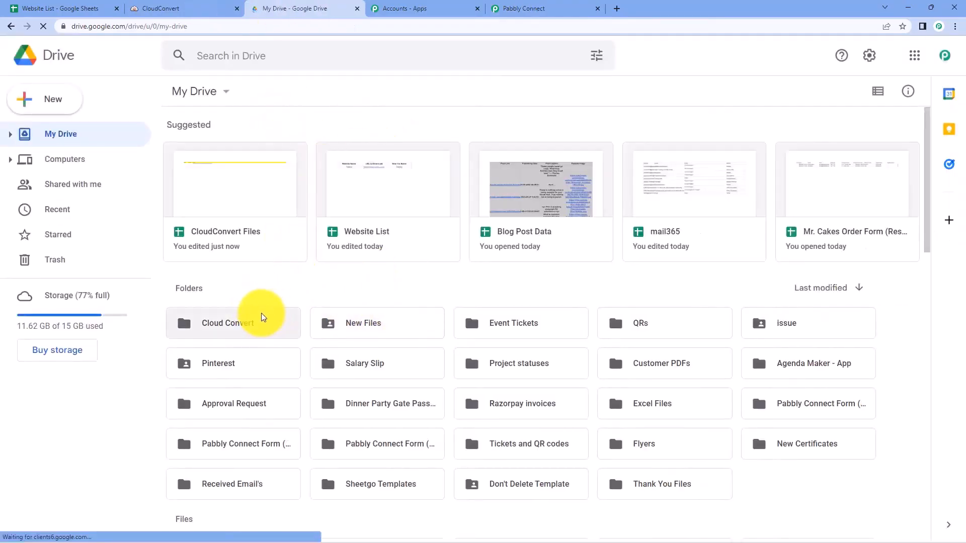
double_click(249, 324)
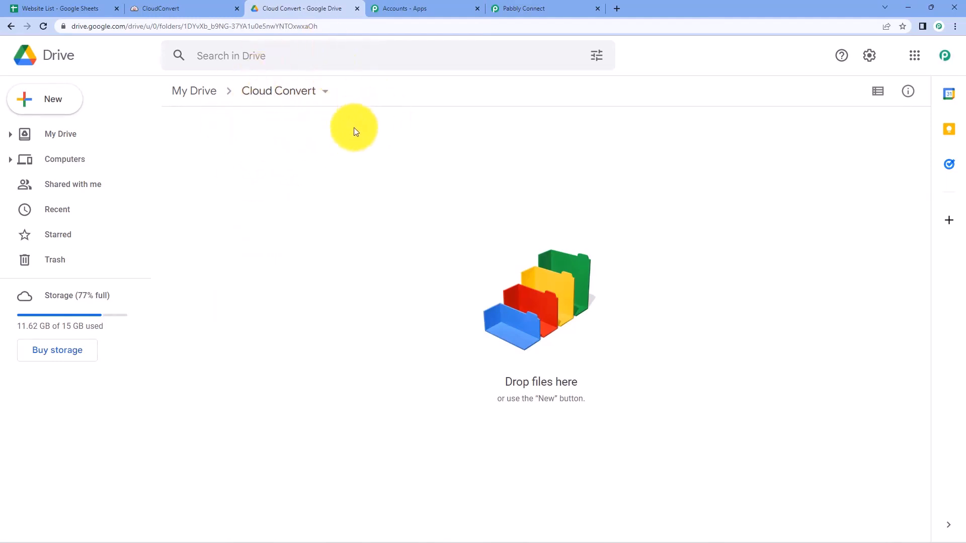
click(338, 26)
double_click(338, 27)
click(351, 25)
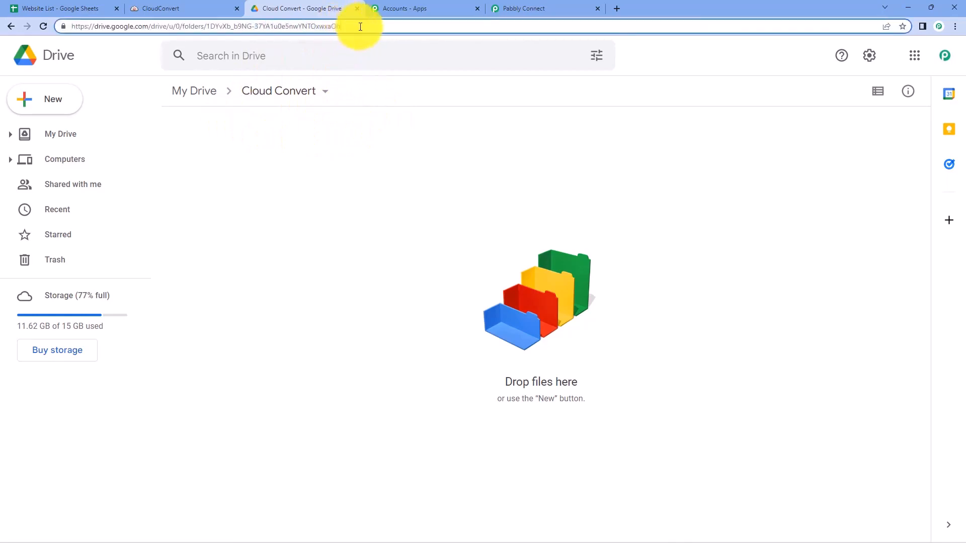
drag(360, 26, 206, 27)
right_click(237, 26)
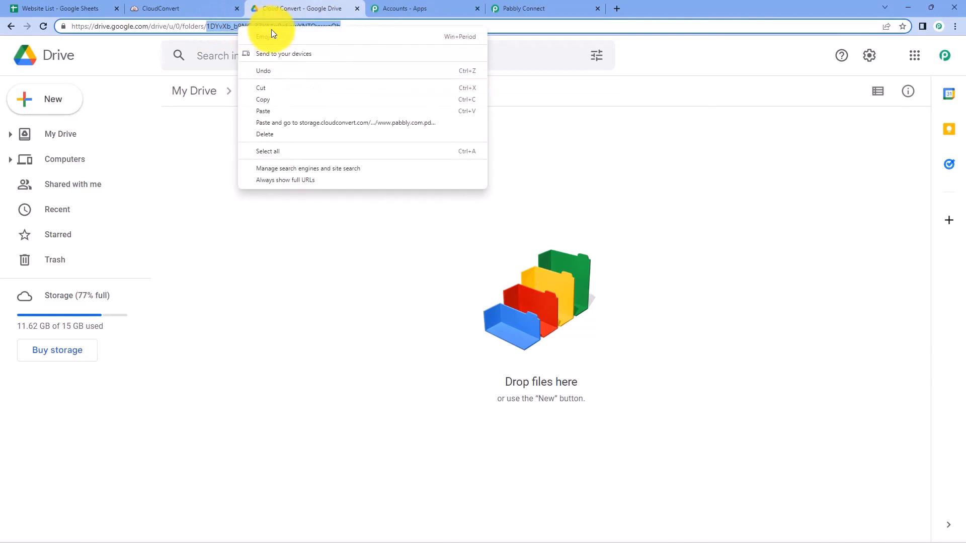
click(273, 99)
click(240, 121)
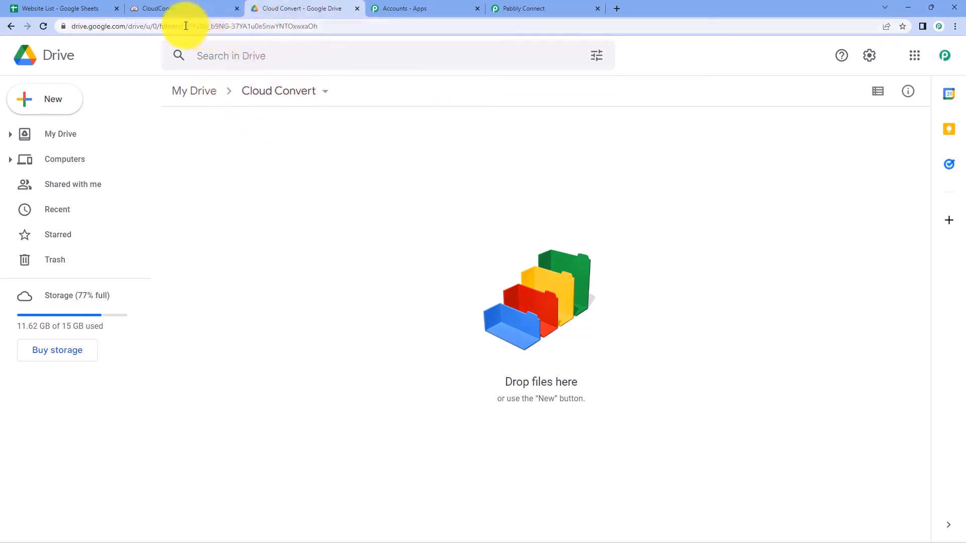
Return to the Pabbly Connect workflow and paste the copied folder ID into the Folder ID field.
click(520, 8)
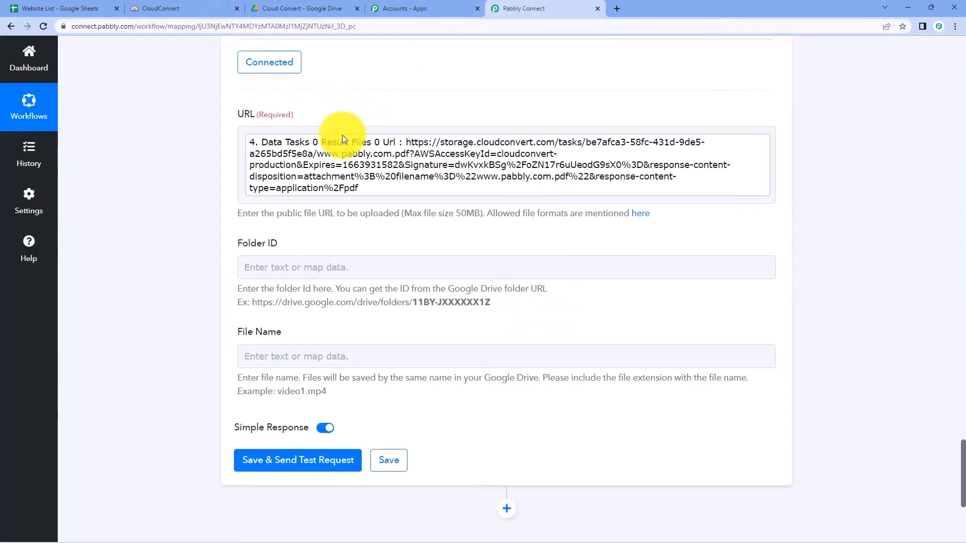
click(254, 266)
right_click(255, 266)
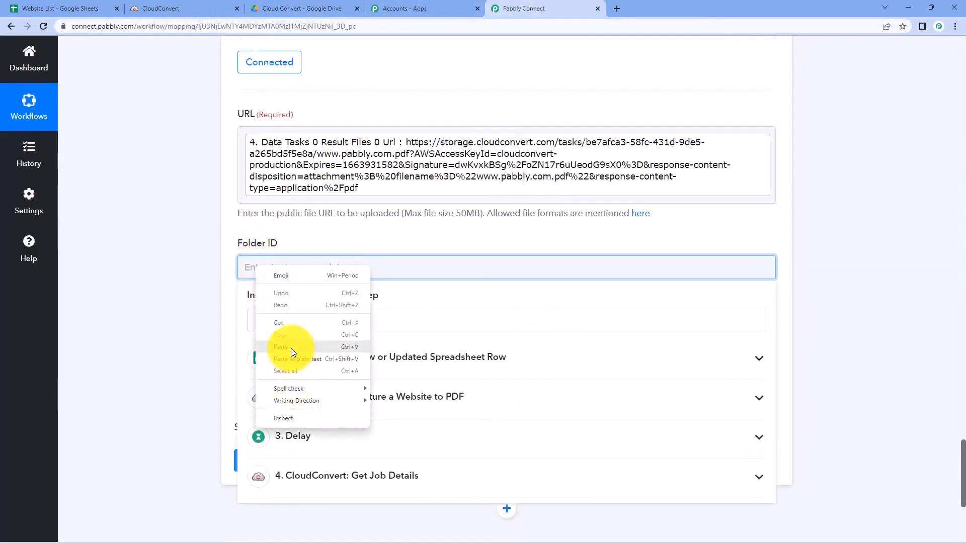
click(291, 348)
click(180, 289)
drag(233, 290, 570, 288)
click(571, 291)
Look through the Get Job Details response for a value suitable for the upload's File Name field.
scroll(570, 292, down, 1)
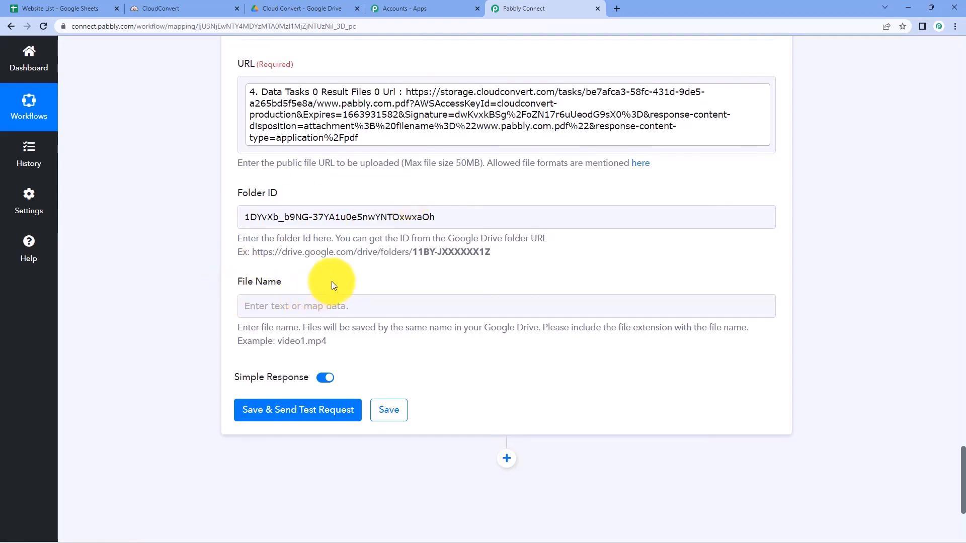
scroll(332, 283, up, 9)
scroll(190, 334, up, 7)
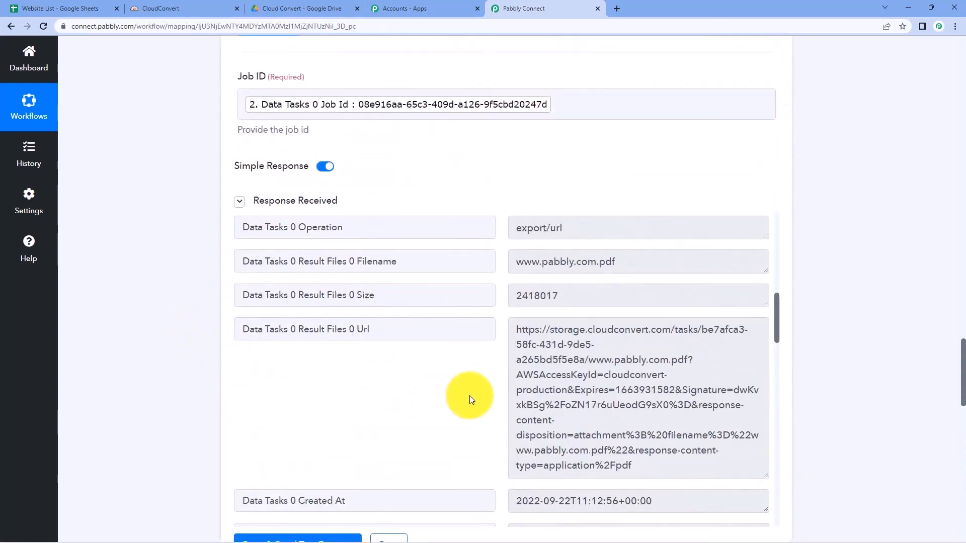
scroll(478, 392, up, 3)
scroll(483, 395, up, 5)
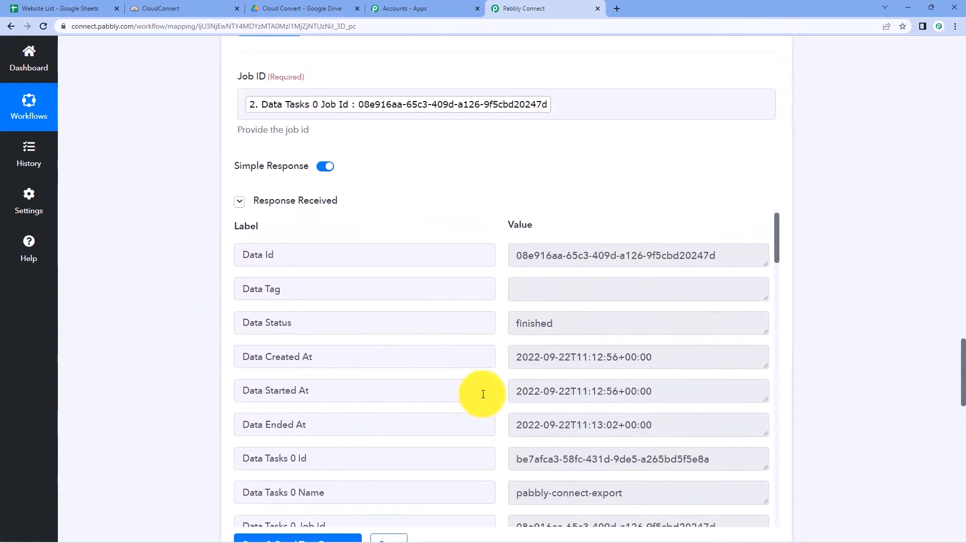
scroll(483, 395, down, 4)
scroll(484, 394, down, 1)
scroll(485, 394, up, 1)
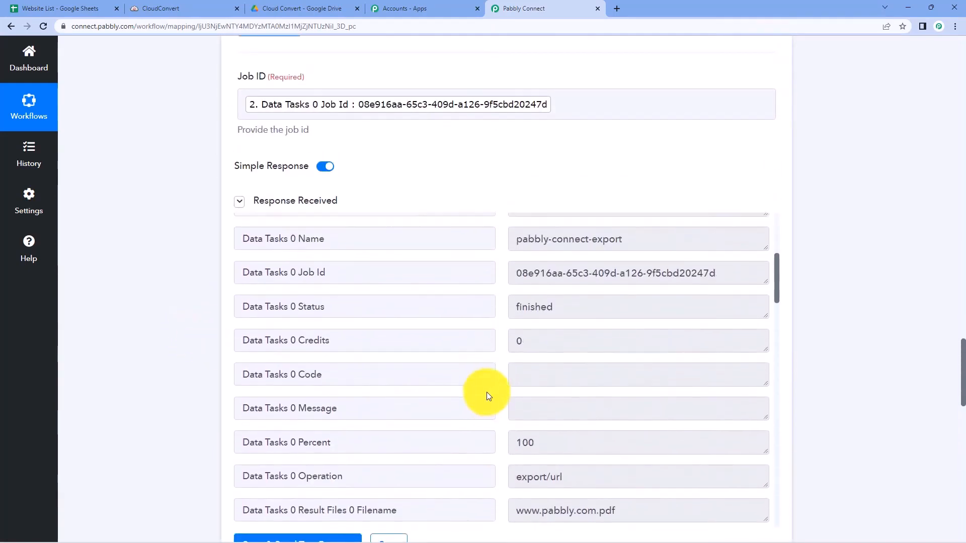
scroll(151, 381, down, 3)
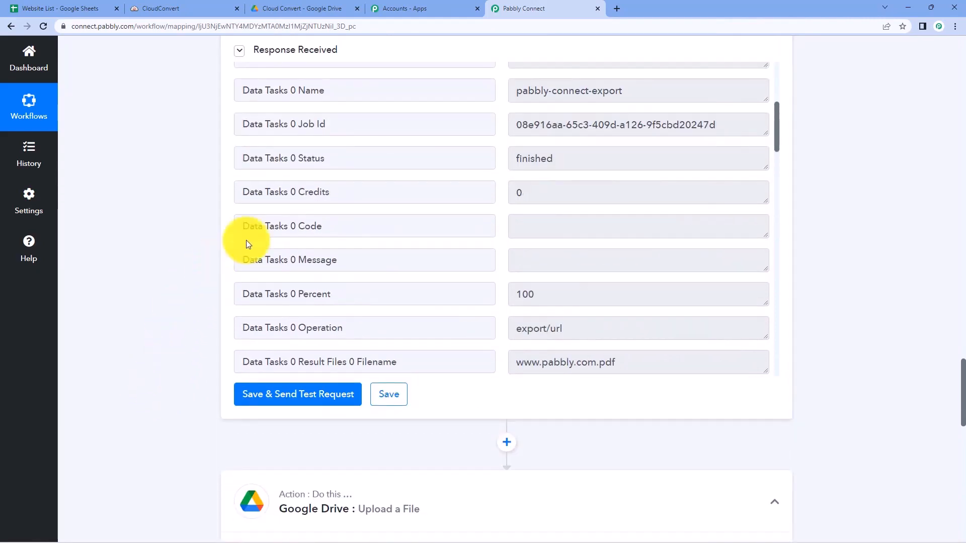
Examine the Data Tasks 0 Result Files 0 Filename value in the Get Job Details response.
scroll(429, 222, down, 3)
drag(645, 264, 506, 263)
click(574, 261)
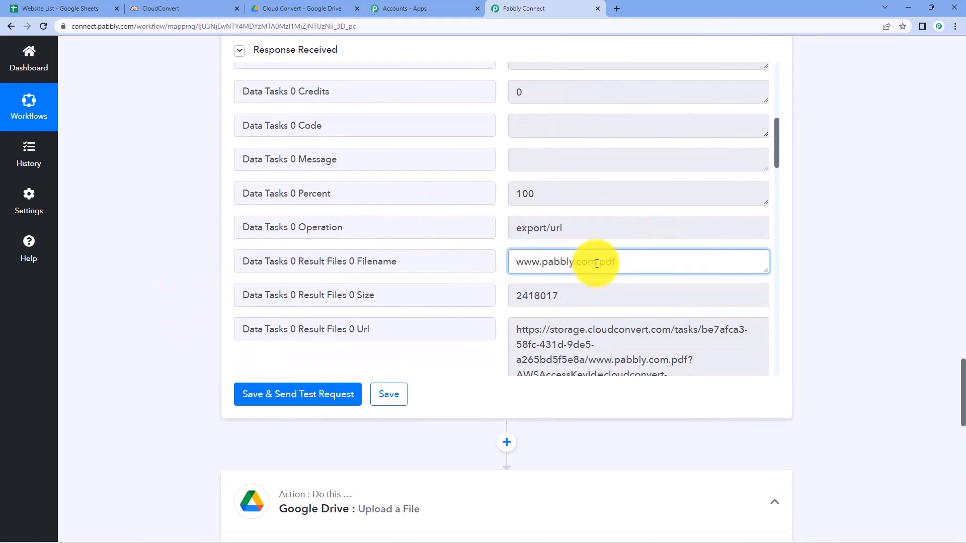
drag(597, 262, 508, 262)
click(624, 262)
drag(617, 262, 492, 259)
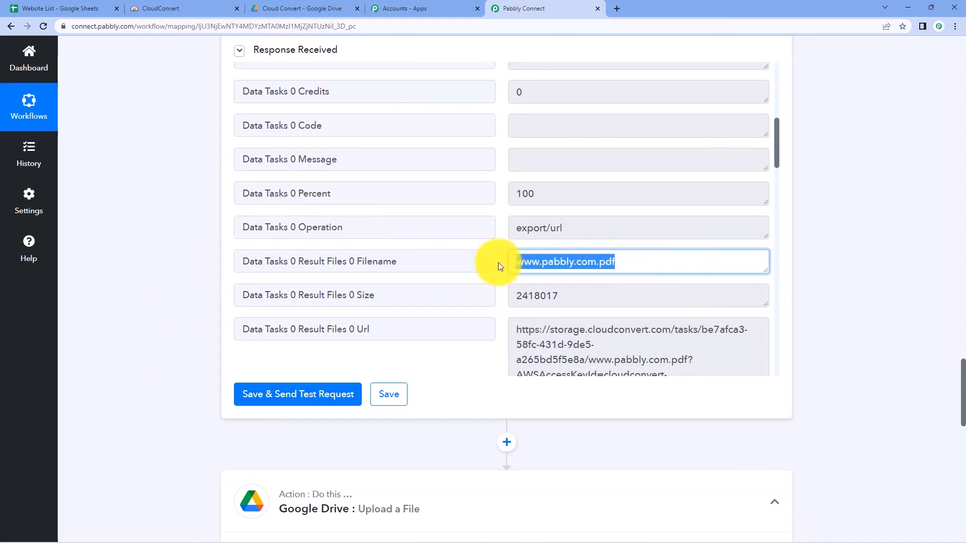
click(647, 261)
drag(647, 261, 447, 270)
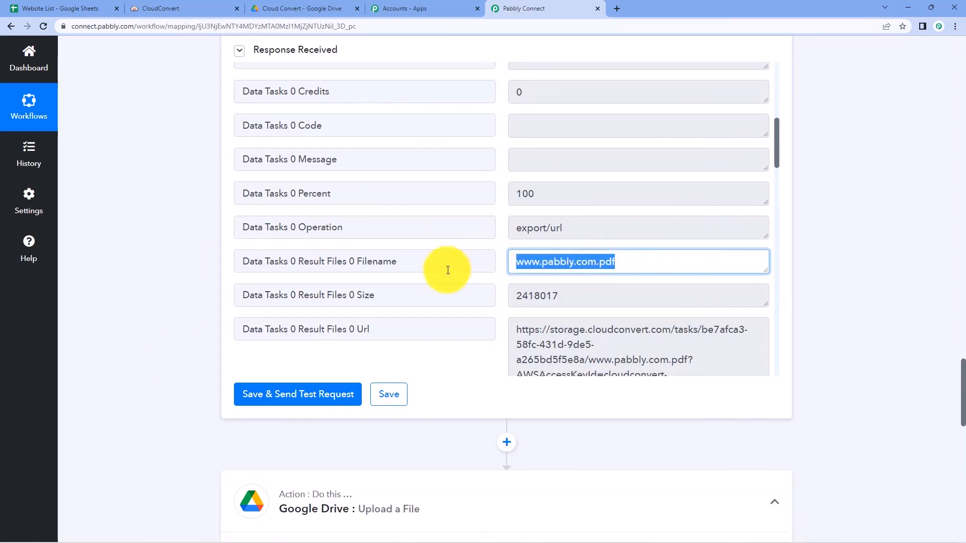
click(202, 286)
Map the Google Drive upload's File Name field to Data Tasks 0 Result Files 0 Filename from the Get Job Details step.
scroll(202, 286, down, 10)
scroll(202, 286, down, 3)
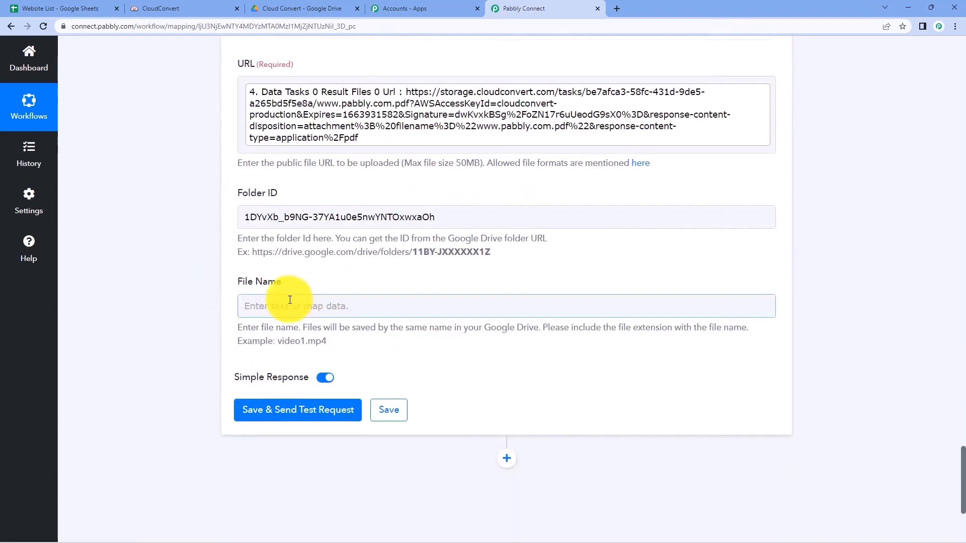
click(241, 308)
scroll(202, 305, down, 3)
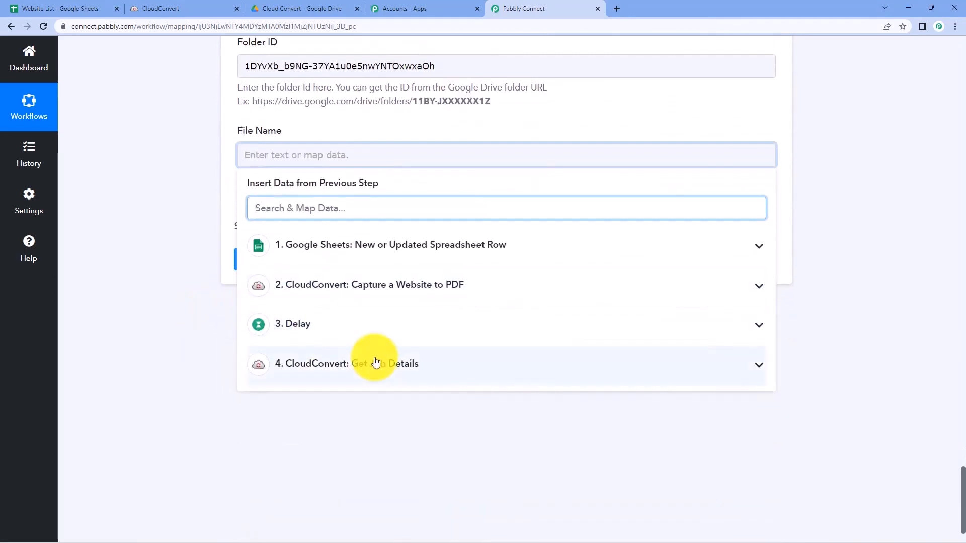
click(434, 368)
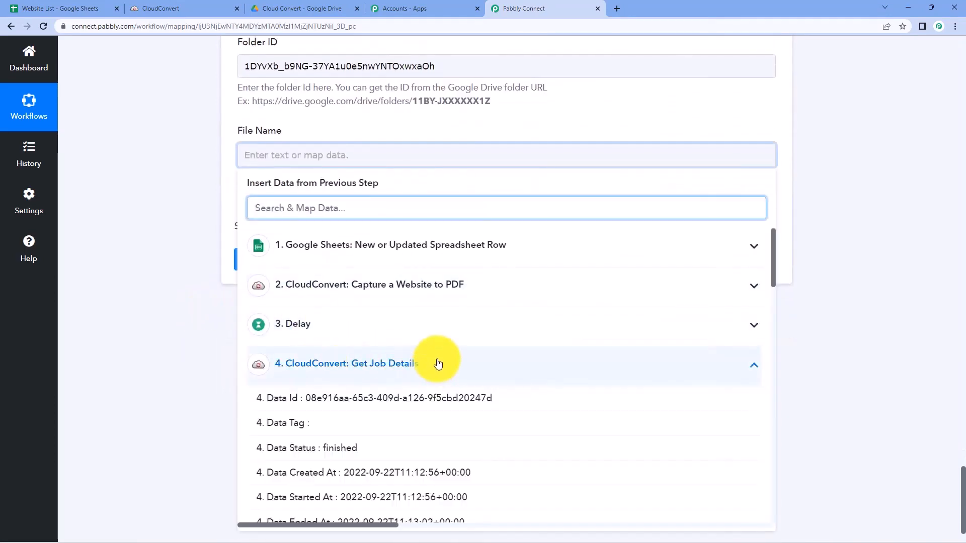
scroll(387, 418, down, 4)
scroll(393, 420, down, 3)
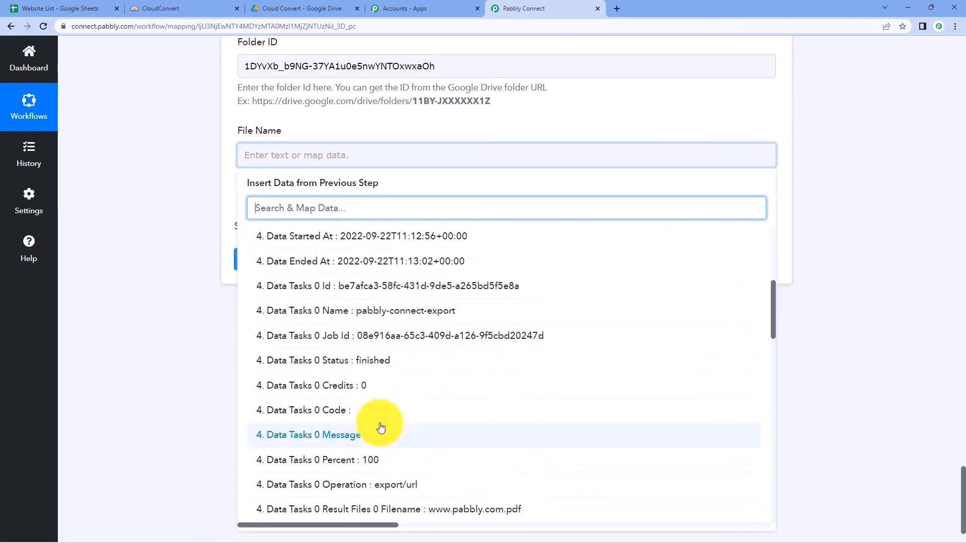
click(402, 479)
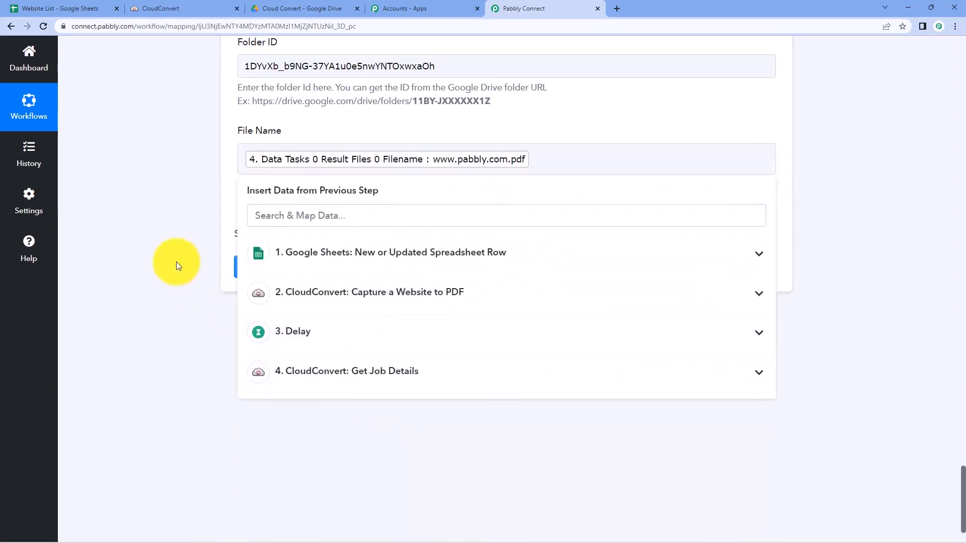
click(176, 261)
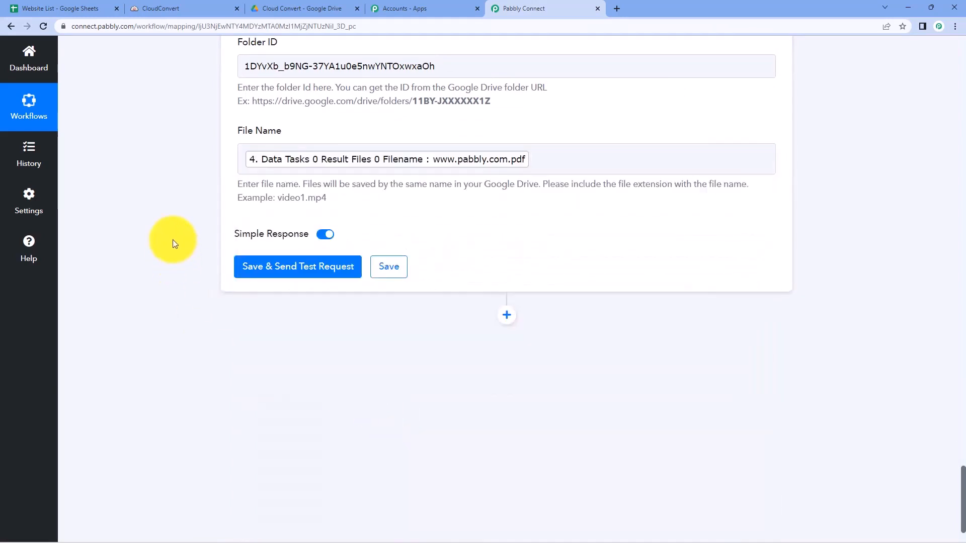
Save the Google Drive Upload a File action, send its test request, and review the response received.
click(276, 267)
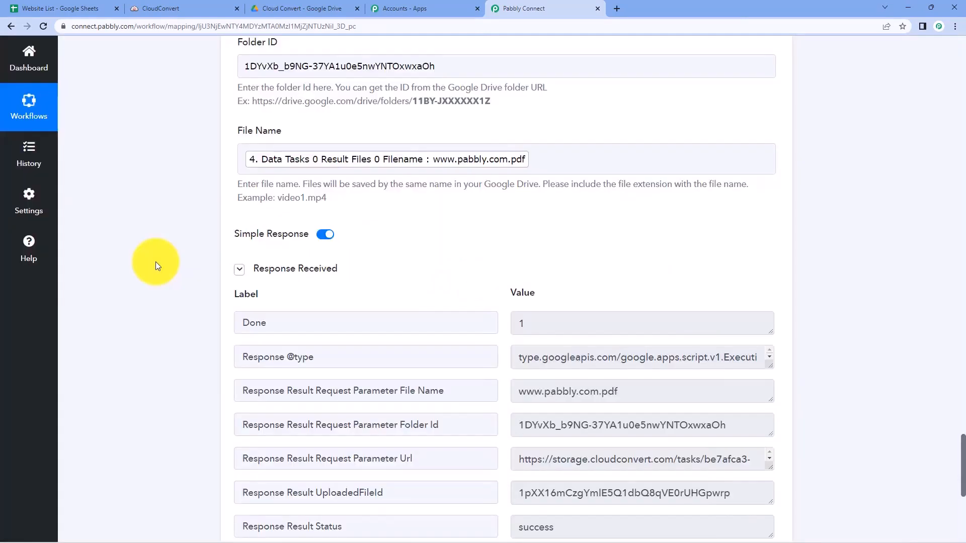
scroll(176, 242, down, 2)
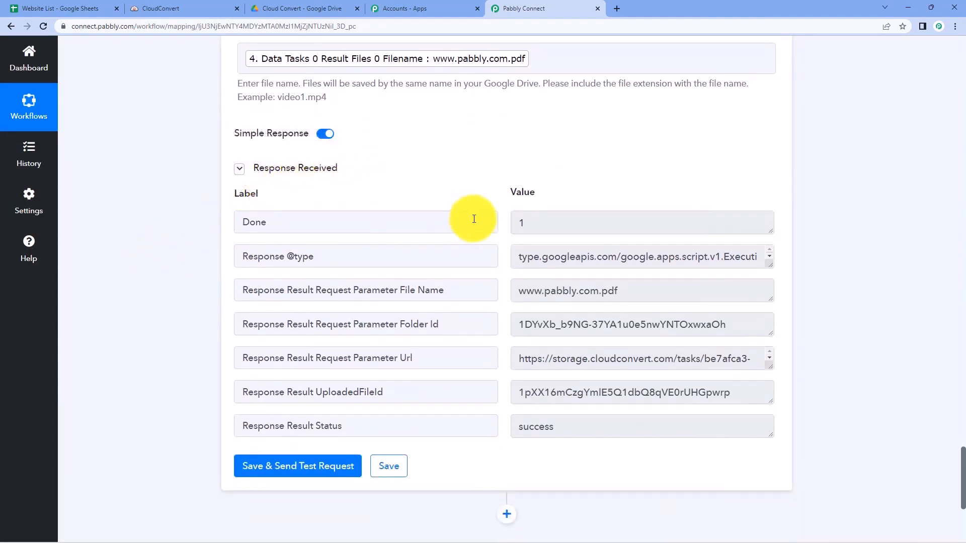
Review the Google Drive upload action's mapped fields and the entries in the Website List spreadsheet.
scroll(477, 217, up, 7)
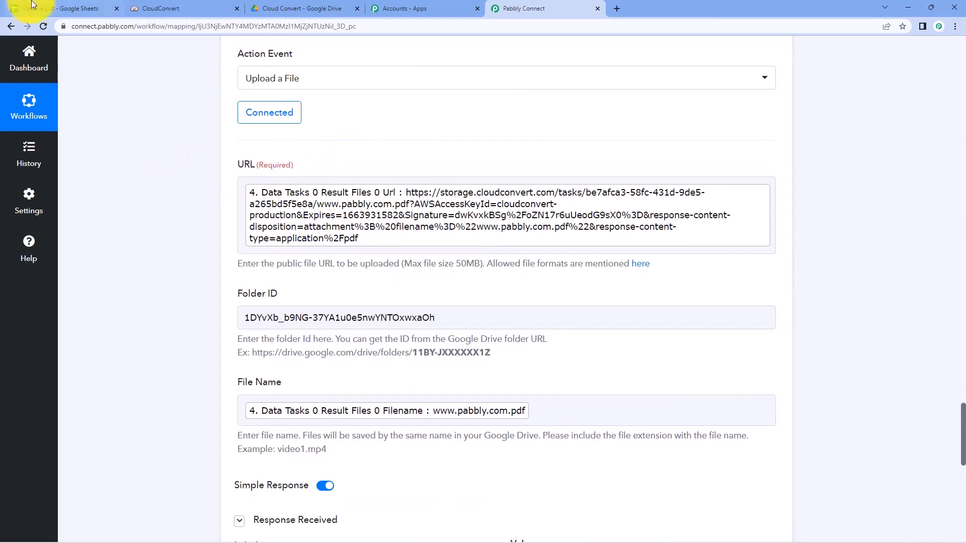
click(46, 9)
click(70, 163)
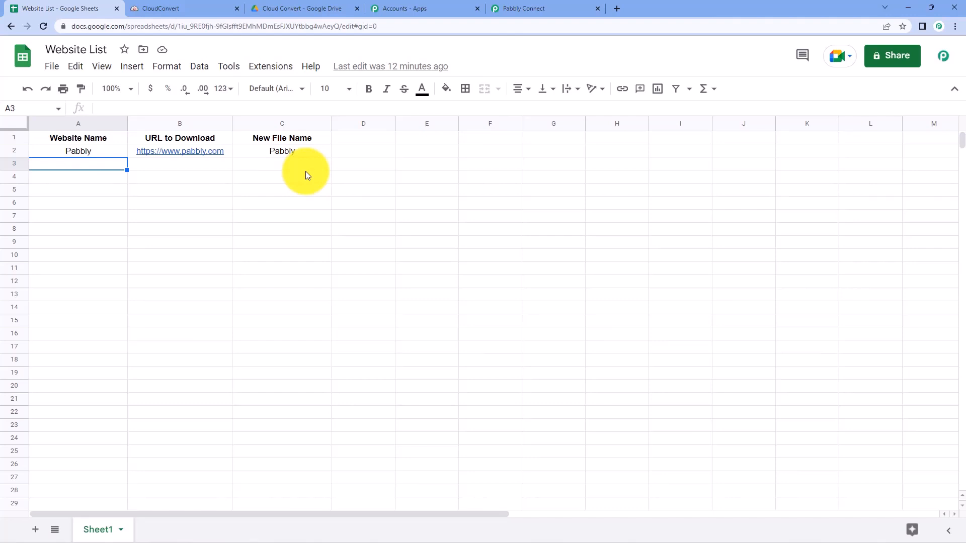
click(289, 8)
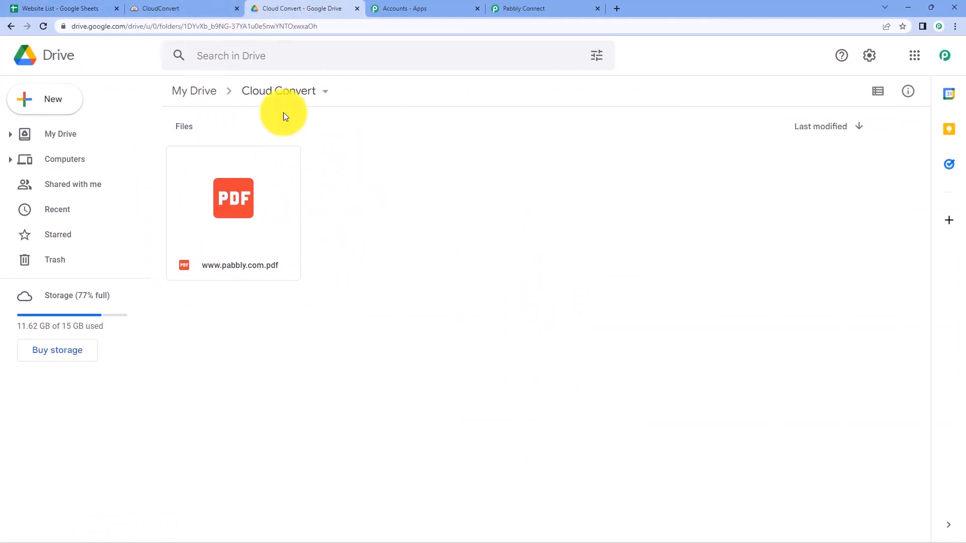
double_click(243, 204)
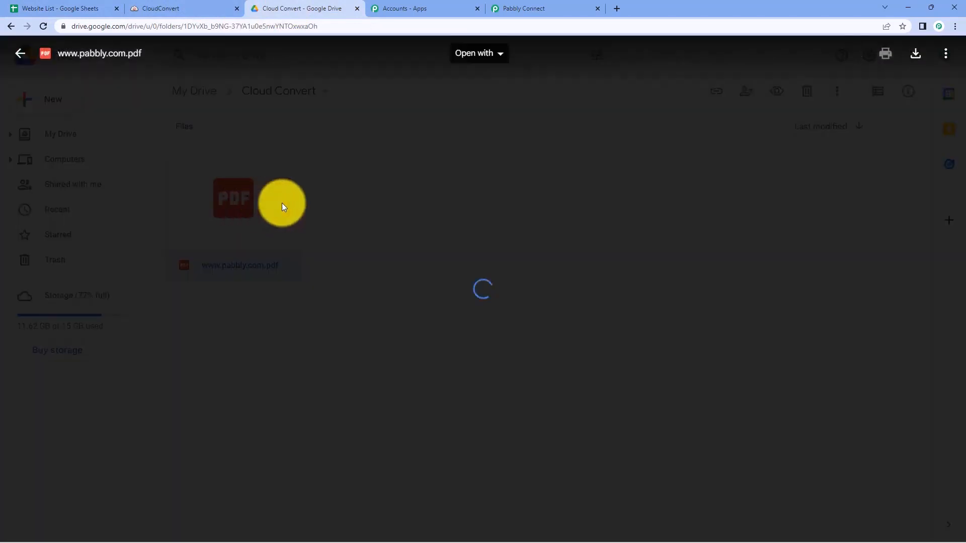
scroll(524, 234, down, 5)
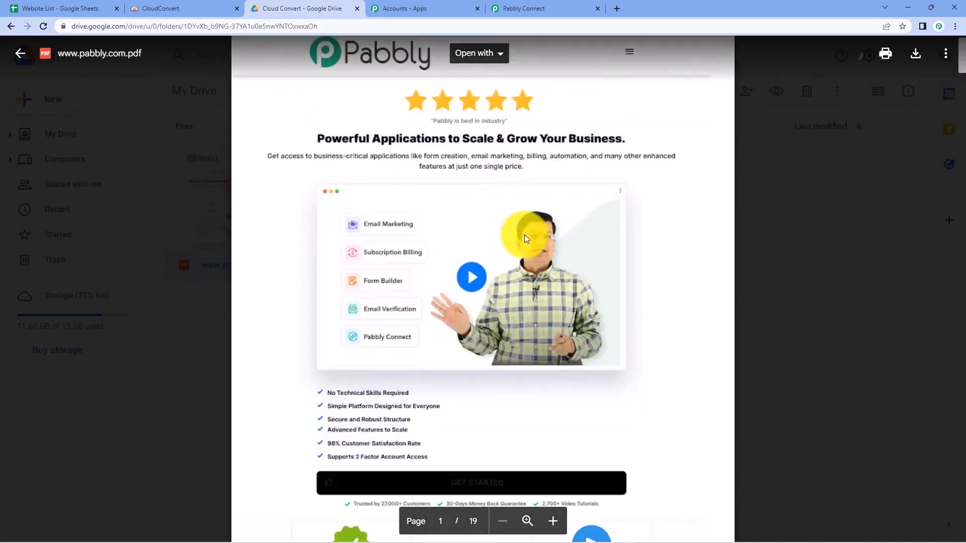
scroll(547, 225, down, 10)
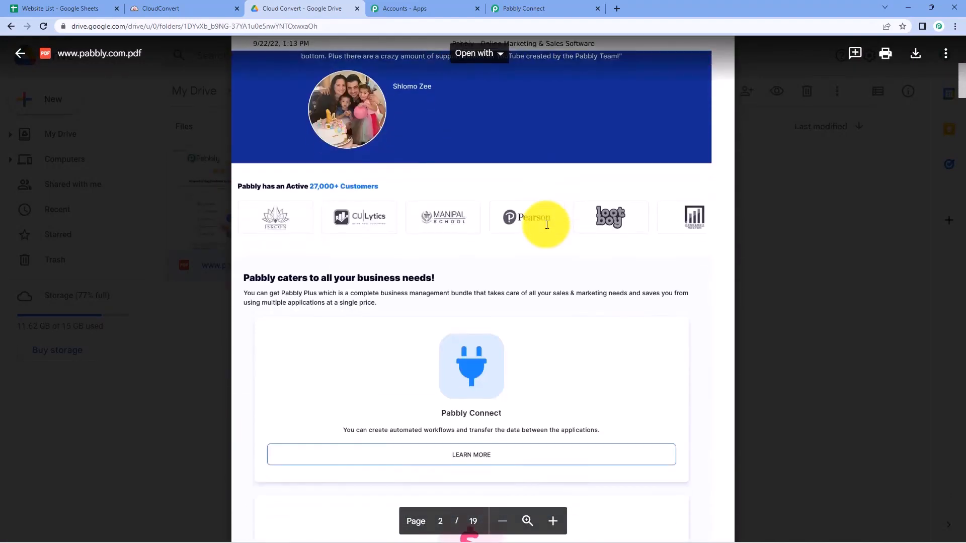
scroll(547, 225, down, 5)
key(Escape)
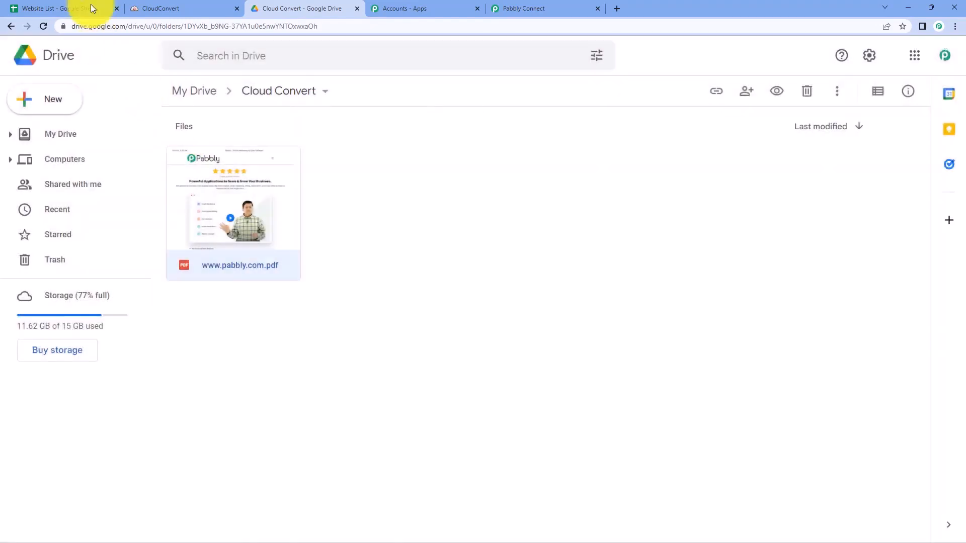
Switch back to the Pabbly Connect workflow and collapse its expanded CloudConvert Capture a Website to PDF action.
click(81, 8)
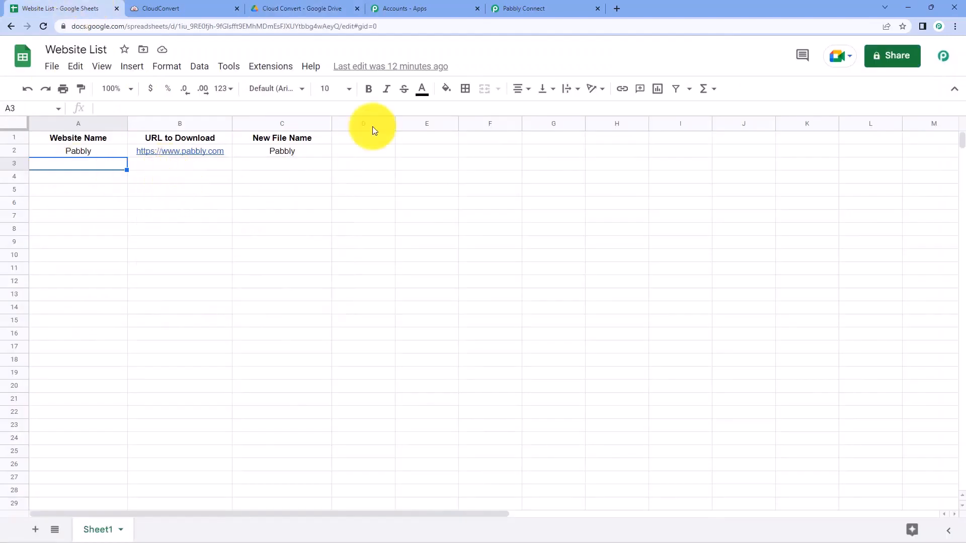
click(503, 13)
scroll(795, 252, up, 6)
scroll(789, 289, up, 15)
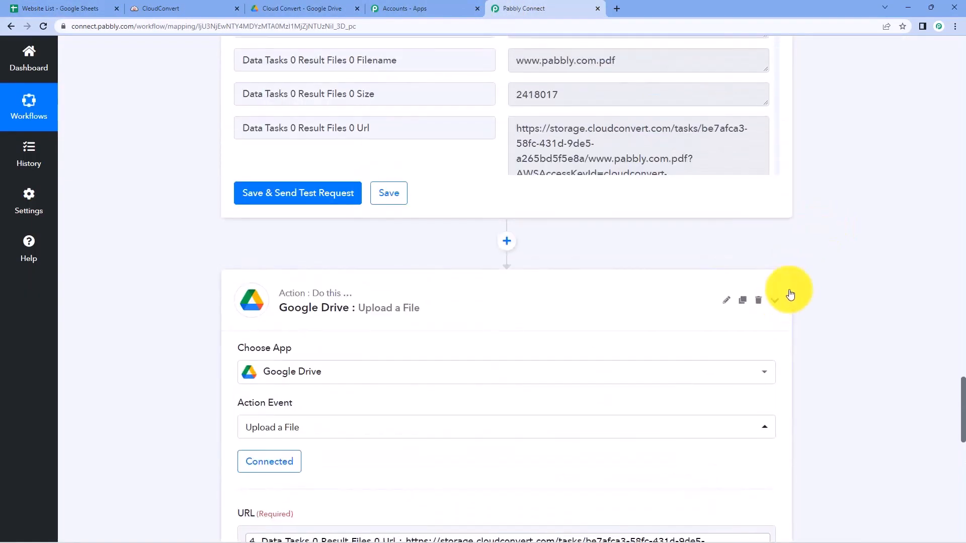
scroll(788, 304, up, 20)
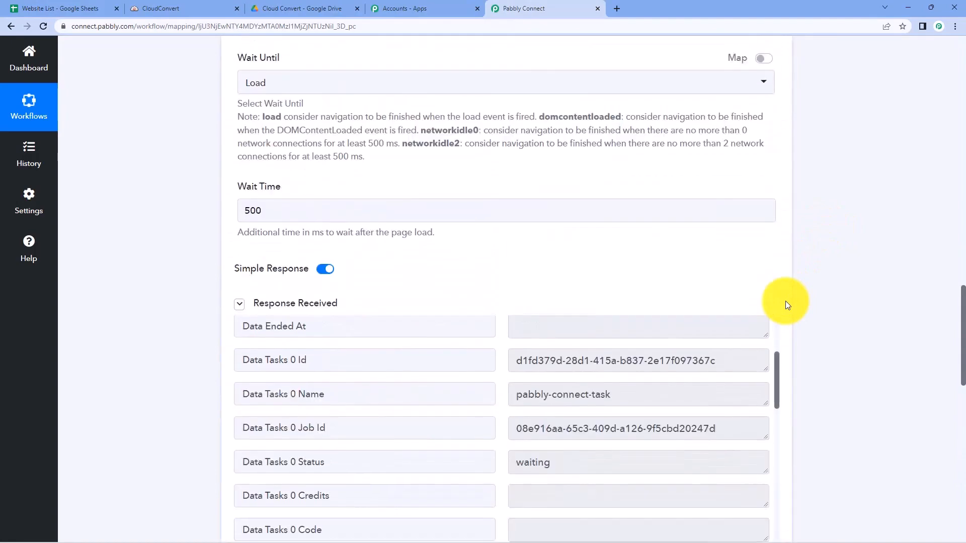
scroll(785, 260, up, 5)
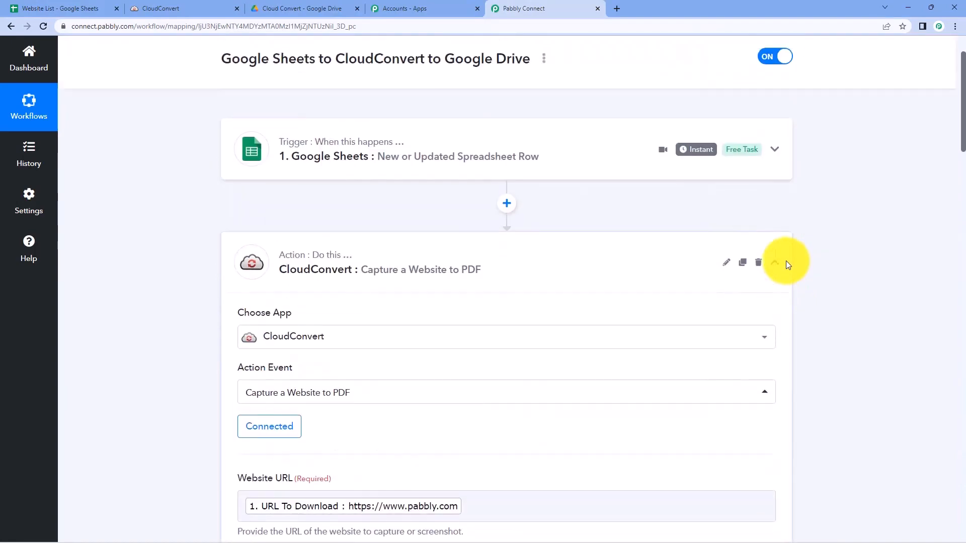
click(770, 277)
Compare the Website List spreadsheet, the workflow's chain of steps and the Cloud Convert folder in Google Drive.
click(42, 5)
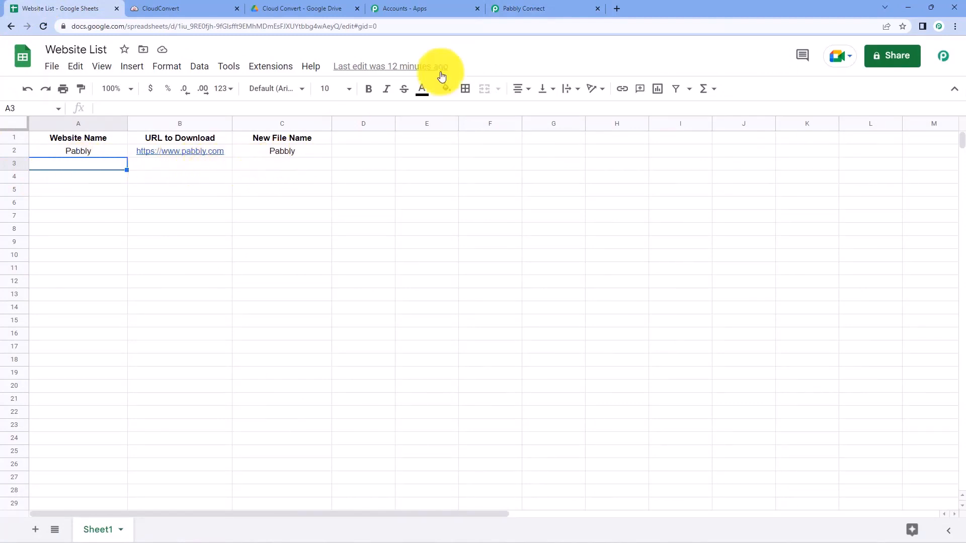
click(517, 10)
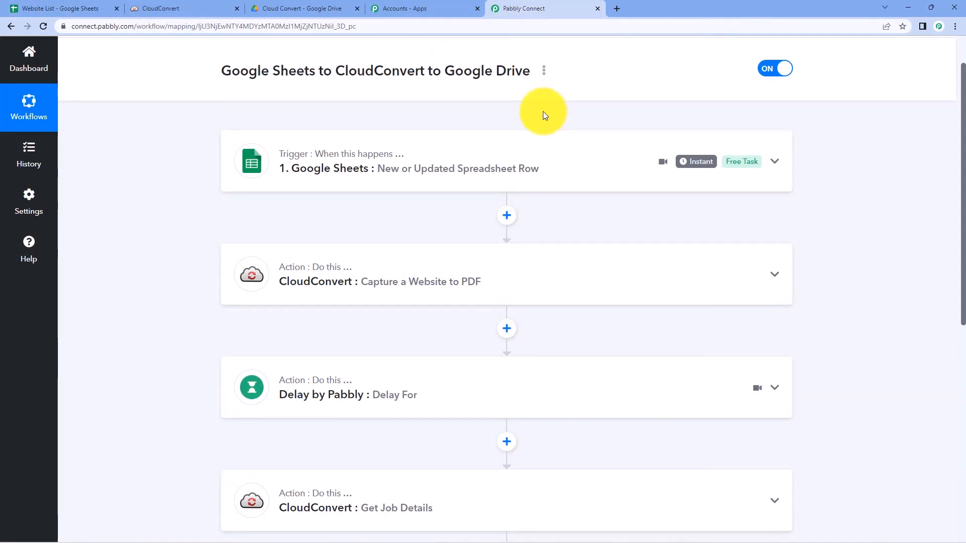
click(318, 7)
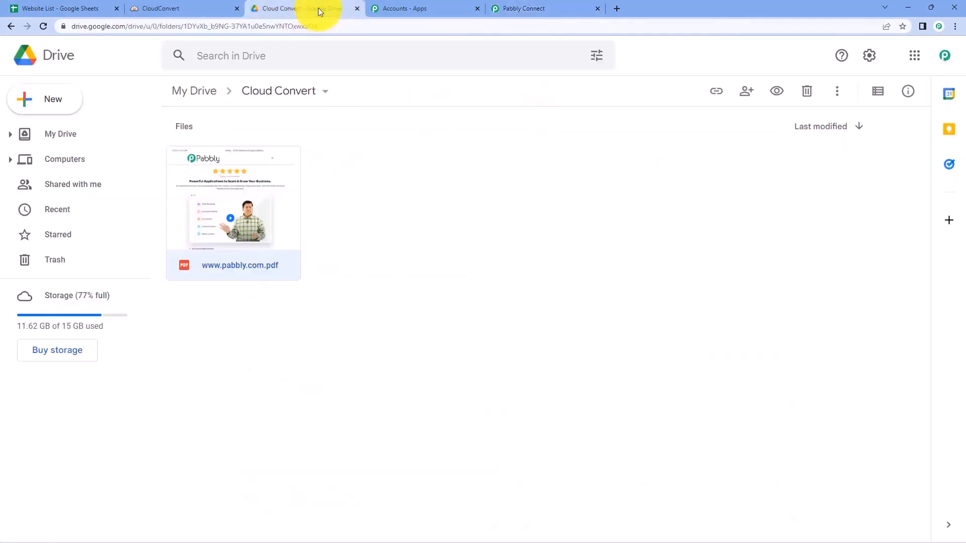
click(371, 187)
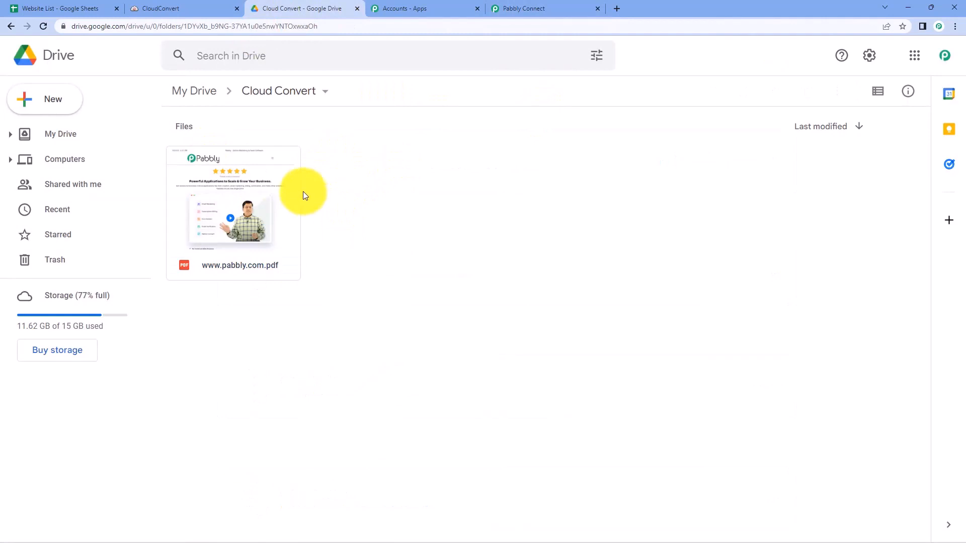
click(568, 7)
scroll(578, 145, up, 1)
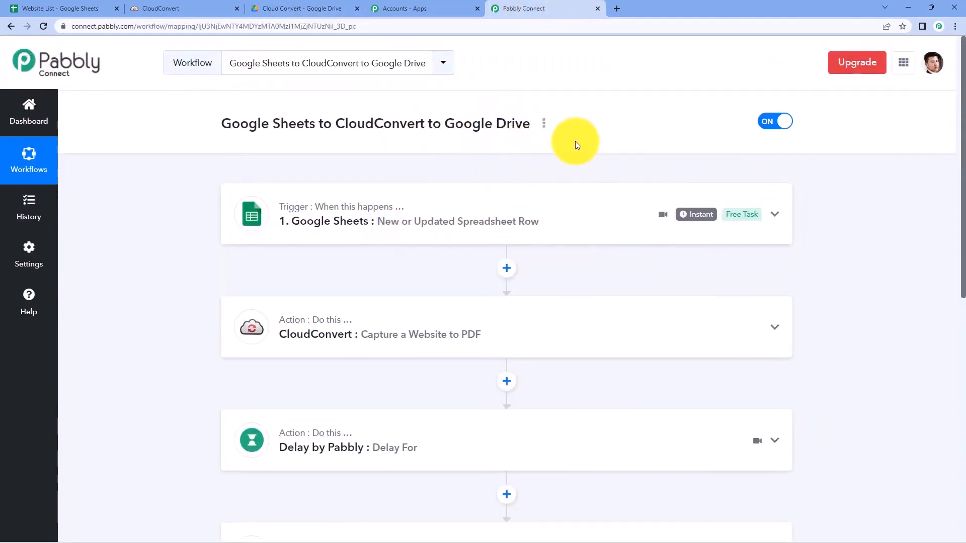
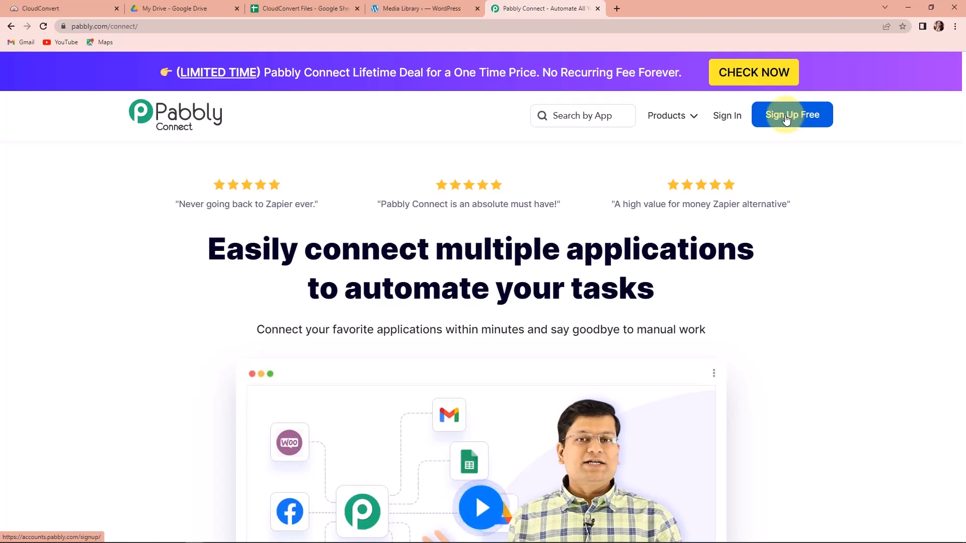
Sign in to Pabbly Connect and create a workflow named "Google Sheets, CloudConvert to Google Drive Integration".
click(722, 123)
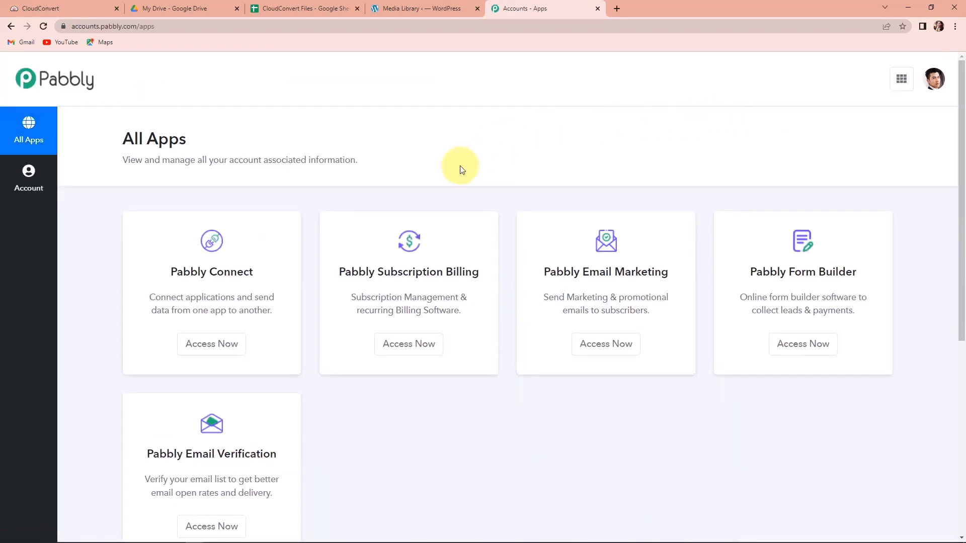
click(217, 346)
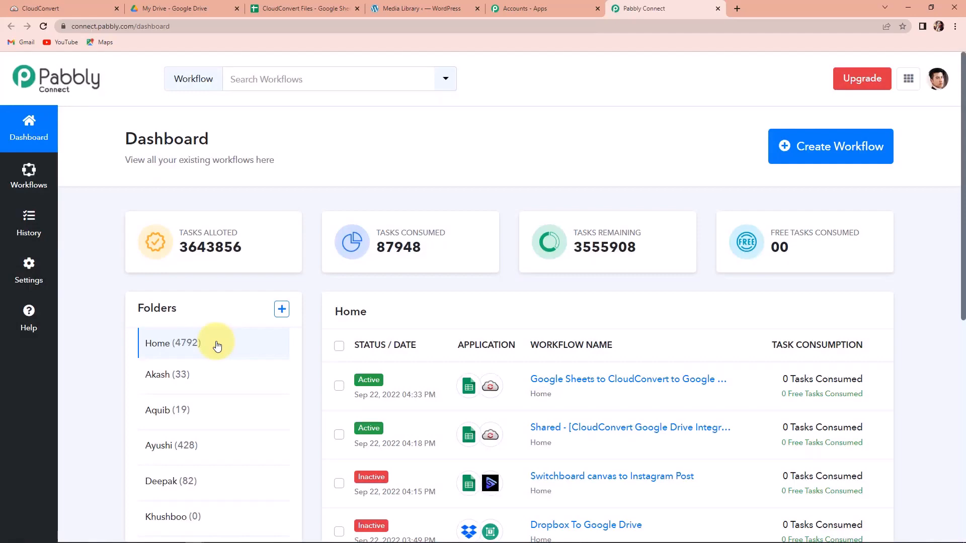
click(841, 155)
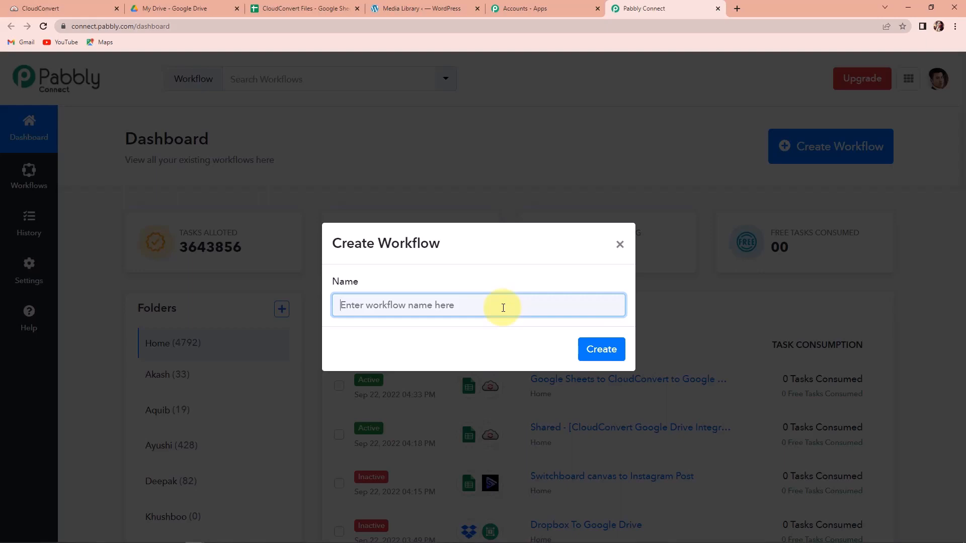
text(Google She)
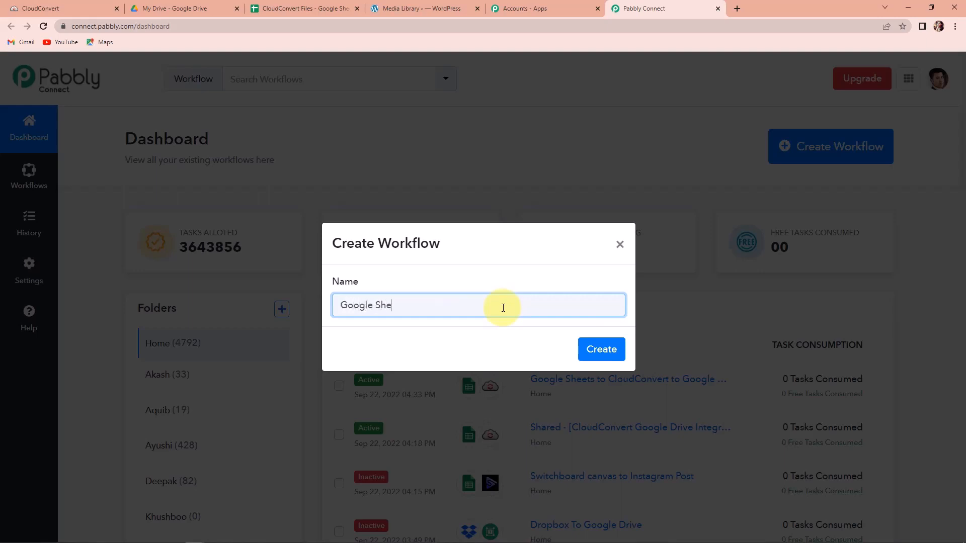
text(ets, CloudConvert to Google Drive)
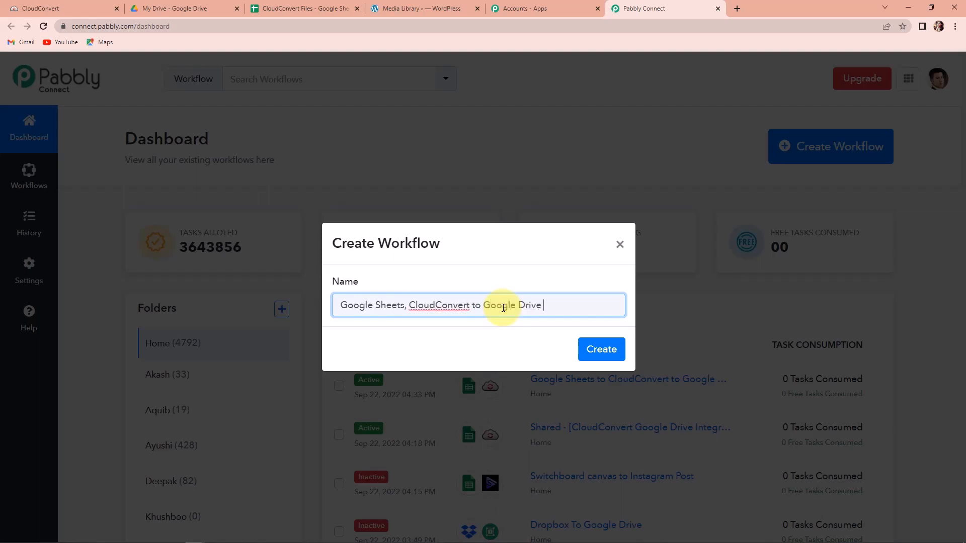
text( Integration)
click(599, 349)
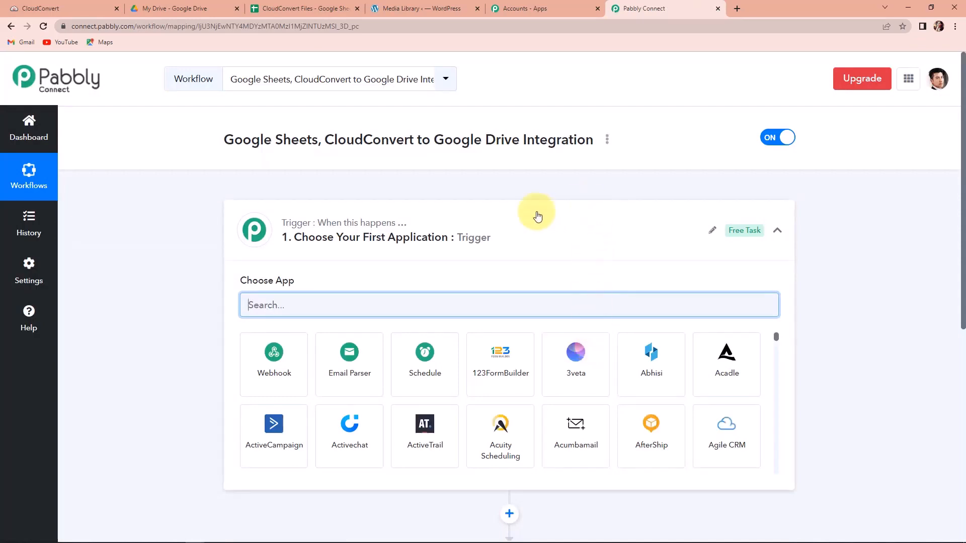
Set the workflow's trigger to Google Sheets with the event New or Updated Spreadsheet Row.
scroll(492, 248, down, 3)
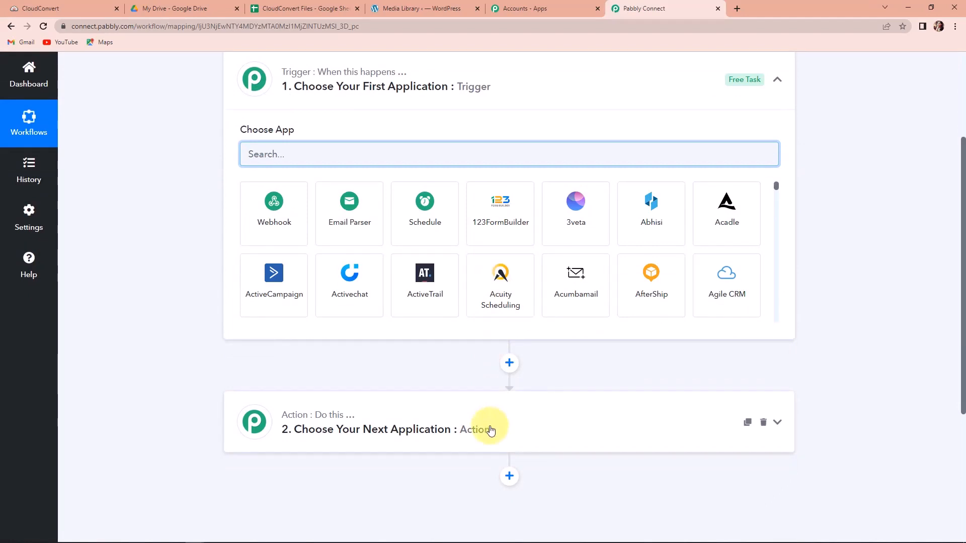
scroll(490, 430, up, 2)
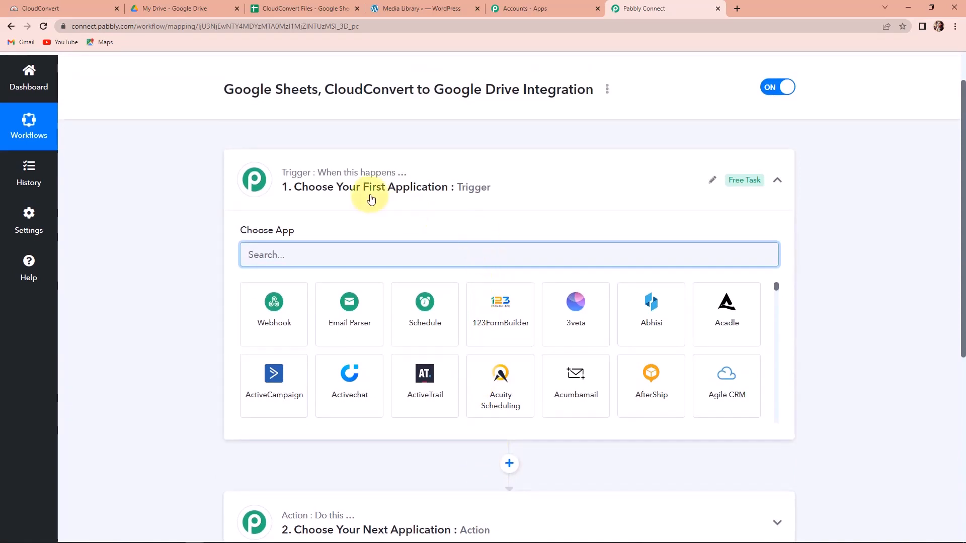
scroll(377, 252, down, 2)
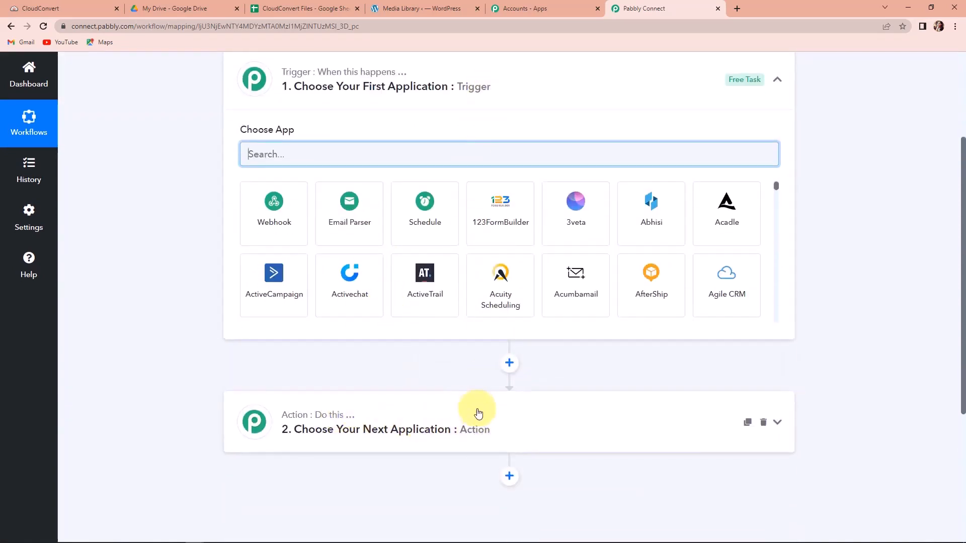
scroll(395, 258, up, 2)
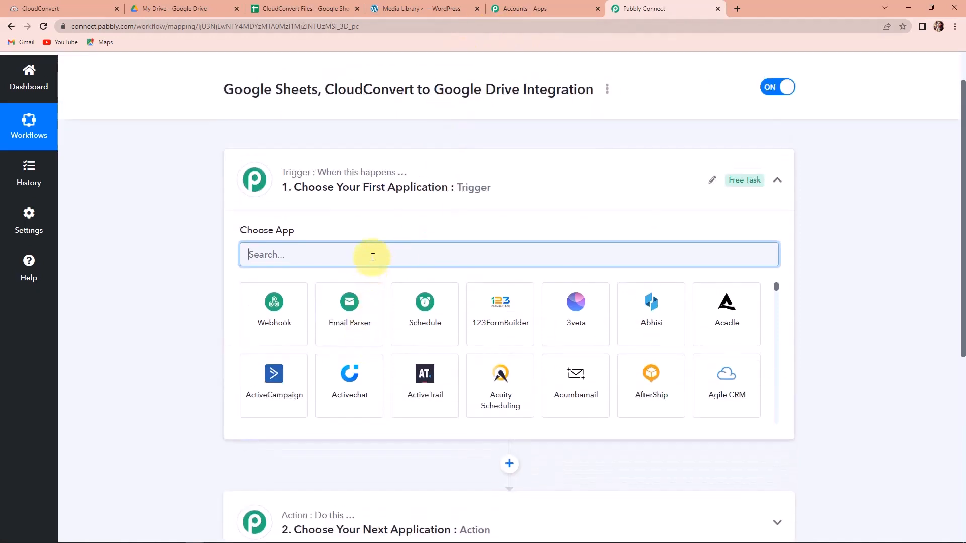
text(google)
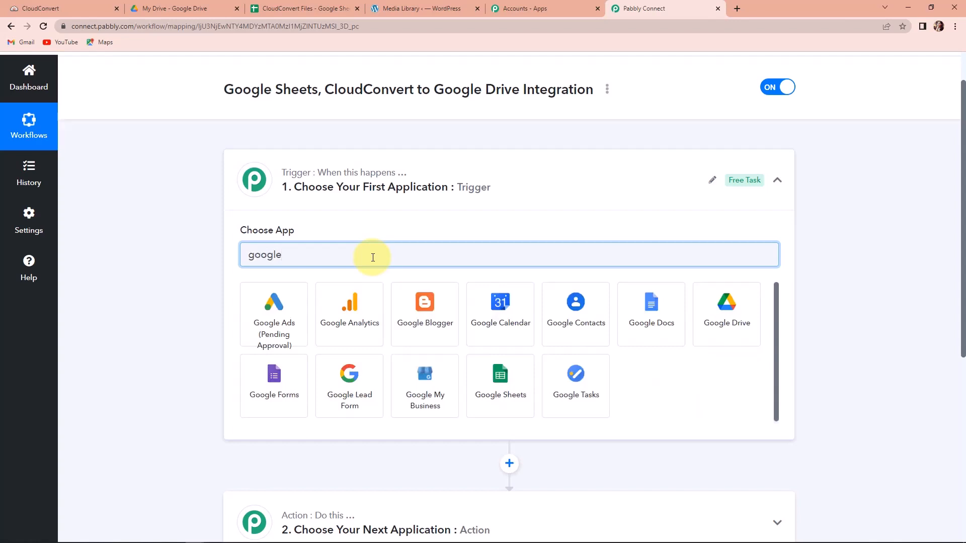
click(506, 395)
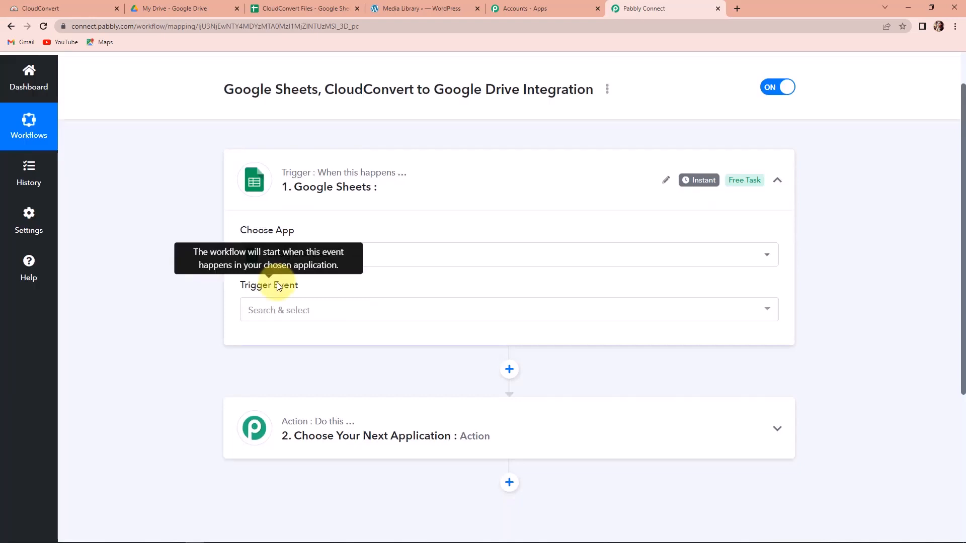
click(276, 309)
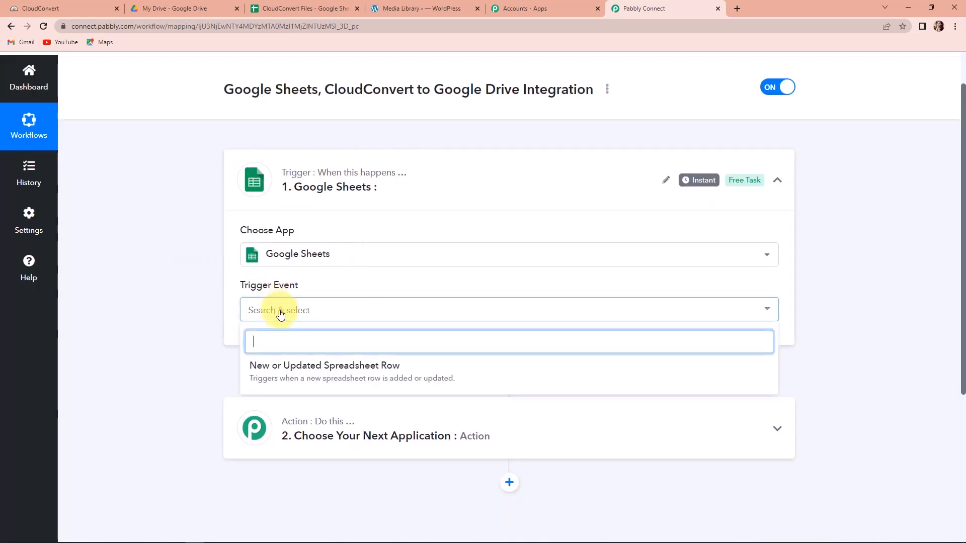
click(286, 372)
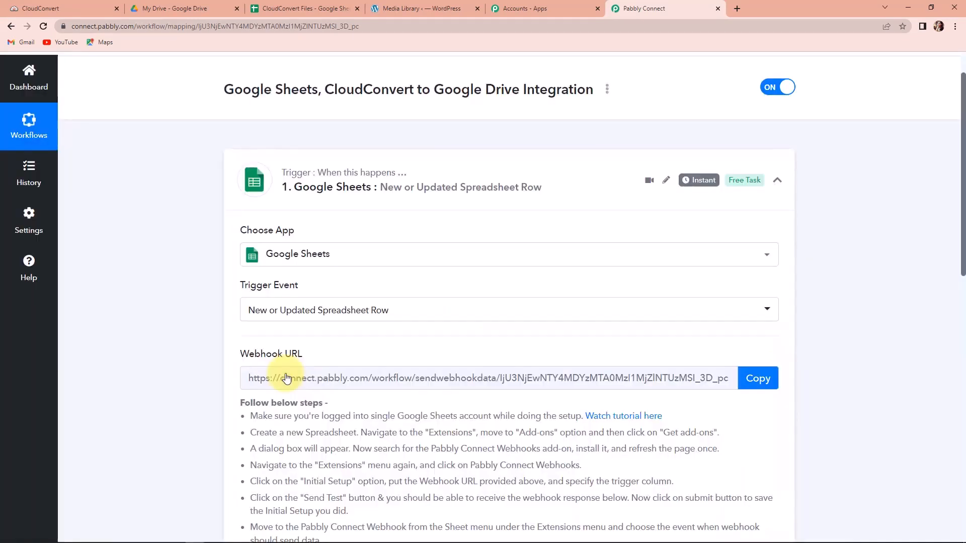
Copy the Google Sheets trigger's webhook URL and switch to the CloudConvert Files spreadsheet.
scroll(286, 377, down, 2)
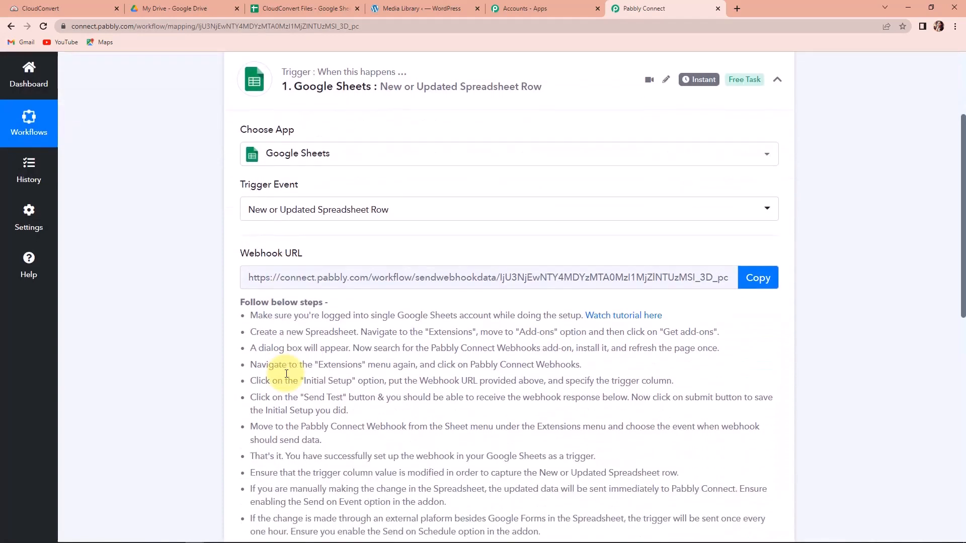
click(758, 278)
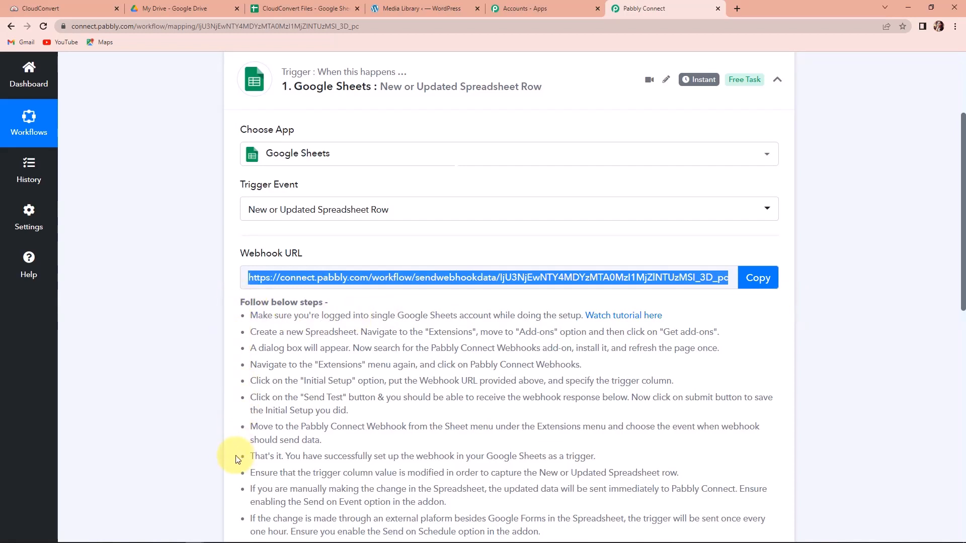
click(751, 282)
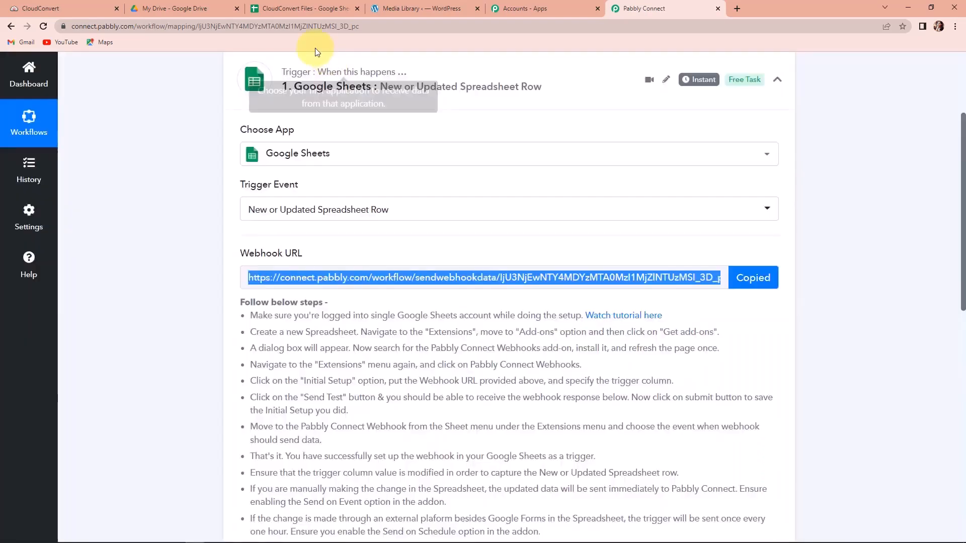
click(298, 8)
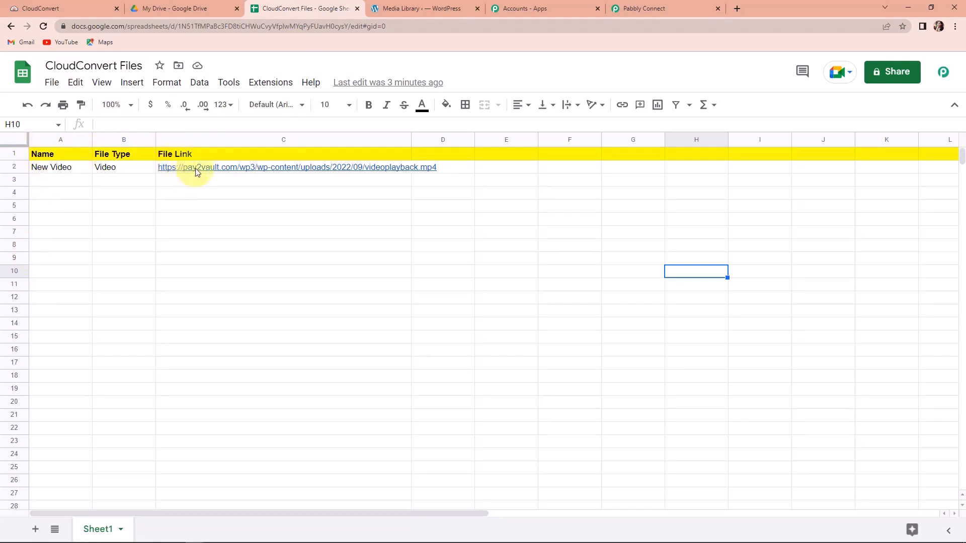
Widen the File Link column to fit the URL and search the Google Workspace Marketplace for the Pabbly Connect Webhooks add-on.
drag(410, 140, 439, 140)
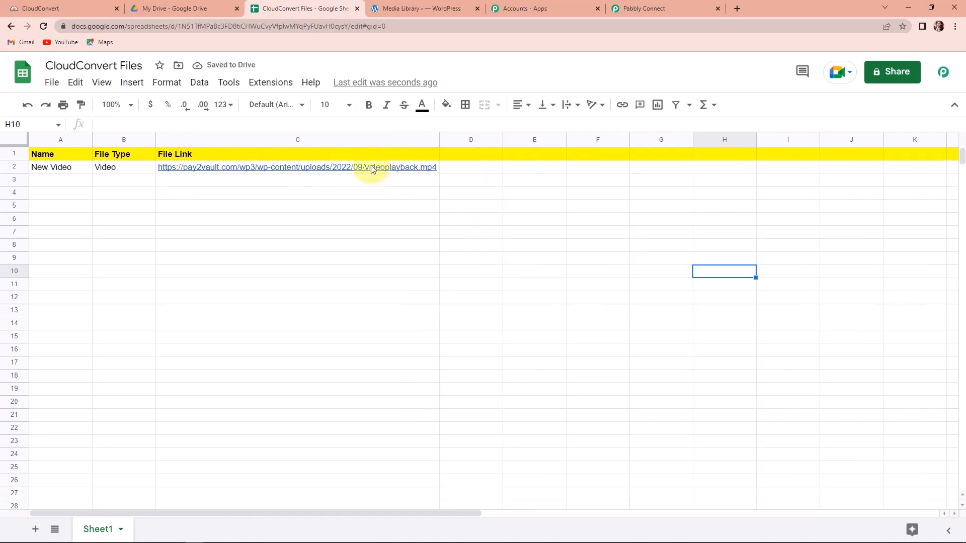
click(263, 87)
mouse_move(291, 110)
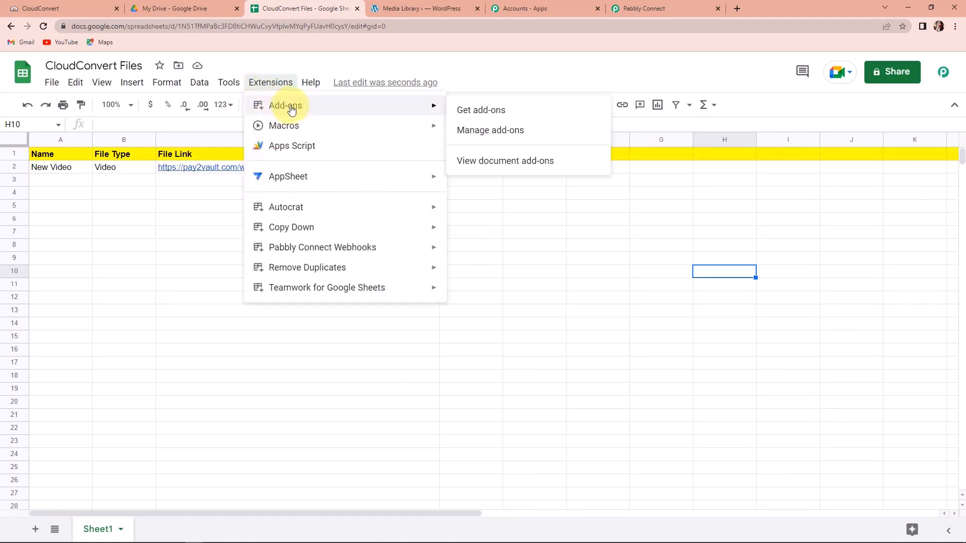
click(470, 111)
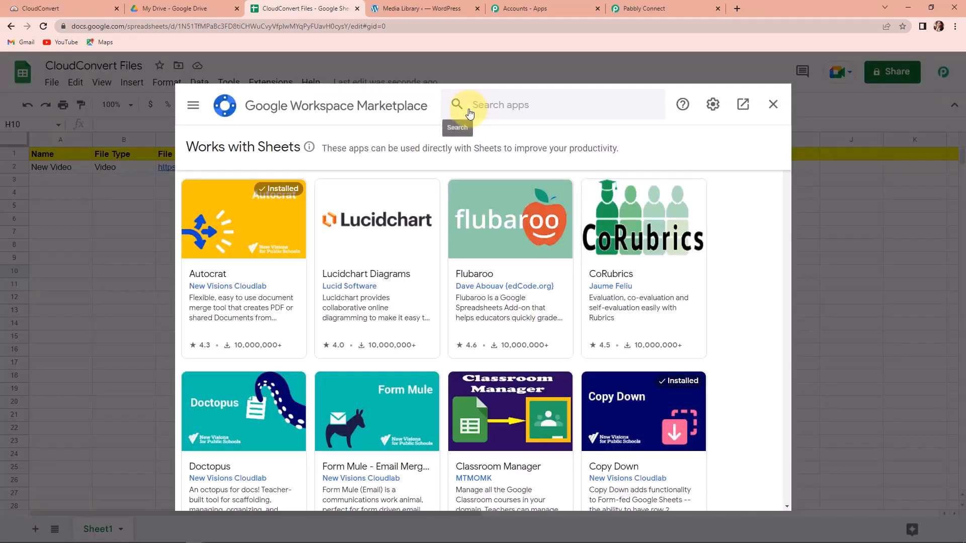
text(pa)
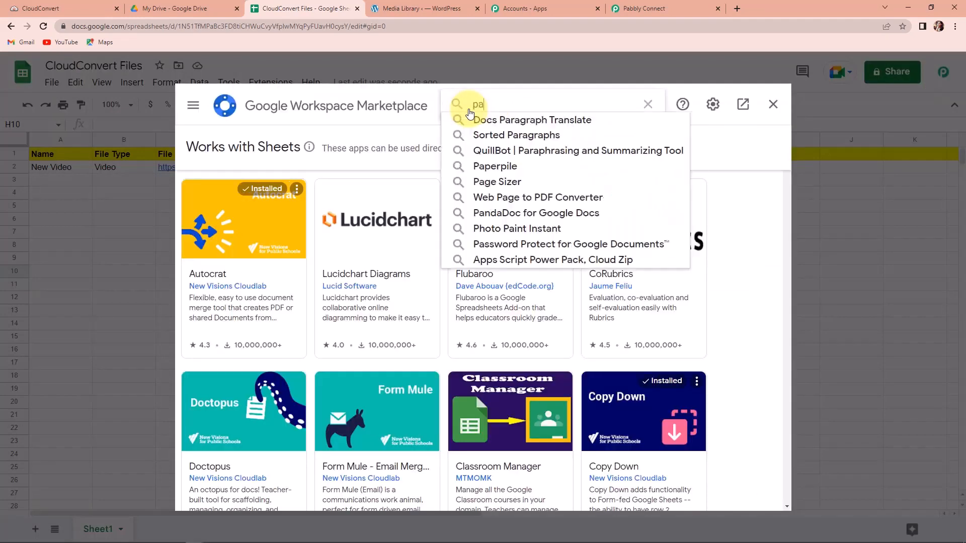
text(b)
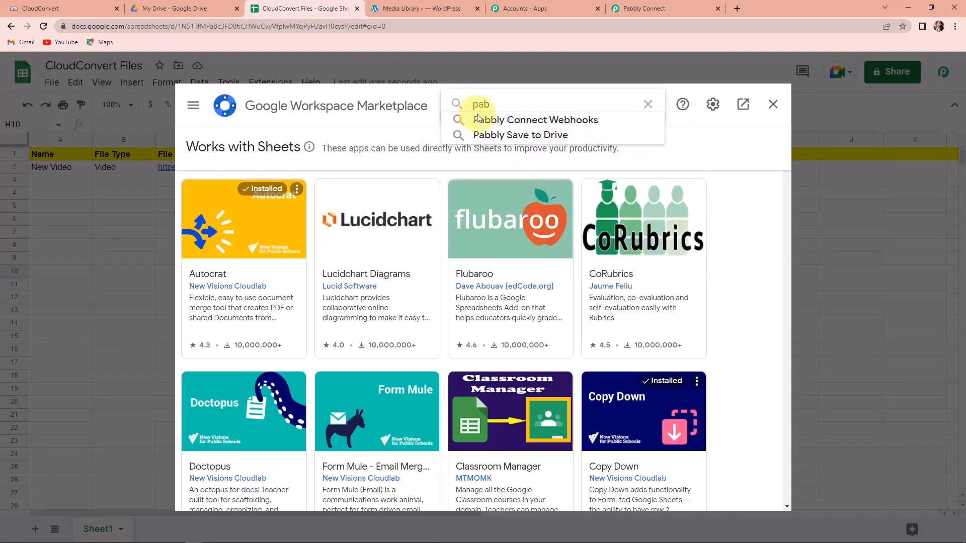
click(482, 117)
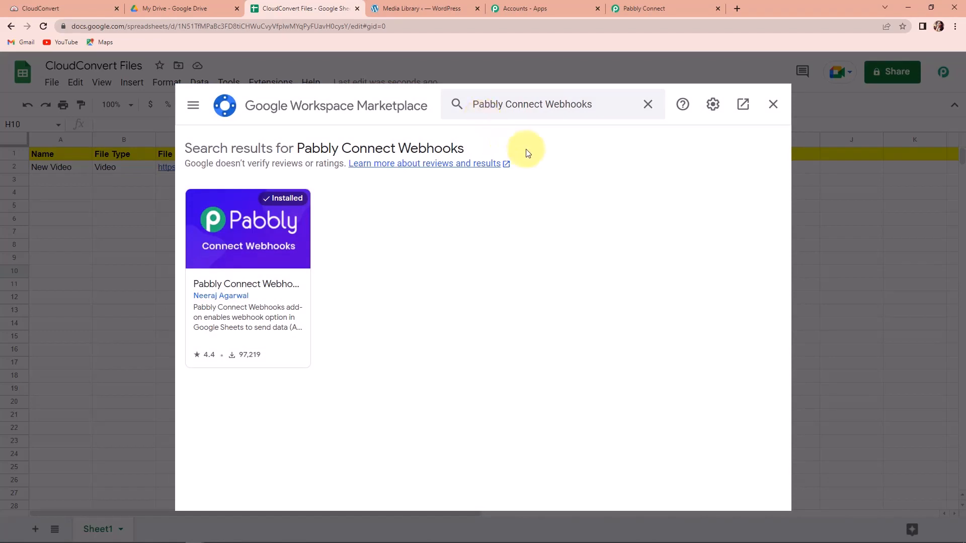
click(772, 106)
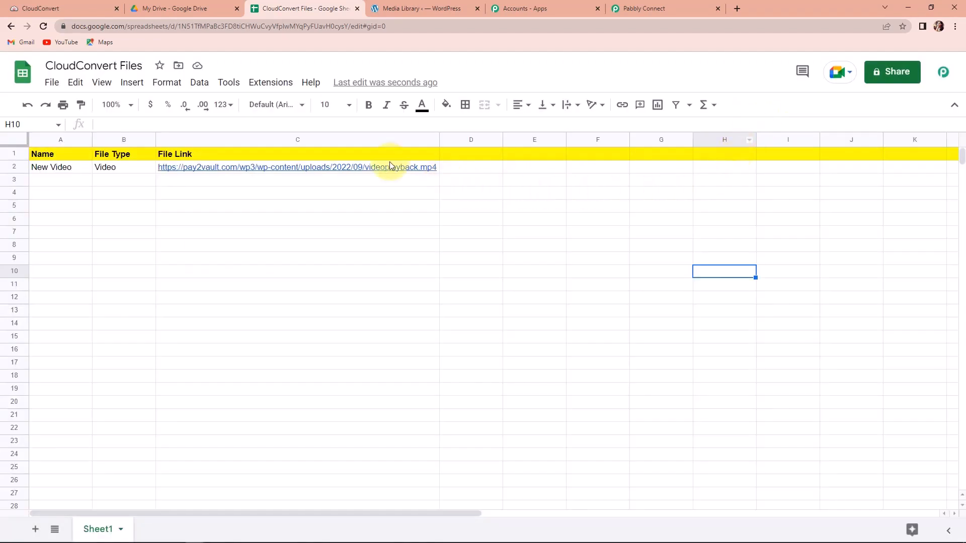
Open the Initial Setup of Pabbly Connect Webhooks and fill in the webhook URL copied from the Pabbly Connect workflow.
click(259, 88)
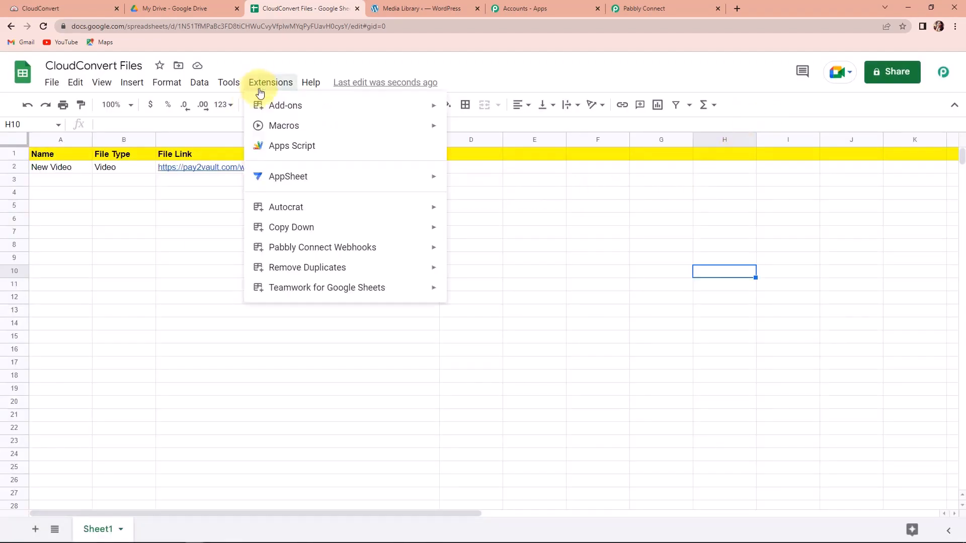
mouse_move(334, 253)
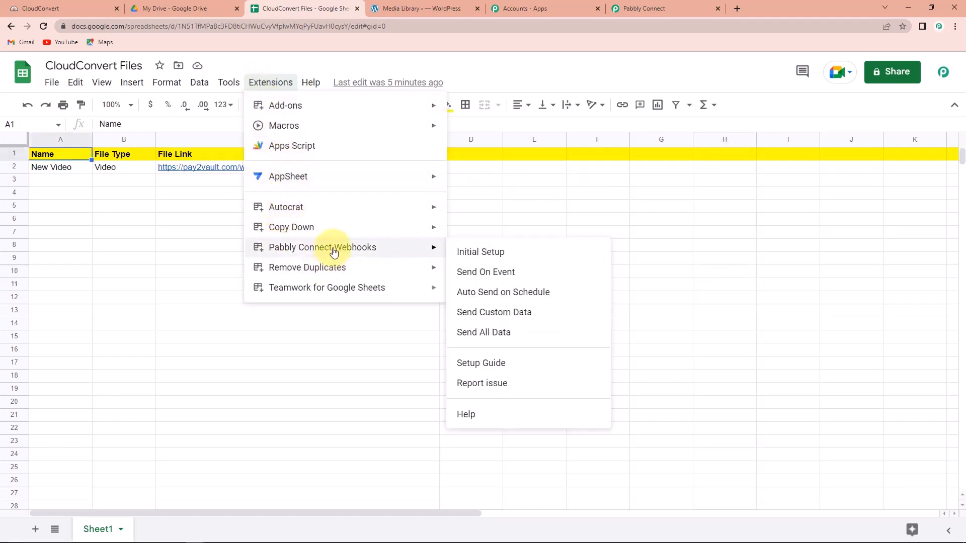
click(498, 254)
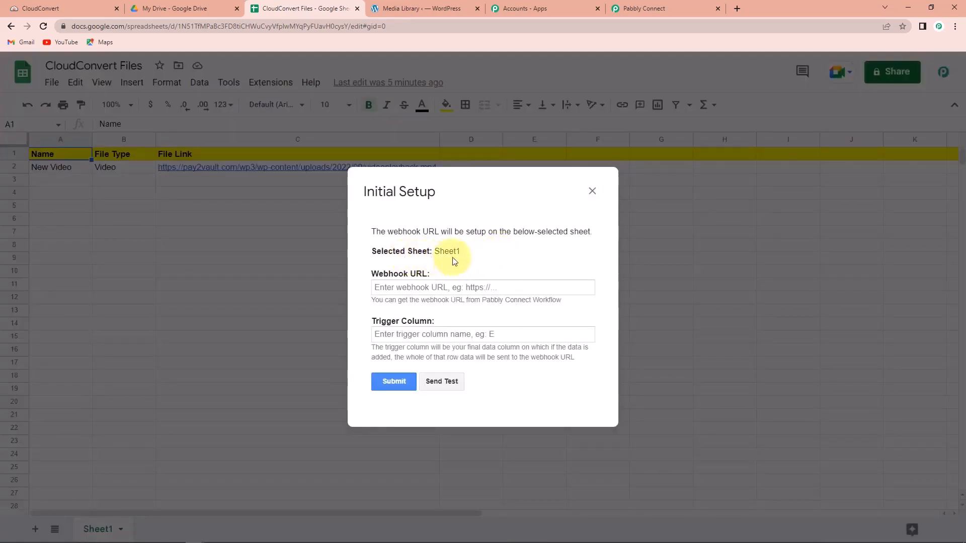
click(444, 287)
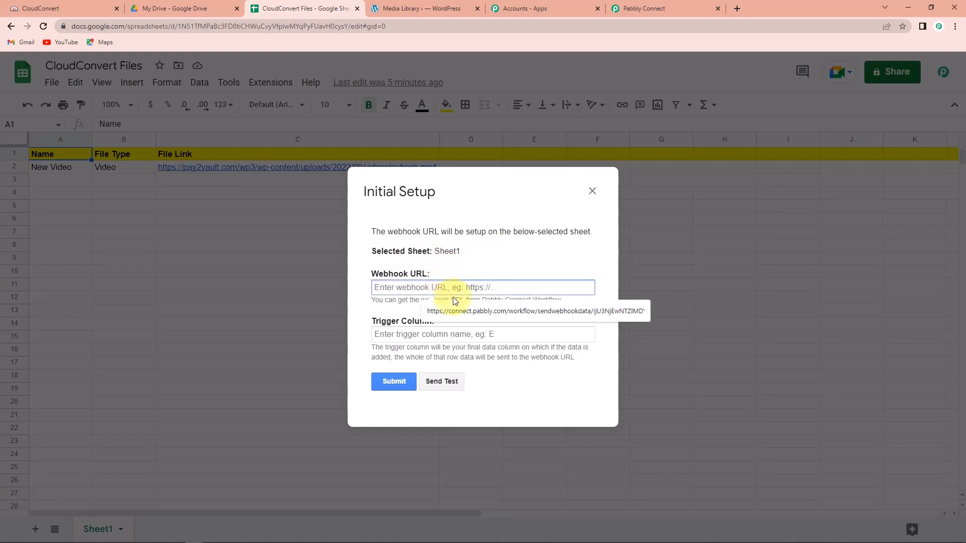
click(644, 9)
click(760, 279)
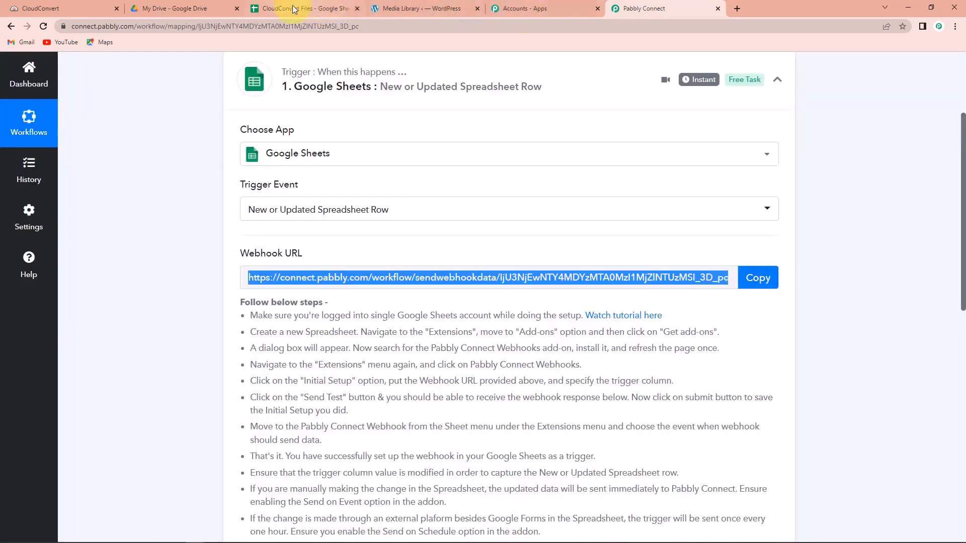
click(294, 9)
key(ctrl+v)
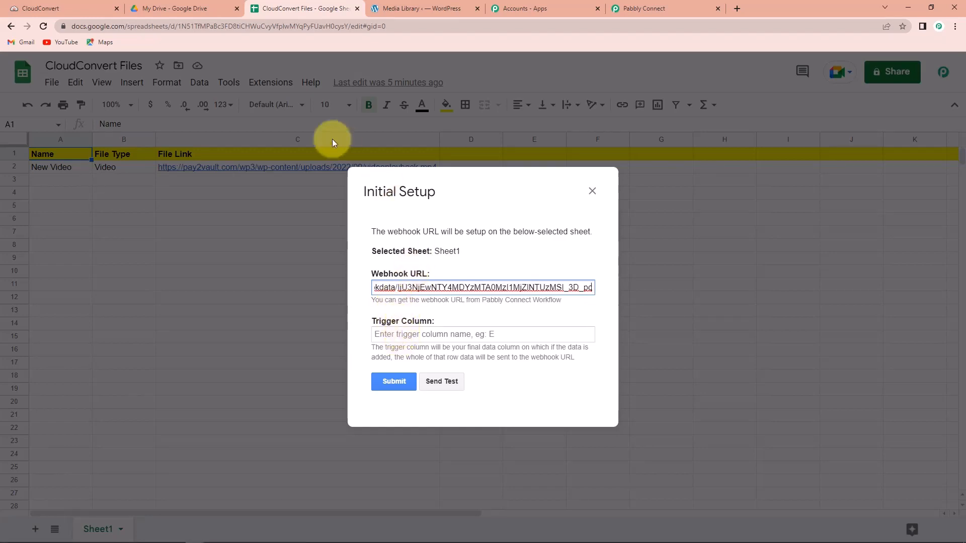
Set the trigger column to C, send a test of the row data and close the Initial Setup.
click(385, 332)
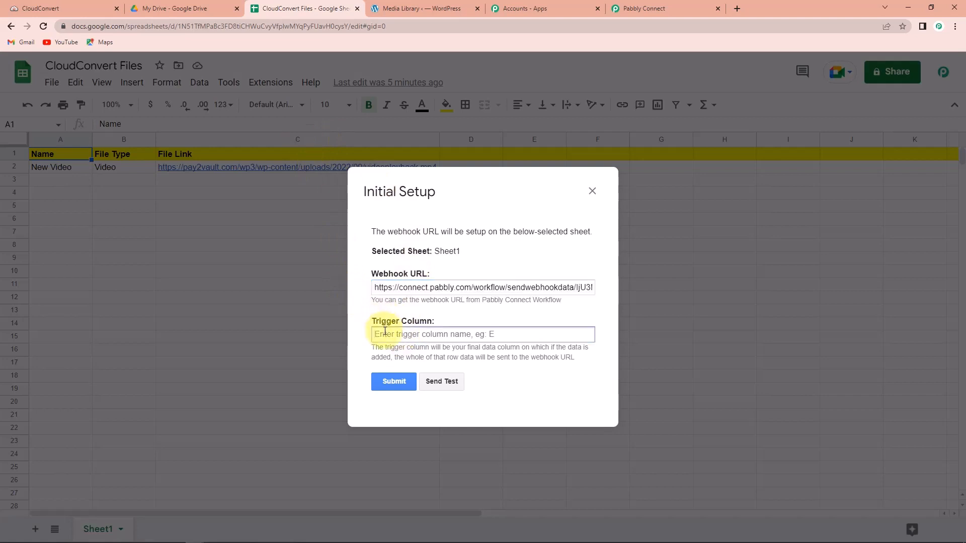
text(C)
click(441, 381)
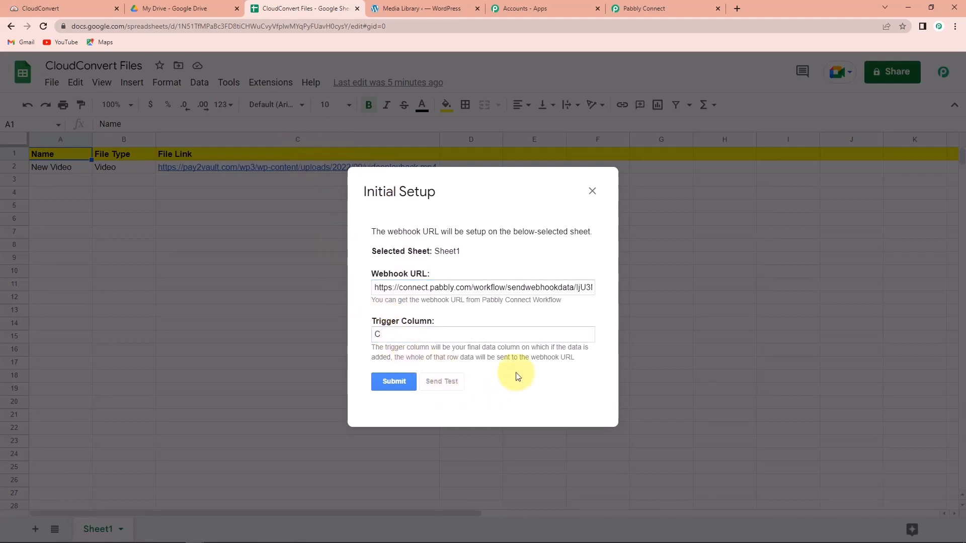
scroll(597, 275, down, 2)
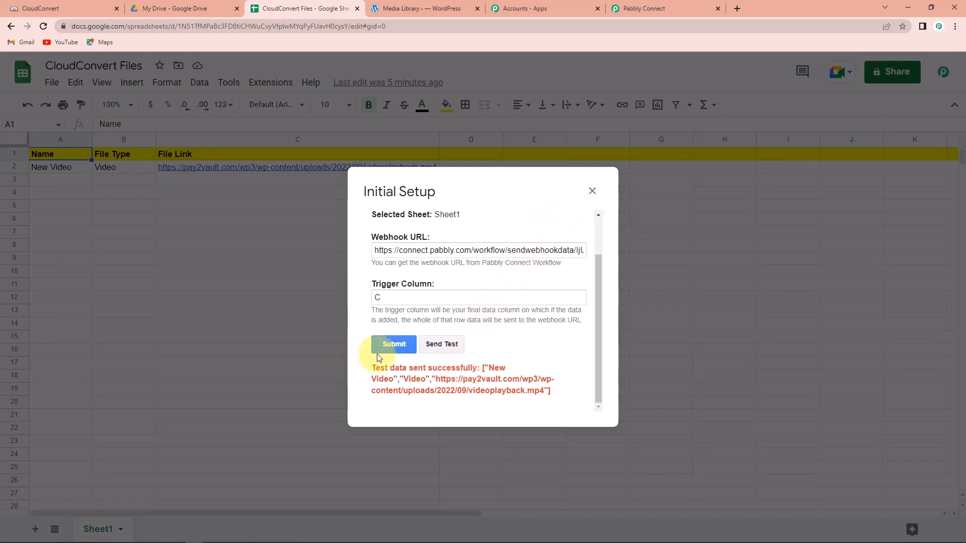
click(592, 191)
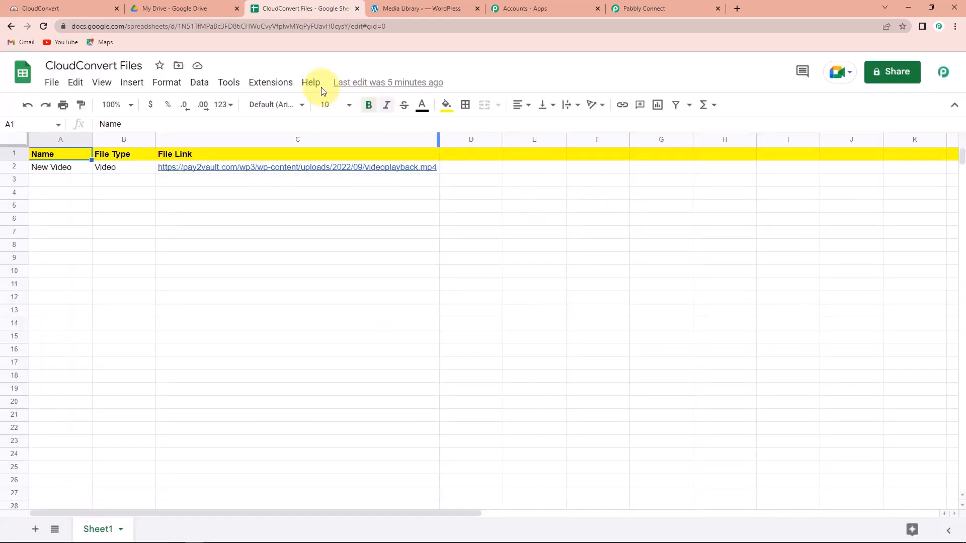
Enable Send On Event for Pabbly Connect Webhooks and submit the add-on's Initial Setup.
click(270, 83)
mouse_move(296, 249)
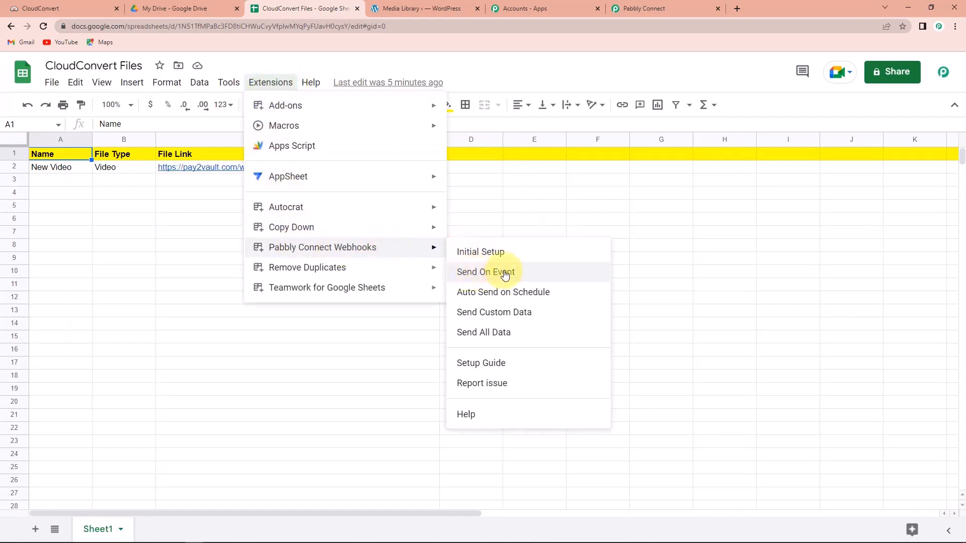
click(473, 273)
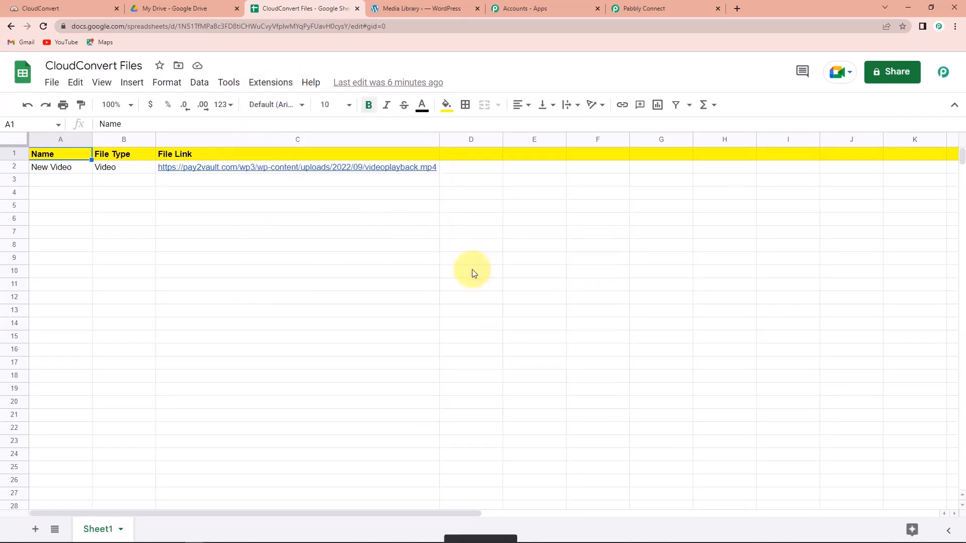
click(272, 83)
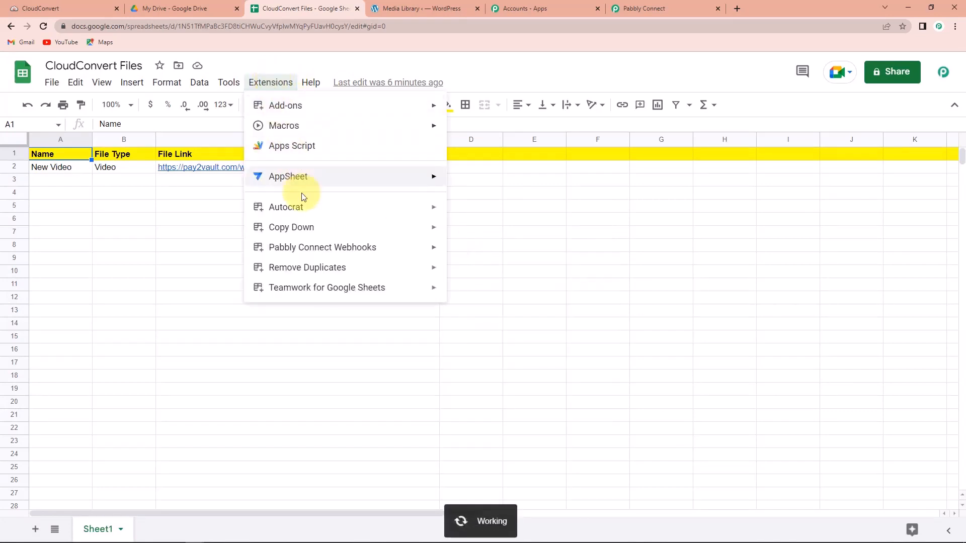
mouse_move(399, 250)
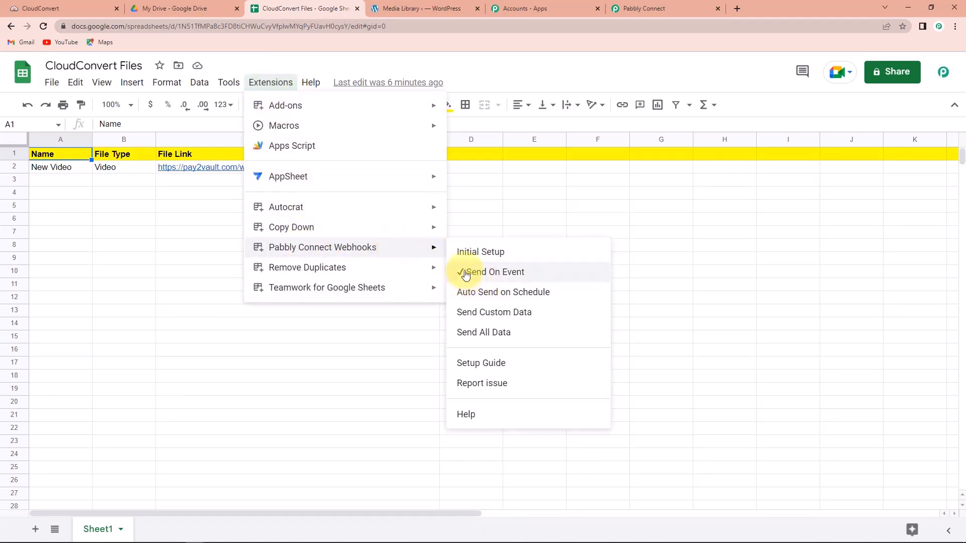
click(474, 251)
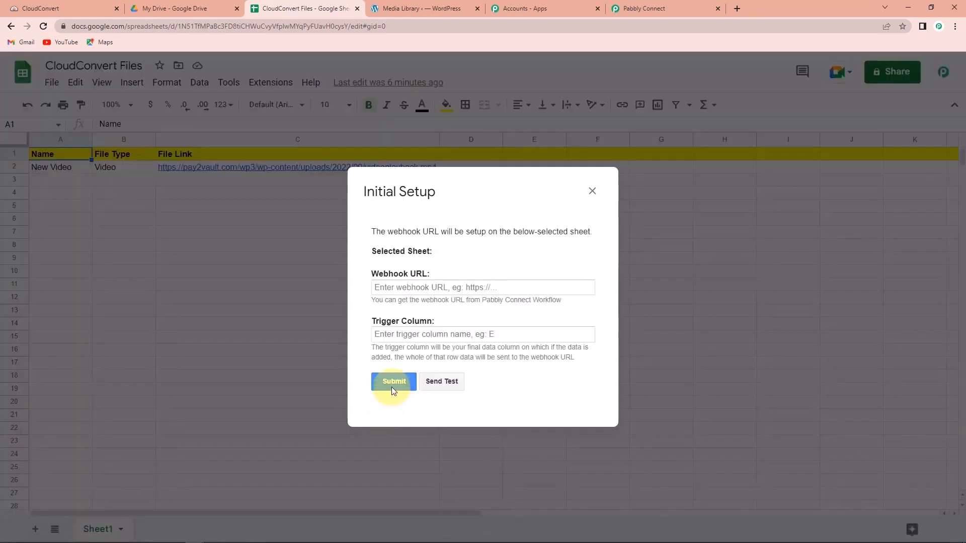
click(393, 388)
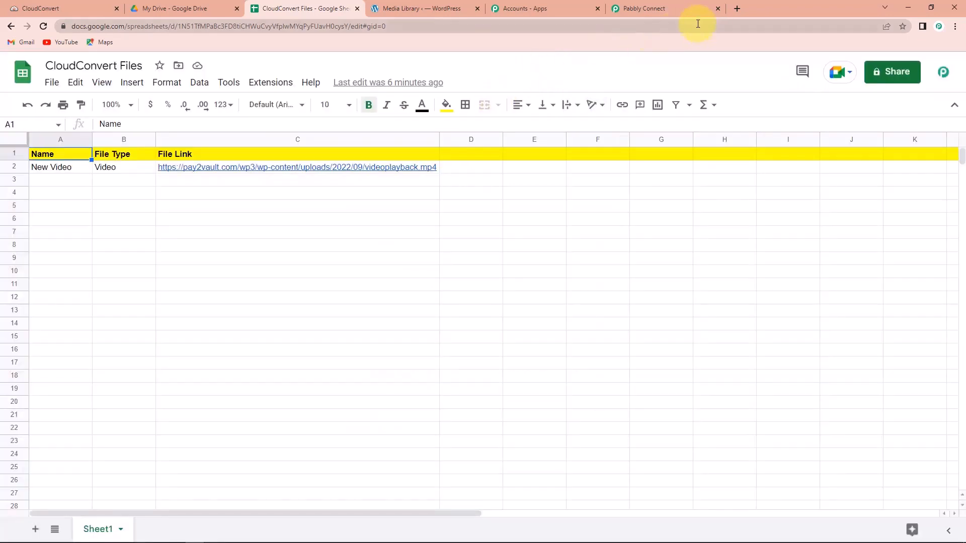
Switch to Pabbly Connect and add a CloudConvert action with the event Convert a File below the Google Sheets trigger.
click(664, 9)
scroll(606, 325, down, 10)
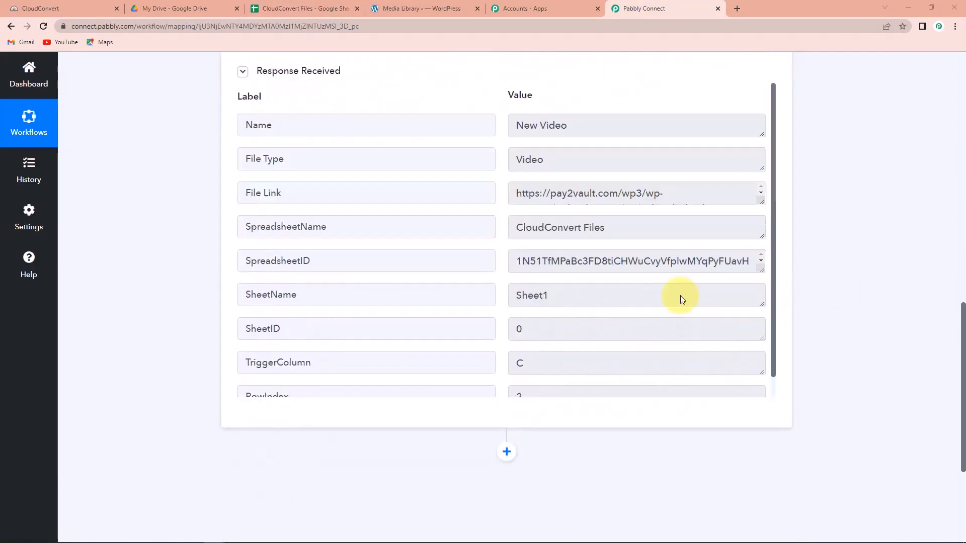
scroll(297, 144, up, 1)
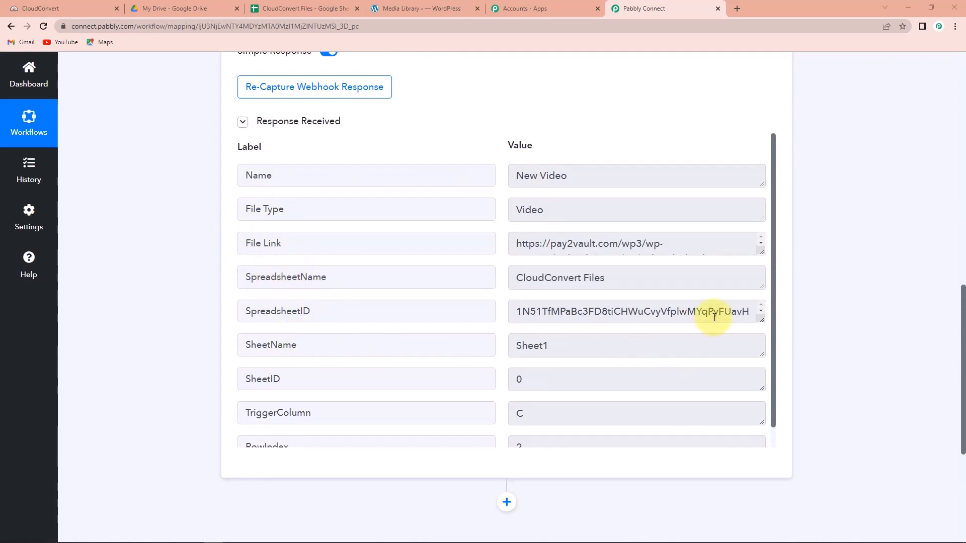
scroll(831, 299, down, 3)
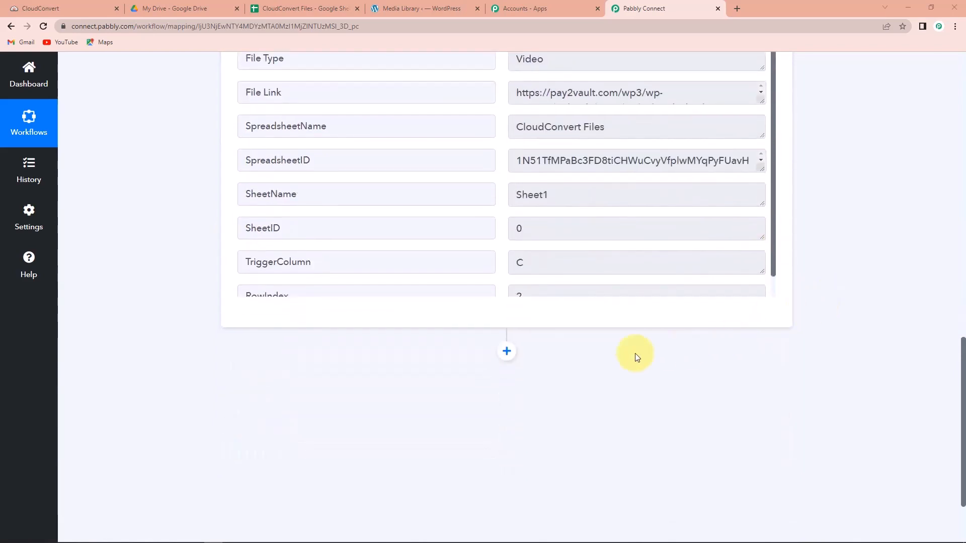
click(509, 352)
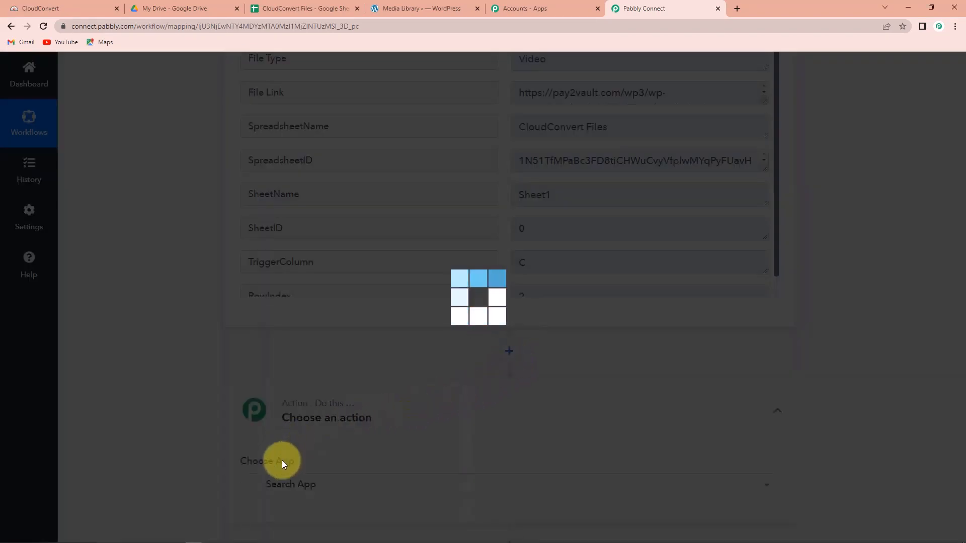
scroll(327, 450, down, 3)
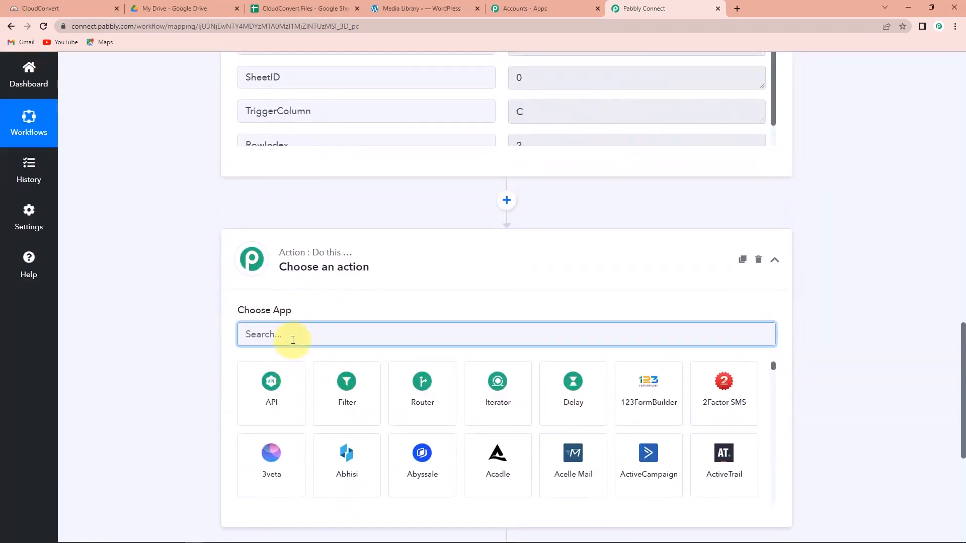
text(cloud)
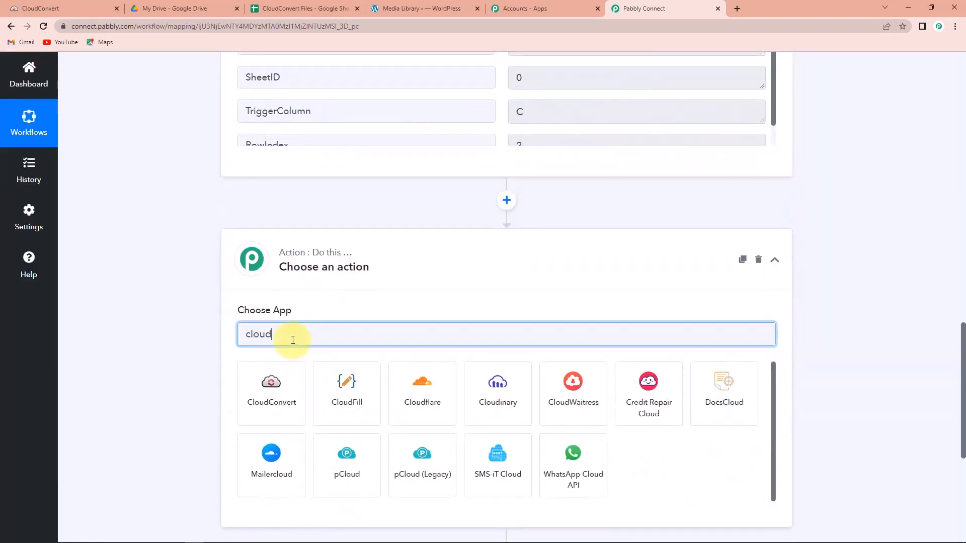
click(278, 388)
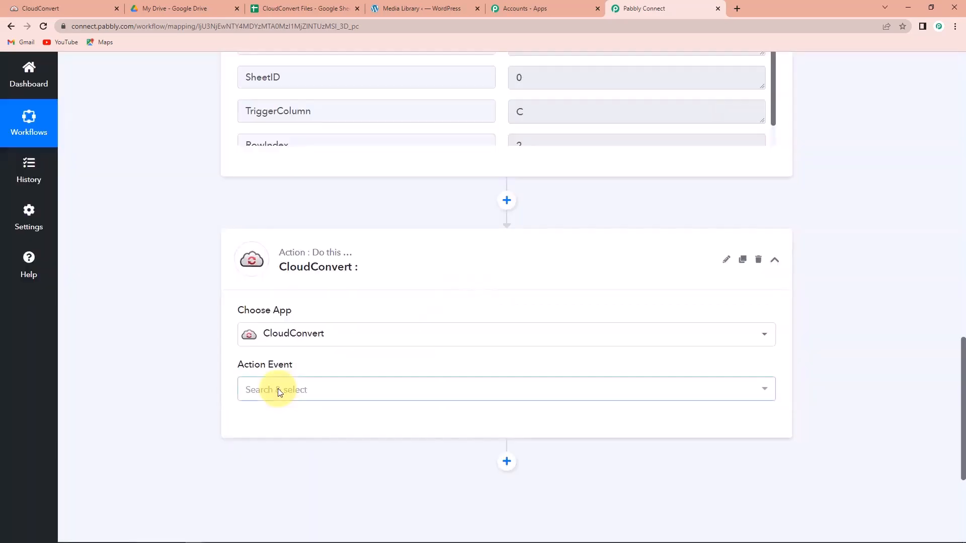
click(277, 389)
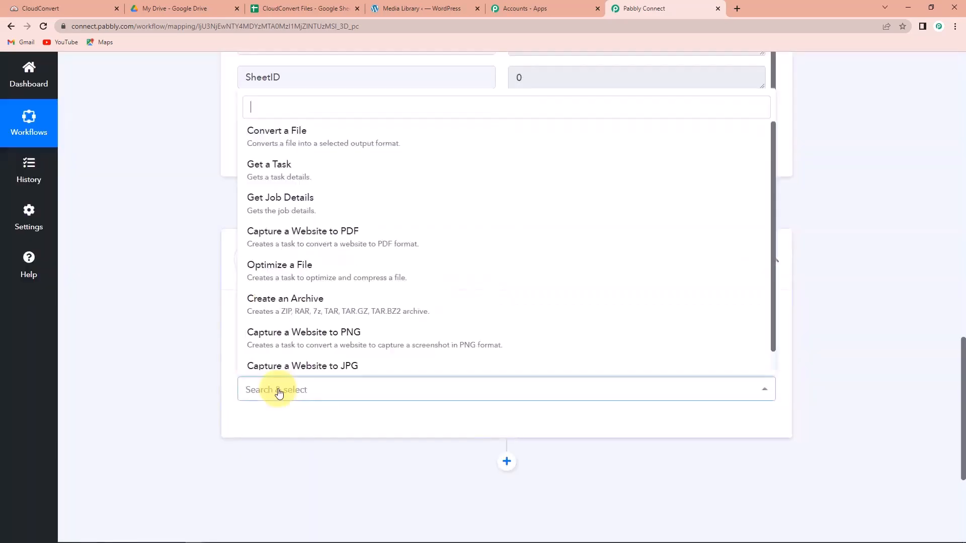
click(299, 140)
Connect the Convert a File action to the CloudConvert account through a new connection.
click(276, 430)
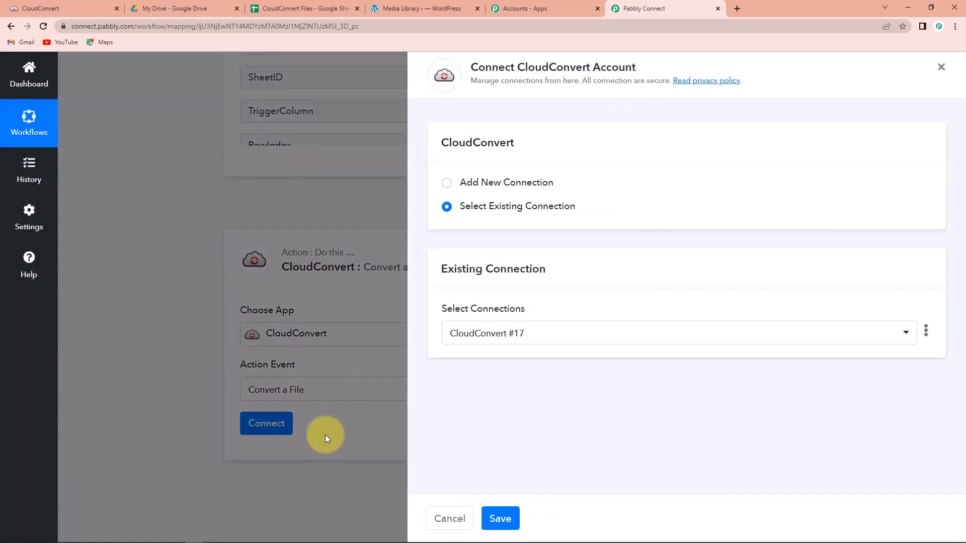
click(446, 183)
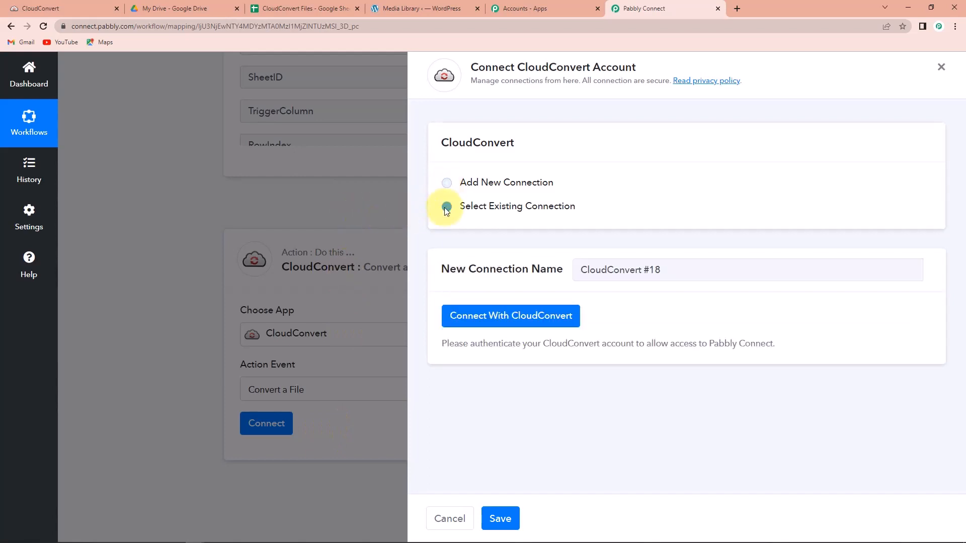
click(459, 321)
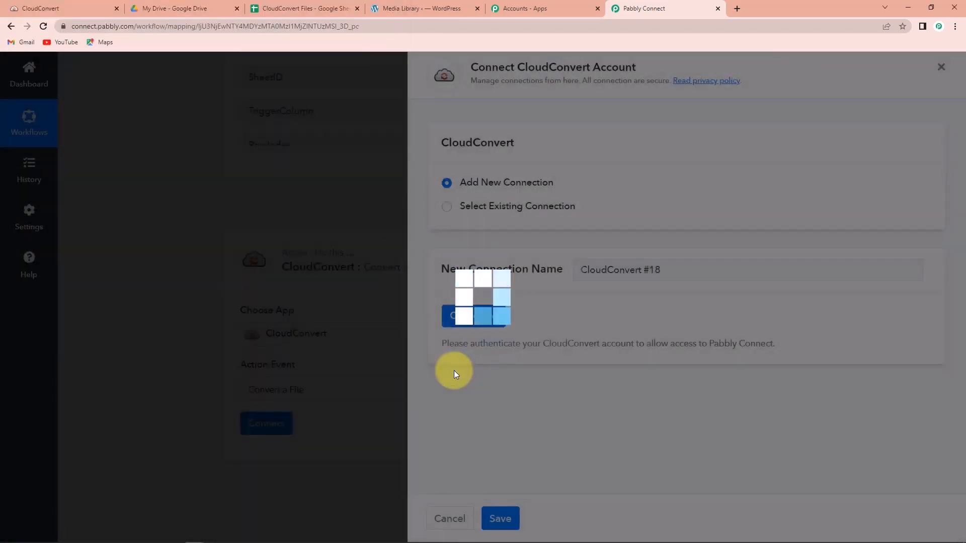
scroll(453, 373, down, 6)
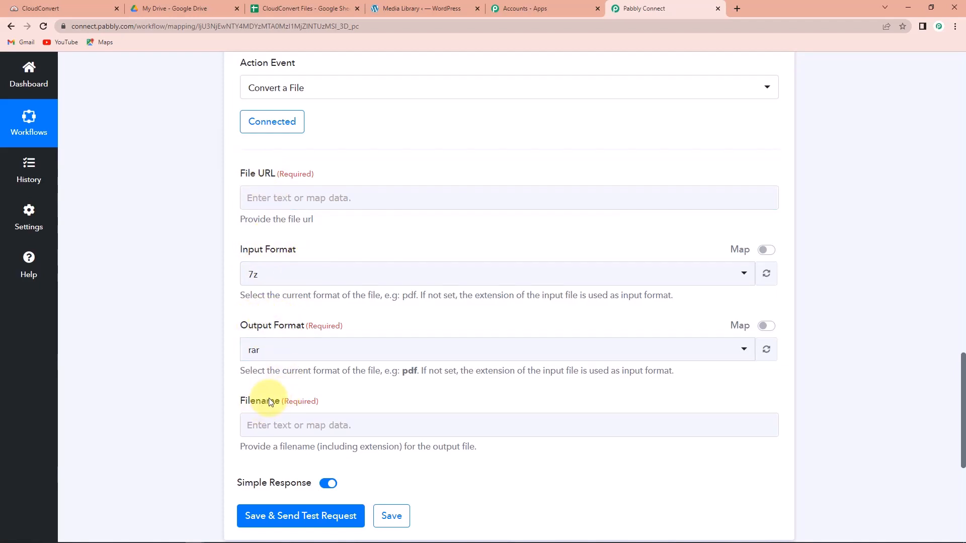
Map the Convert a File action's File URL to the File Link value from the Google Sheets trigger.
click(266, 199)
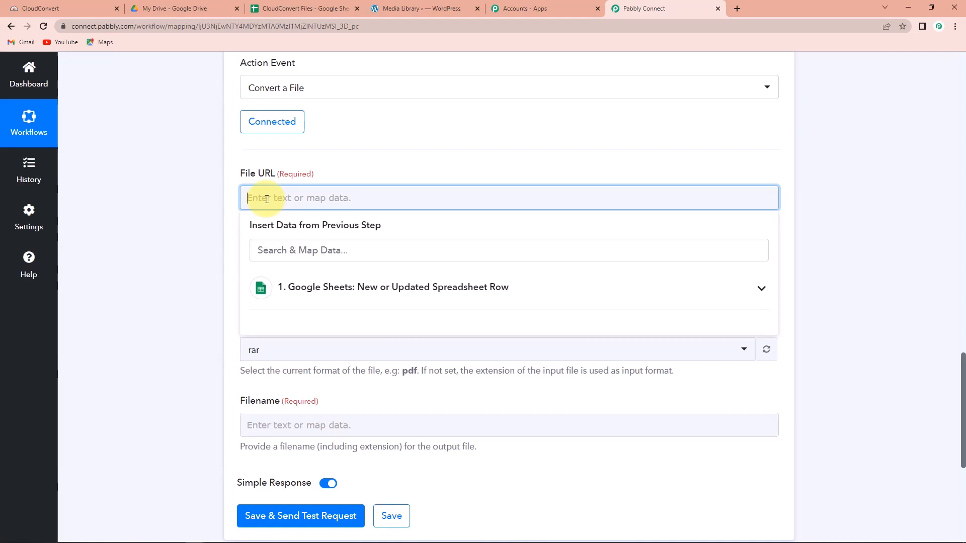
click(311, 287)
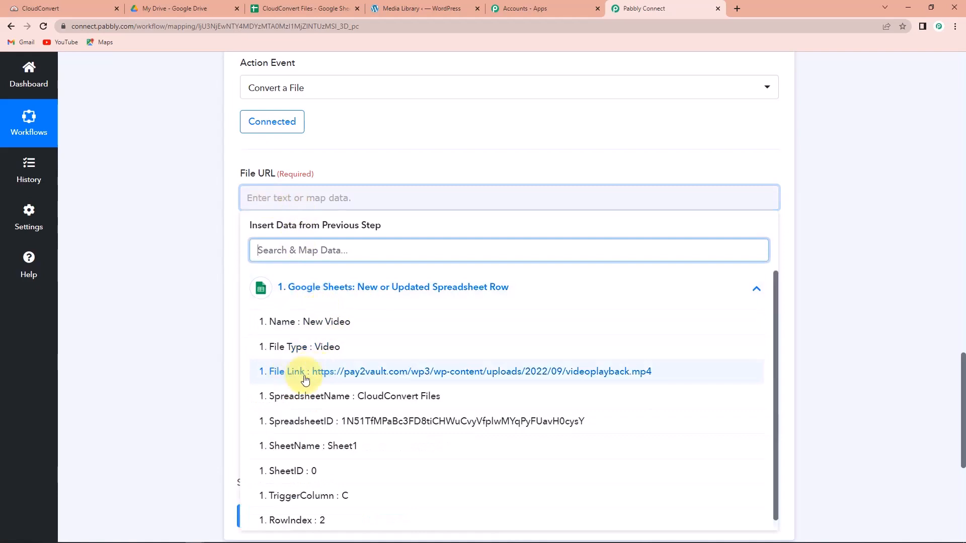
click(343, 376)
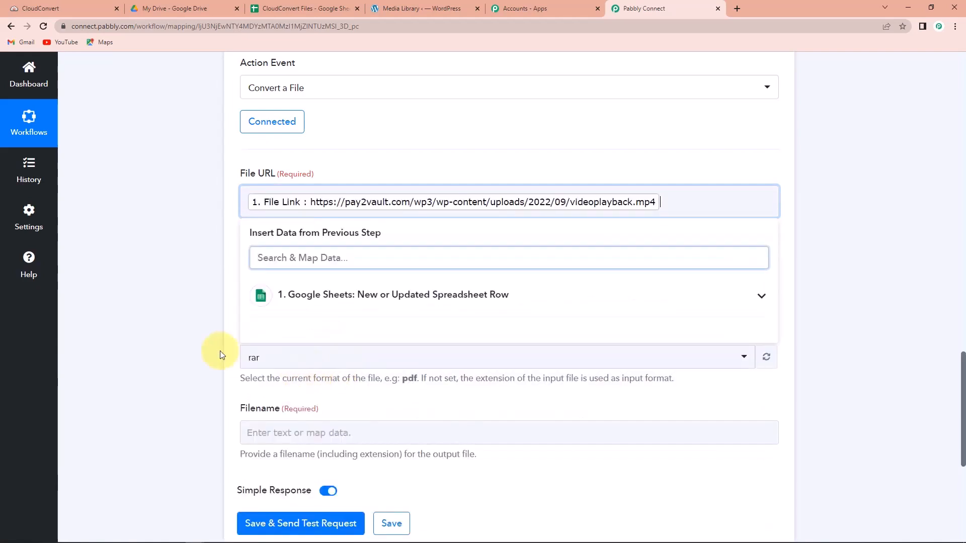
click(191, 314)
Set the conversion's Input Format to mp4 and its Output Format to mp3.
scroll(217, 271, down, 2)
click(271, 183)
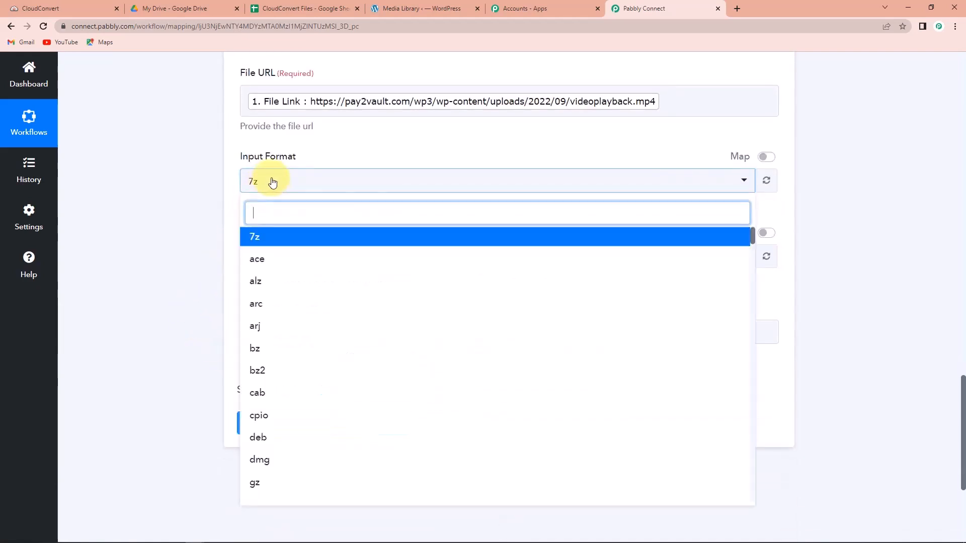
text(mp4)
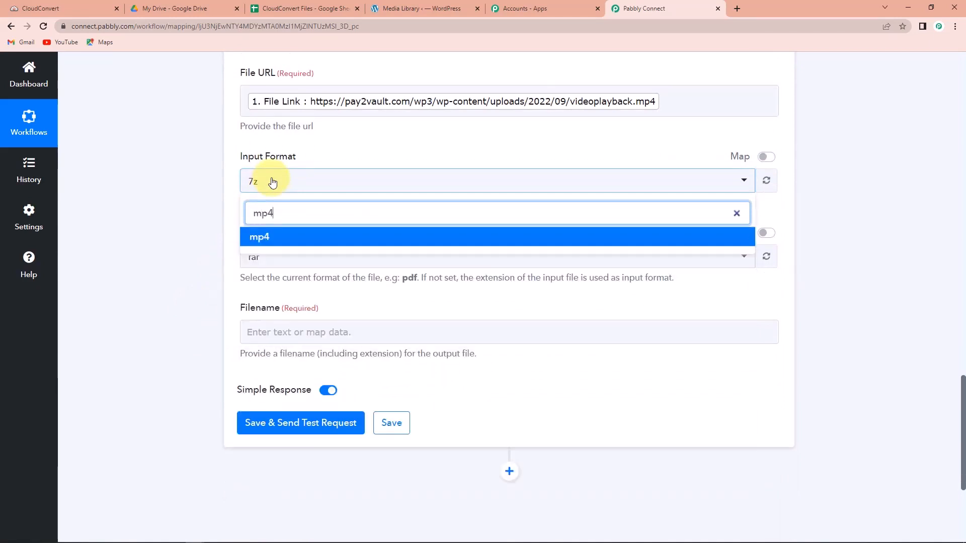
click(276, 241)
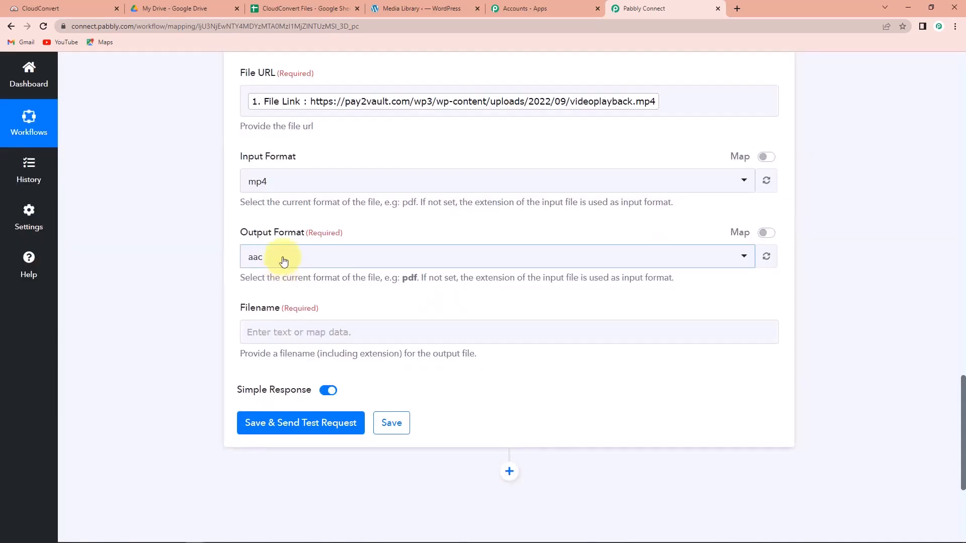
click(283, 260)
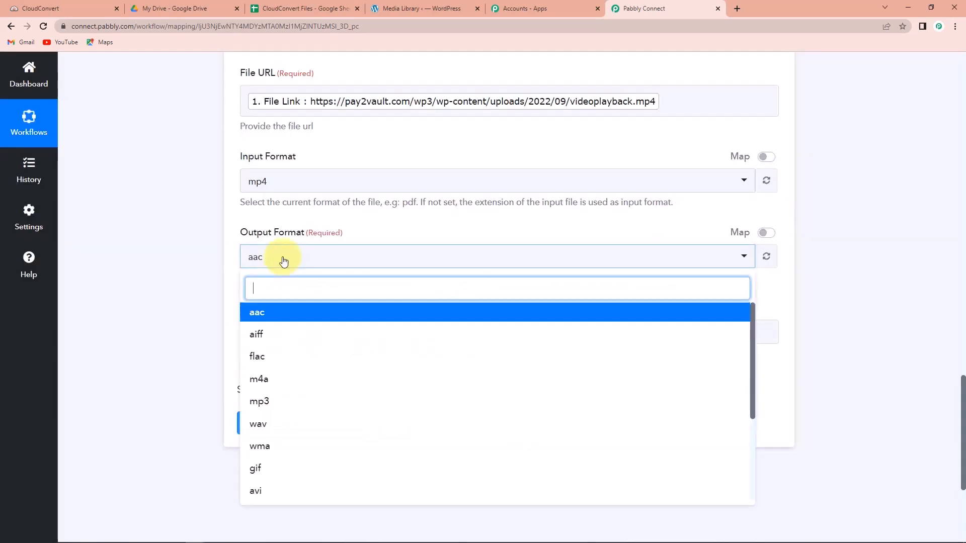
text(mp)
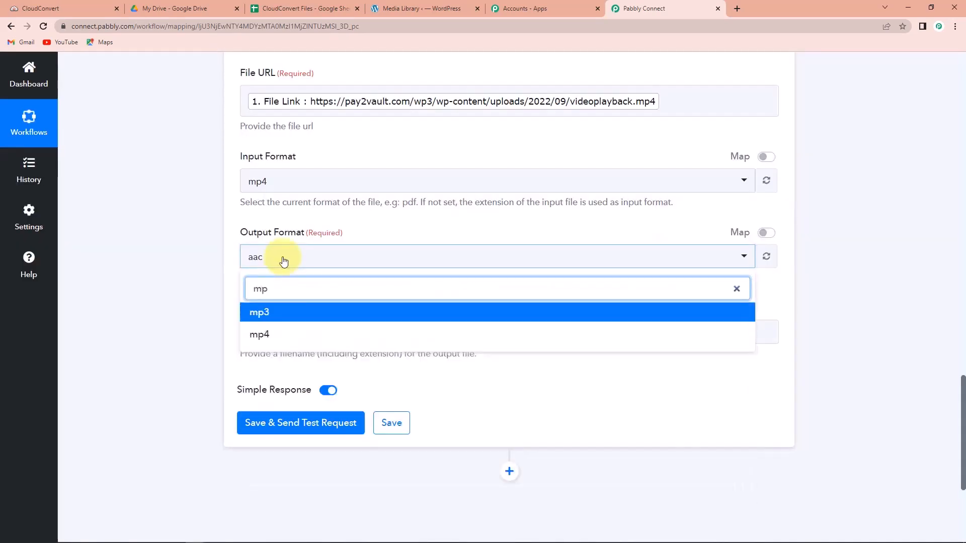
click(256, 314)
Fill in the output Filename with the Name value mapped from the Google Sheets trigger, followed by .mp4.
scroll(242, 309, down, 2)
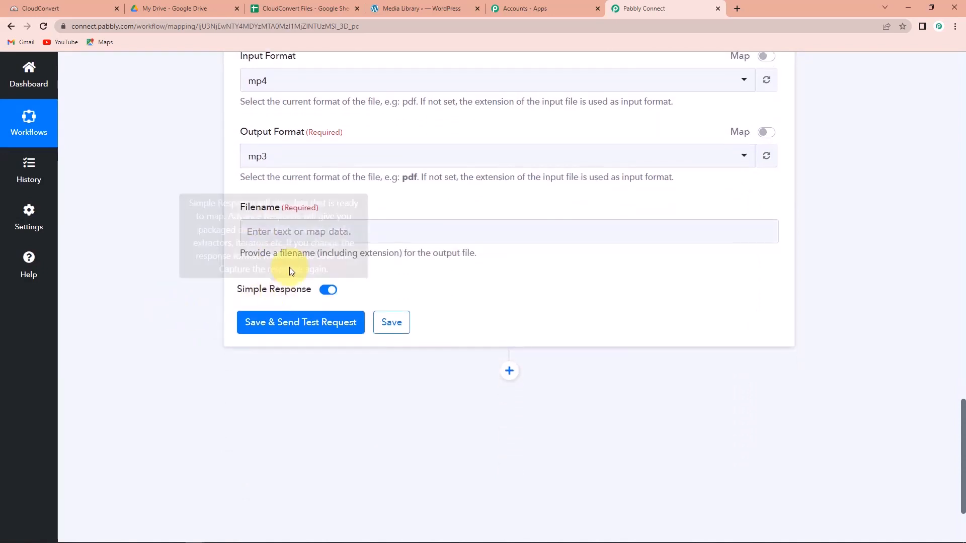
click(295, 231)
click(316, 316)
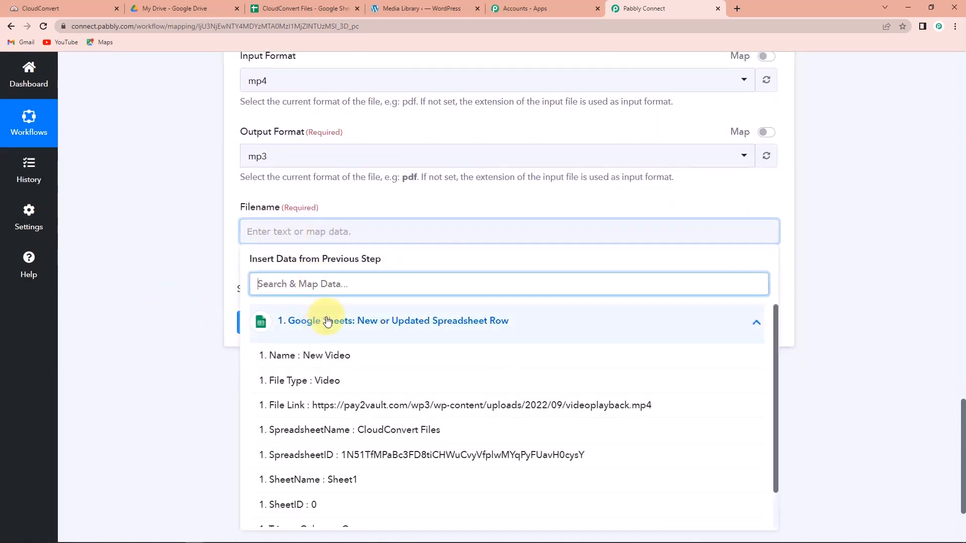
click(297, 360)
click(180, 265)
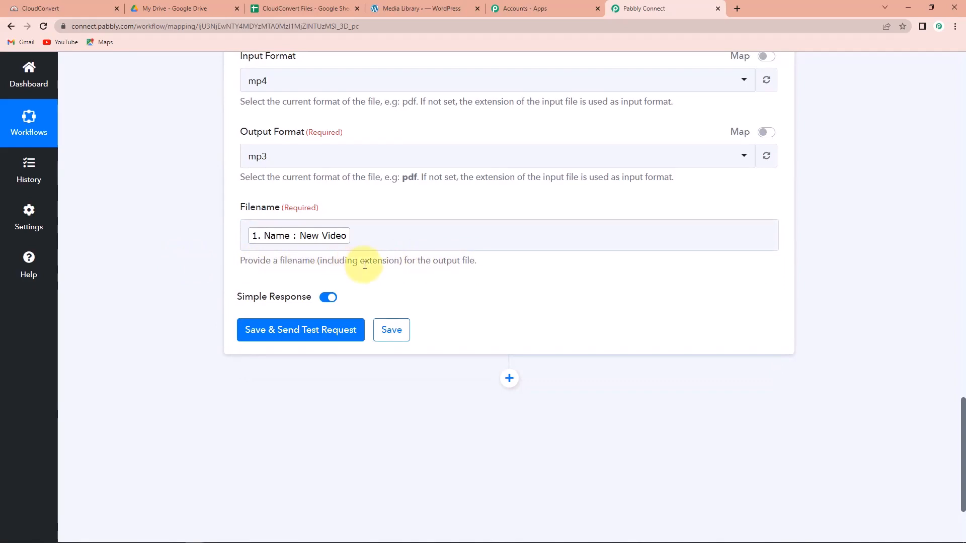
click(368, 239)
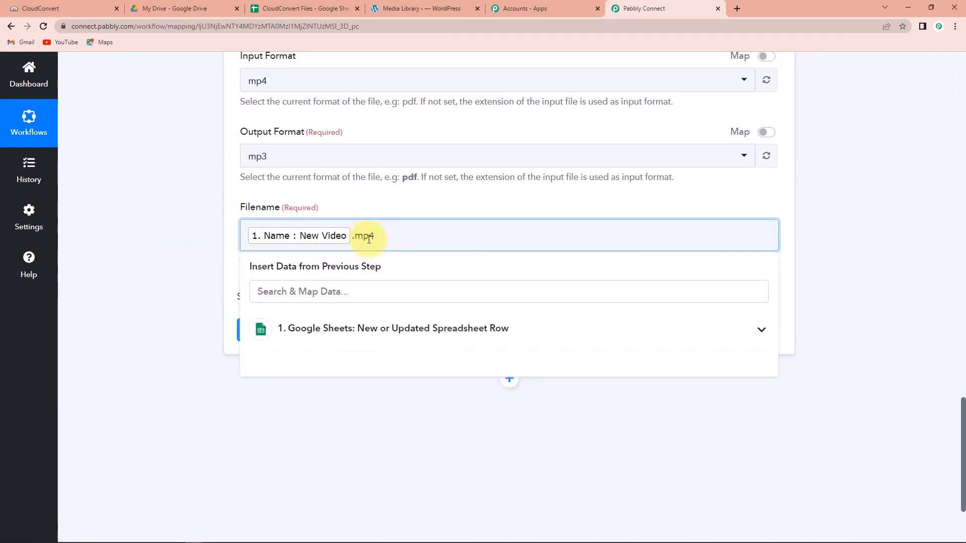
text(.mp4)
click(117, 255)
Save the Convert a File action with a test request and examine the task details in its response.
click(295, 329)
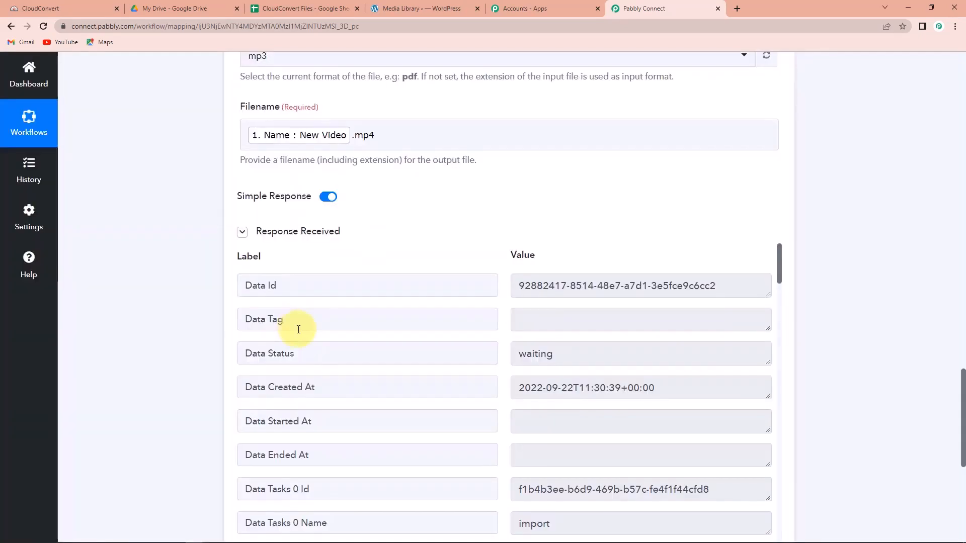
scroll(897, 336, down, 2)
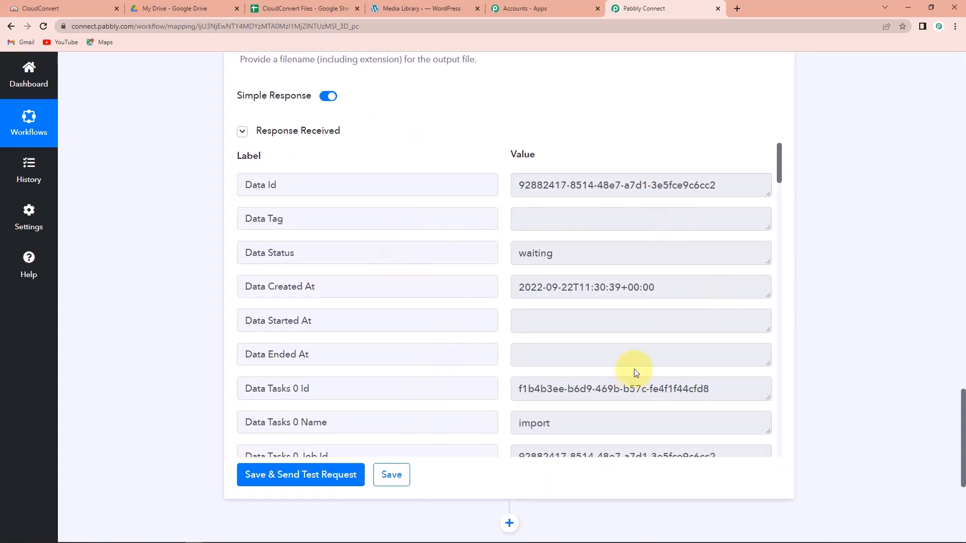
scroll(636, 374, down, 6)
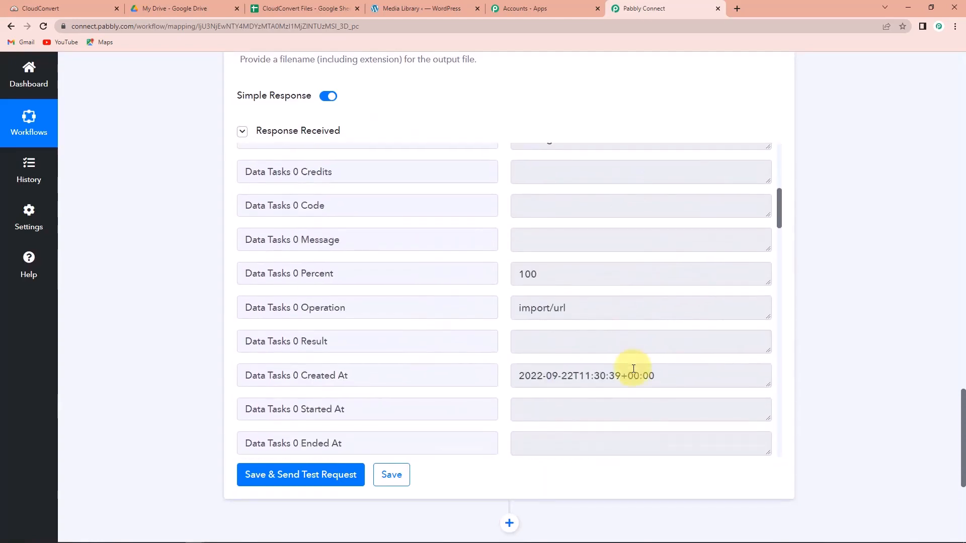
scroll(633, 368, down, 5)
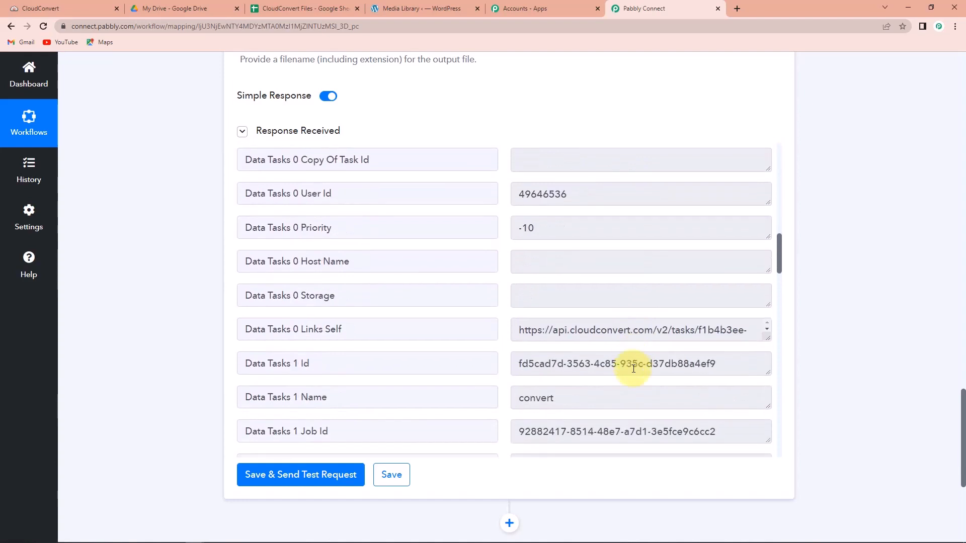
scroll(634, 369, down, 1)
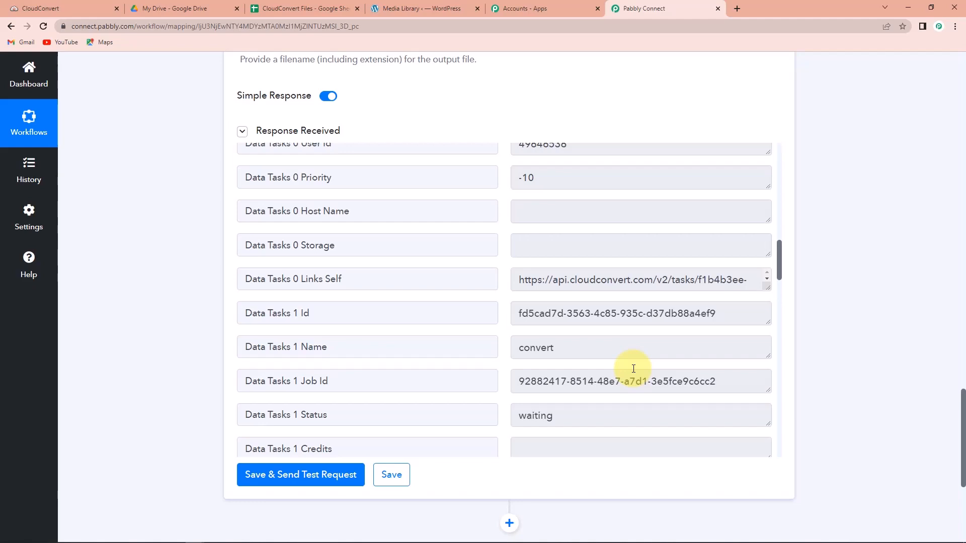
scroll(633, 369, down, 1)
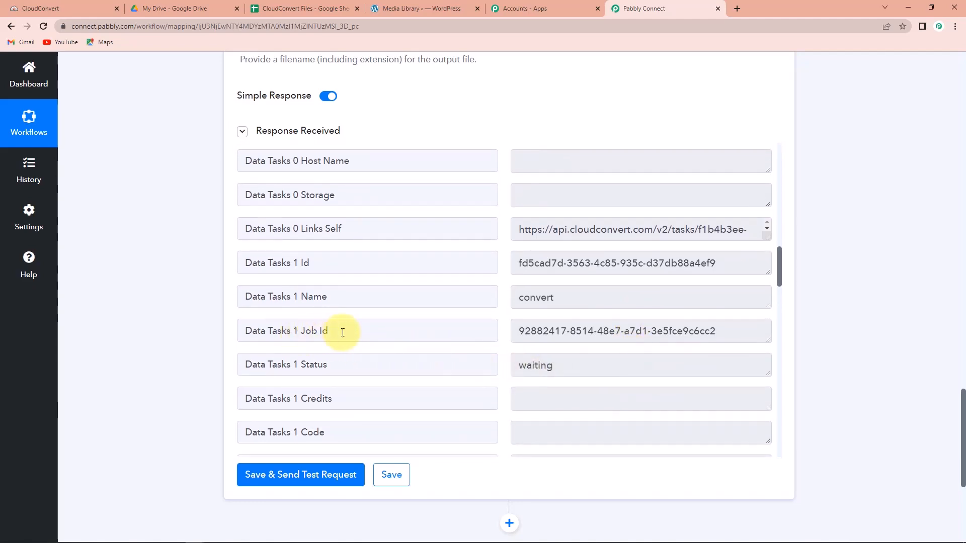
Add a CloudConvert action with the event Get Job Details and connect it through the existing connection CloudConvert #18.
scroll(850, 308, down, 4)
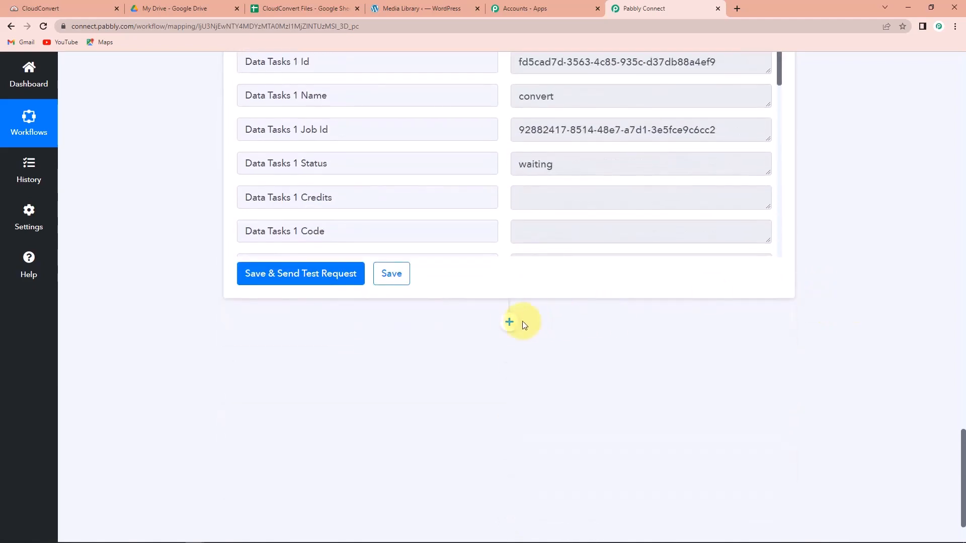
click(509, 322)
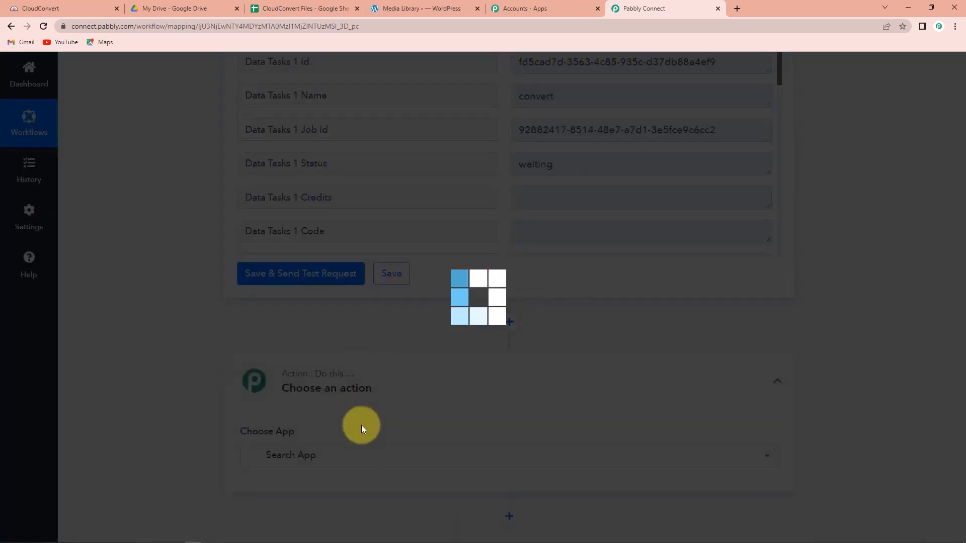
text(cloud)
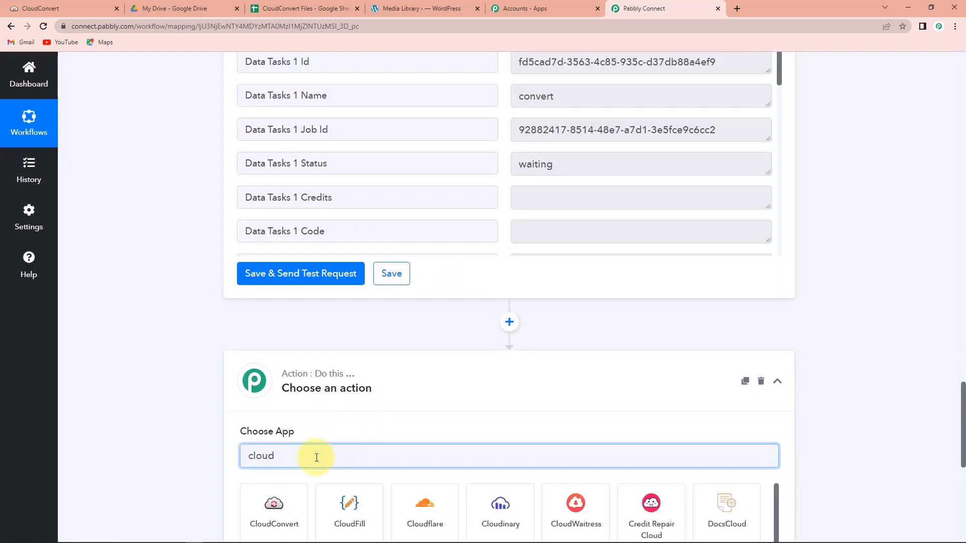
click(292, 492)
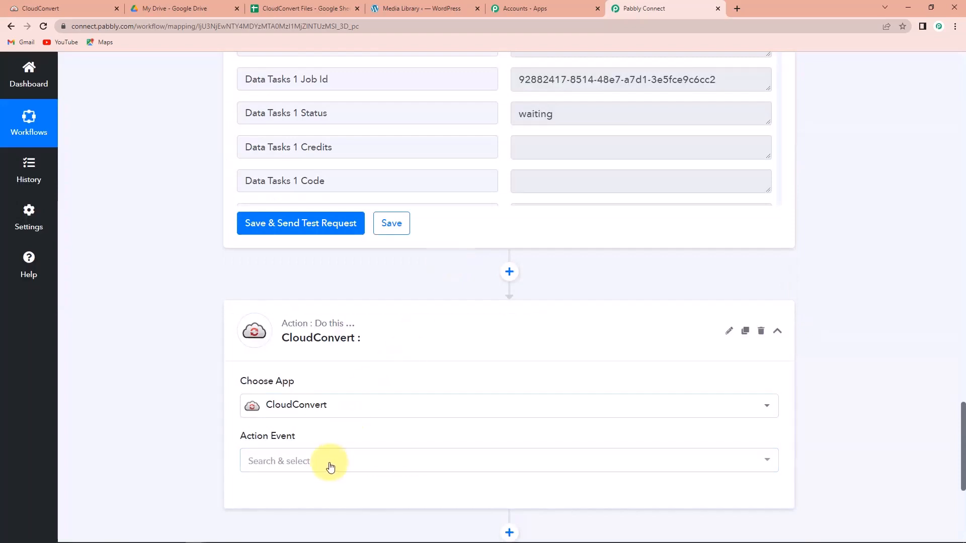
click(327, 462)
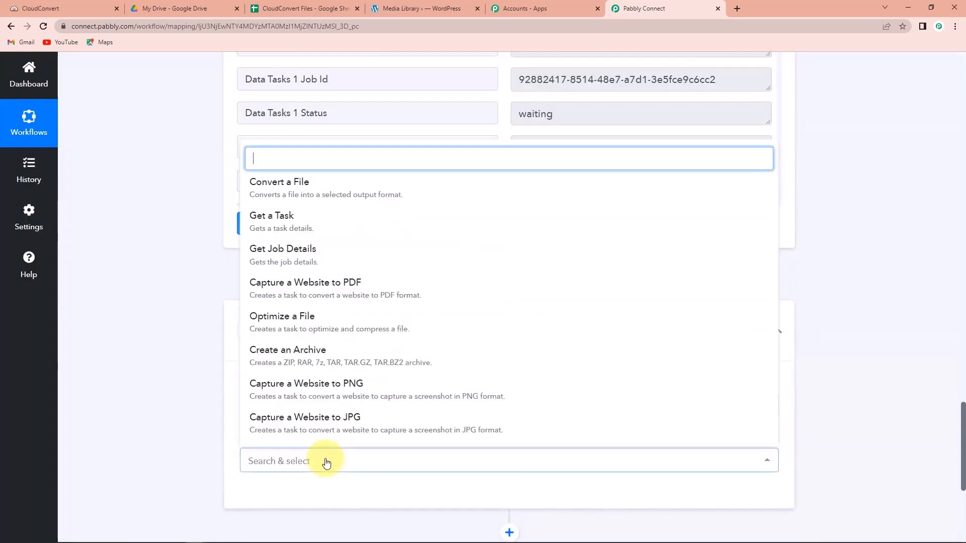
click(300, 256)
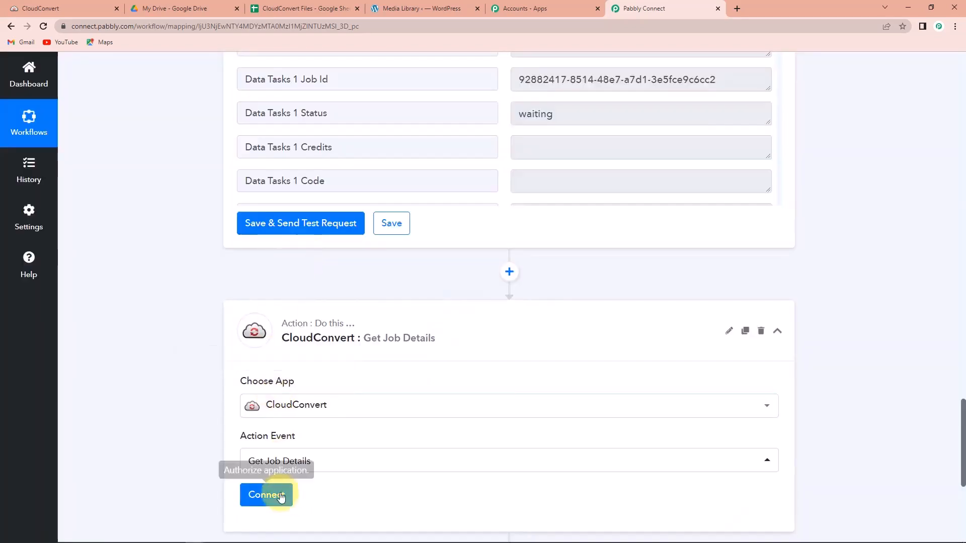
click(281, 497)
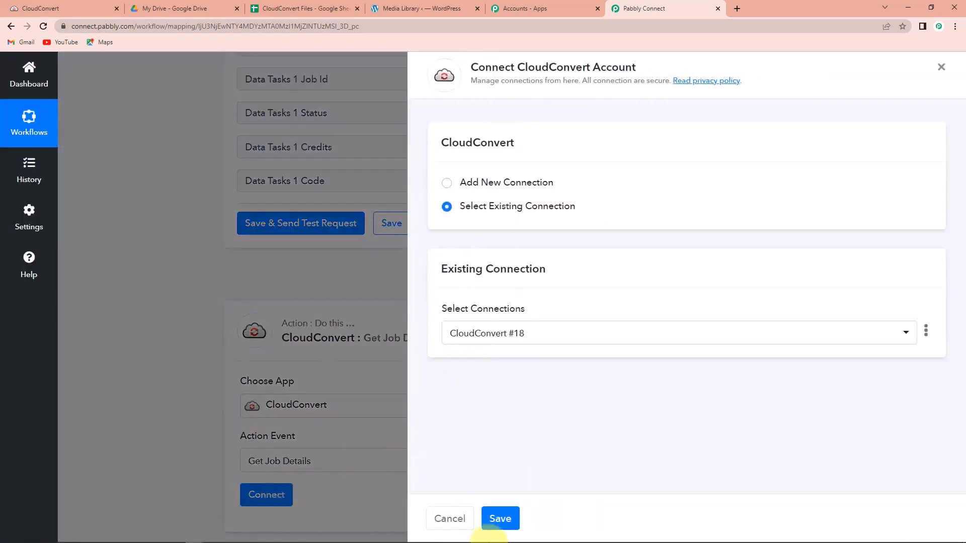
click(500, 519)
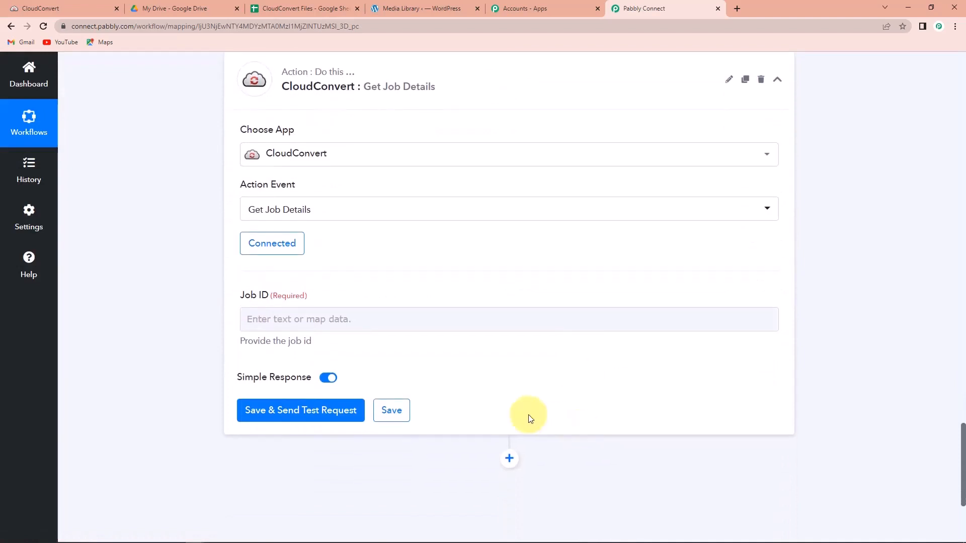
Map the Job ID of Get Job Details to the Data Tasks 1 Job Id value from the Convert a File step.
click(285, 316)
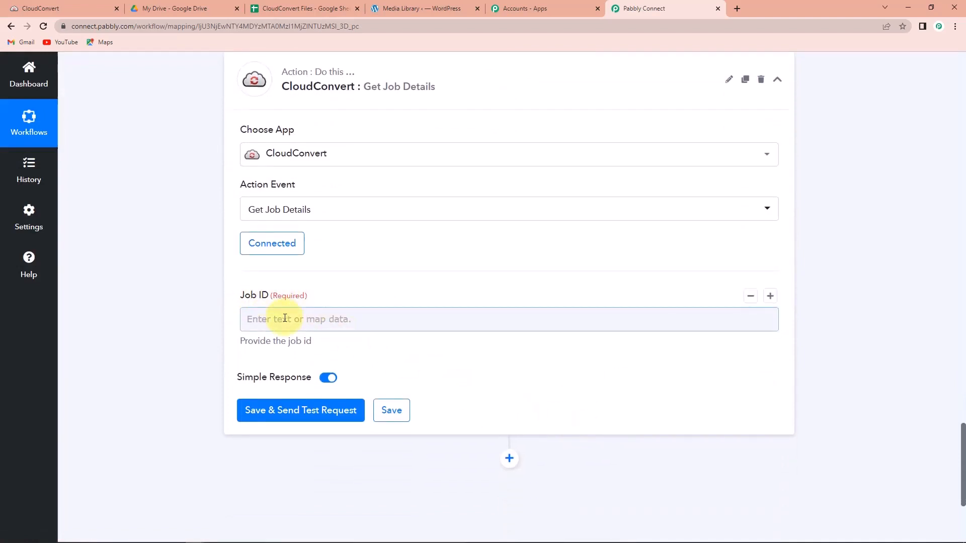
click(286, 318)
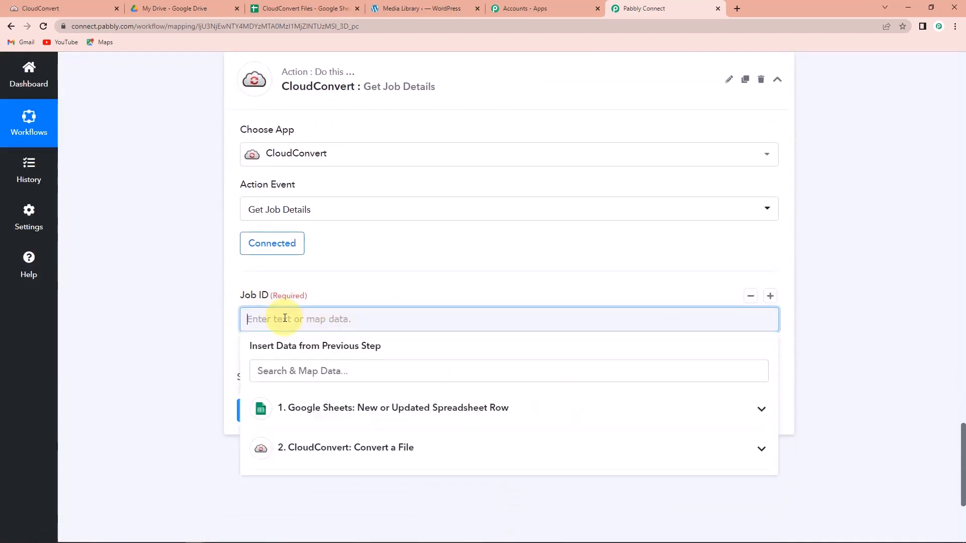
click(355, 453)
scroll(496, 483, down, 4)
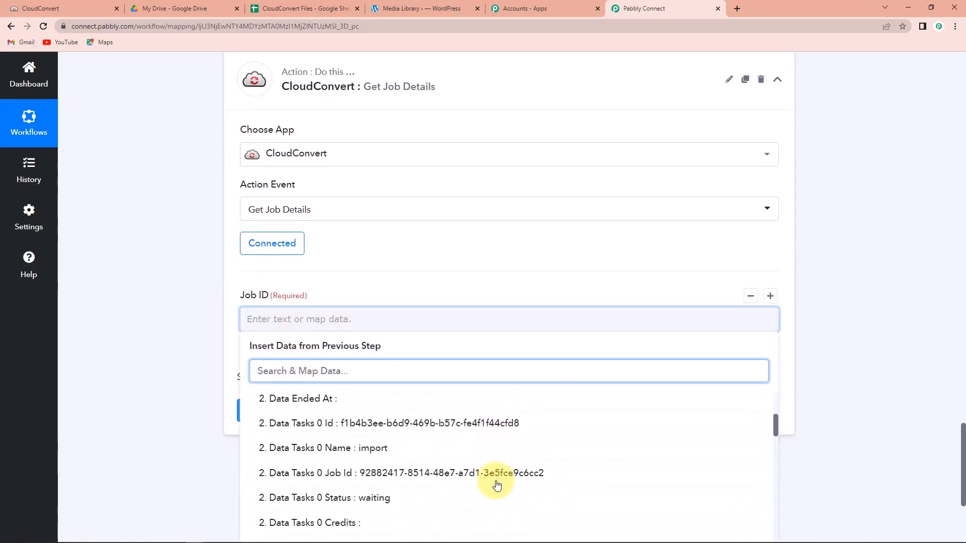
scroll(497, 484, down, 7)
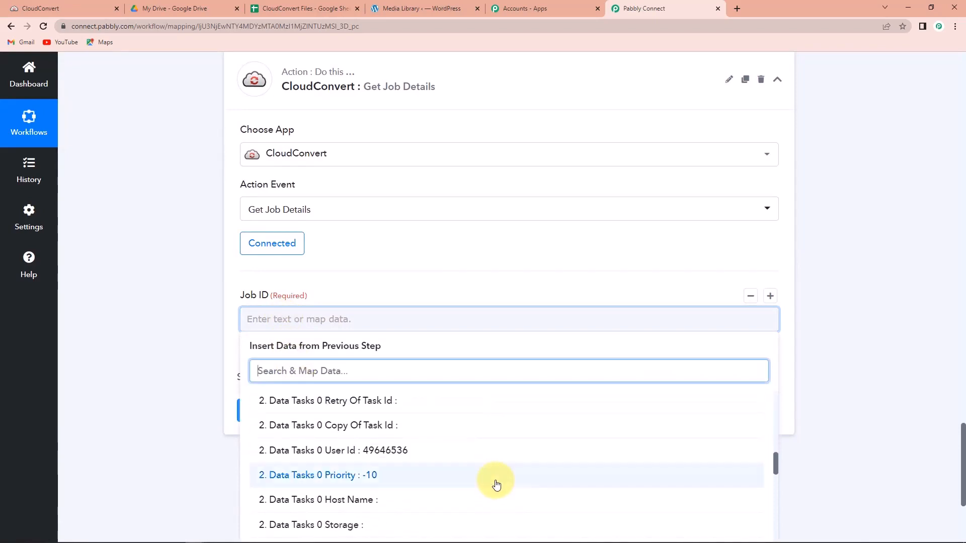
scroll(496, 484, down, 3)
scroll(461, 470, up, 2)
scroll(456, 476, down, 2)
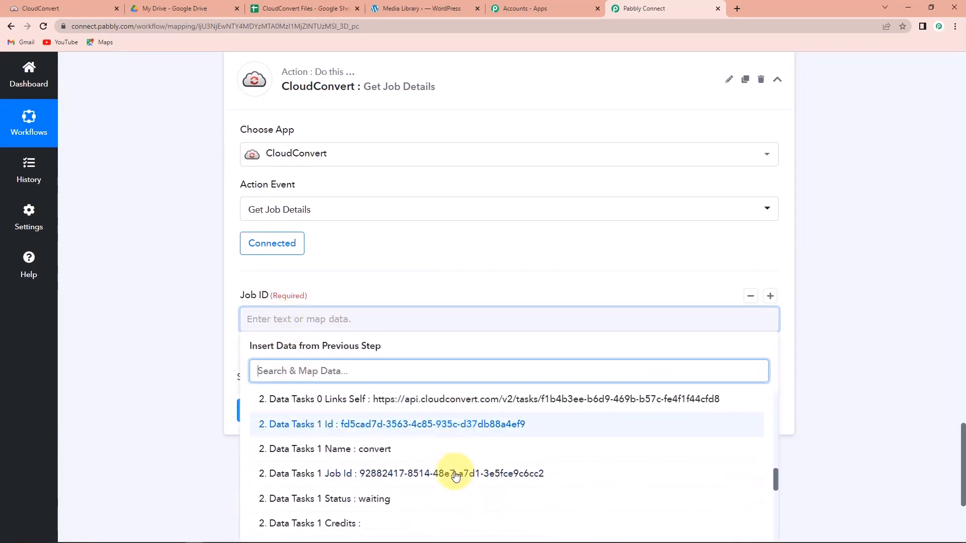
click(410, 474)
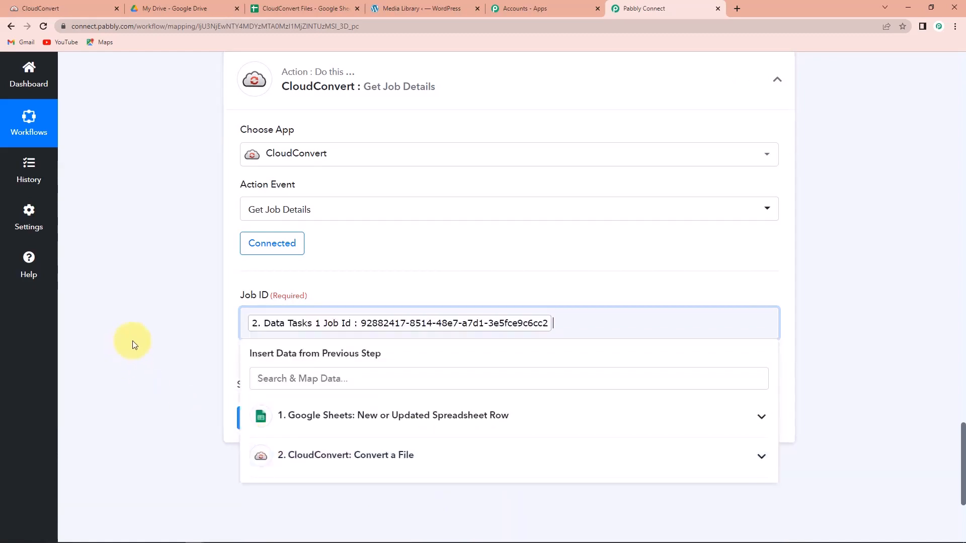
click(136, 347)
Save the Get Job Details action with a test request and examine the job status in its response.
scroll(138, 352, down, 1)
click(260, 376)
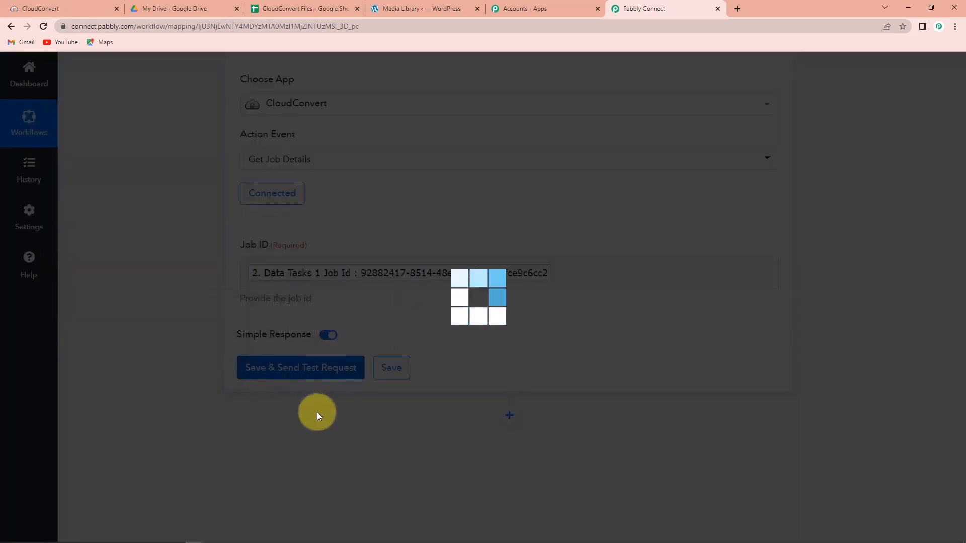
scroll(850, 361, down, 5)
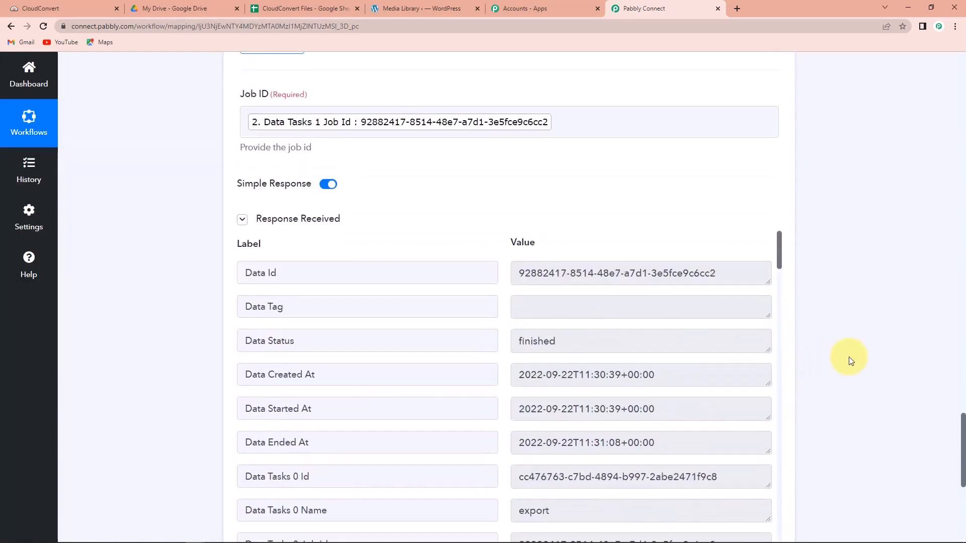
scroll(704, 347, up, 2)
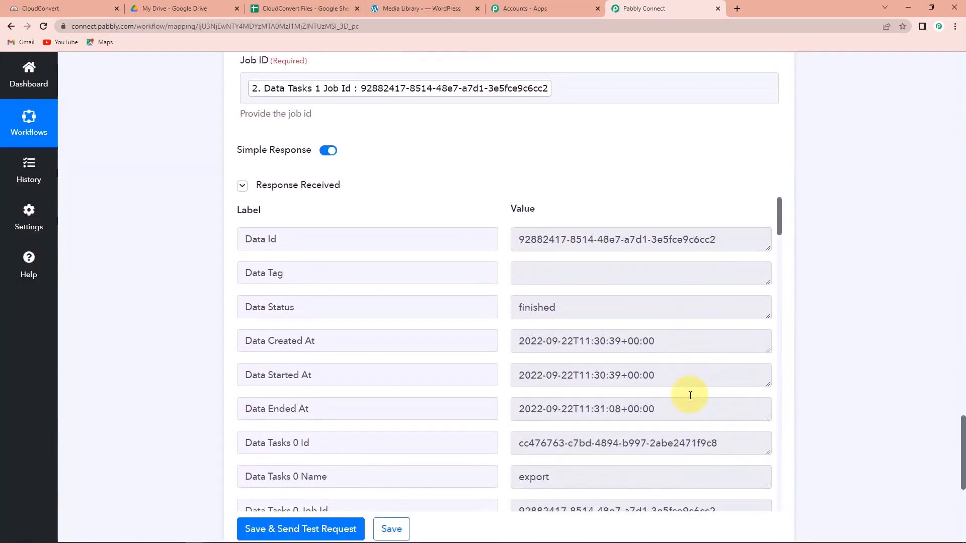
Add a Google Drive action after Get Job Details with the action event Upload a File.
scroll(689, 393, down, 10)
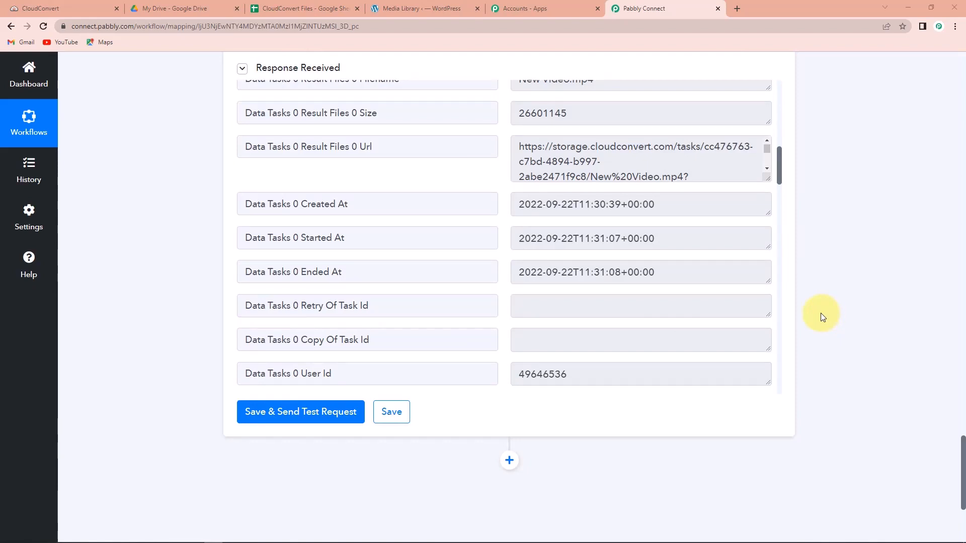
scroll(820, 313, down, 5)
click(509, 258)
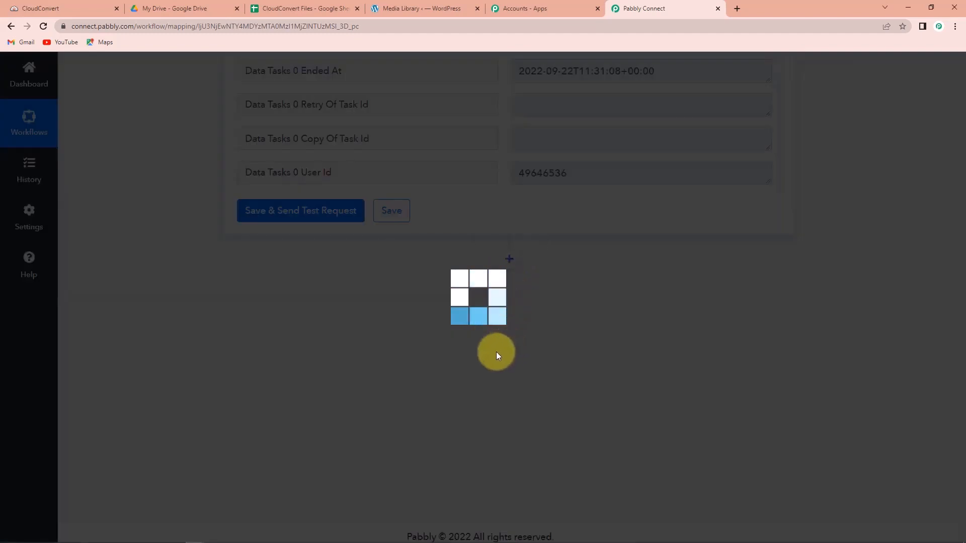
click(349, 394)
text(go)
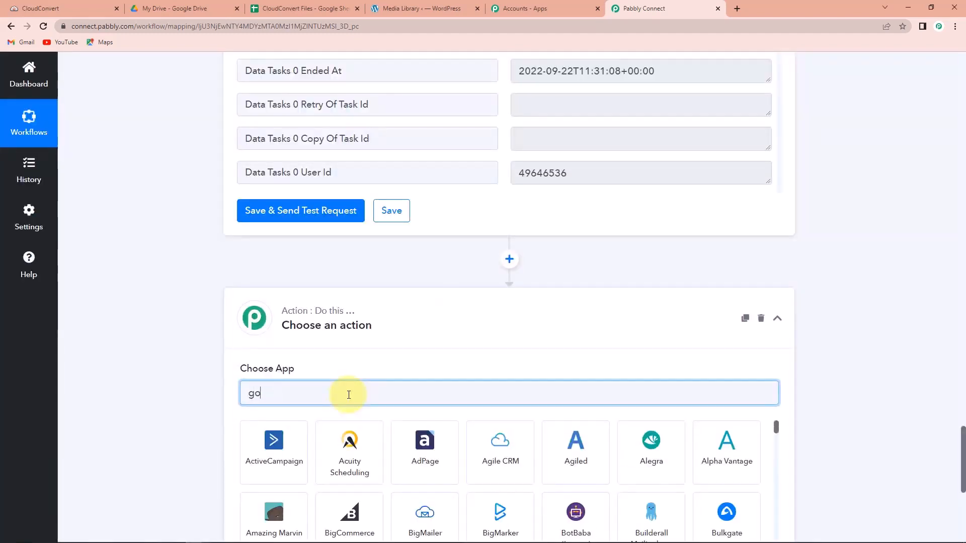
text(ogle dr)
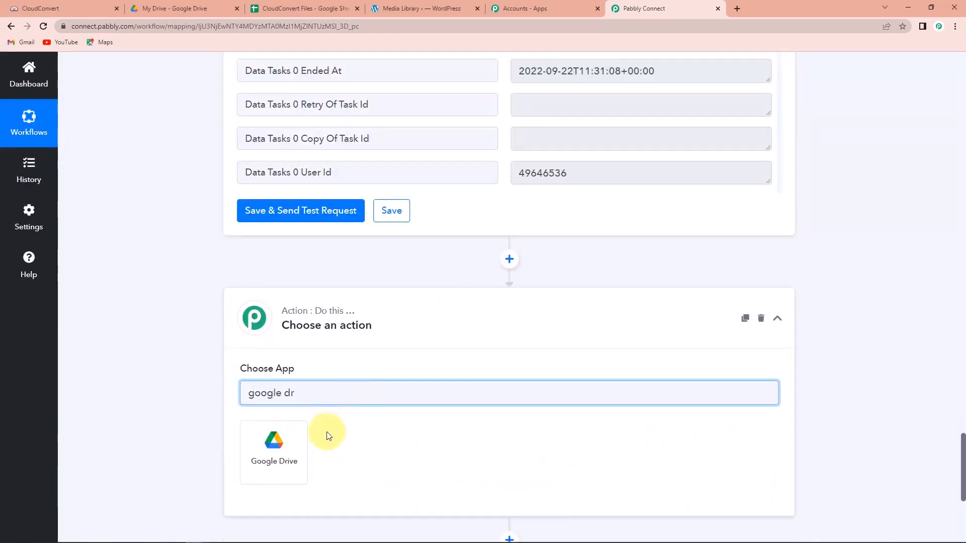
click(271, 452)
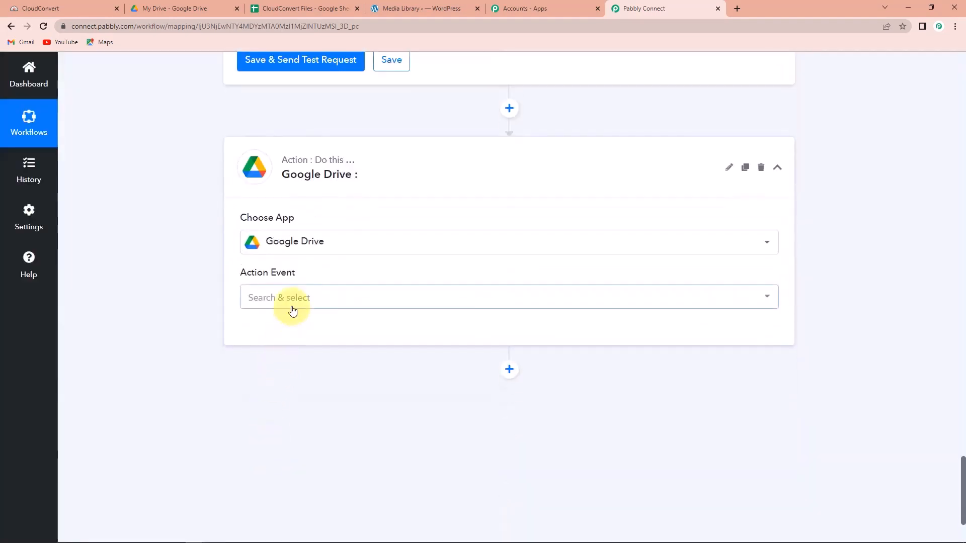
click(291, 304)
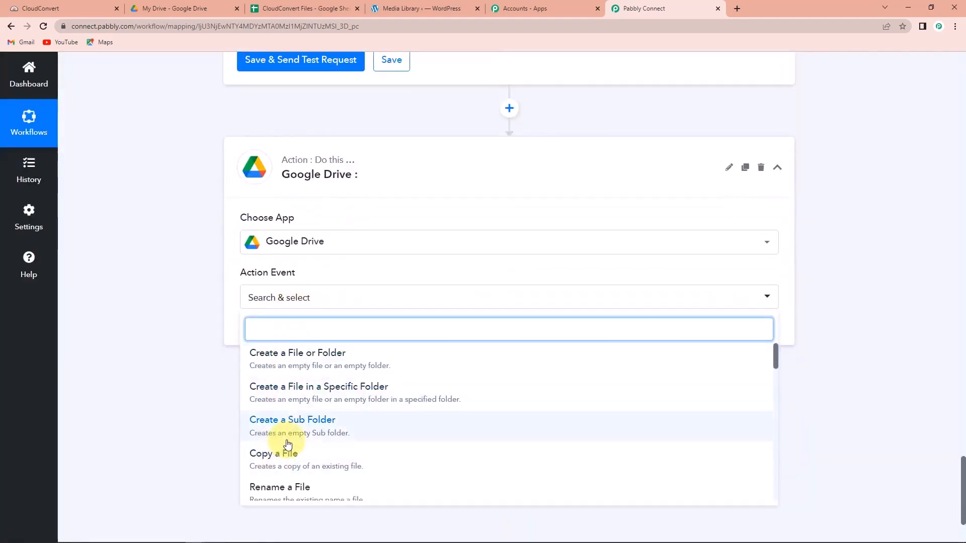
scroll(267, 443, down, 3)
click(284, 392)
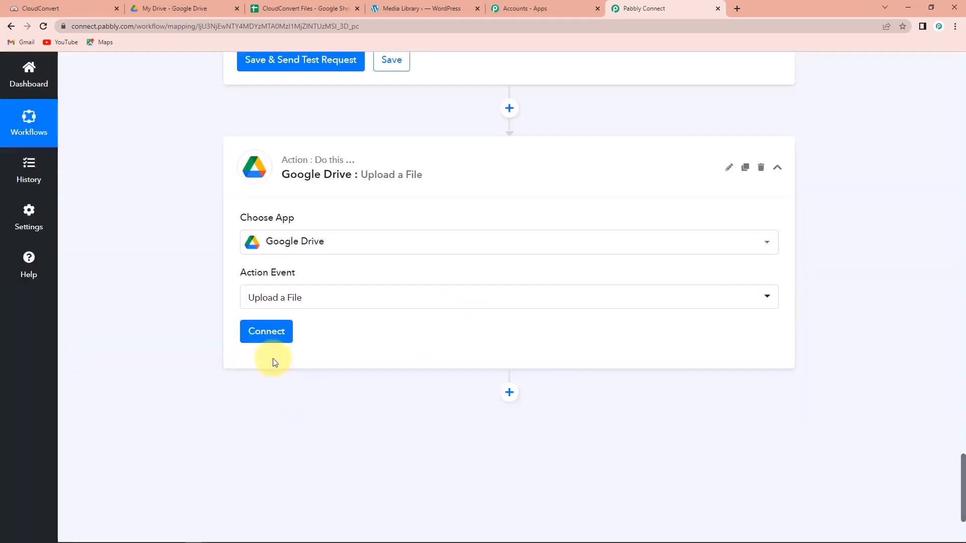
Connect the Upload a File action through a new Google Drive connection authorized with a Google account.
click(270, 333)
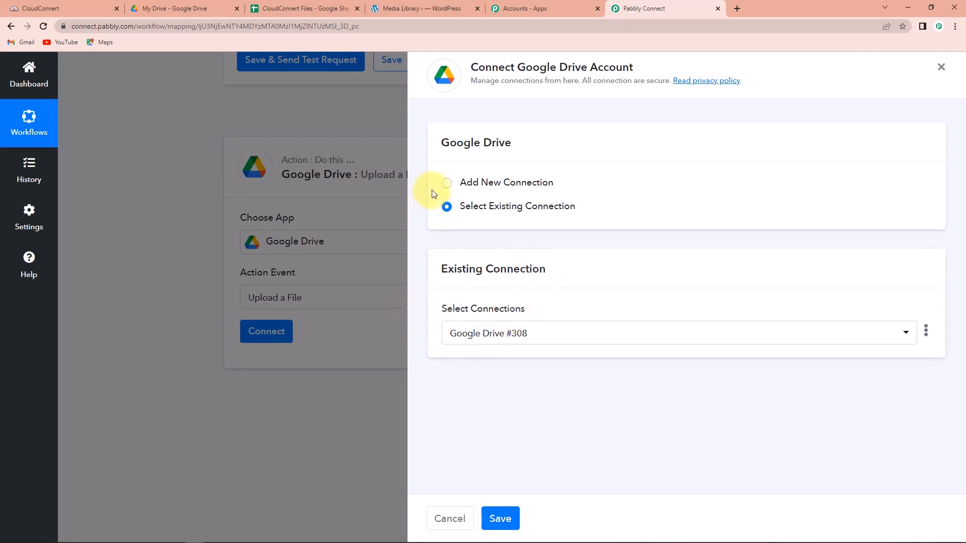
click(448, 185)
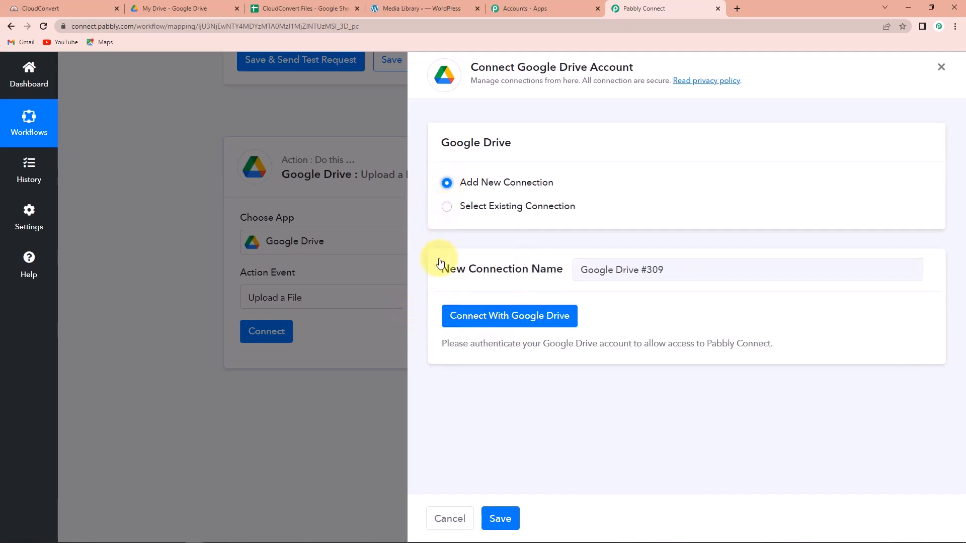
click(496, 322)
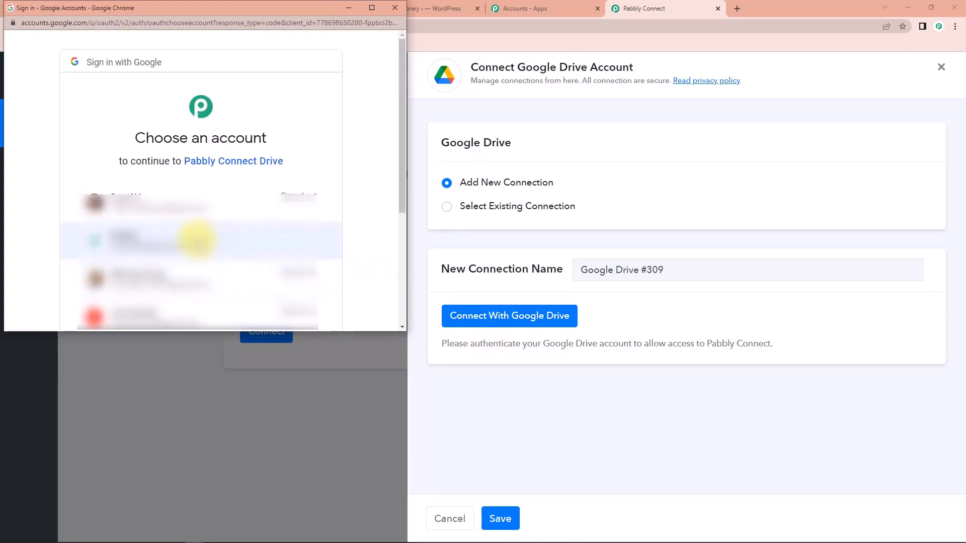
click(189, 240)
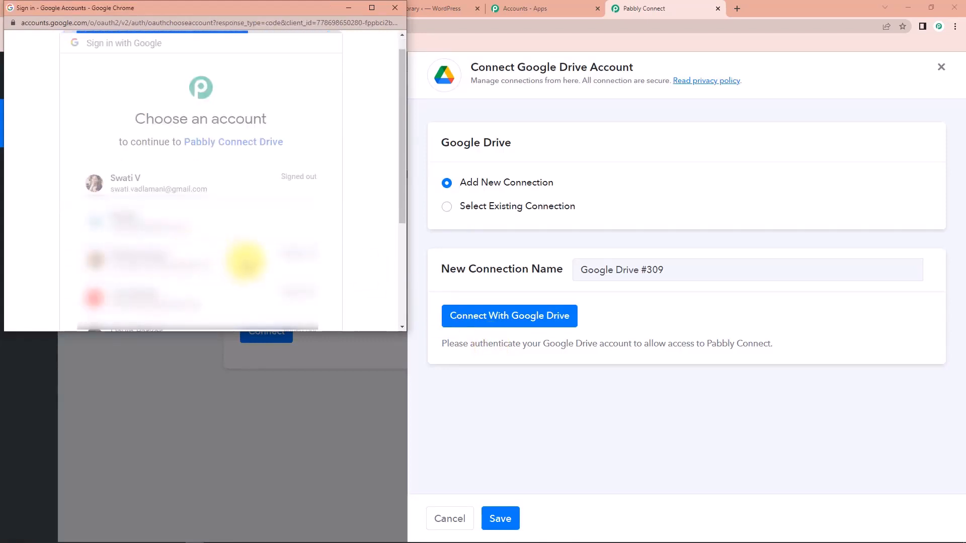
scroll(244, 258, down, 3)
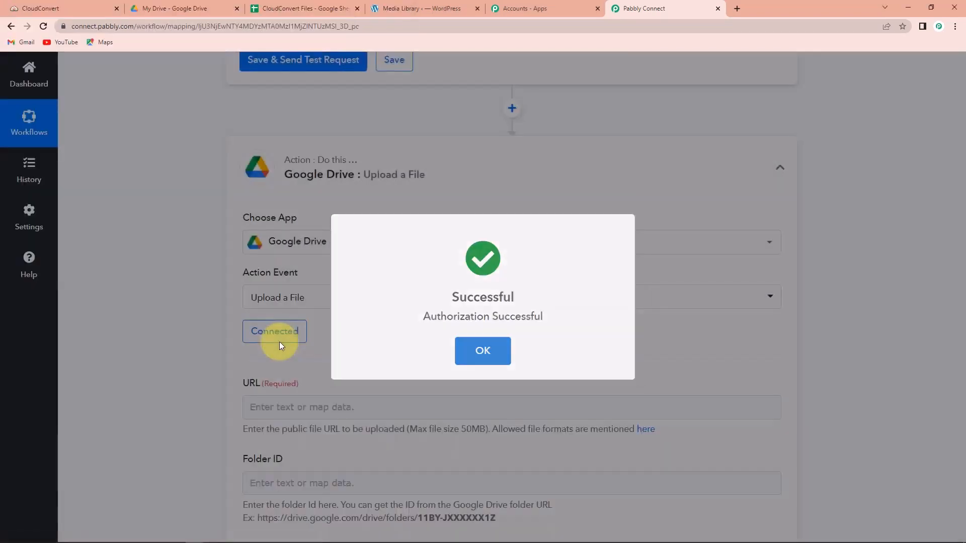
Map the URL of Upload a File to the Data Tasks 0 Result Files 0 Url value from the Get Job Details step.
scroll(373, 340, down, 4)
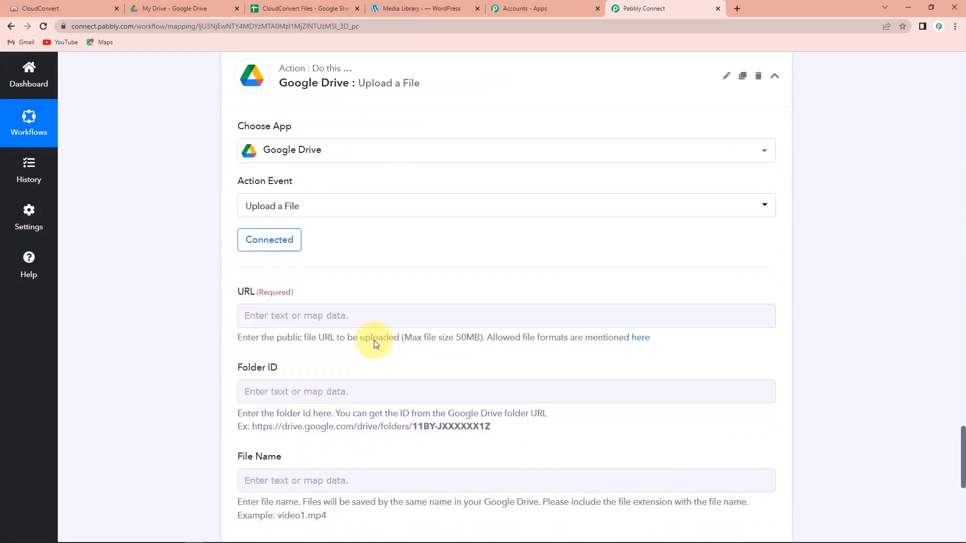
click(285, 205)
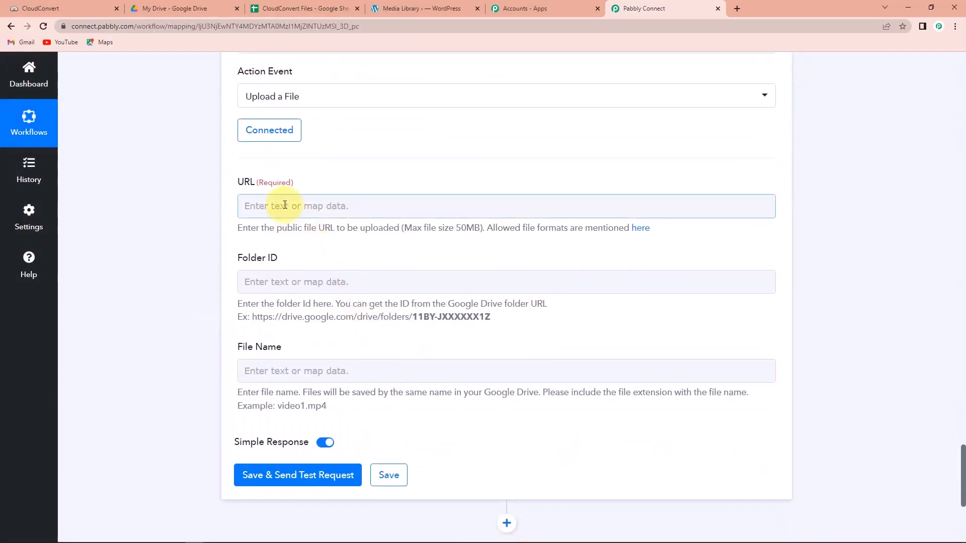
click(284, 205)
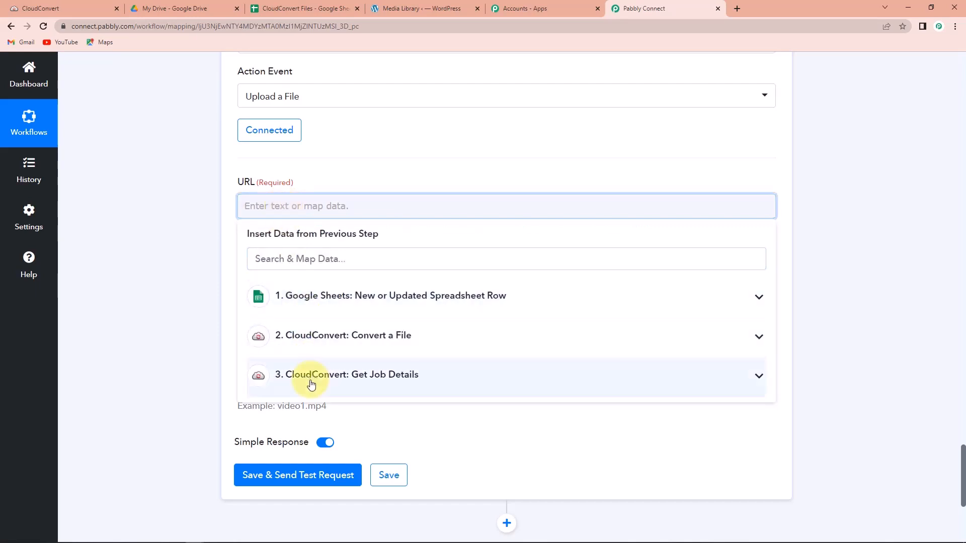
click(311, 384)
scroll(377, 458, down, 4)
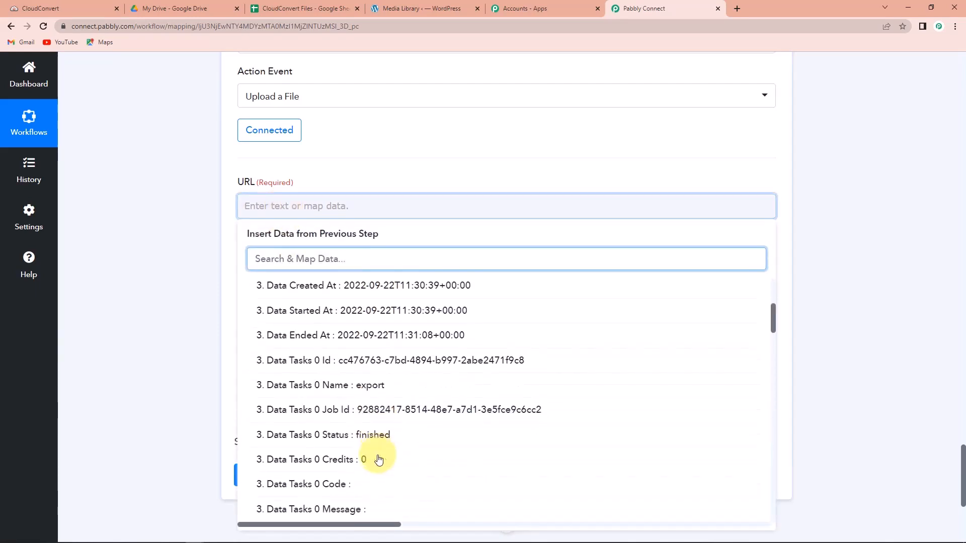
scroll(378, 459, down, 5)
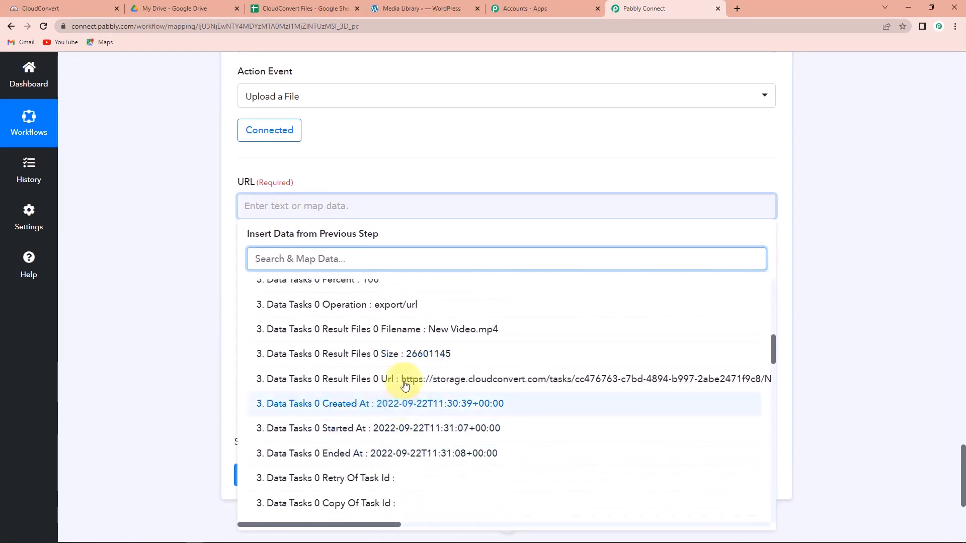
click(405, 385)
click(176, 308)
Copy the URL of the Cloud Convert folder in Google Drive and paste it as the Folder ID in Pabbly Connect.
scroll(176, 307, down, 2)
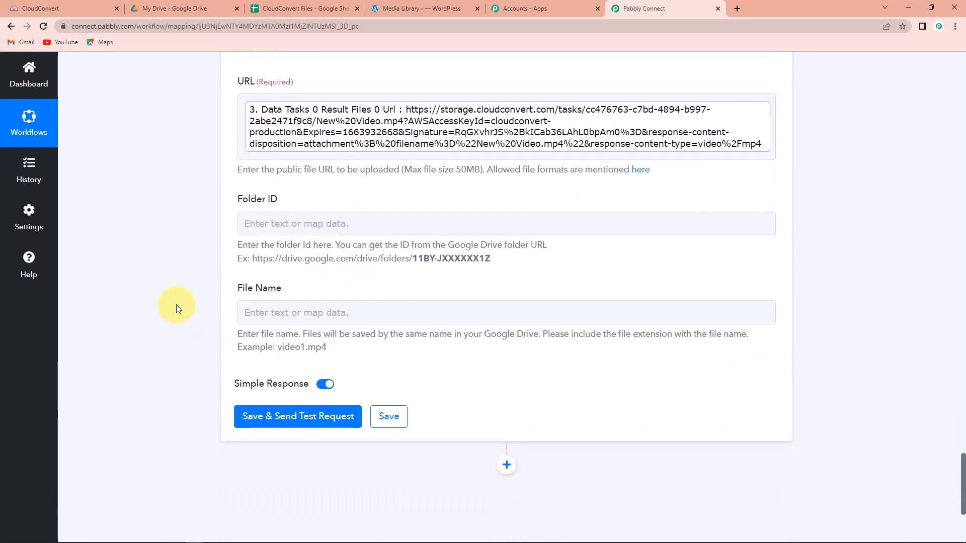
click(258, 217)
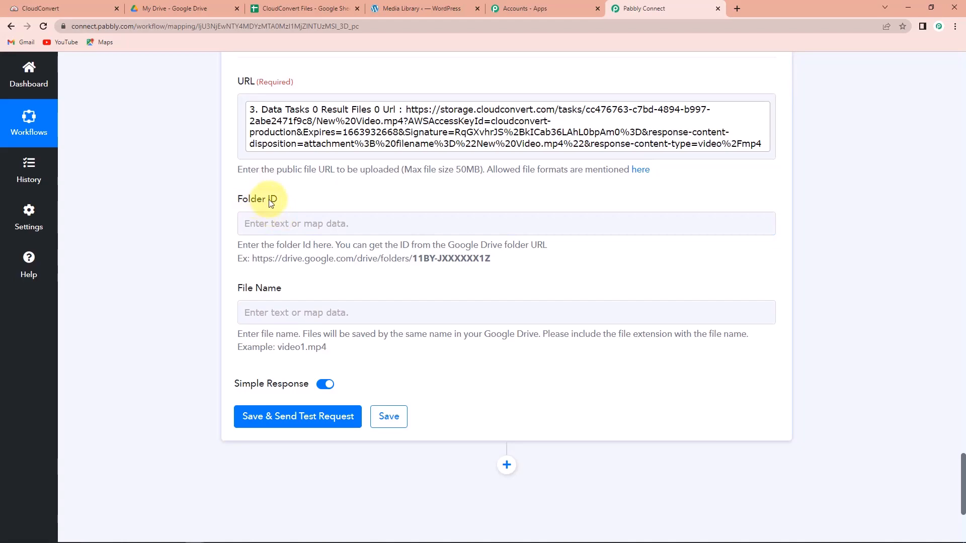
click(205, 11)
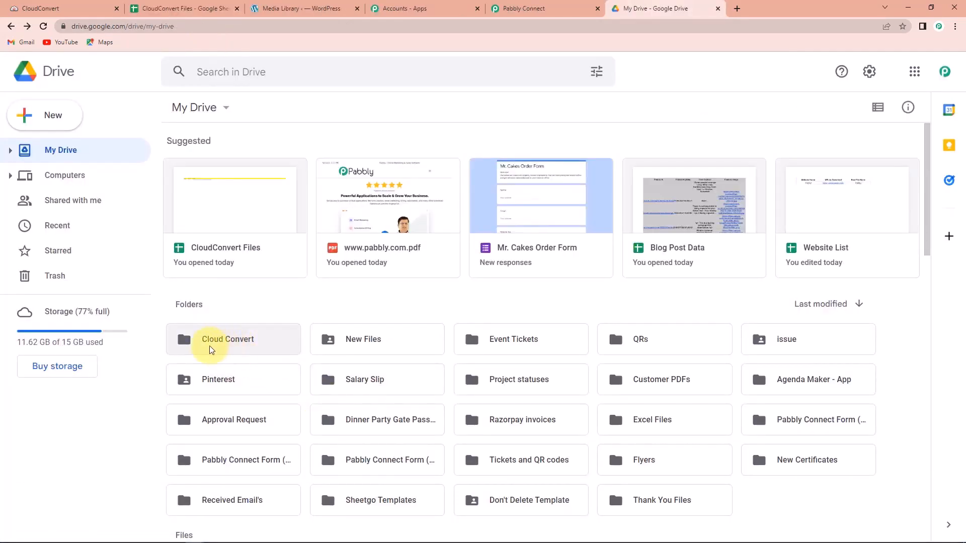
double_click(213, 346)
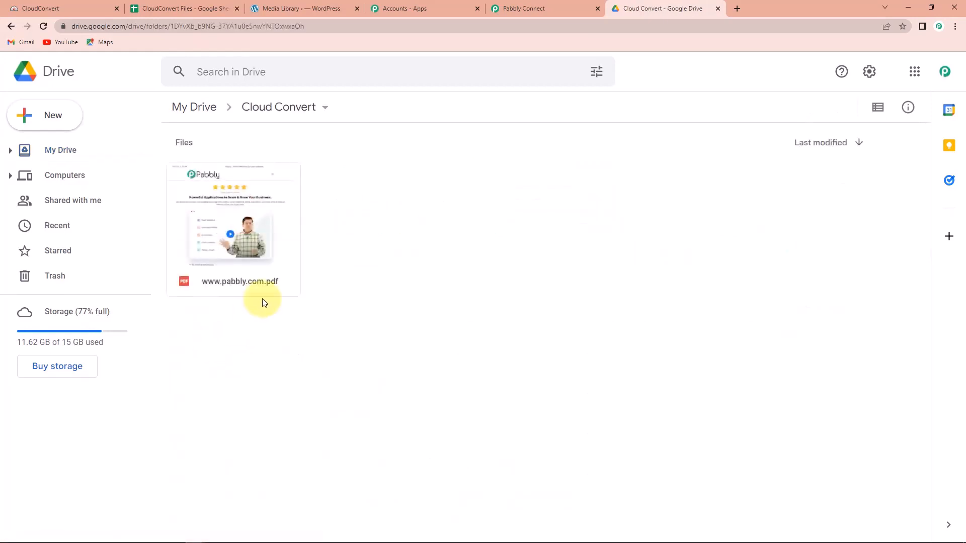
click(121, 25)
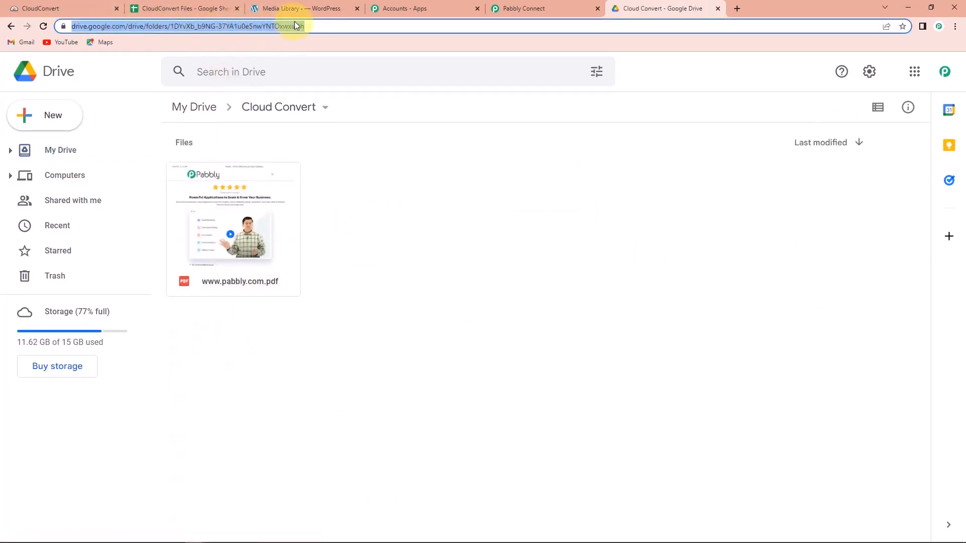
right_click(131, 24)
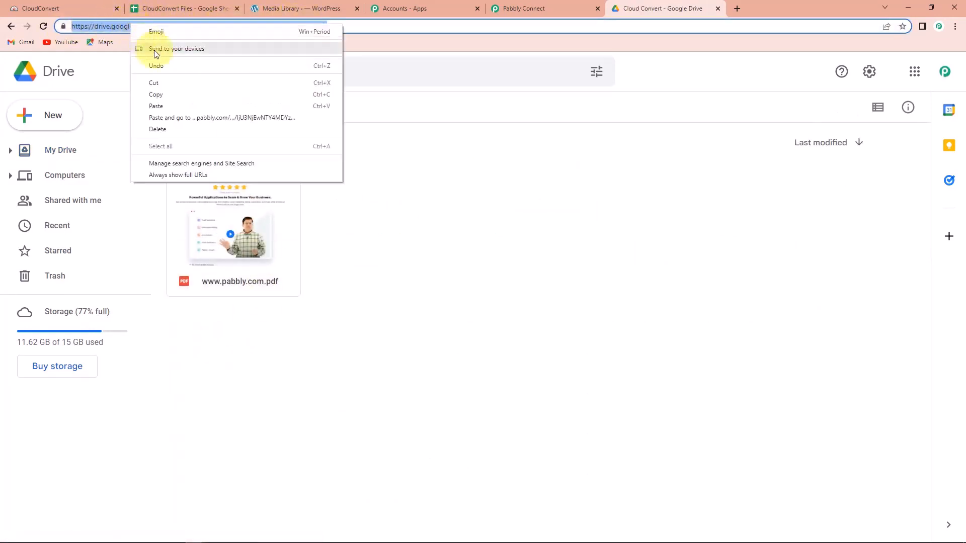
click(155, 95)
click(534, 8)
click(259, 223)
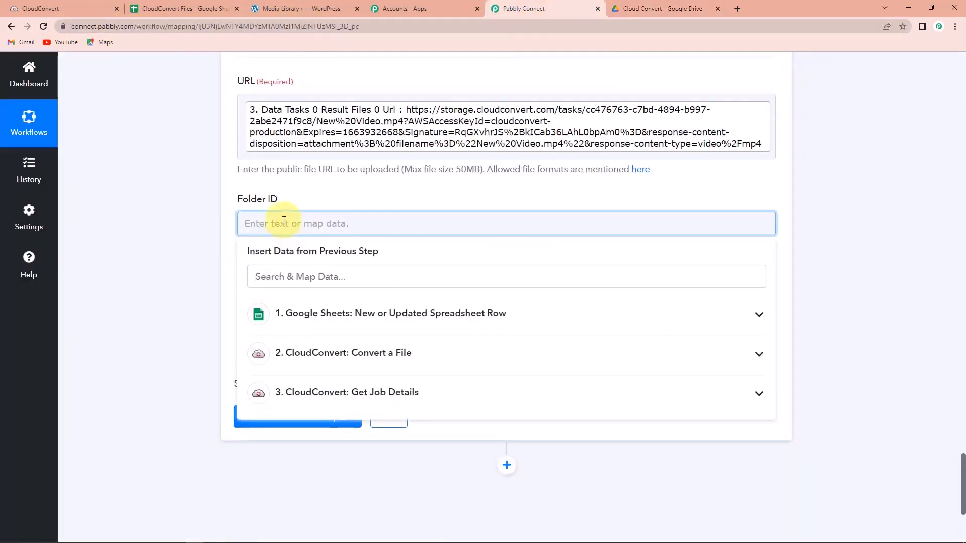
key(ctrl+v)
click(830, 225)
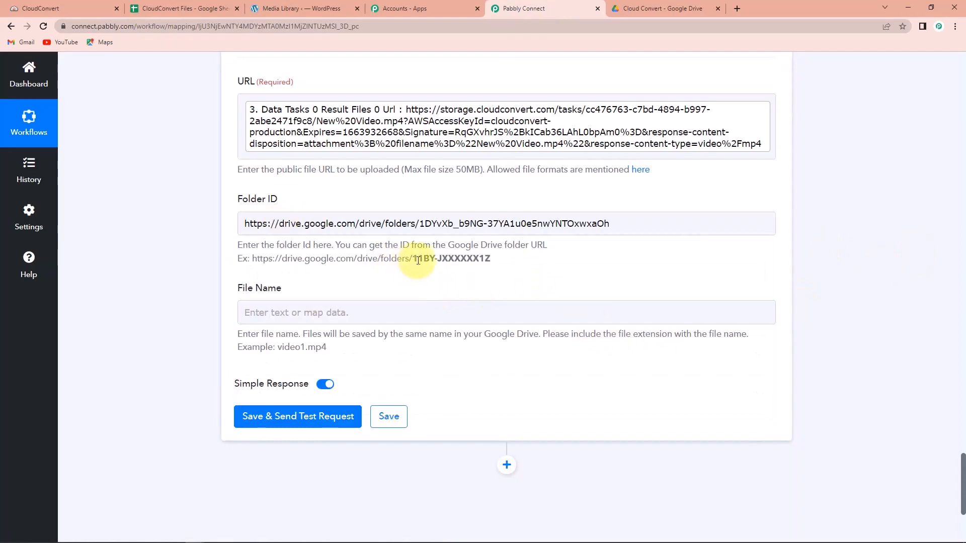
drag(413, 260, 492, 259)
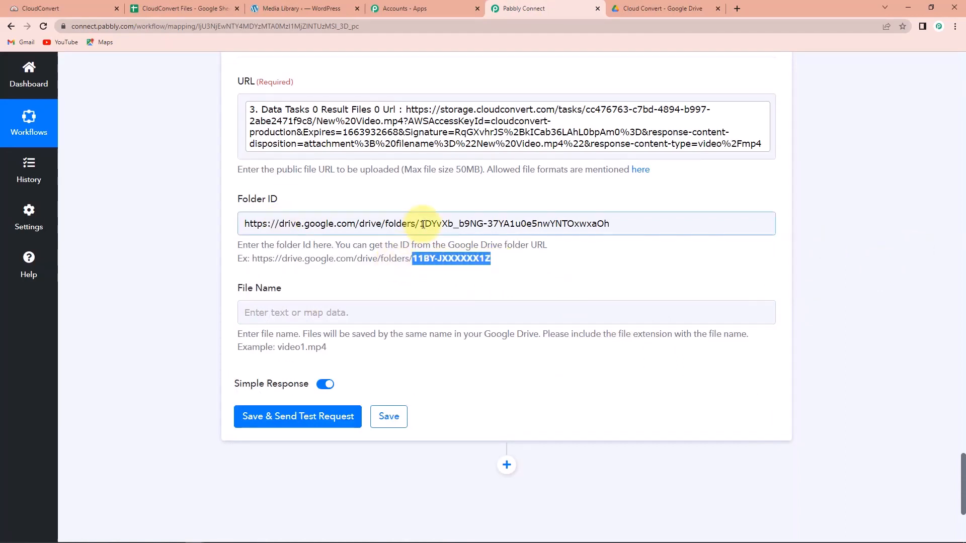
drag(420, 224, 619, 232)
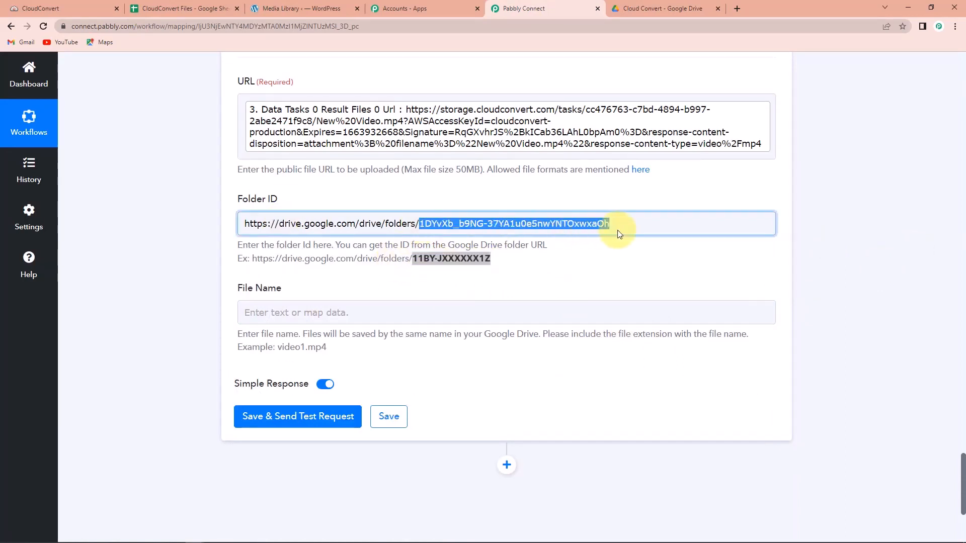
click(418, 224)
drag(418, 224, 205, 223)
key(BackSpace)
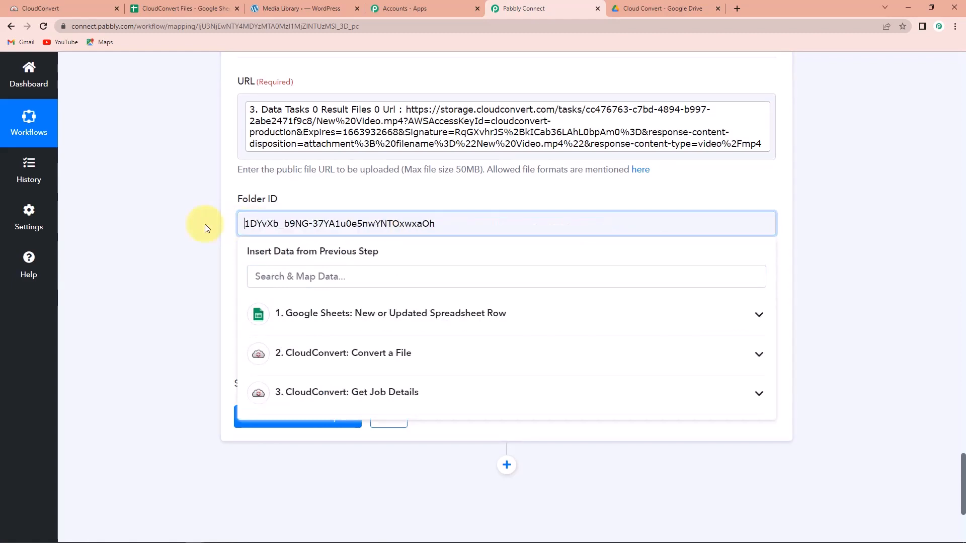
click(218, 240)
Map the File Name to the Data Tasks 0 Result Files 0 Filename value from Get Job Details, searching the data for "file".
click(249, 312)
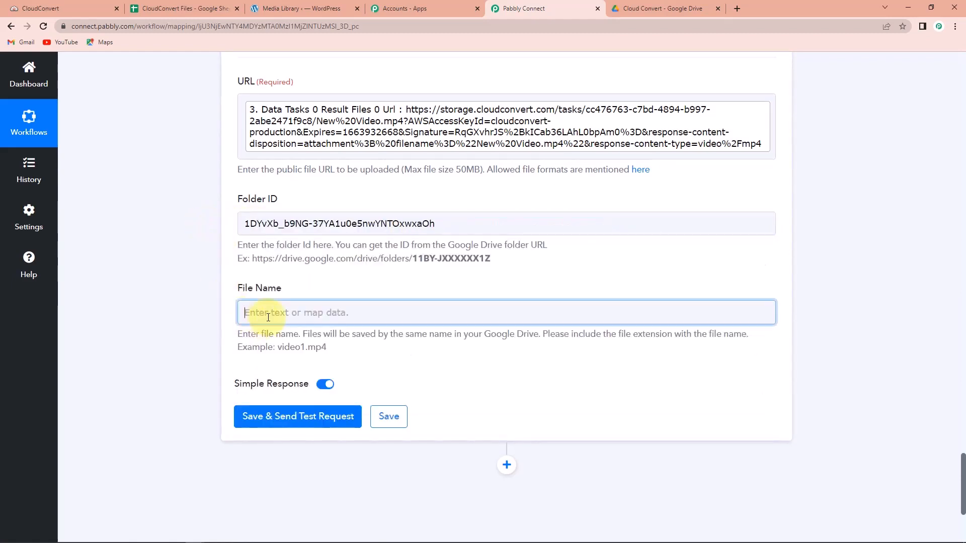
click(346, 483)
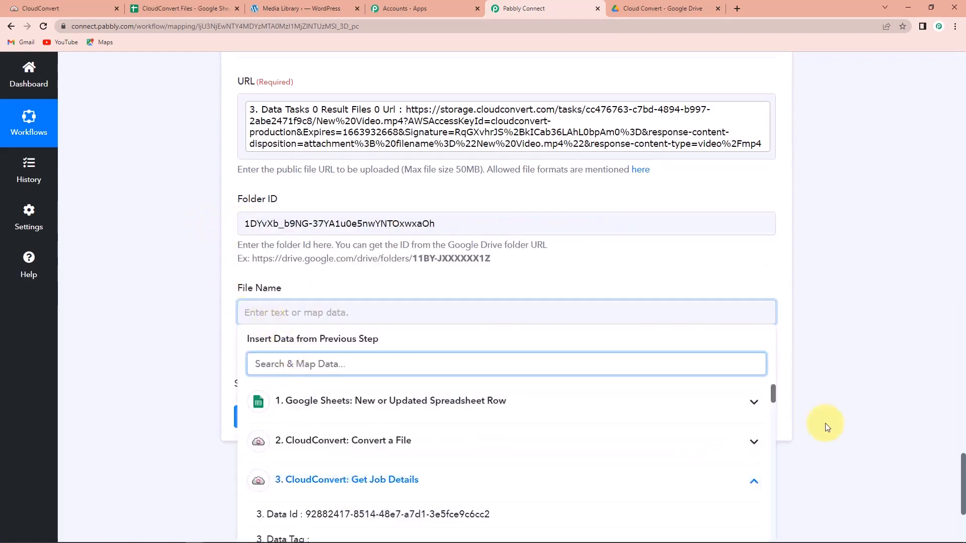
scroll(822, 425, down, 4)
text(file)
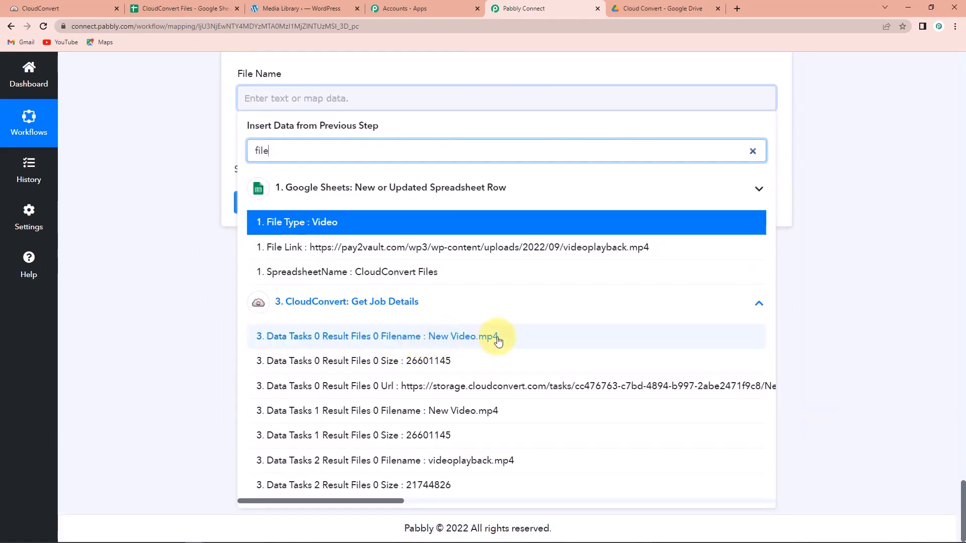
click(460, 338)
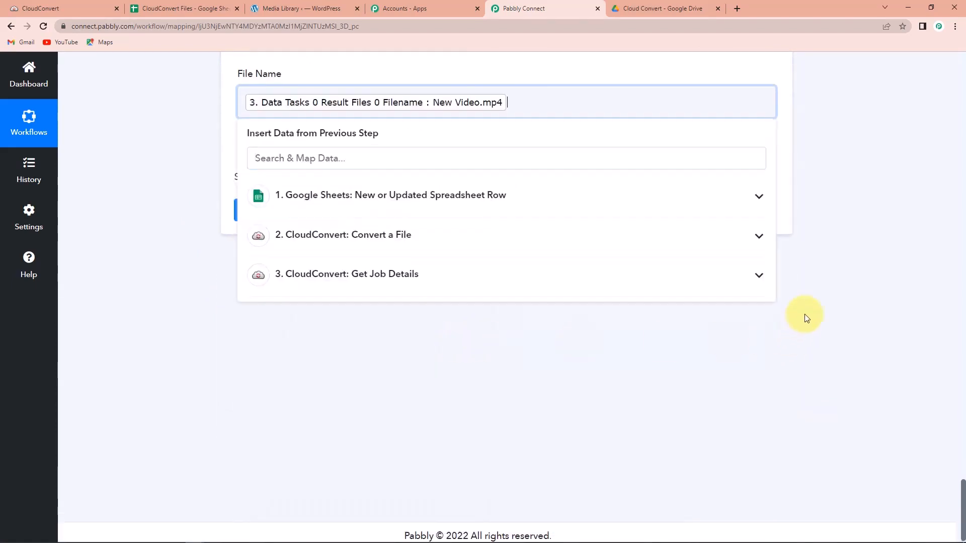
click(230, 303)
Save the Upload a File step with a test request and check the Cloud Convert folder in Google Drive for the uploaded file.
click(261, 217)
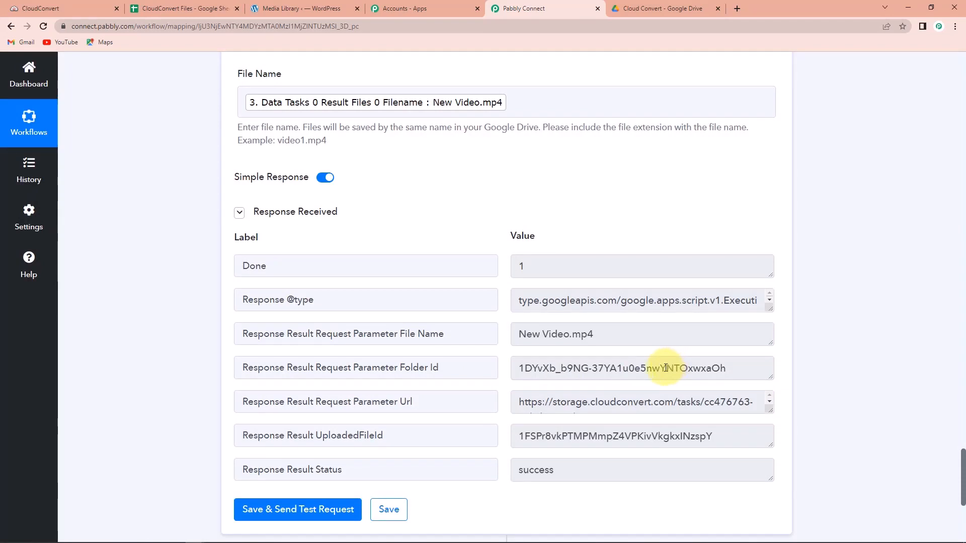
click(643, 9)
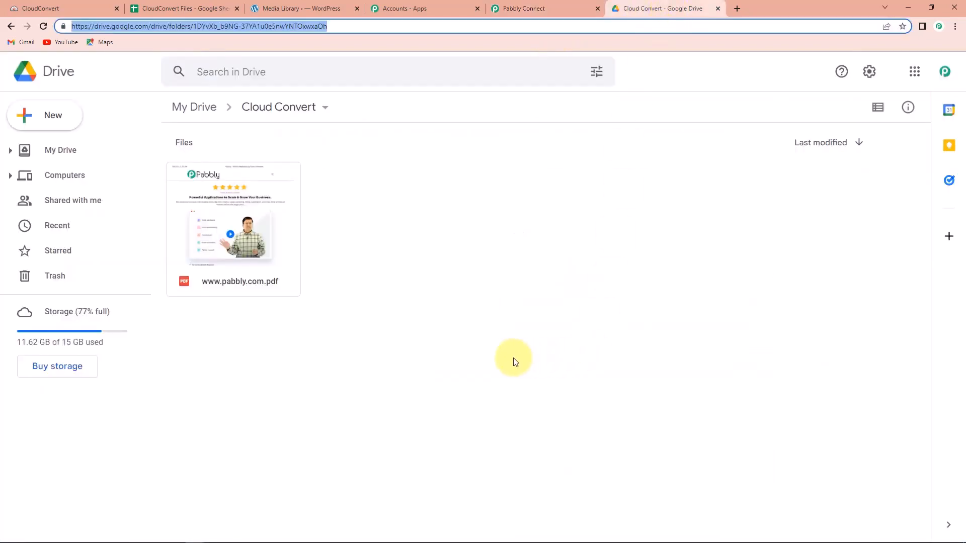
click(11, 26)
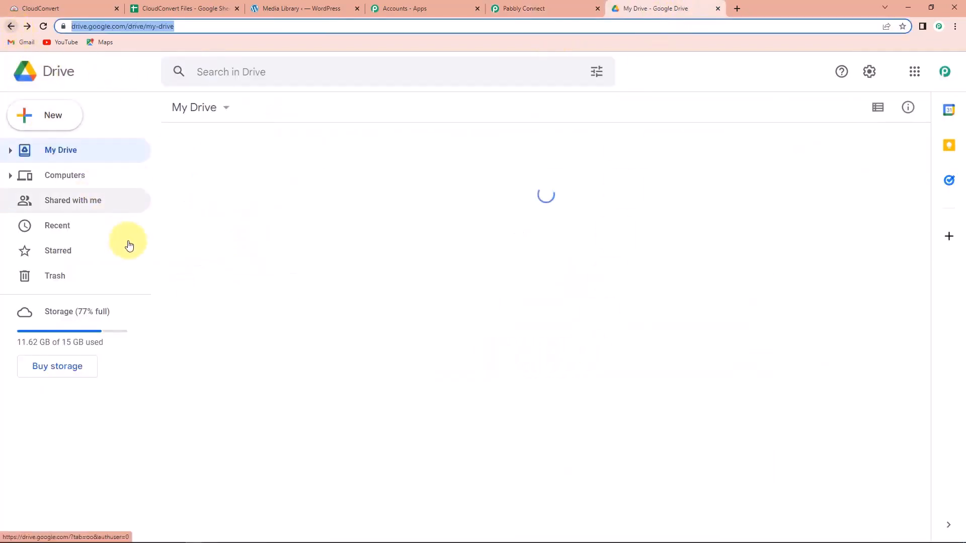
click(44, 26)
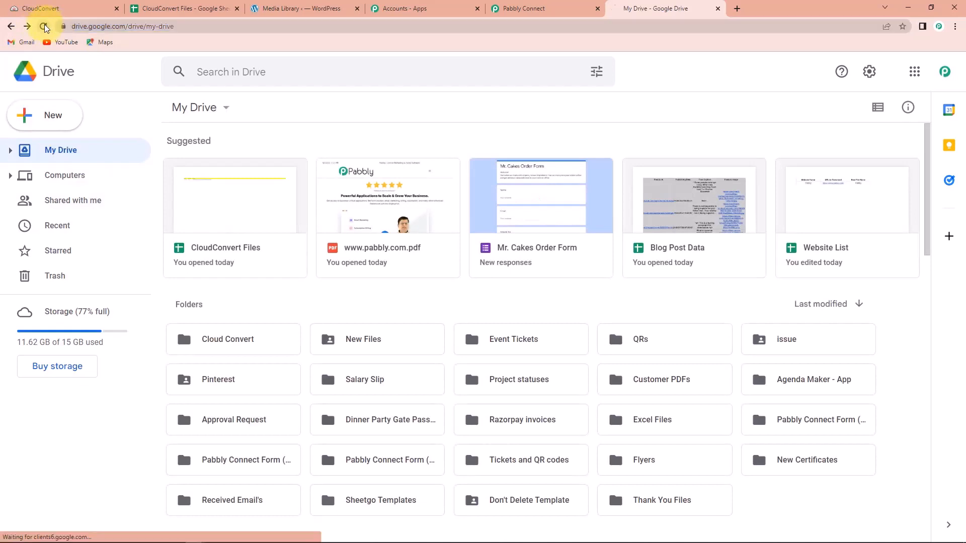
double_click(230, 341)
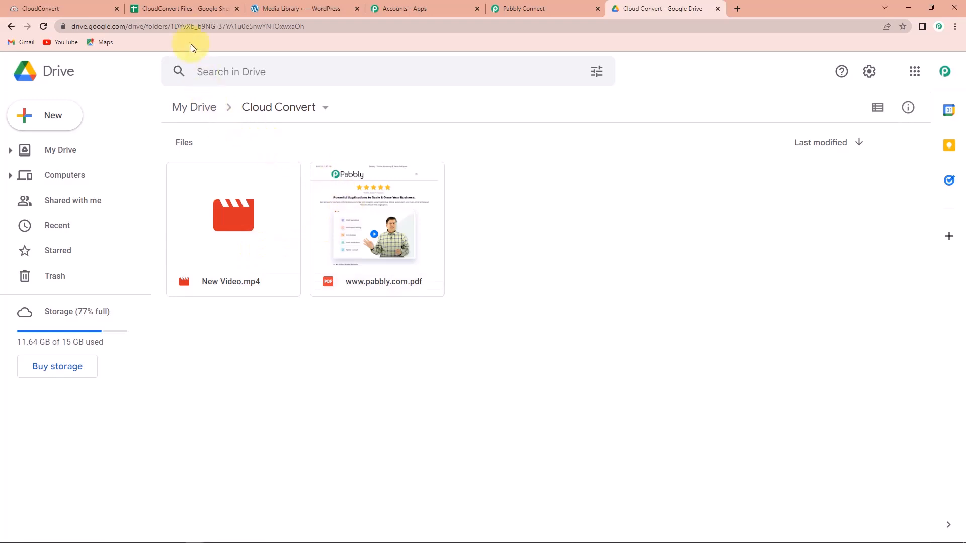
Copy the file URL of PHP-3.mp4 from the WordPress media library and paste it into cell C3 of the CloudConvert Files sheet.
click(190, 8)
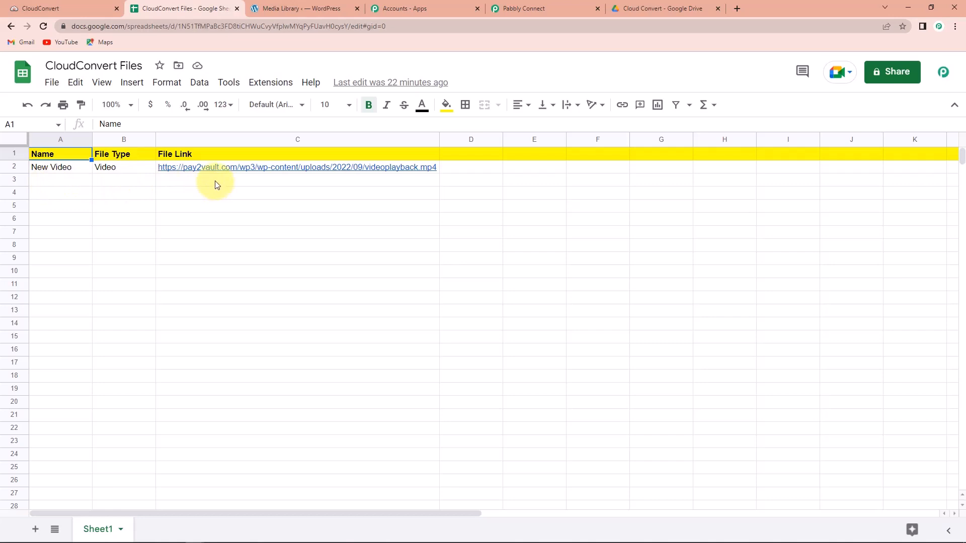
click(286, 10)
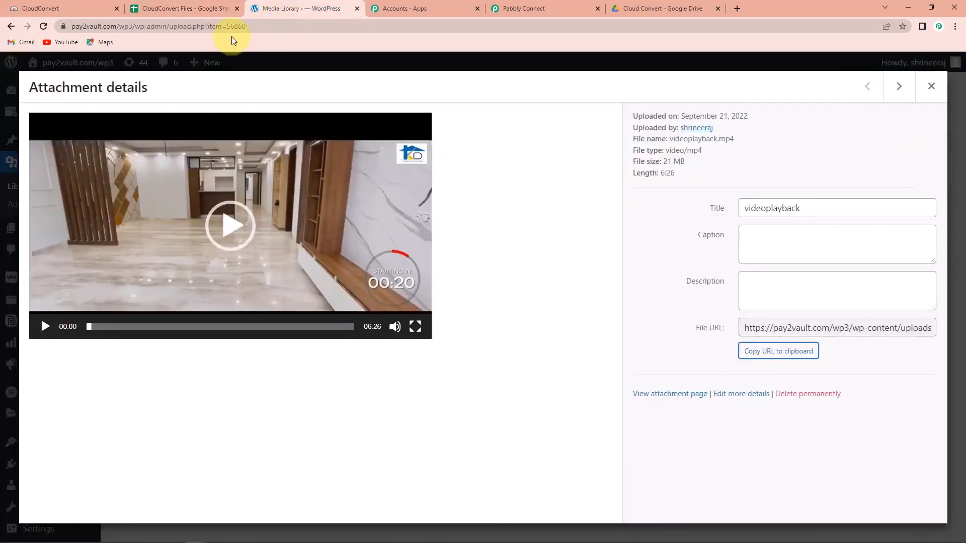
click(11, 26)
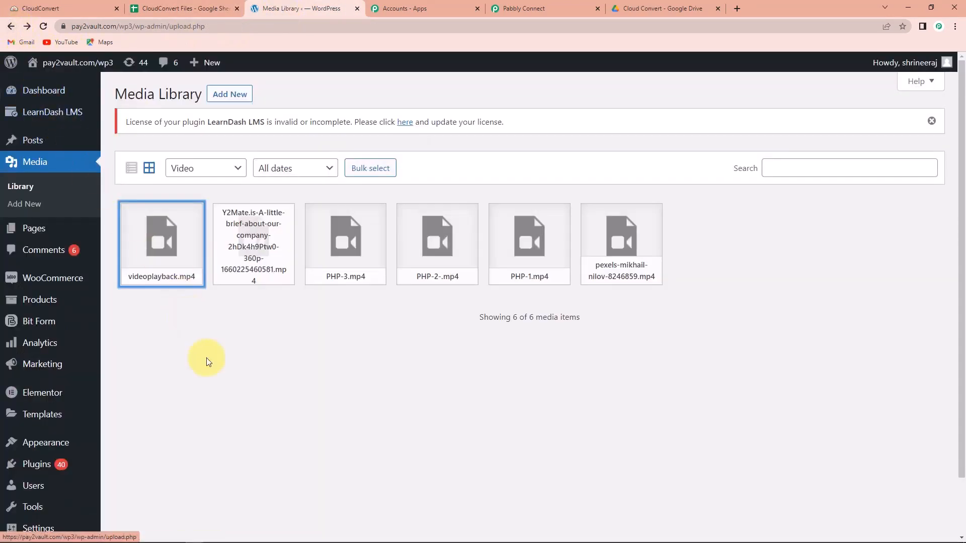
click(338, 246)
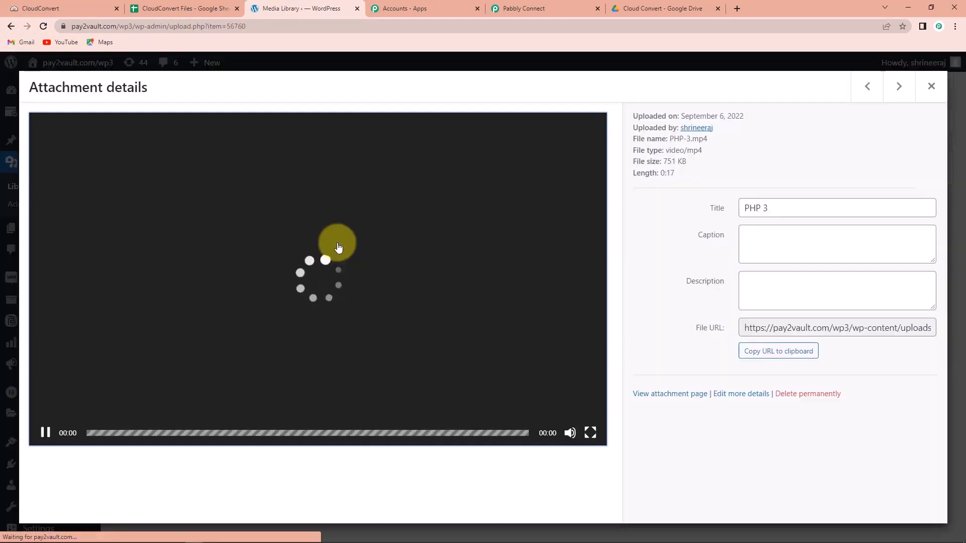
click(768, 359)
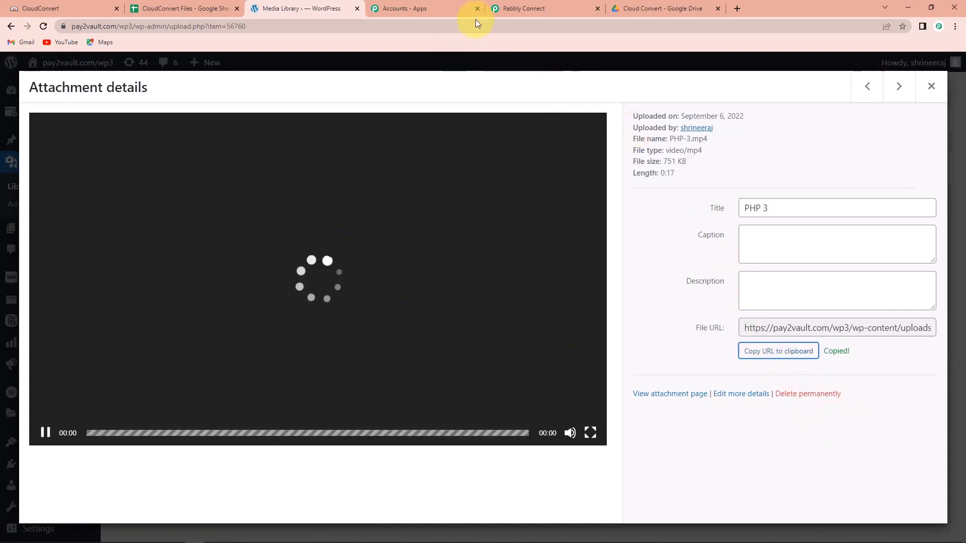
click(172, 8)
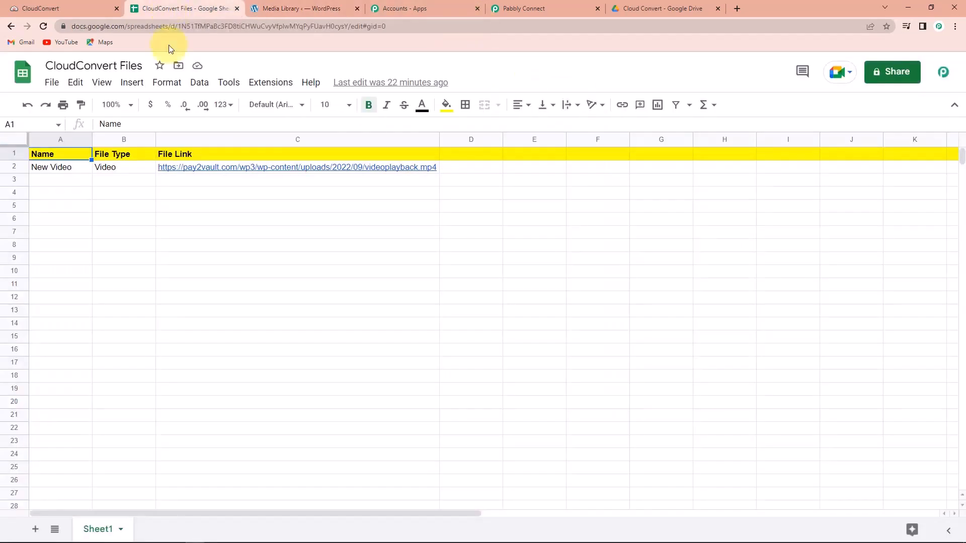
click(189, 185)
key(ctrl+v)
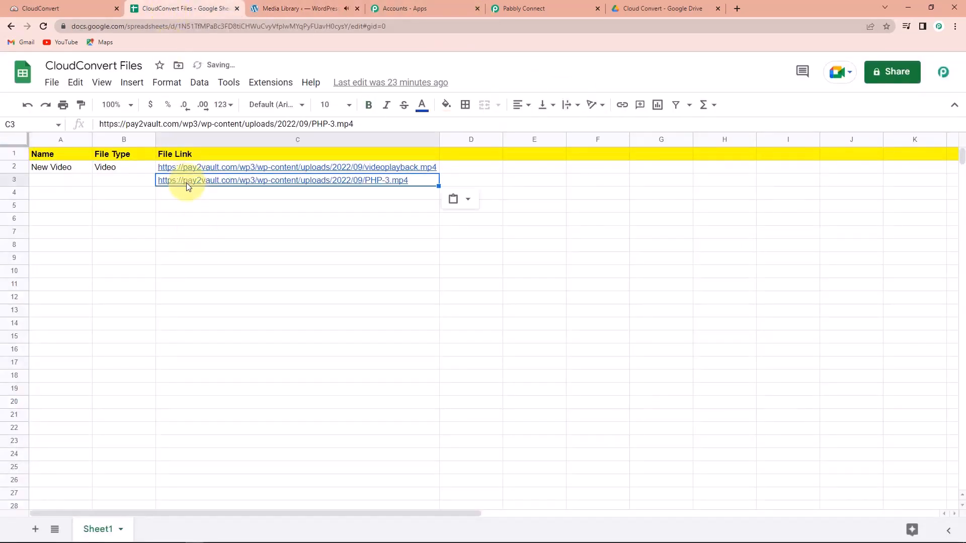
Enter PHP as the name and Video as the file type in row 3, and reopen its File Link cell for editing.
click(63, 185)
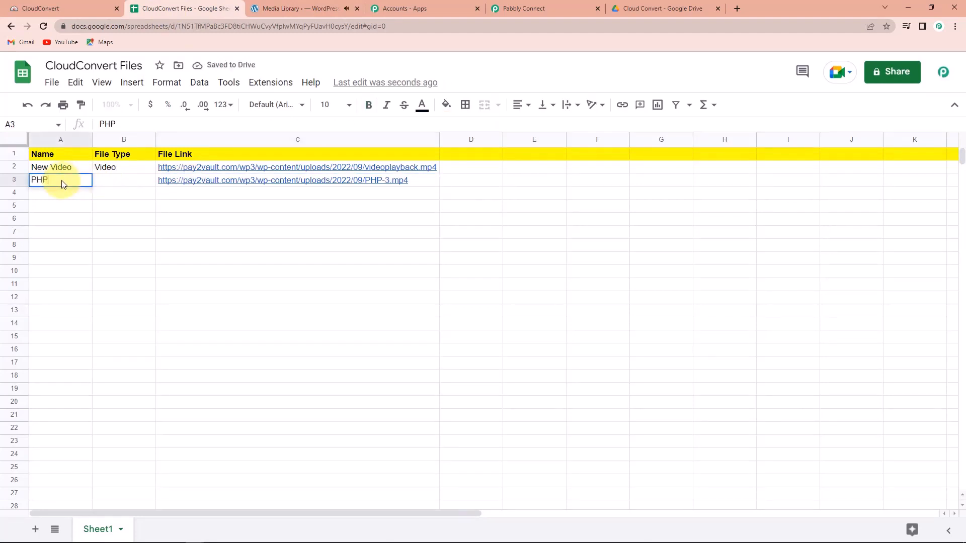
click(110, 185)
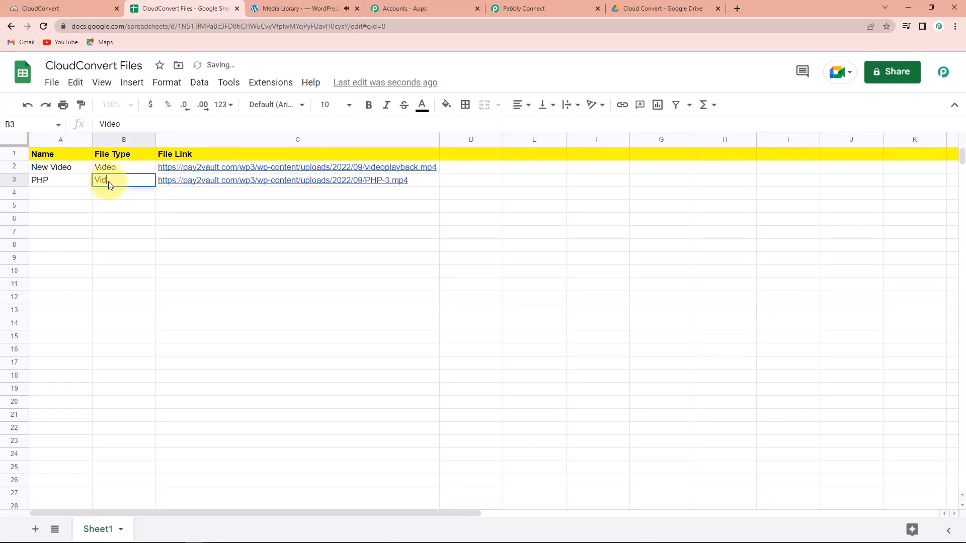
click(428, 183)
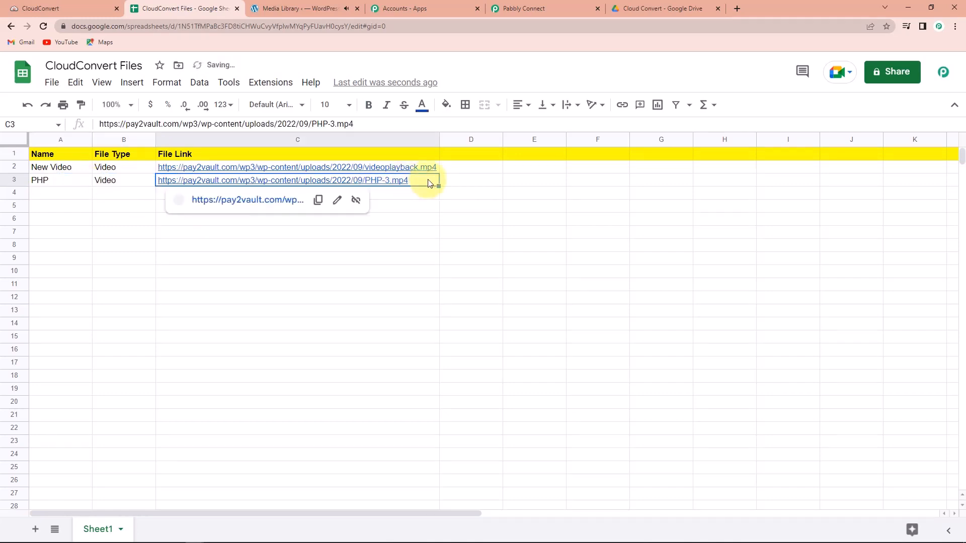
double_click(428, 182)
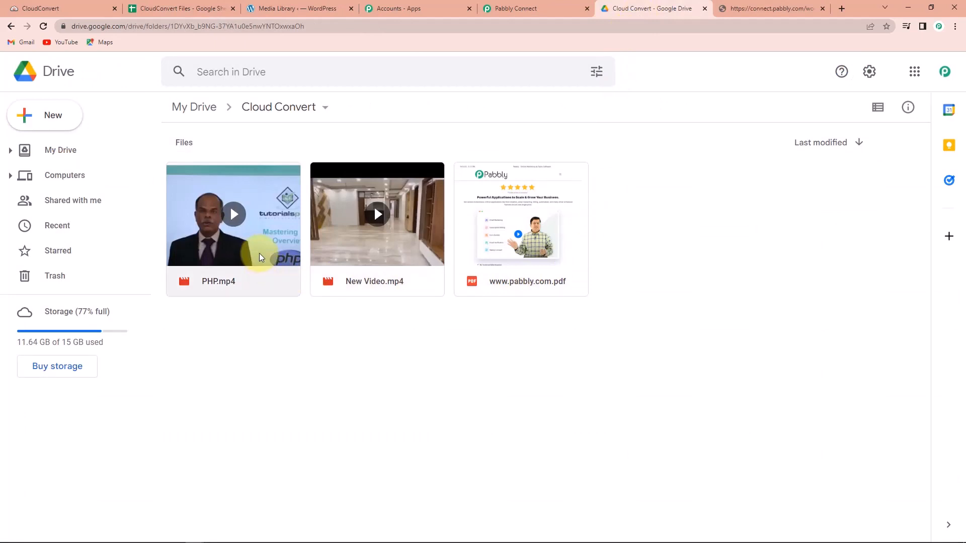
Collapse the Google Sheets trigger in Pabbly Connect and review the workflow's steps through to the Google Drive upload.
click(507, 13)
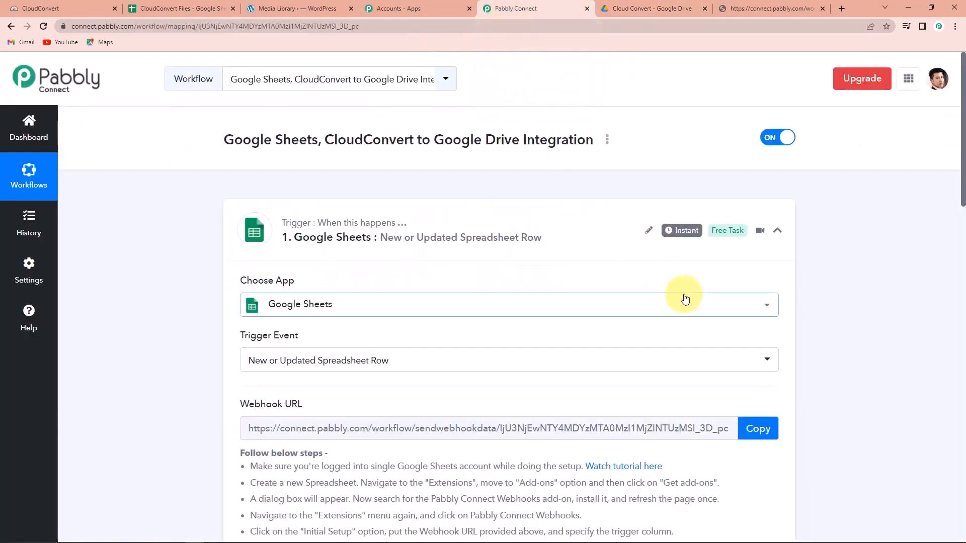
click(777, 230)
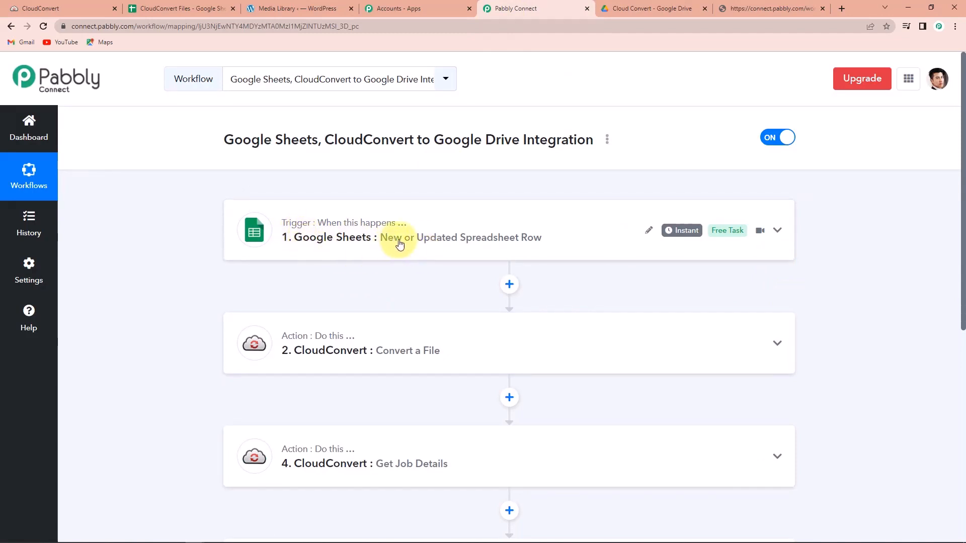
scroll(508, 262, down, 2)
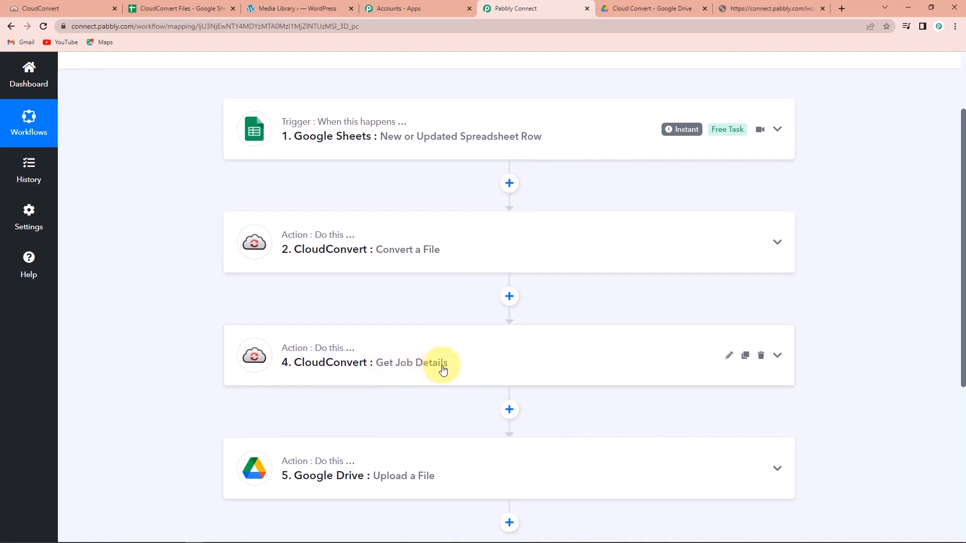
scroll(403, 378, down, 2)
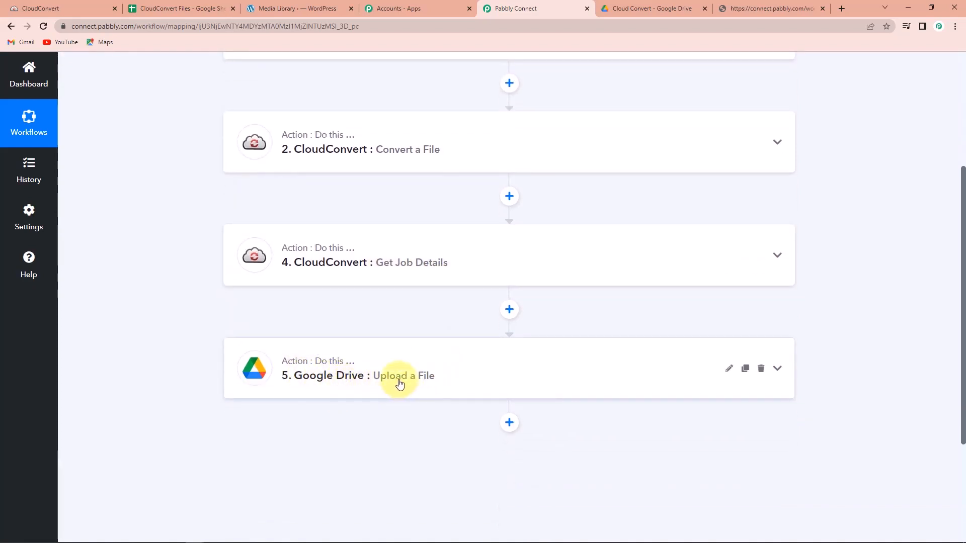
scroll(392, 380, up, 4)
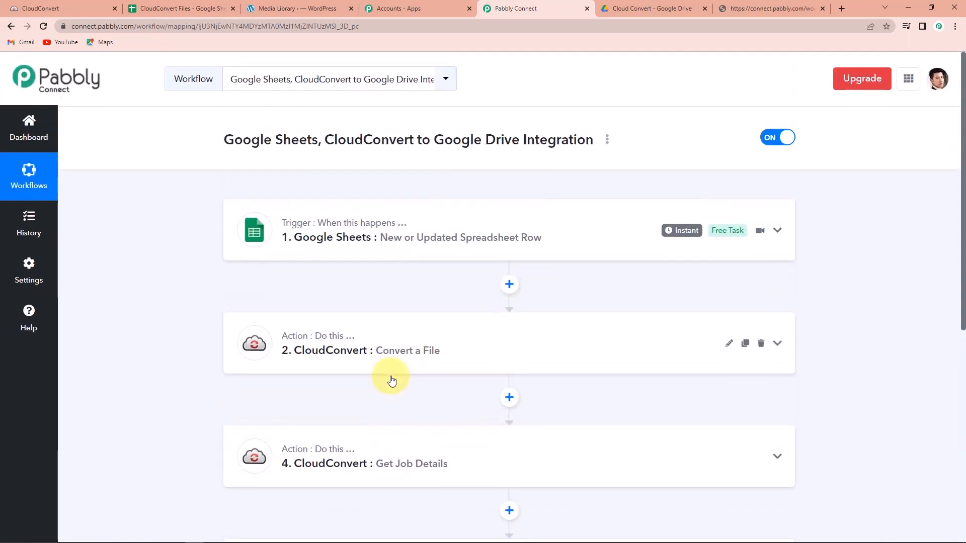
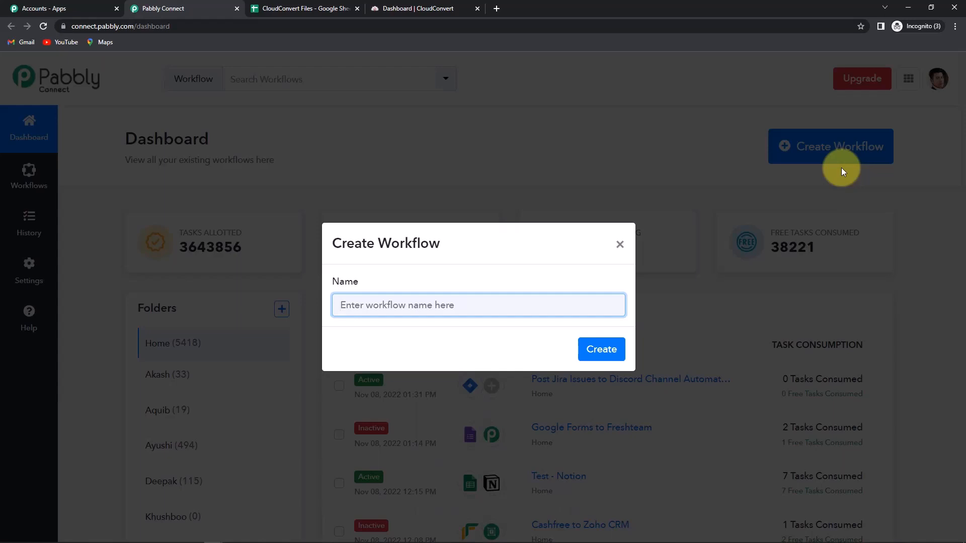
Create a new workflow named "Merge Multiple PDF Files into One PDF File".
text(Merge Multiple PDF Files into One PDF File)
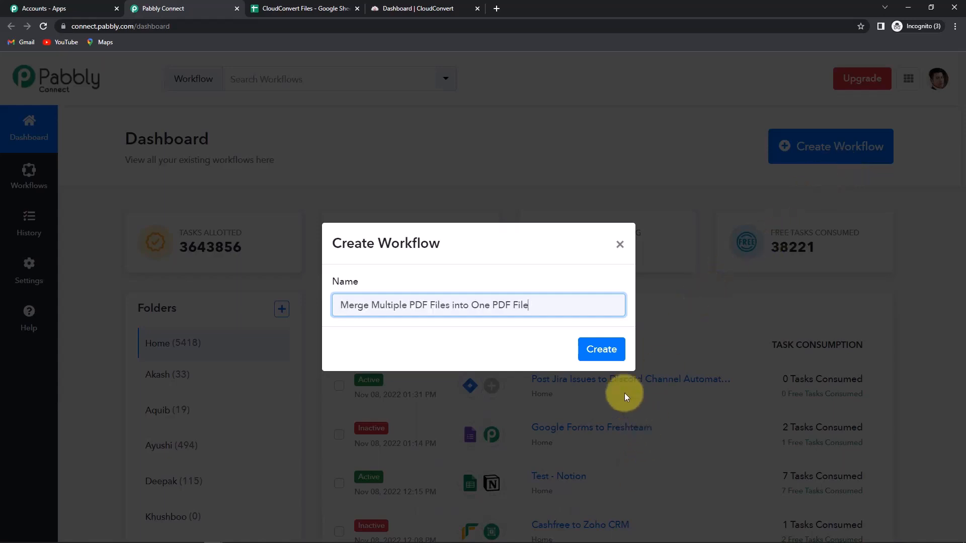
click(602, 349)
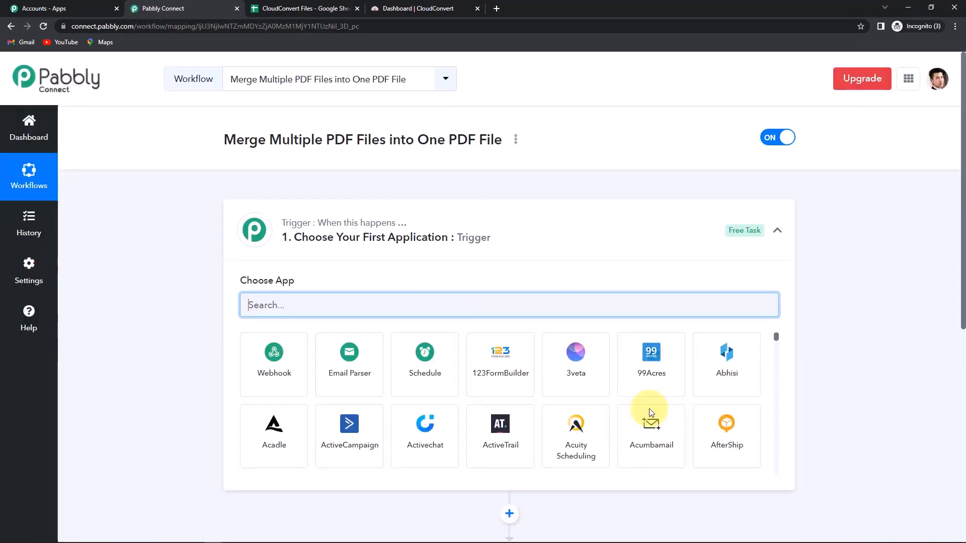
Set the workflow's trigger app to Google Sheets with the trigger event New or Updated Spreadsheet Row.
scroll(480, 252, down, 3)
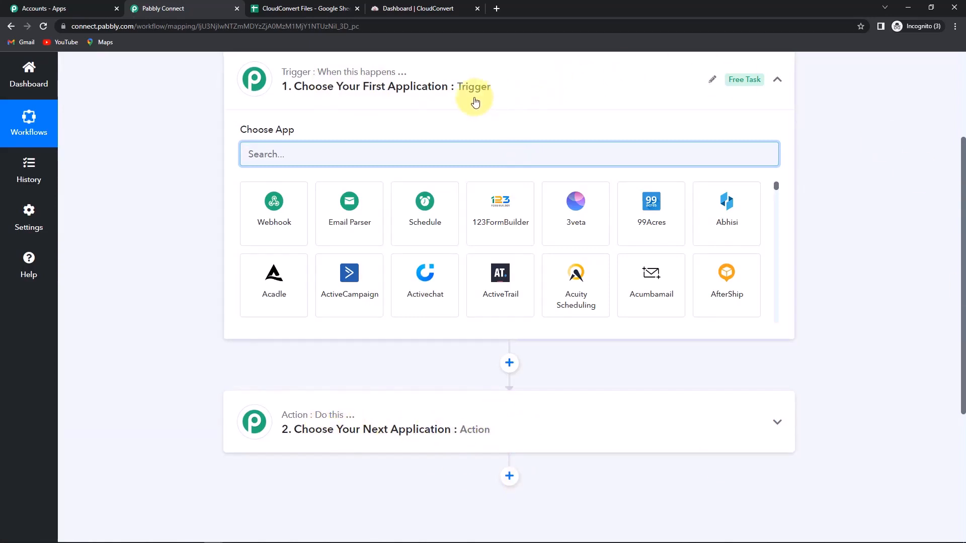
text(google)
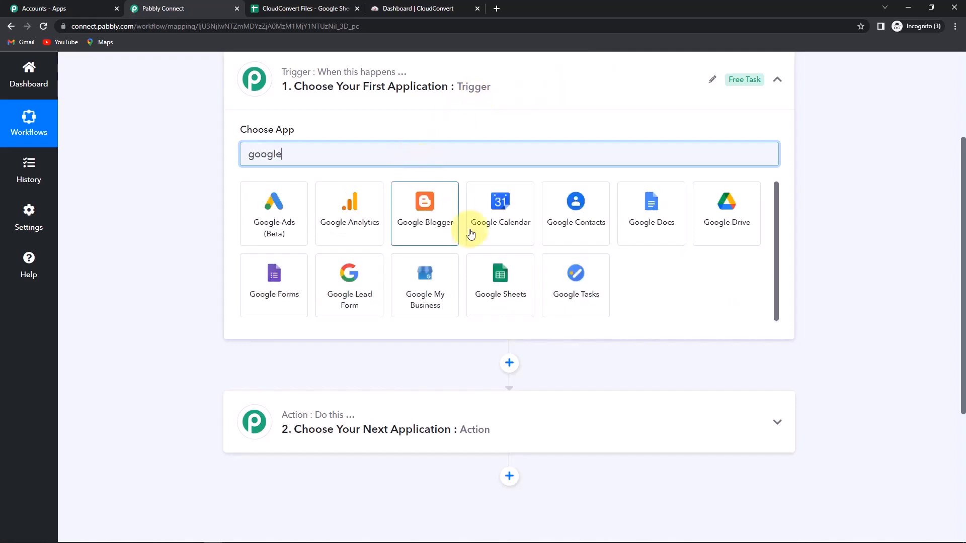
click(517, 284)
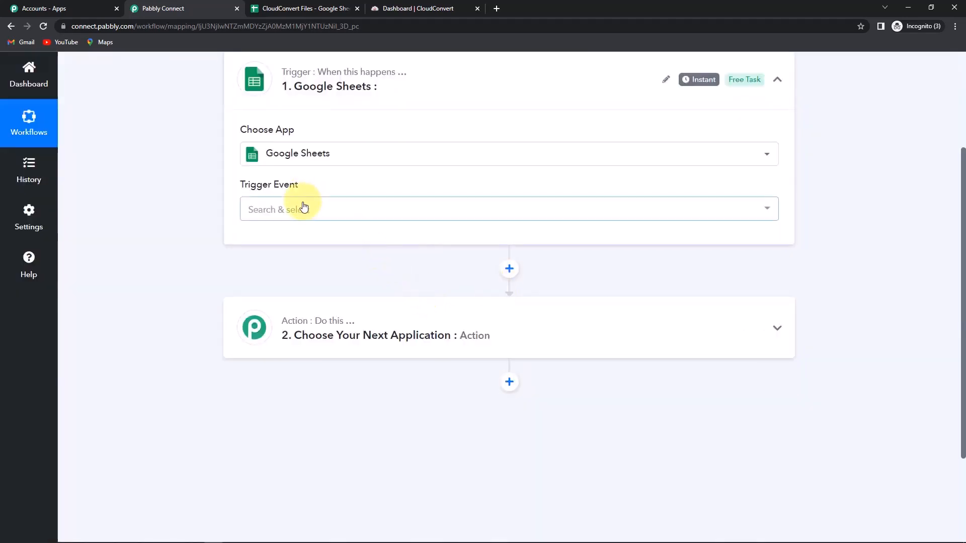
click(304, 206)
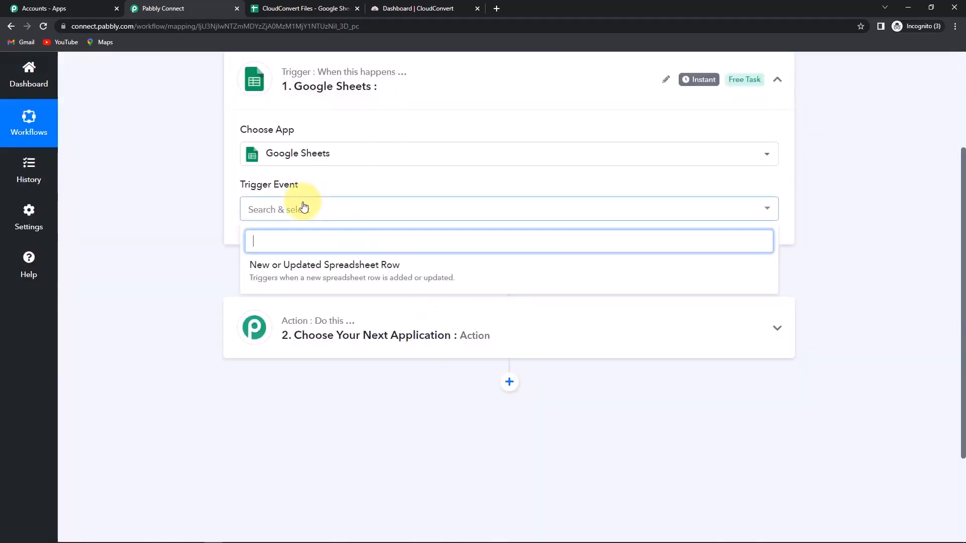
click(303, 271)
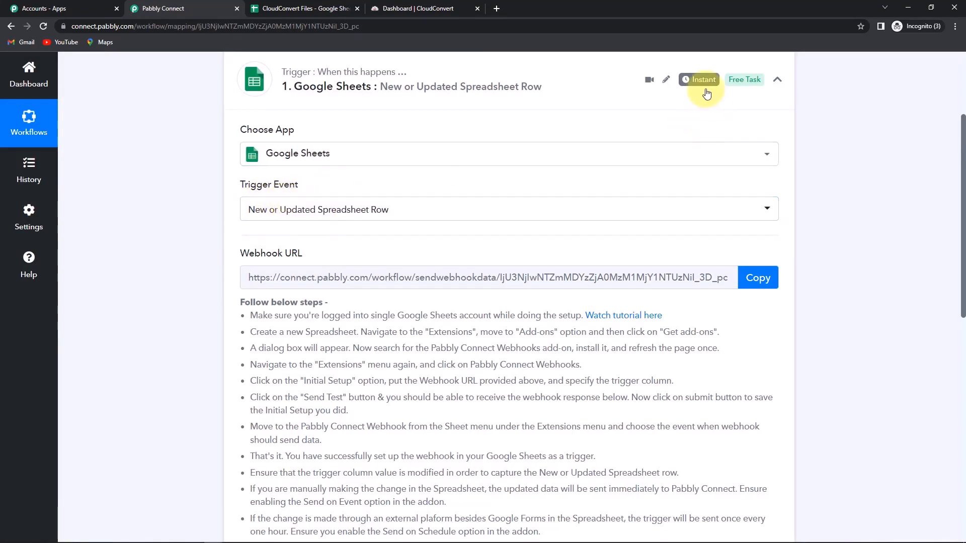
Copy the webhook URL of the Google Sheets trigger and switch to the CloudConvert Files spreadsheet.
mouse_move(702, 87)
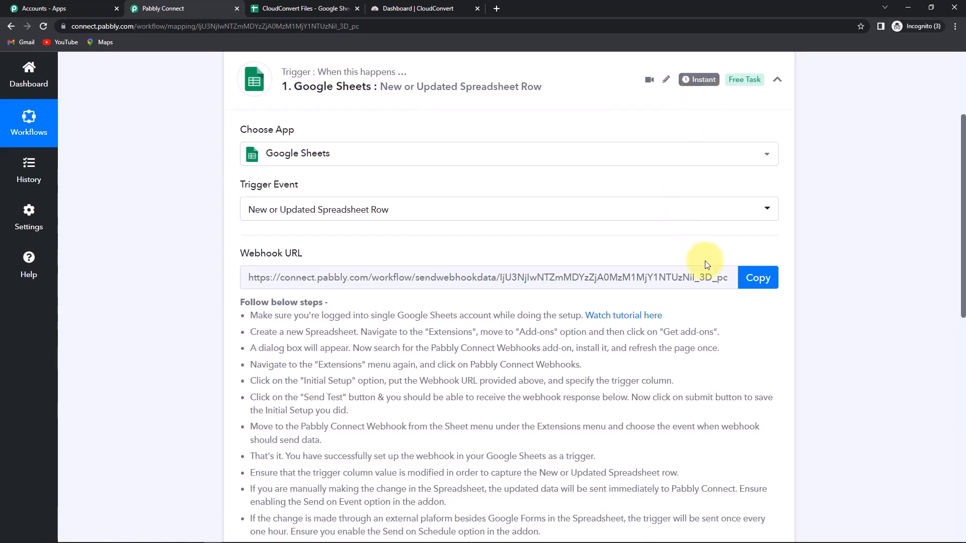
mouse_move(254, 259)
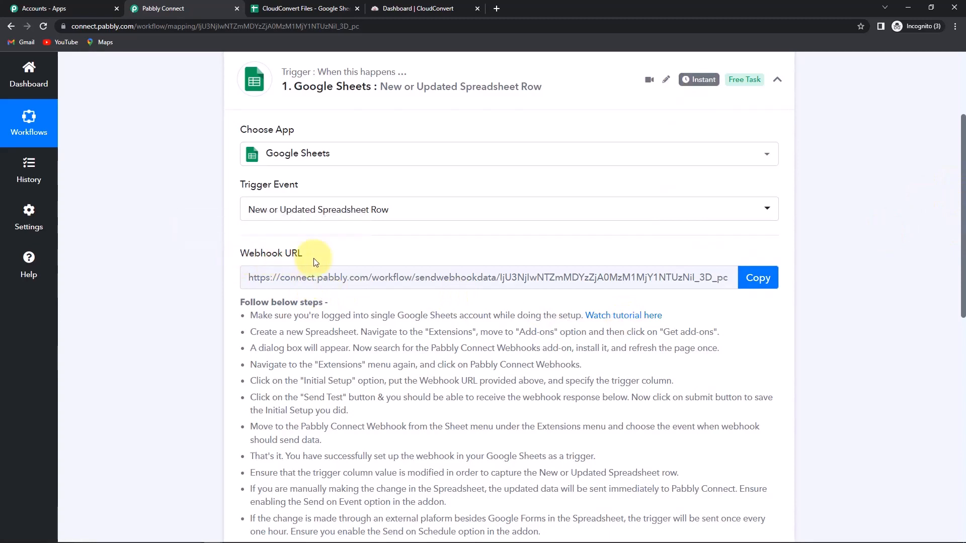
mouse_move(305, 258)
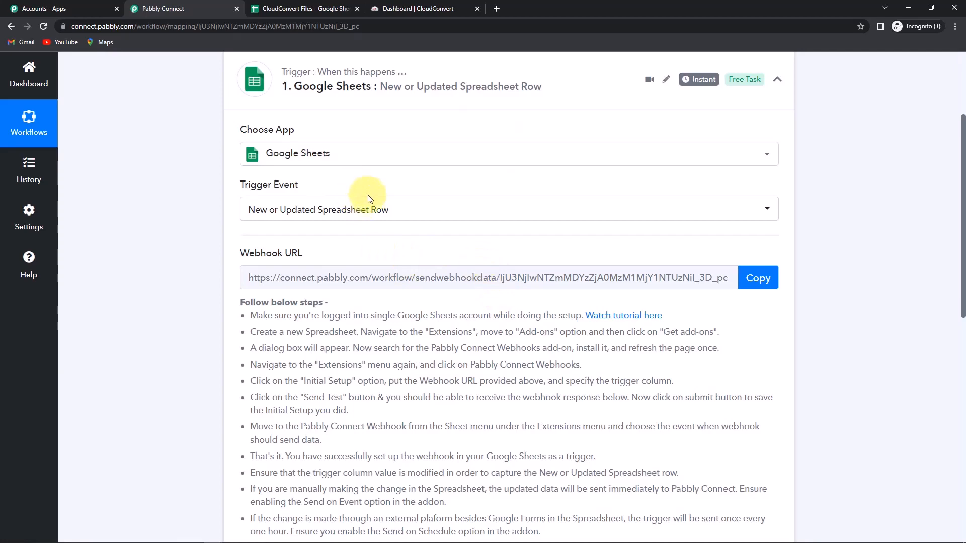
click(757, 278)
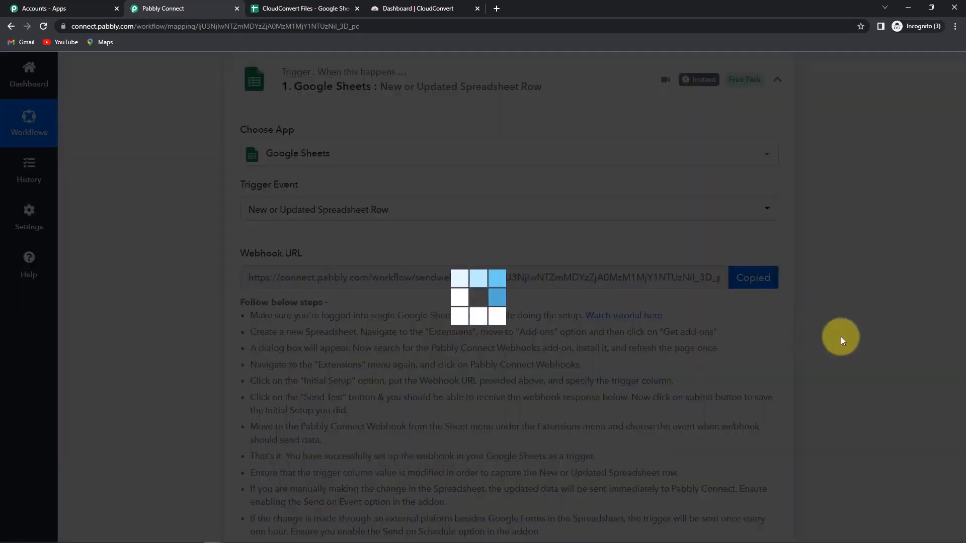
scroll(841, 337, down, 2)
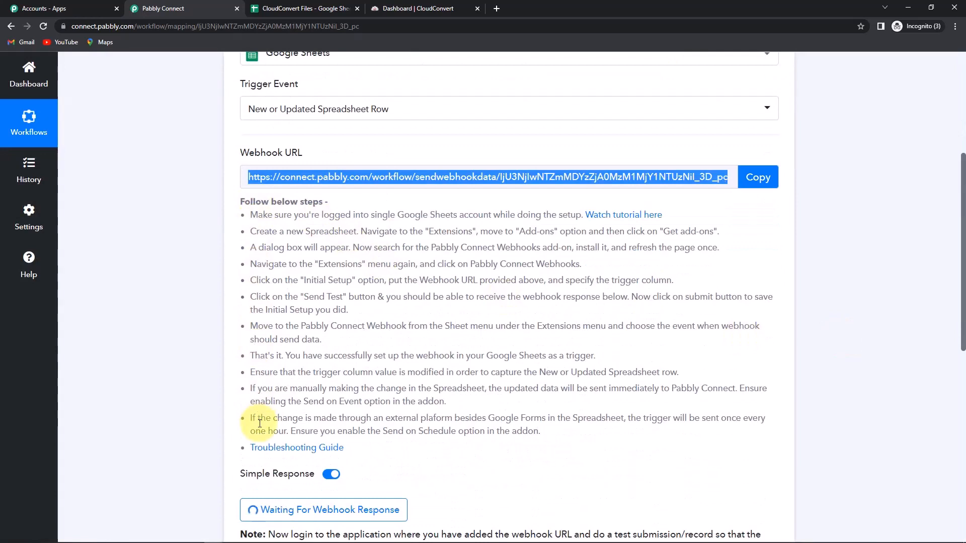
click(295, 9)
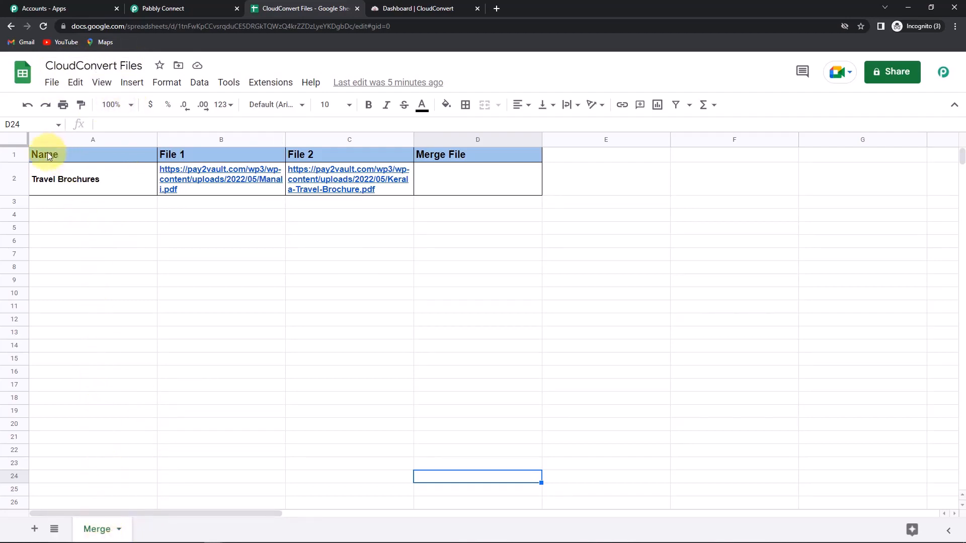
Look up the Pabbly Connect Webhooks add-on in the Google Workspace Marketplace, then close the marketplace and reload the spreadsheet.
mouse_move(325, 177)
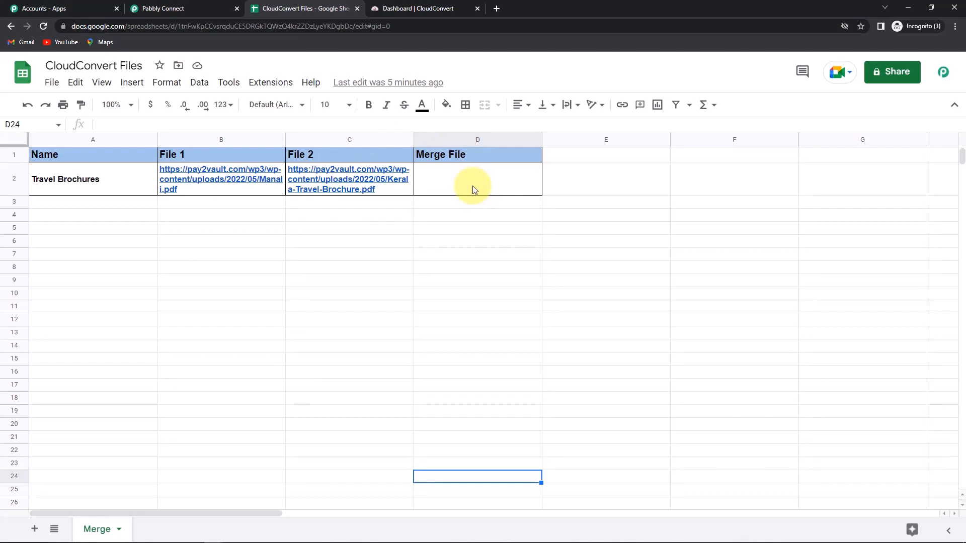
click(263, 86)
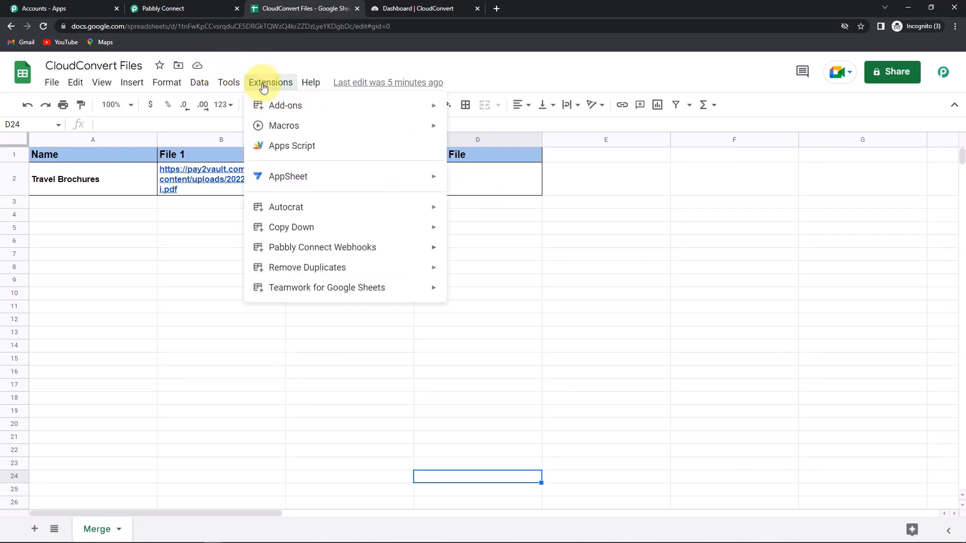
mouse_move(287, 103)
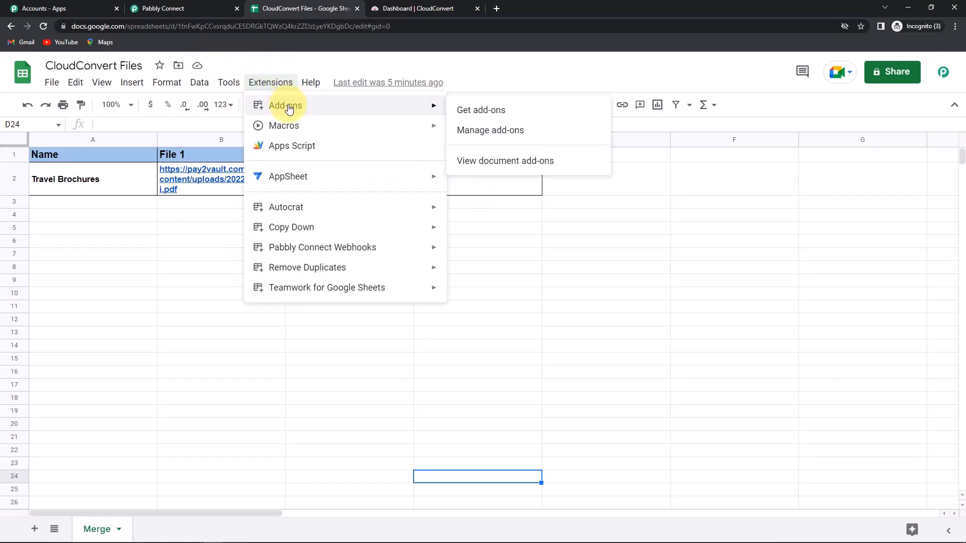
click(489, 117)
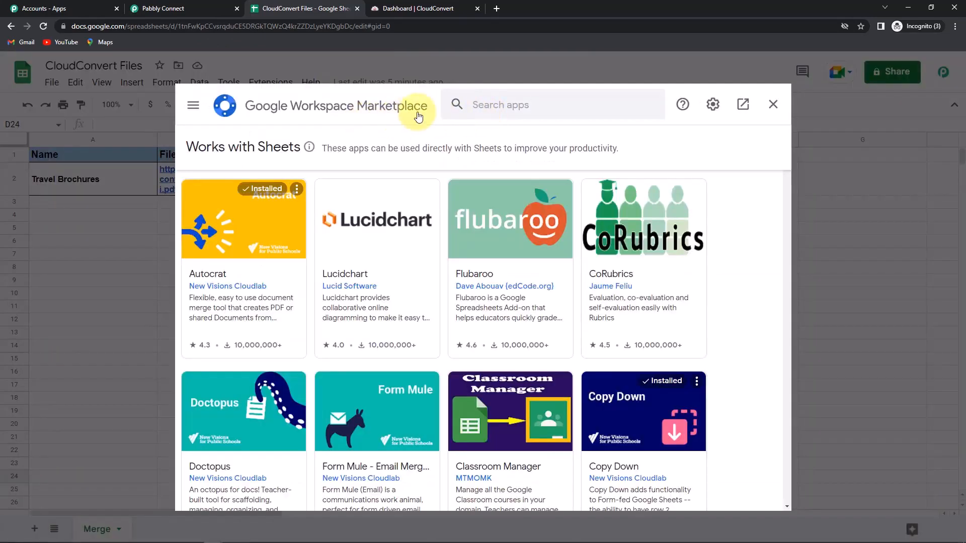
click(477, 101)
text(Pabbly)
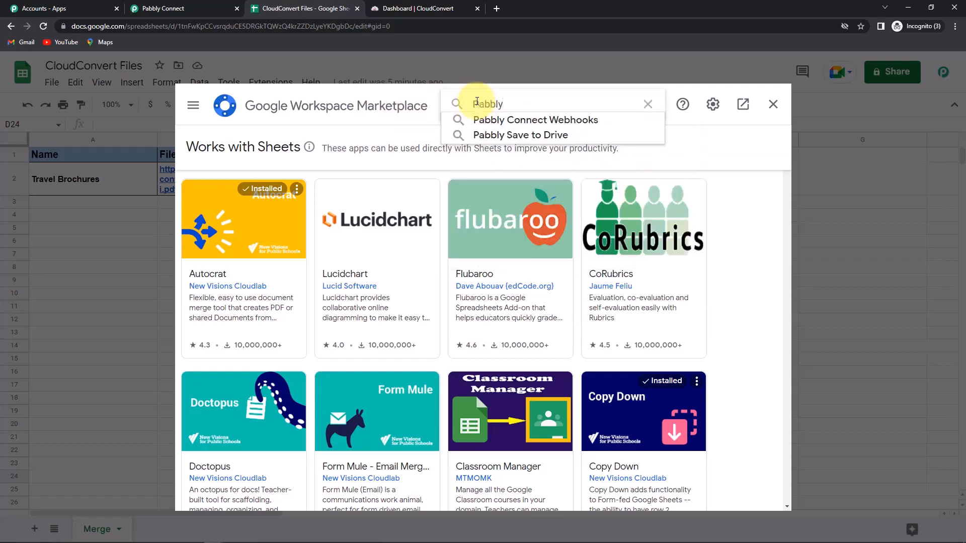
click(575, 120)
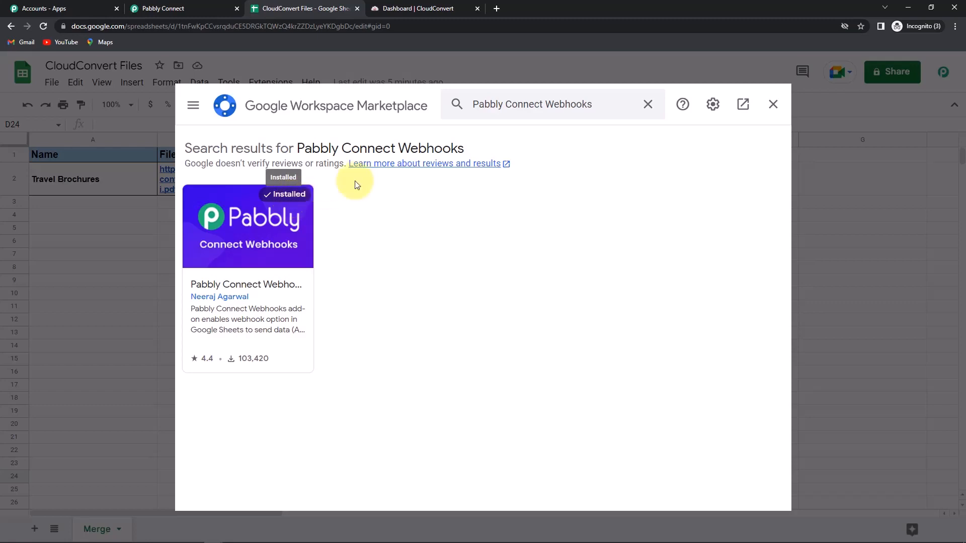
click(774, 106)
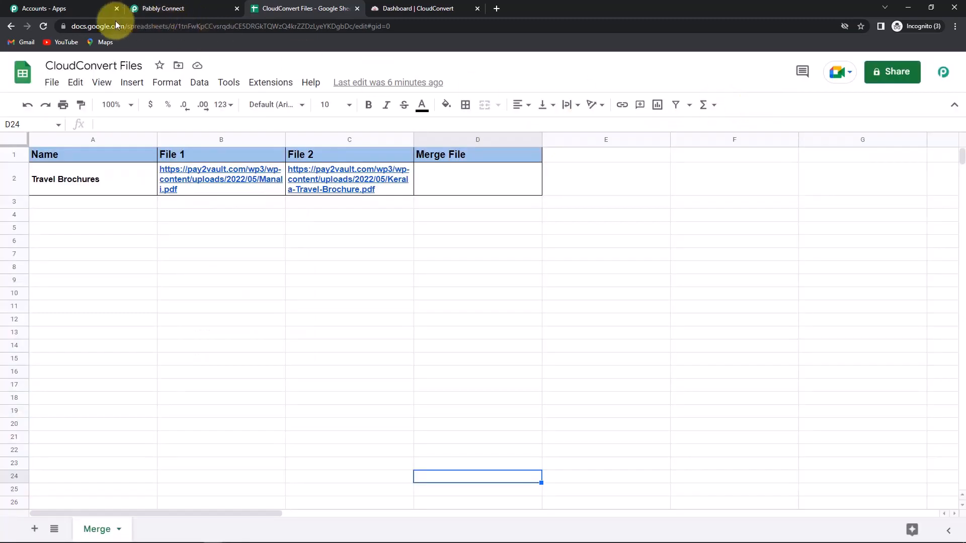
click(43, 26)
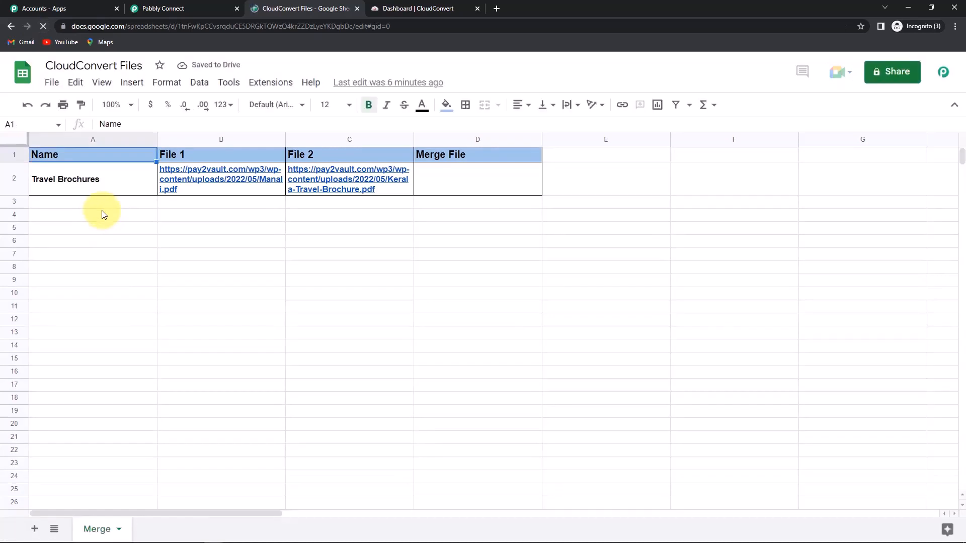
Open the Pabbly Connect Webhooks initial setup for the Merge sheet and enter the webhook URL copied from the Pabbly Connect workflow.
click(262, 83)
mouse_move(281, 253)
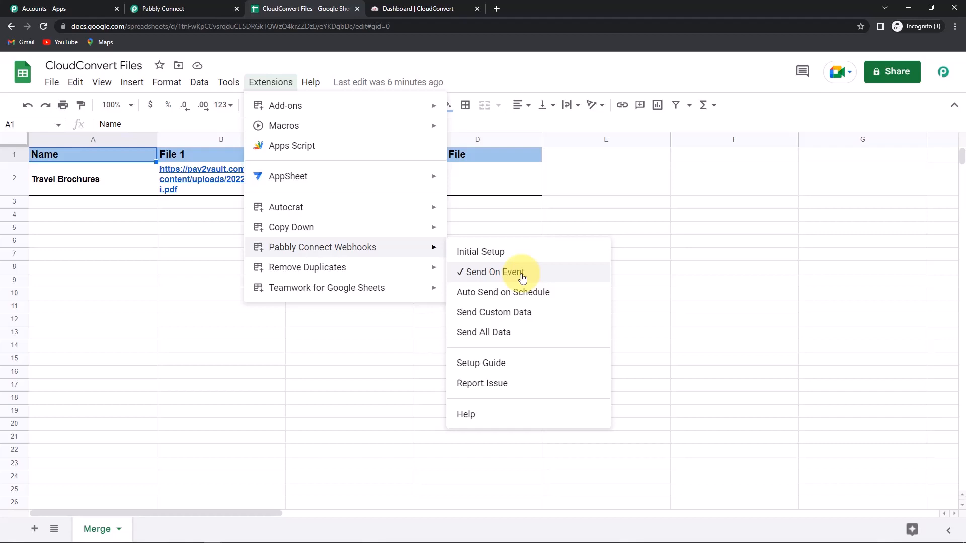
click(495, 254)
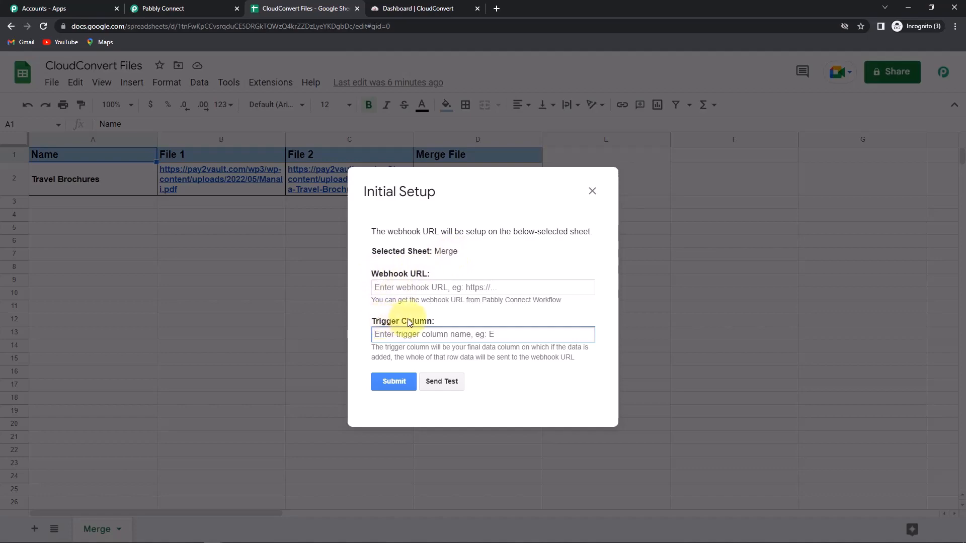
click(195, 11)
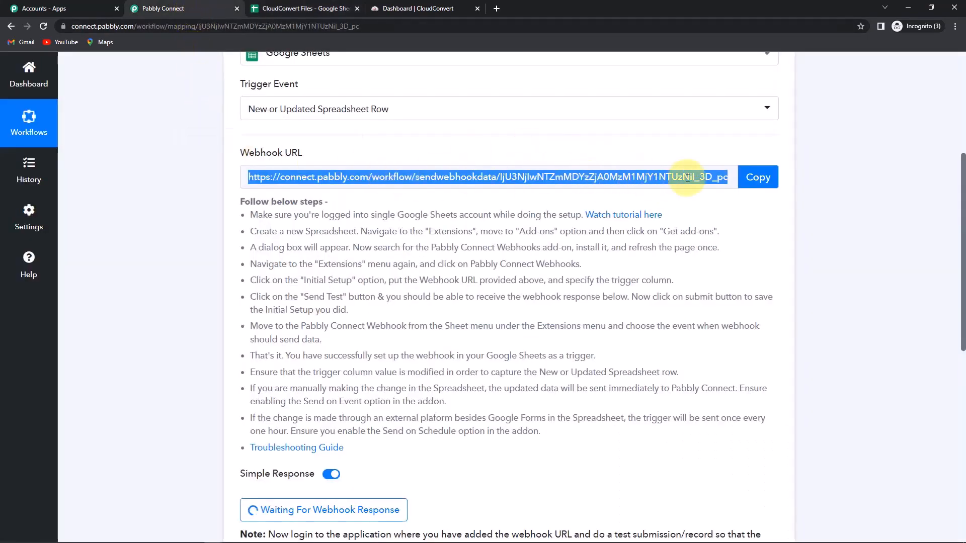
click(750, 176)
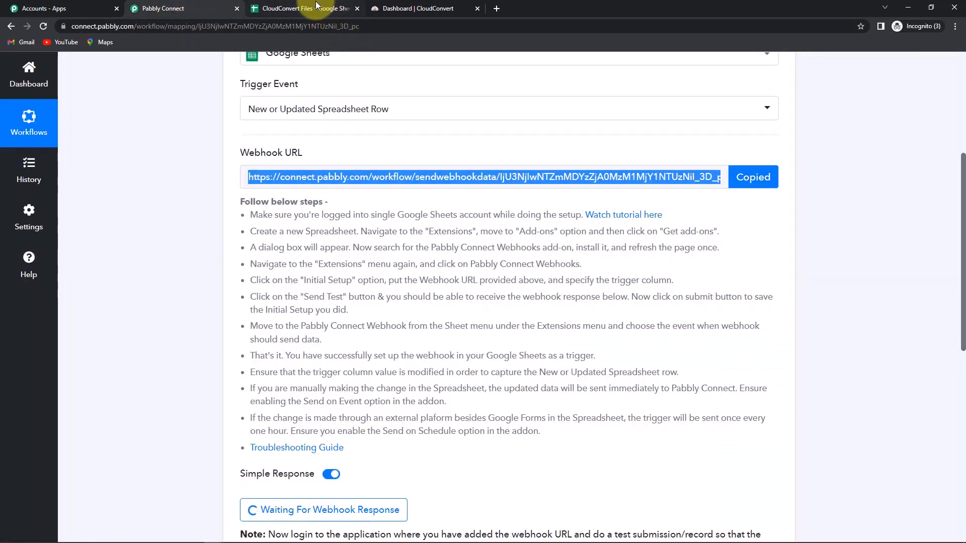
click(316, 5)
click(387, 287)
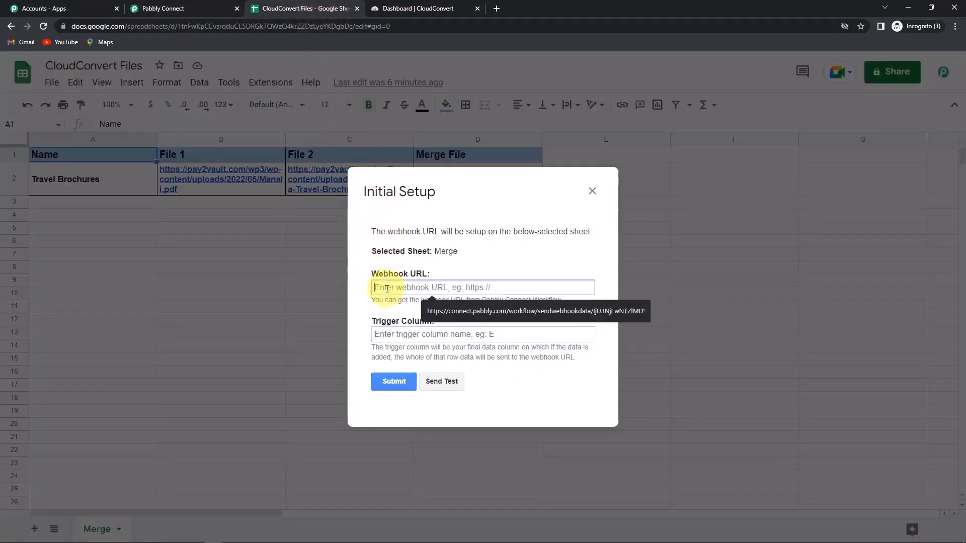
key(ctrl+v)
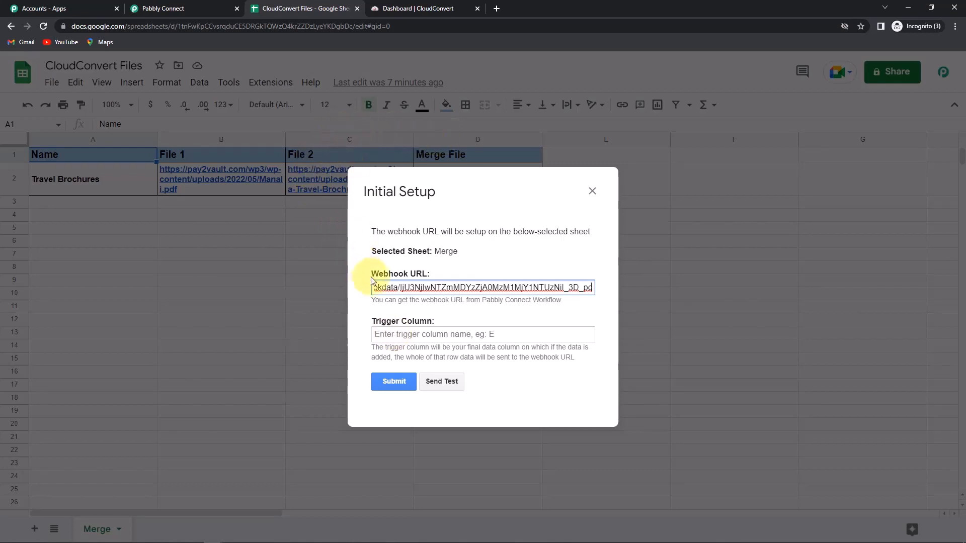
Set the trigger column to C, send the test data, and submit the webhook setup.
click(407, 335)
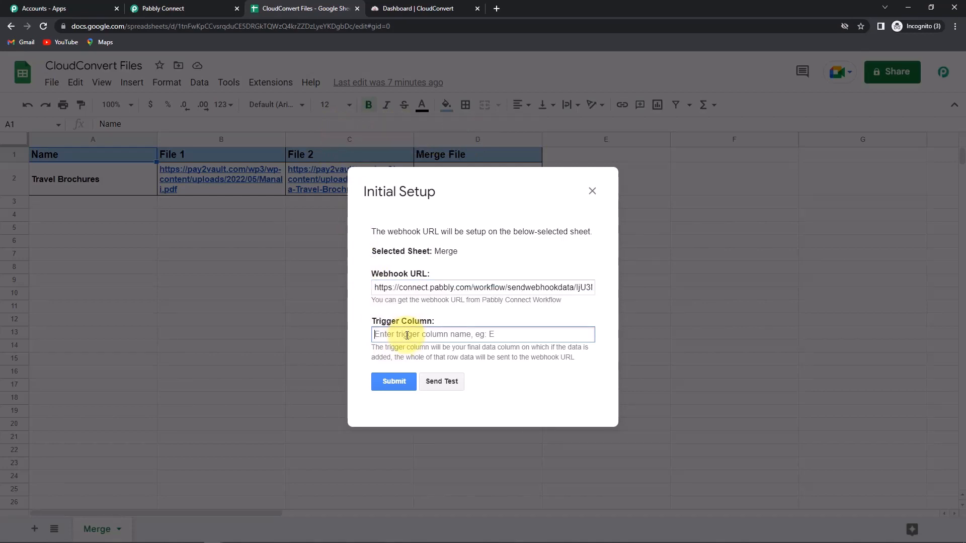
text(C)
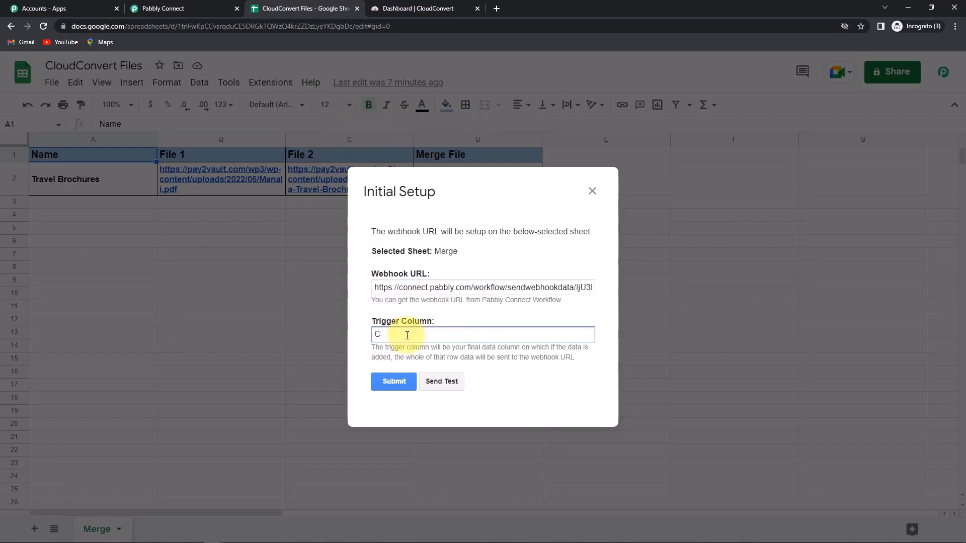
click(443, 381)
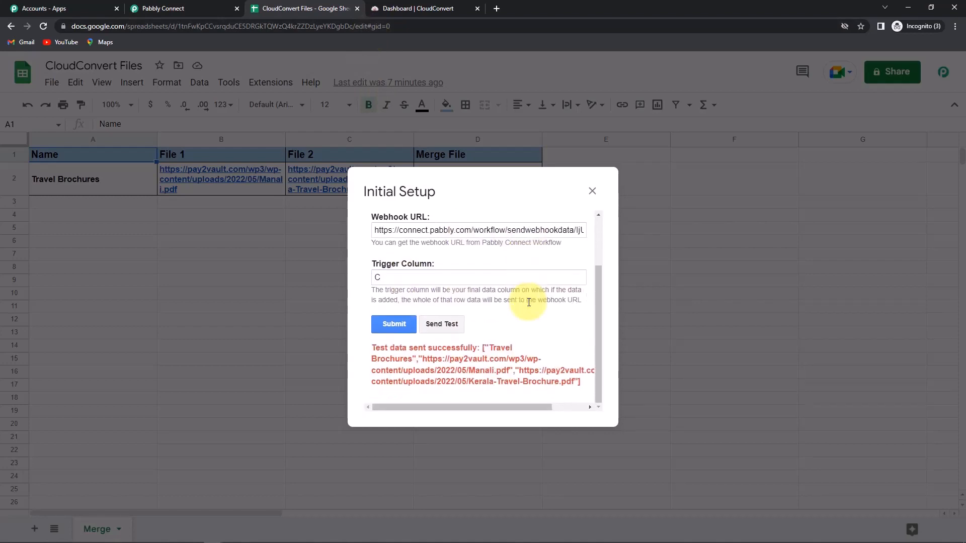
click(393, 325)
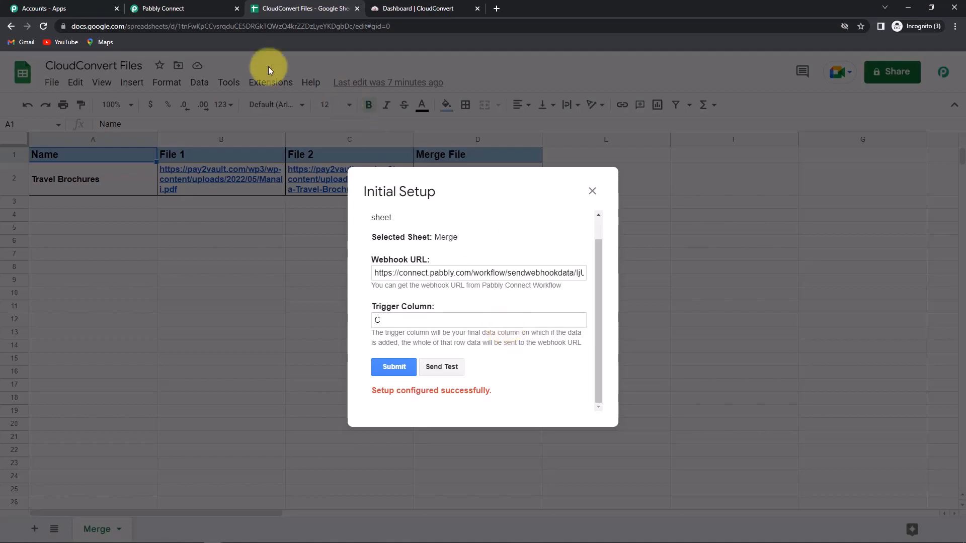
Switch to Pabbly Connect and review the webhook response received by the Google Sheets trigger, including the name and file URLs.
click(189, 10)
scroll(535, 365, down, 6)
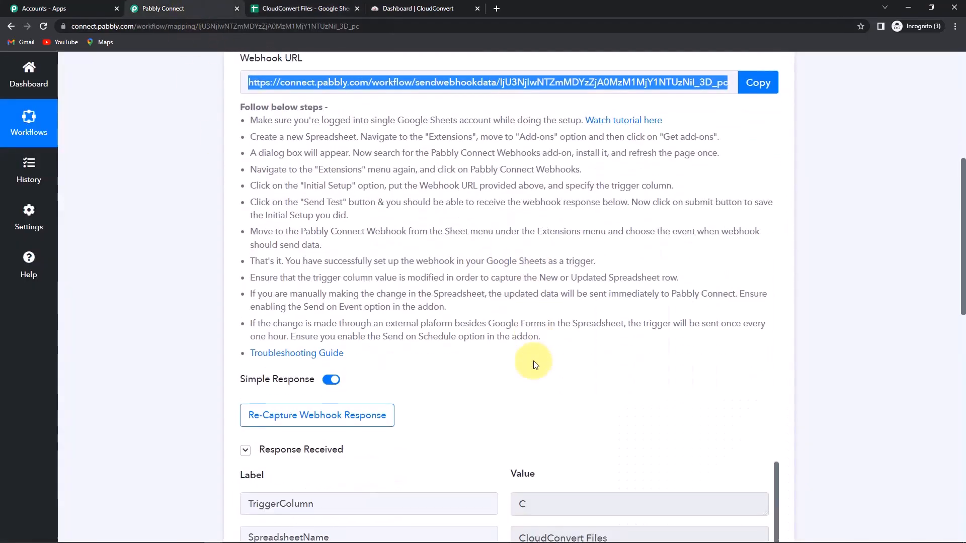
scroll(534, 362, down, 2)
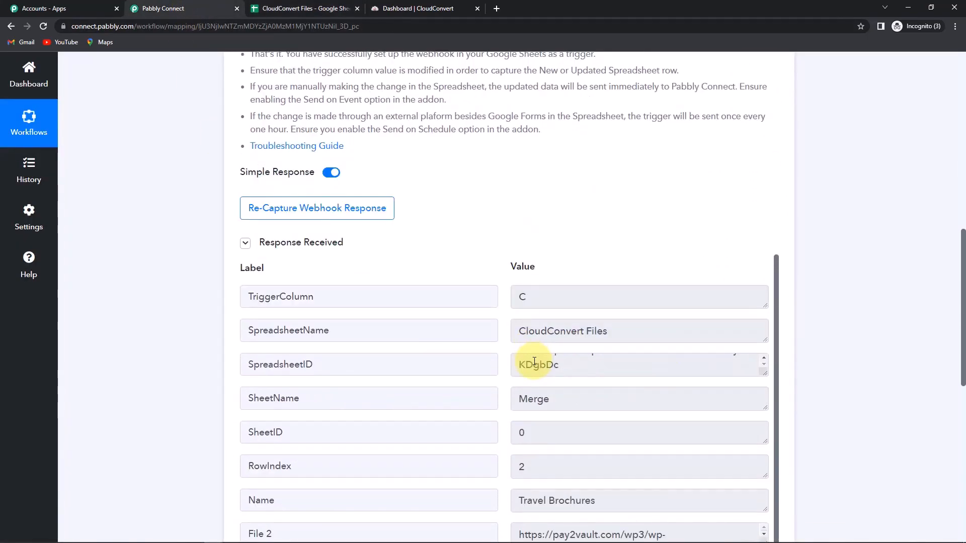
scroll(837, 339, down, 3)
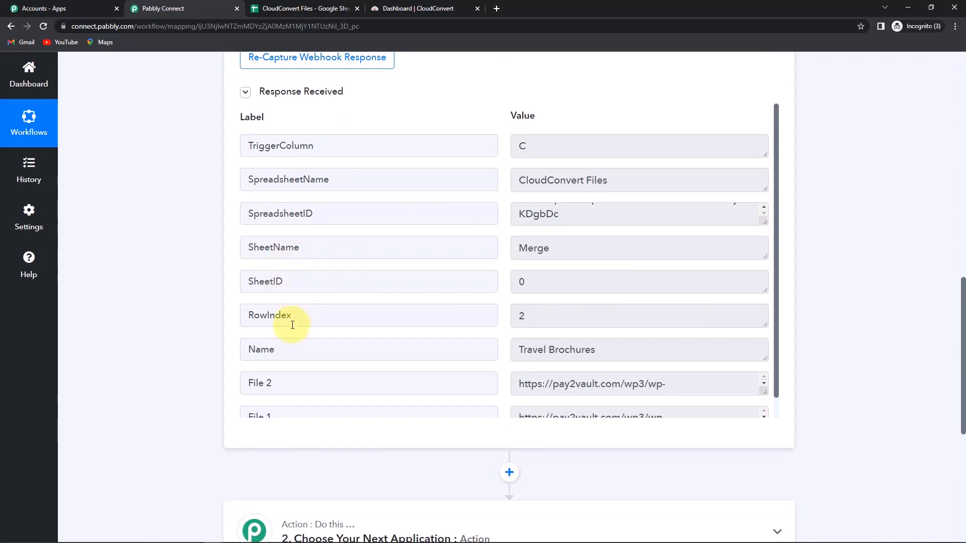
scroll(344, 325, down, 1)
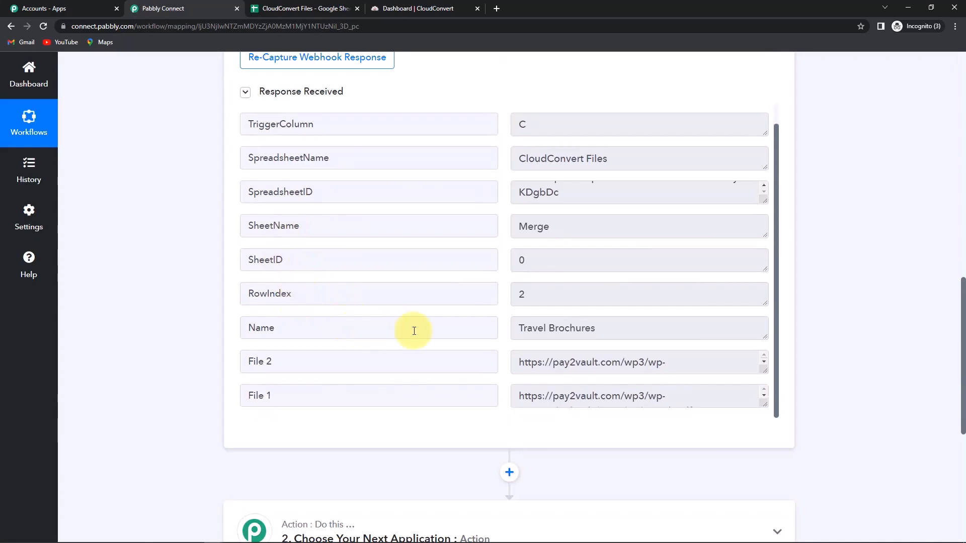
drag(512, 328, 617, 352)
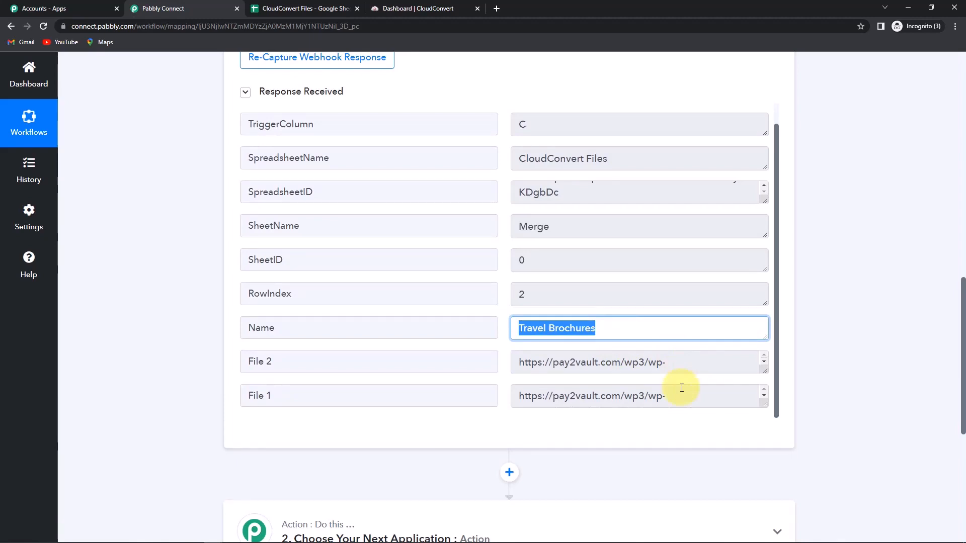
scroll(894, 229, down, 3)
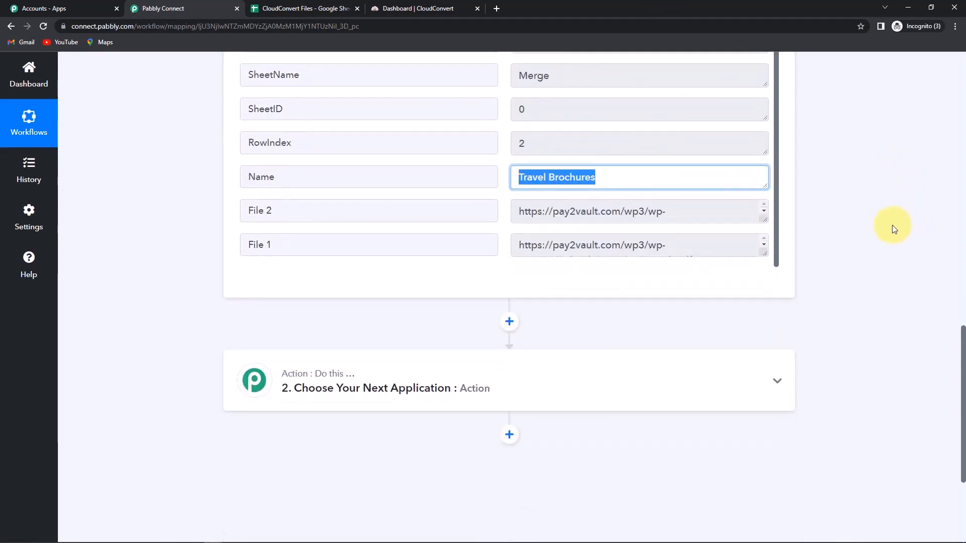
scroll(894, 230, down, 2)
scroll(850, 221, up, 2)
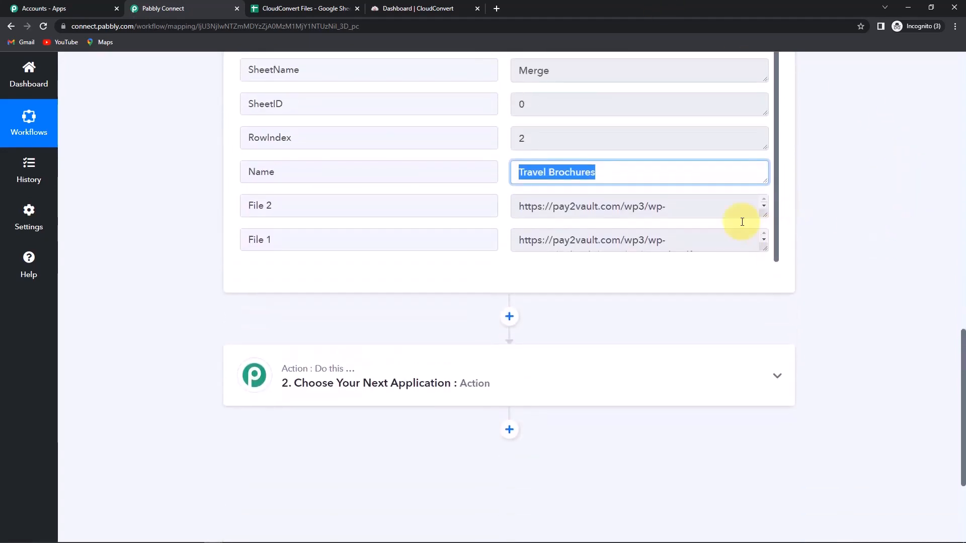
Enlarge the File 2 value in the trigger response and open its PDF URL in a new browser tab.
drag(770, 222, 765, 264)
drag(580, 242, 516, 208)
right_click(538, 214)
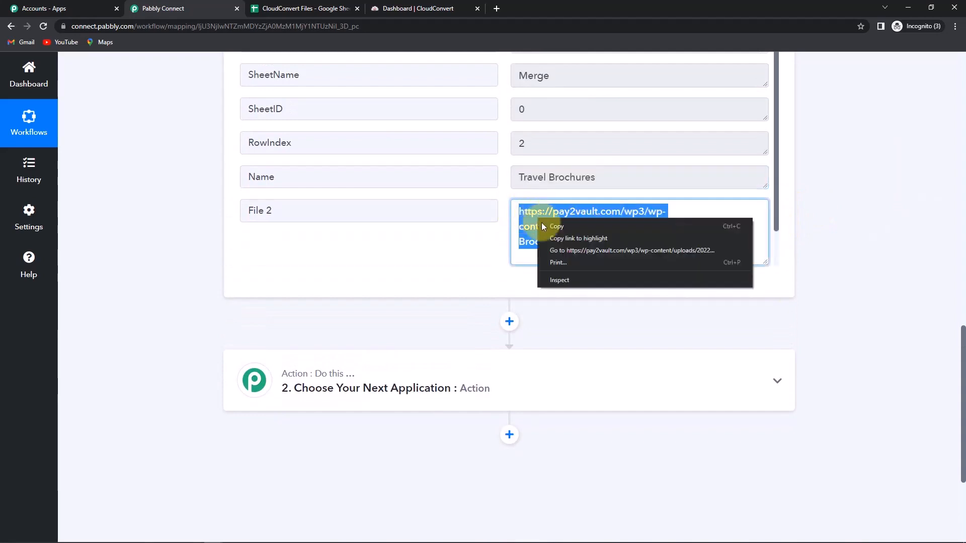
click(554, 224)
click(496, 8)
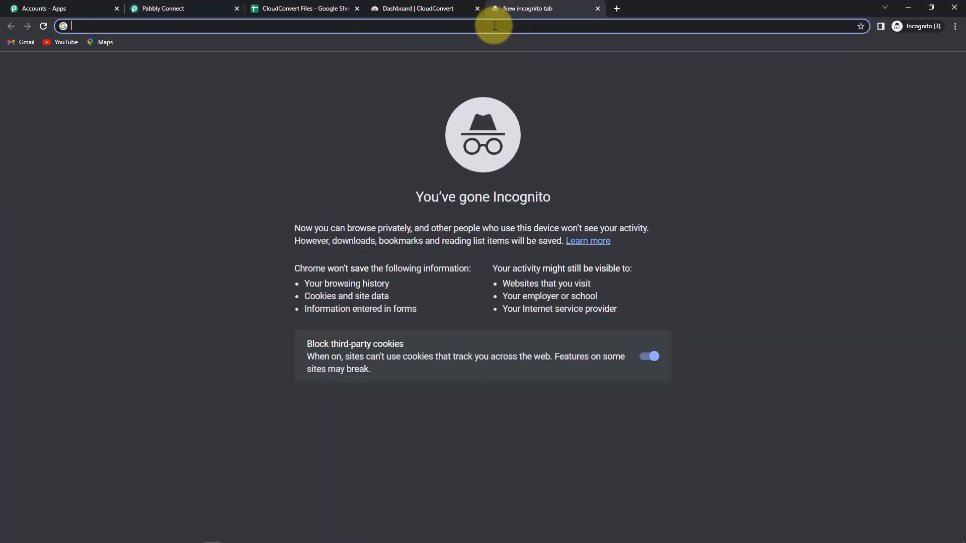
key(ctrl+v)
key(Return)
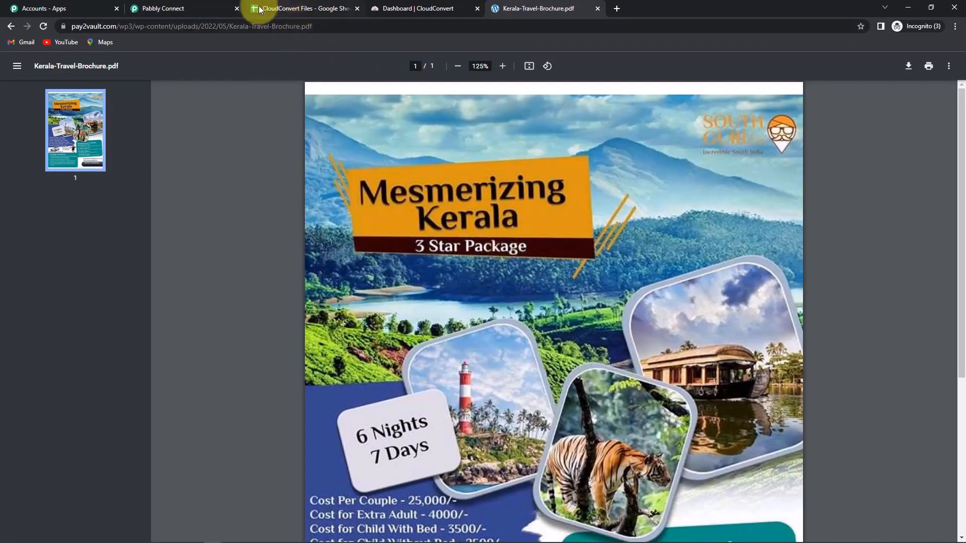
Return to the trigger response, copy the File 1 URL, and open that PDF in a new browser tab.
click(195, 10)
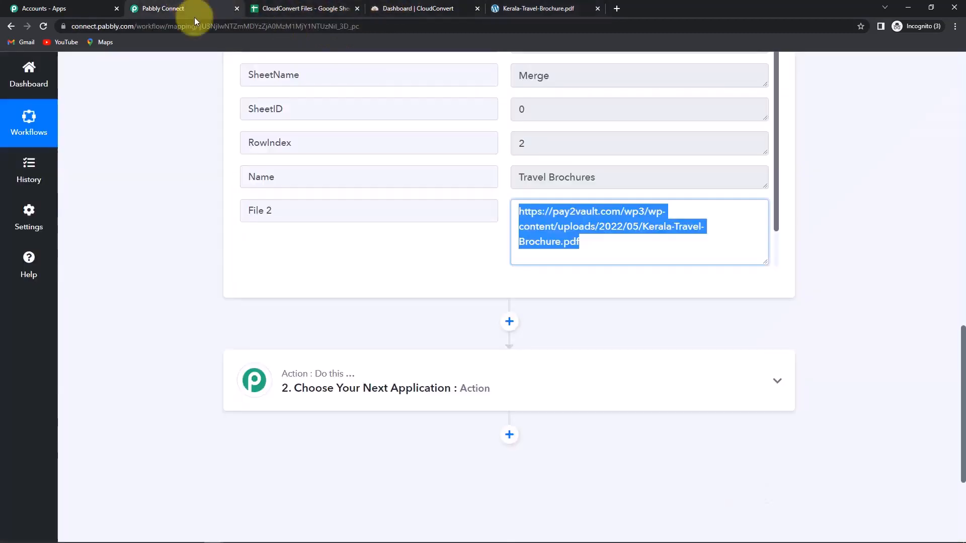
drag(776, 206, 776, 255)
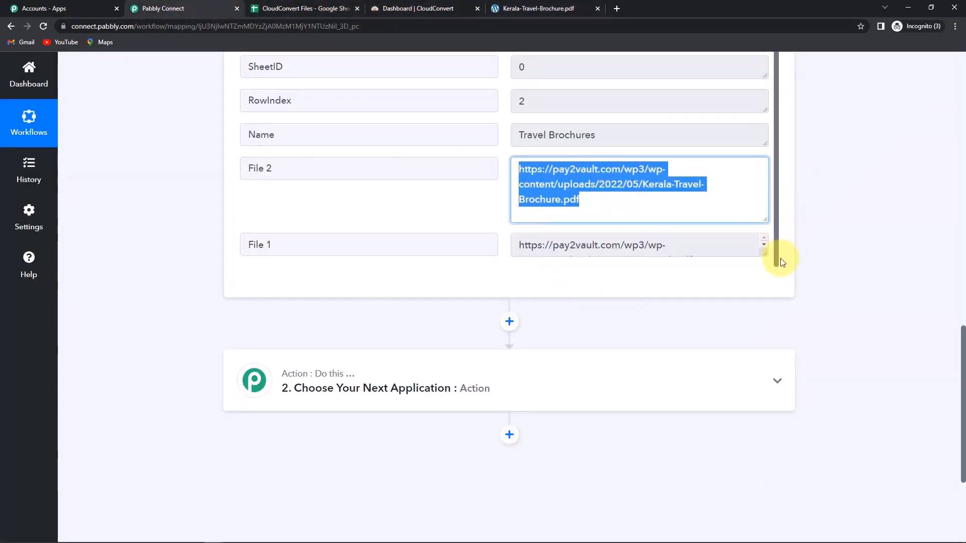
right_click(544, 219)
click(564, 228)
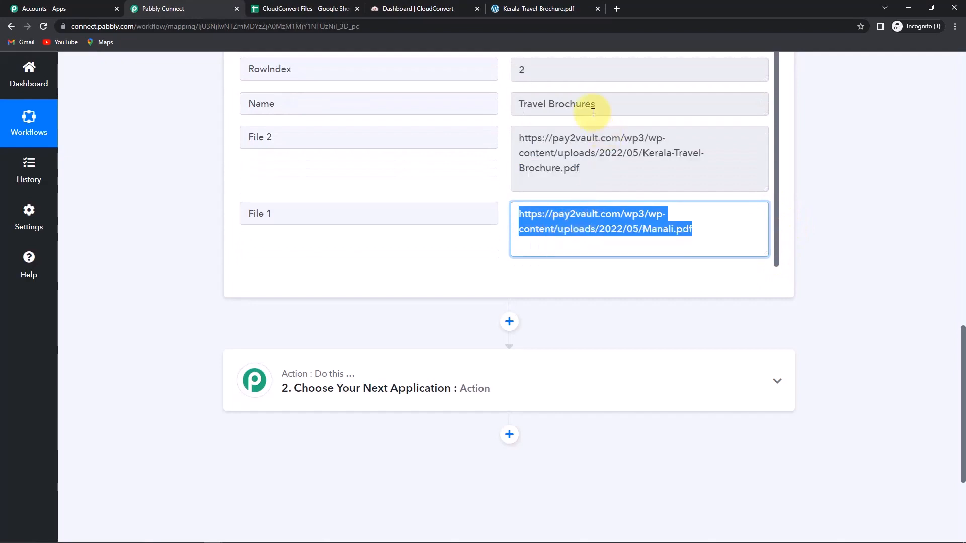
click(616, 9)
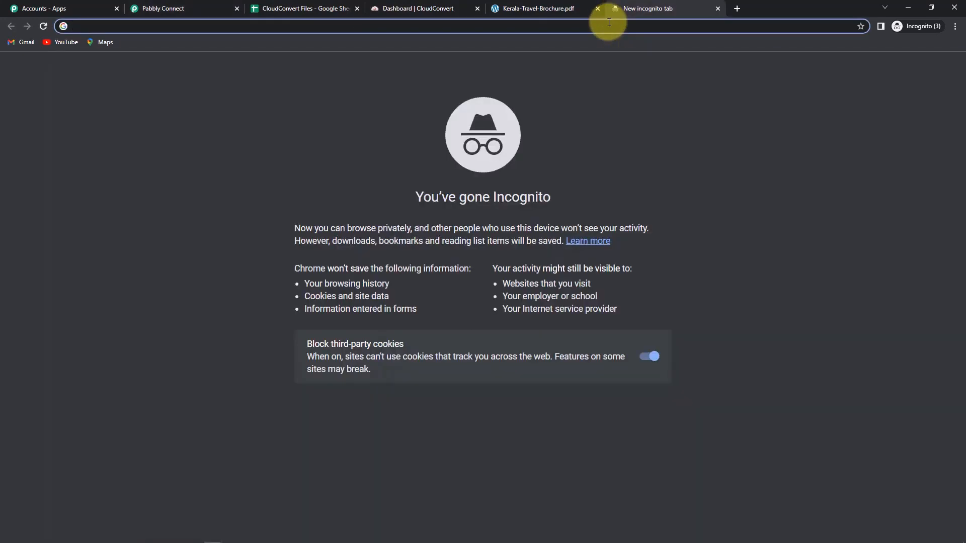
key(ctrl+v)
key(Return)
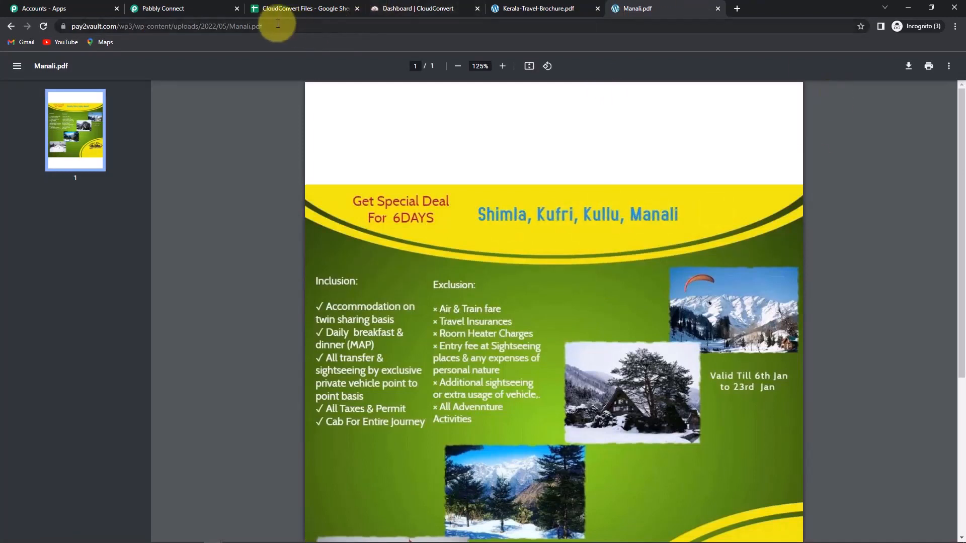
Return to the Pabbly Connect workflow and choose CloudConvert as the app for the second step.
click(179, 10)
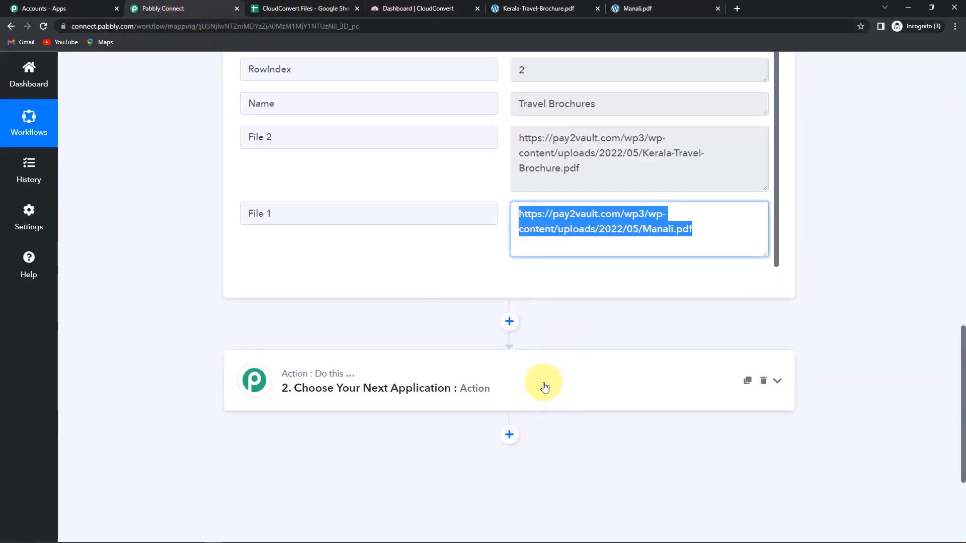
scroll(453, 352, down, 2)
click(317, 287)
click(334, 351)
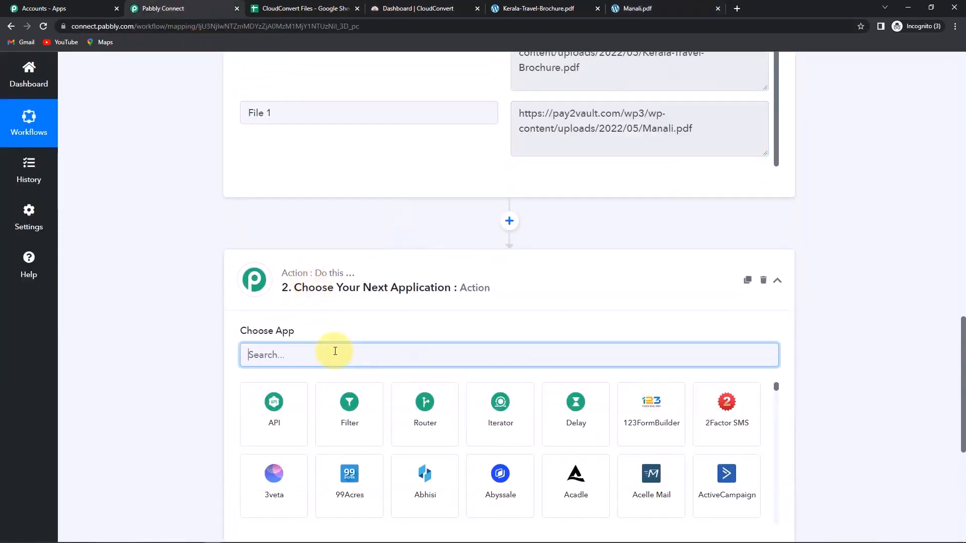
text(cloud)
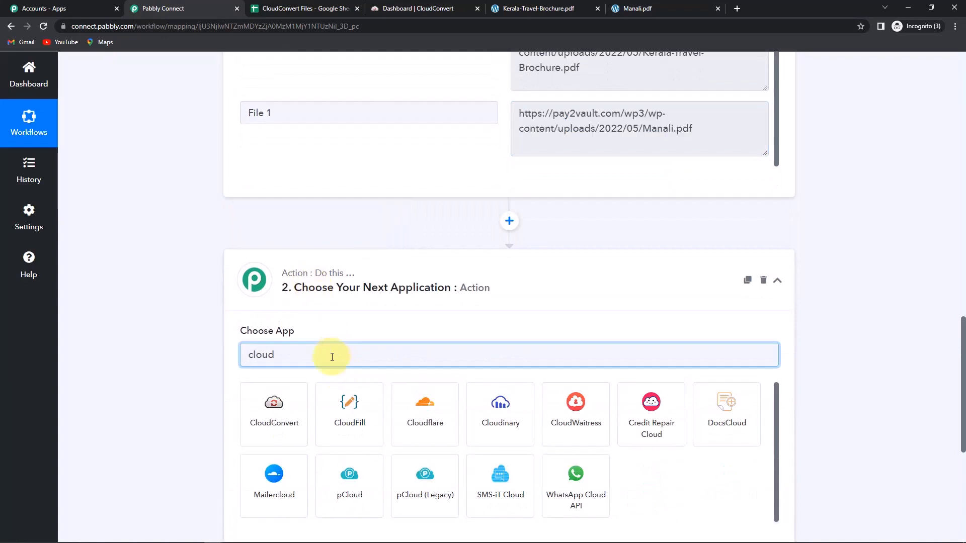
click(303, 433)
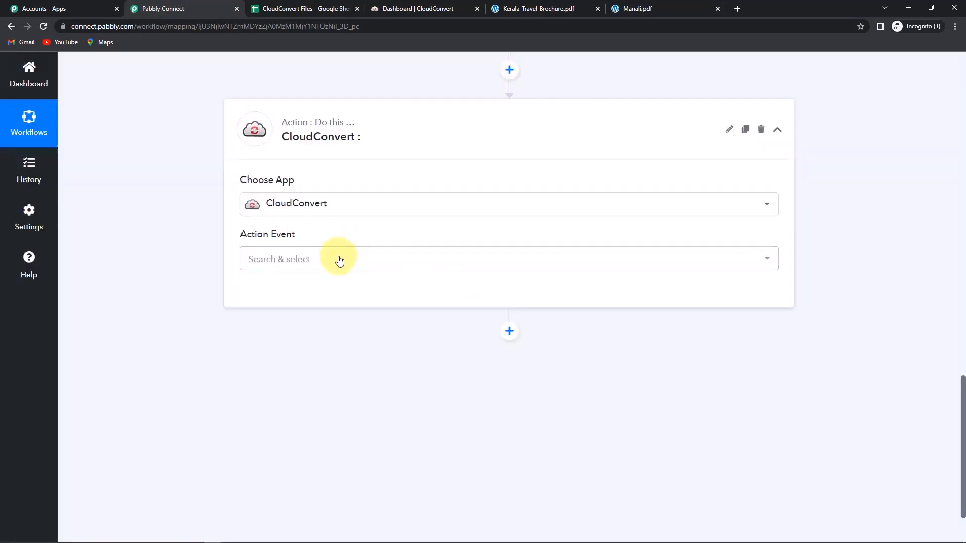
Set the CloudConvert action event to Merge Files to PDF and authenticate it through a new connection.
click(339, 259)
scroll(382, 385, down, 3)
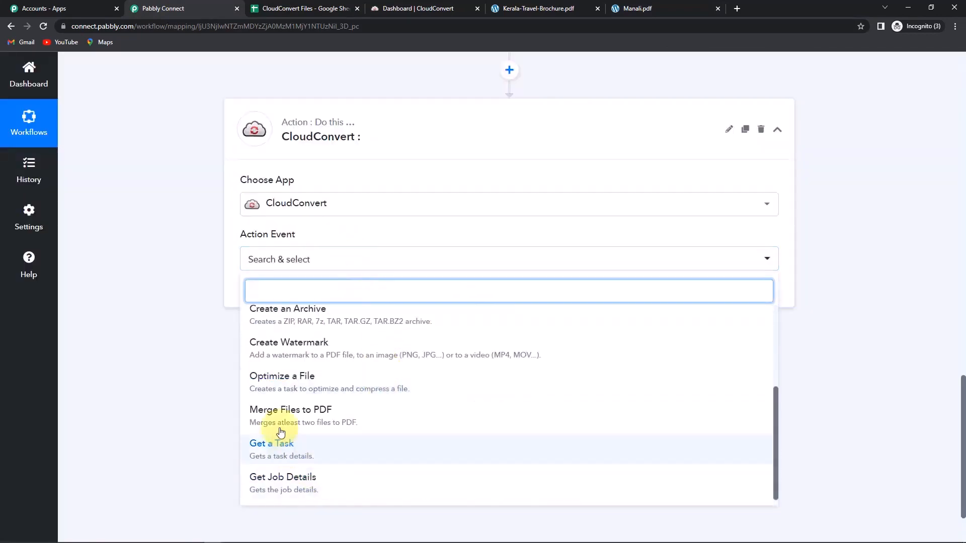
click(316, 422)
click(279, 297)
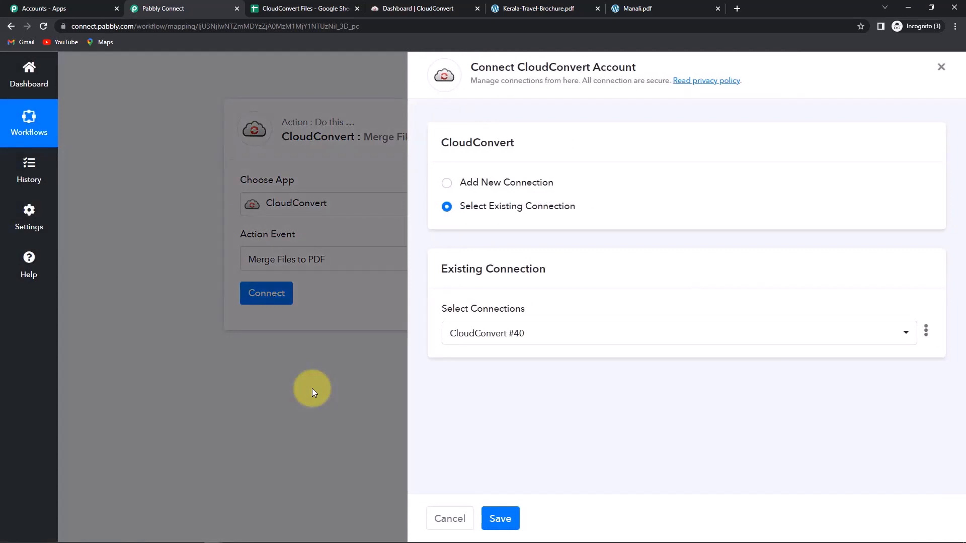
click(448, 184)
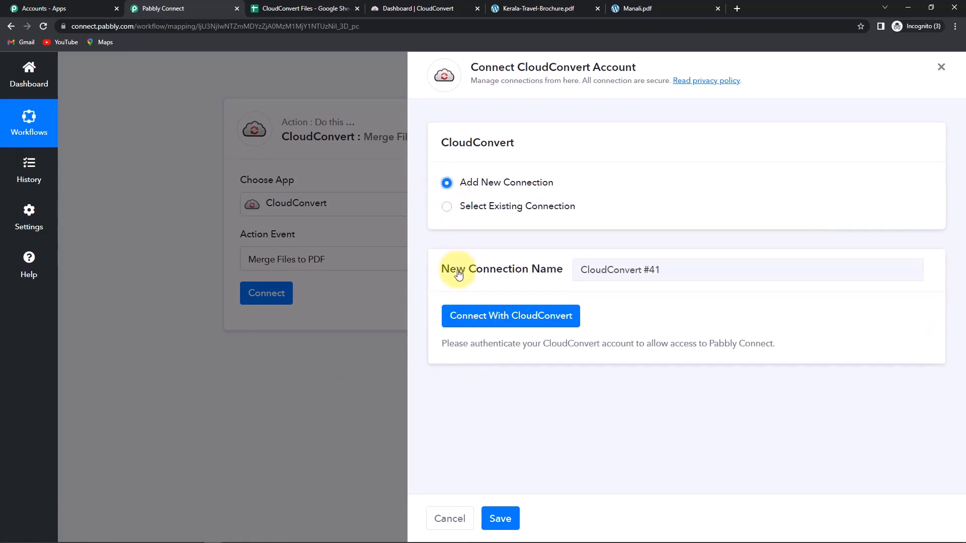
click(484, 321)
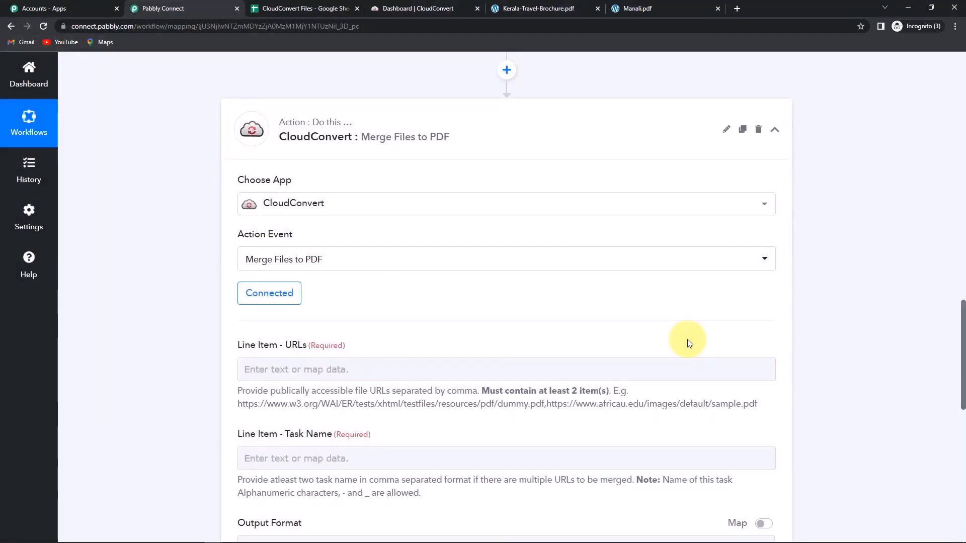
Map the trigger's File 2 and File 1 URLs, separated by a comma, into Line Item - URLs.
scroll(548, 317, down, 2)
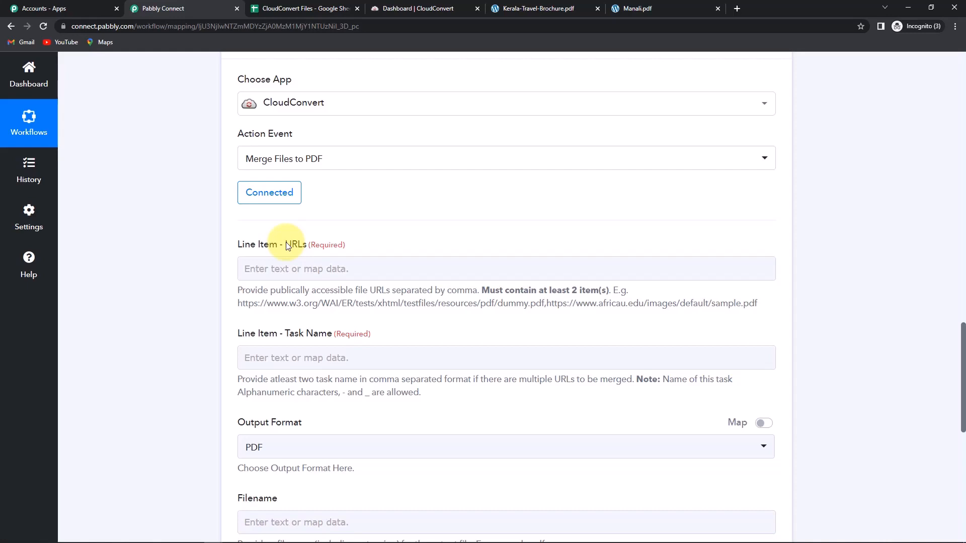
click(271, 268)
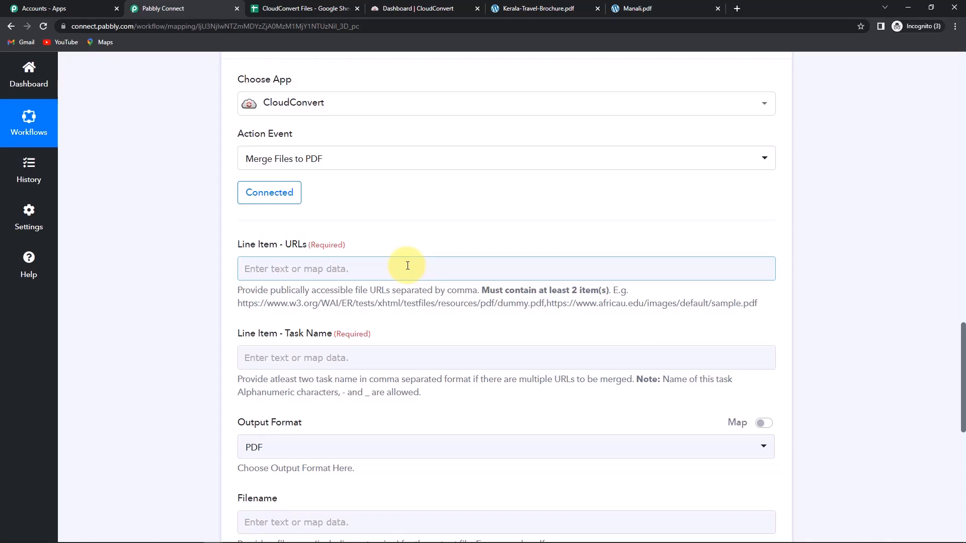
click(315, 264)
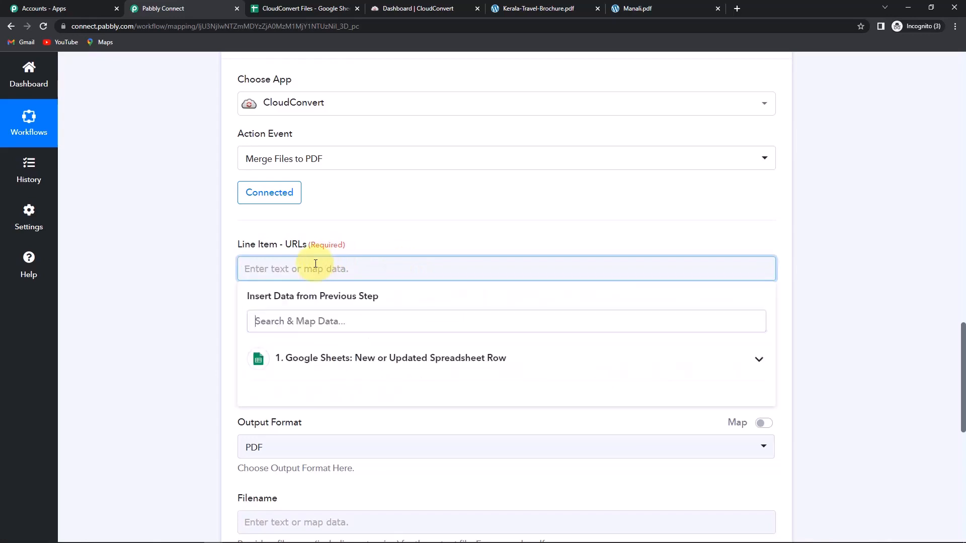
click(337, 357)
scroll(365, 431, down, 2)
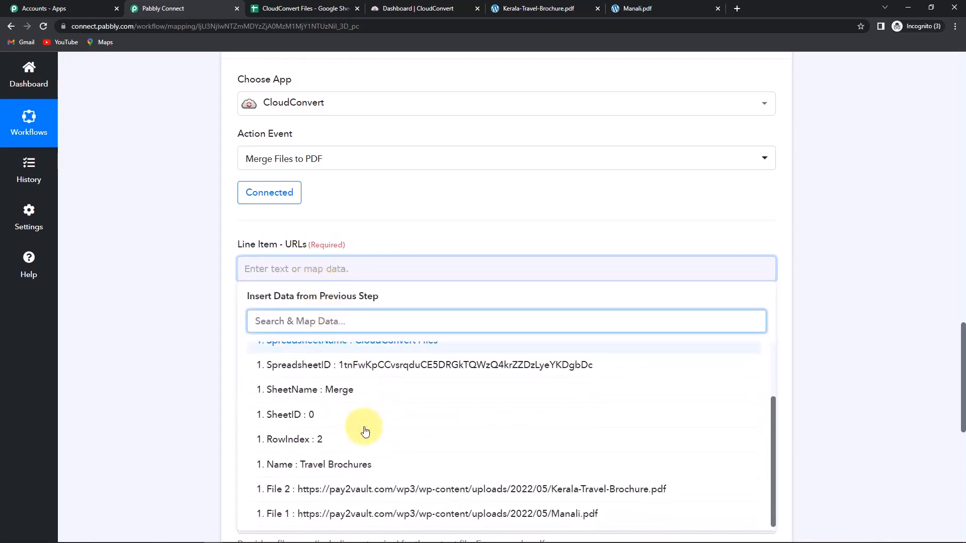
click(356, 489)
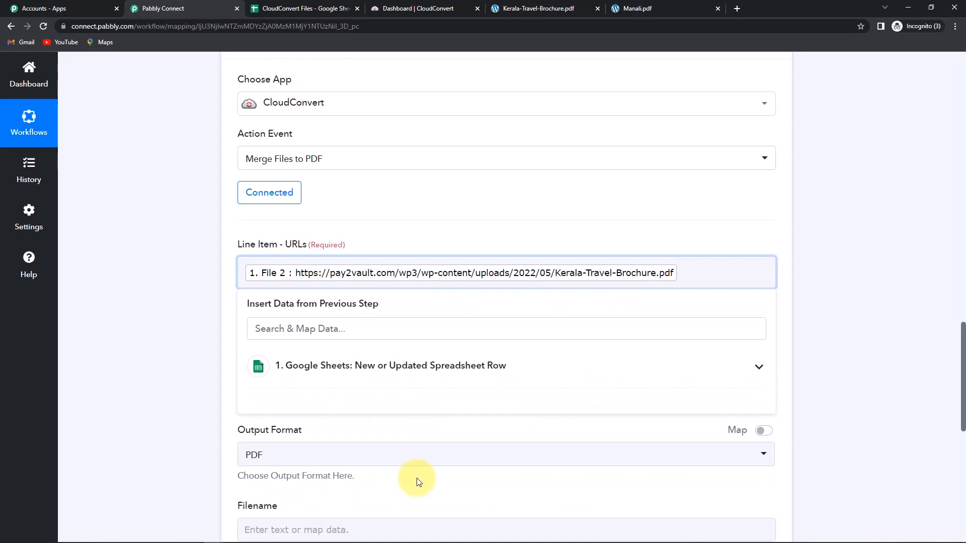
click(367, 367)
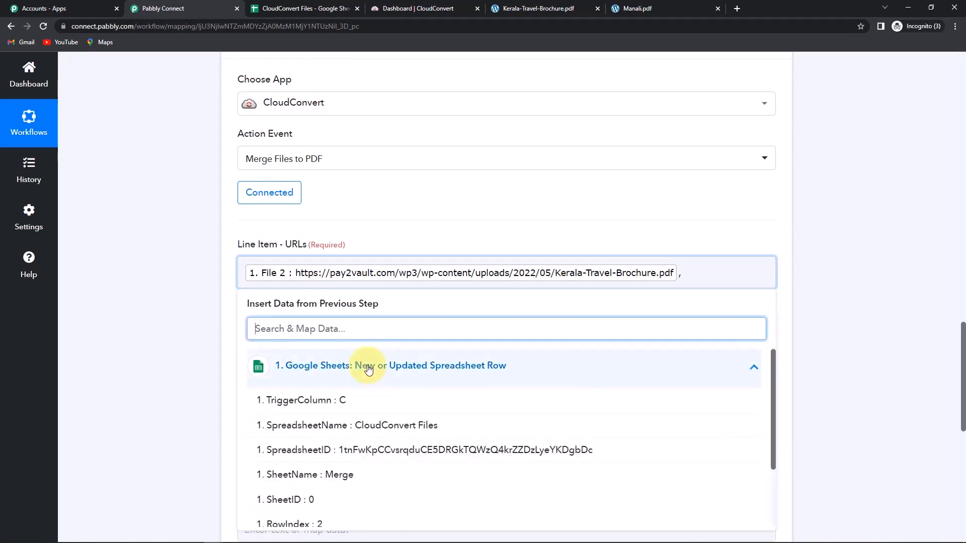
scroll(384, 431, down, 2)
click(322, 515)
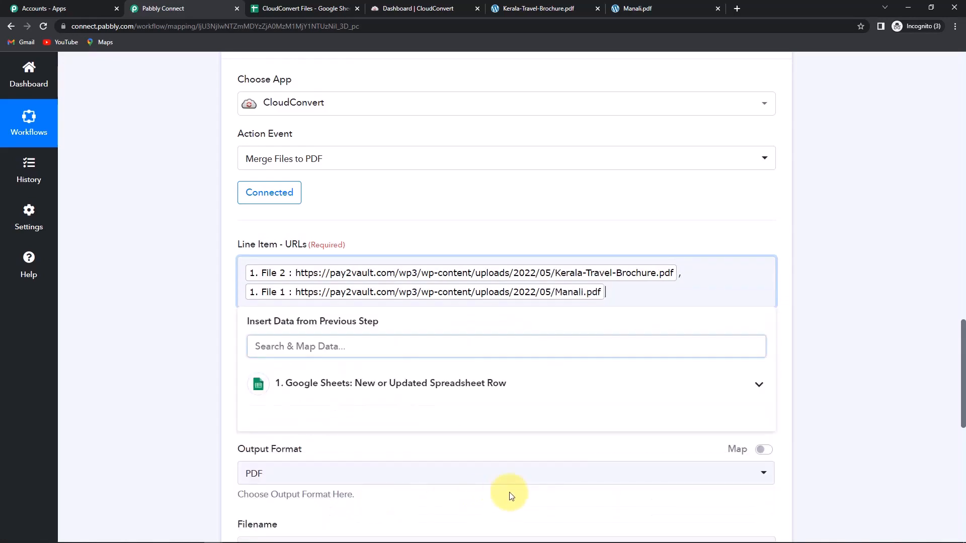
click(182, 316)
Enter F1,F2 as the Line Item - Task Name for the two files being merged.
scroll(292, 353, down, 2)
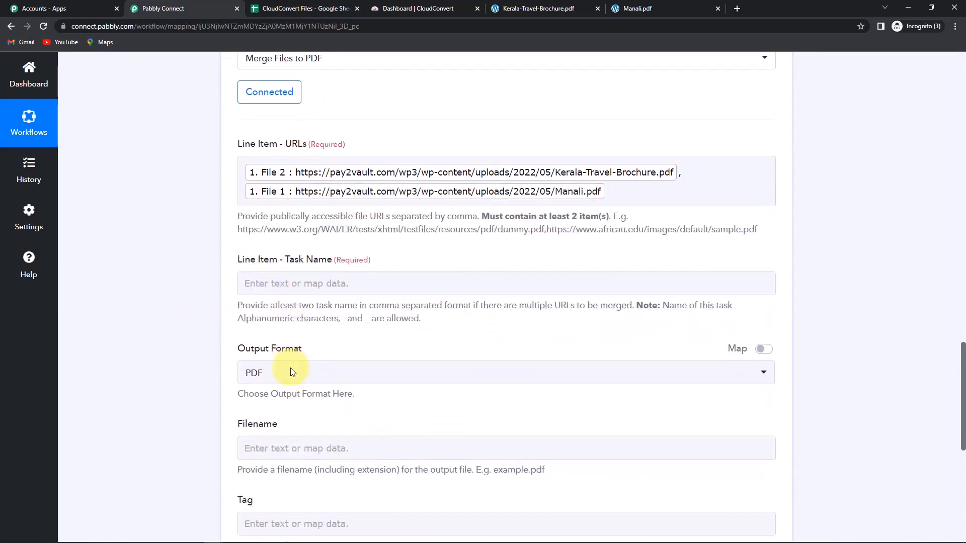
click(274, 286)
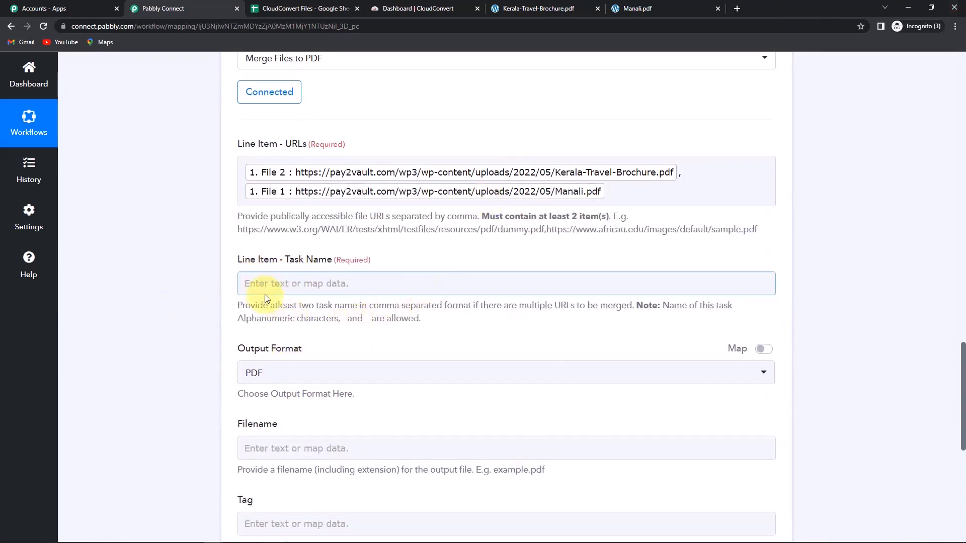
click(276, 286)
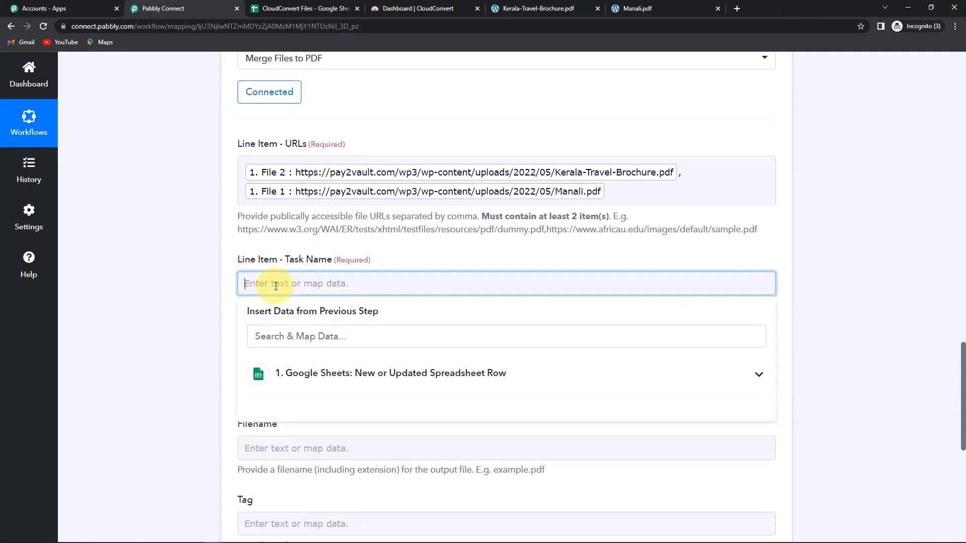
text(F1,F2)
click(200, 284)
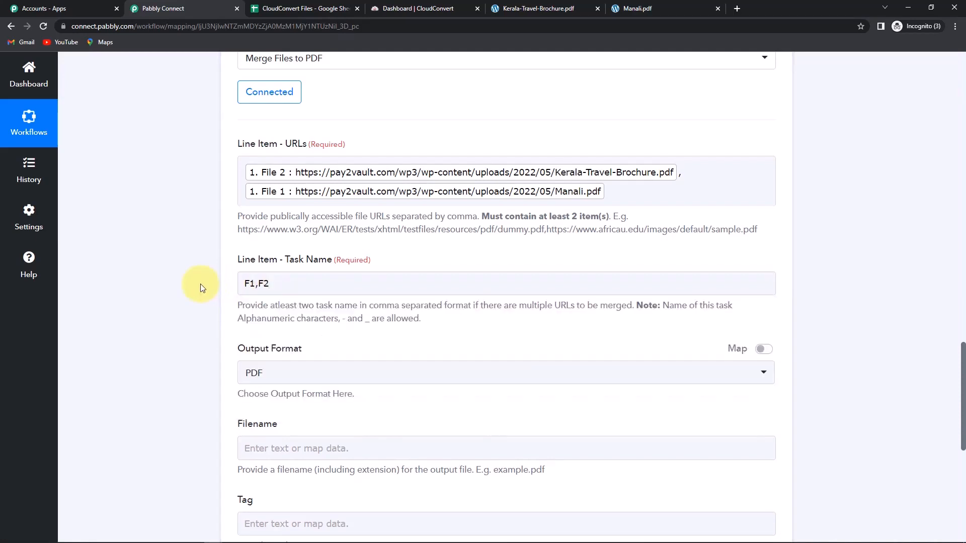
drag(248, 284, 281, 283)
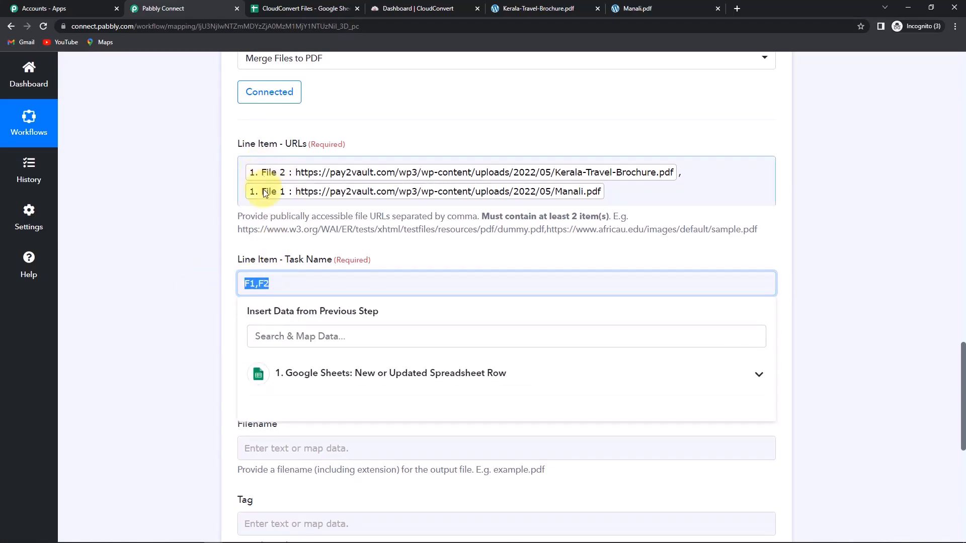
click(201, 247)
Map the trigger's Name value into the output Filename and append the .pdf extension.
scroll(200, 247, down, 4)
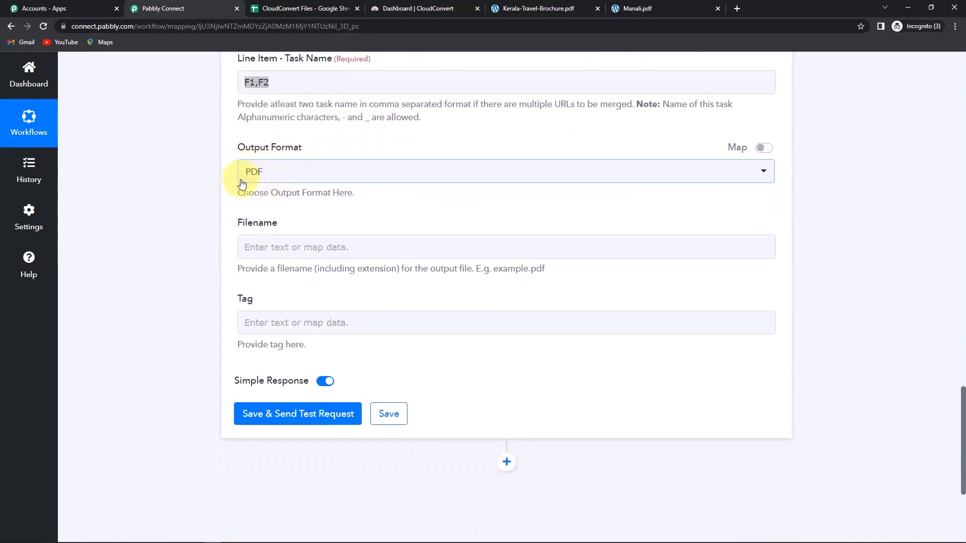
click(255, 245)
click(363, 337)
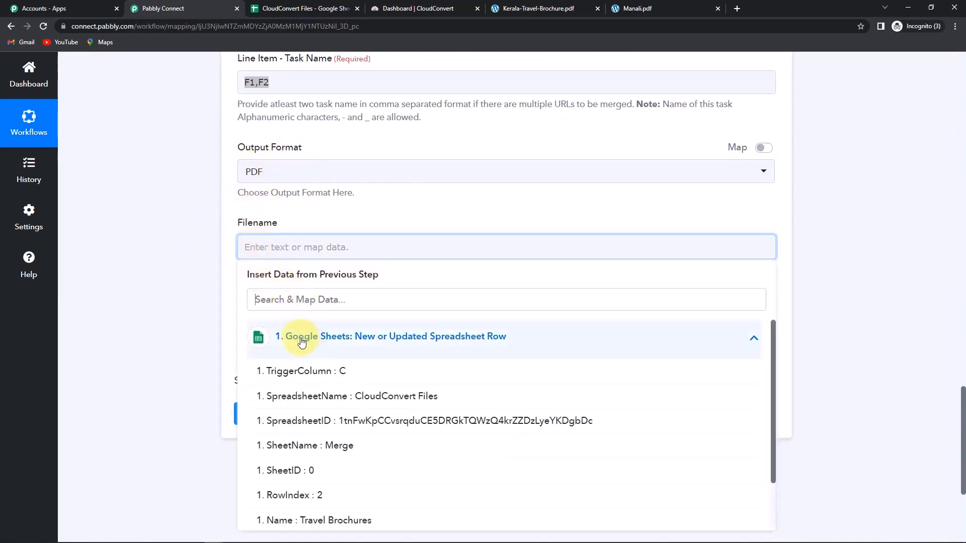
scroll(323, 429, down, 1)
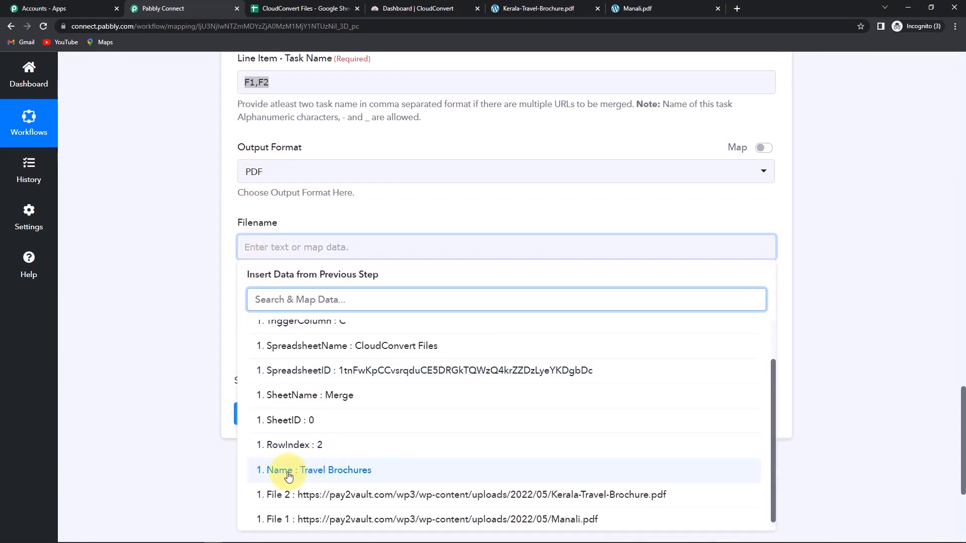
click(315, 470)
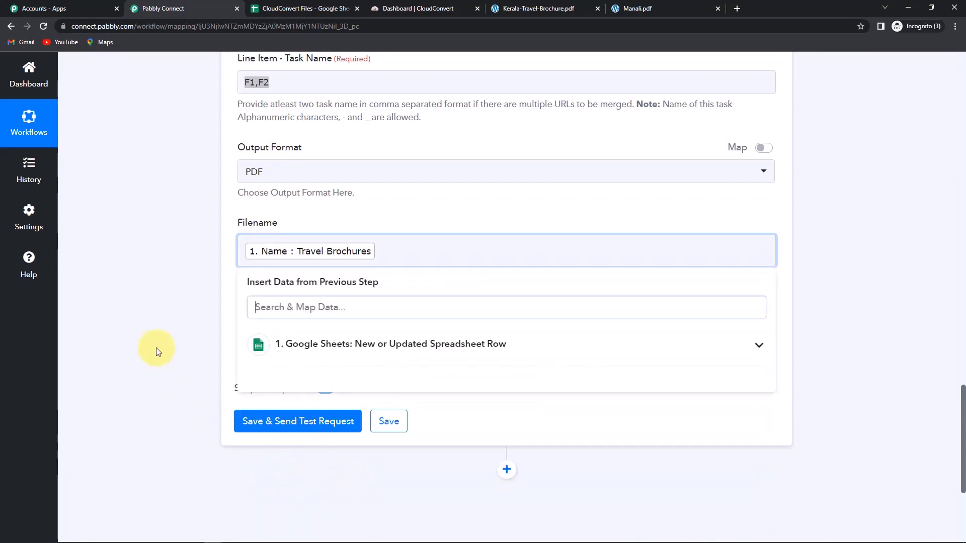
click(156, 348)
scroll(156, 348, up, 3)
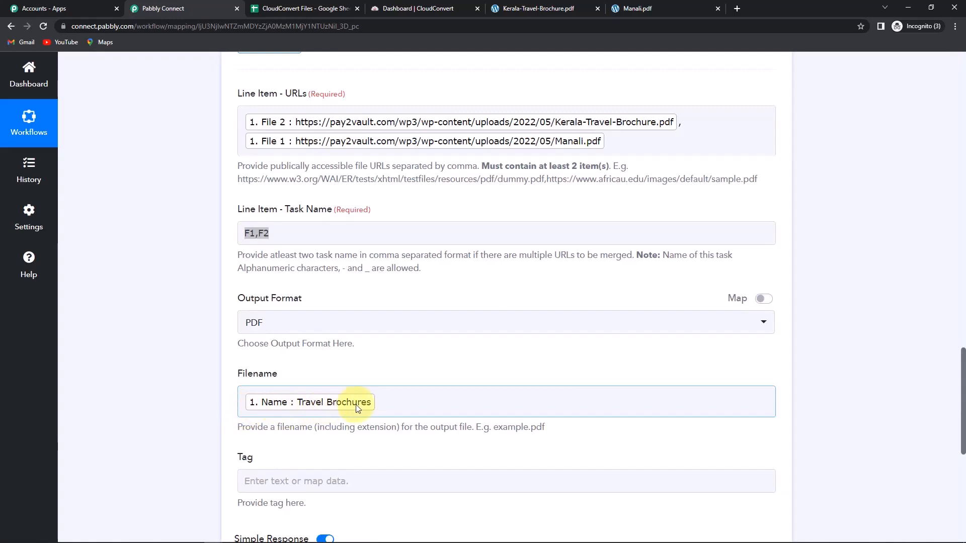
click(407, 404)
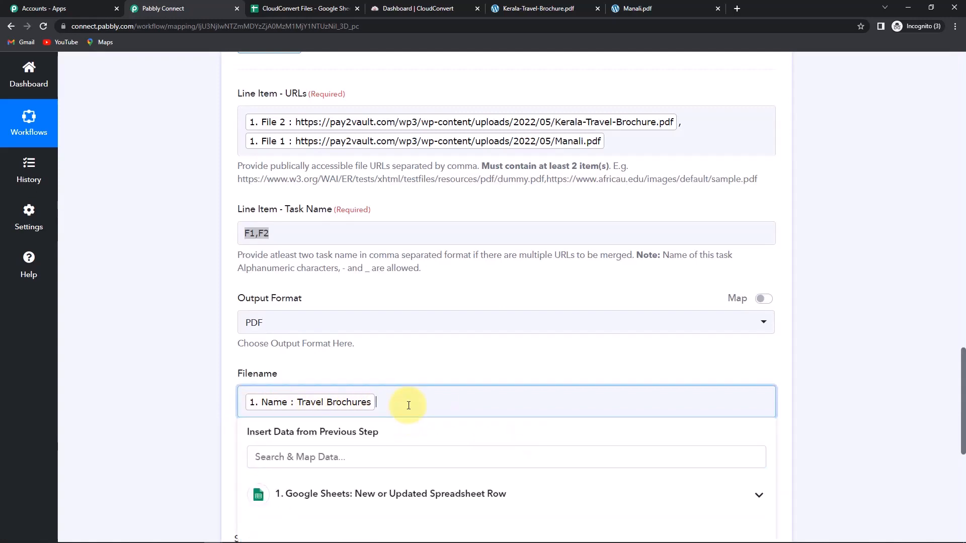
text(.pdf)
click(88, 392)
Set the Tag to TB101, then save the merge action and send a test request.
scroll(91, 390, down, 1)
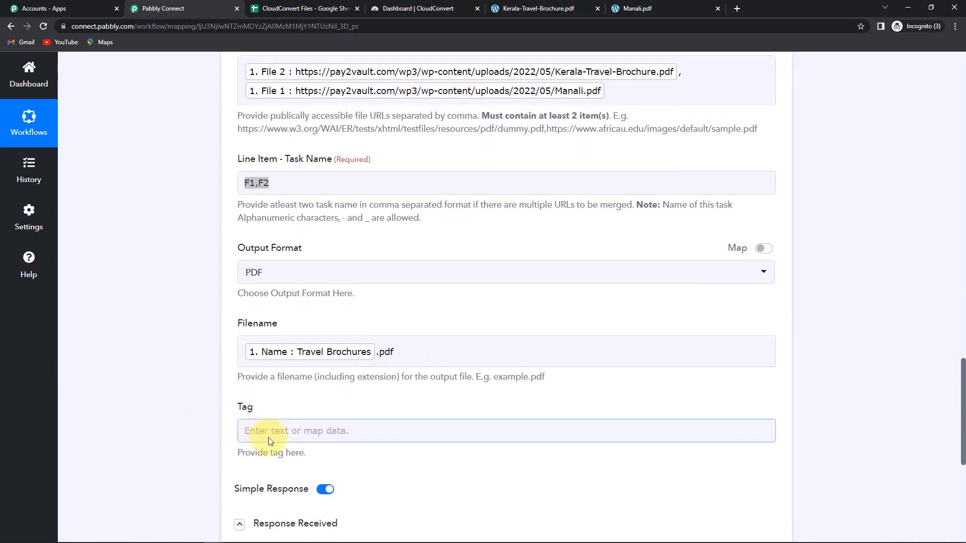
click(265, 432)
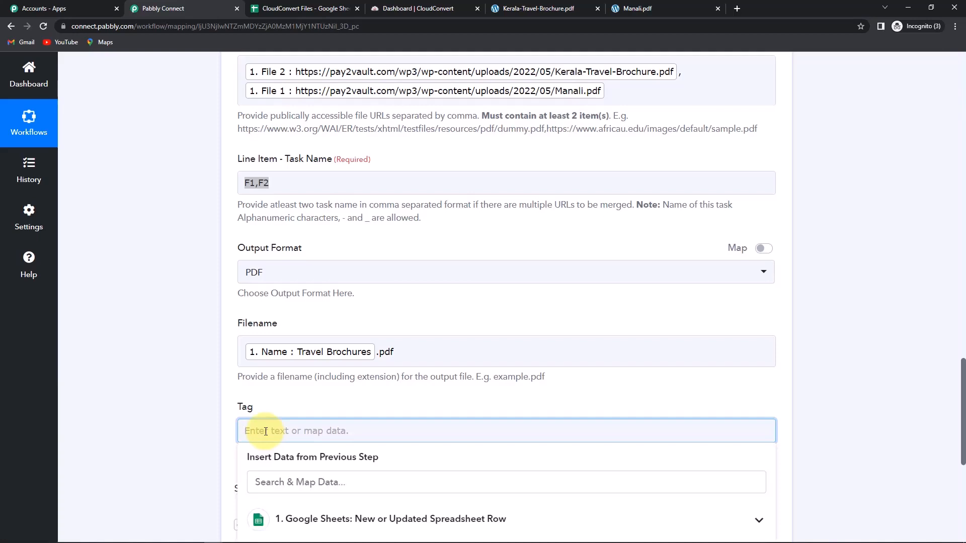
text(T)
click(172, 436)
scroll(173, 436, down, 2)
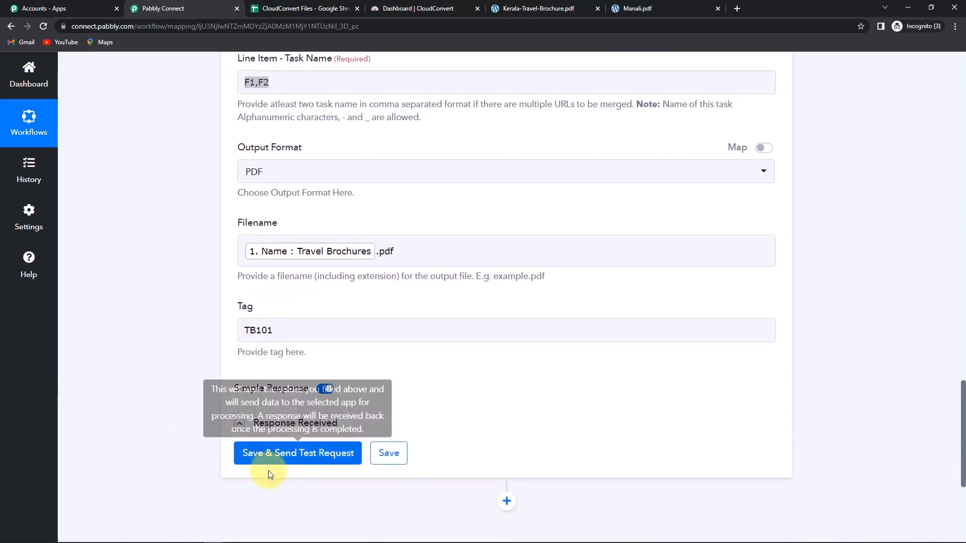
click(289, 454)
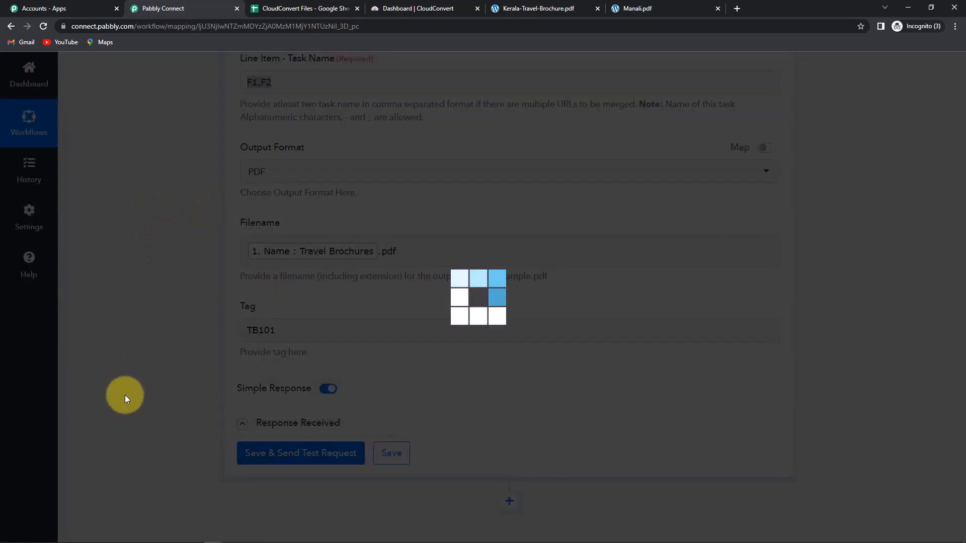
Review the merge response received from CloudConvert, including the file URLs, the merge task's job ID and its status.
scroll(858, 378, down, 4)
scroll(723, 368, down, 3)
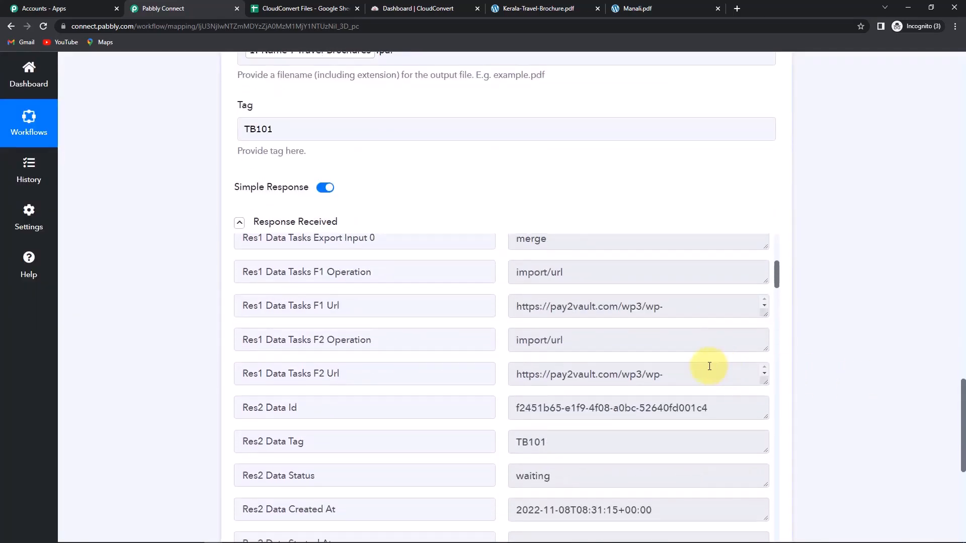
scroll(676, 372, down, 1)
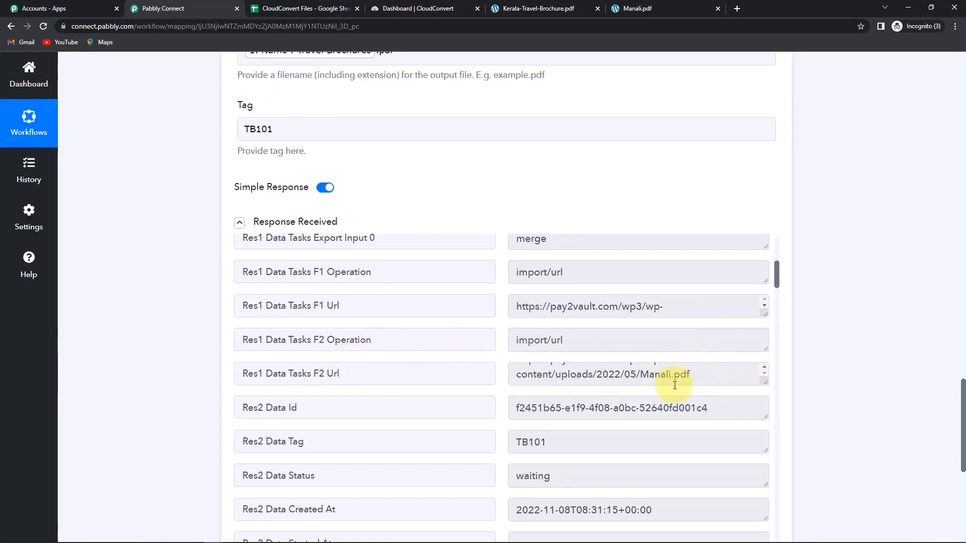
scroll(686, 436, down, 4)
scroll(689, 435, down, 2)
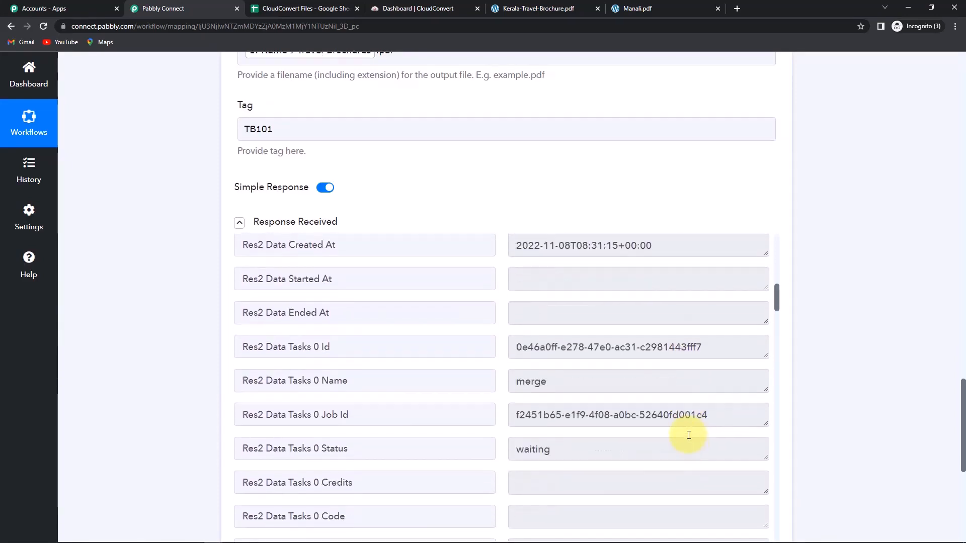
drag(513, 378, 733, 378)
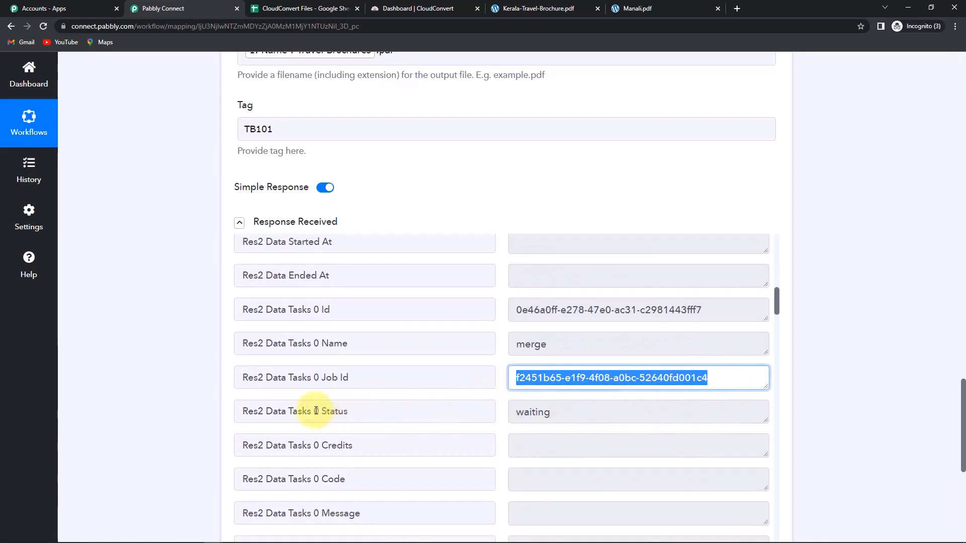
drag(319, 412, 585, 415)
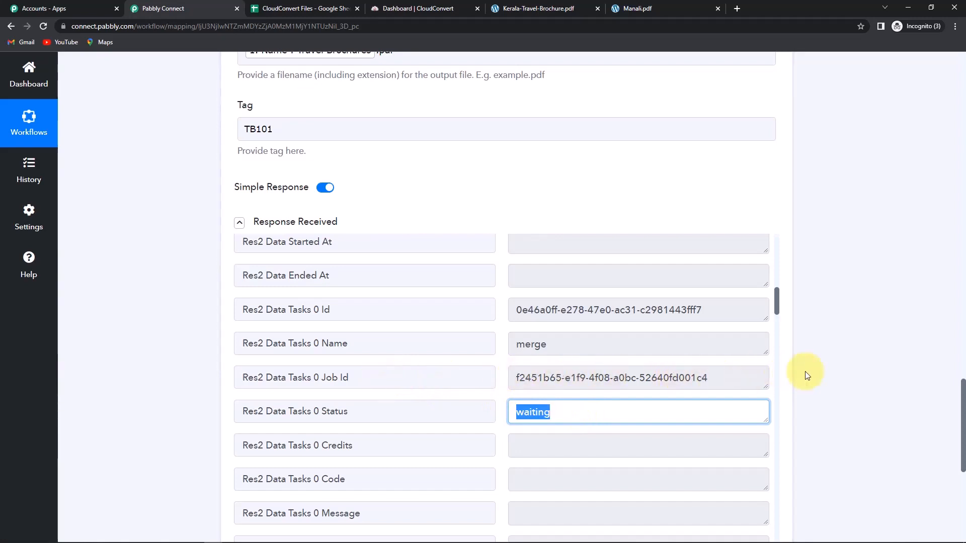
Add a Delay by Pabbly action step after the CloudConvert merge step.
scroll(805, 373, down, 6)
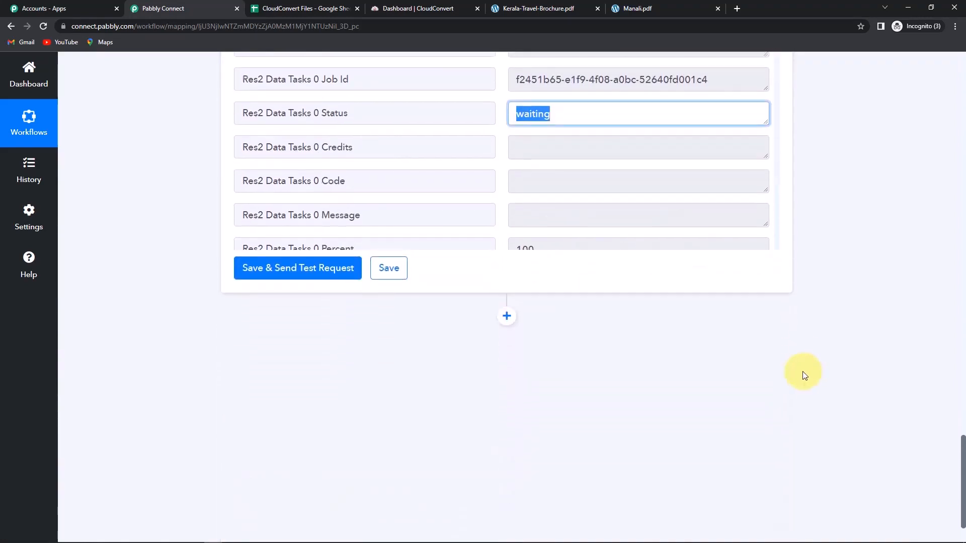
click(509, 313)
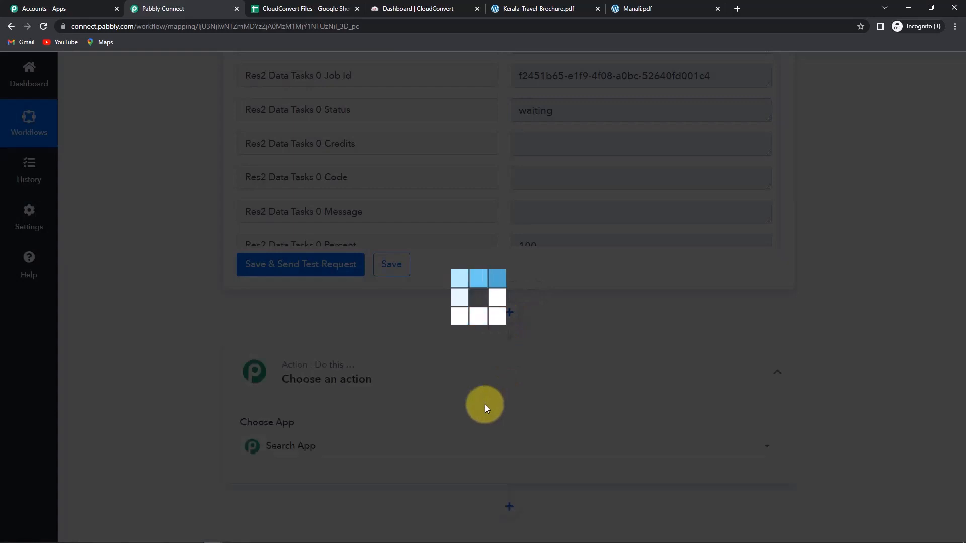
scroll(383, 433, down, 1)
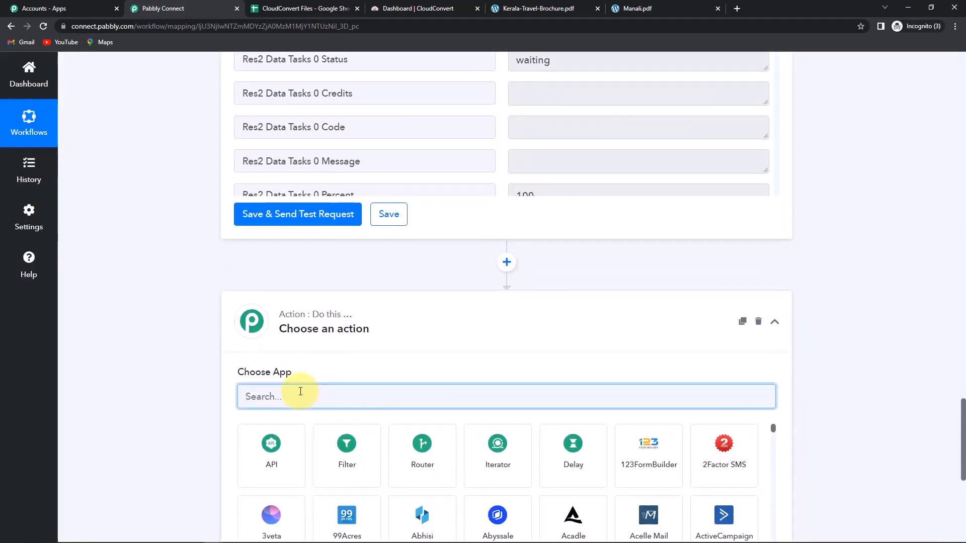
text(delay)
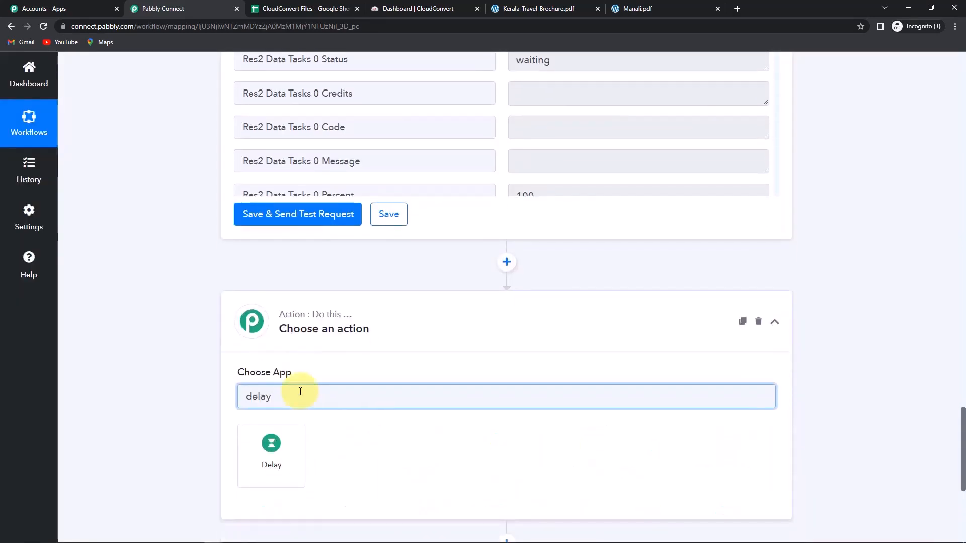
click(274, 451)
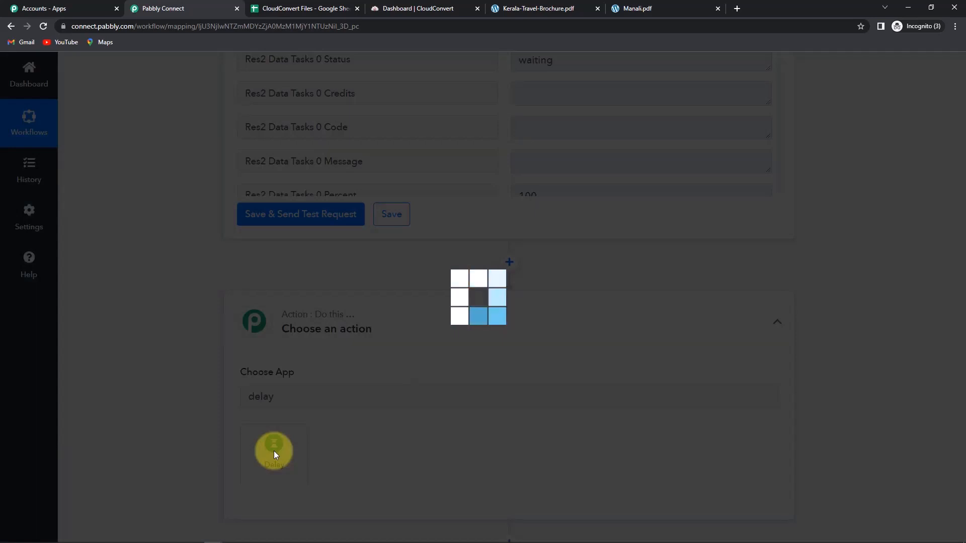
Set the Delay For step to 5 minutes, then save it and send a test request.
scroll(412, 410, down, 3)
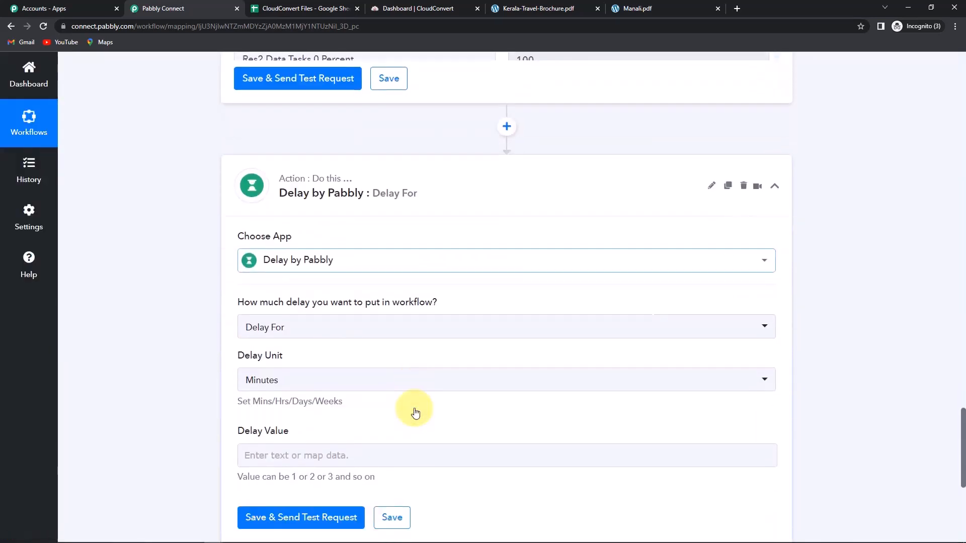
scroll(415, 412, down, 1)
click(301, 390)
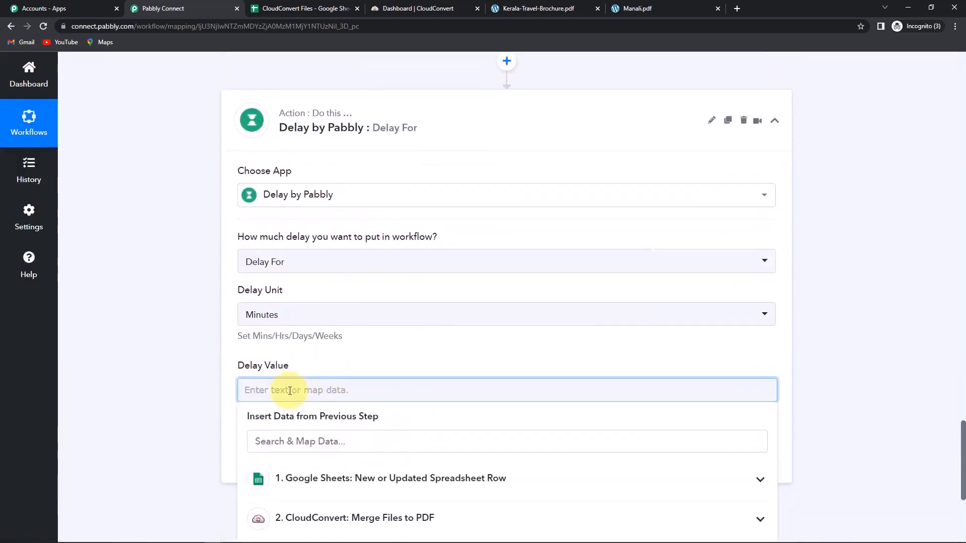
text(5)
mouse_move(242, 237)
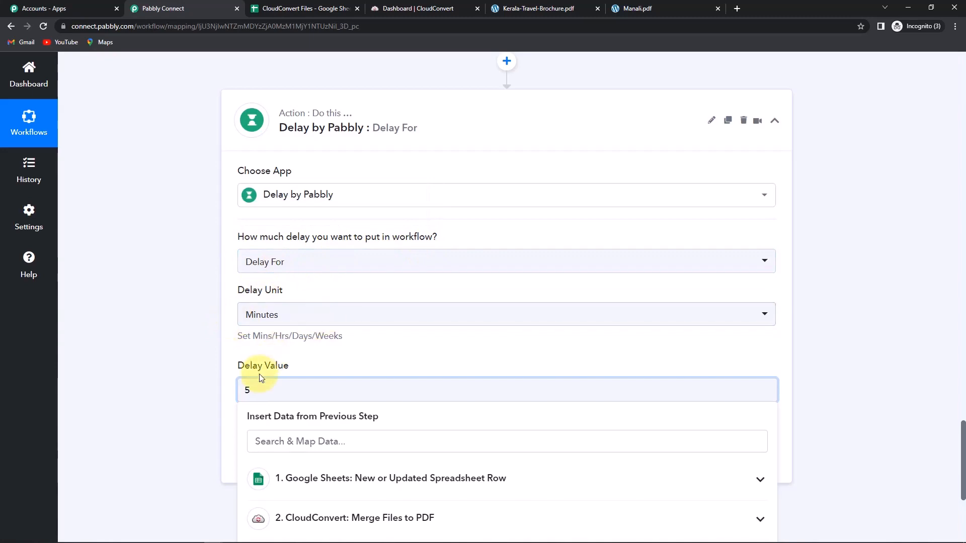
click(195, 367)
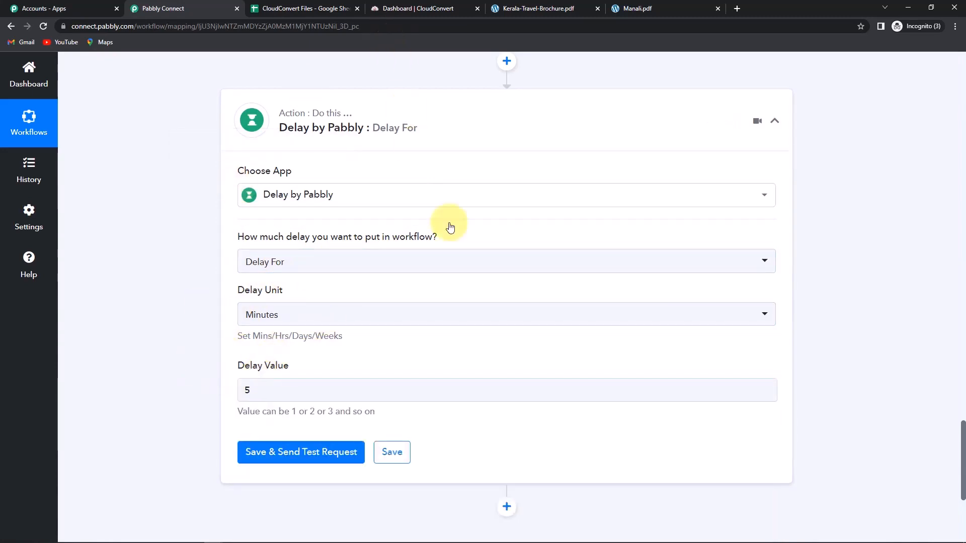
scroll(446, 225, up, 7)
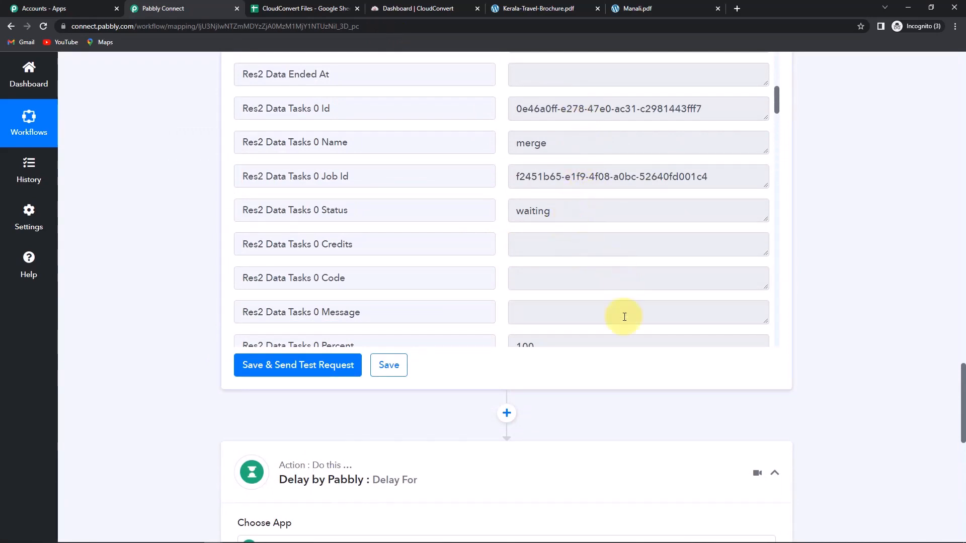
scroll(623, 317, down, 4)
scroll(847, 357, down, 10)
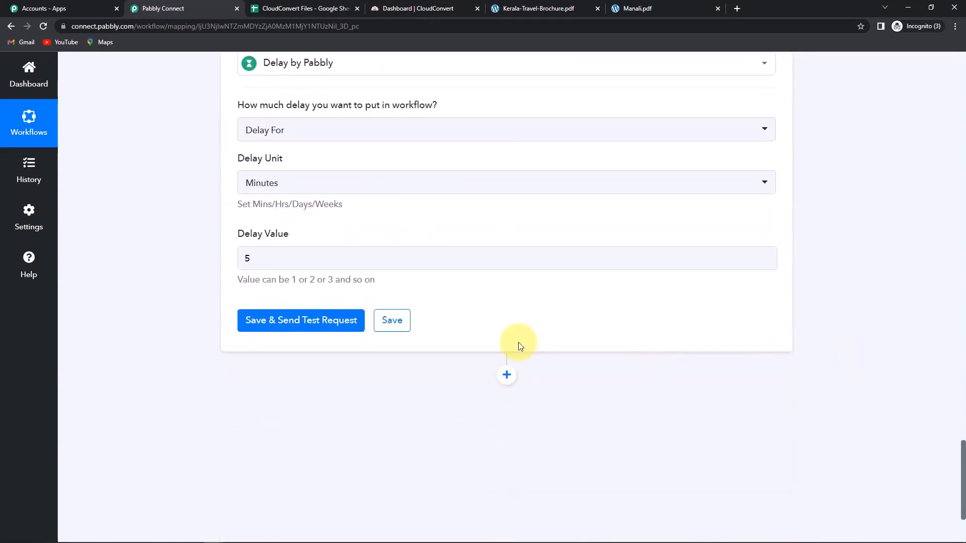
click(319, 305)
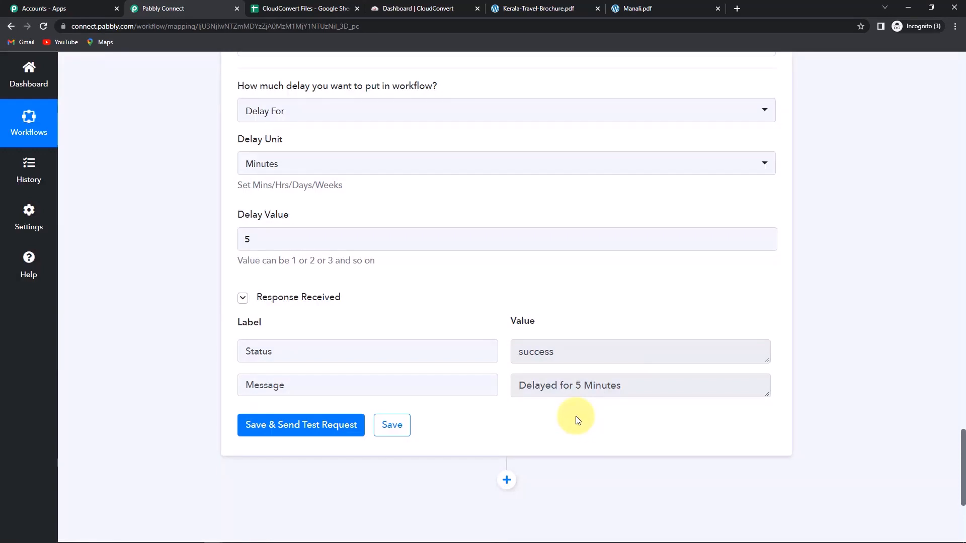
Add another action step after the delay, using CloudConvert as its app.
scroll(880, 359, down, 2)
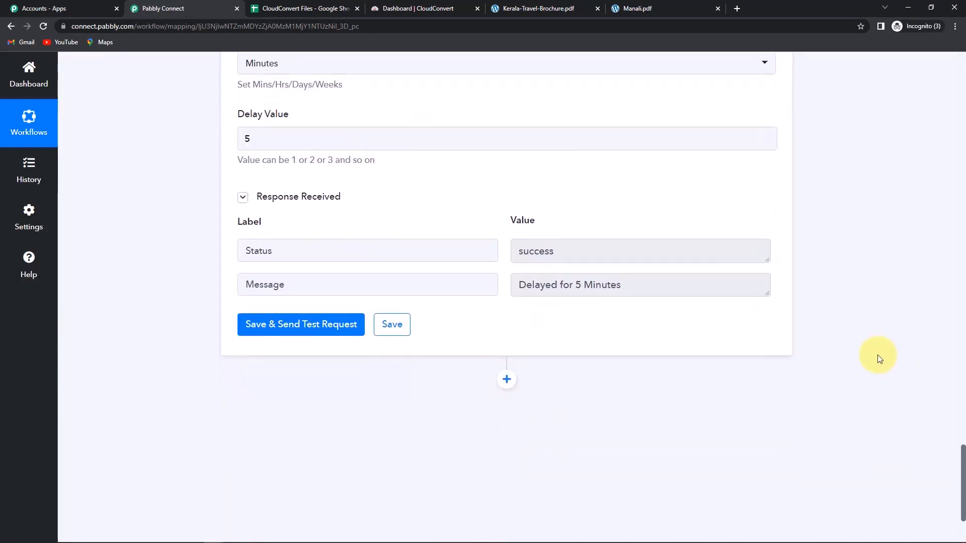
scroll(877, 357, down, 2)
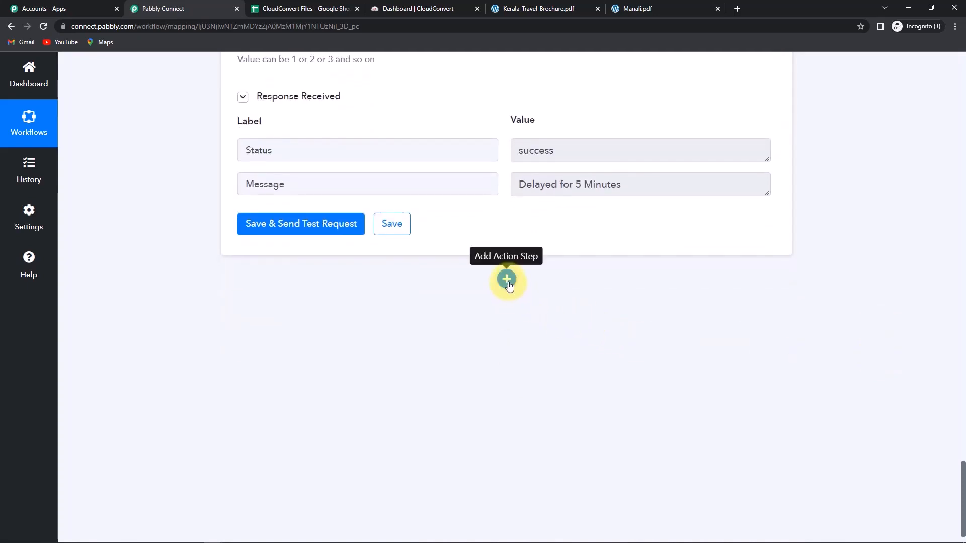
click(508, 278)
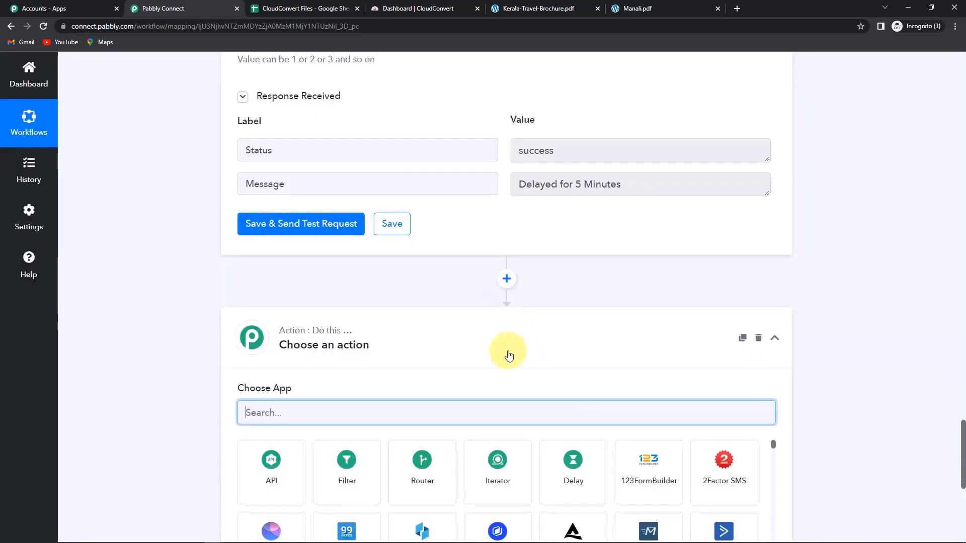
text(c)
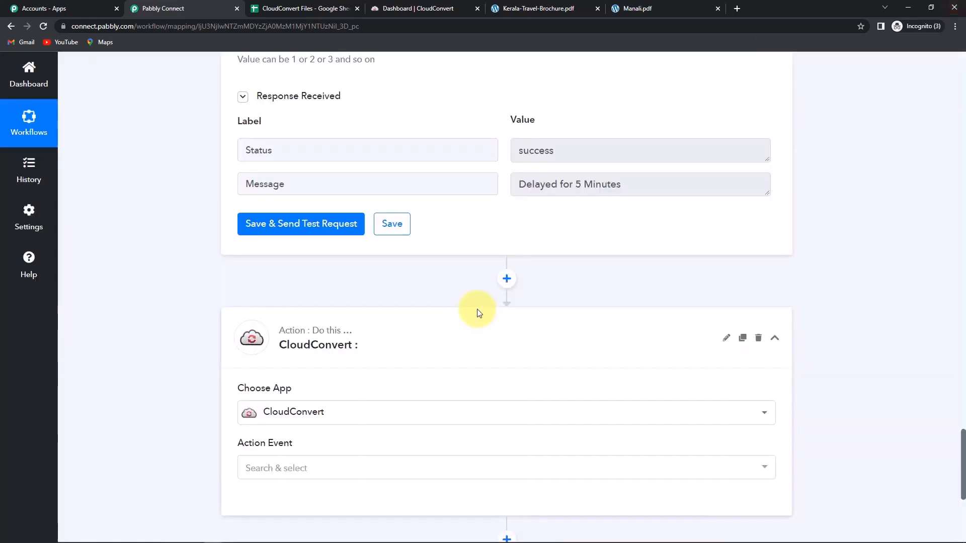
Choose Get Job Details as the action event and connect it through the existing CloudConvert #41 connection.
scroll(477, 313, down, 3)
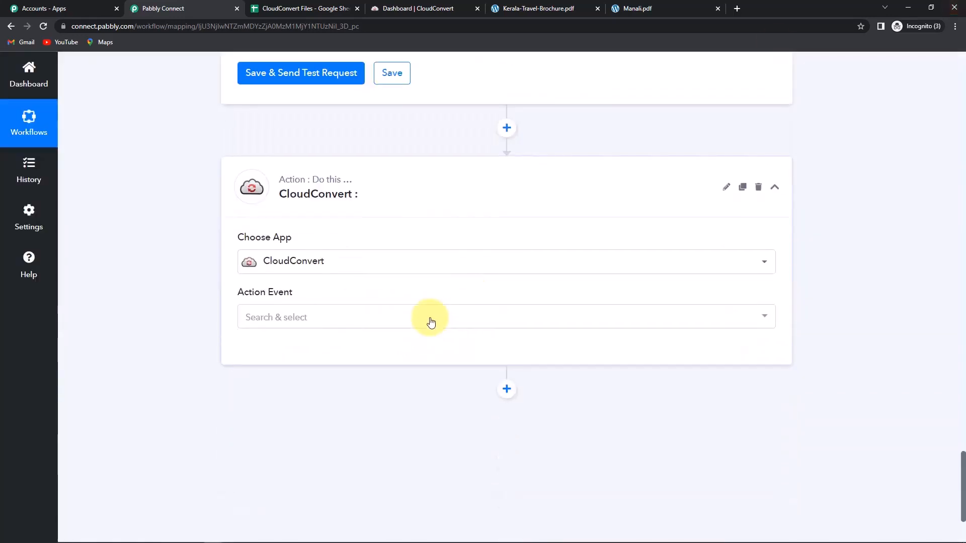
click(383, 316)
scroll(390, 259, down, 5)
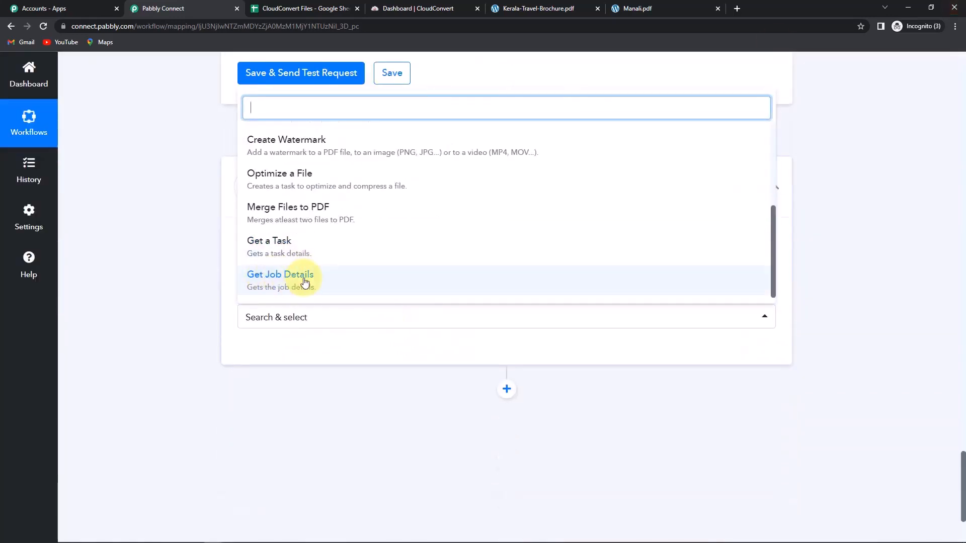
click(265, 281)
click(264, 351)
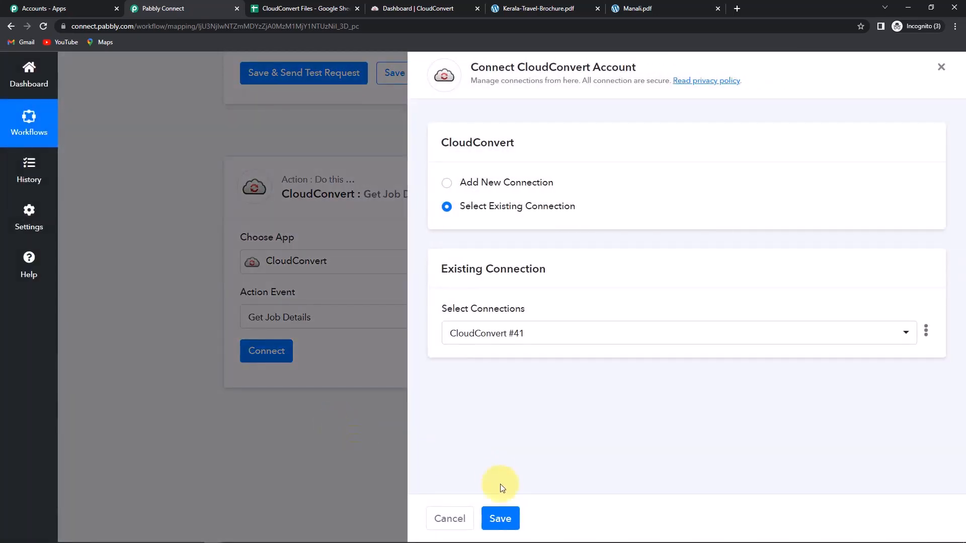
click(501, 518)
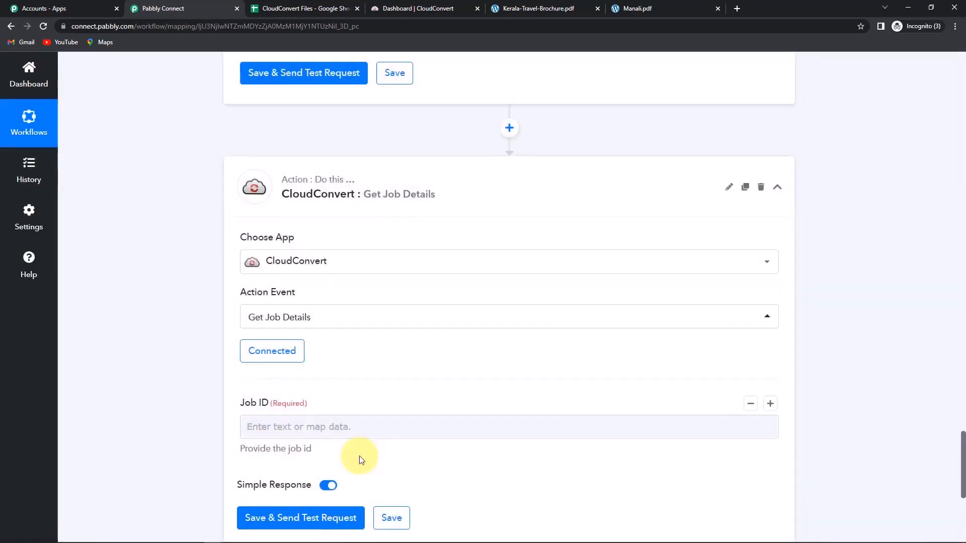
Map the merge step's Data Tasks 0 Job Id into the Job ID, then save and send a test request.
scroll(359, 456, down, 2)
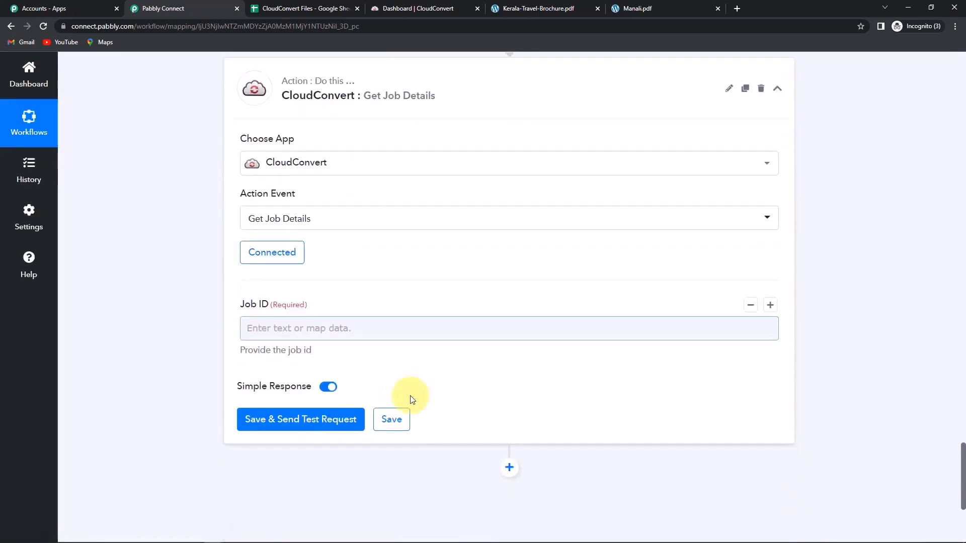
click(297, 324)
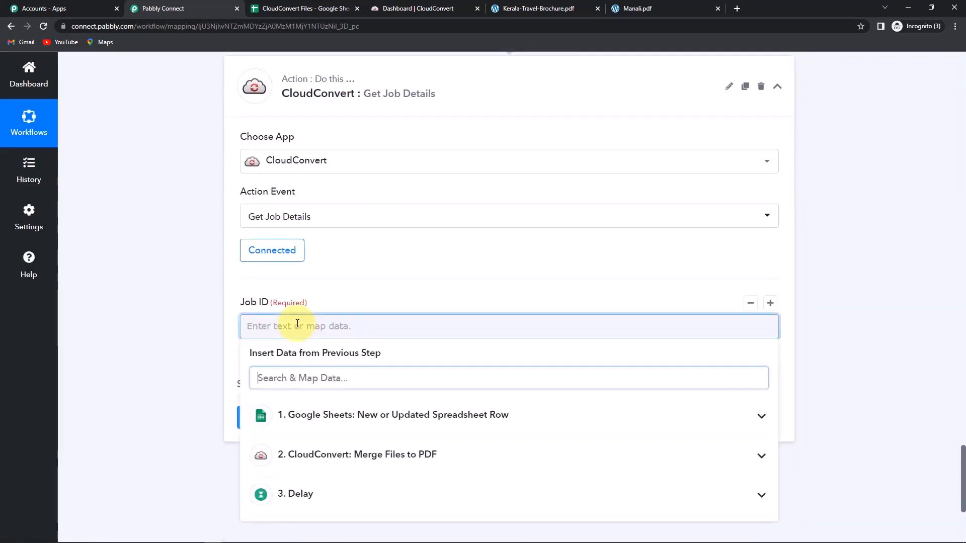
click(319, 456)
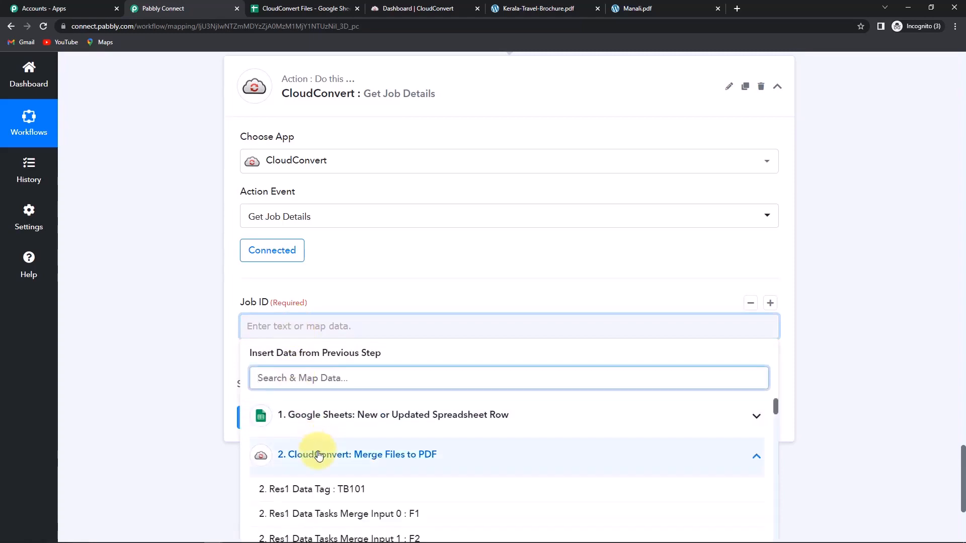
text(id)
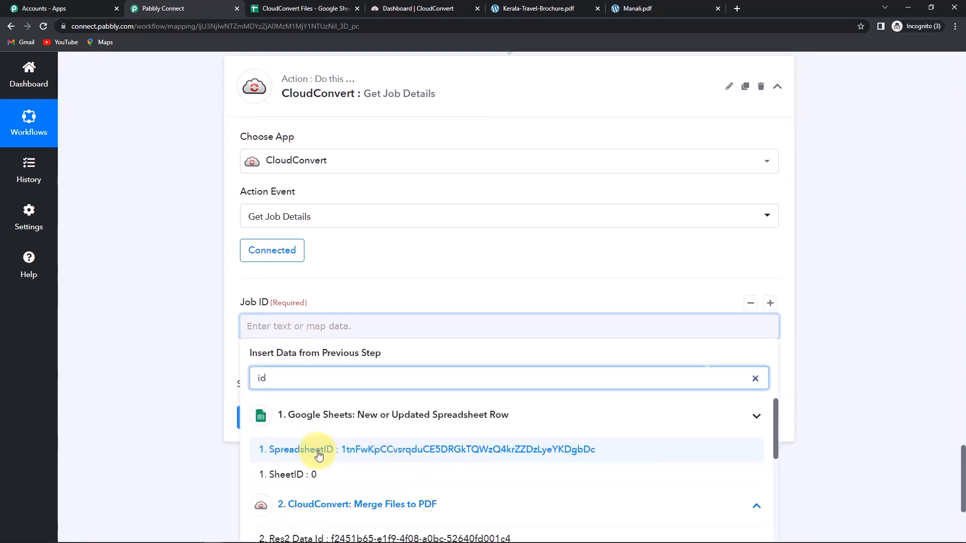
scroll(436, 476, down, 3)
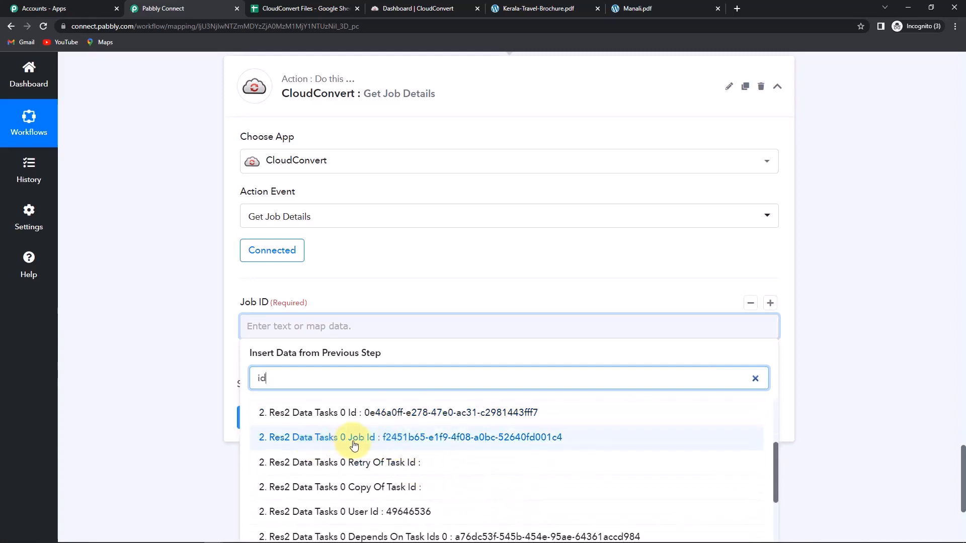
click(325, 445)
click(146, 407)
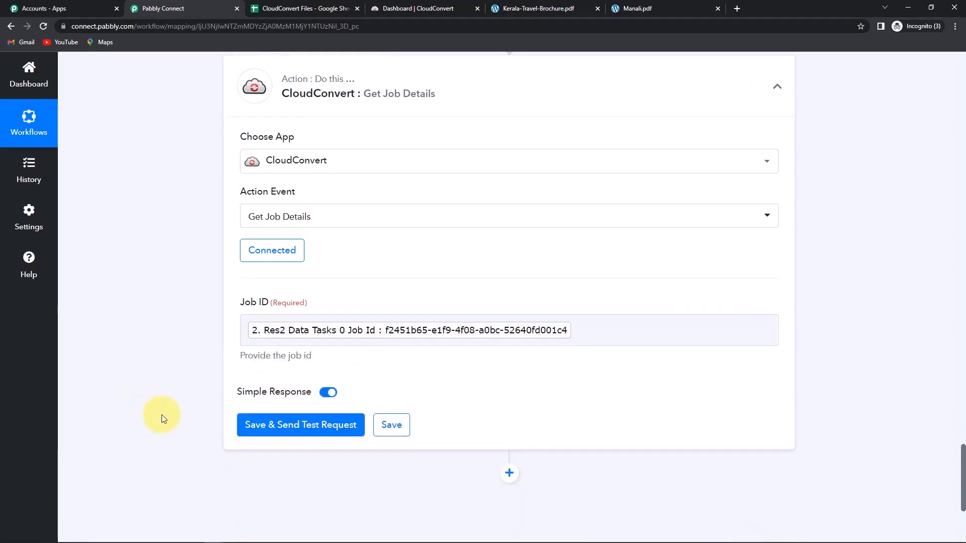
click(294, 428)
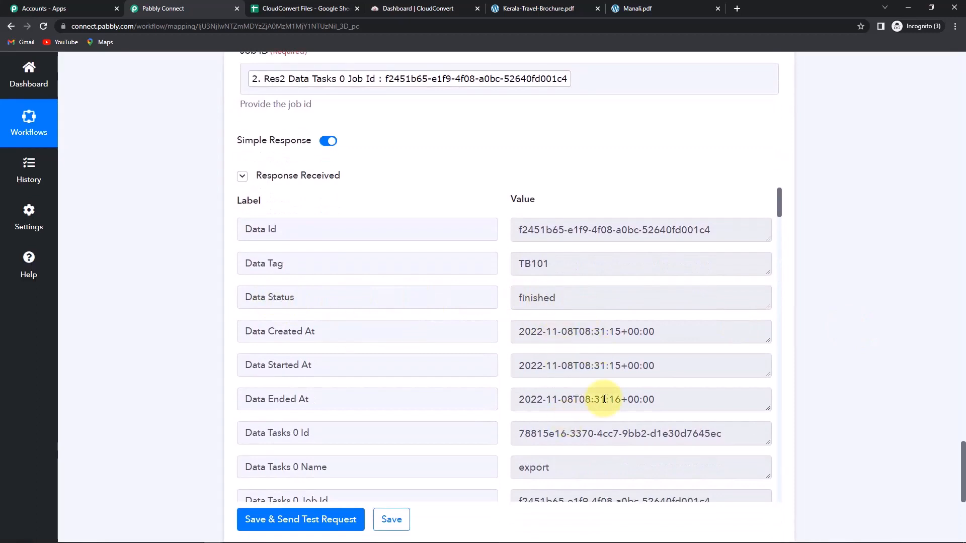
Examine the job details response for the export task's status, result filename and file URL, enlarging the URL value.
scroll(598, 399, down, 3)
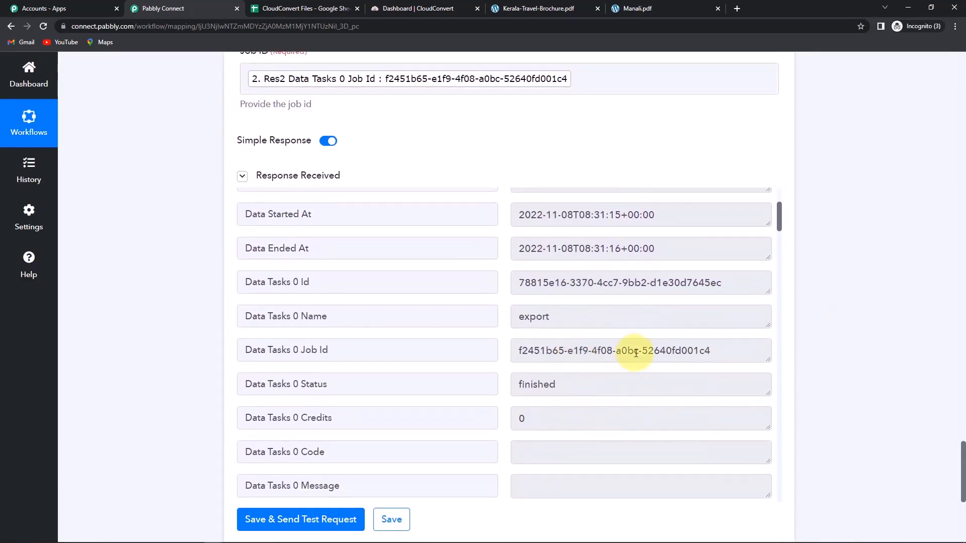
scroll(632, 352, down, 4)
scroll(636, 354, down, 1)
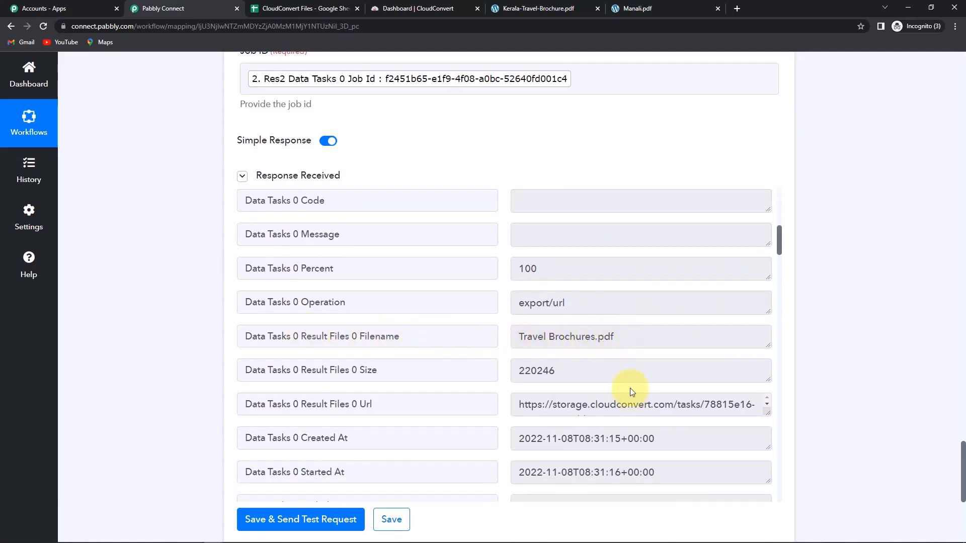
scroll(723, 405, down, 2)
drag(771, 420, 770, 500)
scroll(865, 432, down, 3)
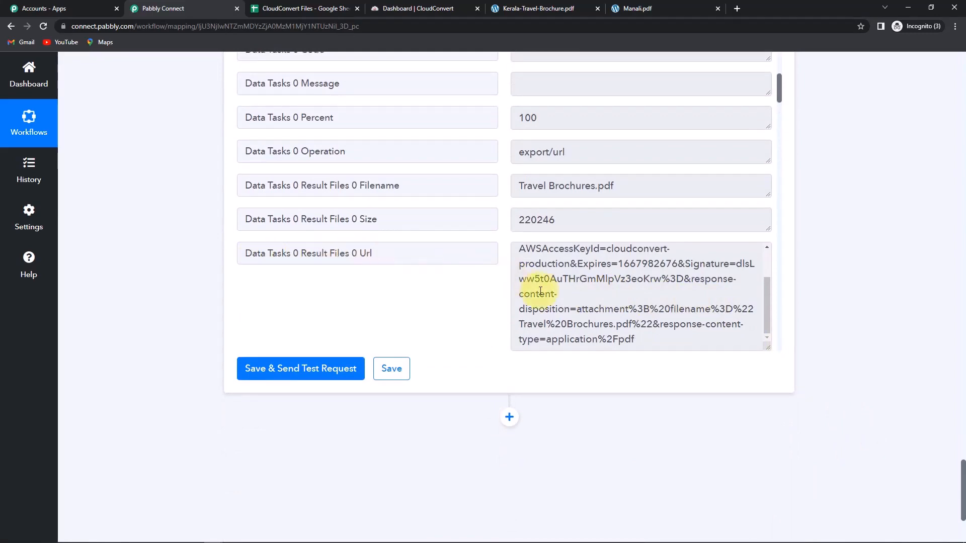
scroll(540, 292, up, 1)
scroll(540, 291, up, 4)
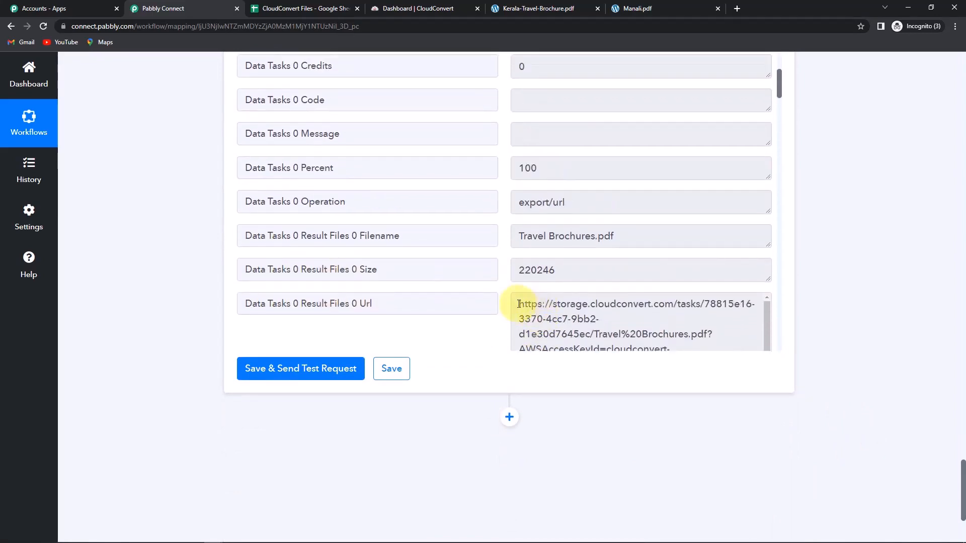
Copy the export task's result file URL and open it in a new browser tab to download the merged PDF.
click(542, 318)
scroll(542, 318, down, 20)
scroll(647, 216, up, 12)
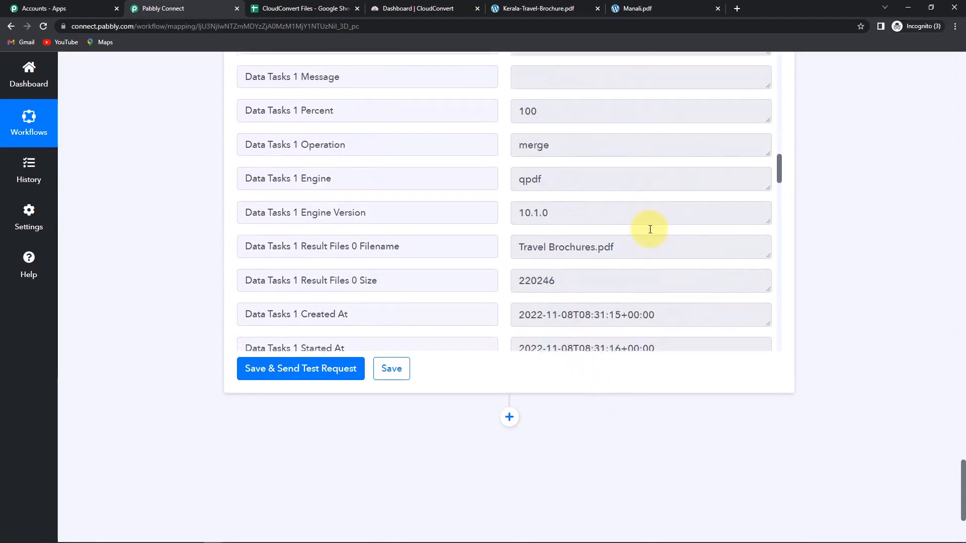
key(ctrl+a)
click(737, 8)
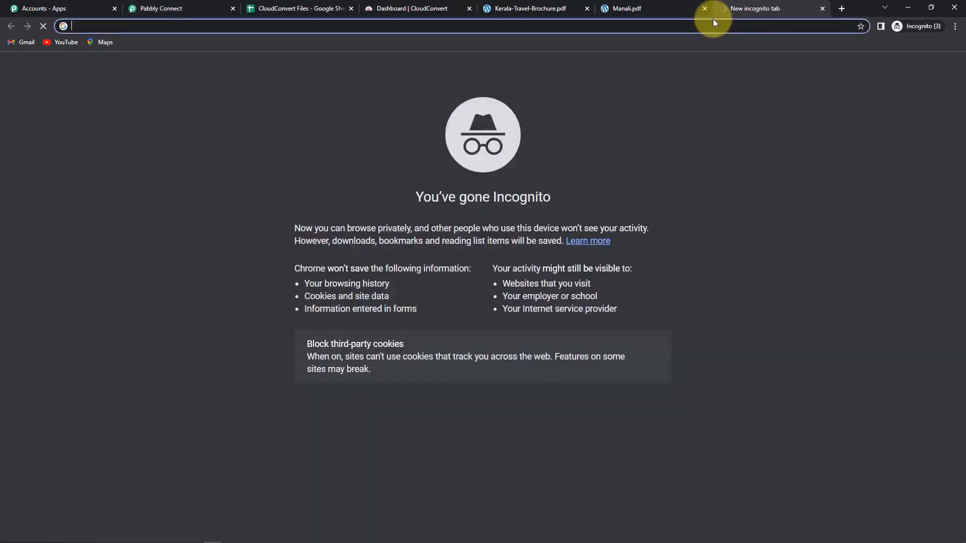
key(ctrl+v)
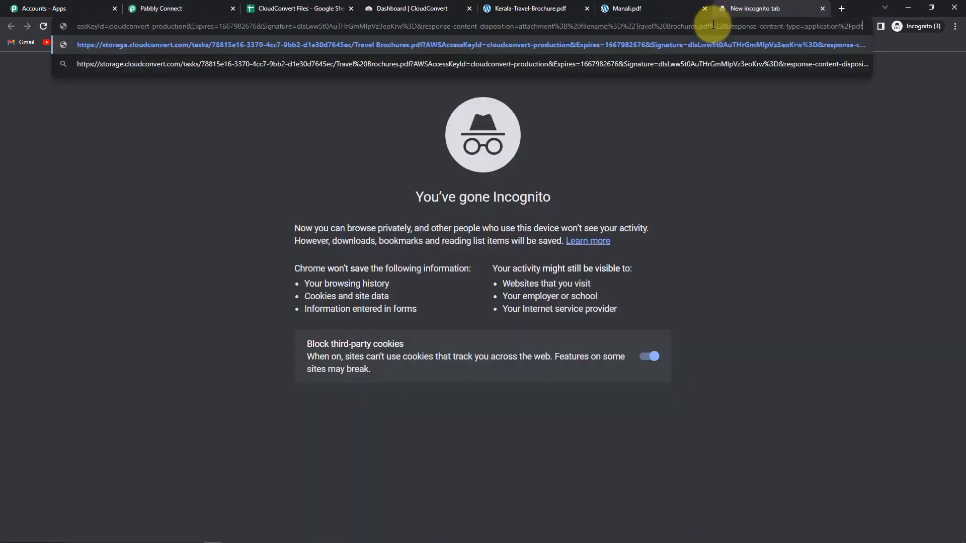
key(Return)
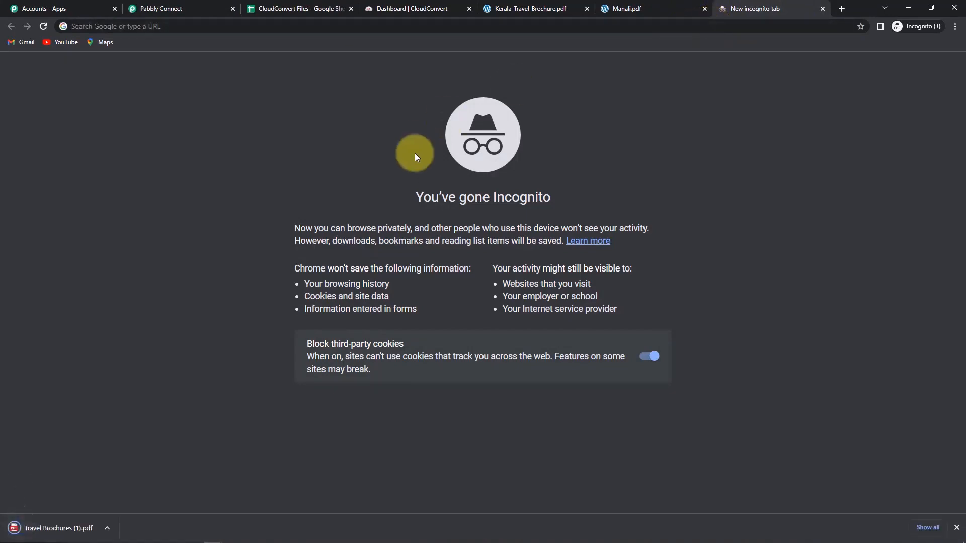
View the downloaded Travel Brochures PDF and add a Google Sheets action step at the end of the Pabbly Connect workflow.
click(53, 522)
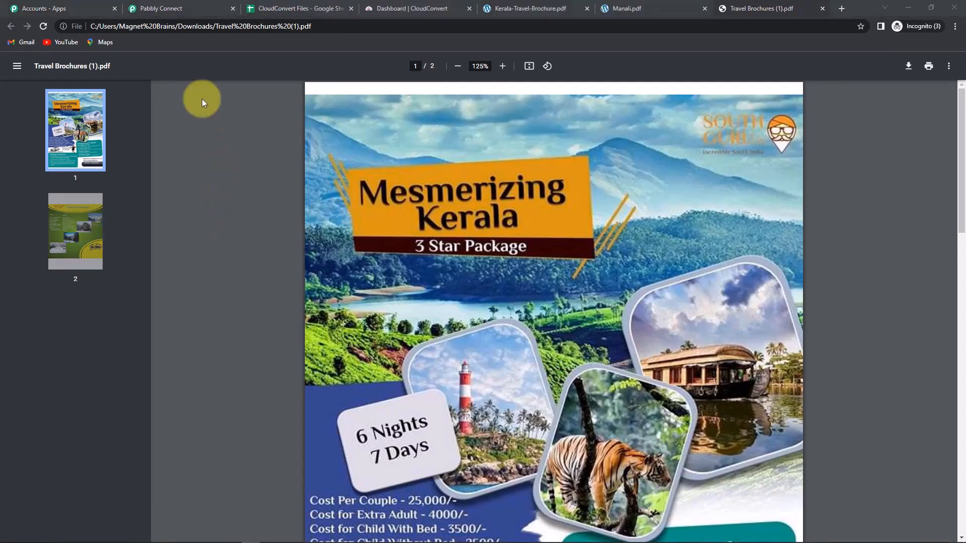
click(177, 9)
scroll(549, 372, down, 2)
click(509, 316)
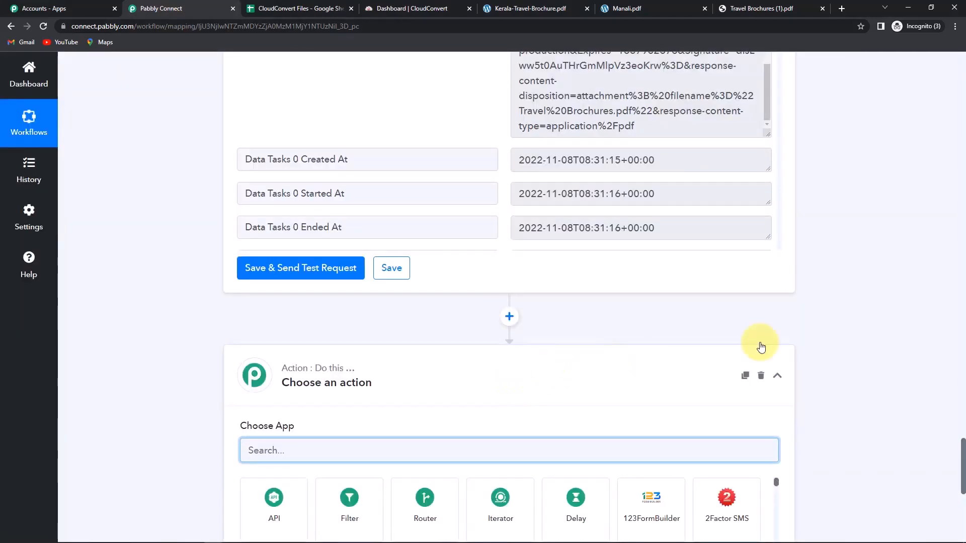
scroll(815, 324, down, 3)
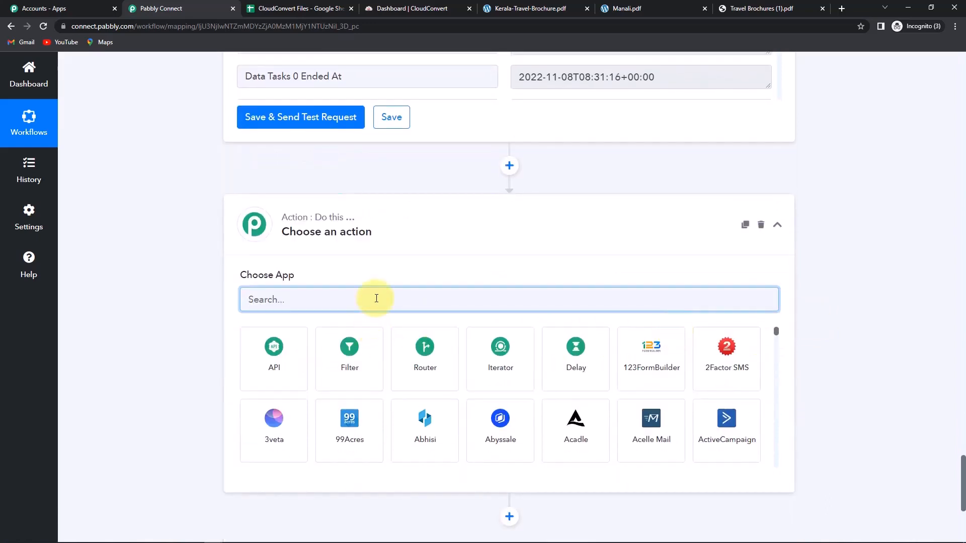
text(google)
click(500, 422)
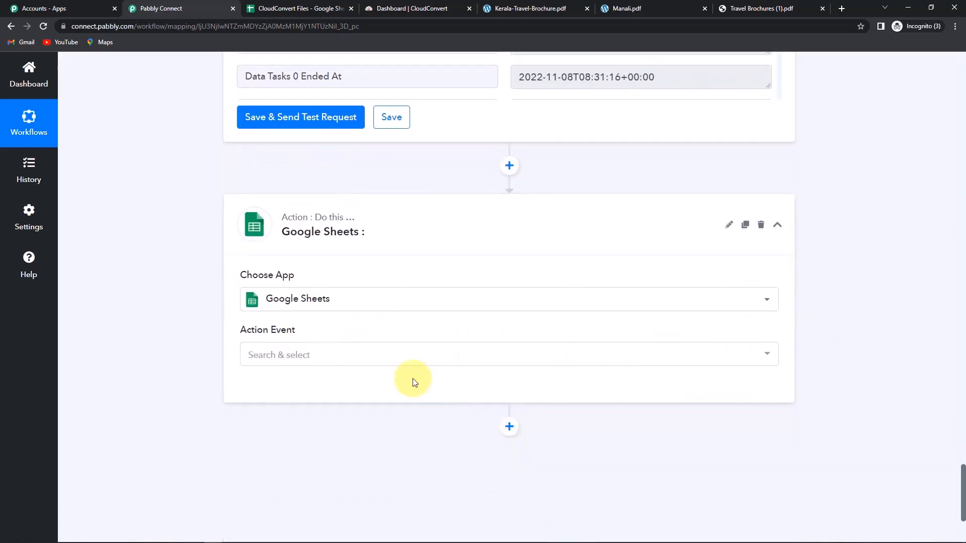
Choose Update Cell Value as the action event and connect it through the existing Google Sheets #743 connection.
click(296, 355)
scroll(297, 301, down, 5)
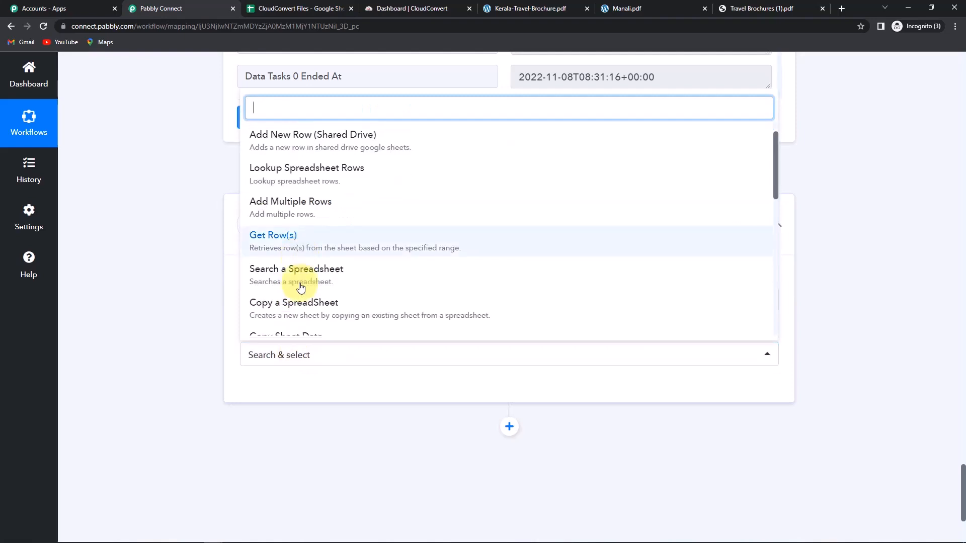
scroll(294, 306, down, 4)
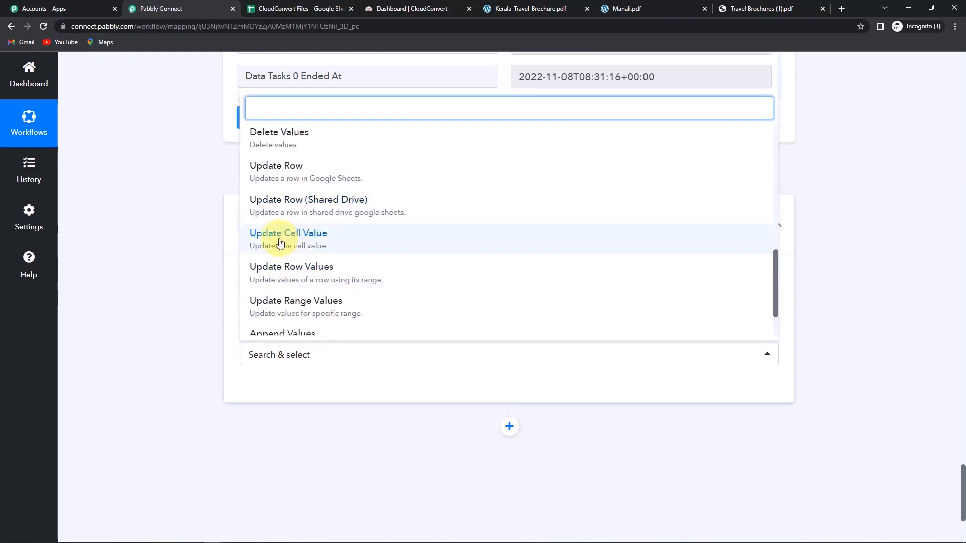
click(280, 243)
click(269, 390)
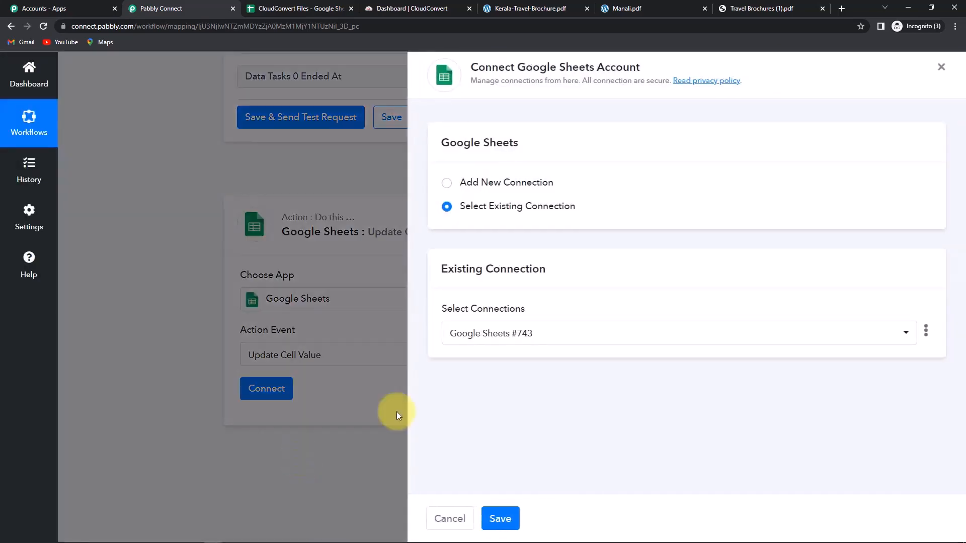
click(521, 519)
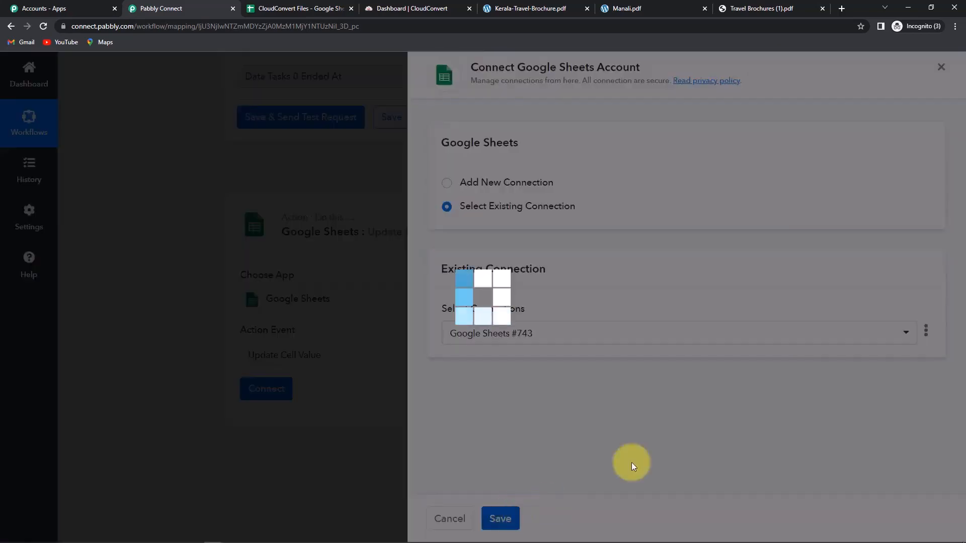
Check the source sheet's name and select the CloudConvert Files spreadsheet with its Merge sheet for the cell update.
scroll(619, 440, down, 4)
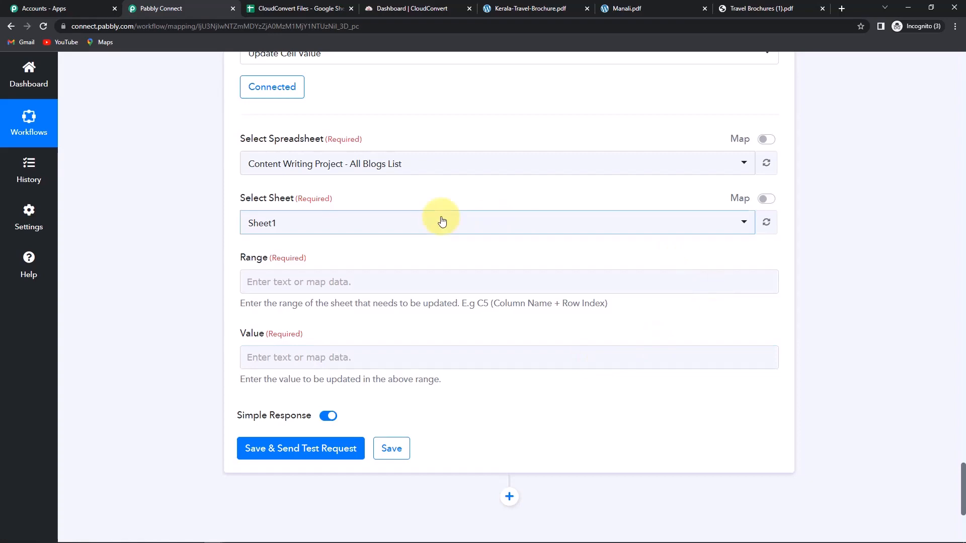
click(307, 8)
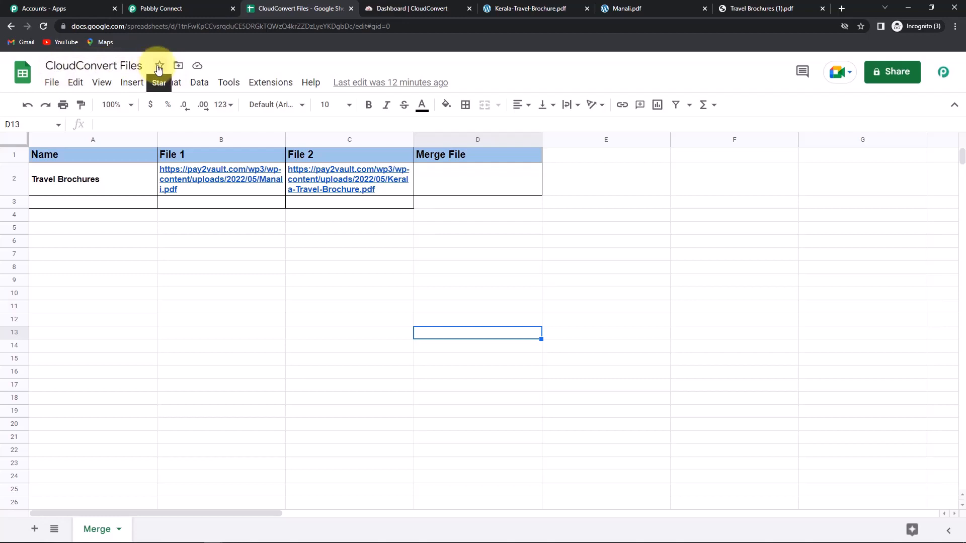
click(166, 8)
click(308, 165)
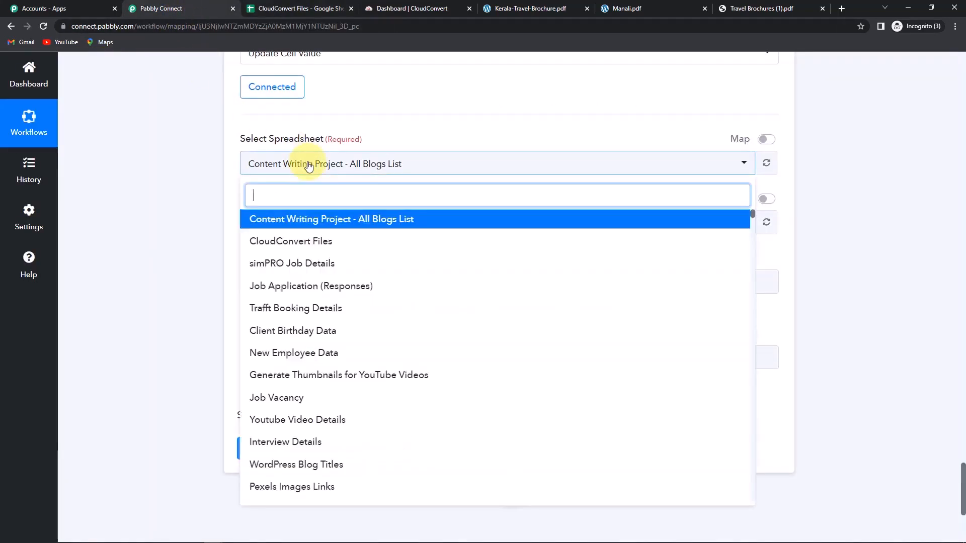
click(310, 242)
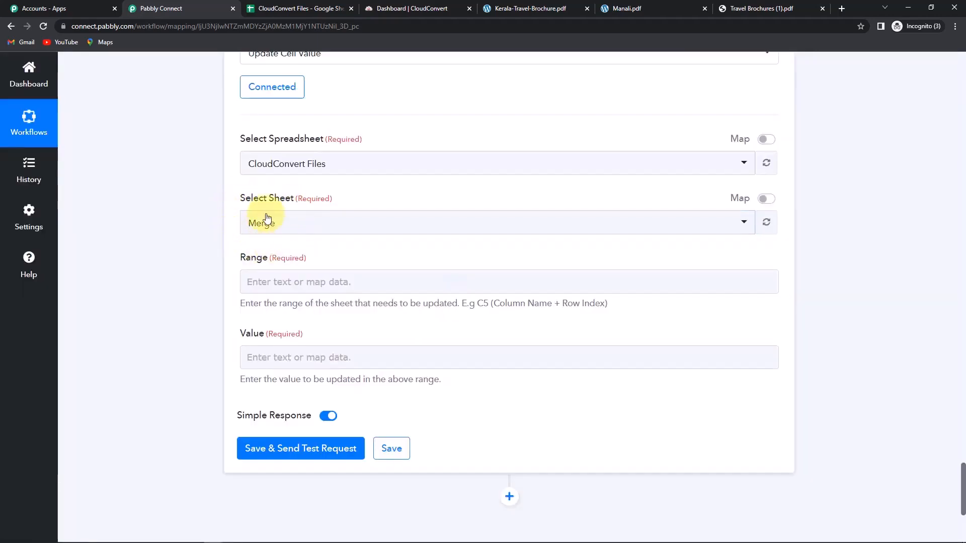
Locate the Merge File cell in the spreadsheet and set the Range to D followed by the trigger's mapped RowIndex.
scroll(302, 231, down, 1)
scroll(307, 236, down, 1)
click(282, 185)
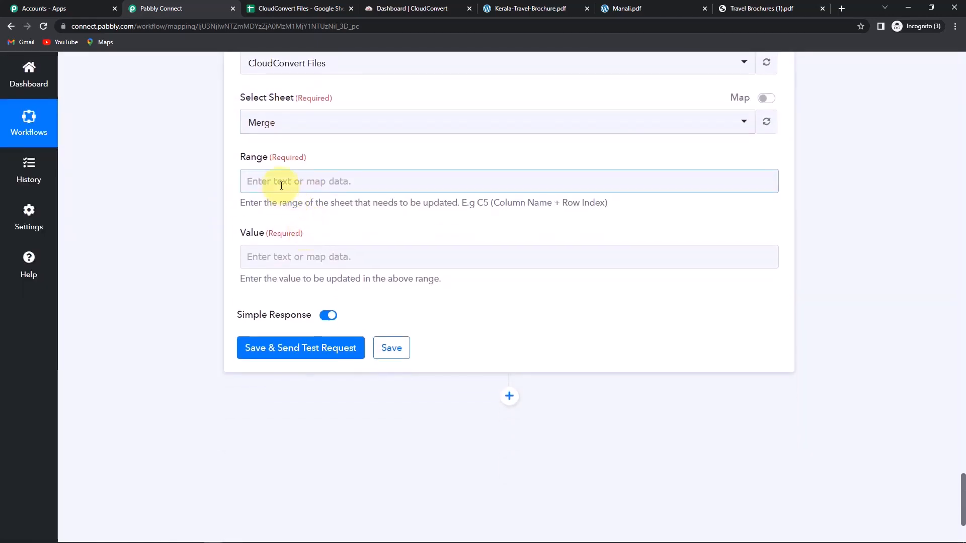
click(319, 8)
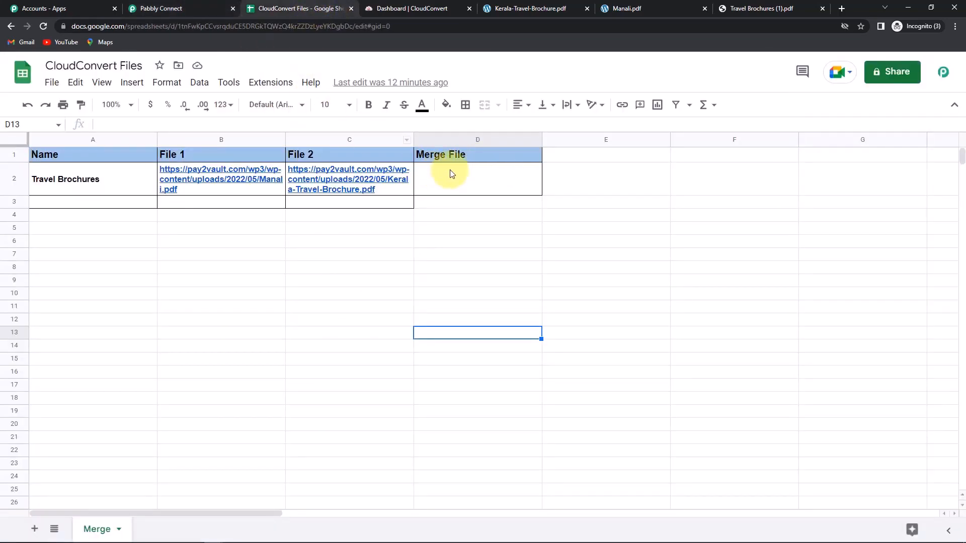
click(462, 180)
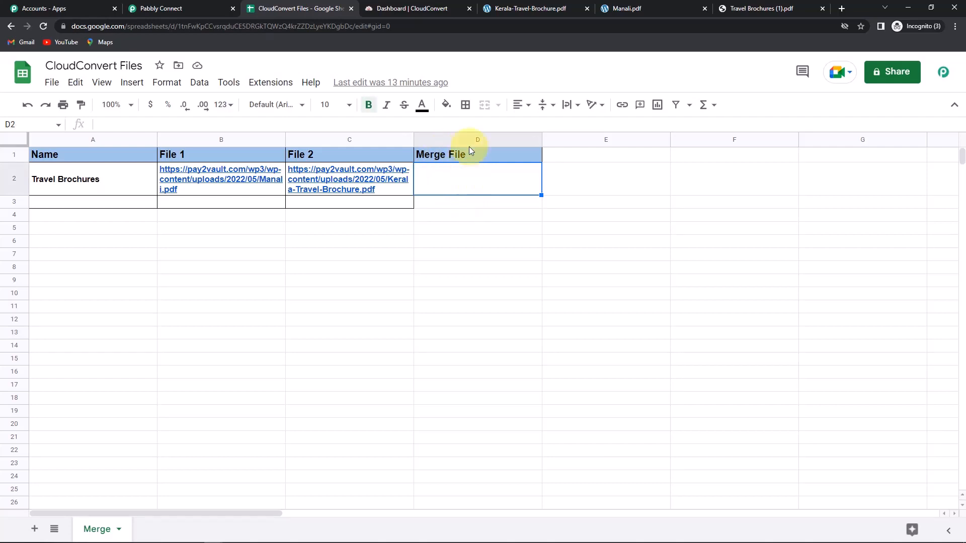
click(159, 8)
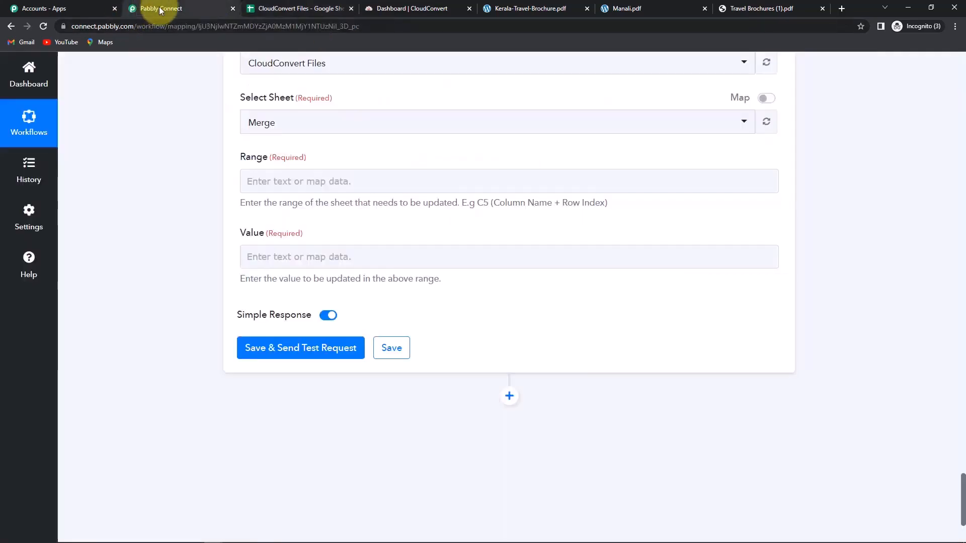
click(289, 180)
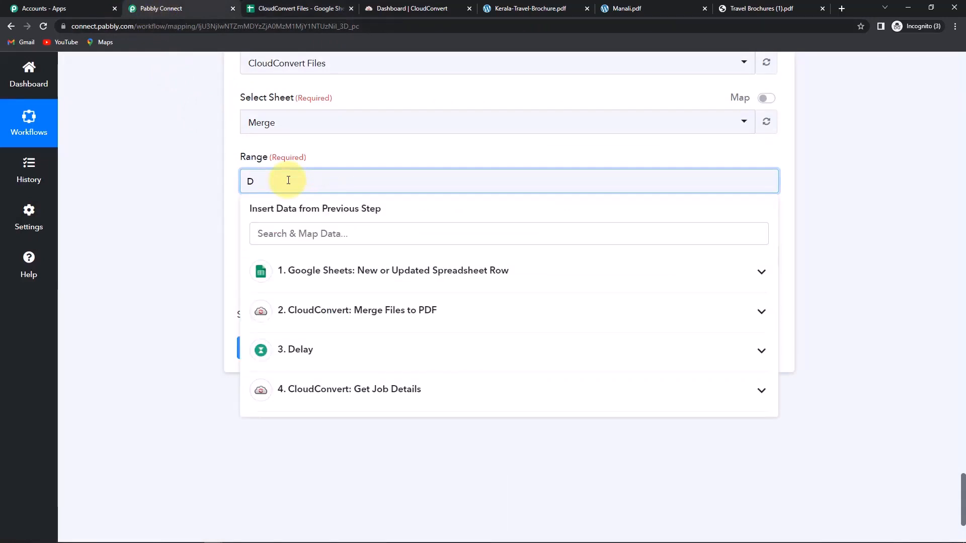
text(D)
click(214, 192)
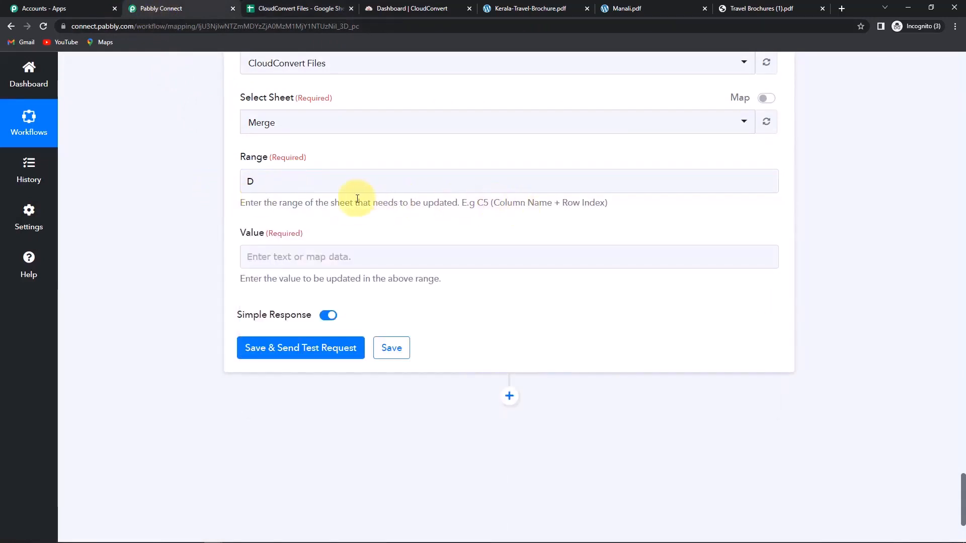
click(309, 186)
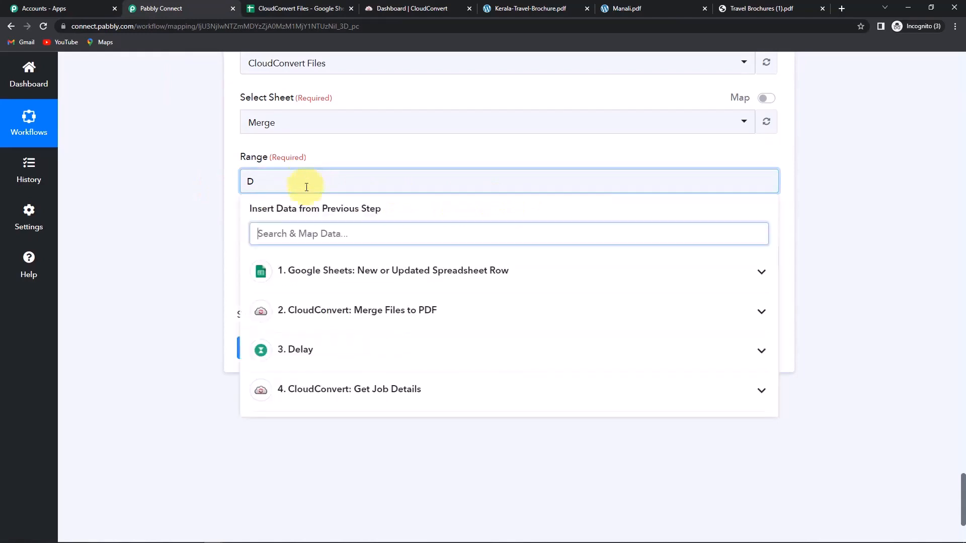
click(339, 277)
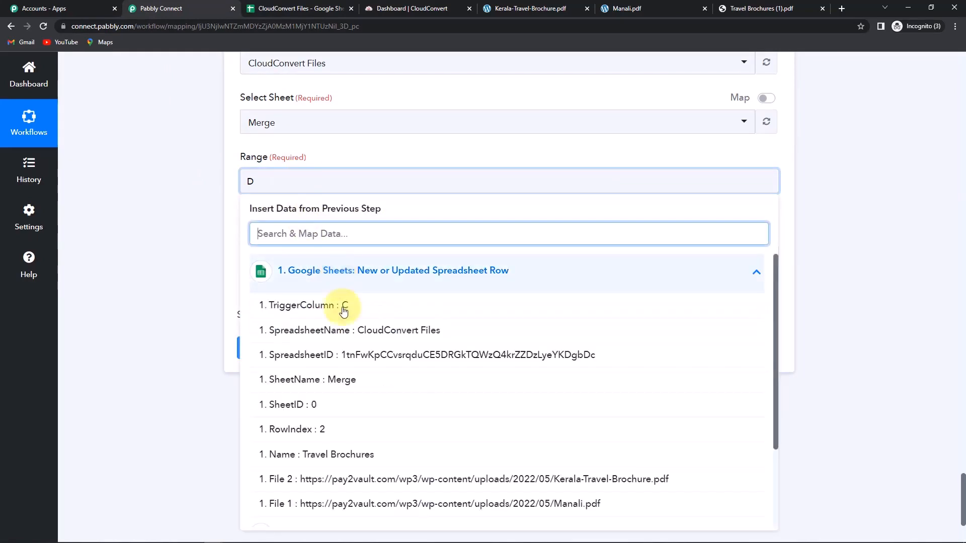
click(329, 429)
click(122, 245)
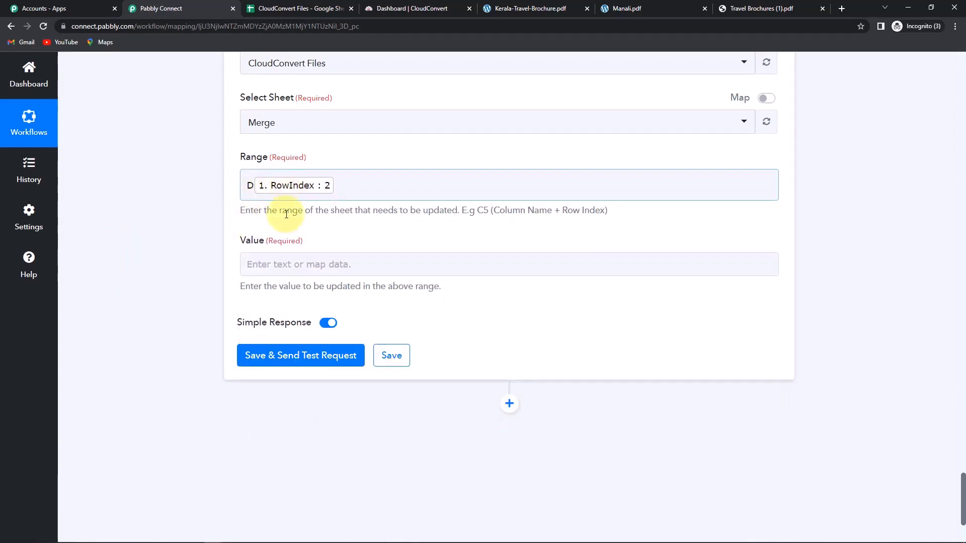
Map Get Job Details' Data Tasks 0 Result Files 0 Url into the Value, then save and send a test request.
click(266, 265)
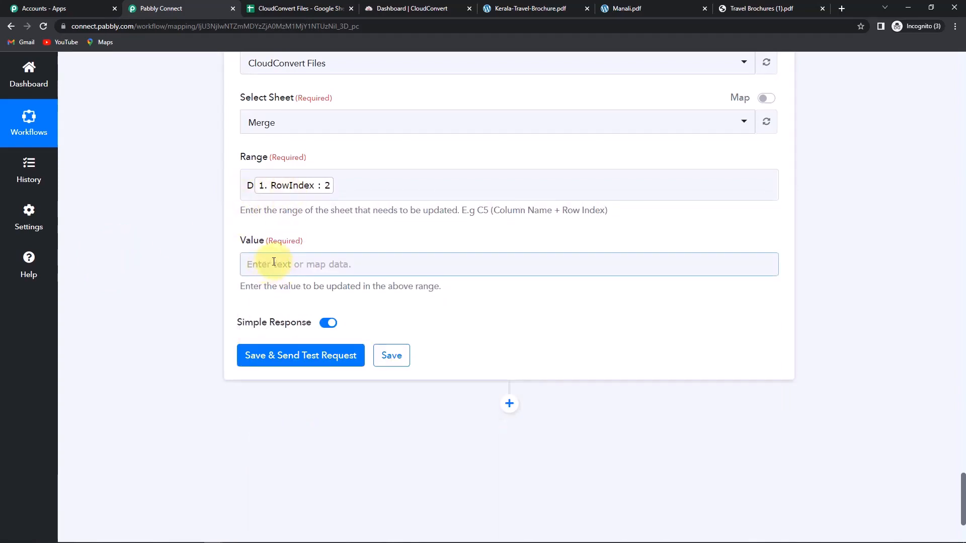
click(271, 265)
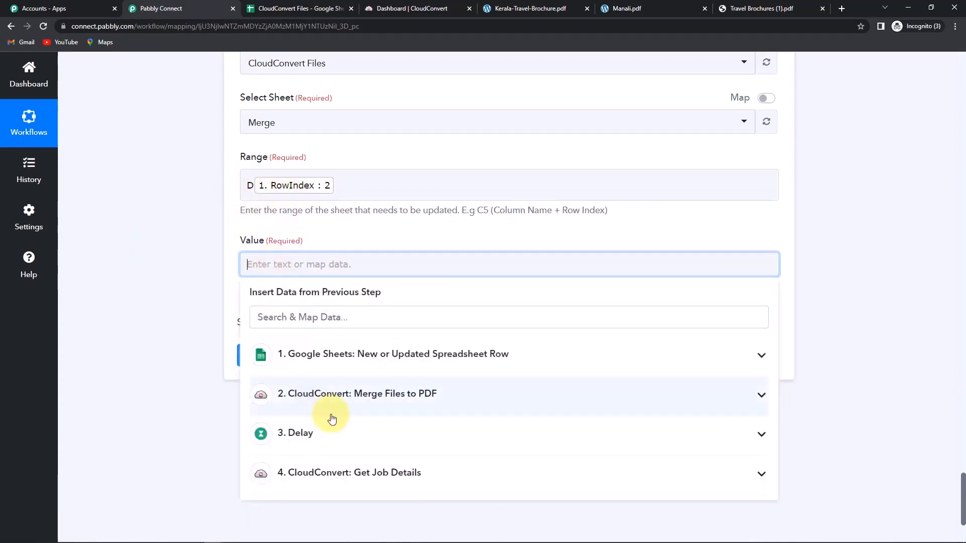
scroll(352, 408, down, 2)
click(398, 388)
scroll(539, 458, down, 5)
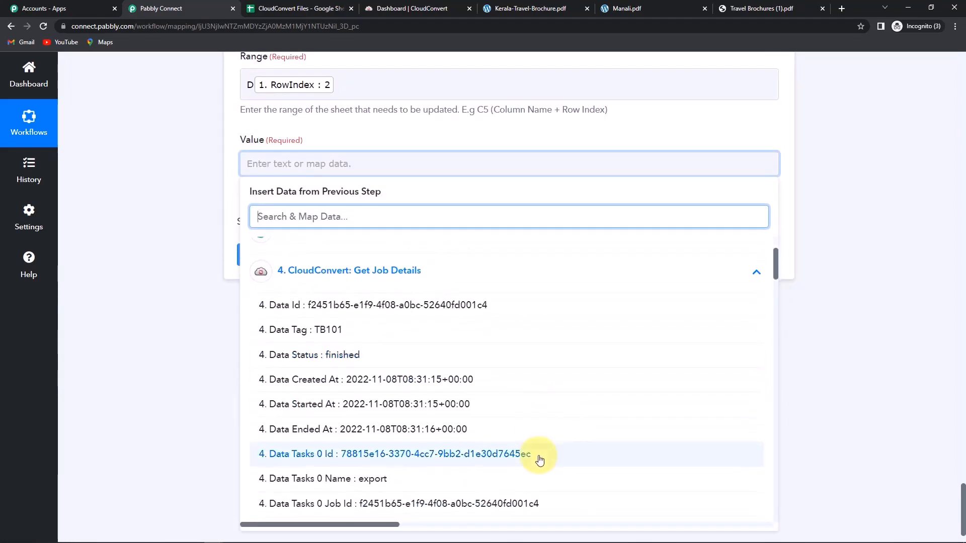
scroll(539, 457, down, 3)
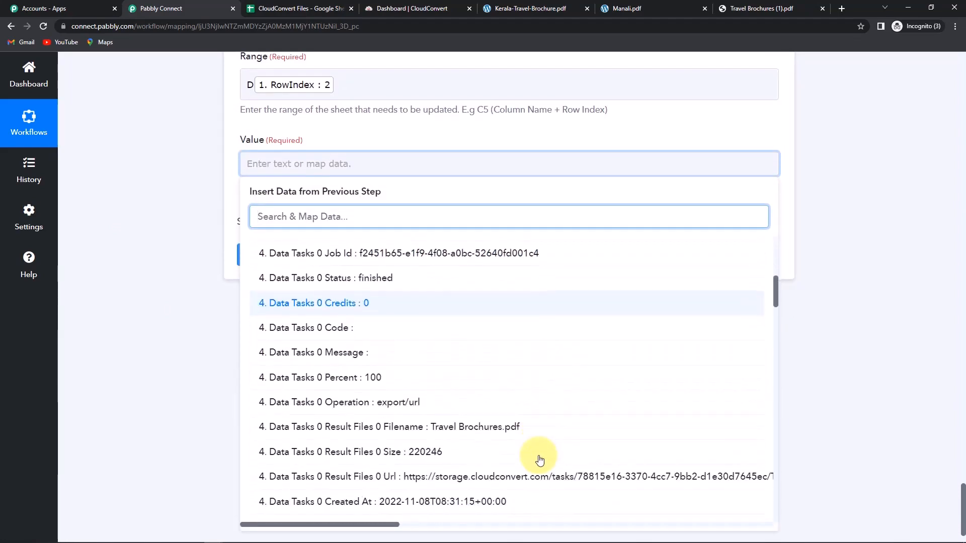
click(496, 432)
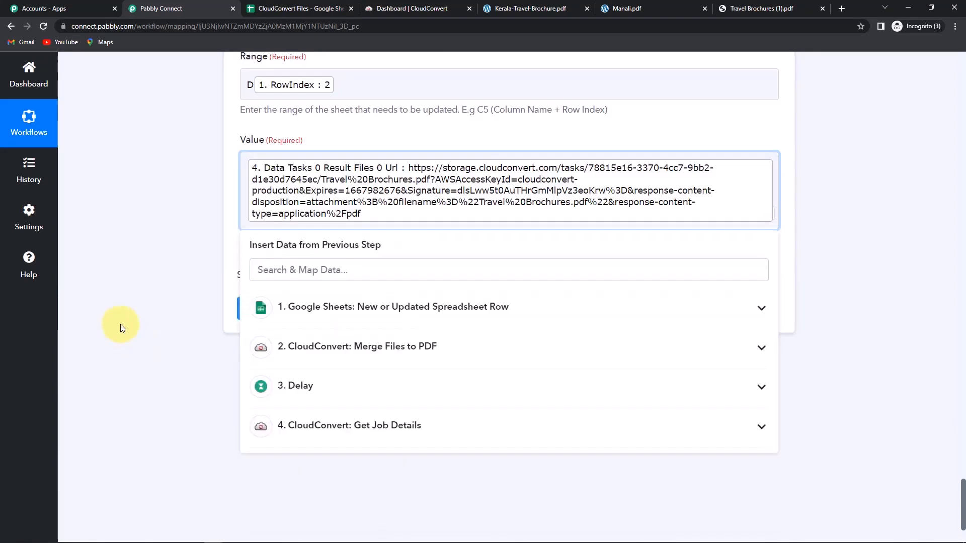
click(123, 322)
scroll(248, 252, down, 2)
click(271, 212)
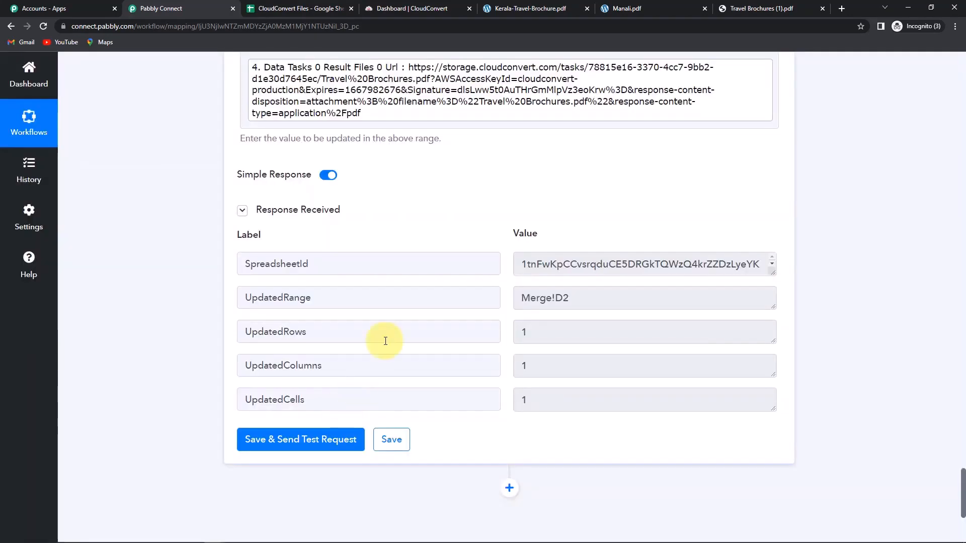
Check the merged file link in the CloudConvert Files spreadsheet and widen the Merge File column.
click(304, 8)
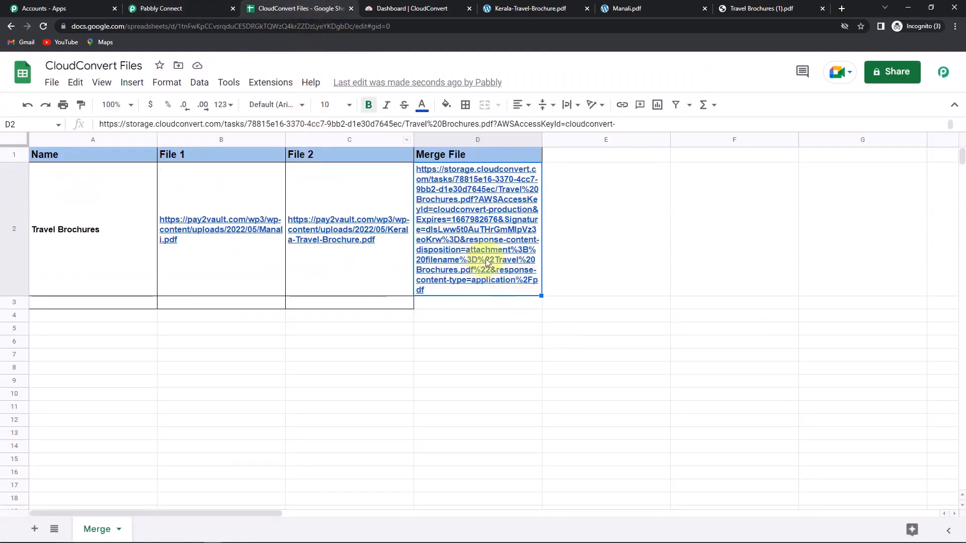
drag(540, 138, 670, 141)
click(756, 223)
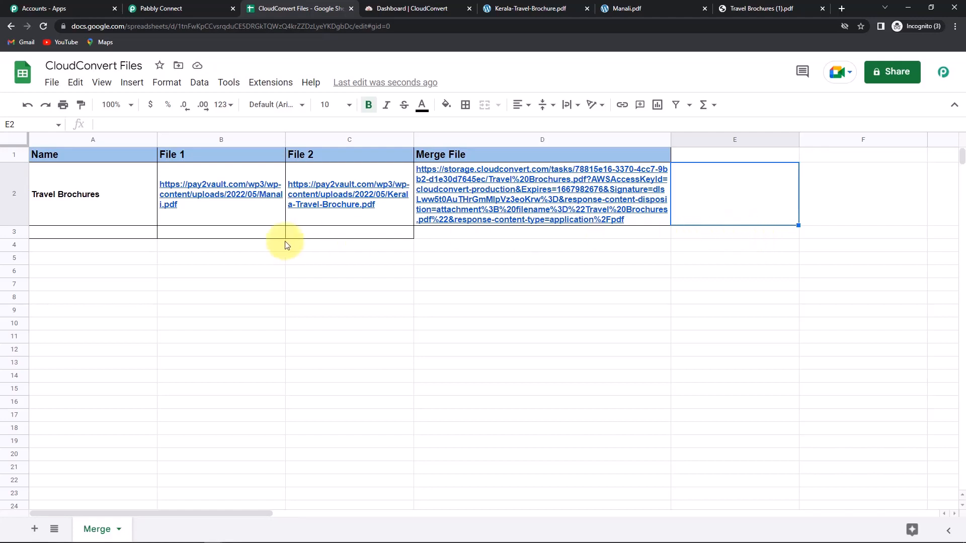
Add a General Brochures row in row 3 with the Hospital-Brochure.pdf and tiffincenter.pdf links as File 1 and File 2.
click(111, 234)
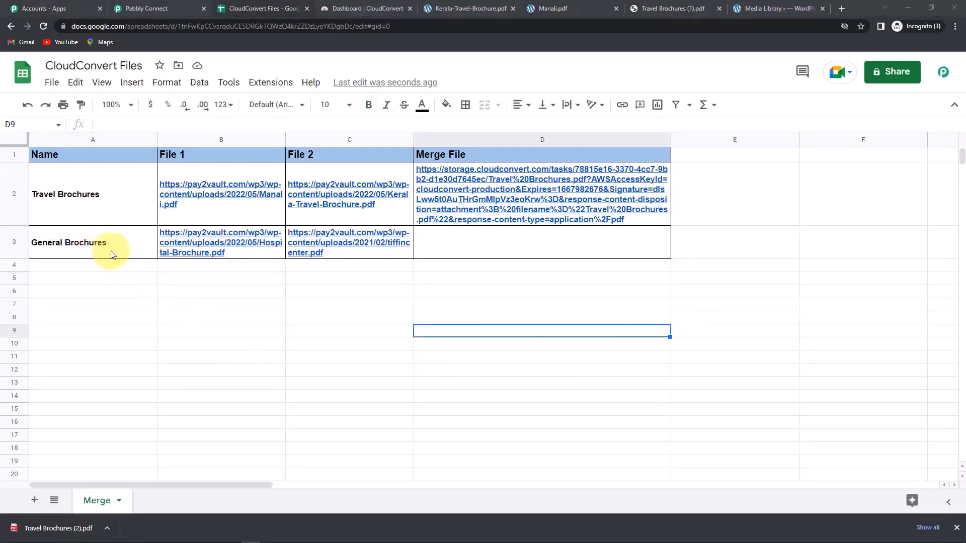
mouse_move(184, 253)
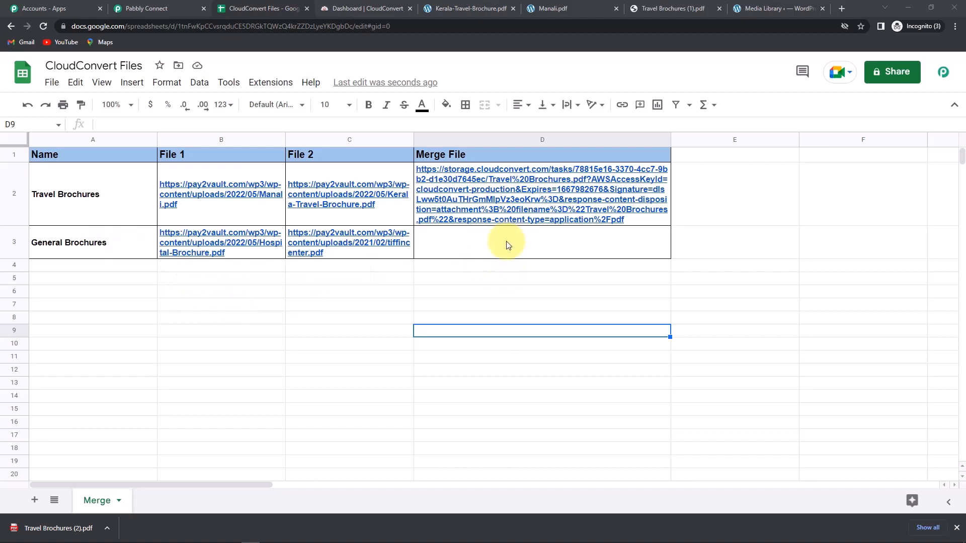
click(547, 444)
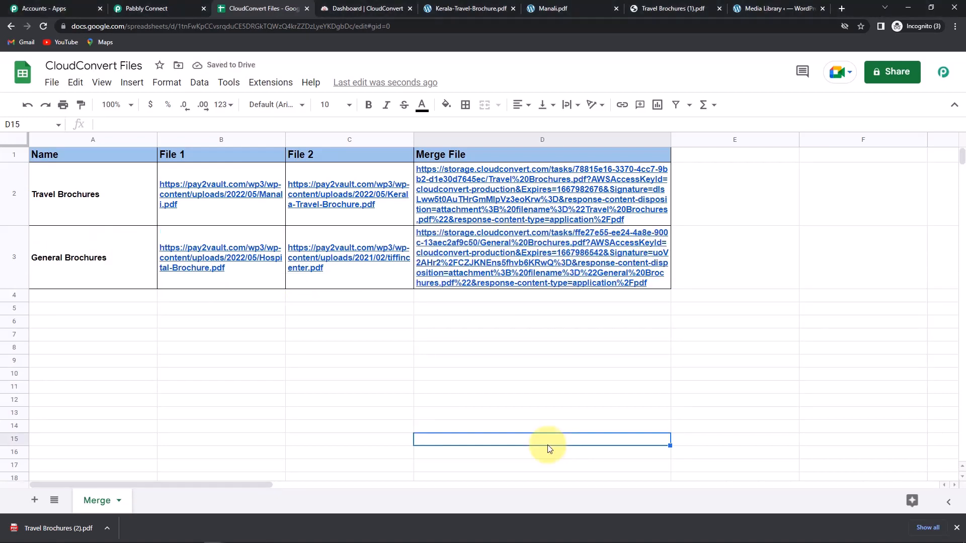
Download the General Brochures merged file from its Merge File link and open the PDF to inspect its pages.
click(582, 266)
click(519, 304)
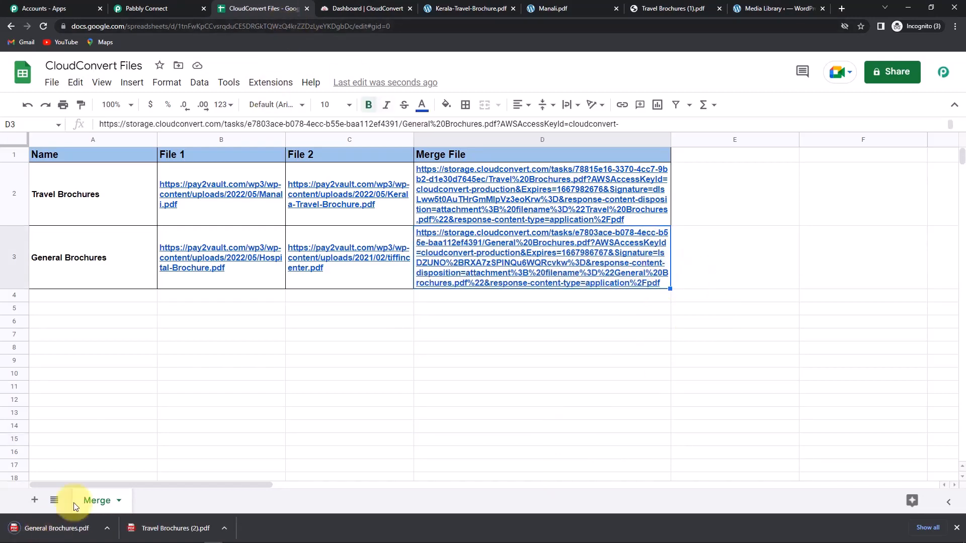
click(60, 528)
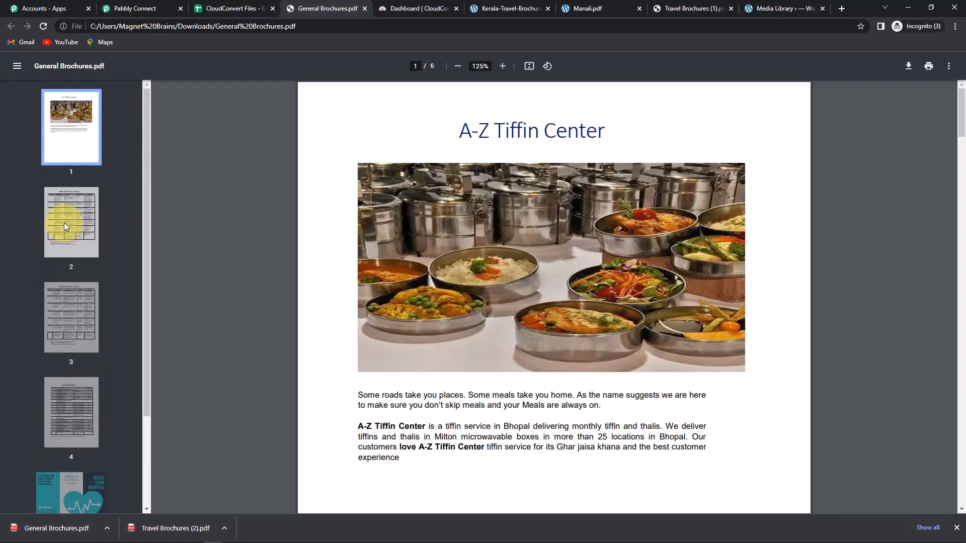
Review the finished merge workflow in Pabbly Connect from the Google Sheets trigger through the Update Cell Value step.
click(126, 8)
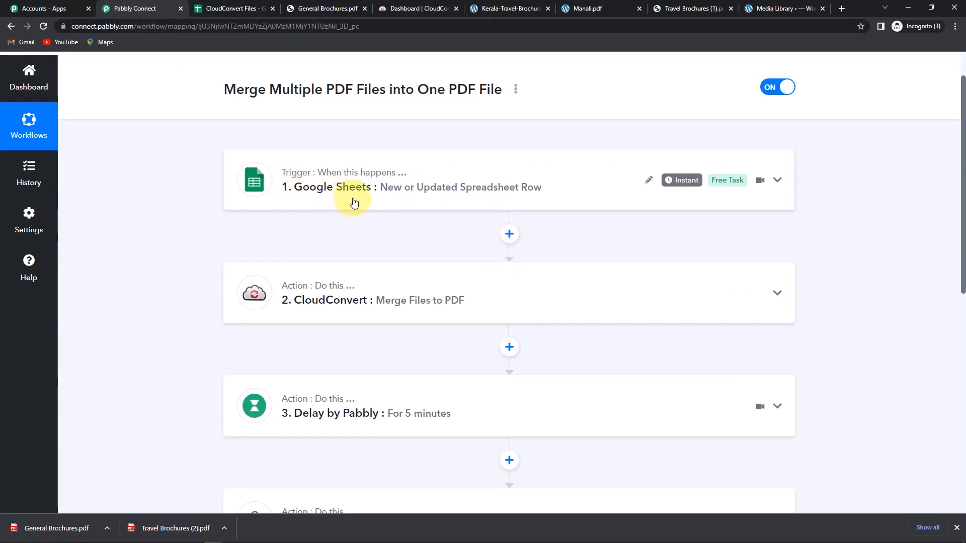
scroll(524, 199, down, 3)
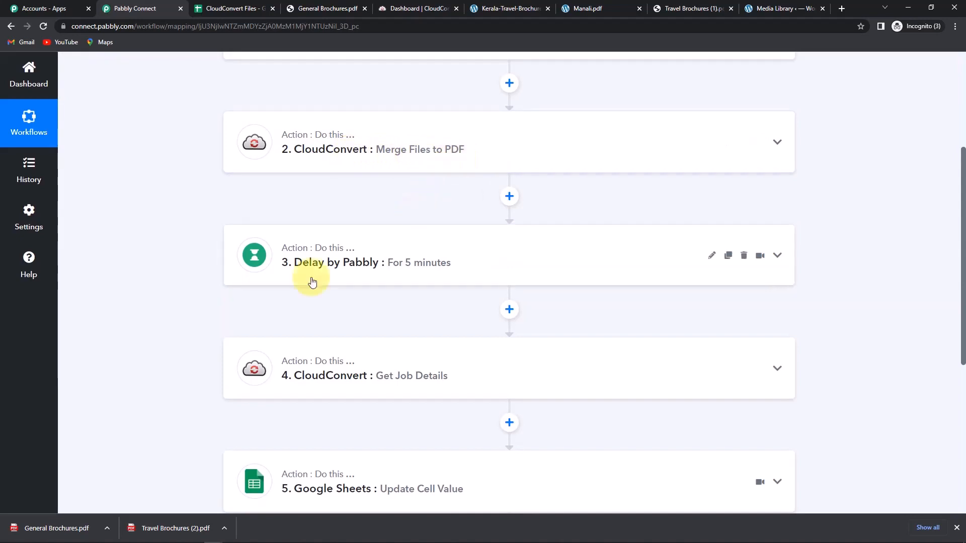
mouse_move(306, 272)
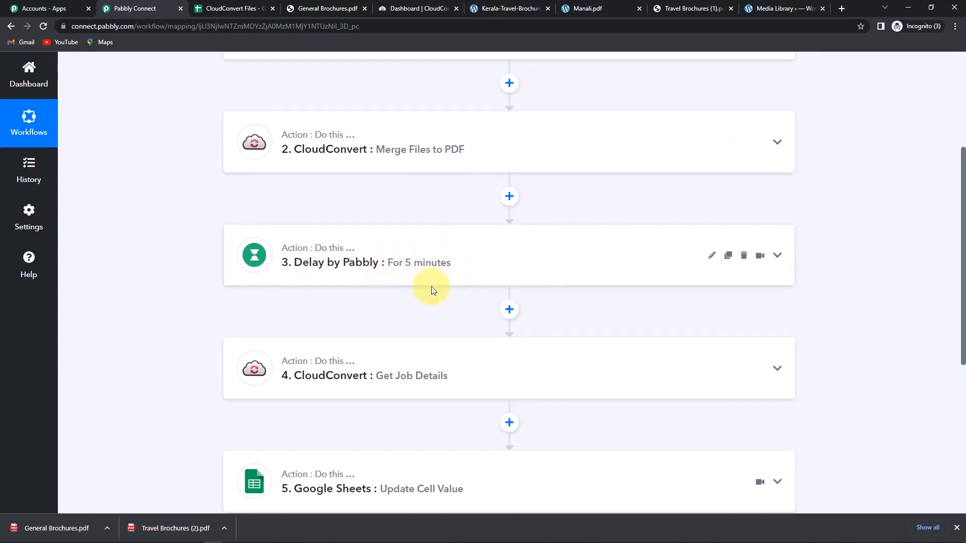
scroll(441, 284, down, 3)
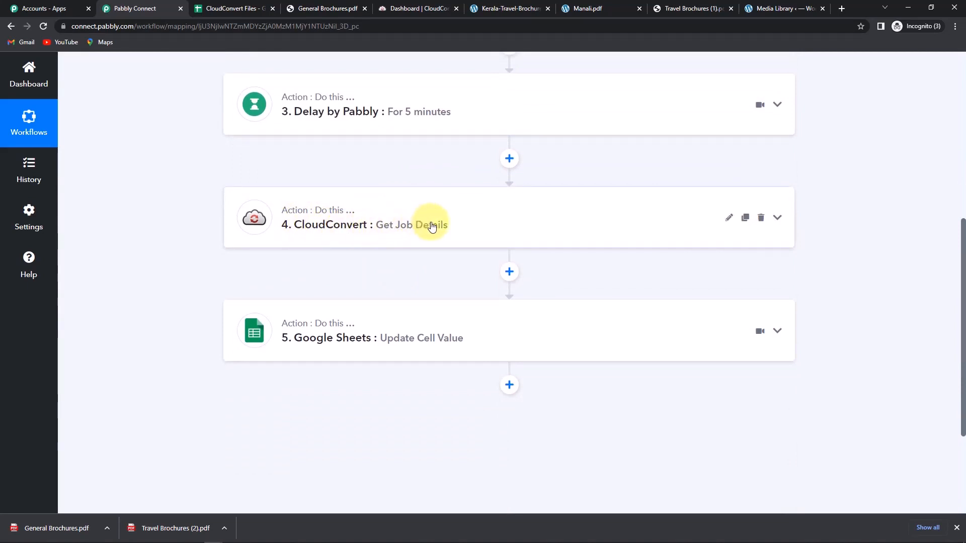
scroll(431, 226, down, 2)
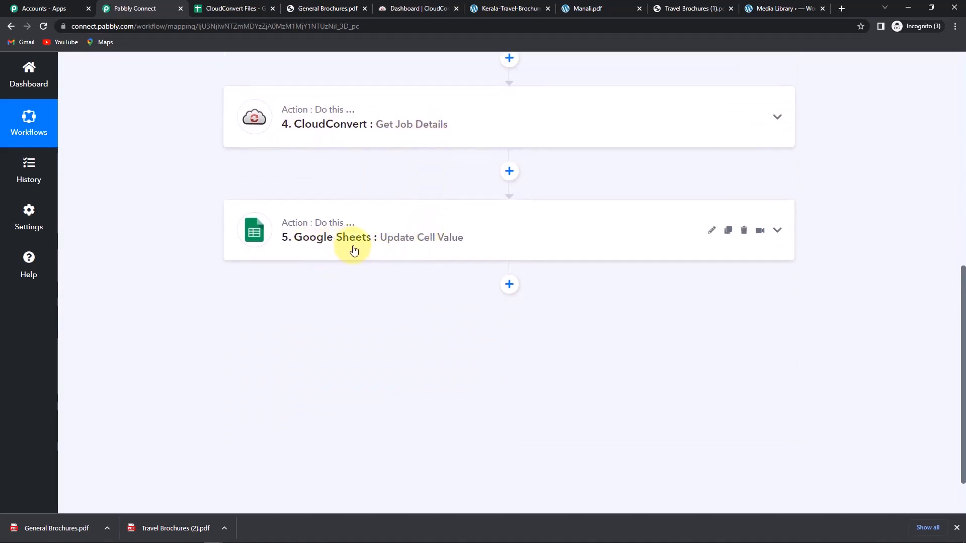